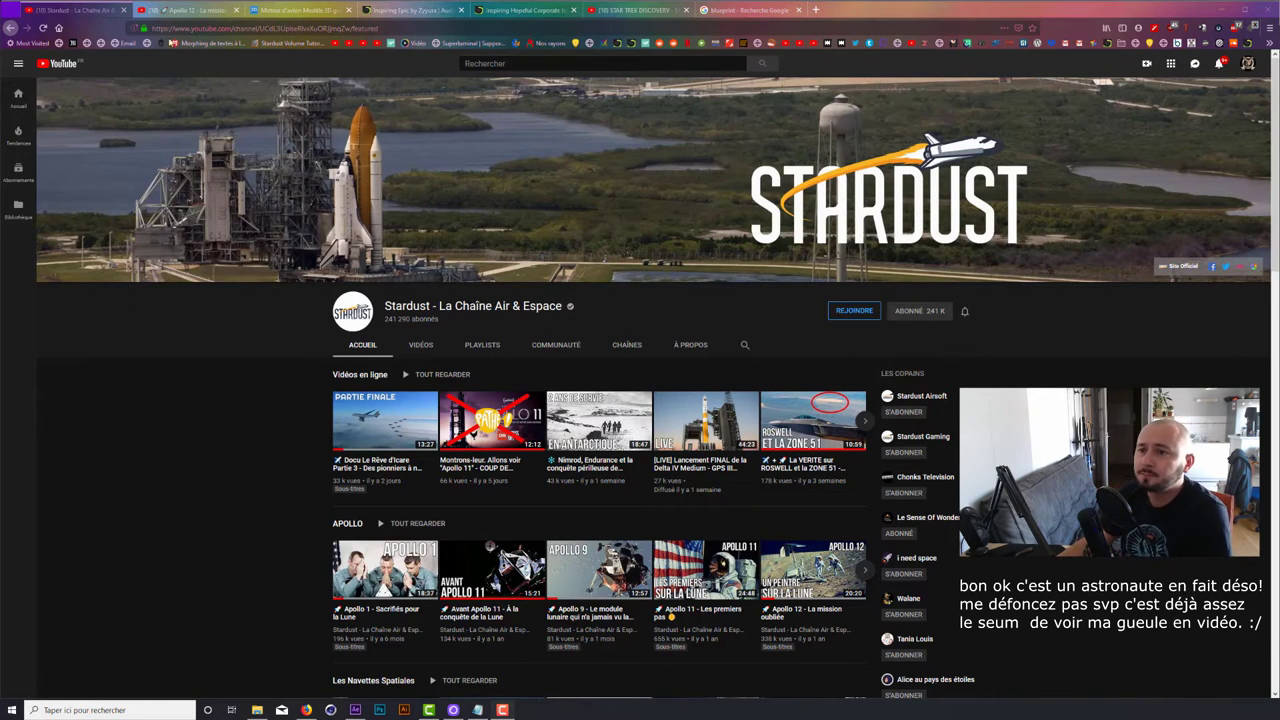
- Browse the Apollo 12, Star Trek Discovery and blueprint reference tabs, then minimize the browser
left_click(188, 17)
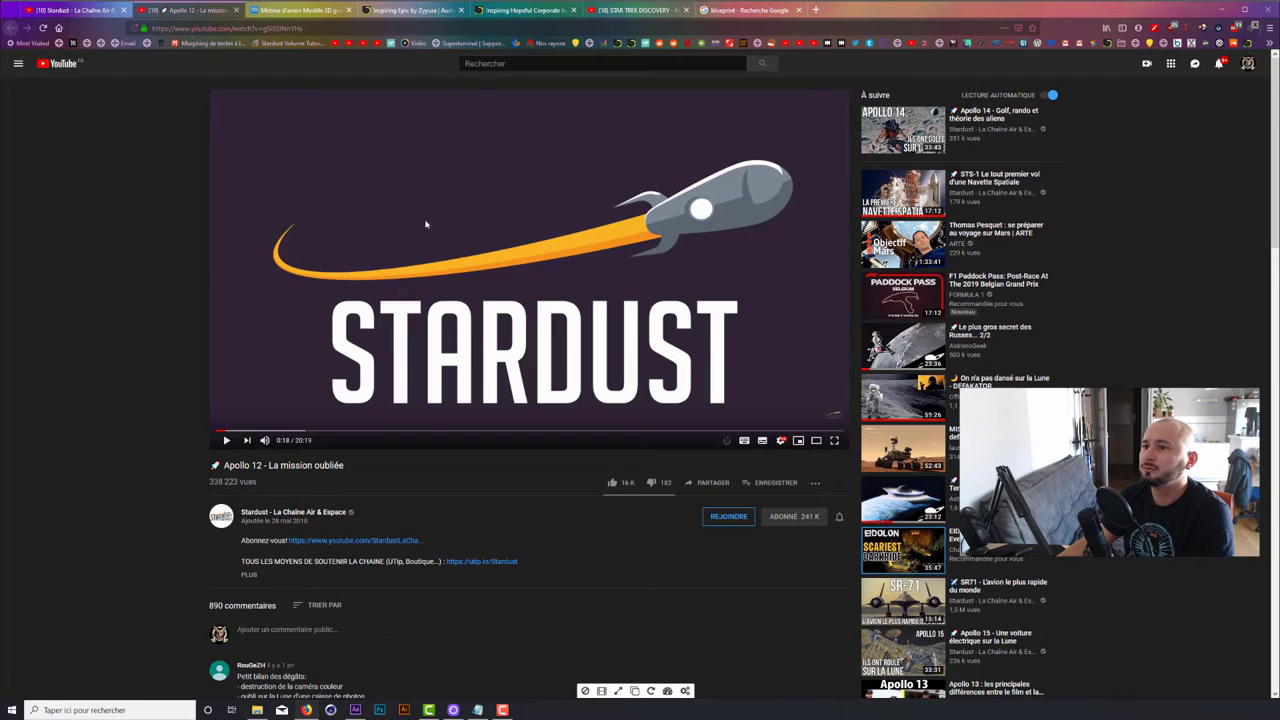
left_click(642, 12)
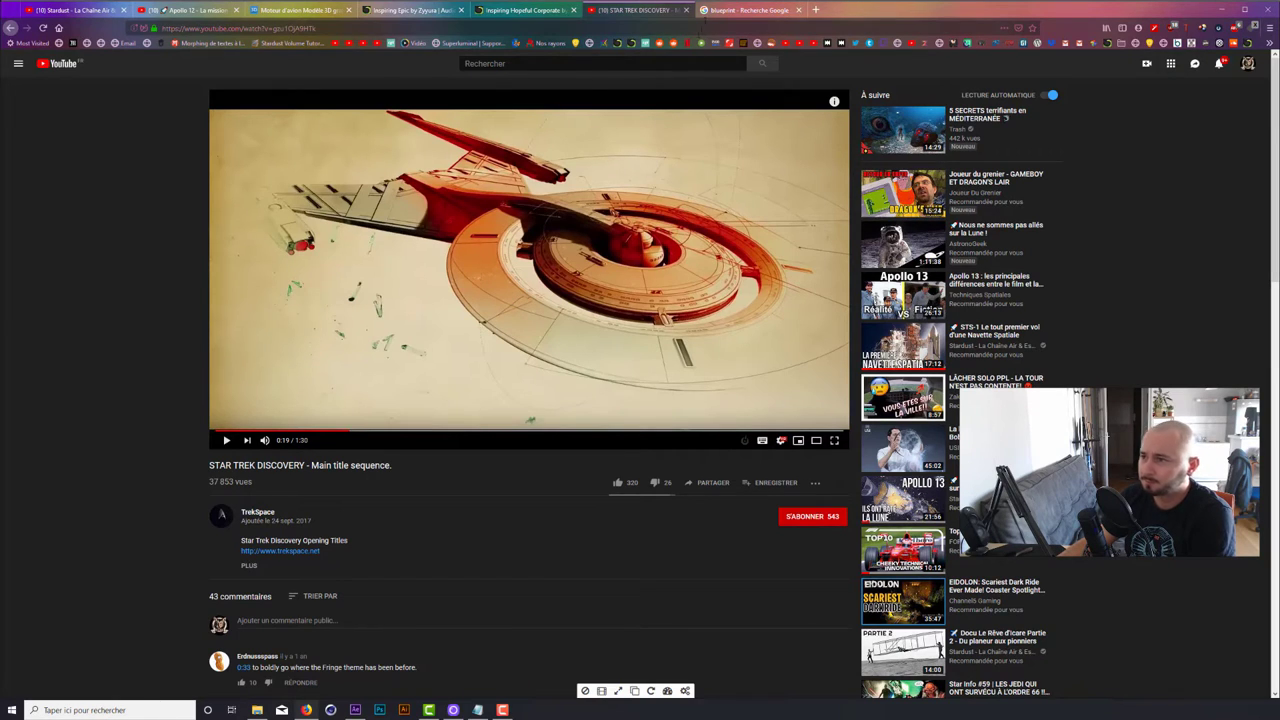
left_click(730, 10)
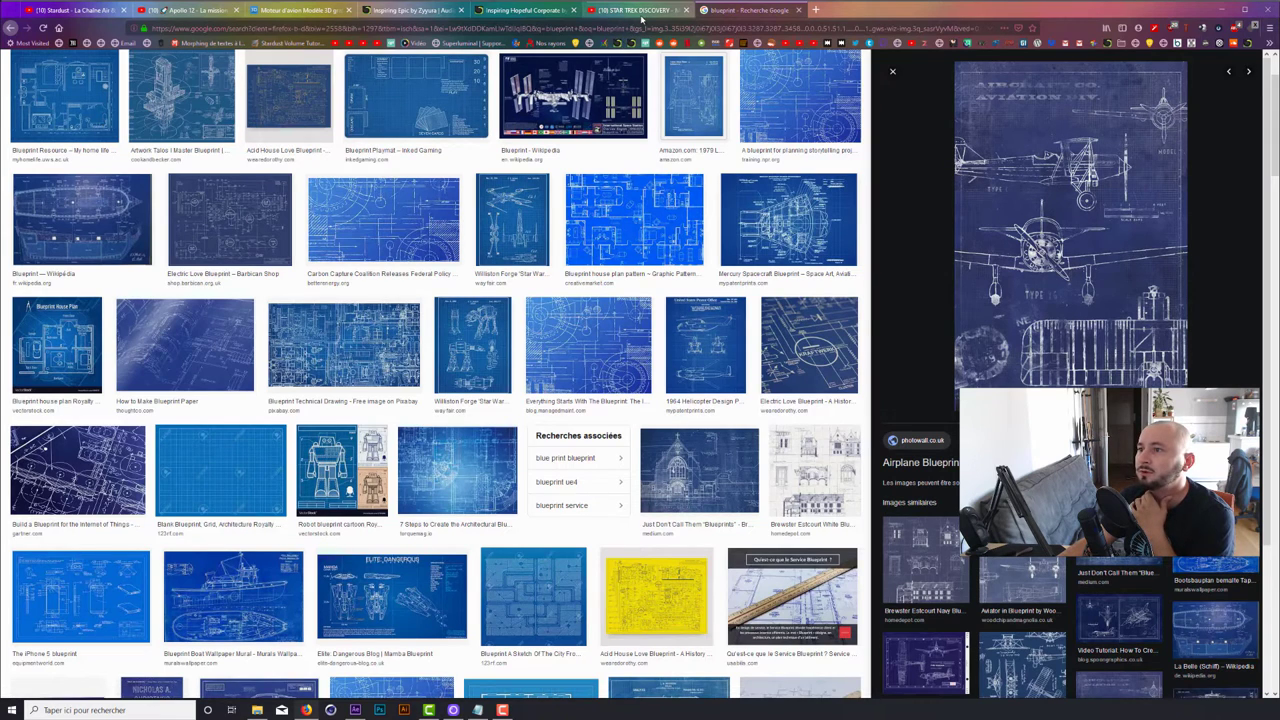
left_click(656, 10)
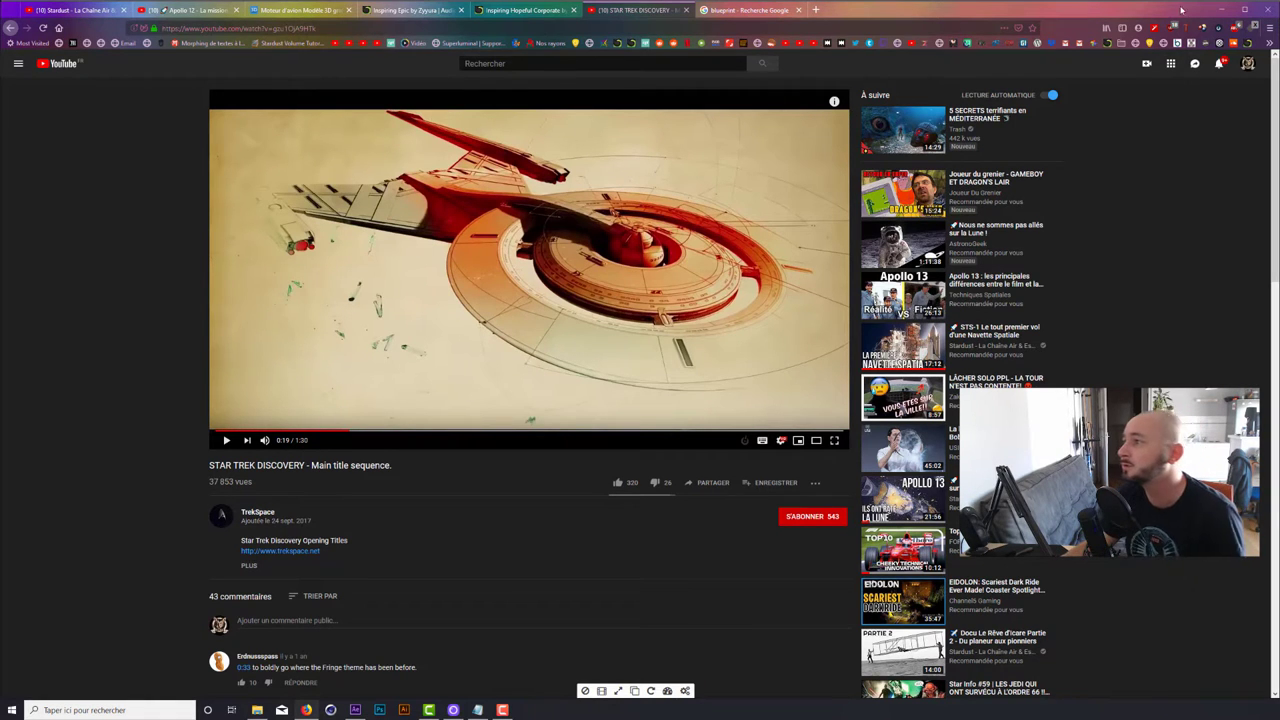
left_click(1215, 10)
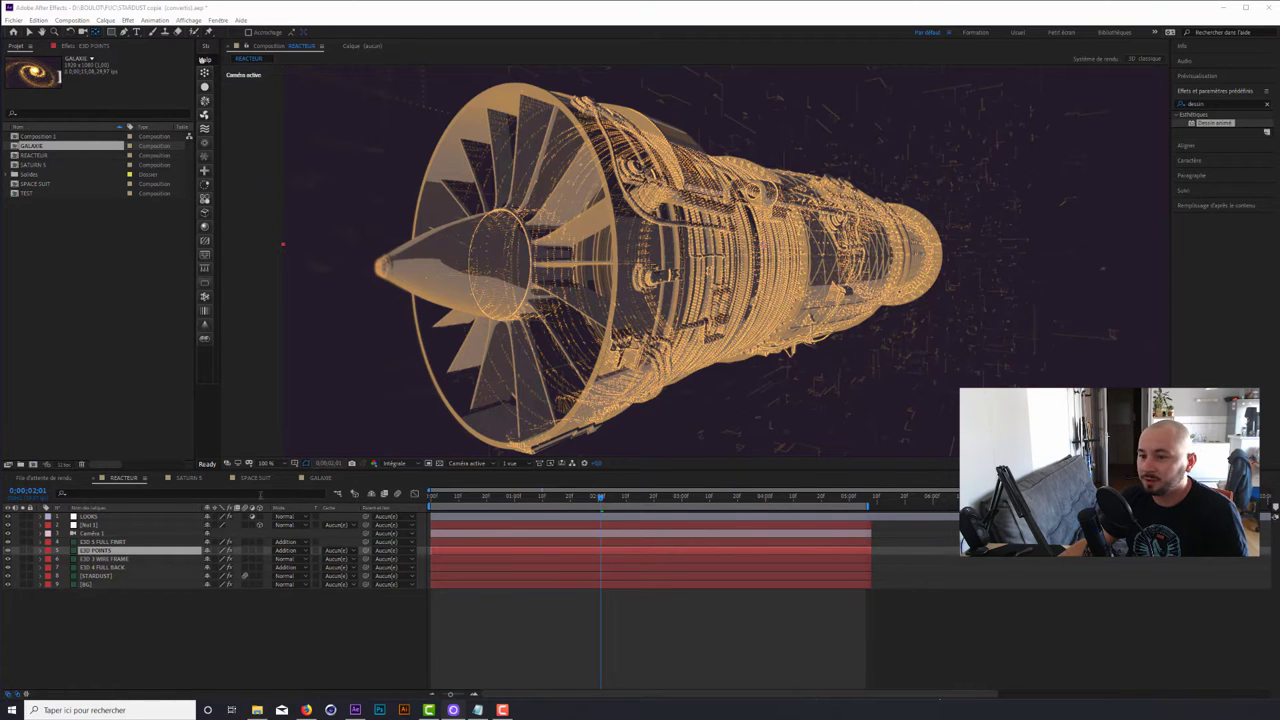
- Toggle an engine layer, scrub SATURN 5 from 1;26 to 6;00, then open SPACE SUIT and GALAXIE
left_click(7, 552)
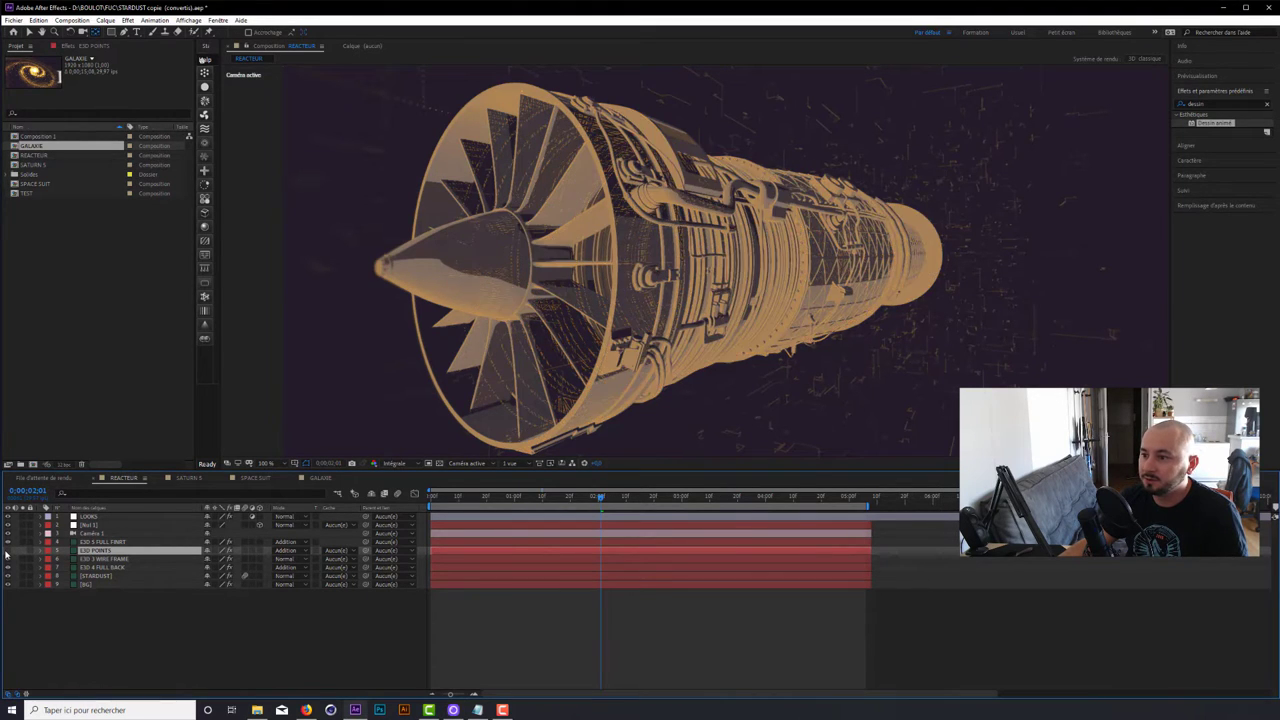
left_click(8, 570)
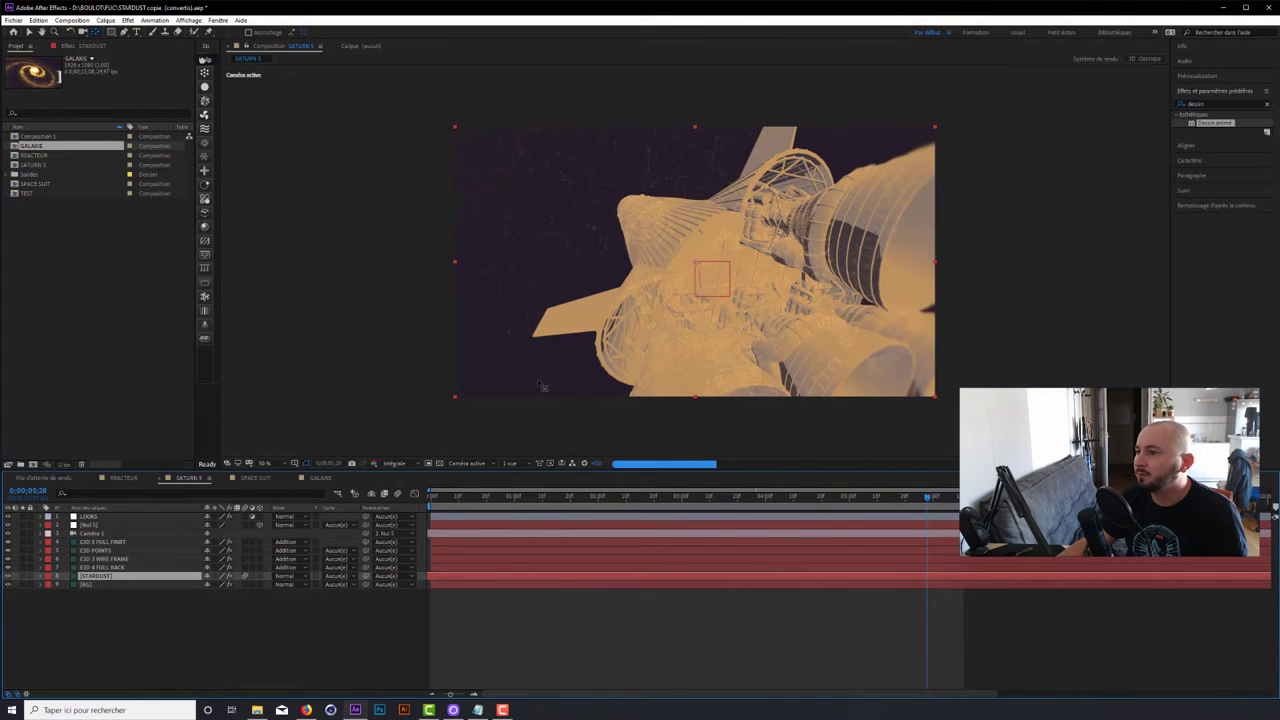
left_click(665, 497)
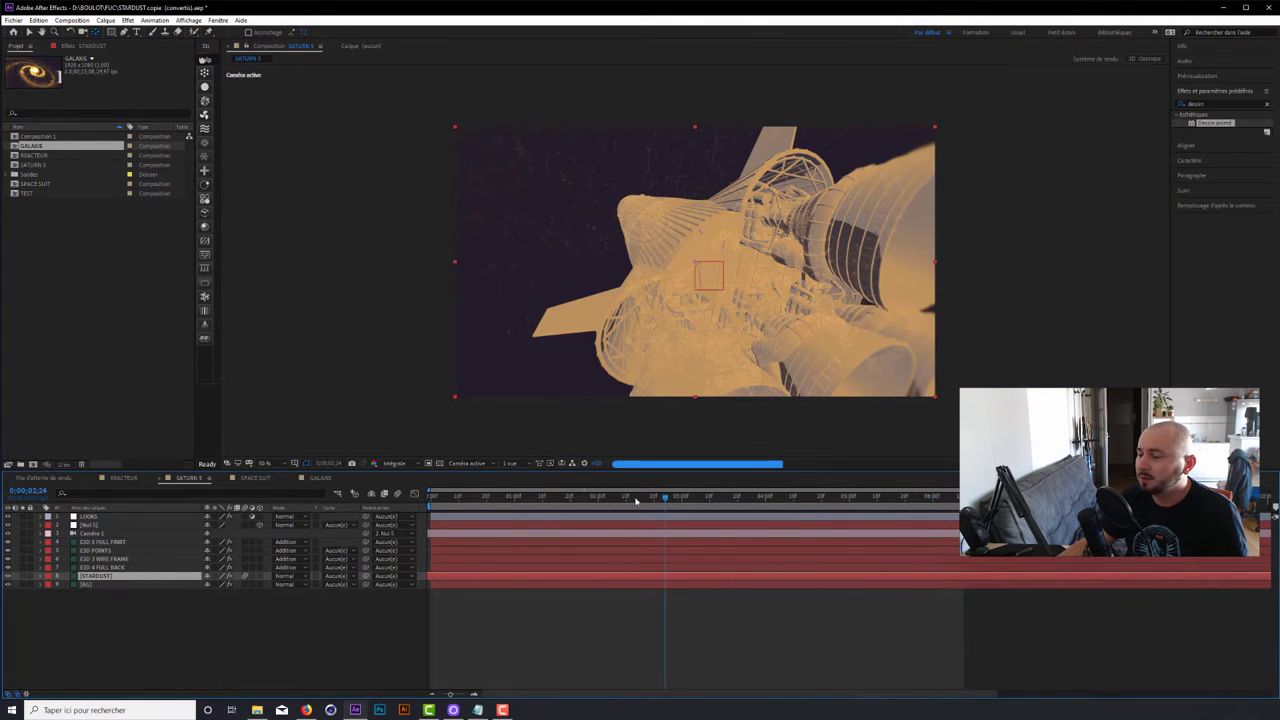
left_click(588, 498)
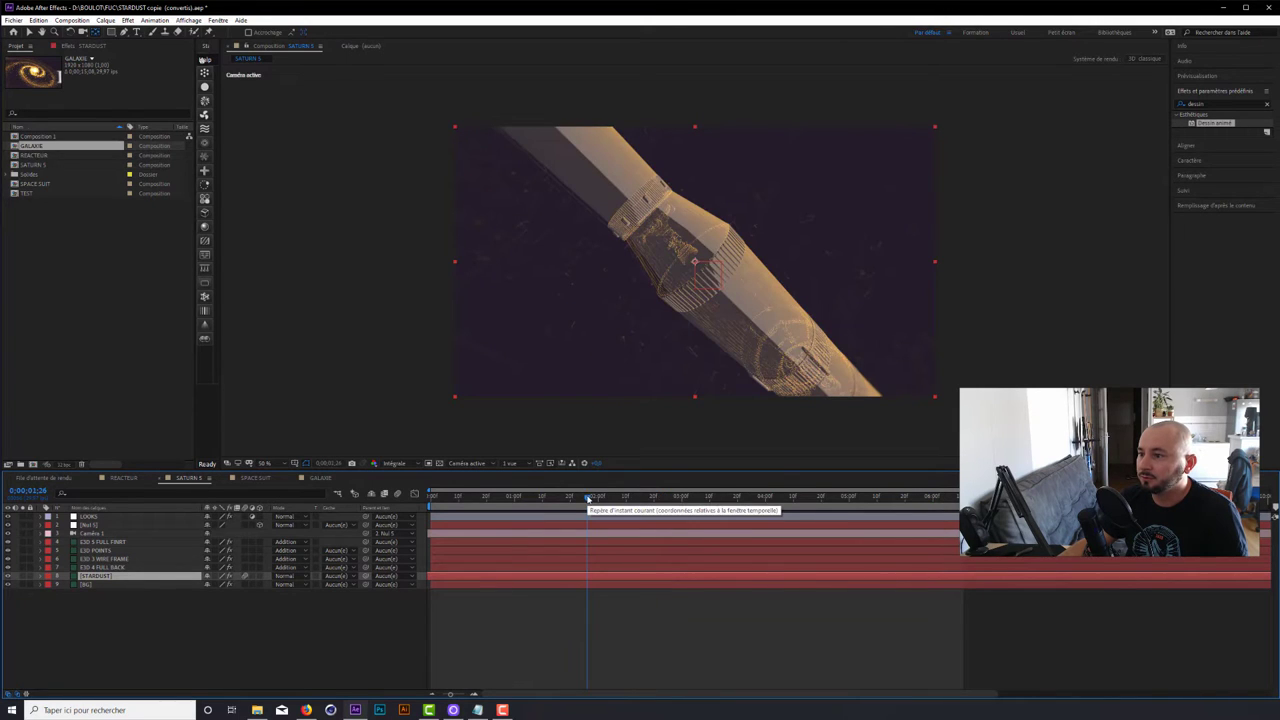
left_click(631, 497)
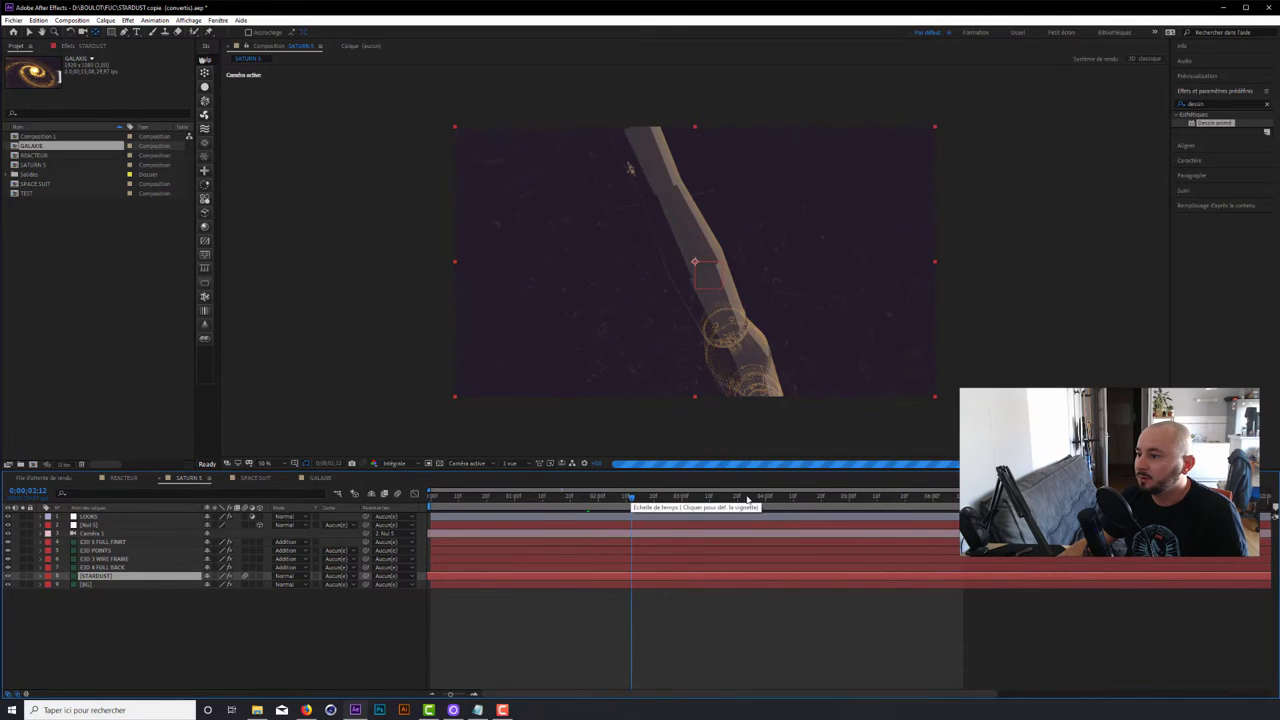
left_click(835, 497)
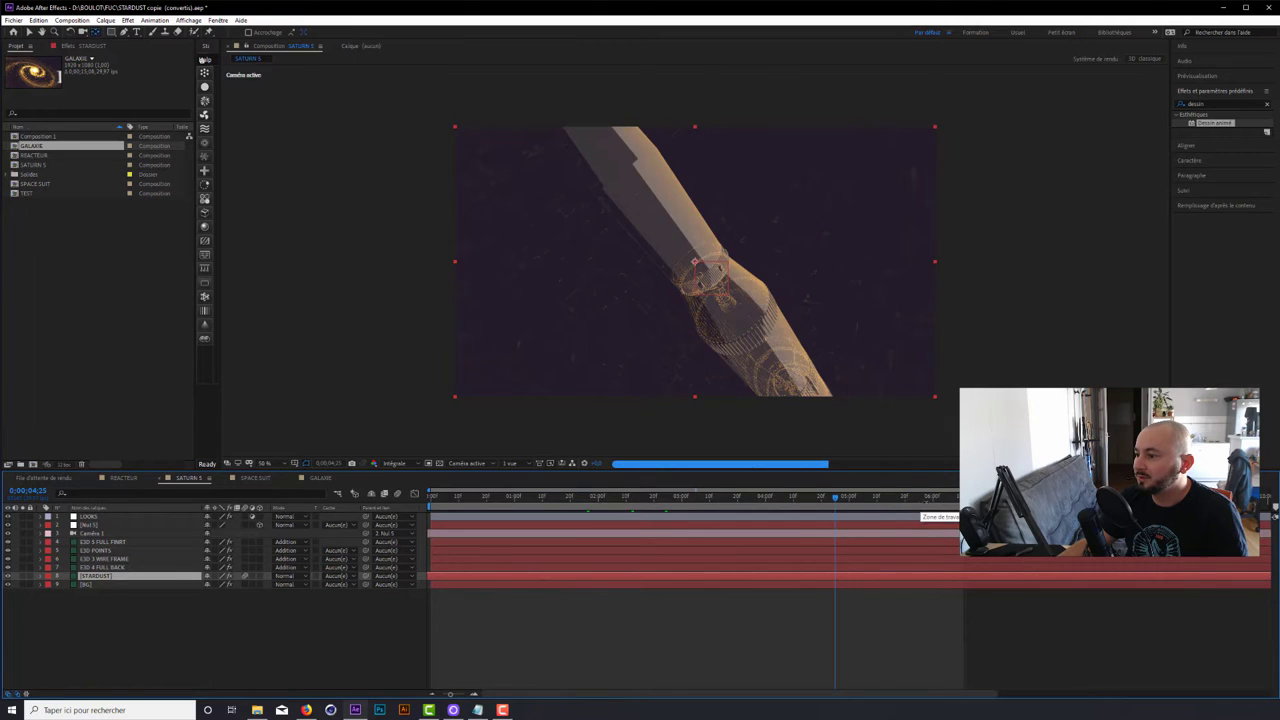
left_click(933, 498)
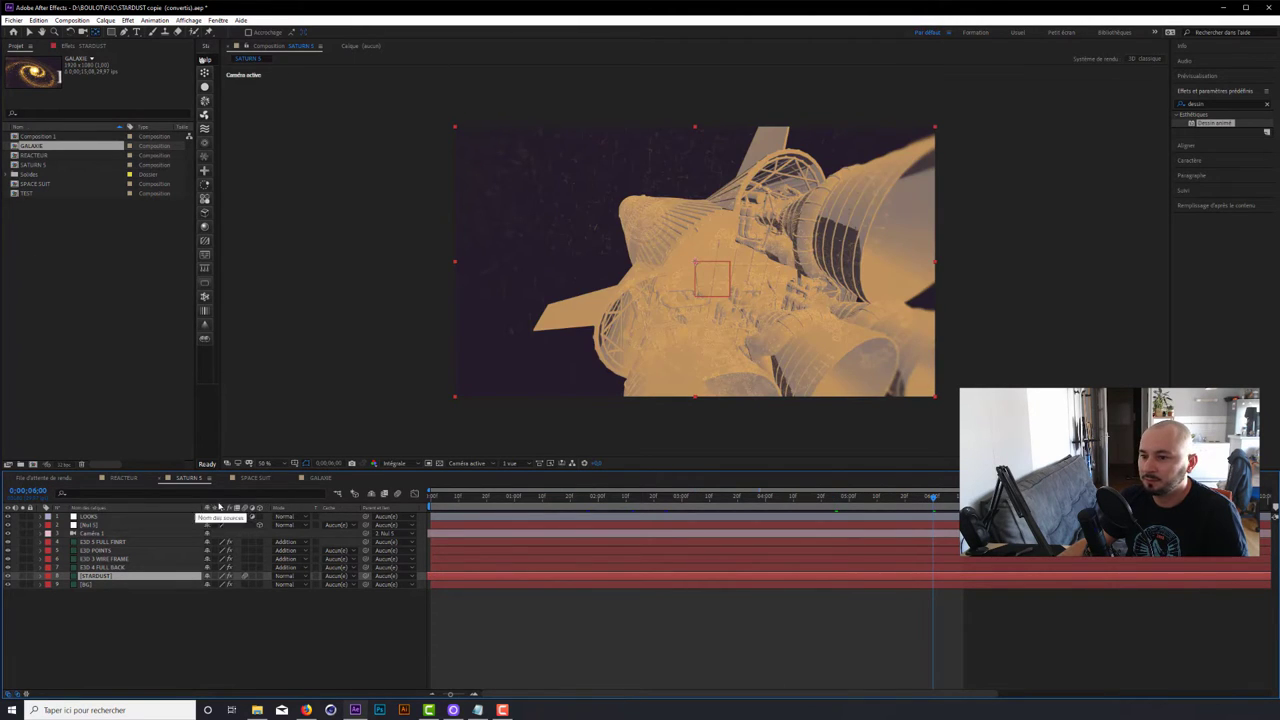
left_click(258, 478)
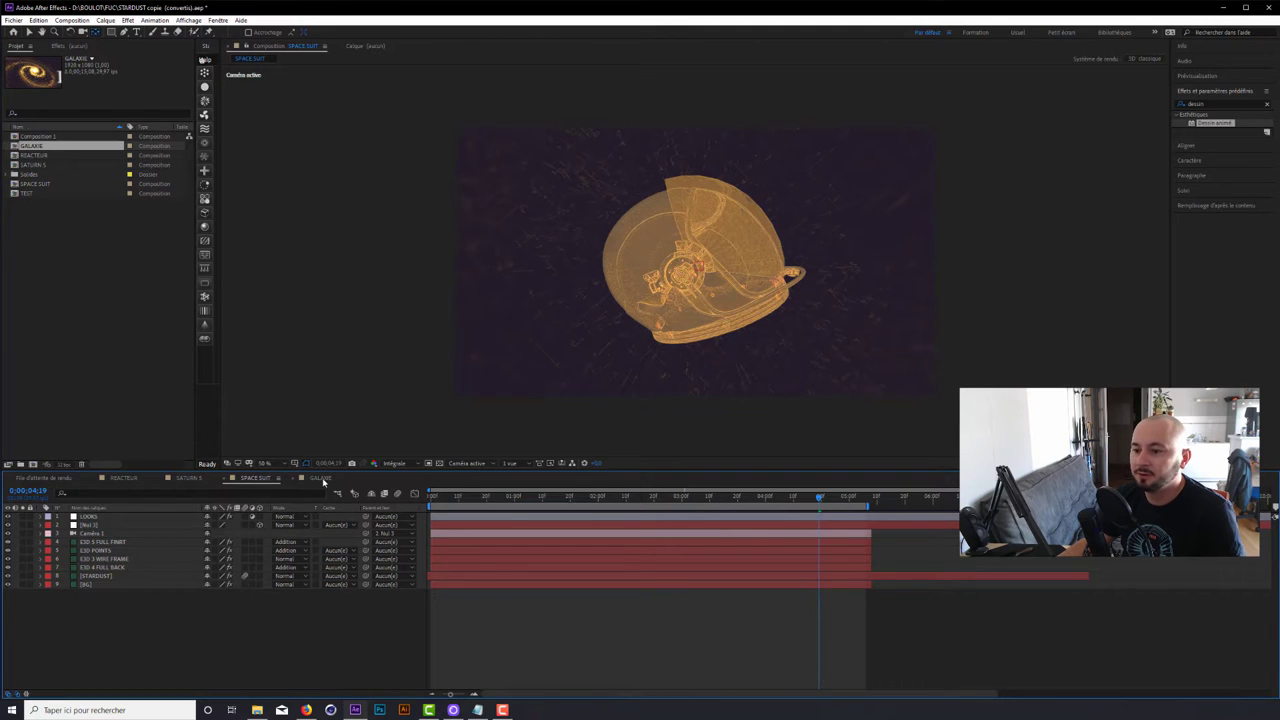
key("shift+period")
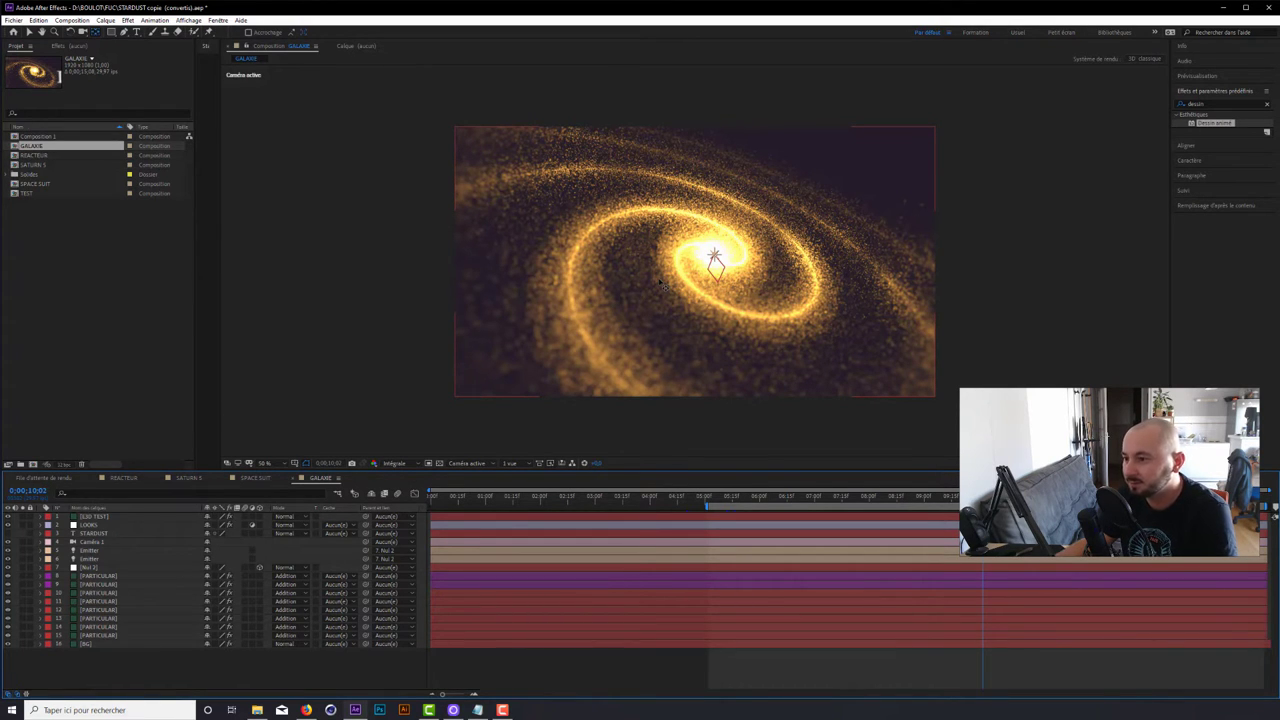
- Play, stop and replay the GALAXIE preview, then switch back to REACTEUR
key("space")
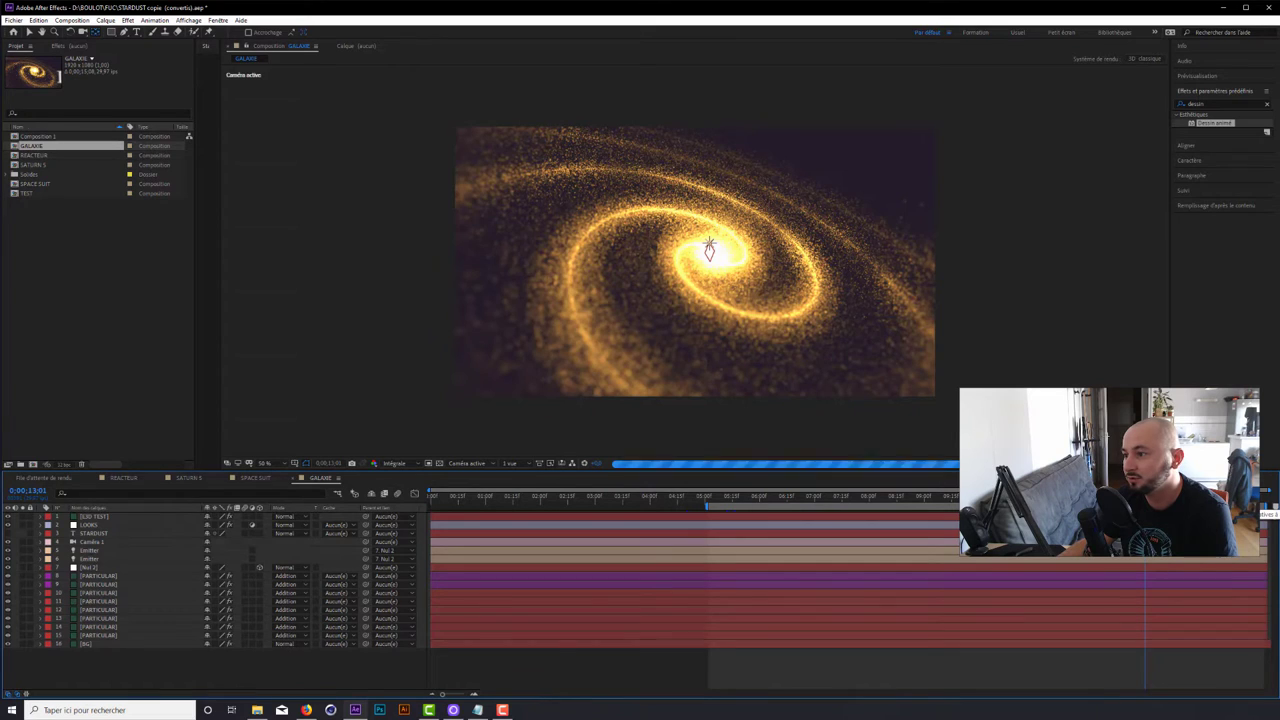
key("space")
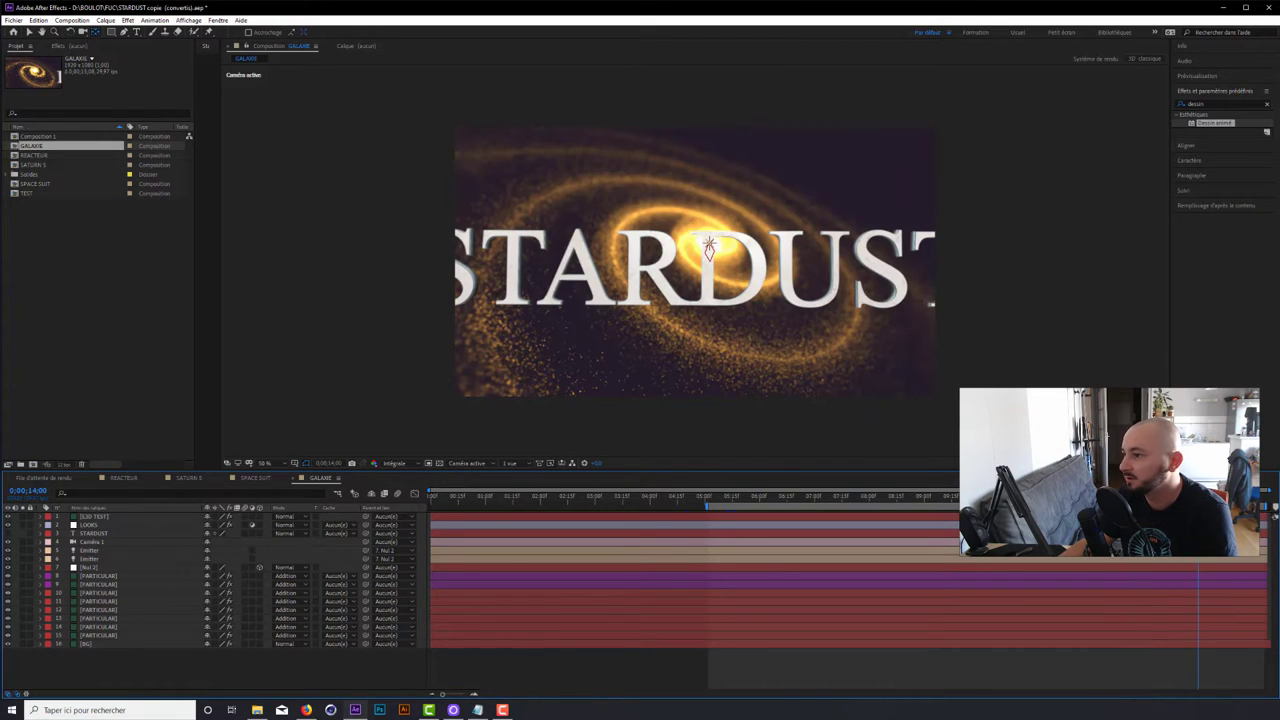
key("space")
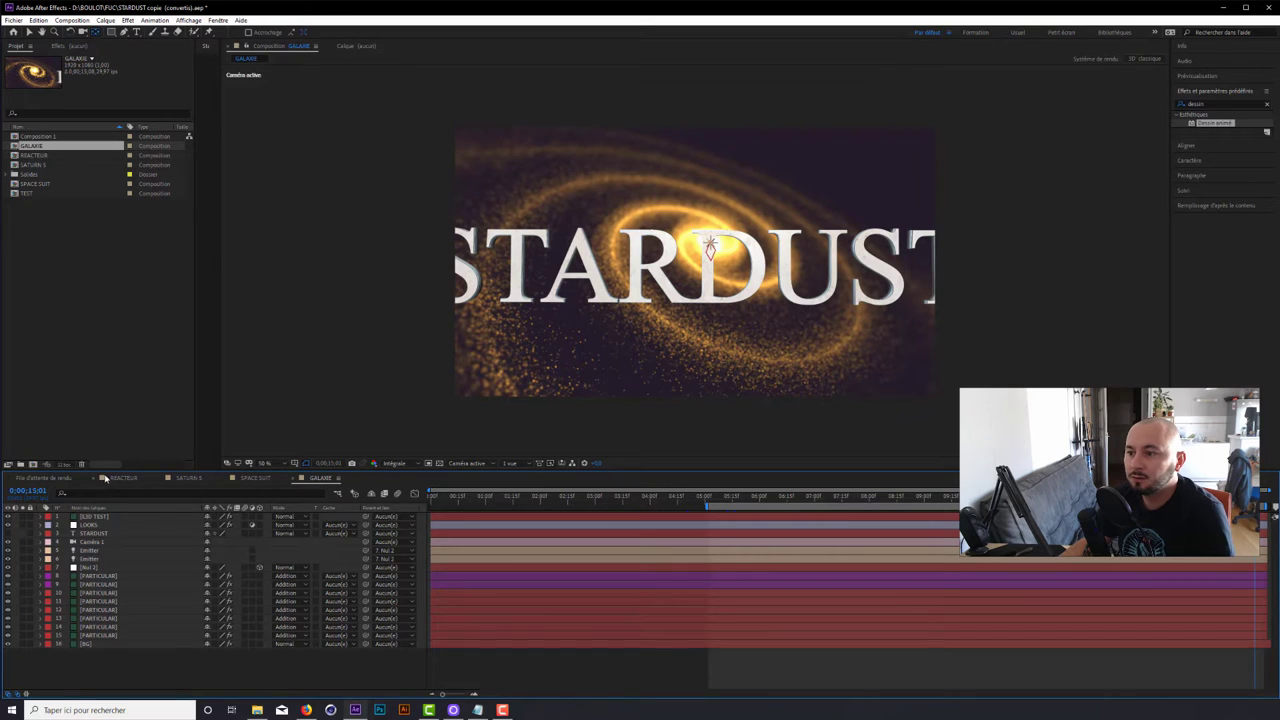
left_click(123, 478)
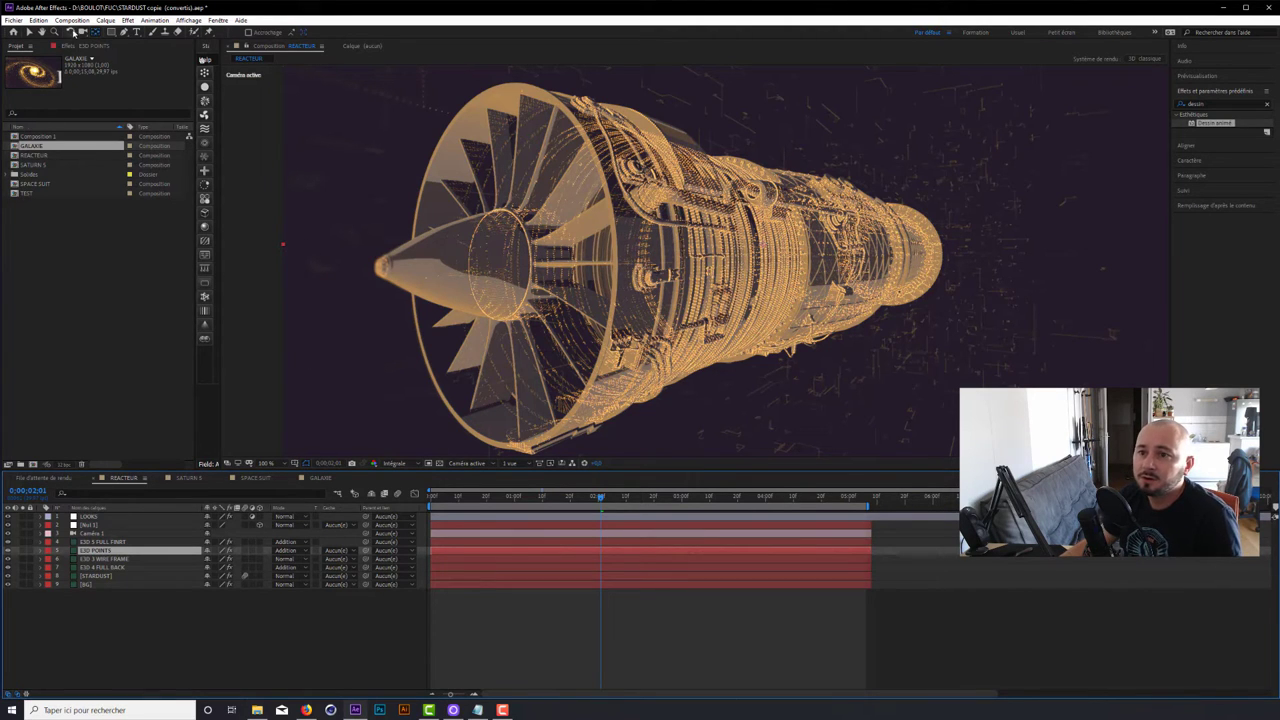
- Create a new 1920×1080 HDTV 1080 25 composition named MAIN
left_click(72, 20)
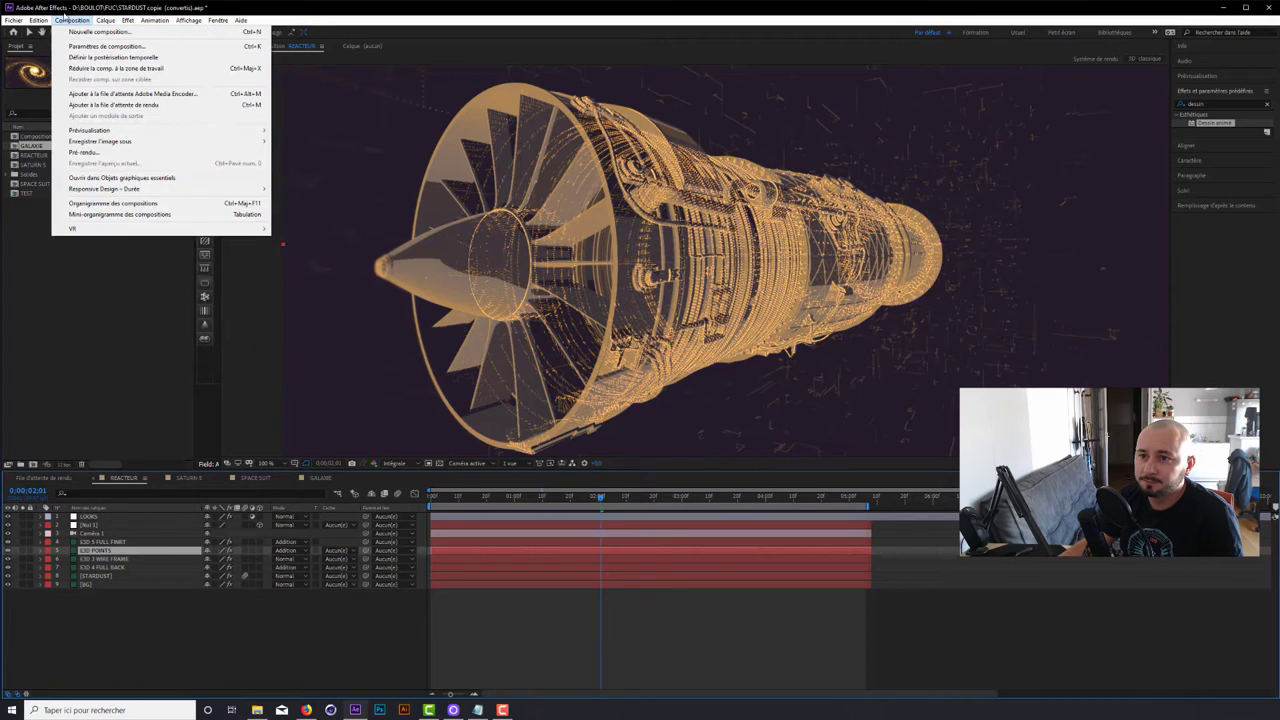
left_click(83, 33)
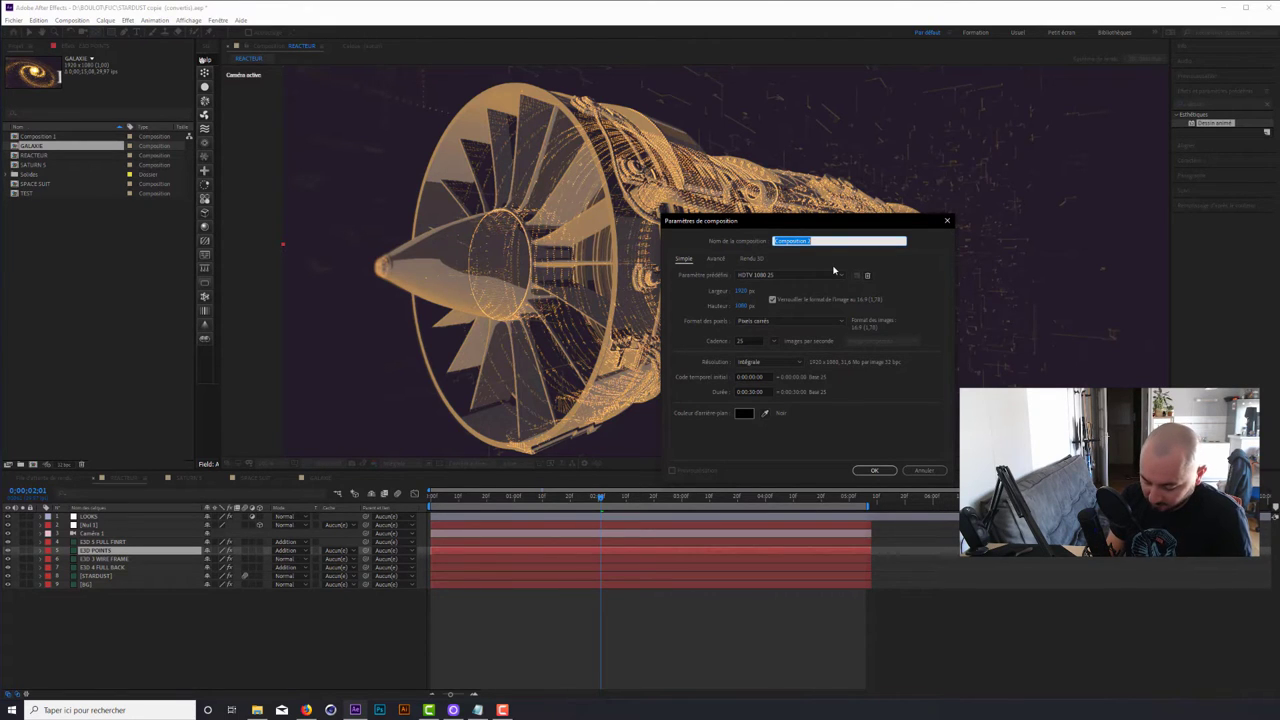
type("MAIN")
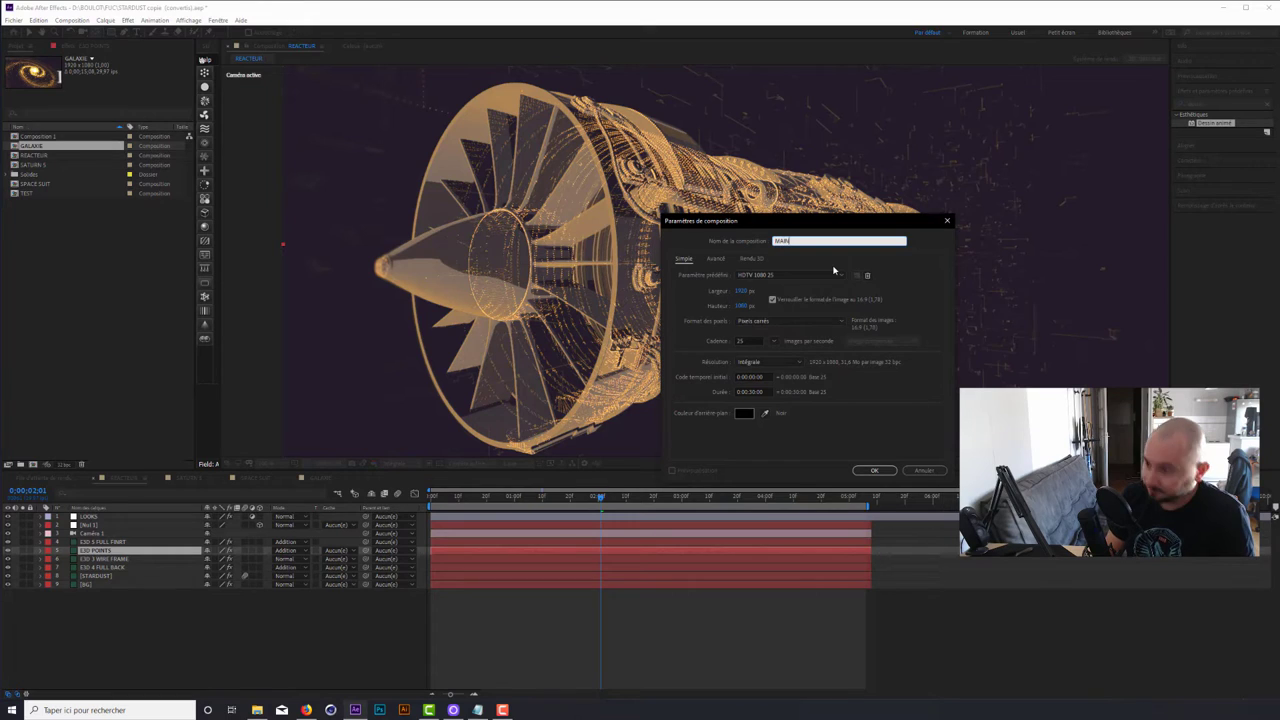
key("Return")
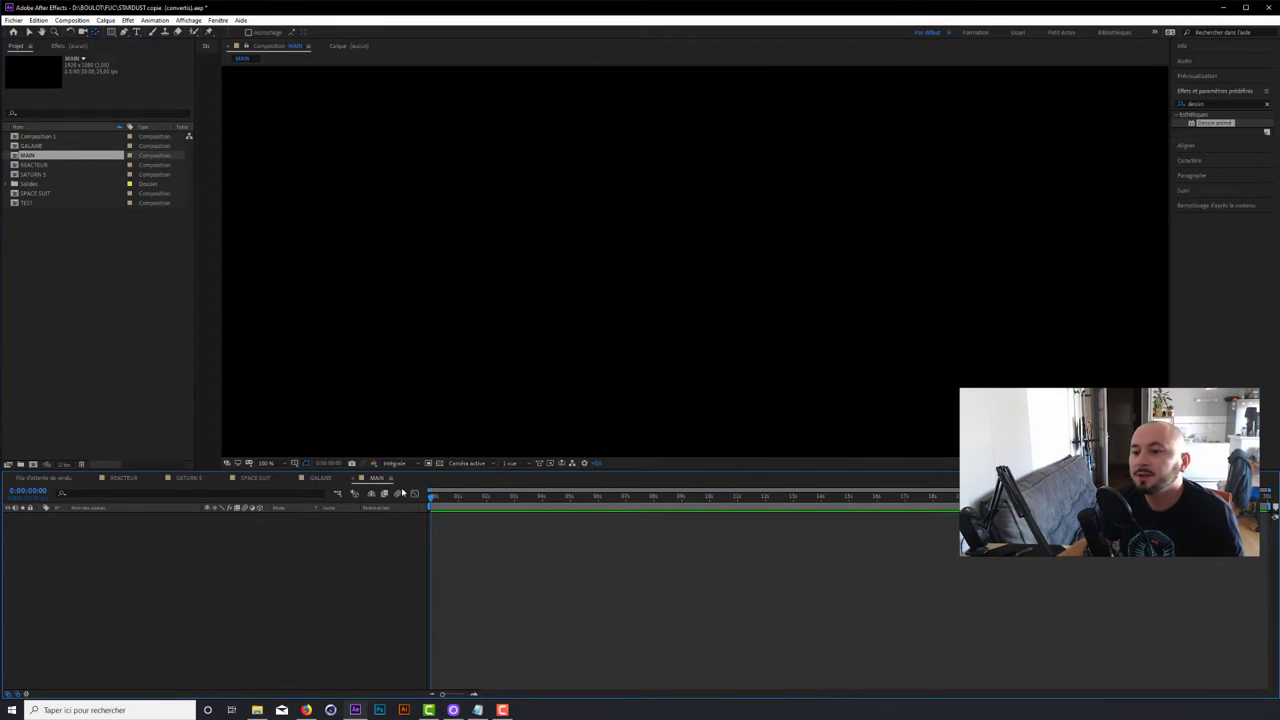
- Add a new solid layer named E3D to MAIN and zoom out to see the frame
right_click(178, 547)
mouse_move(197, 553)
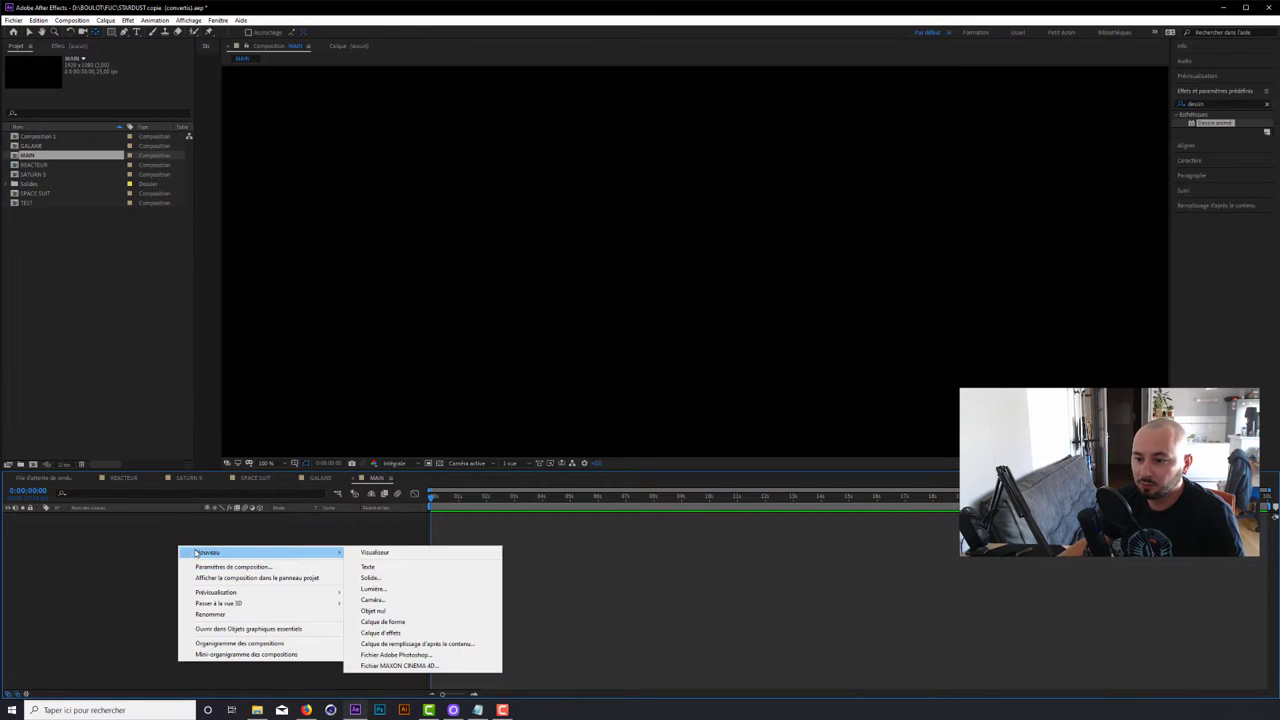
left_click(375, 578)
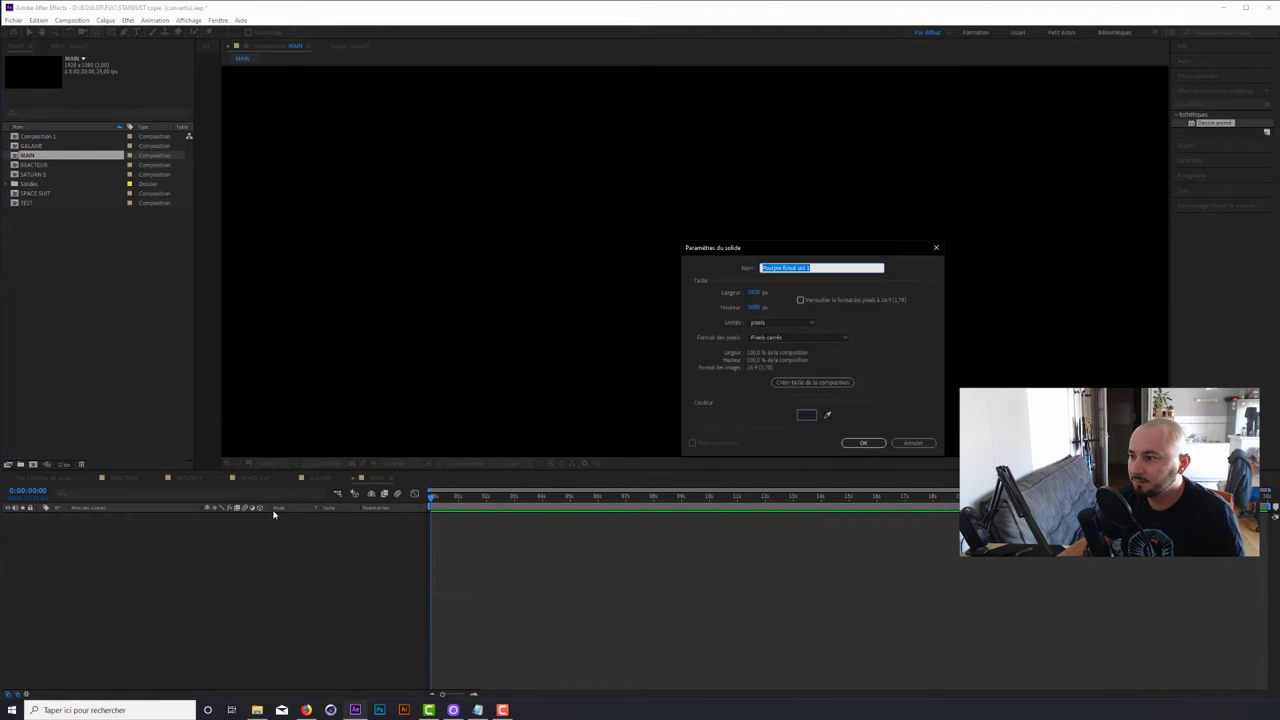
type("c3D")
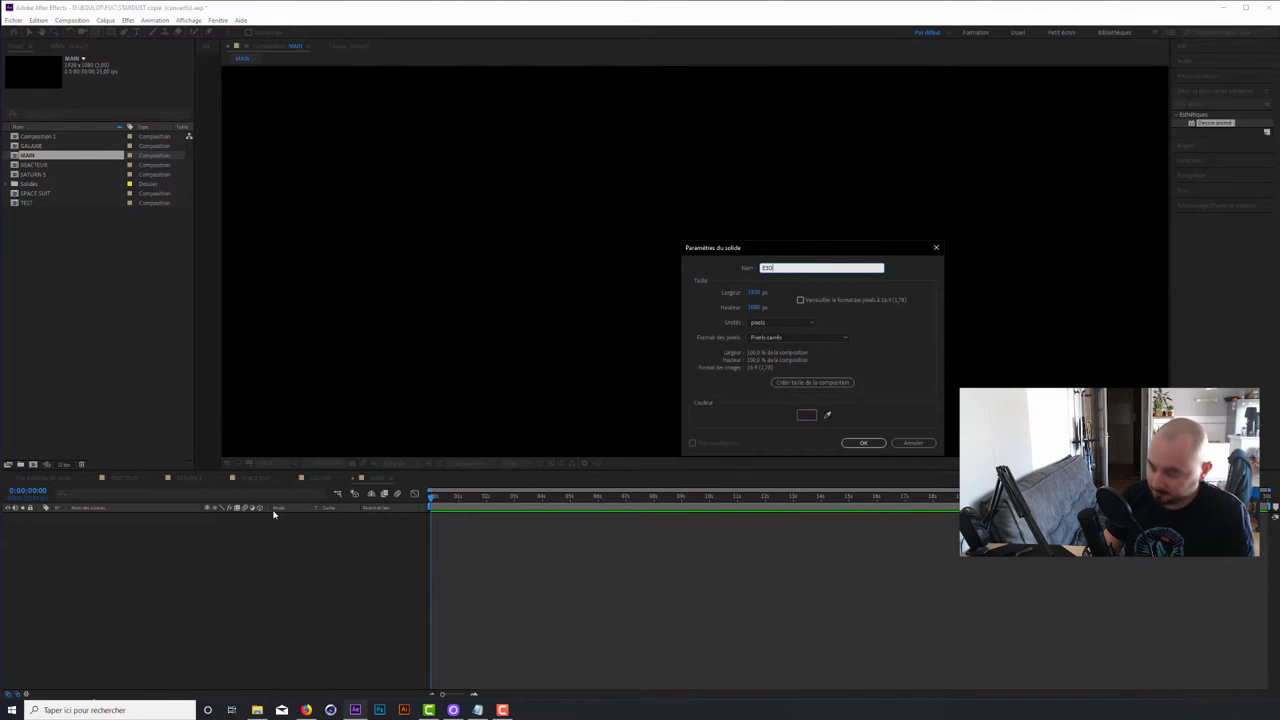
left_click(857, 445)
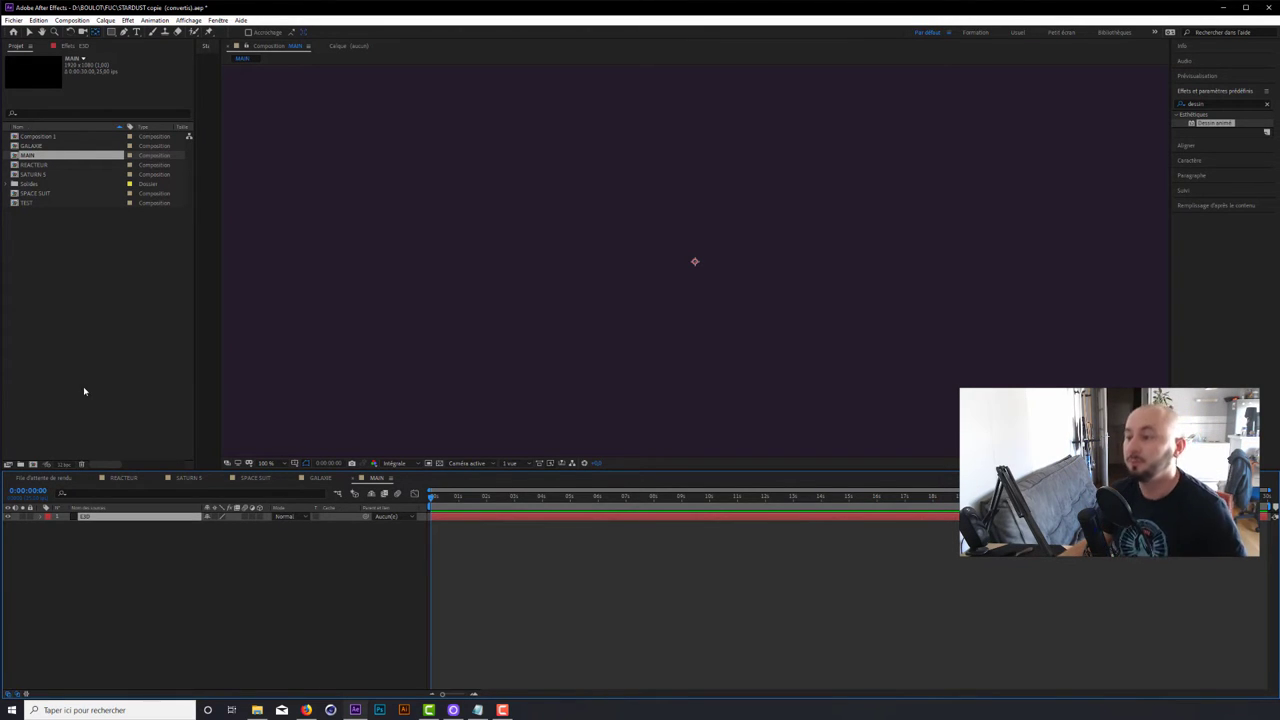
key("comma")
key("comma")
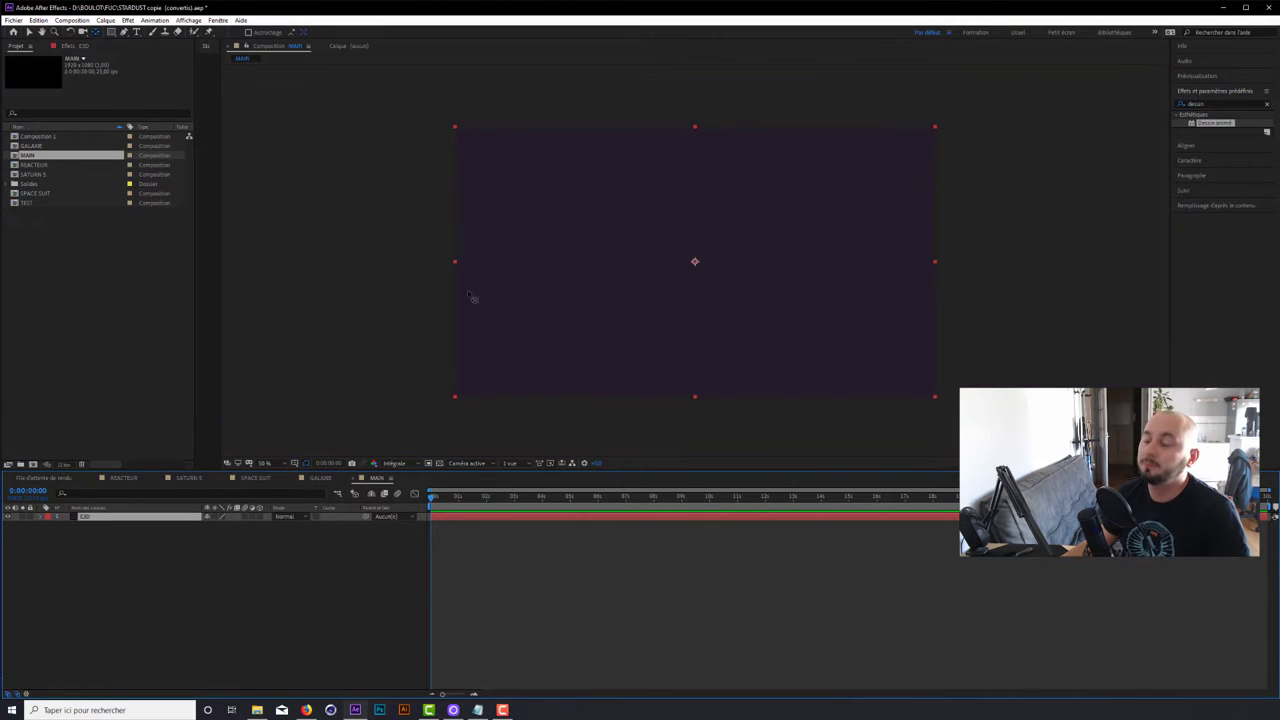
left_click(511, 543)
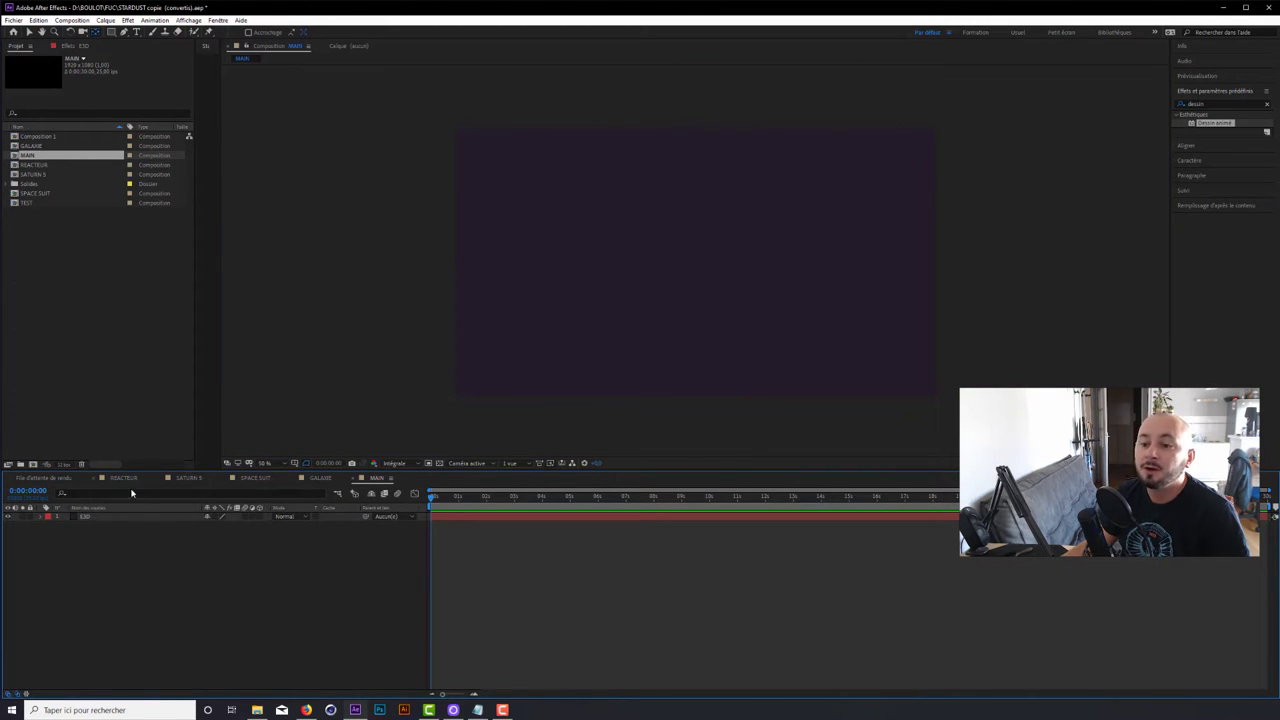
- Apply Video Copilot's Element effect to the E3D layer and open its Scene Setup
left_click(141, 517)
left_click(127, 20)
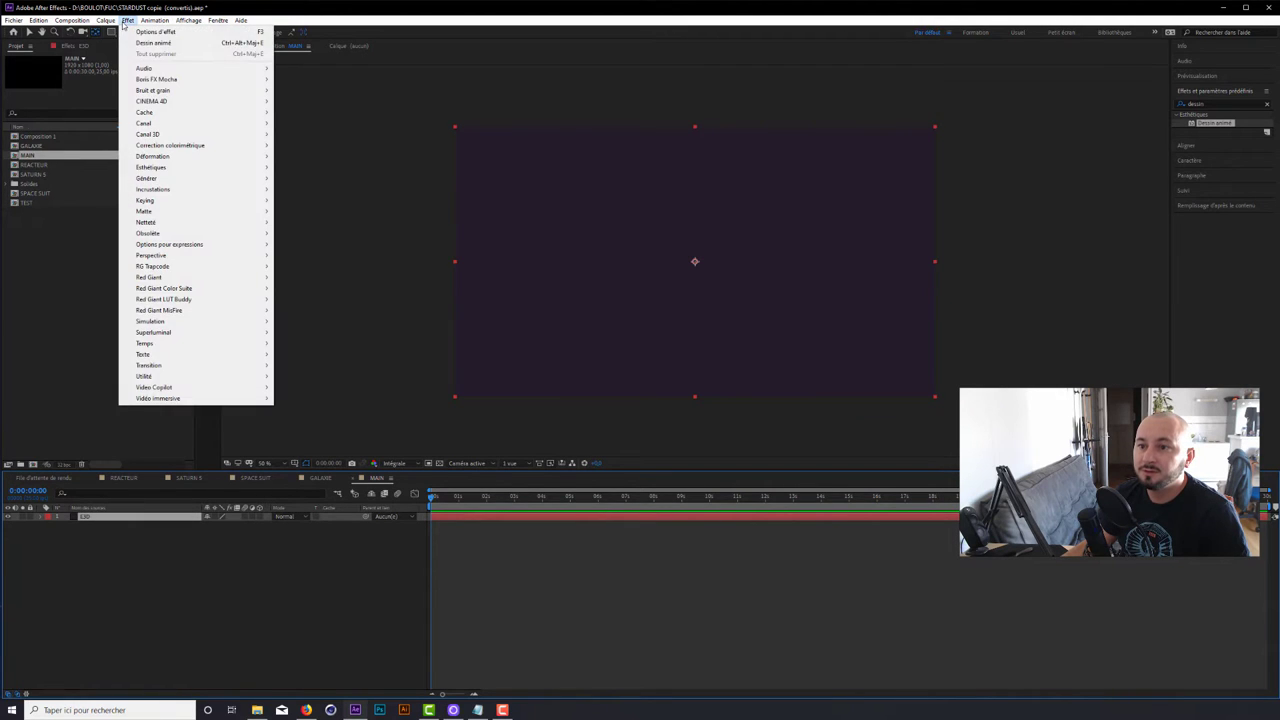
mouse_move(165, 387)
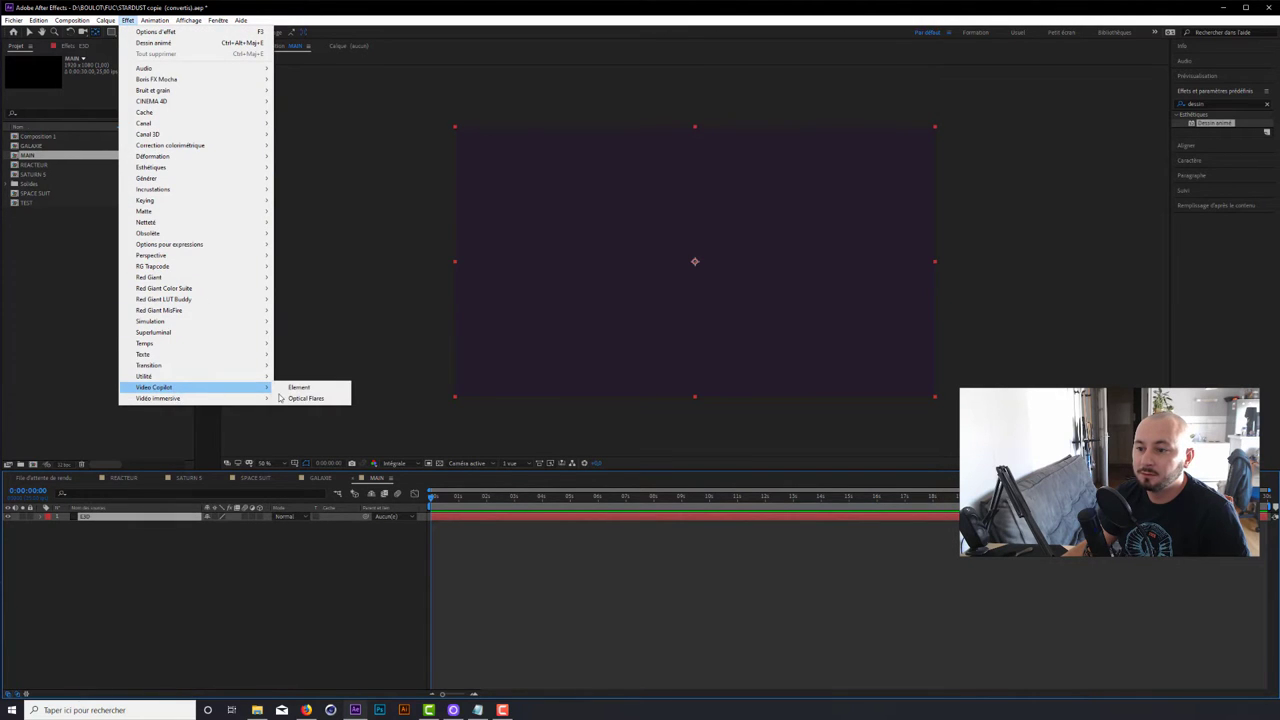
left_click(300, 387)
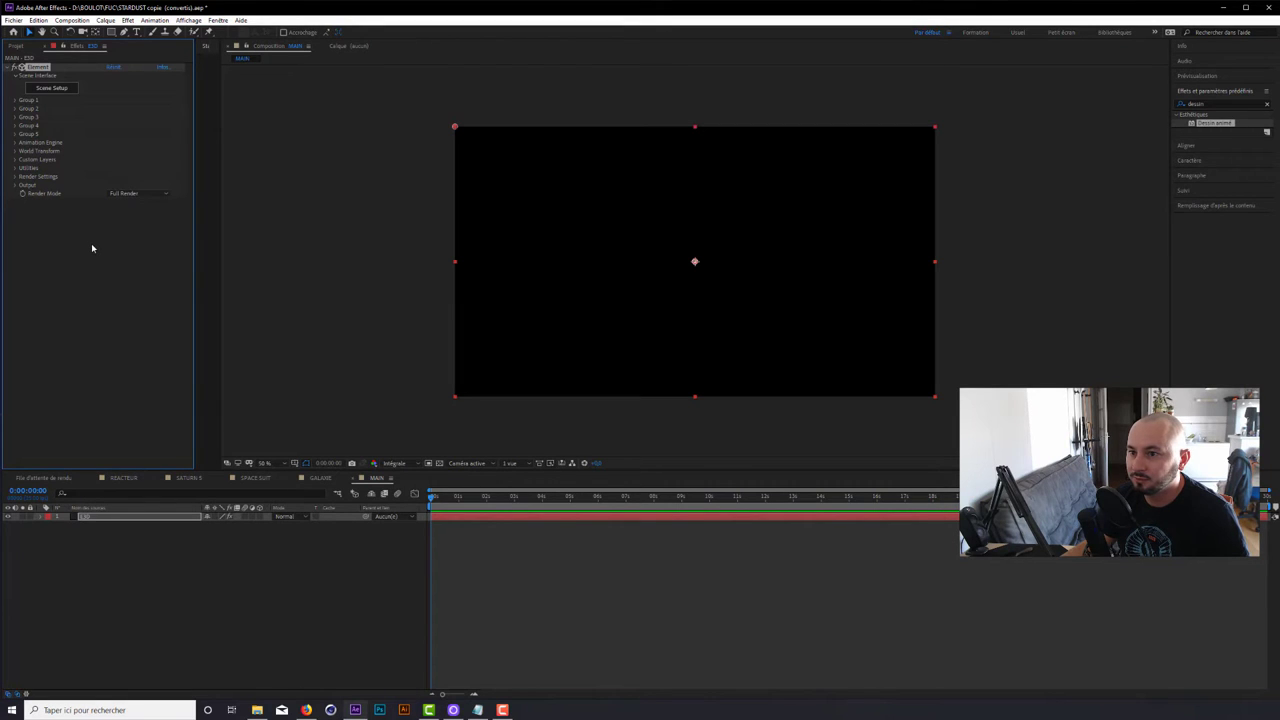
left_click(57, 89)
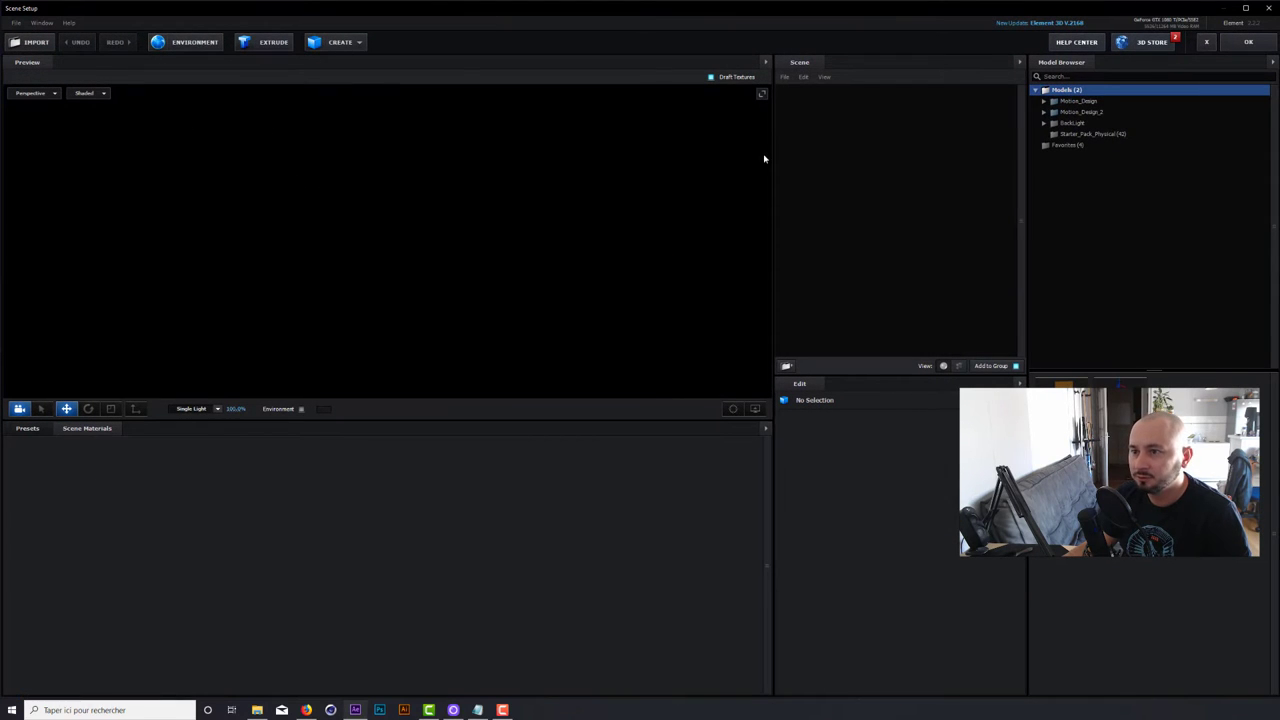
- Import the Plane_Engine.c4d model and apply a preset material to it
left_click(37, 44)
double_click(120, 97)
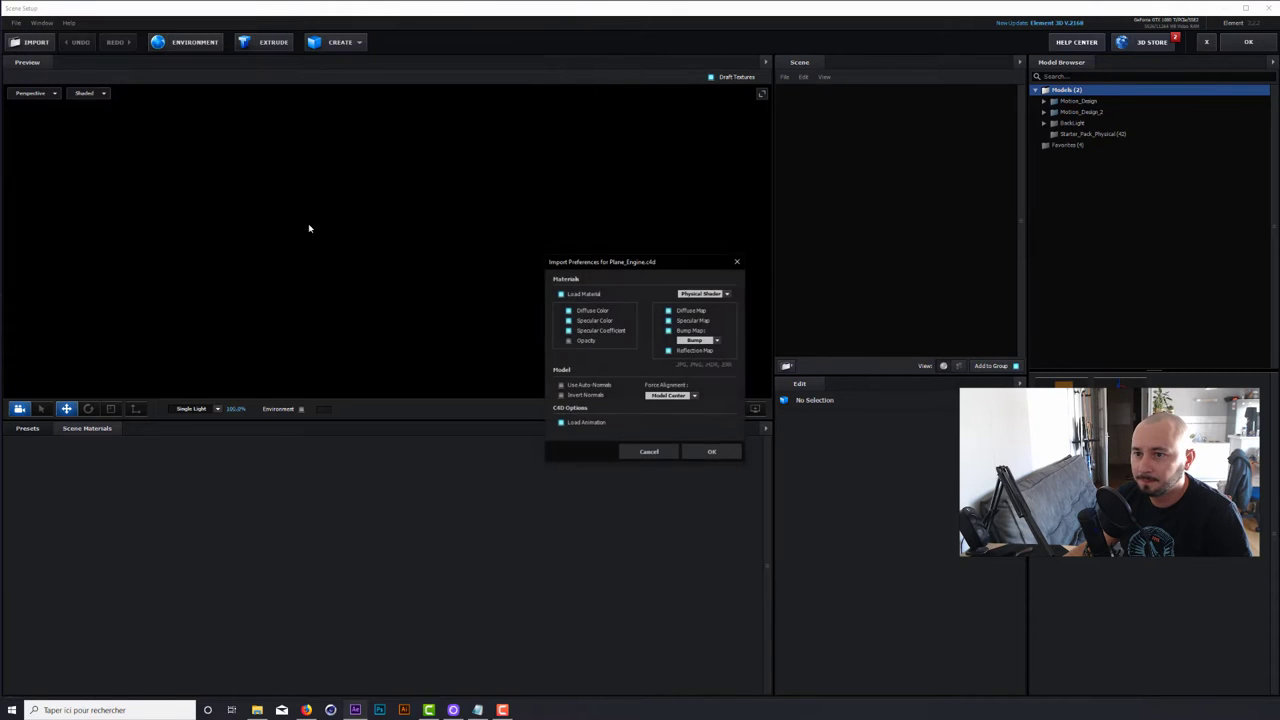
left_click(711, 451)
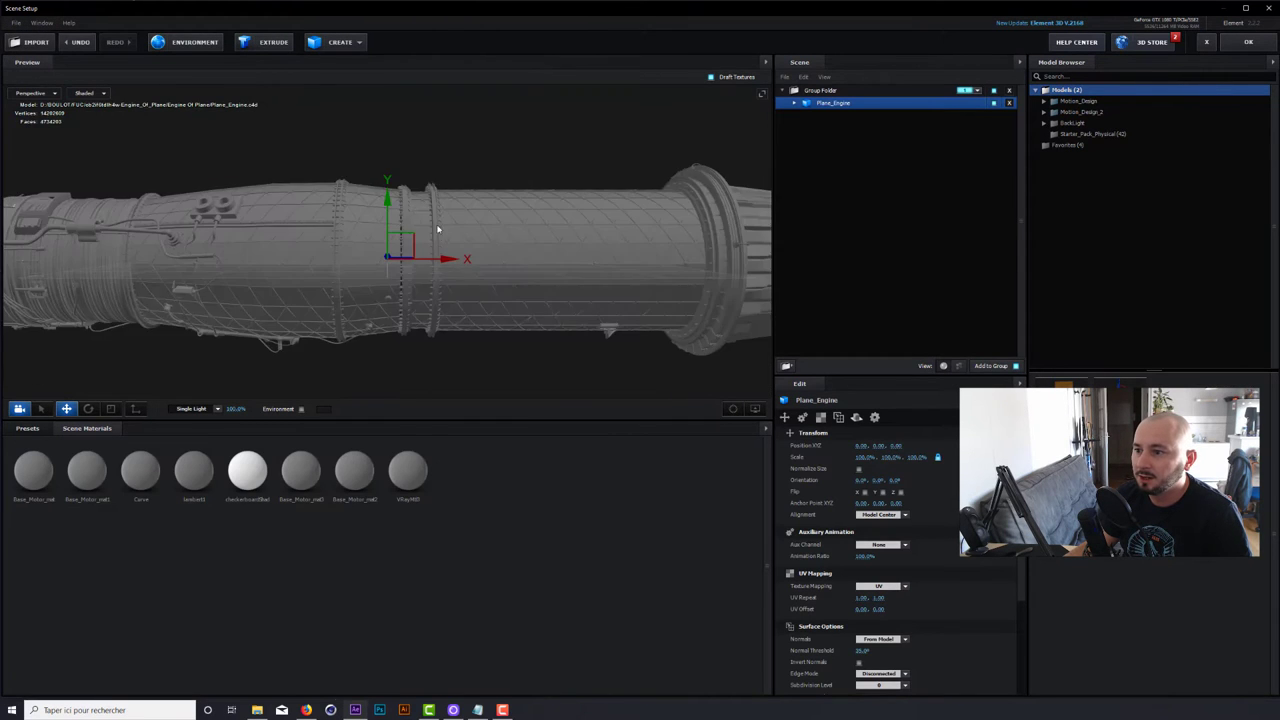
mouse_move(437, 229)
left_mouse_down()
mouse_move(507, 249)
mouse_move(450, 262)
left_mouse_up()
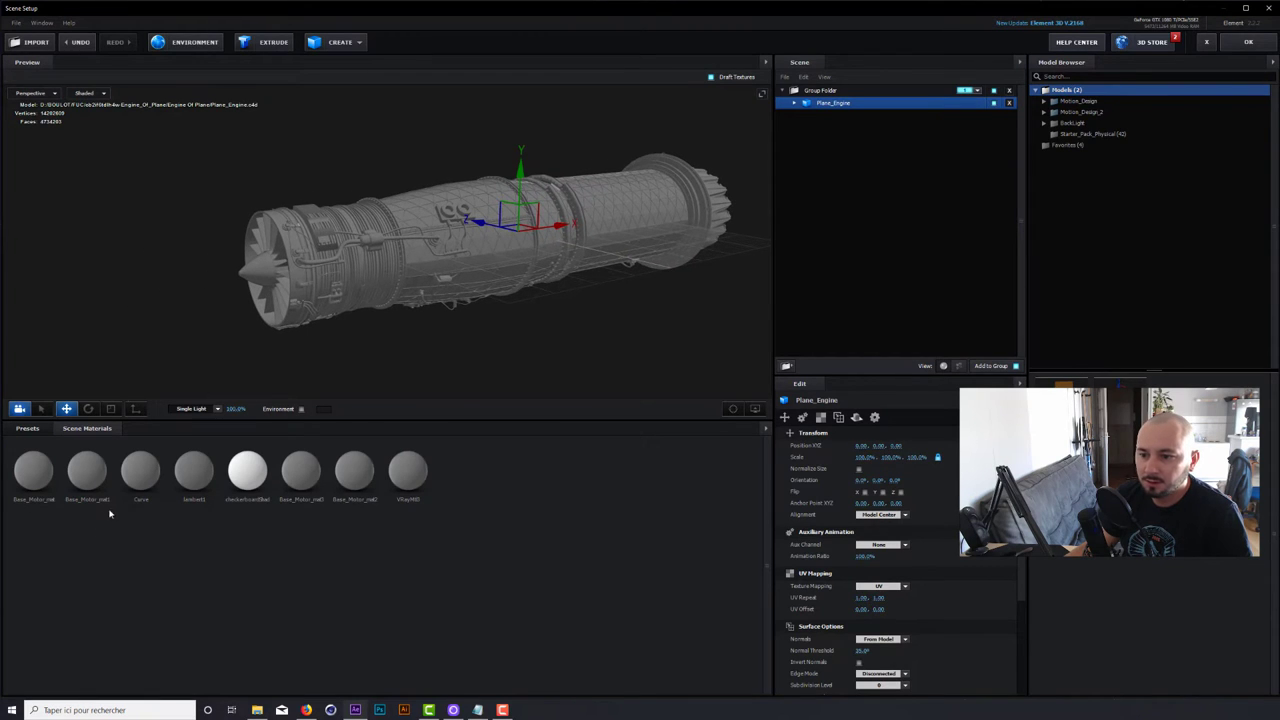
left_click(27, 428)
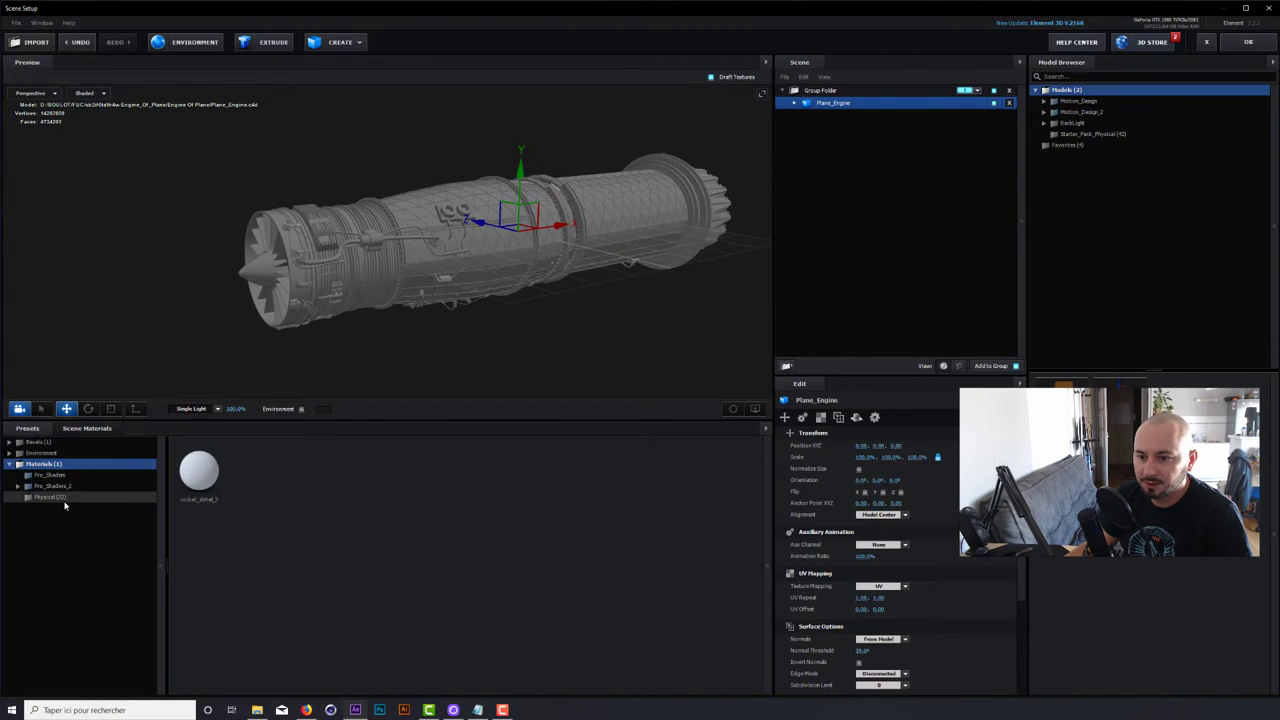
left_click_drag(199, 472, 832, 105)
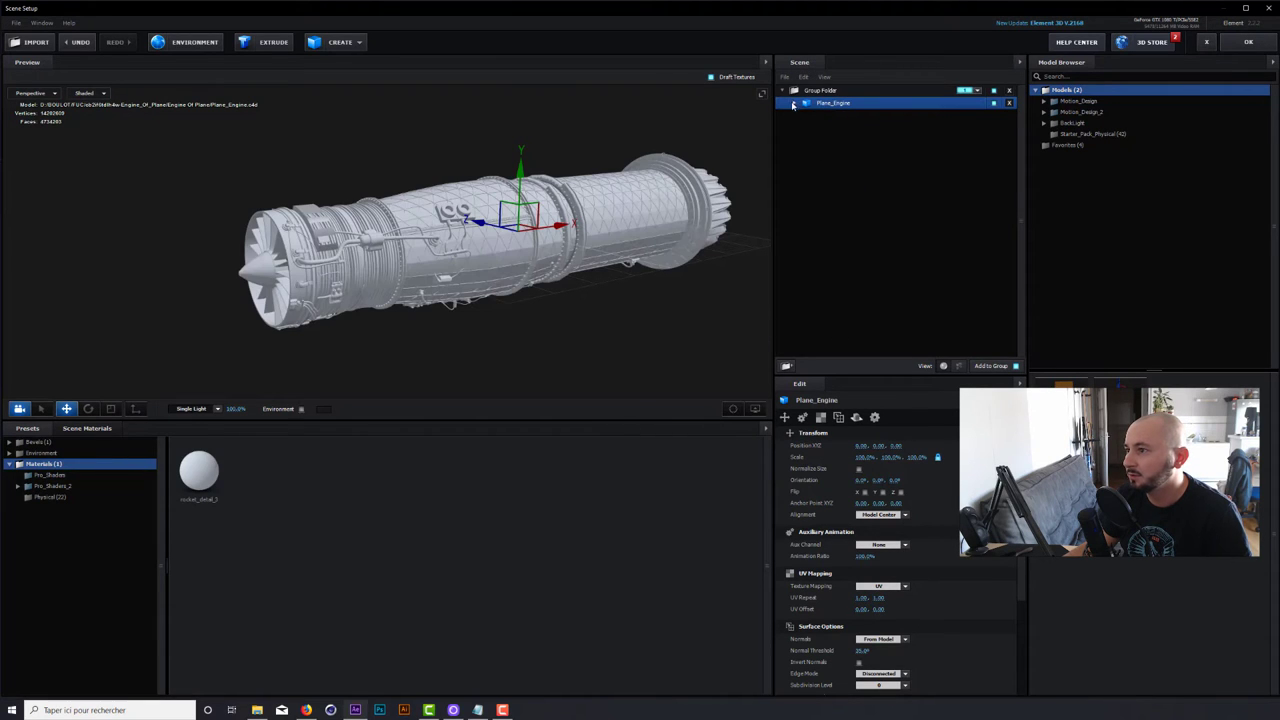
- Expand Plane_Engine, select a rocket_detail part and inspect its diffuse colour and material settings
left_click(794, 103)
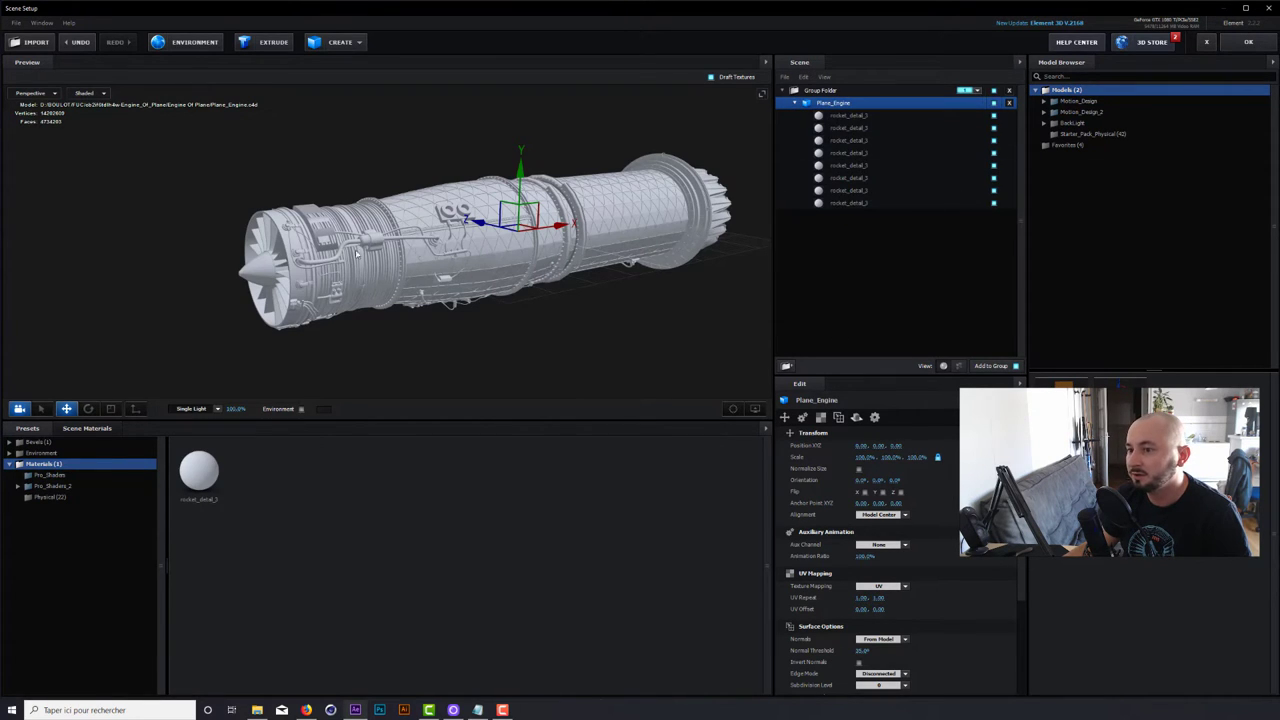
scroll(669, 277, "up", 5)
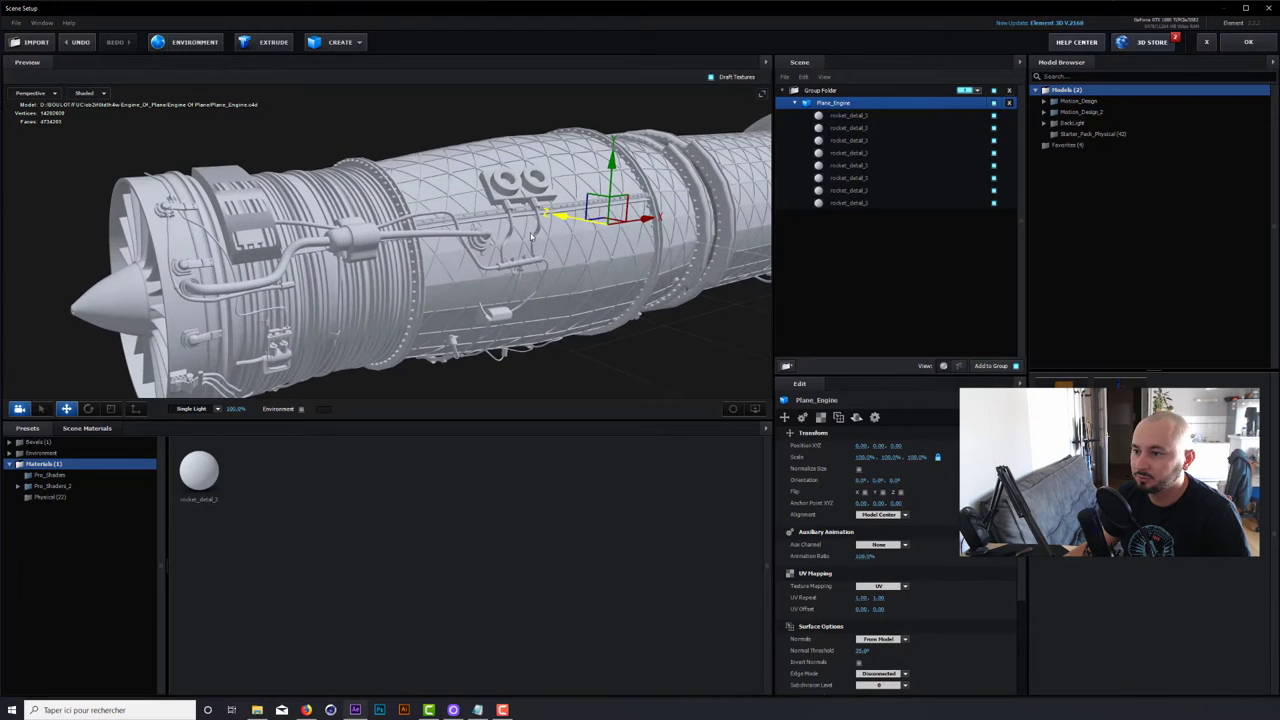
left_click(850, 116)
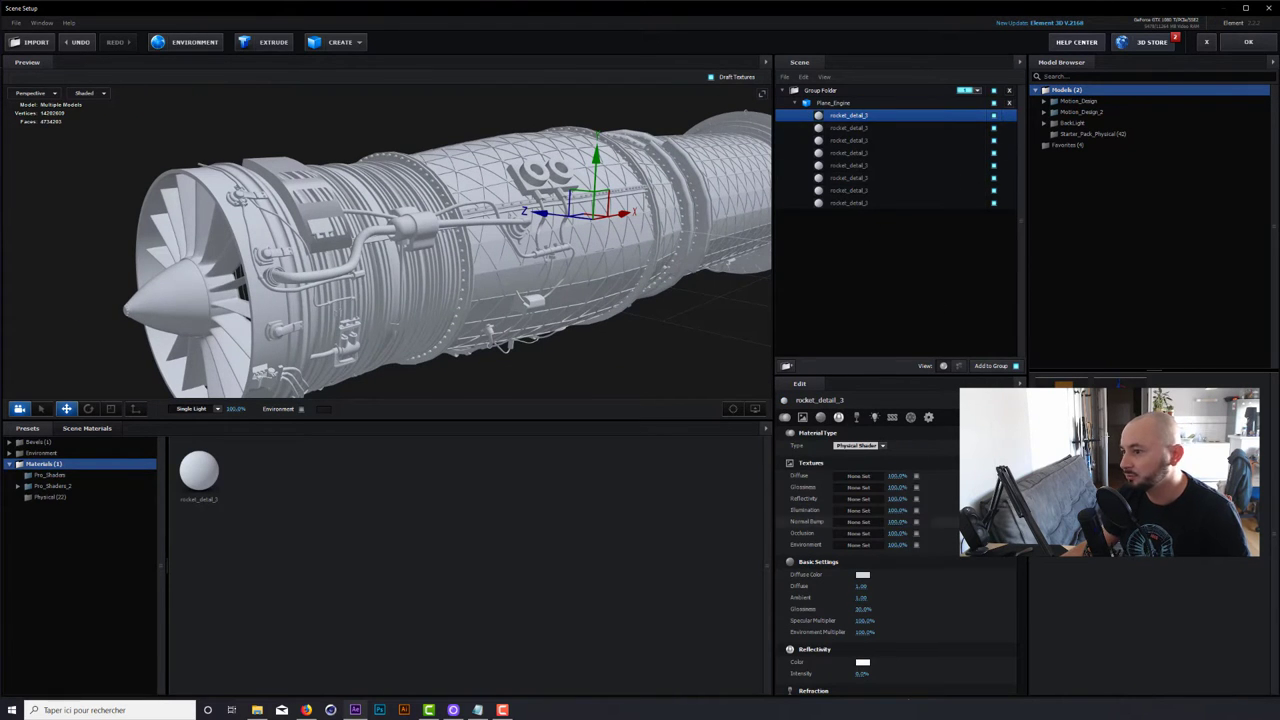
scroll(869, 479, "down", 3)
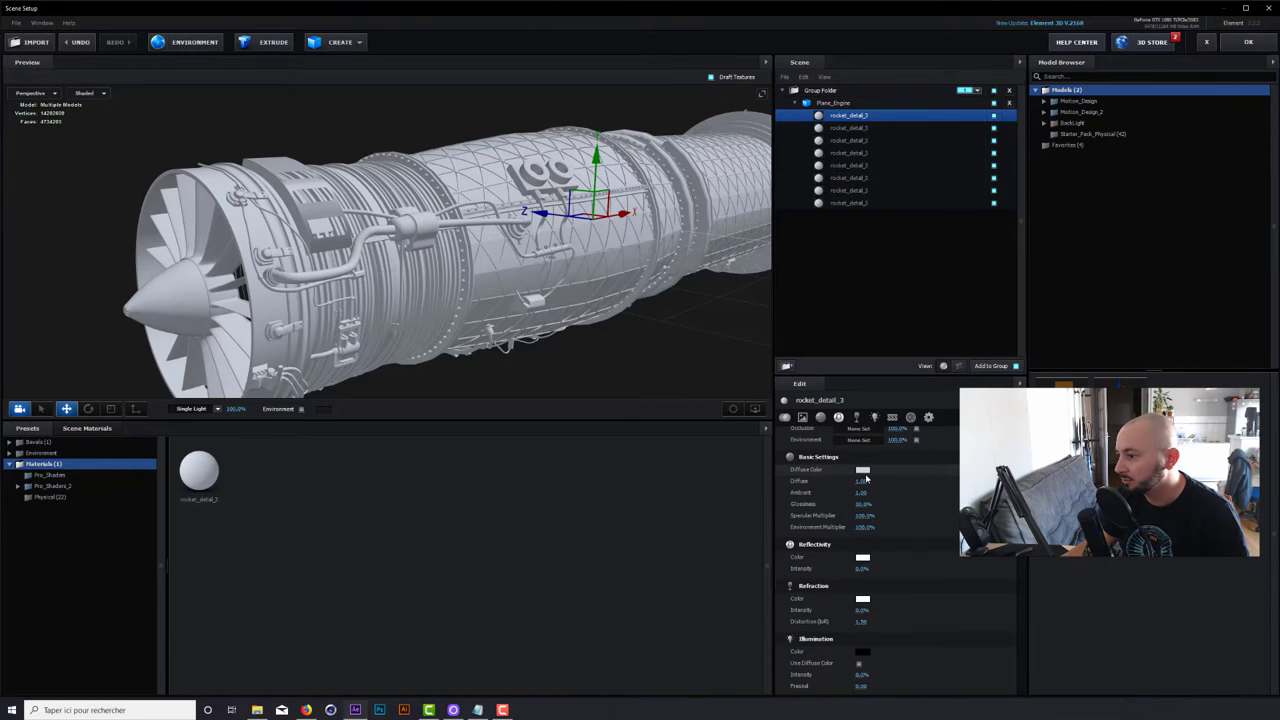
left_click(863, 471)
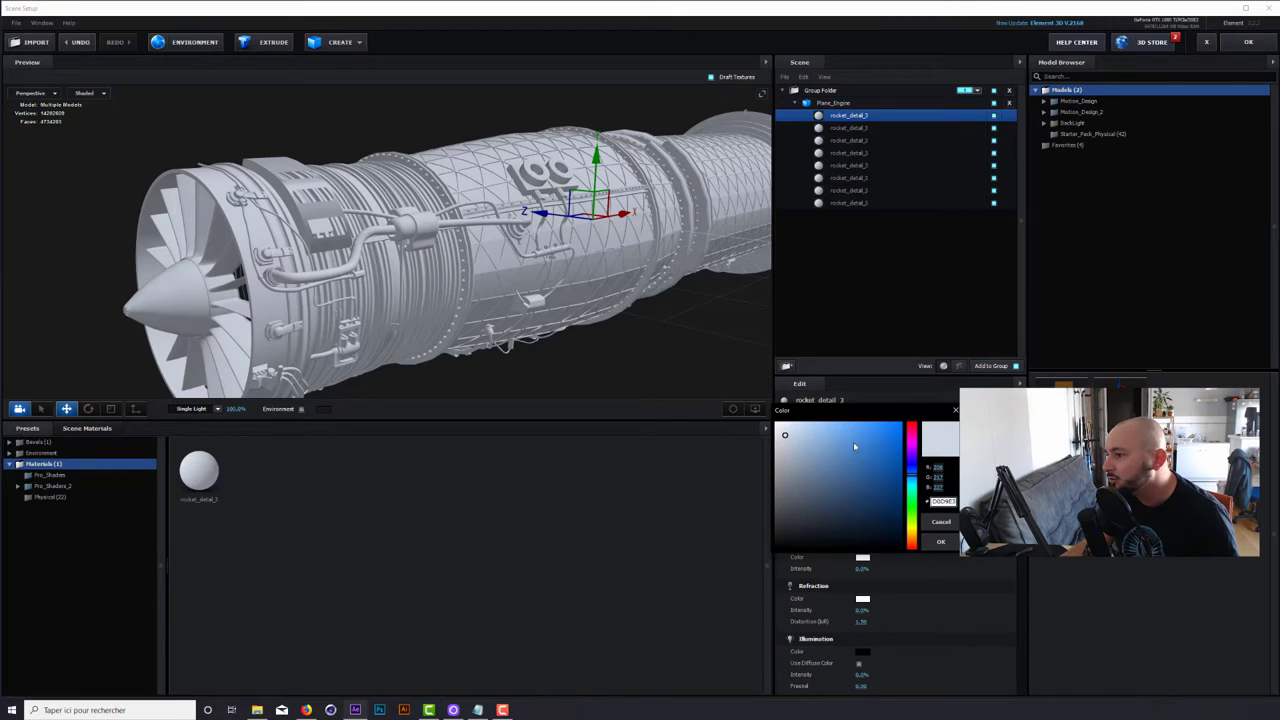
left_click(940, 541)
scroll(841, 498, "down", 2)
scroll(841, 498, "down", 1)
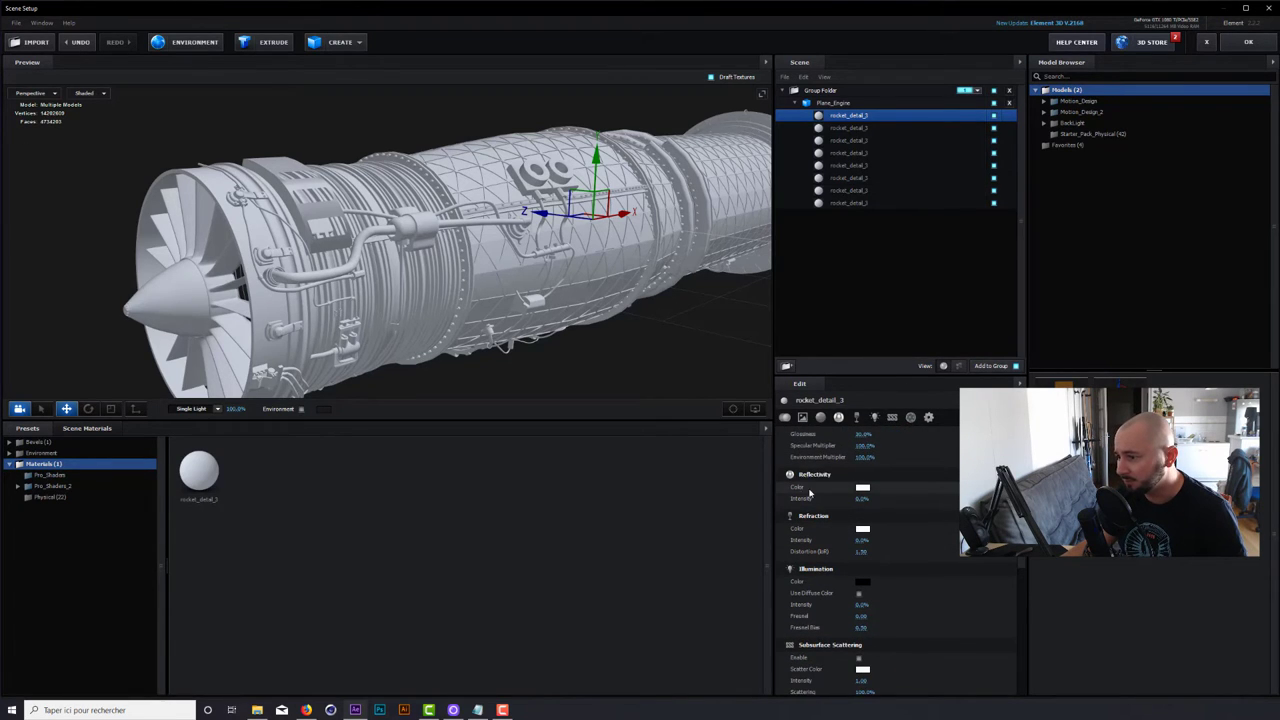
scroll(900, 500, "down", 3)
scroll(900, 500, "down", 4)
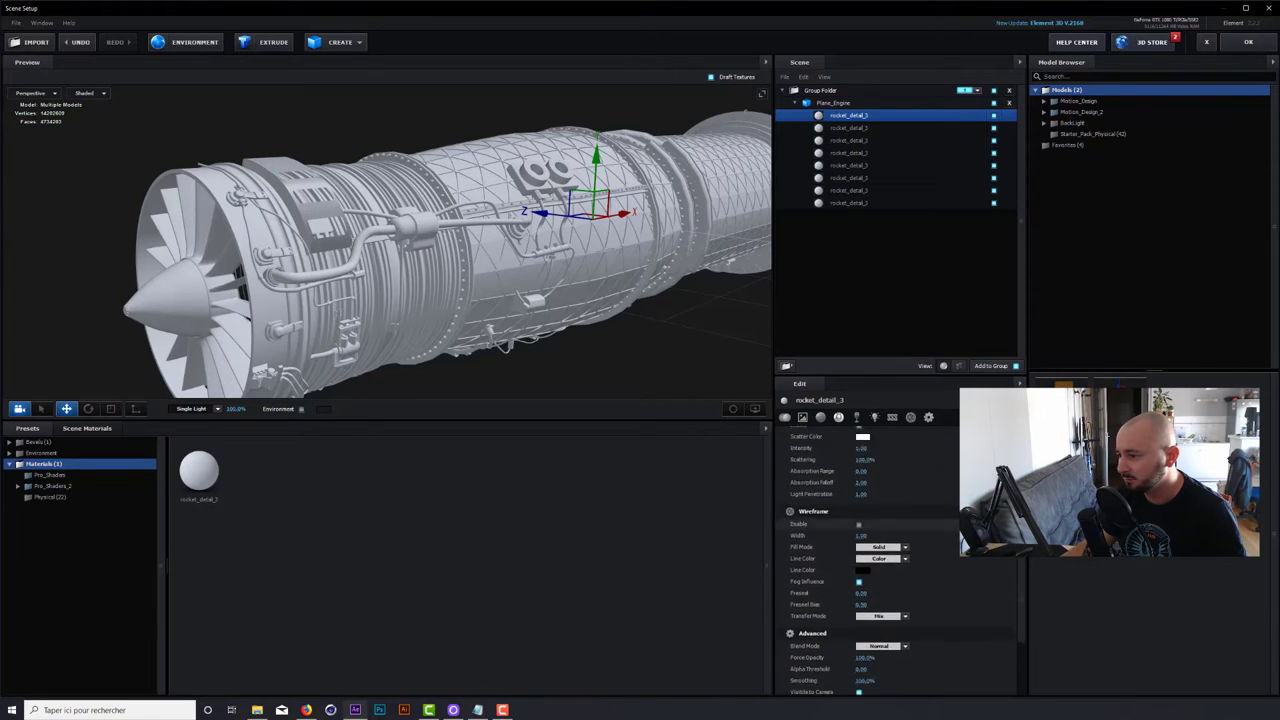
scroll(880, 505, "down", 3)
- Close Scene Setup, add a 28 mm camera named Caméra 1, and reselect the E3D layer
left_click(1248, 41)
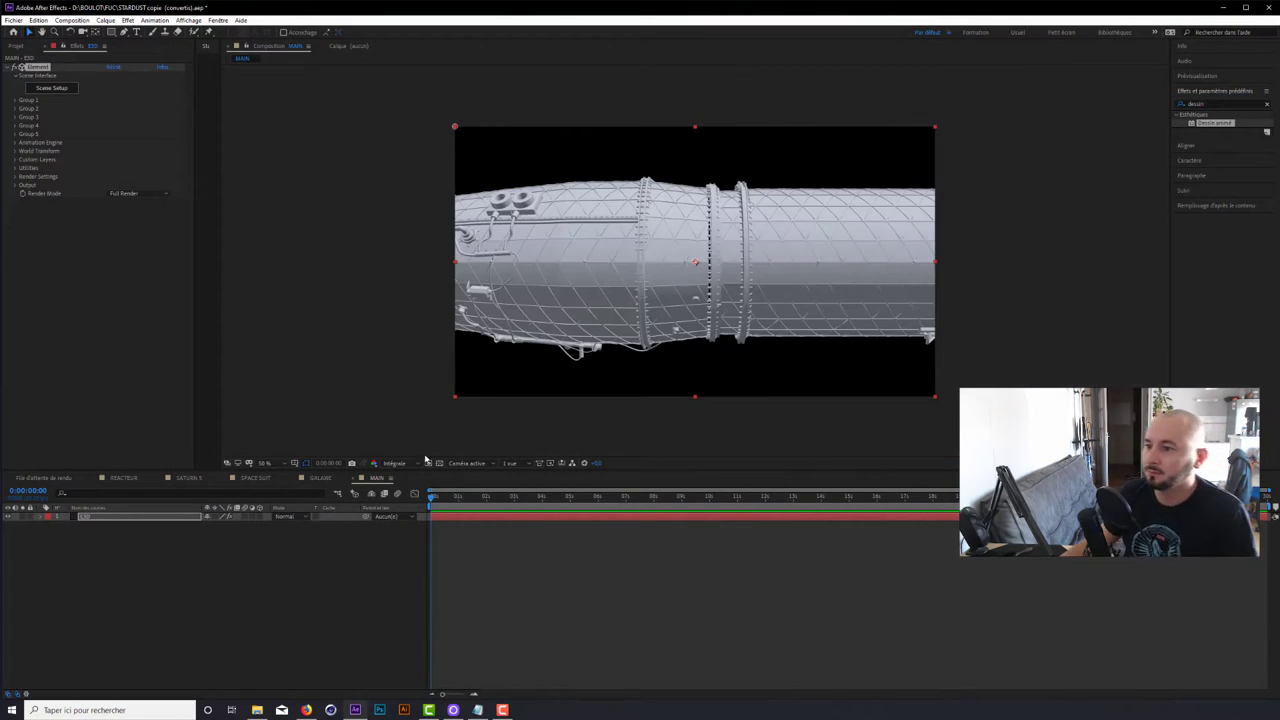
right_click(187, 564)
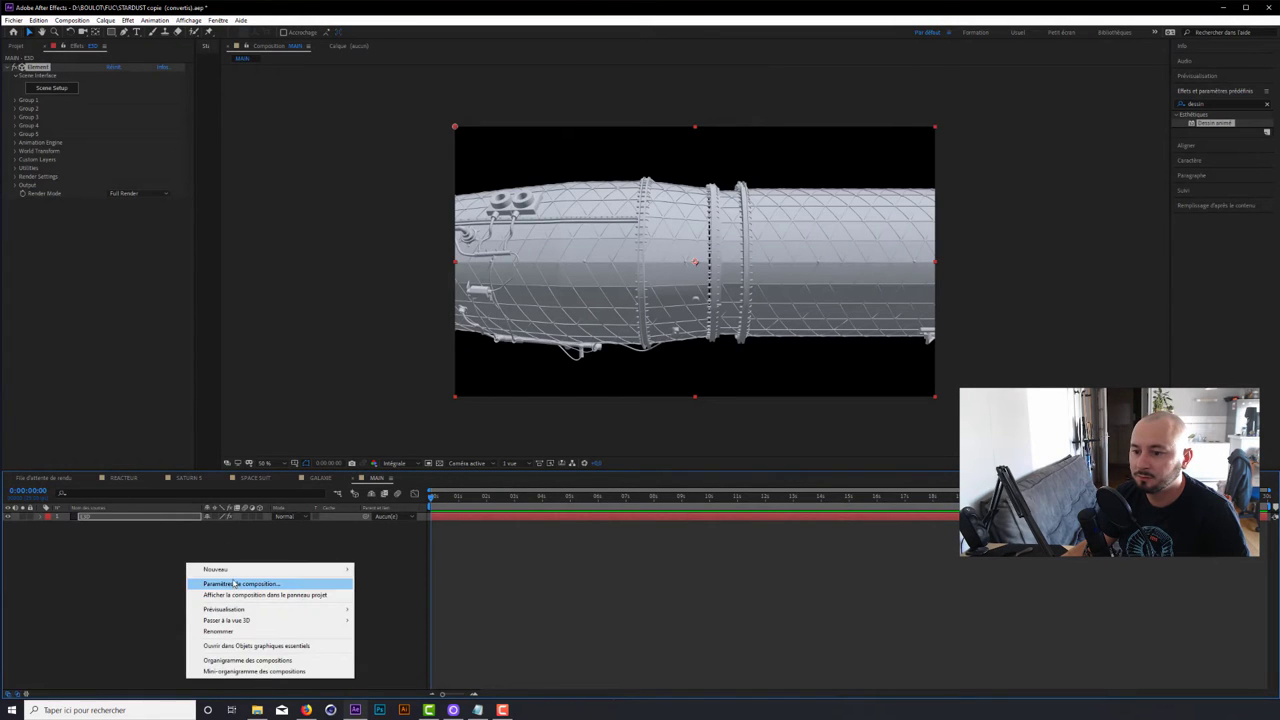
mouse_move(235, 575)
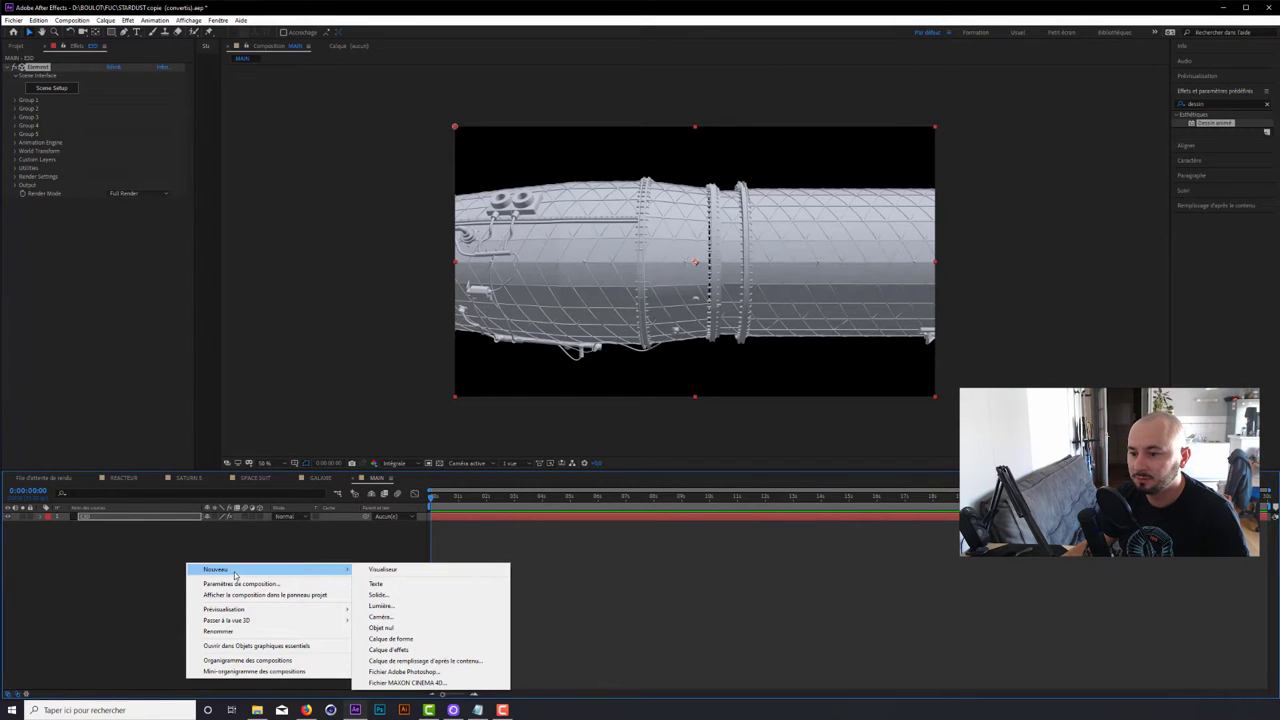
left_click(400, 616)
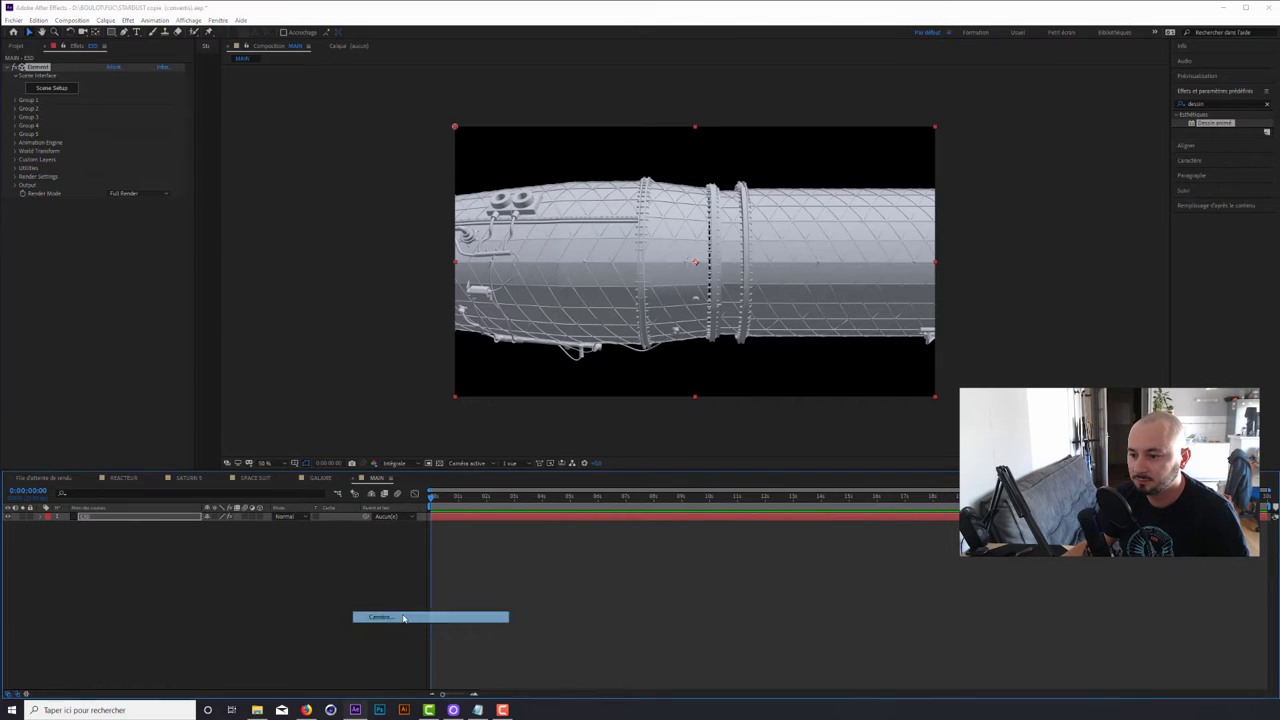
left_click(249, 252)
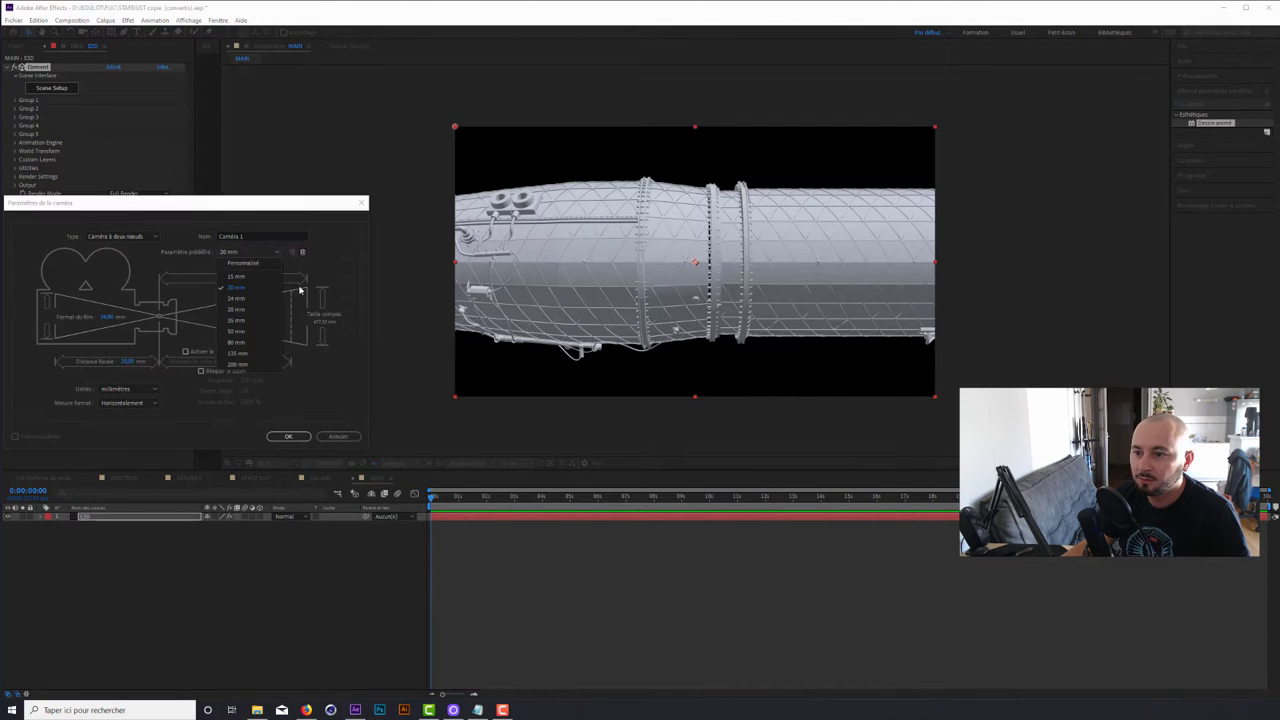
left_click(257, 311)
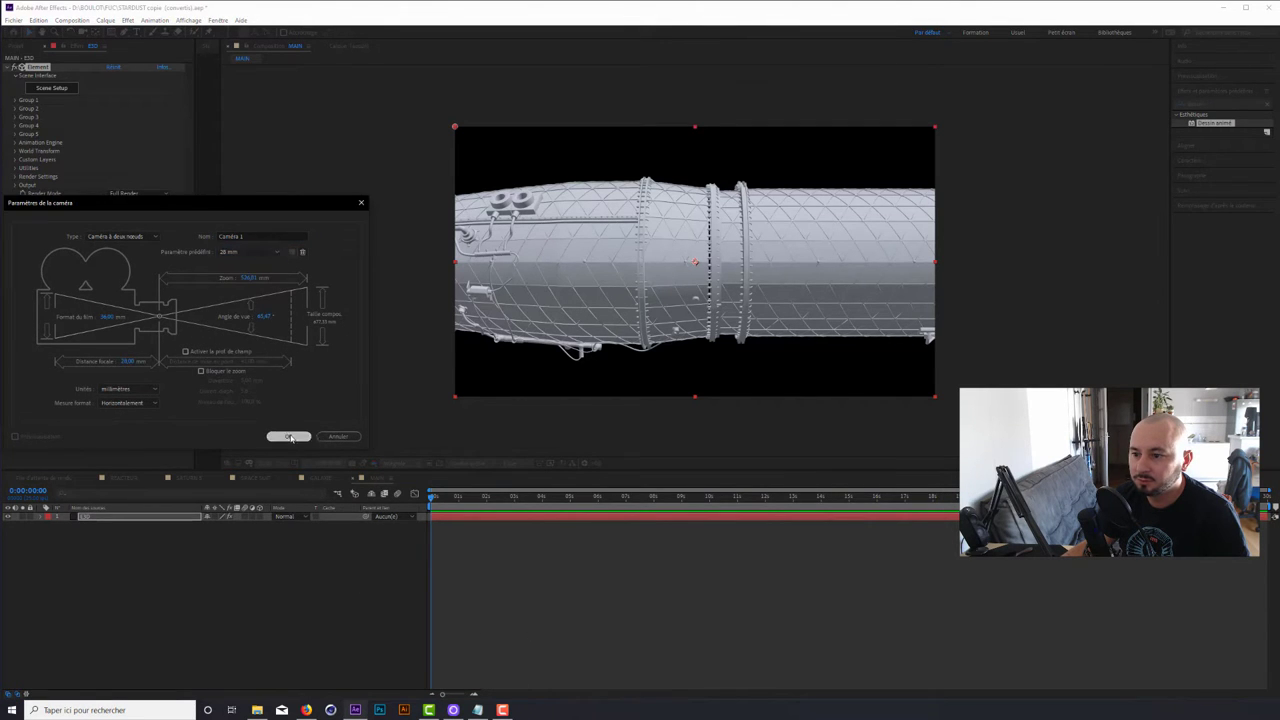
left_click(288, 436)
left_click(660, 262)
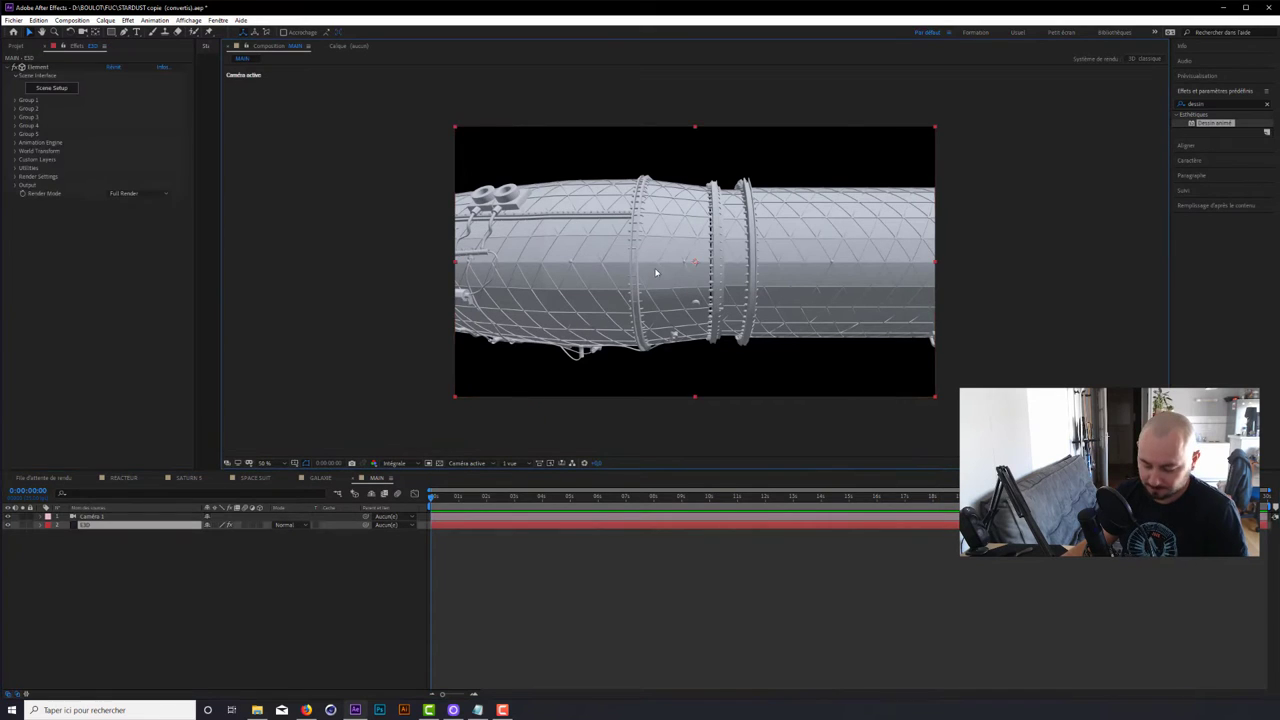
- Orbit Caméra 1 to a three-quarter view of the engine's intake fan, with the viewer at 50%
key("c")
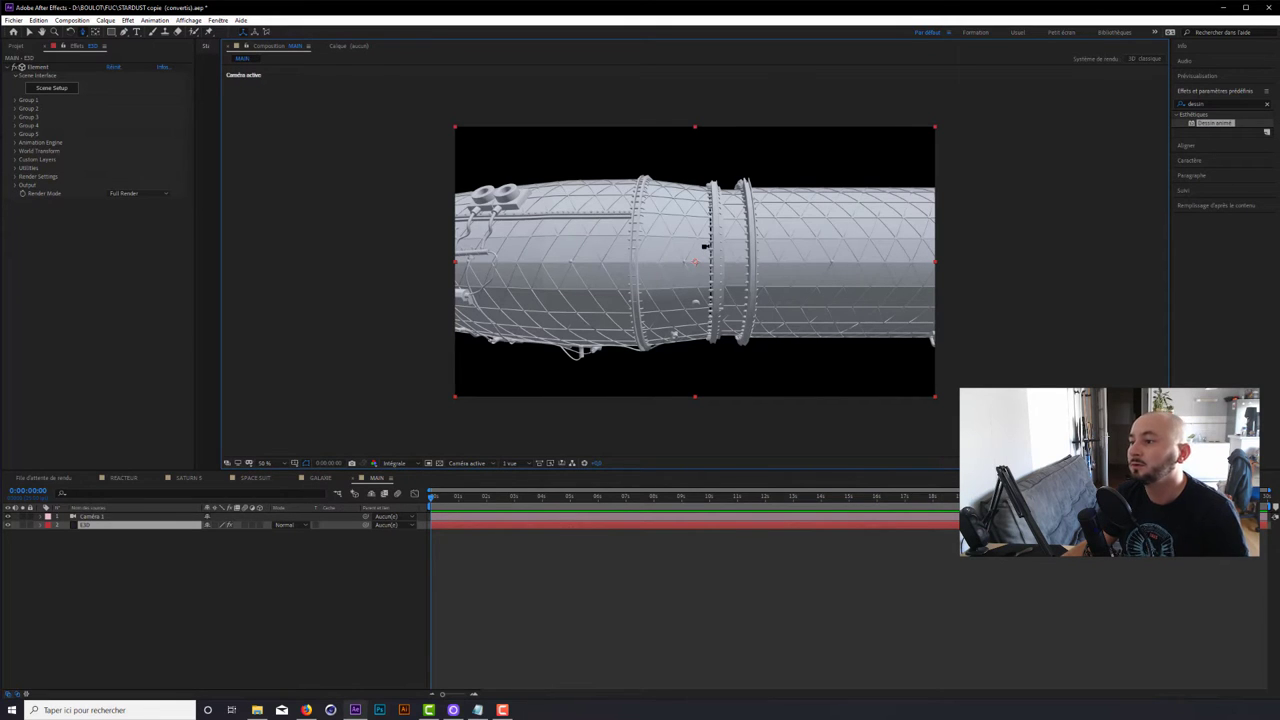
left_click_drag(708, 230, 664, 246)
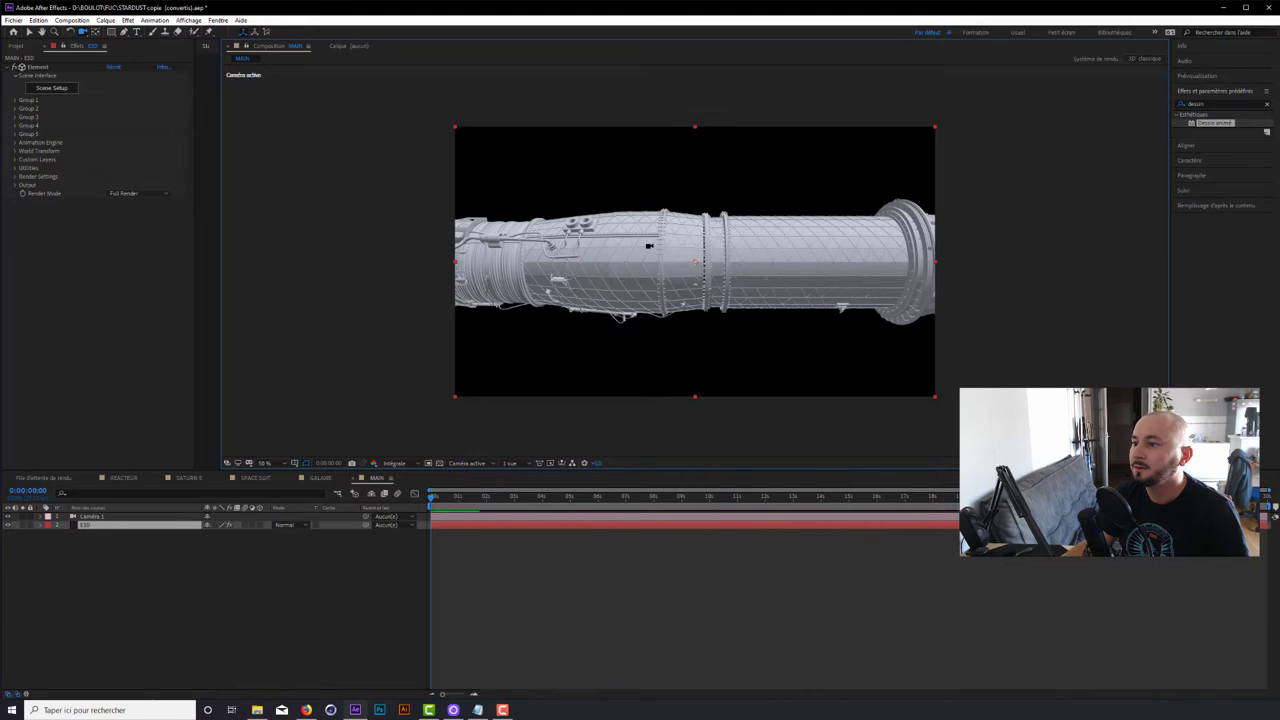
left_click_drag(654, 247, 642, 261)
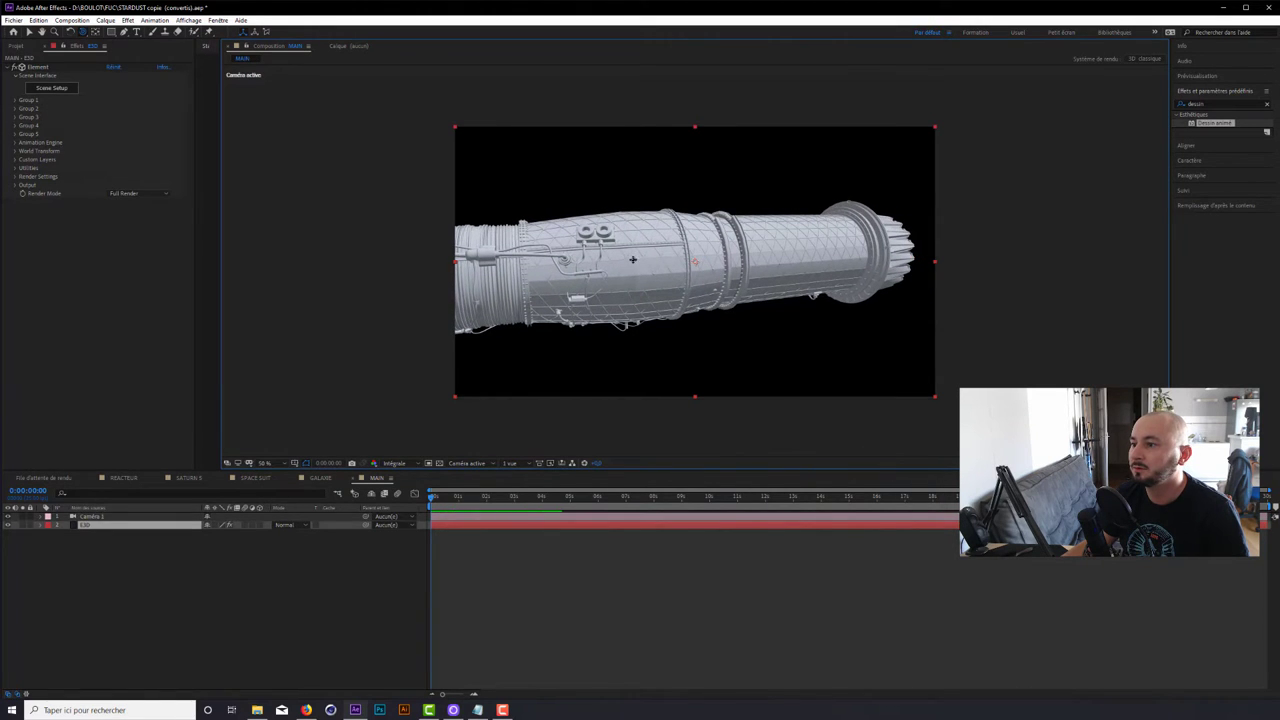
left_click_drag(632, 259, 750, 268)
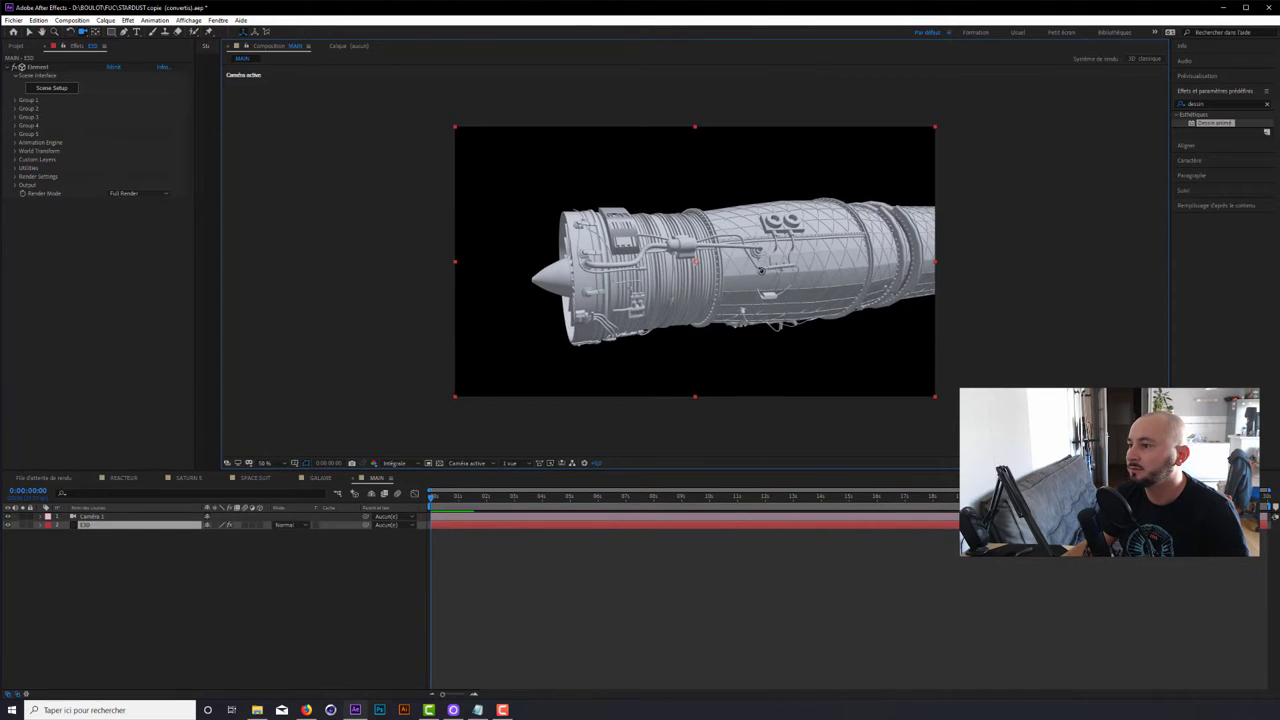
left_click_drag(764, 271, 659, 252)
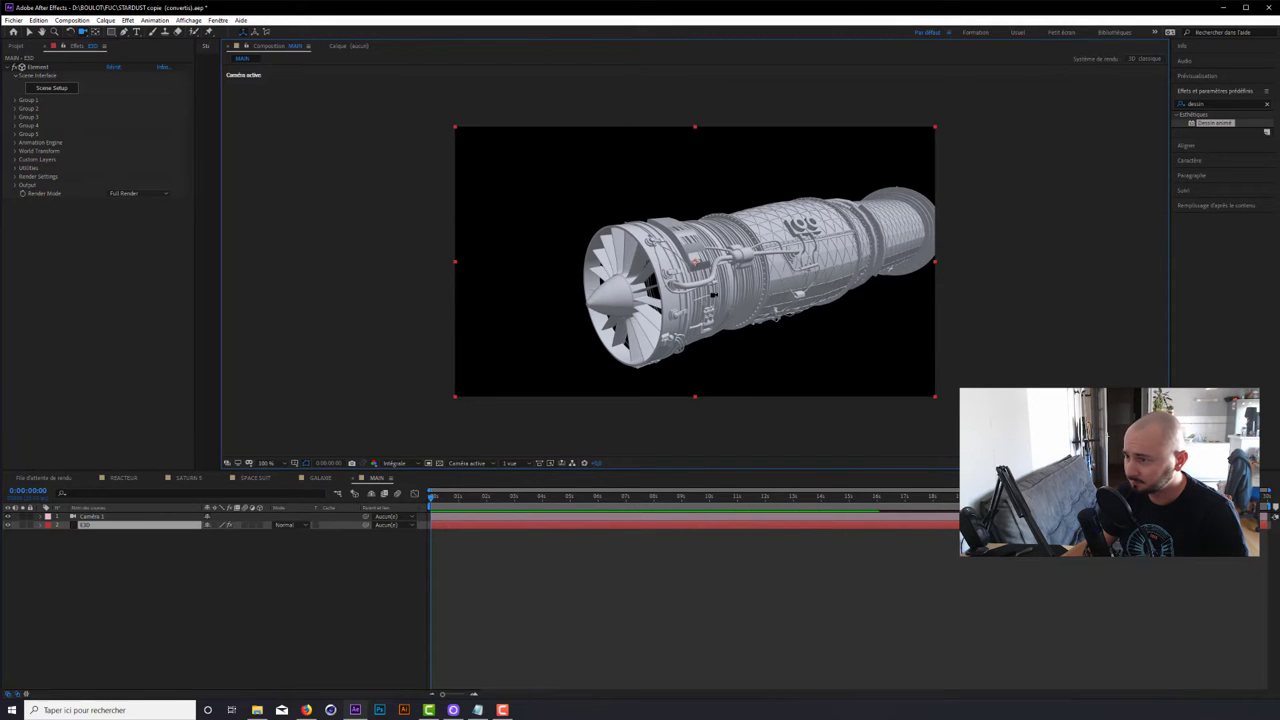
scroll(713, 295, "up", 2)
key("comma")
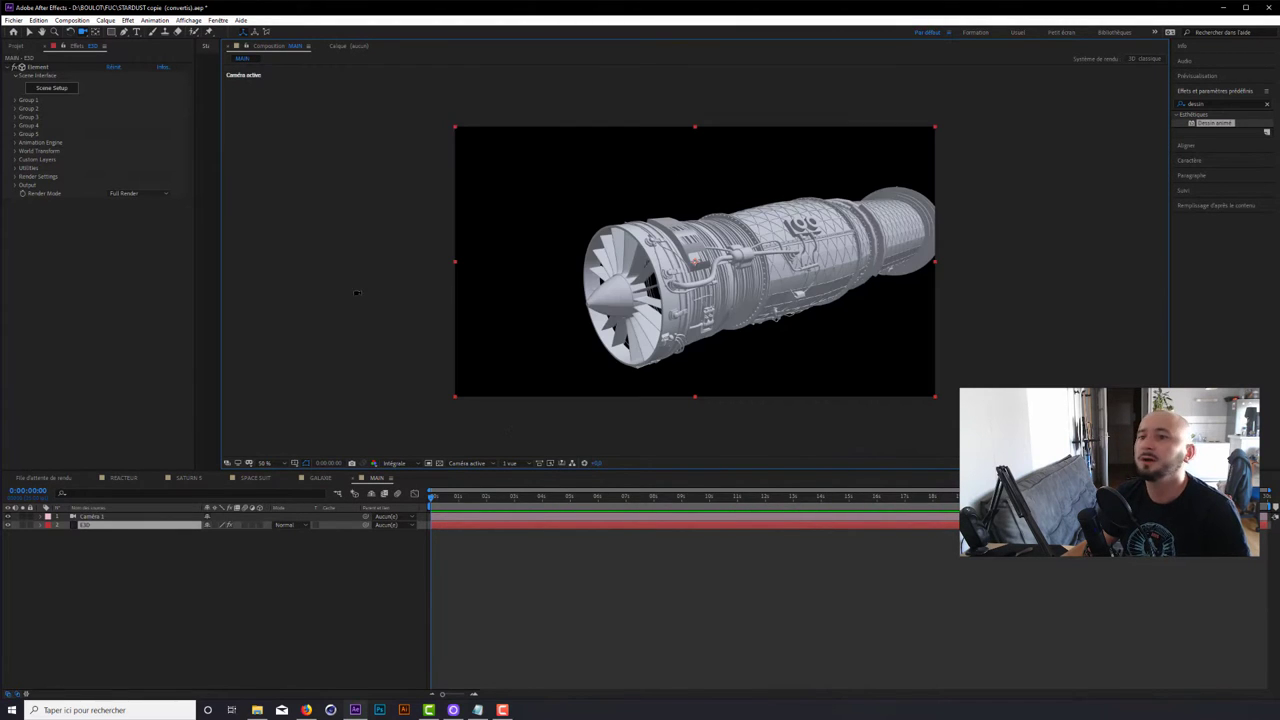
- Set Element's Add Lighting to Dramatic and scrub X Rotation Light for warm highlights
left_click(163, 303)
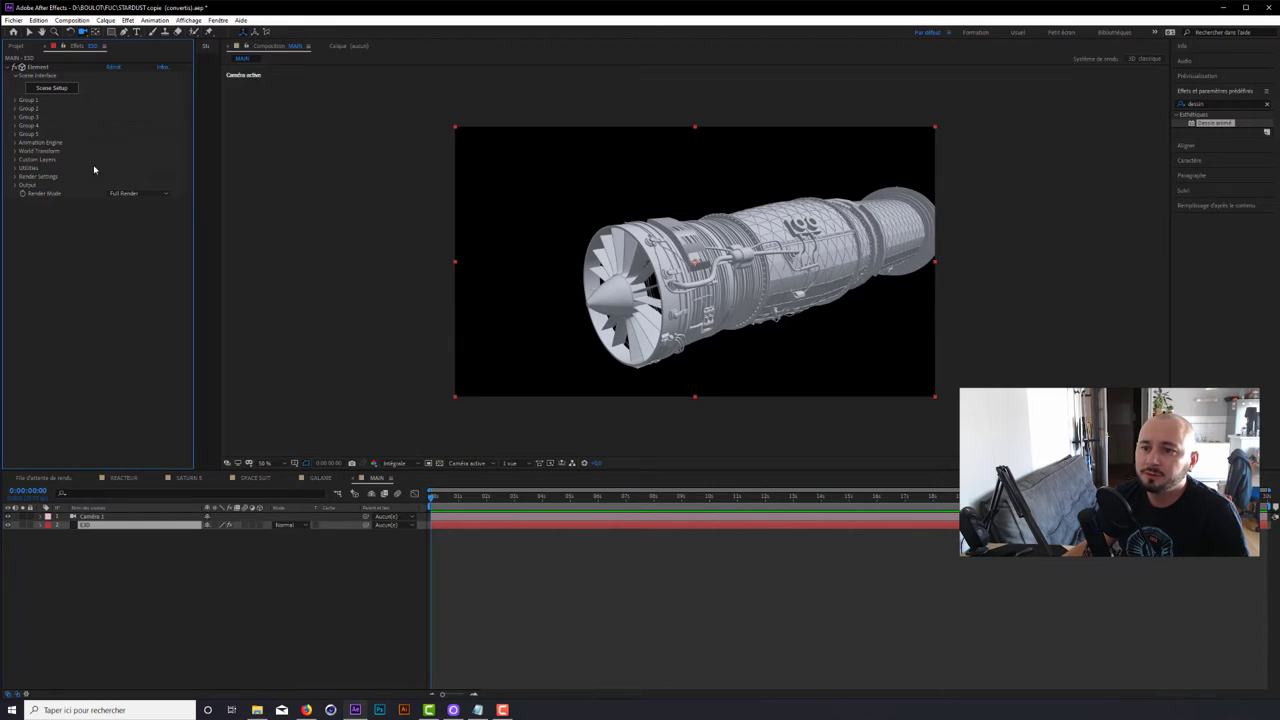
left_click(15, 177)
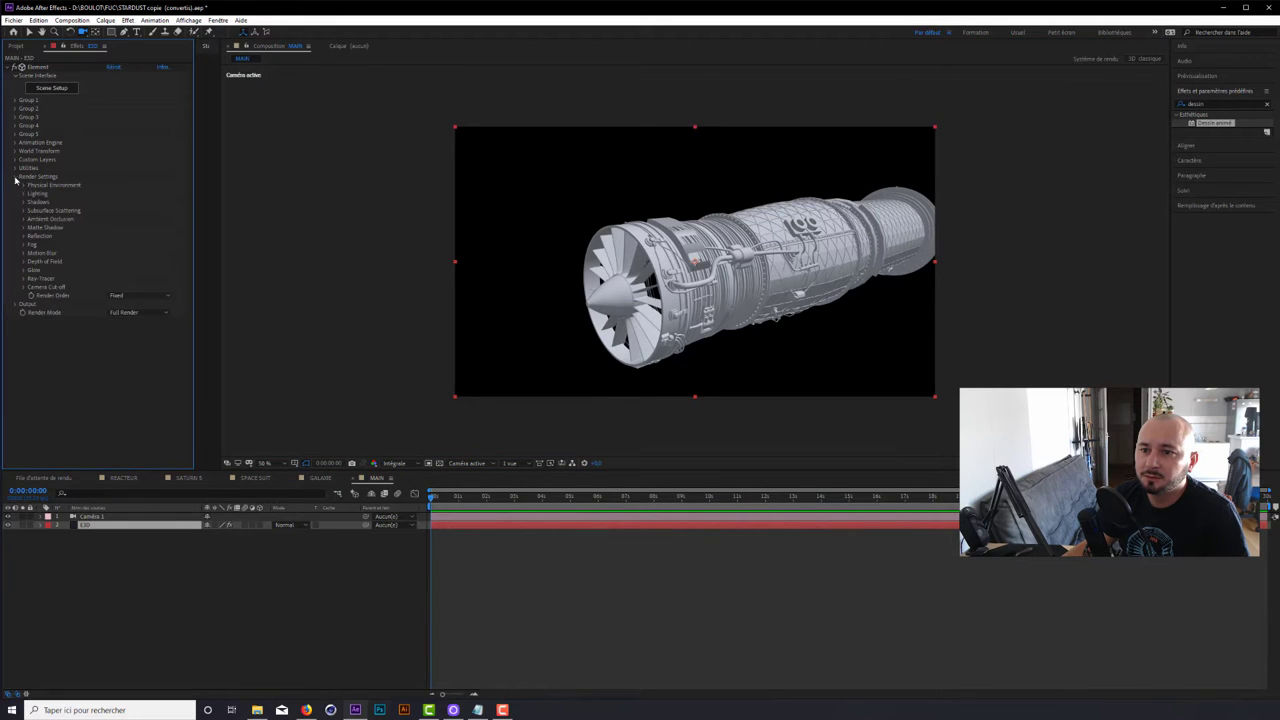
left_click(23, 194)
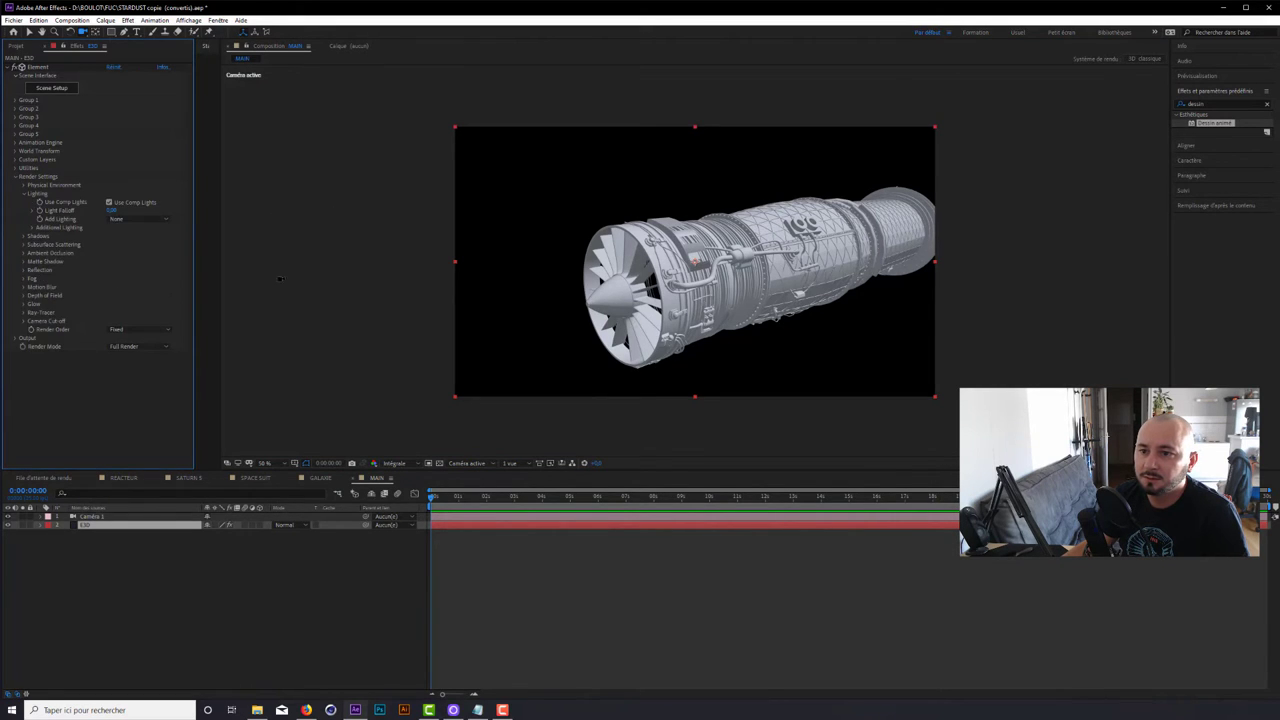
left_click(138, 219)
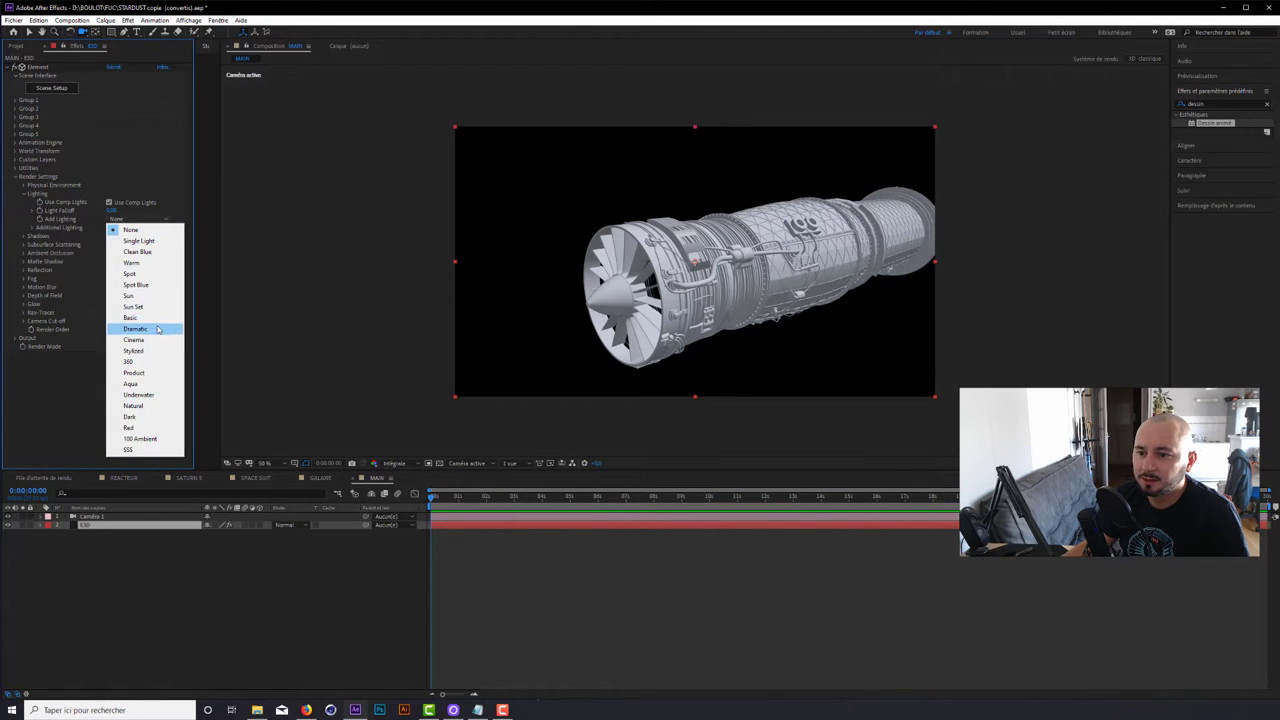
left_click(160, 328)
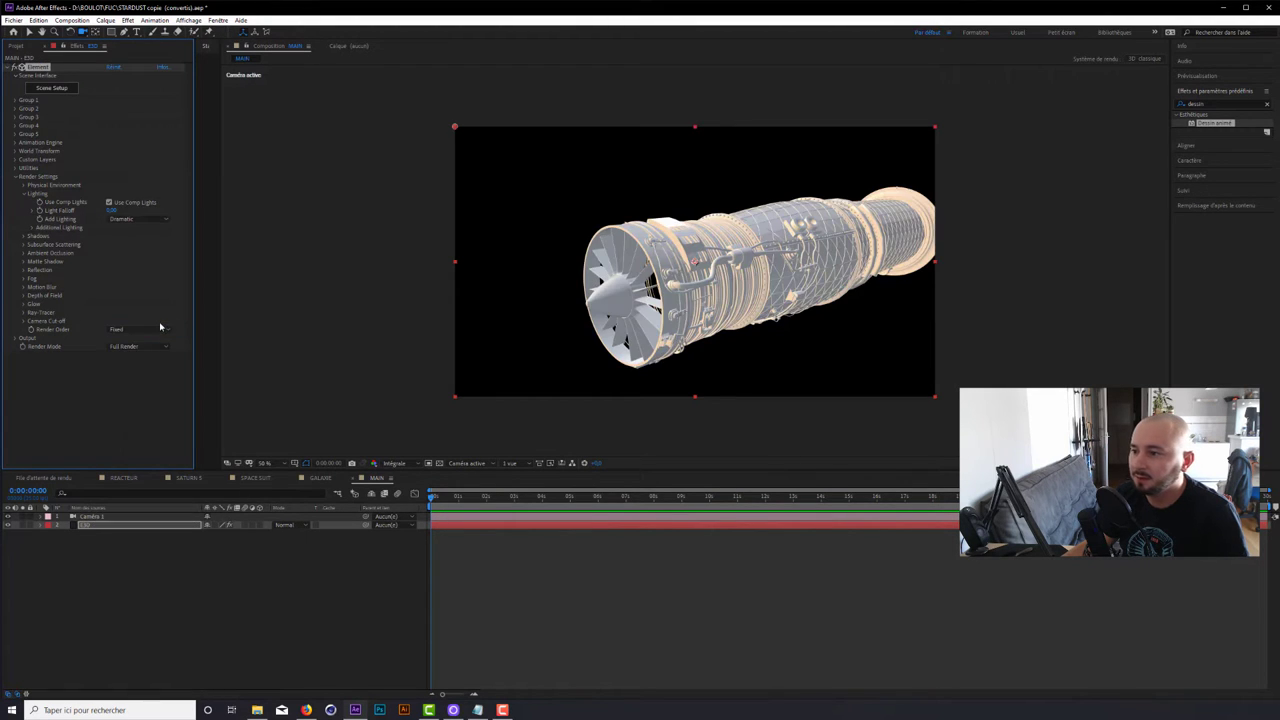
left_click(33, 228)
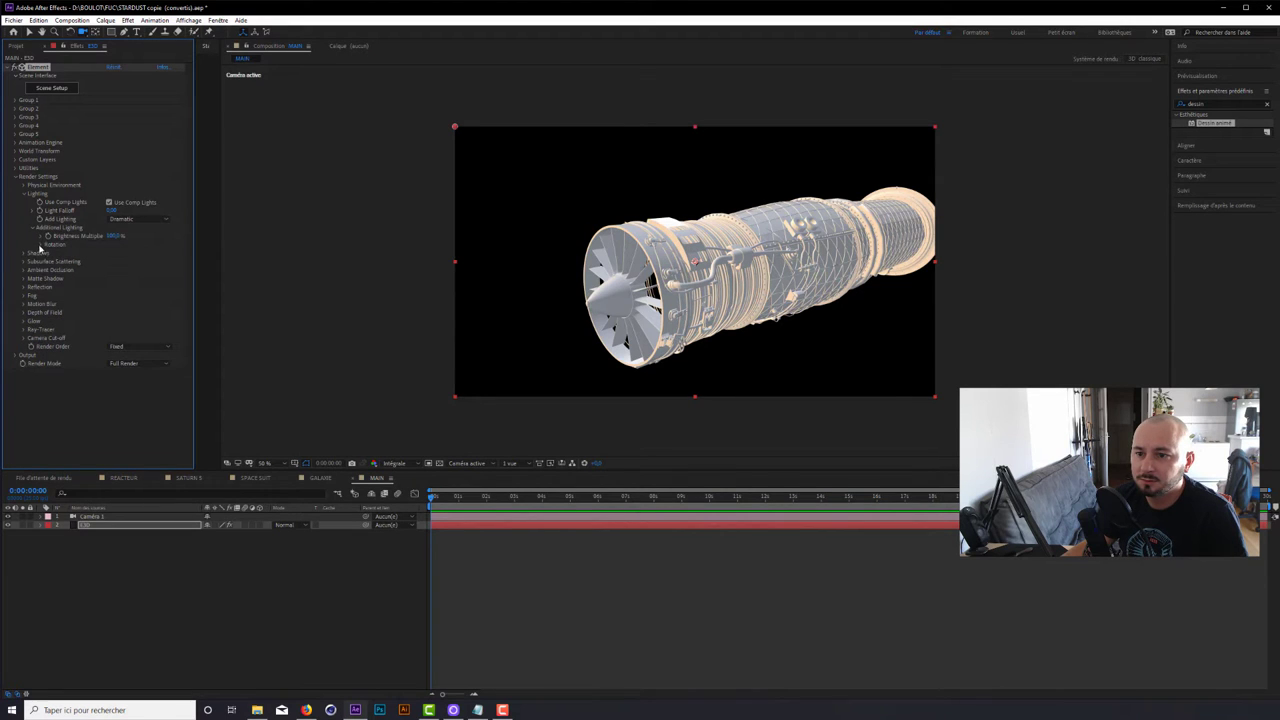
left_click(41, 245)
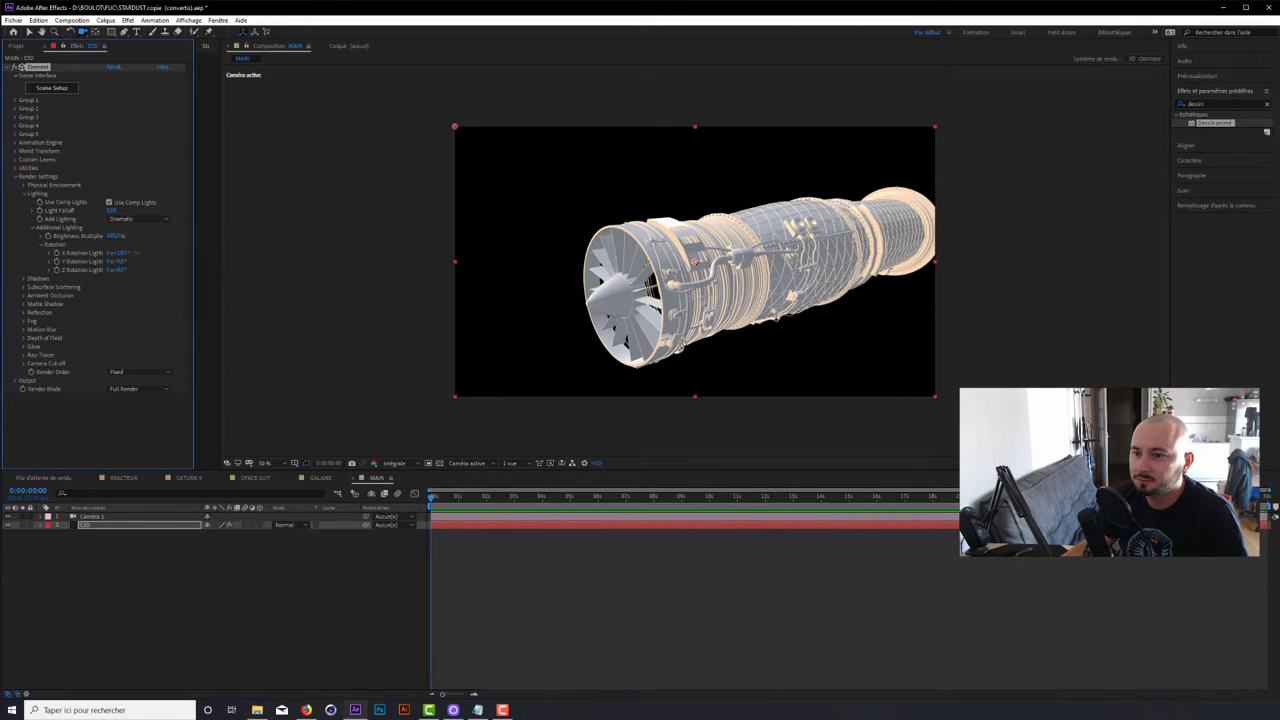
mouse_move(118, 253)
left_mouse_down()
mouse_move(220, 247)
mouse_move(180, 259)
mouse_move(183, 249)
left_mouse_up()
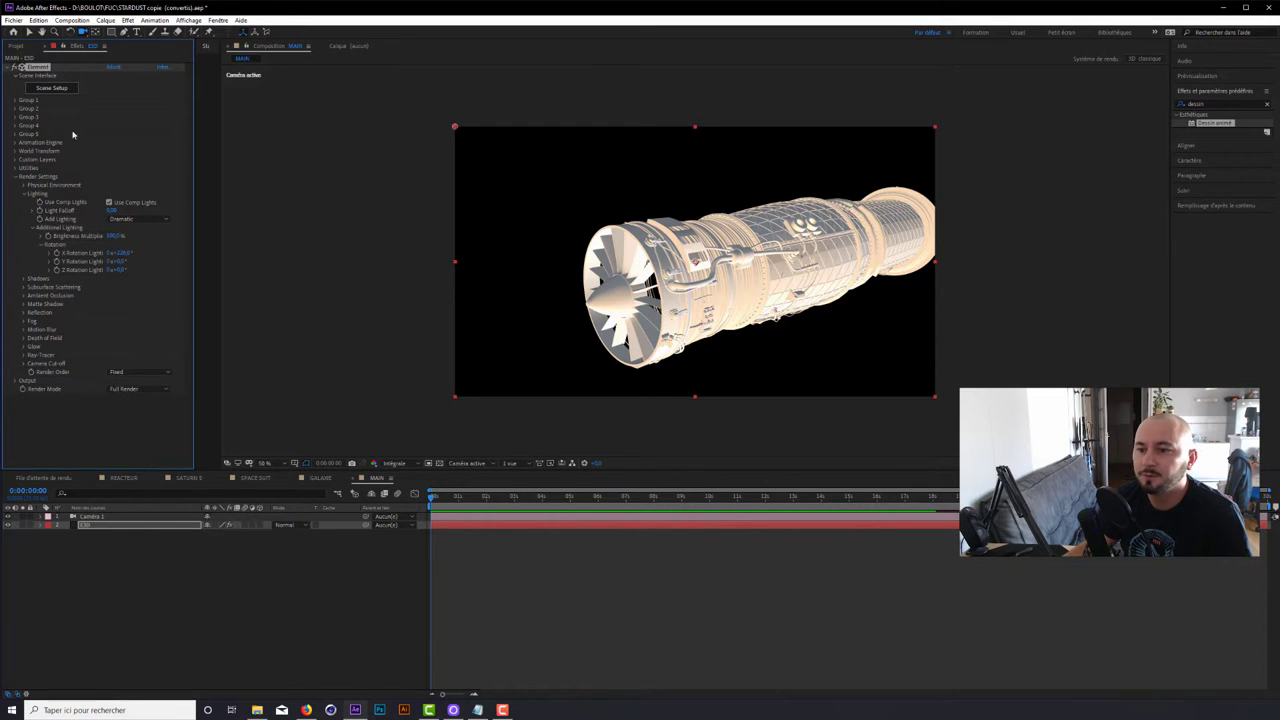
- Collapse the Element settings and drag the Teinte effect from a 'teinte' search onto the layer
left_click(15, 177)
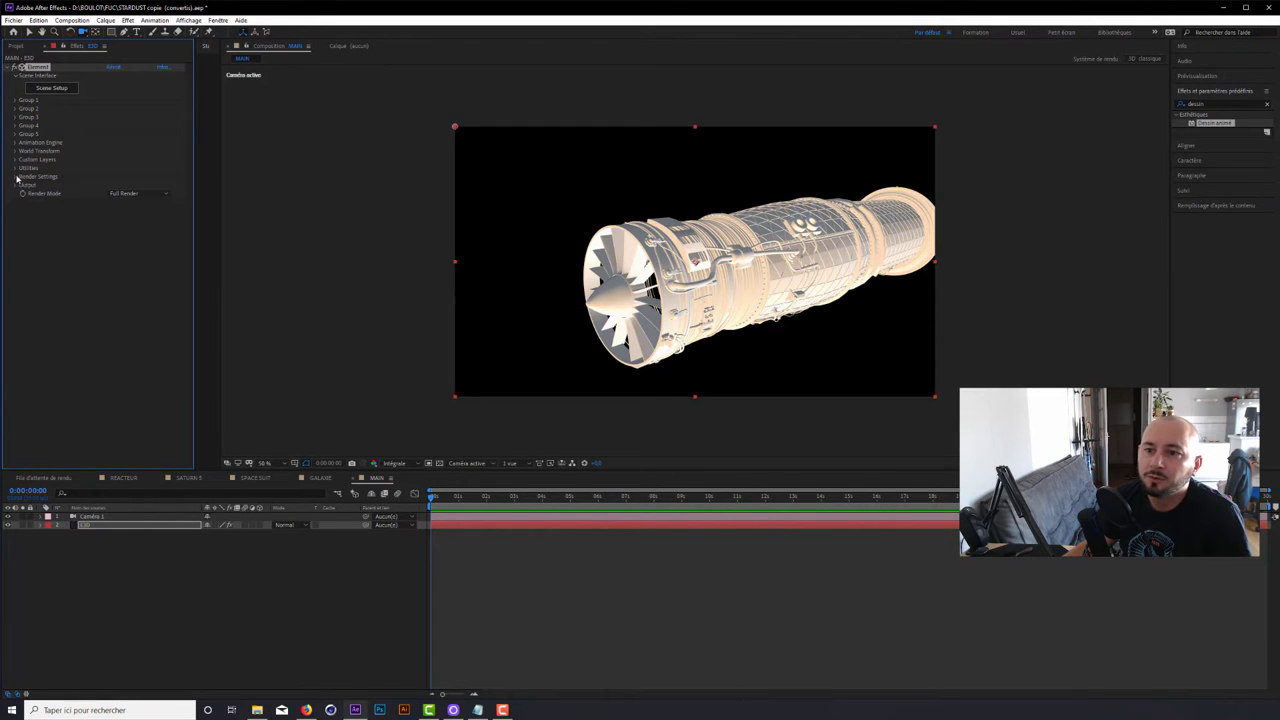
left_click(8, 67)
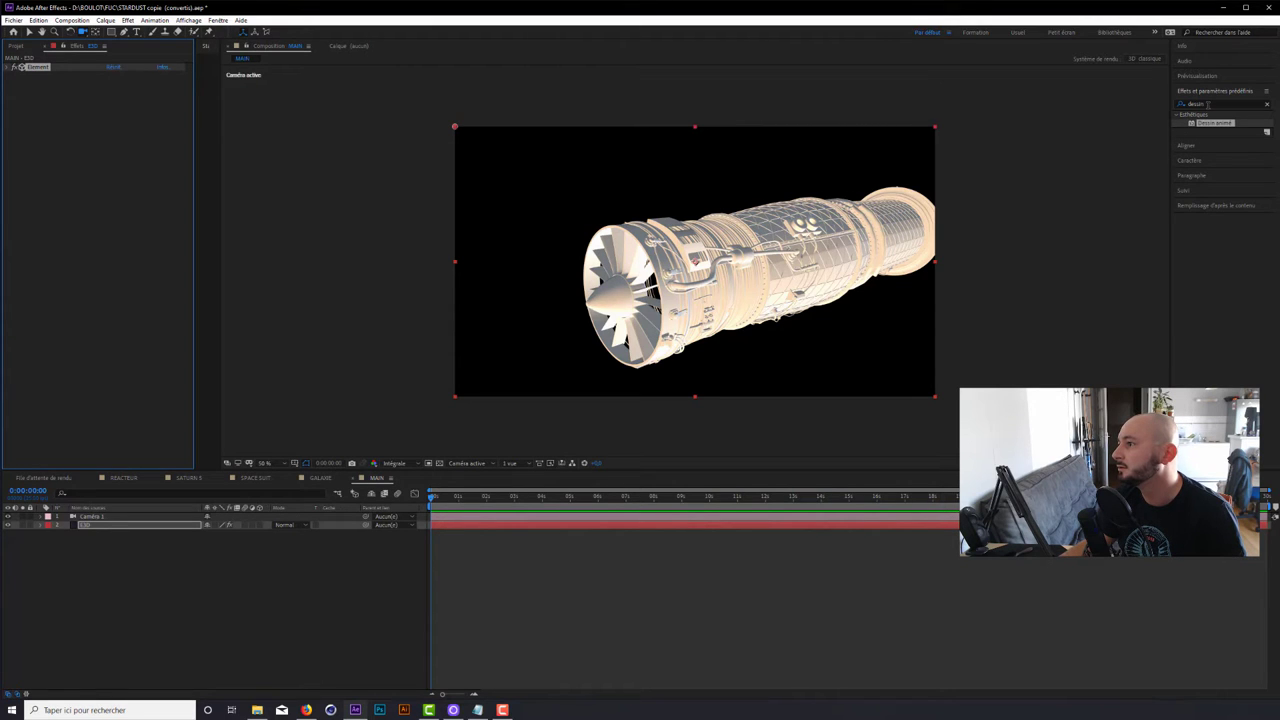
left_click(1208, 104)
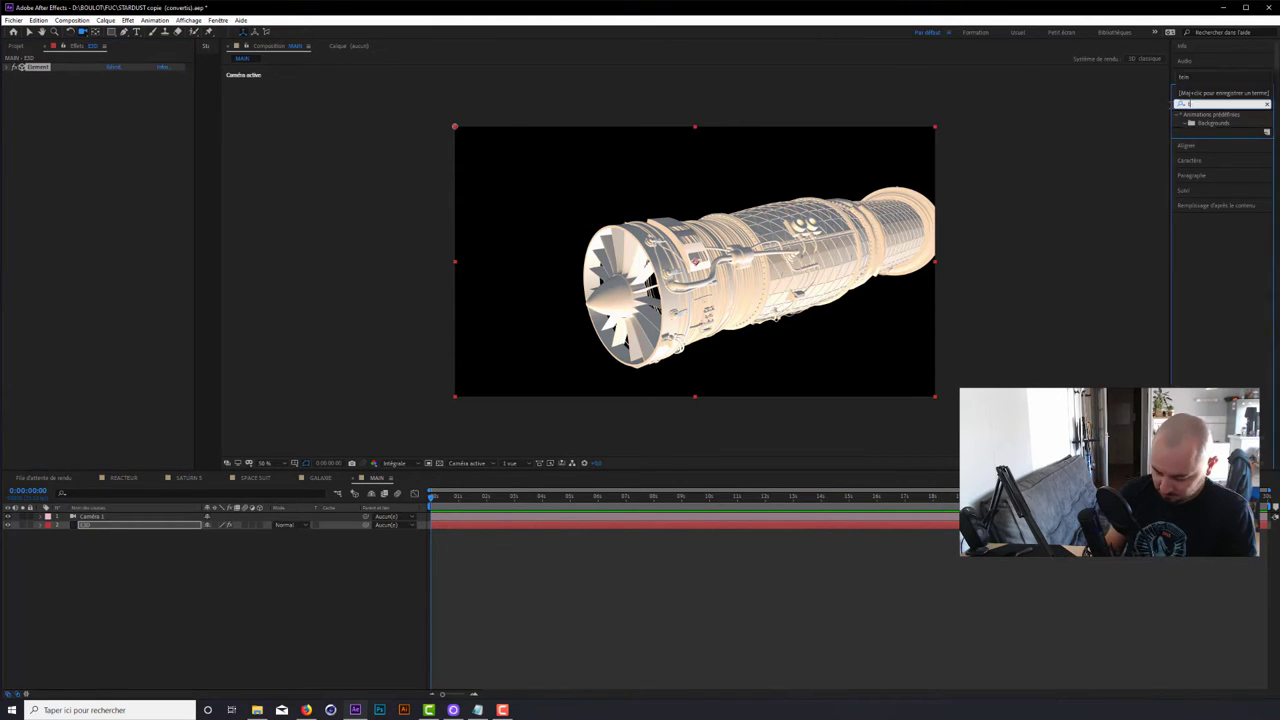
type("teinte")
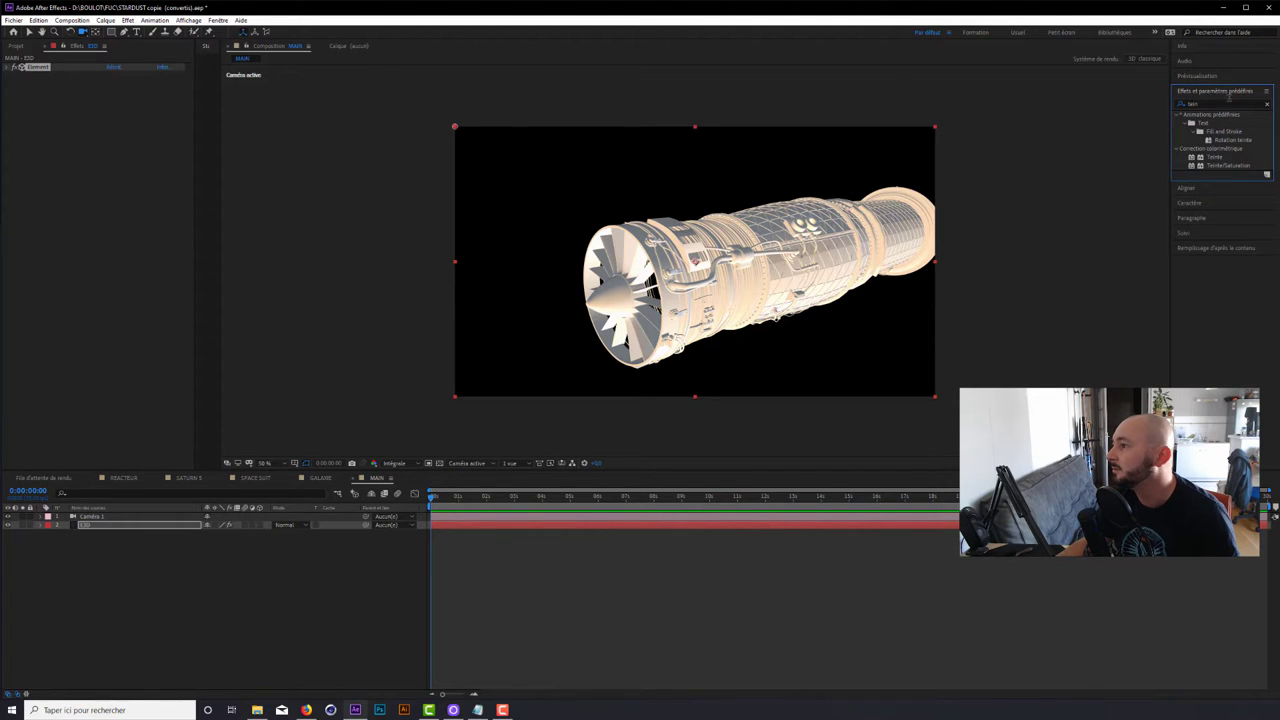
left_click(1214, 157)
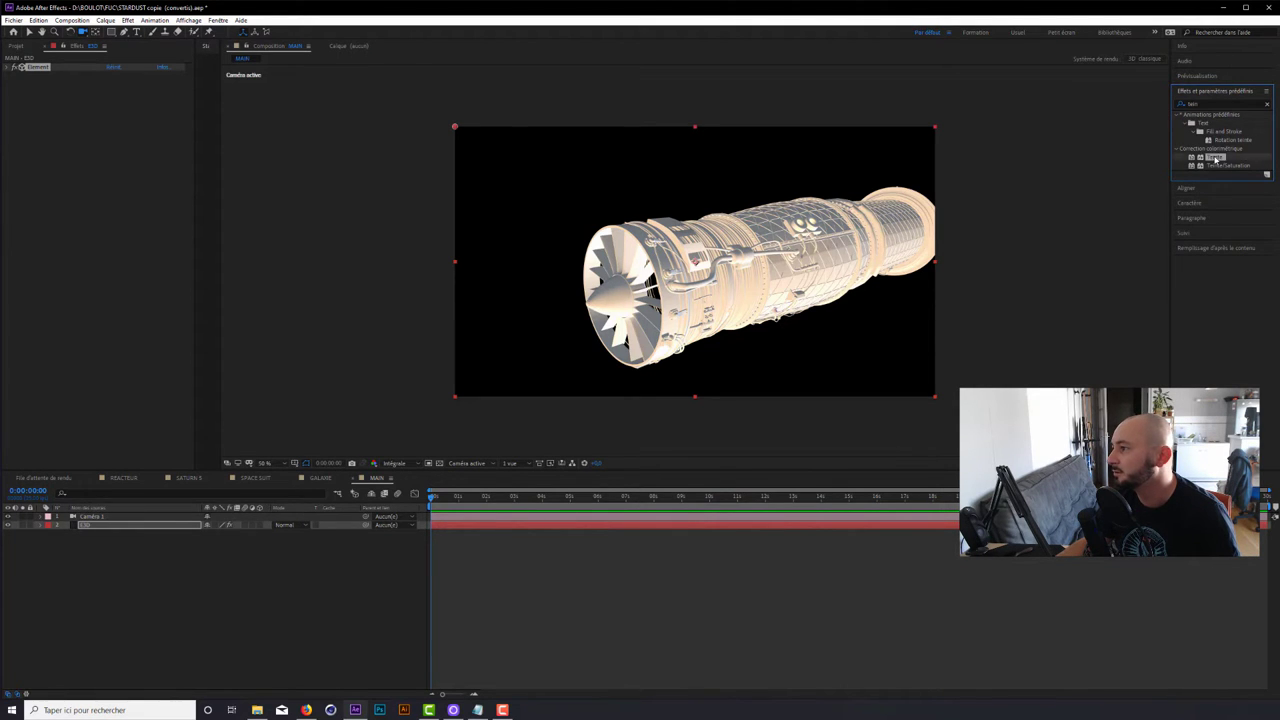
left_click_drag(1214, 157, 551, 200)
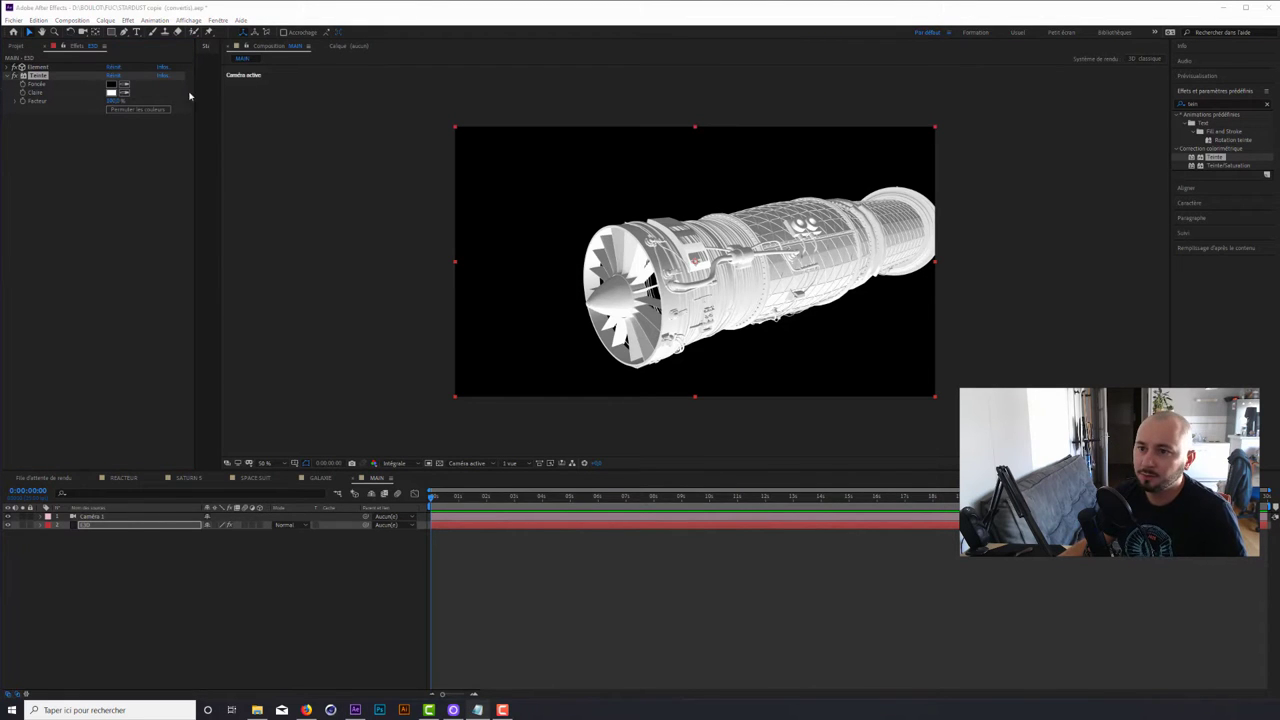
- Set Teinte's light colour to orange and its dark colour to 6A6363
left_click(111, 93)
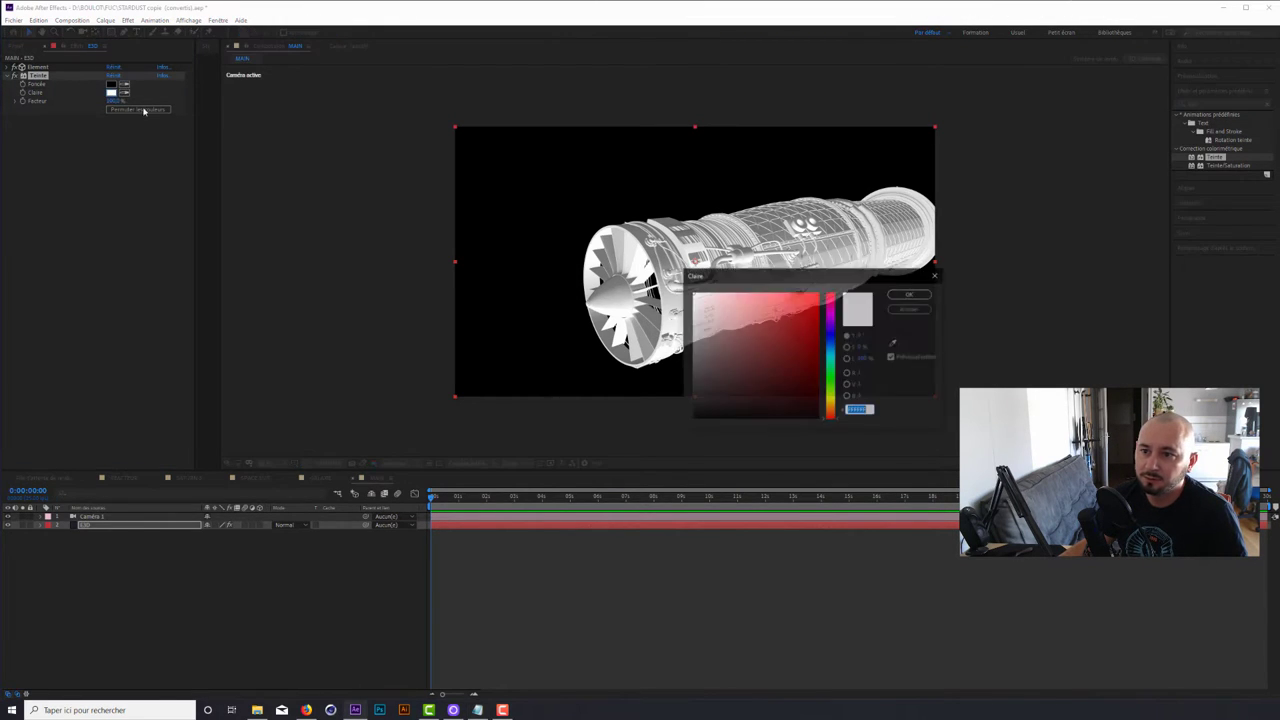
left_click(833, 320)
left_click(910, 295)
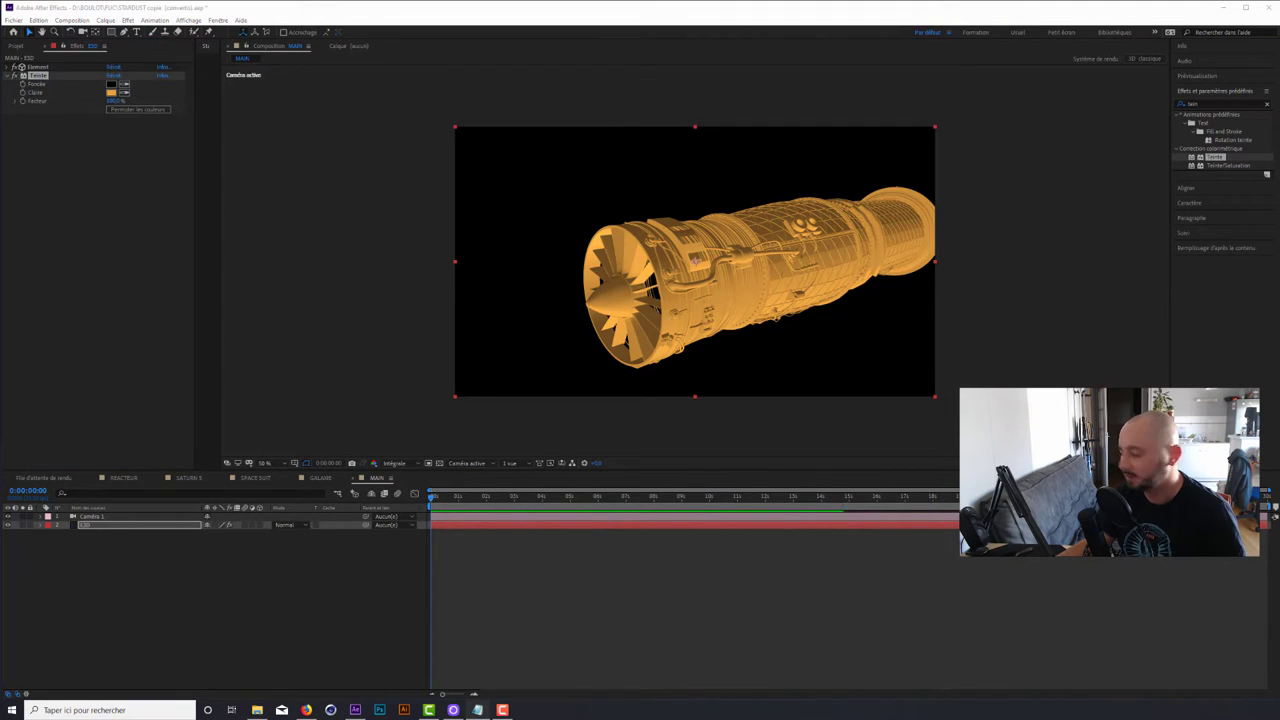
left_click(111, 85)
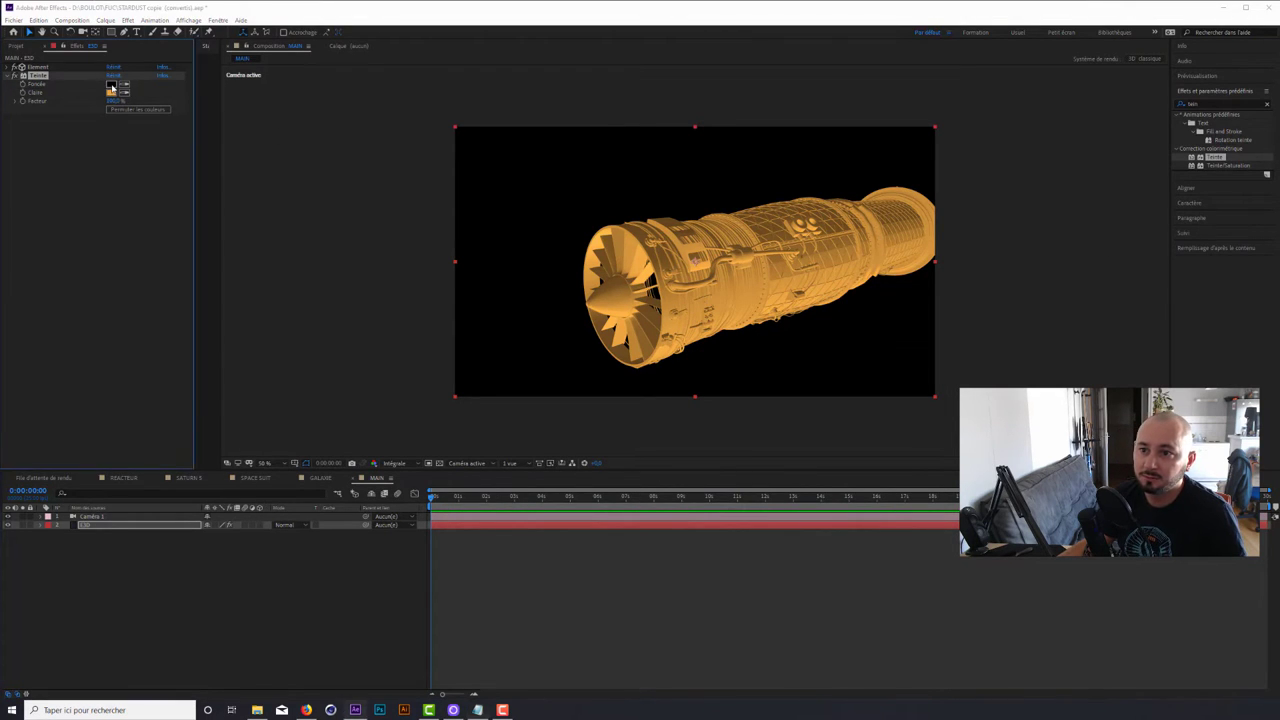
type("6A6363")
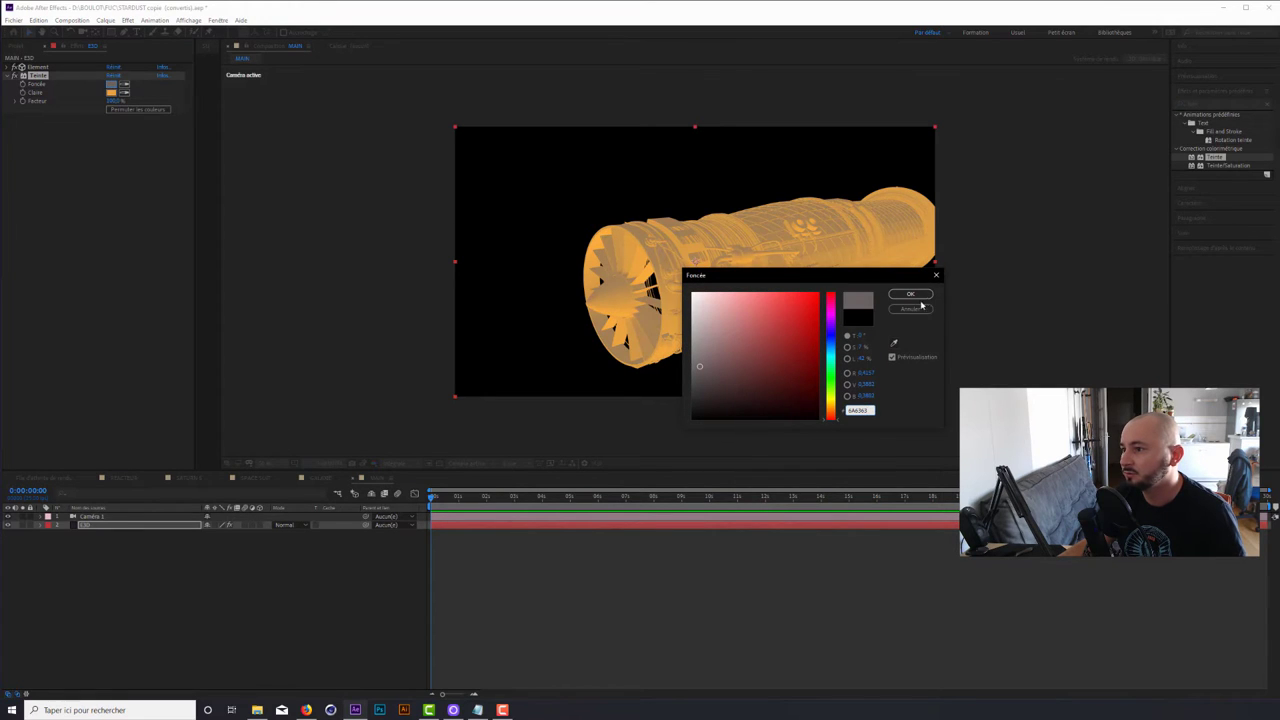
left_click(910, 294)
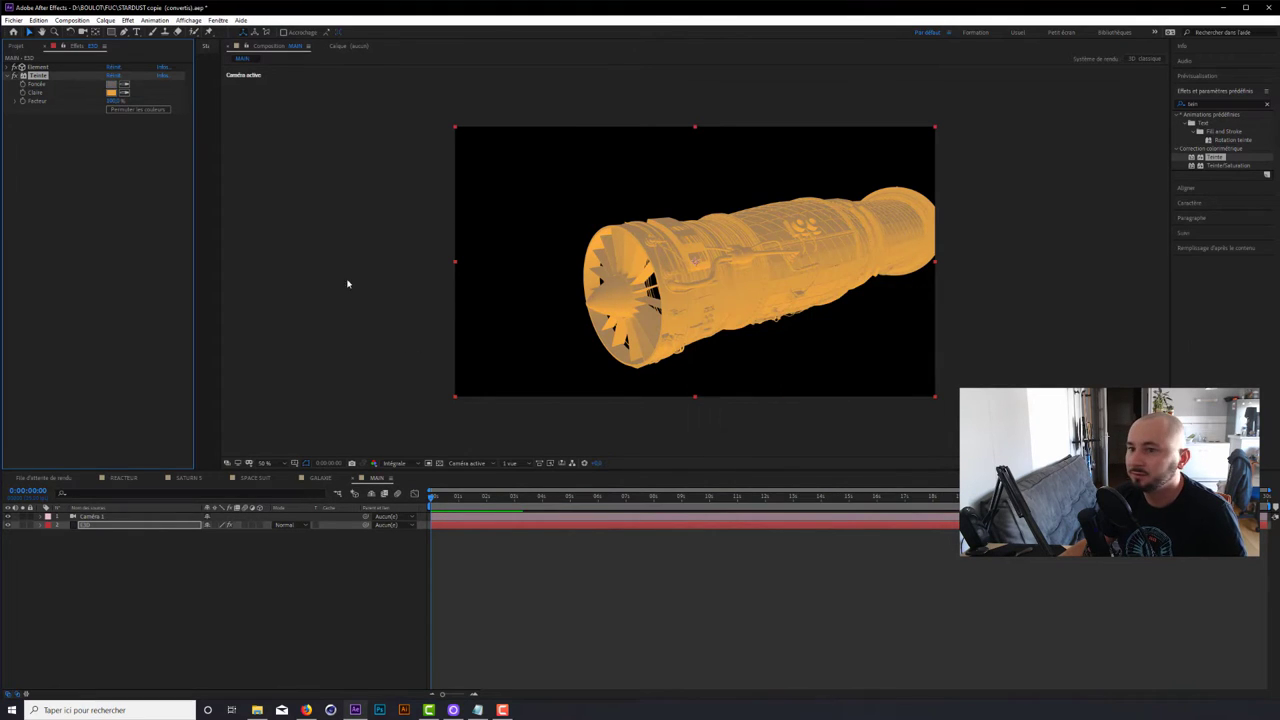
- Add the Dessin animé effect to the engine layer, placed above Teinte
left_click(1209, 103)
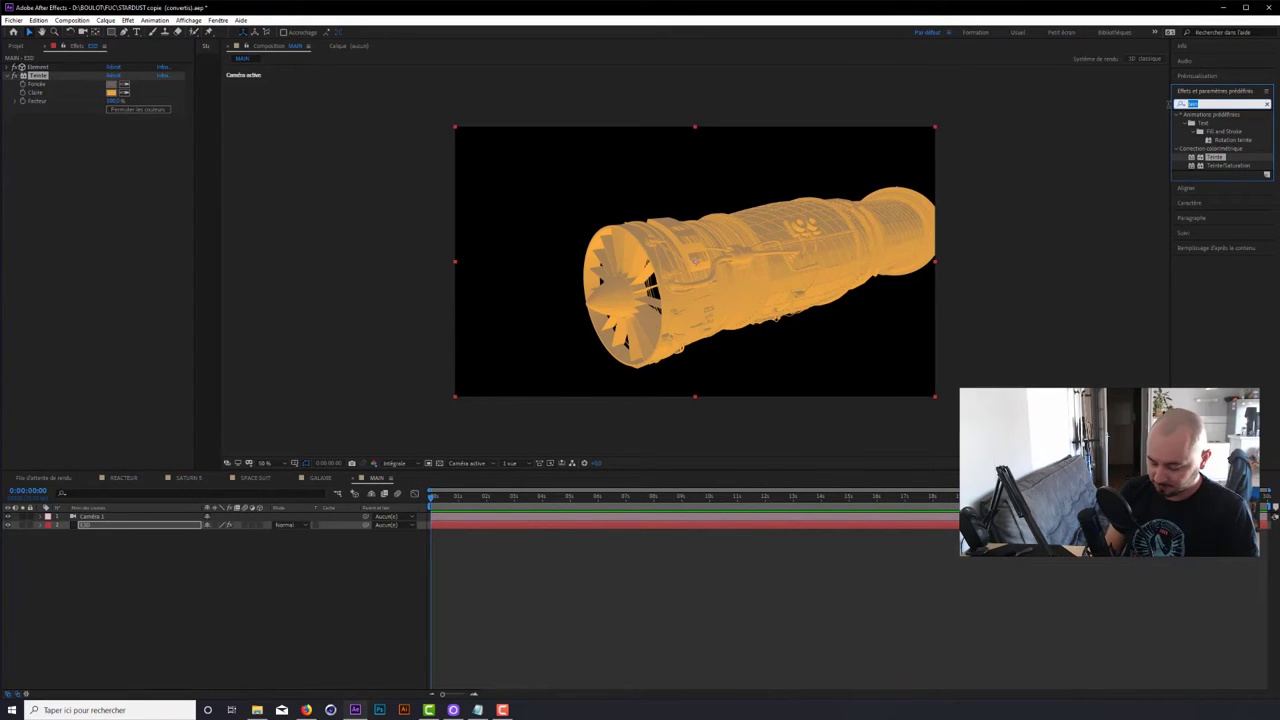
type("dess")
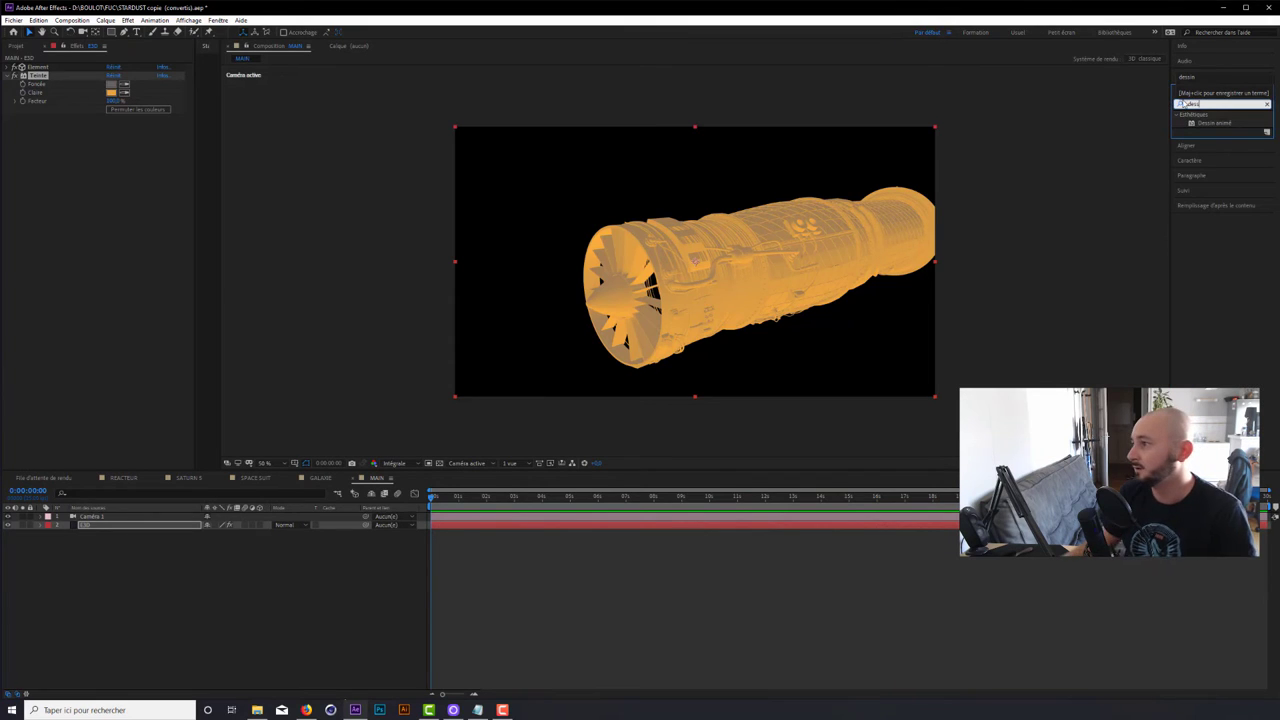
left_click(1200, 124)
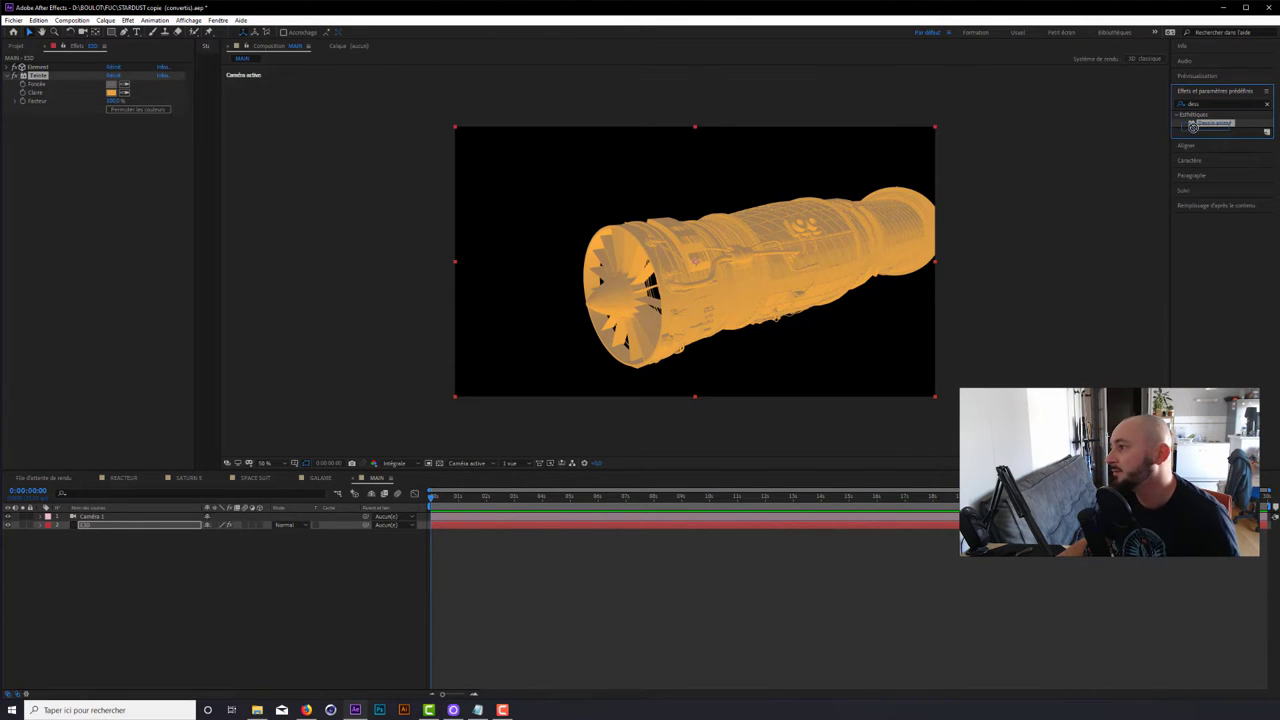
left_click_drag(1200, 126, 112, 174)
left_click_drag(35, 118, 38, 70)
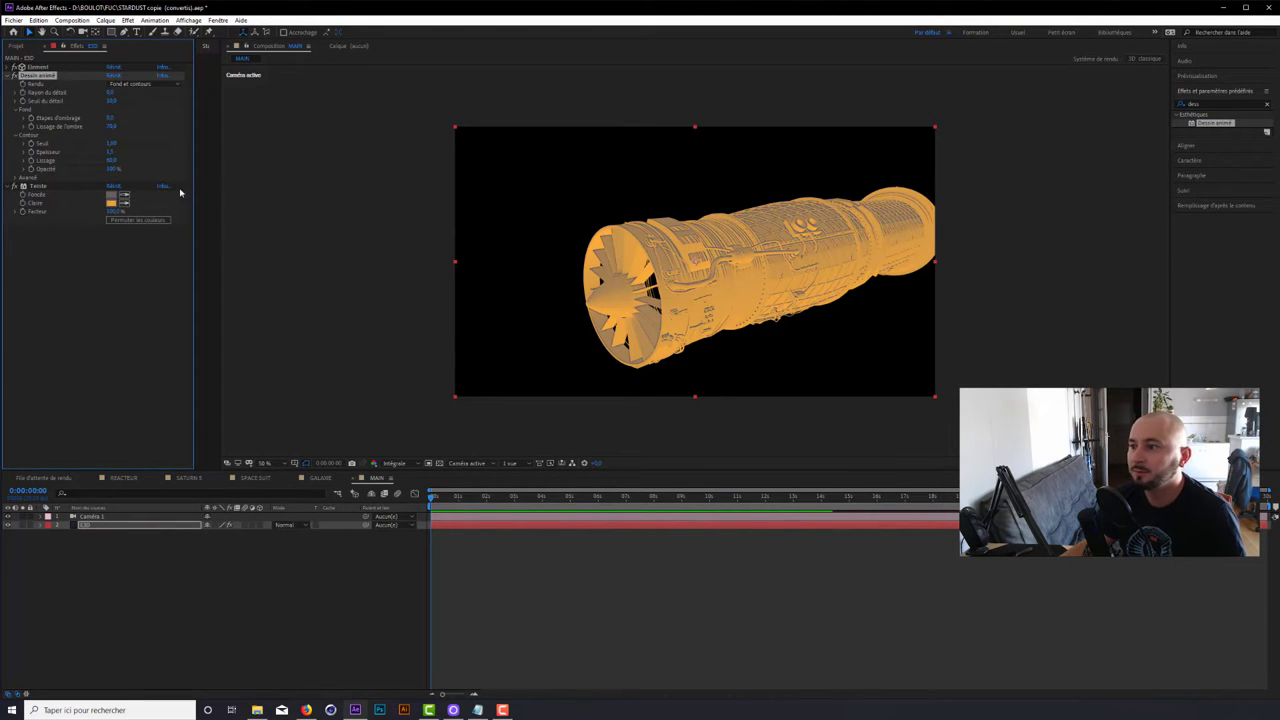
- Set Dessin animé's Rendu to Contours and adjust its Seuil for the outline detail
scroll(705, 338, "up", 3)
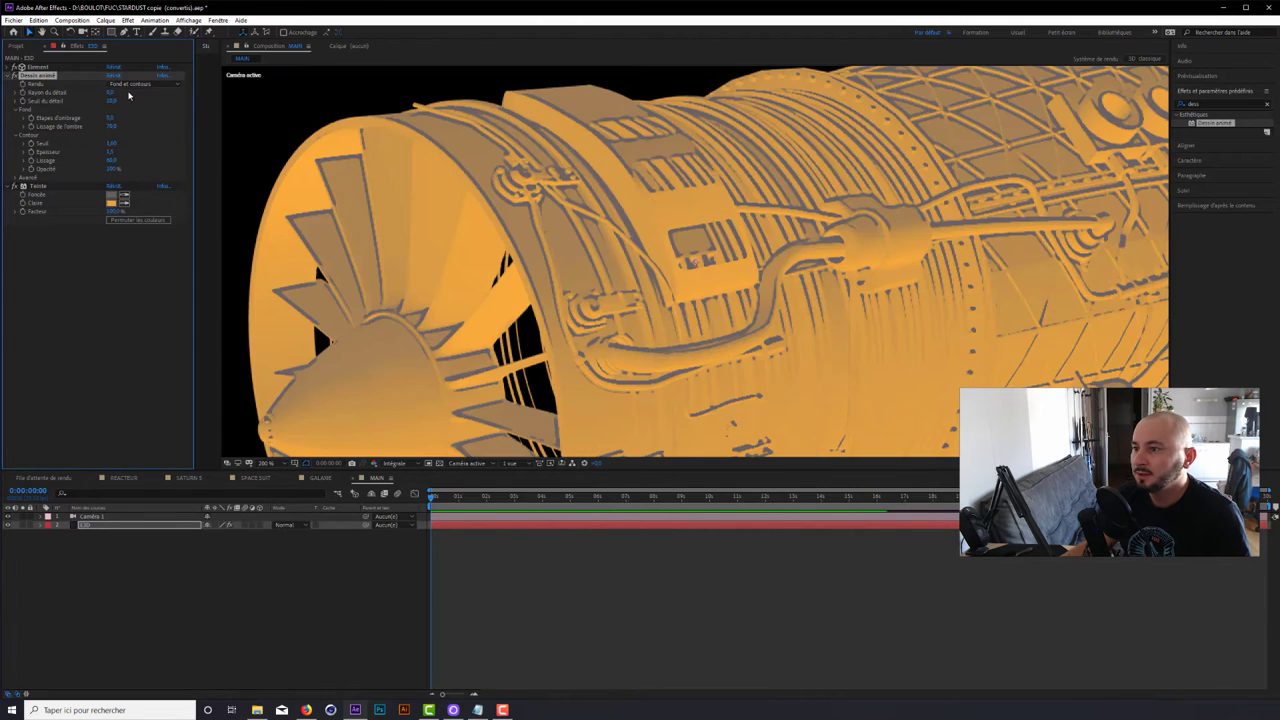
scroll(477, 181, "down", 1)
scroll(477, 181, "down", 3)
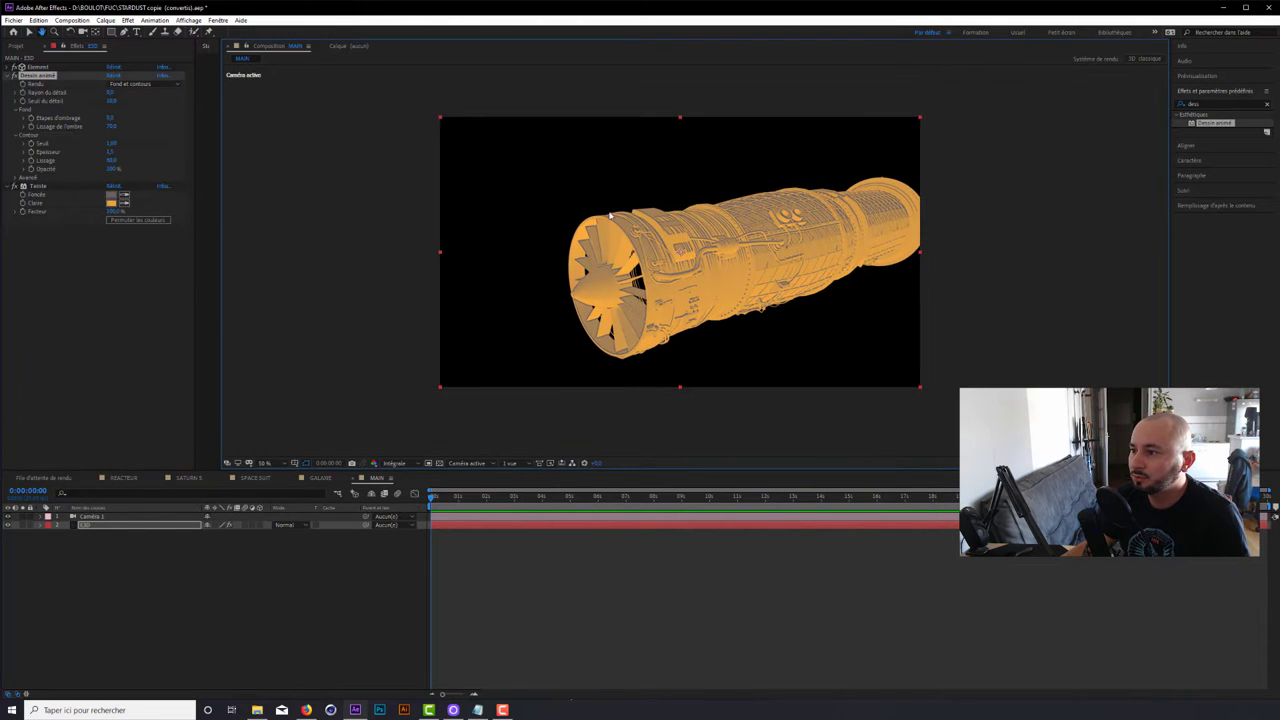
left_click(125, 86)
left_click(145, 105)
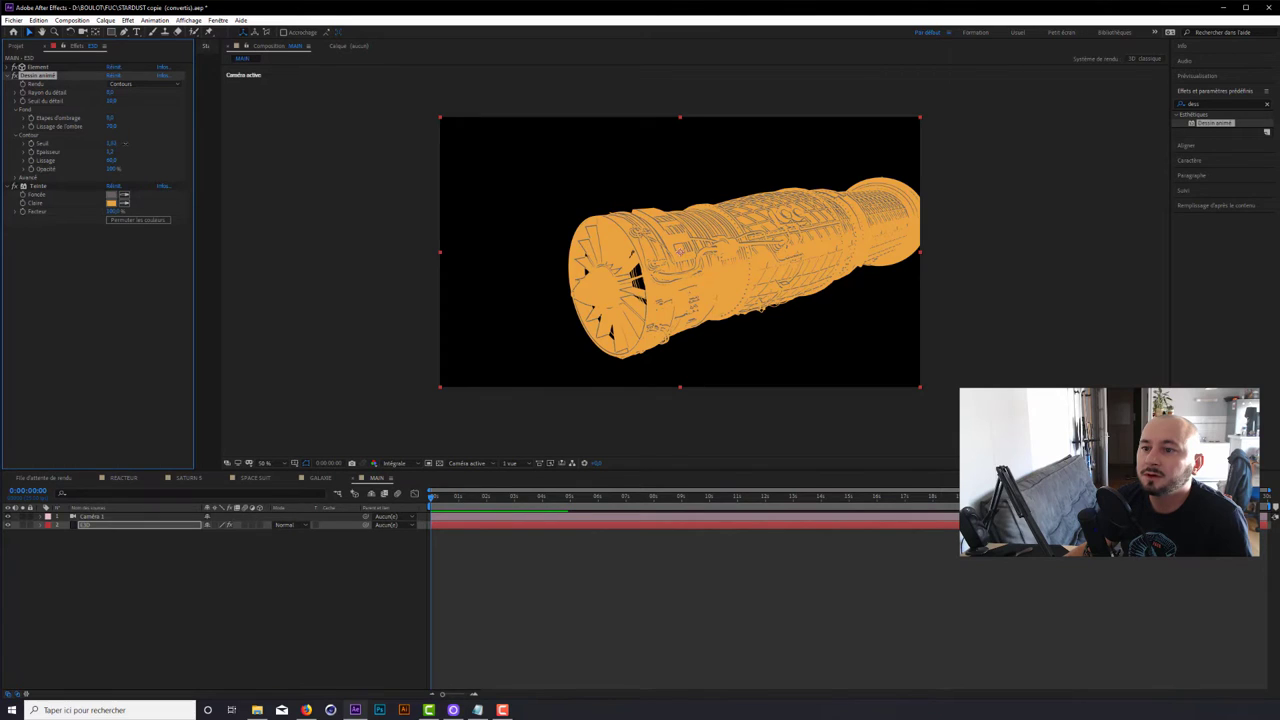
left_click_drag(159, 143, 175, 143)
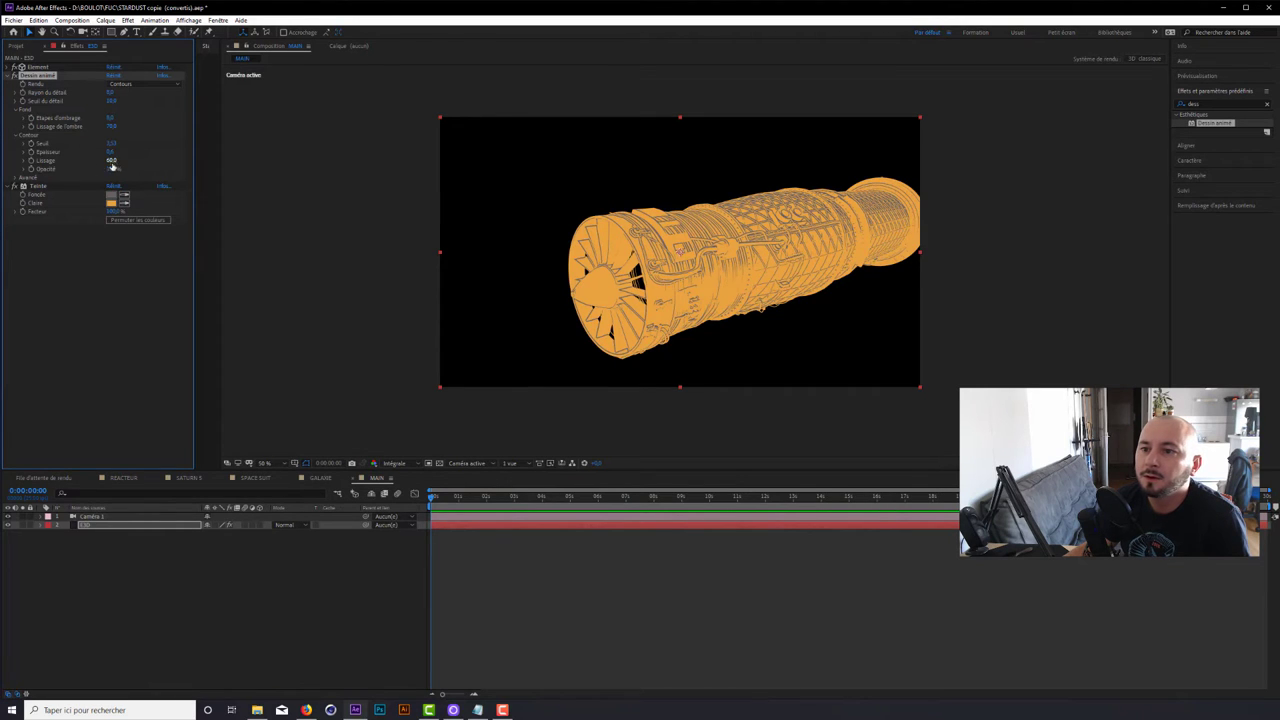
mouse_move(112, 143)
left_mouse_down()
mouse_move(82, 145)
mouse_move(99, 134)
left_mouse_up()
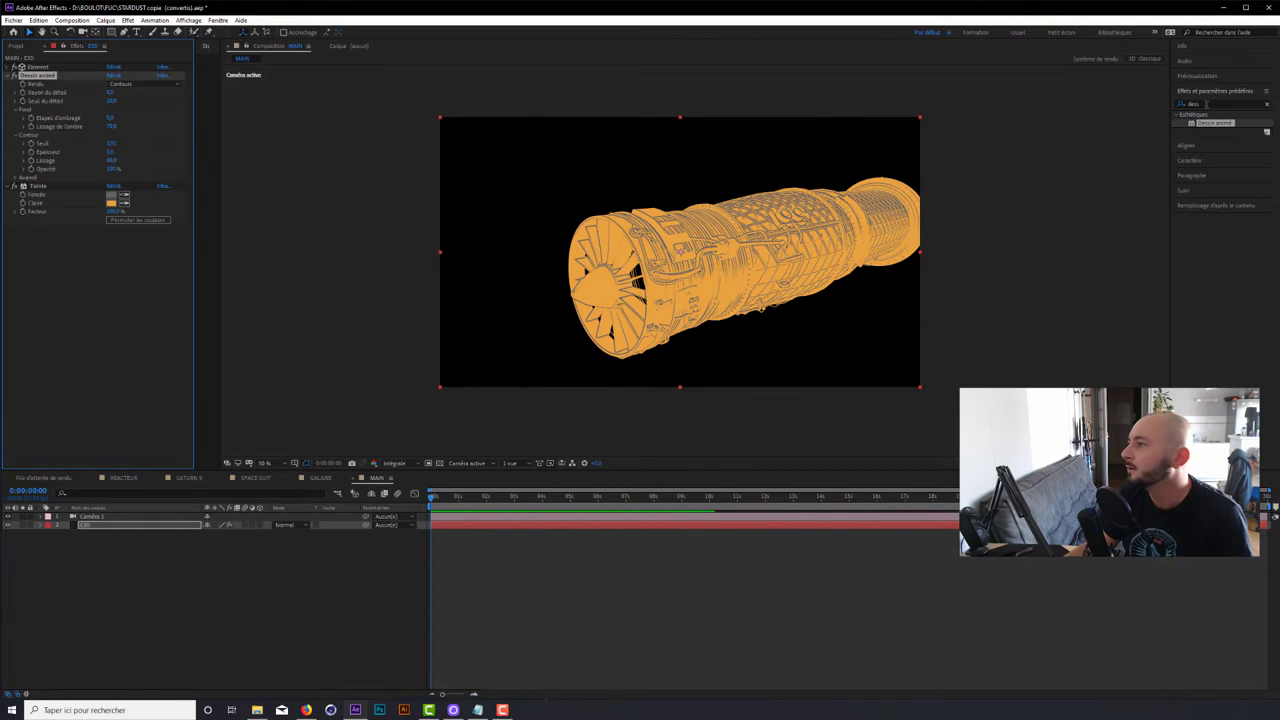
left_click(1179, 121)
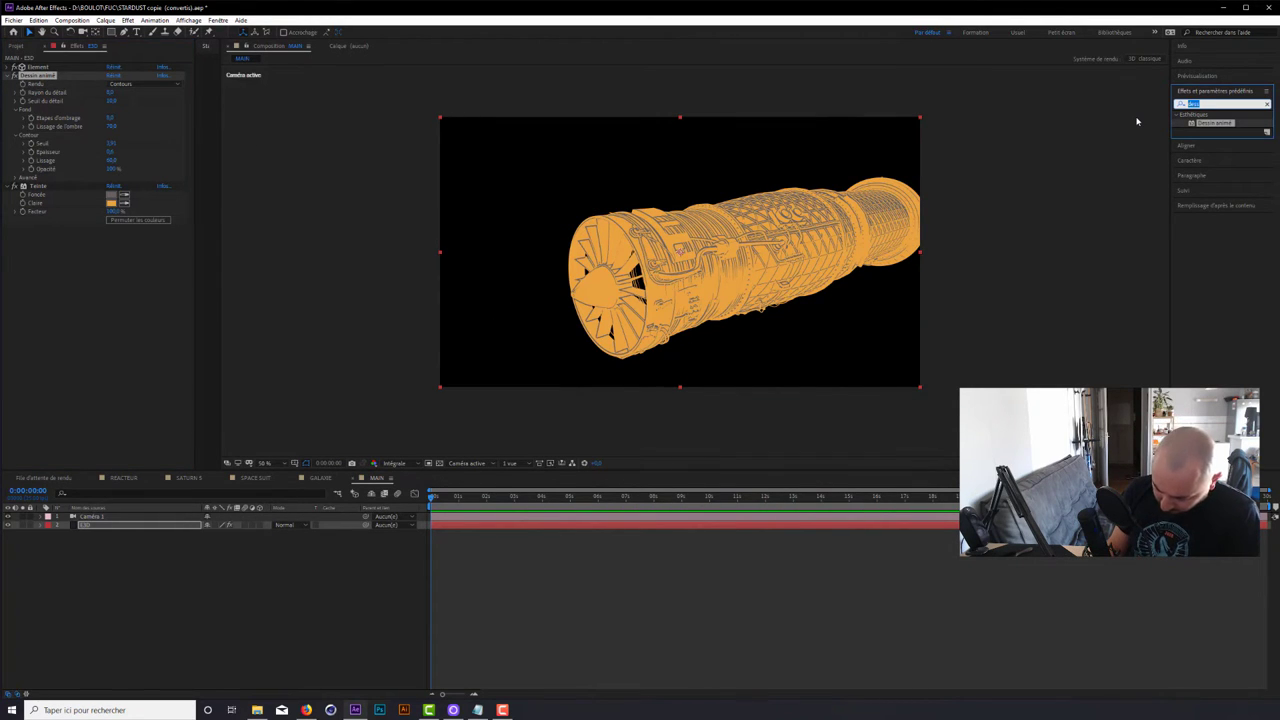
- Add the Masquage par couleur effect to the engine layer
type("masqu")
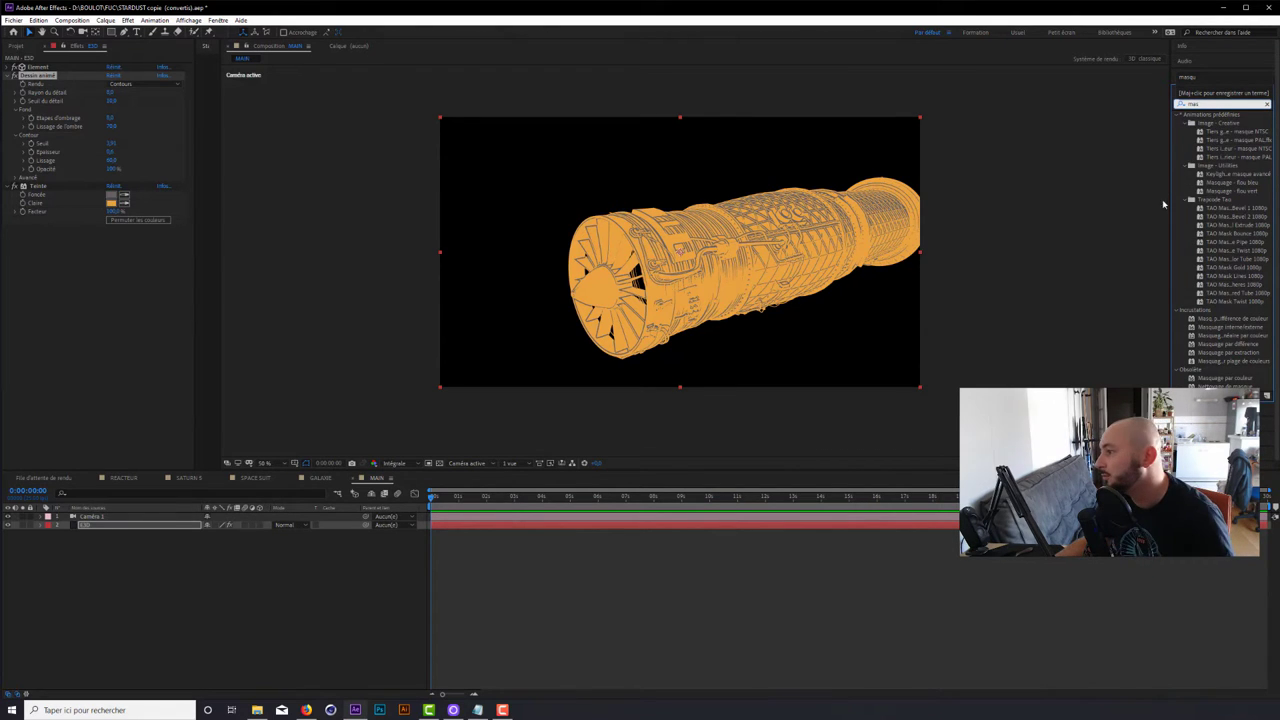
scroll(1196, 302, "down", 1)
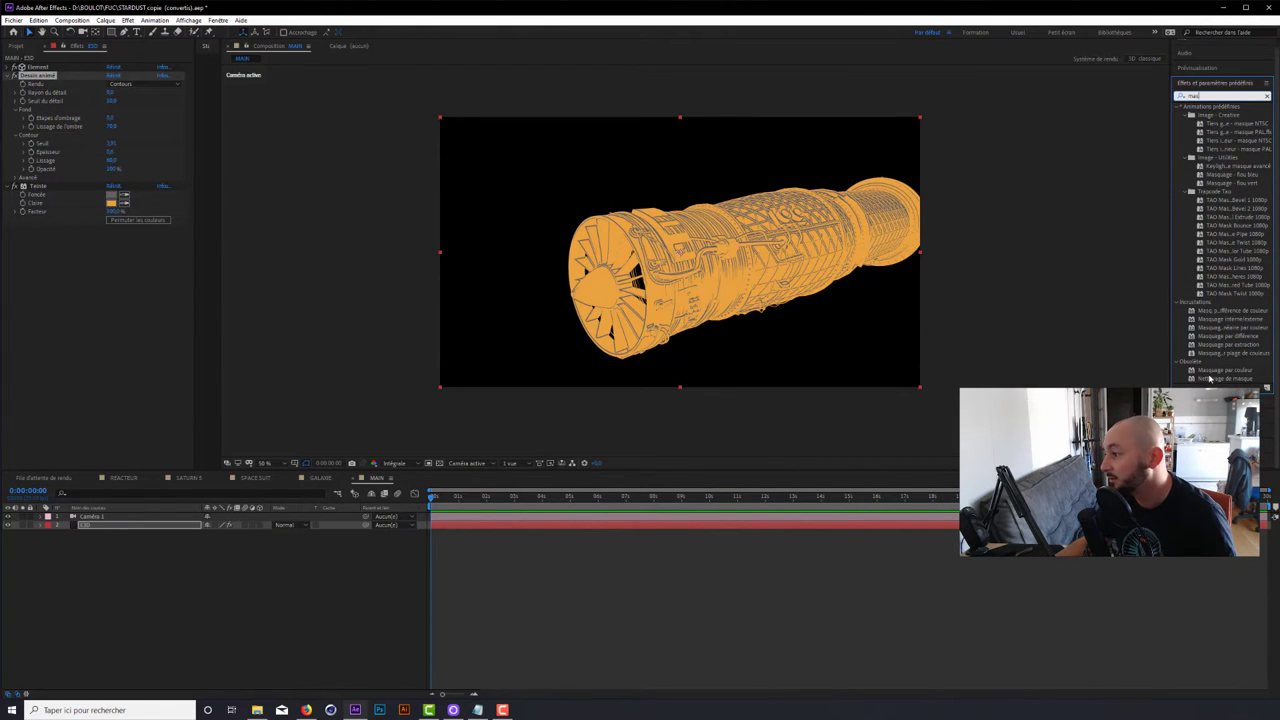
left_click_drag(1210, 372, 121, 187)
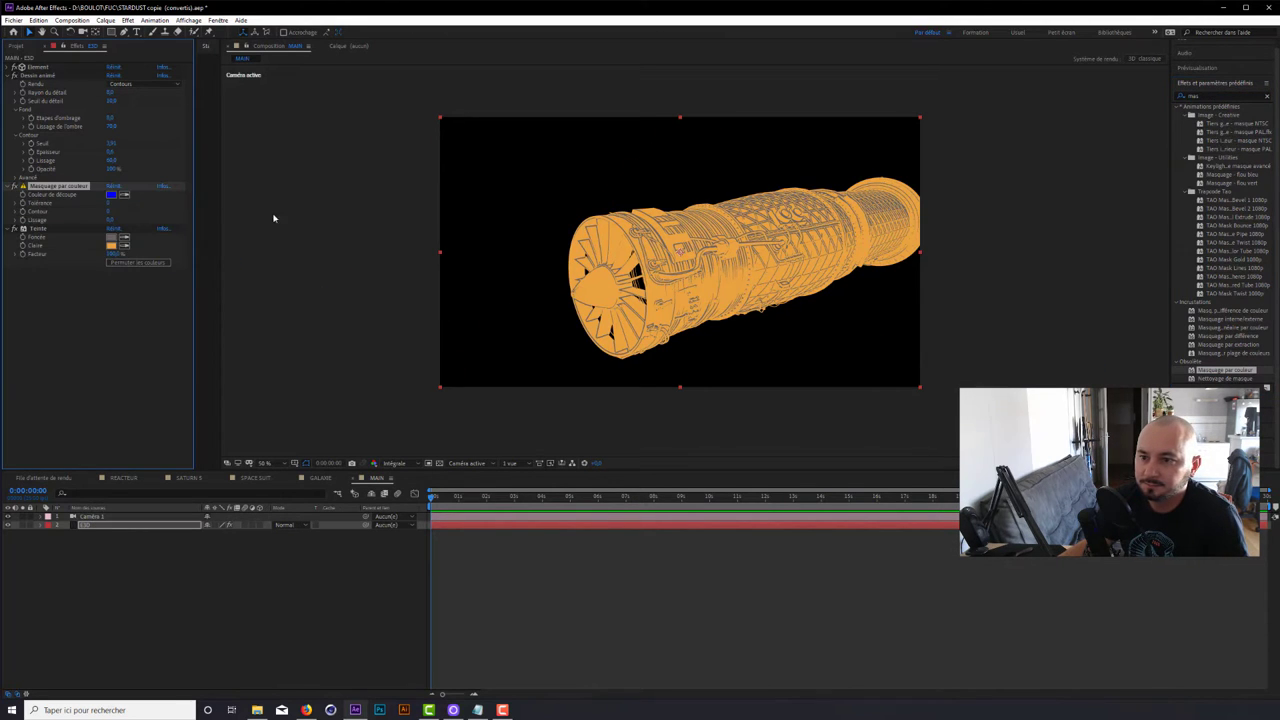
- Set the Masquage par couleur key colour to white and preview the outlined engine
left_click(111, 195)
left_click(694, 294)
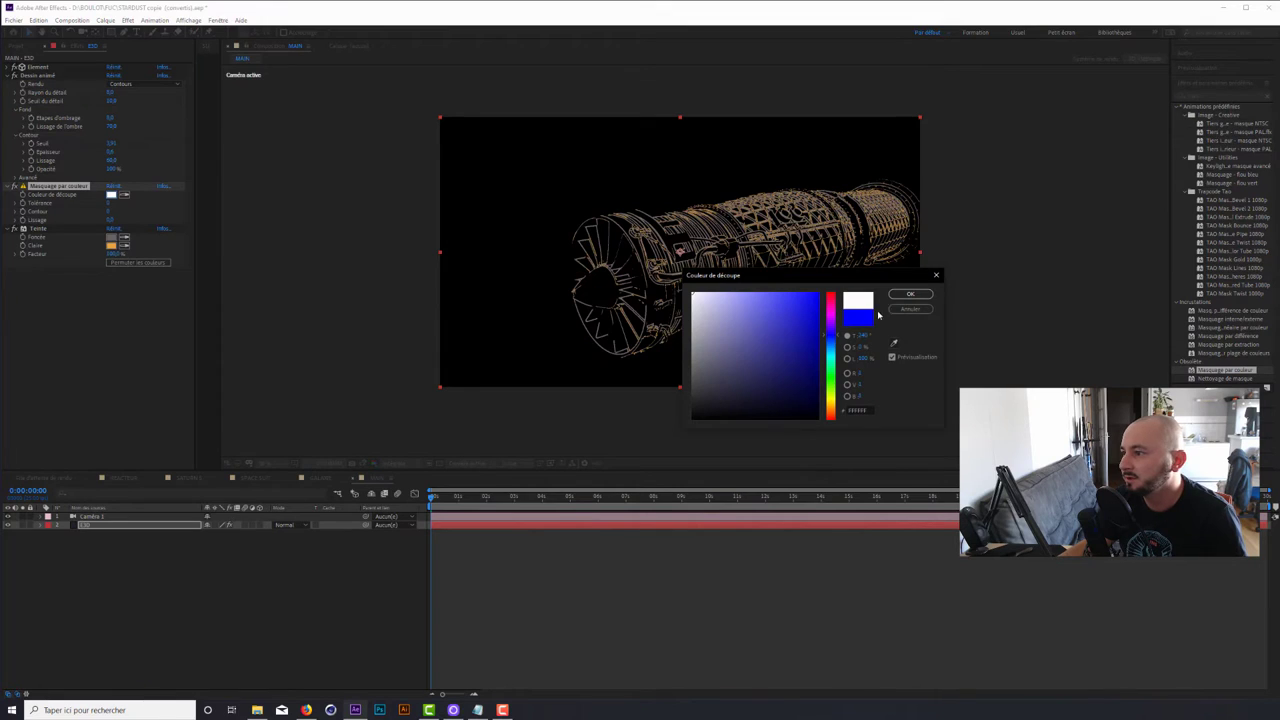
left_click(908, 296)
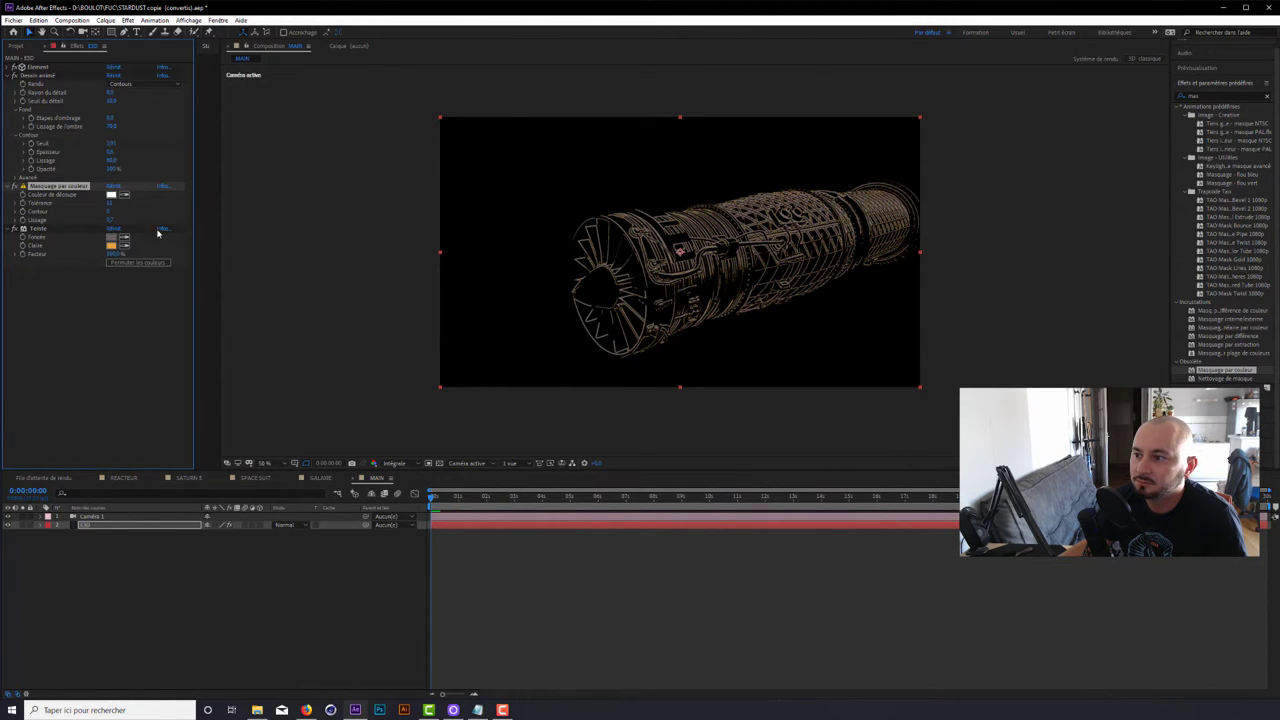
key("space")
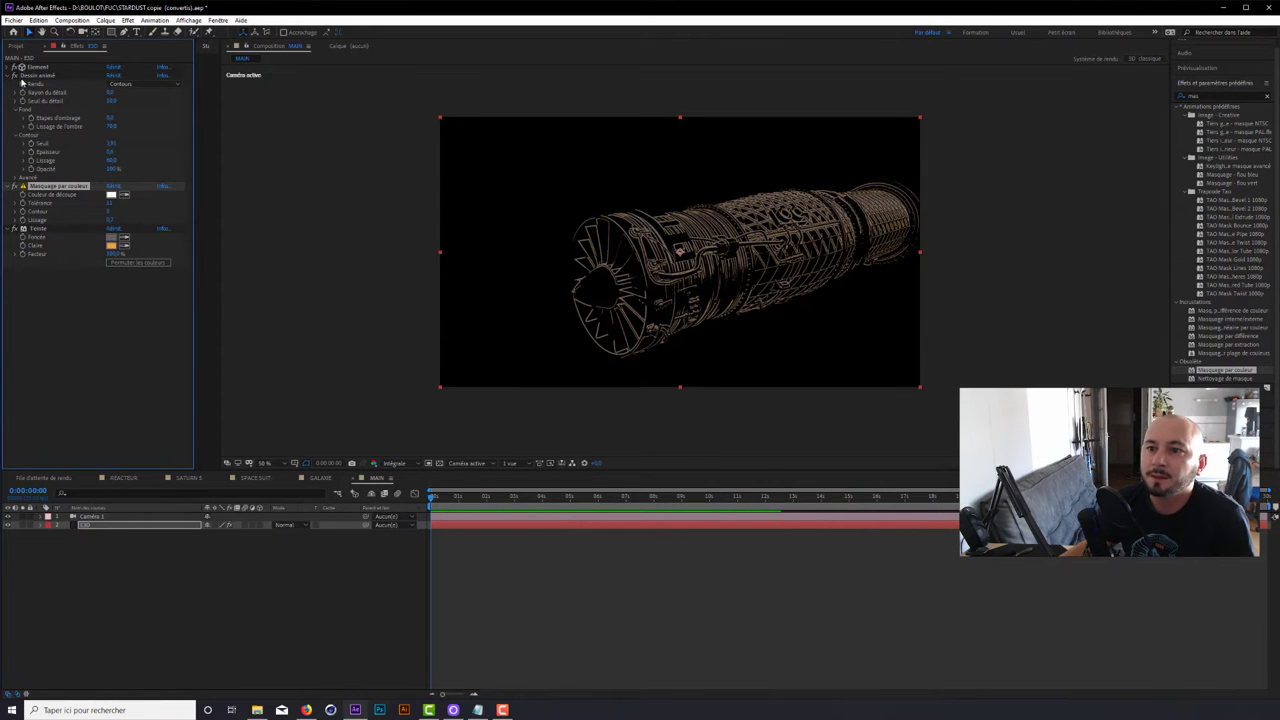
left_click(8, 77)
- Duplicate the E3D engine layer into four copies and hide one copy
left_click(8, 85)
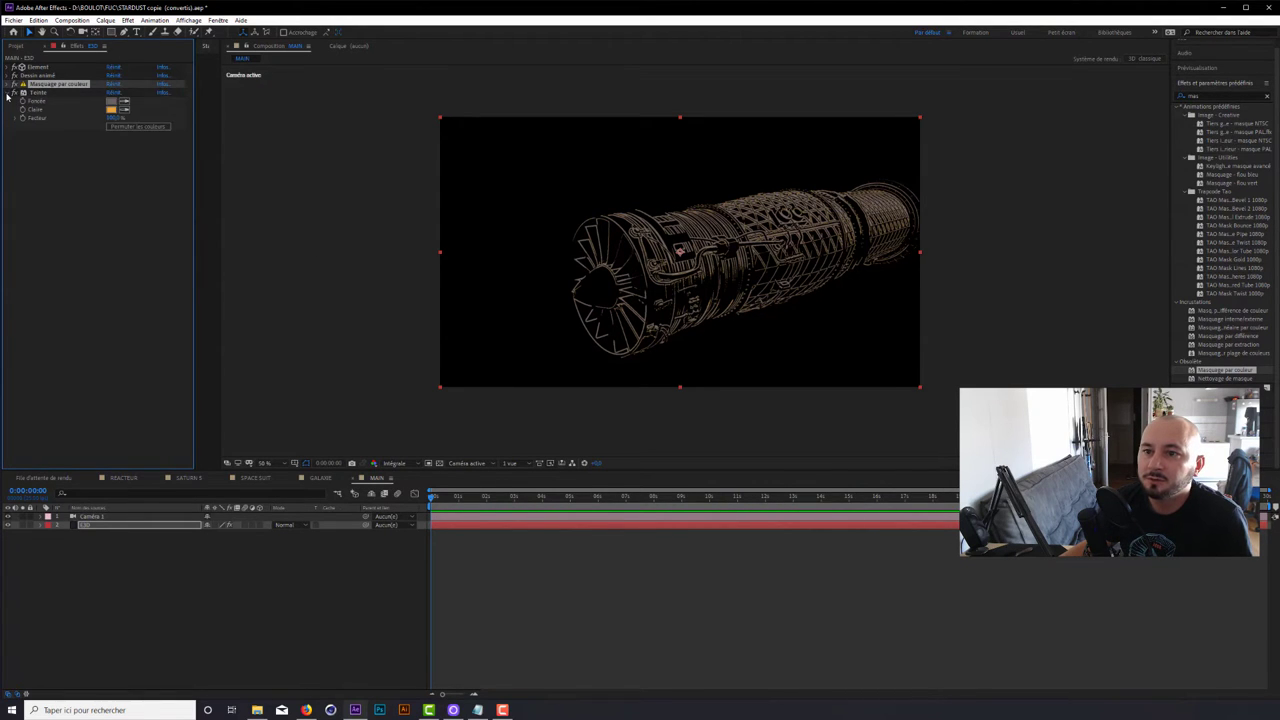
left_click(8, 93)
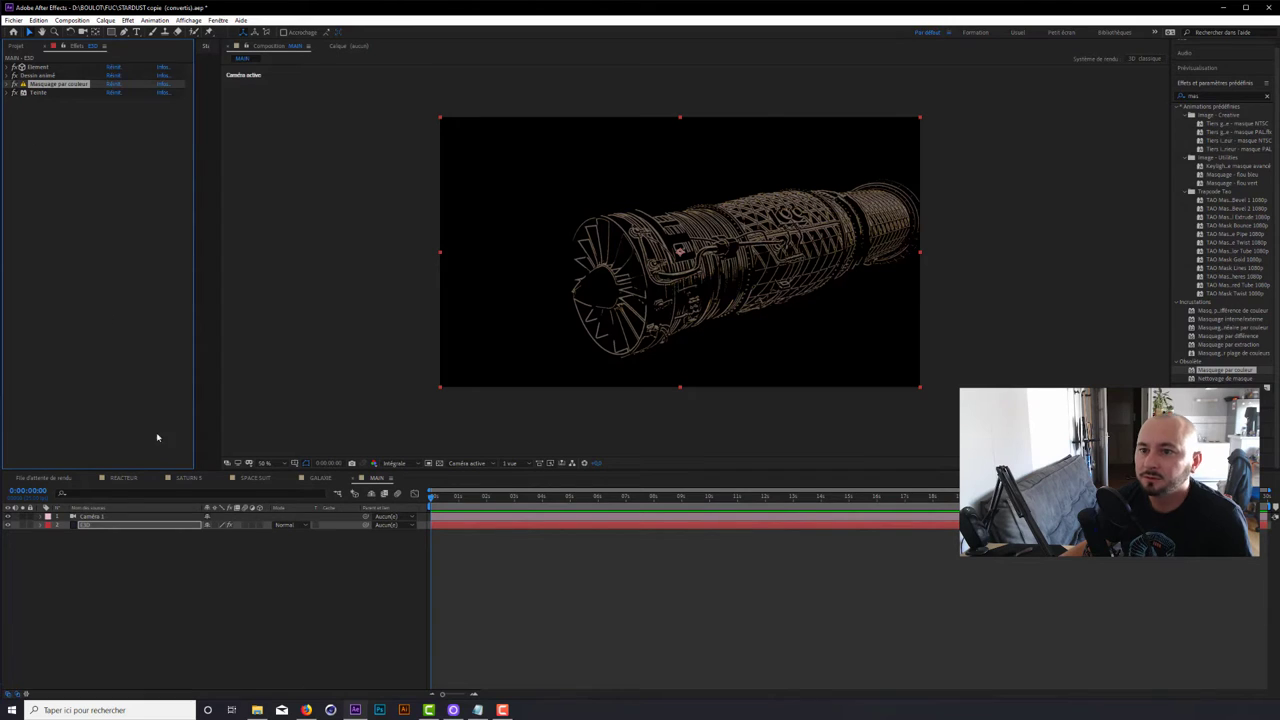
left_click(243, 606)
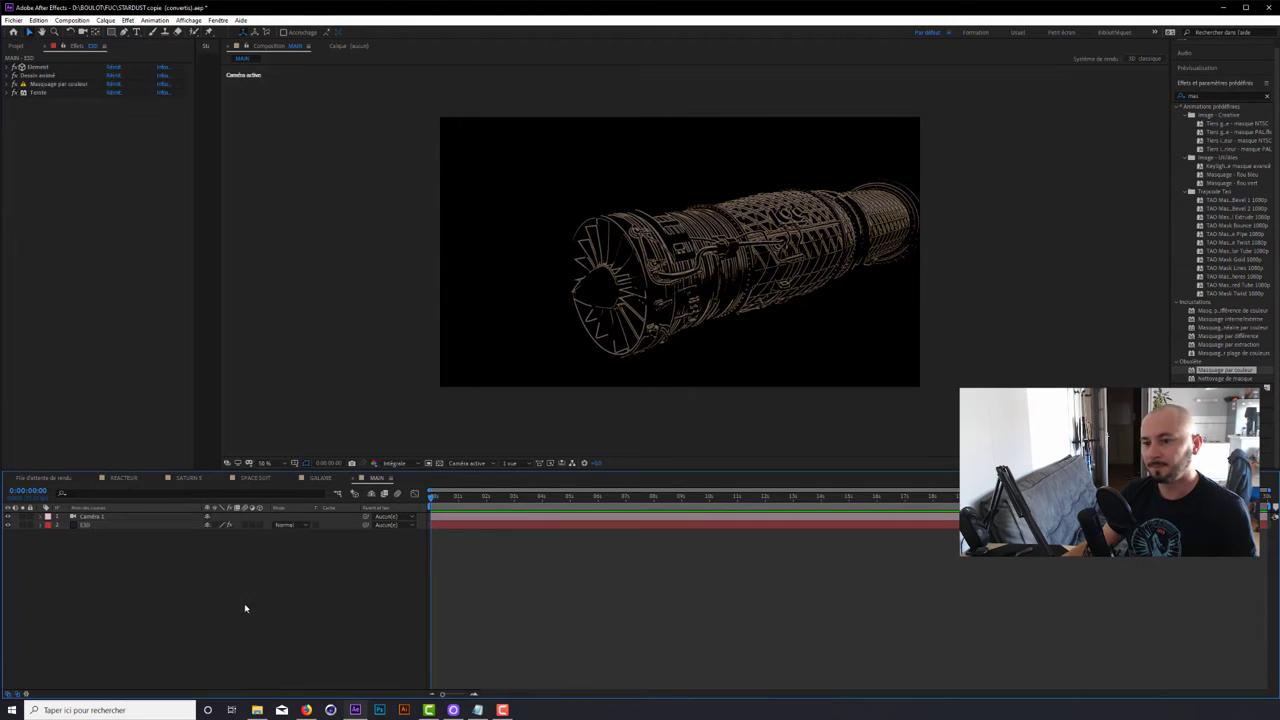
left_click(88, 524)
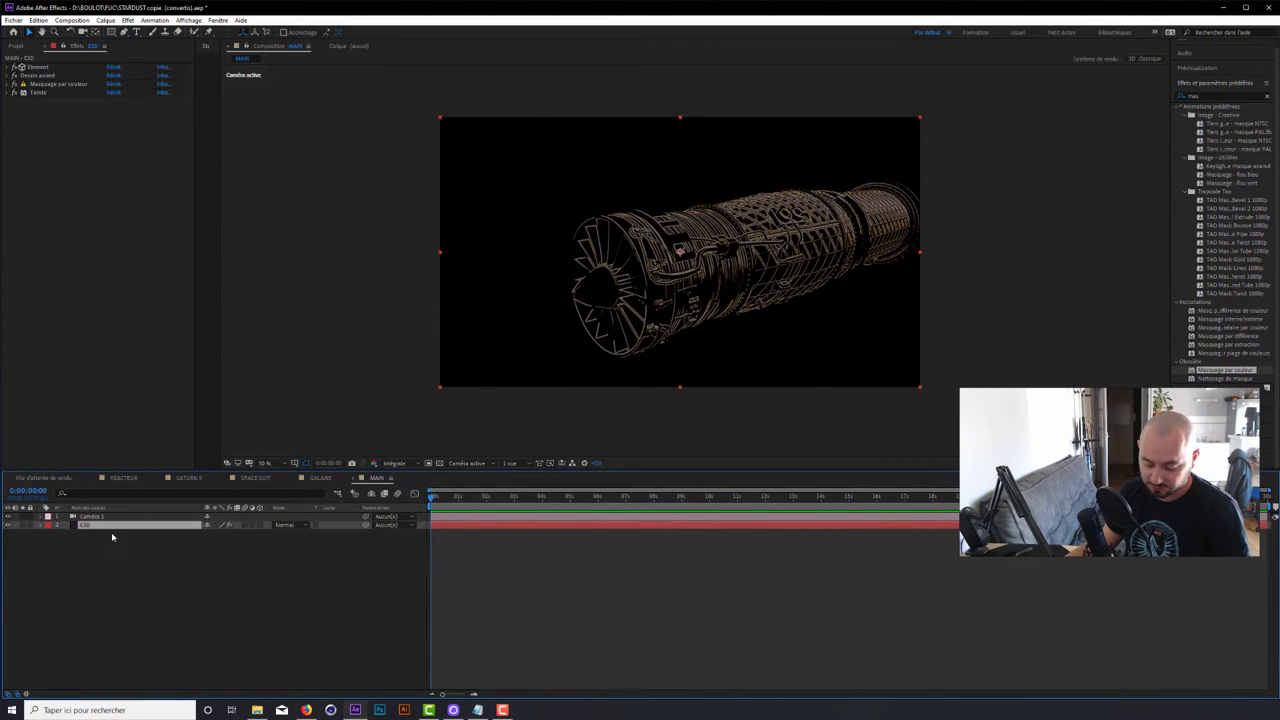
key("ctrl+d")
key("ctrl+d")
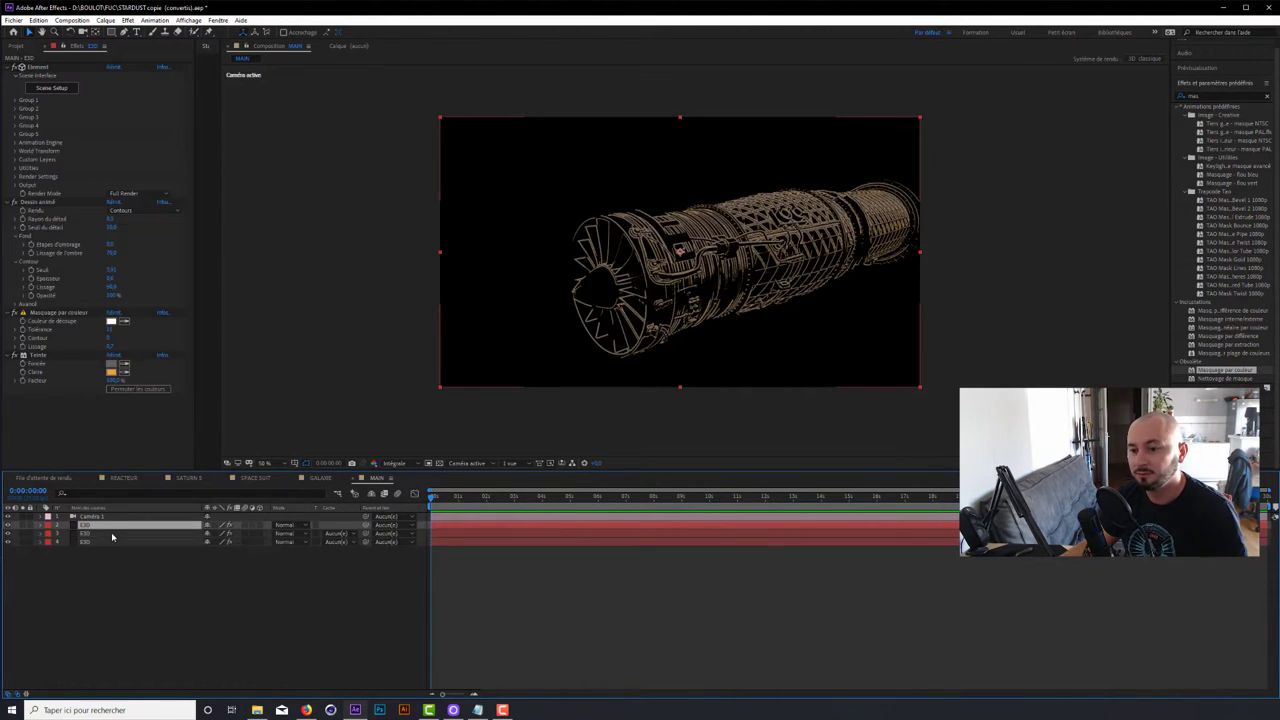
key("ctrl+d")
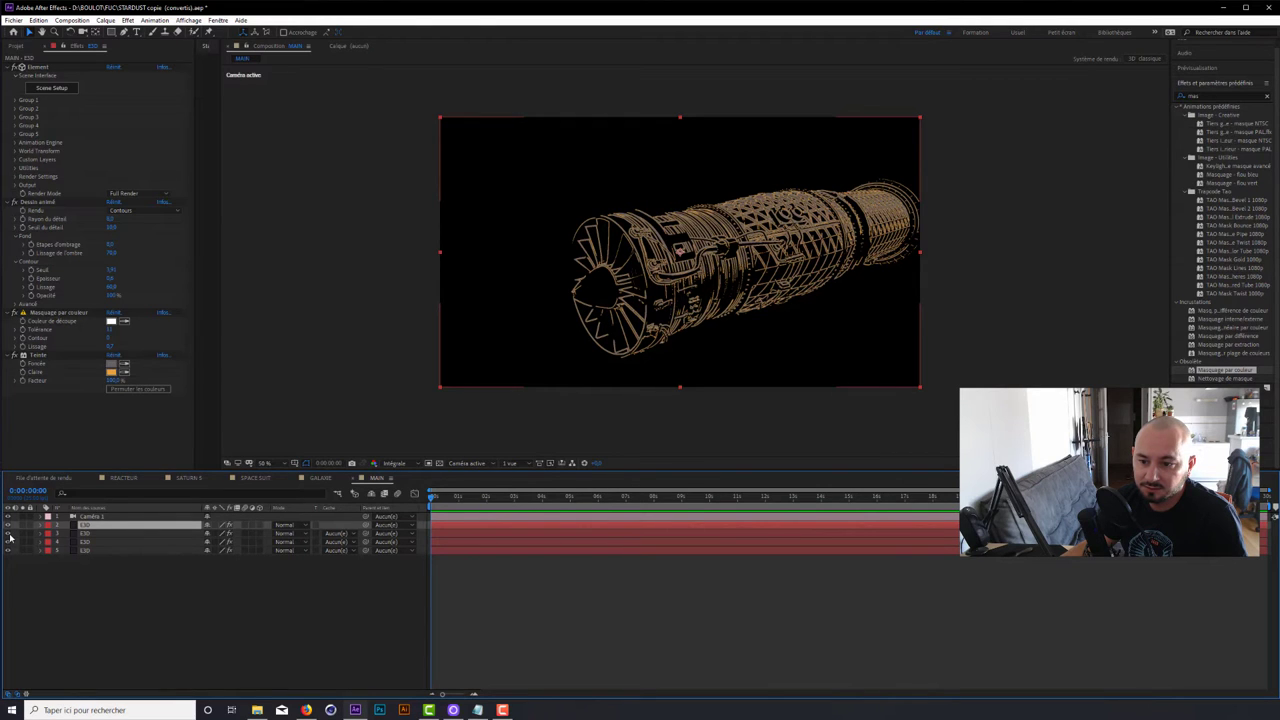
left_click(9, 541)
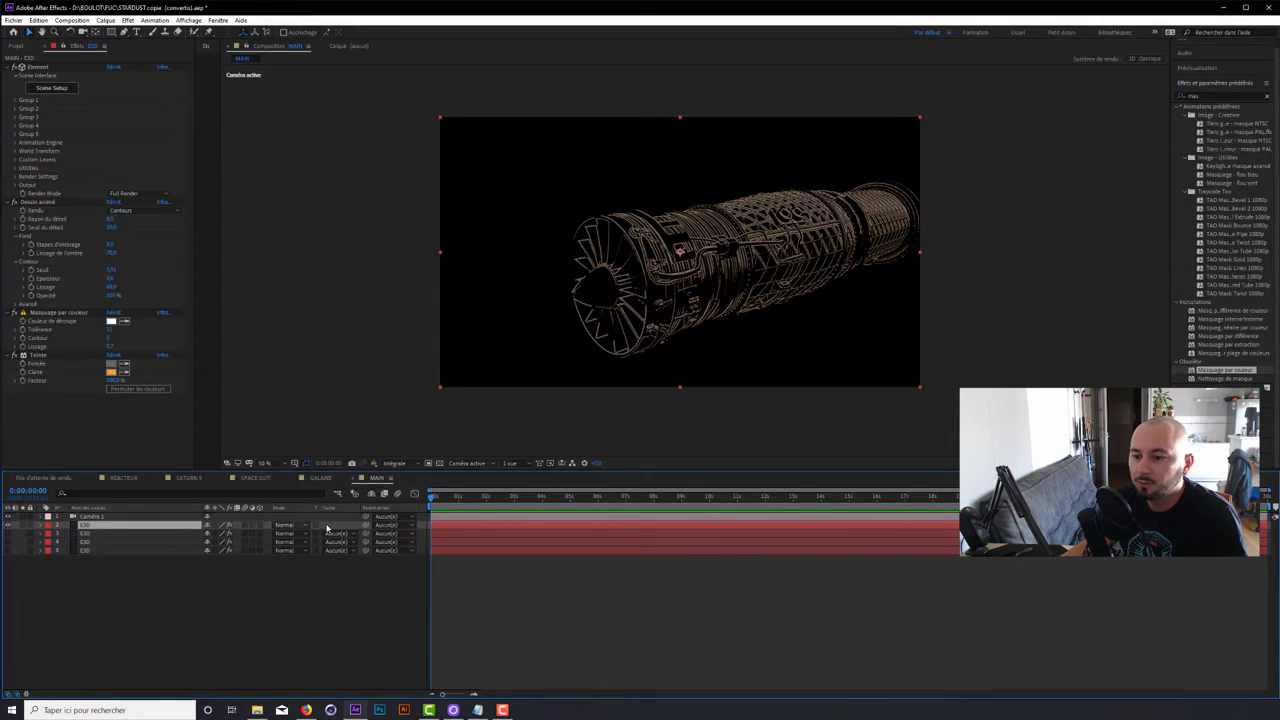
left_click(289, 527)
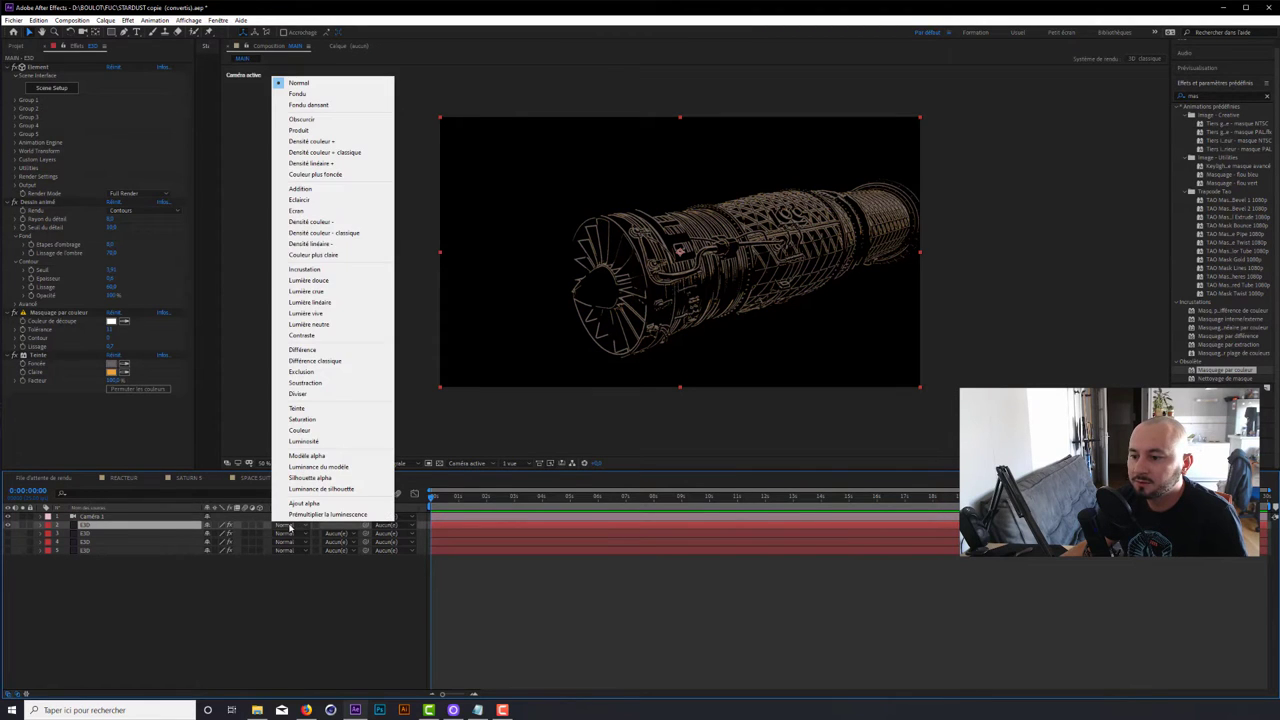
- Set the top E3D copy to Addition blending with Dessin animé turned off
left_click(305, 189)
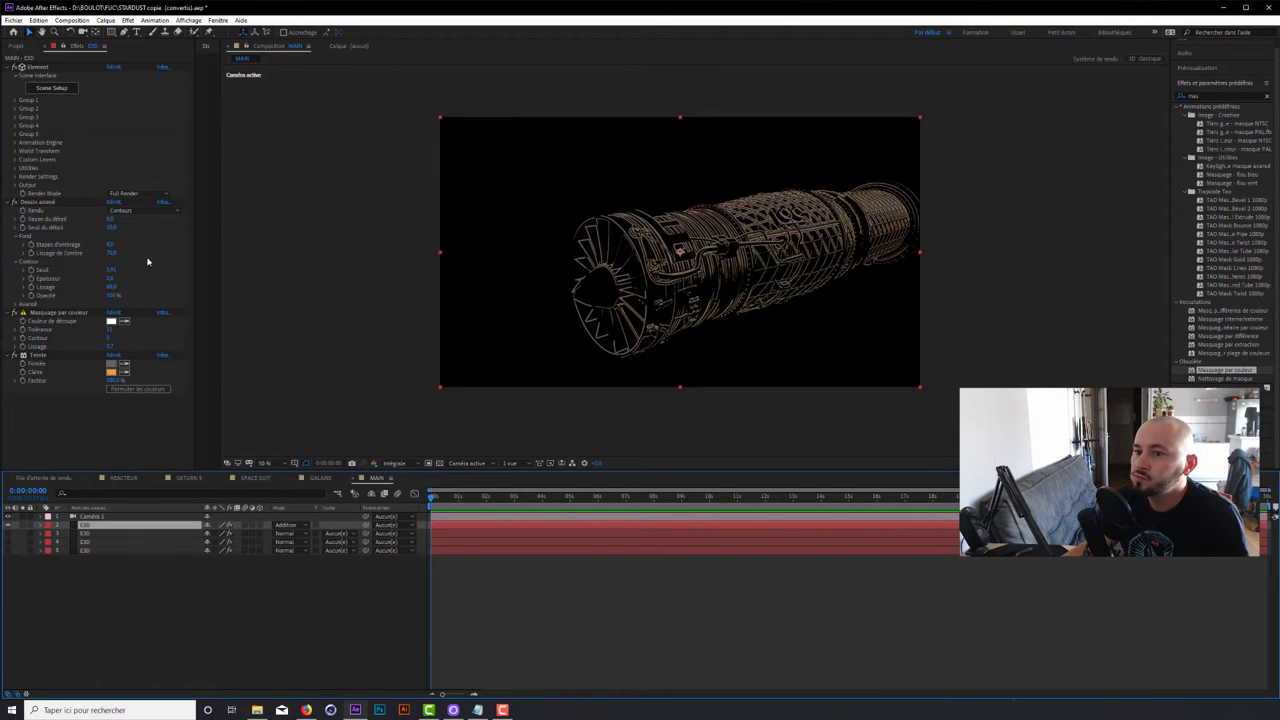
left_click(15, 203)
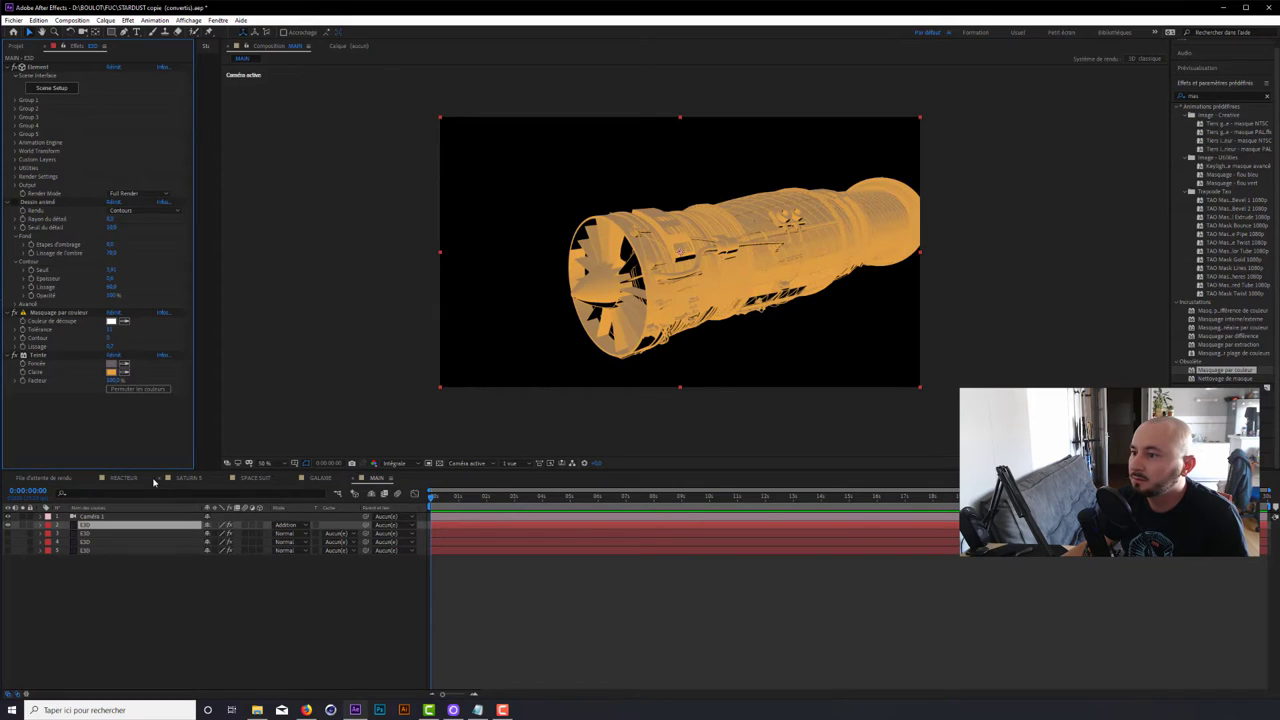
left_click(13, 202)
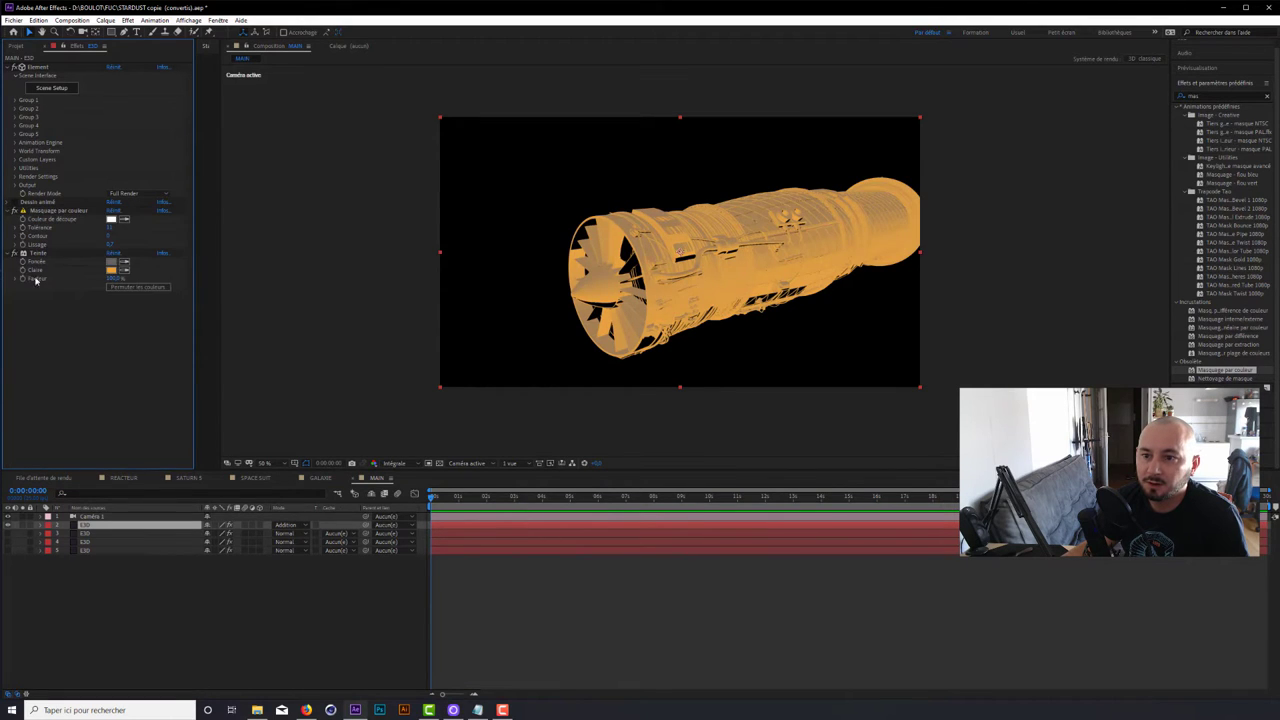
- Solo the third layer, another E3D copy, to view it alone
left_click(88, 535)
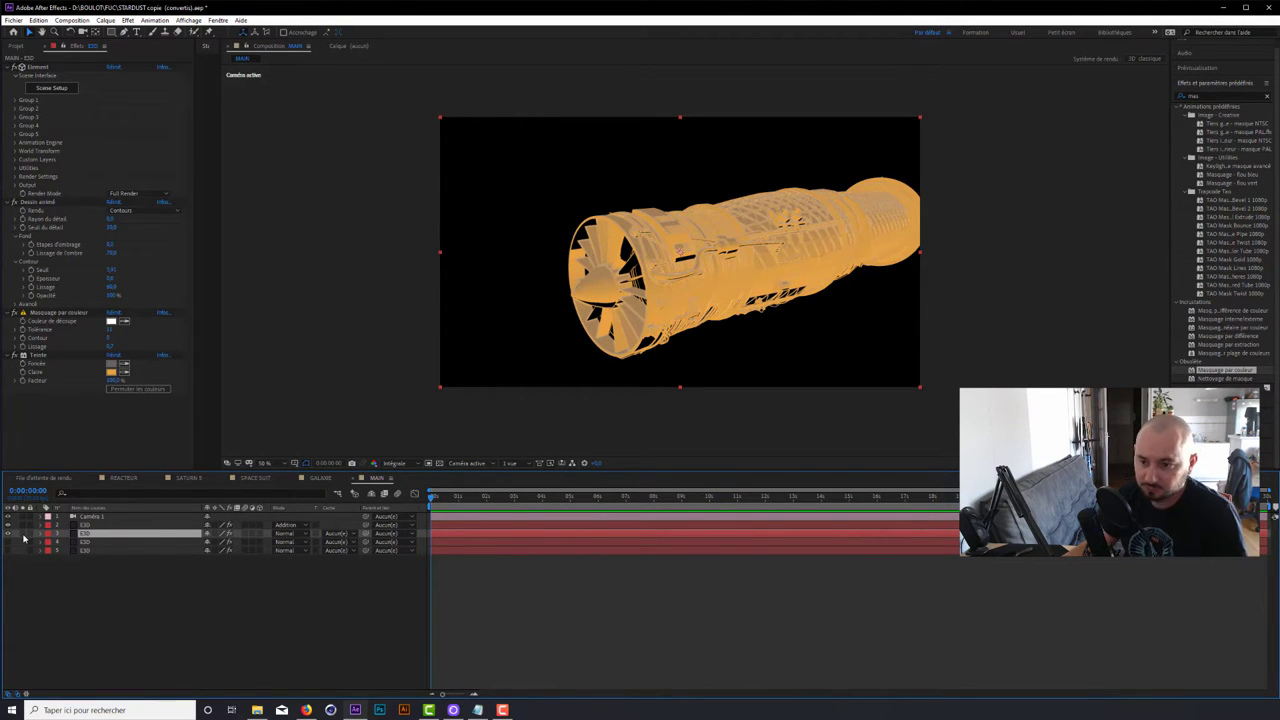
left_click(23, 535)
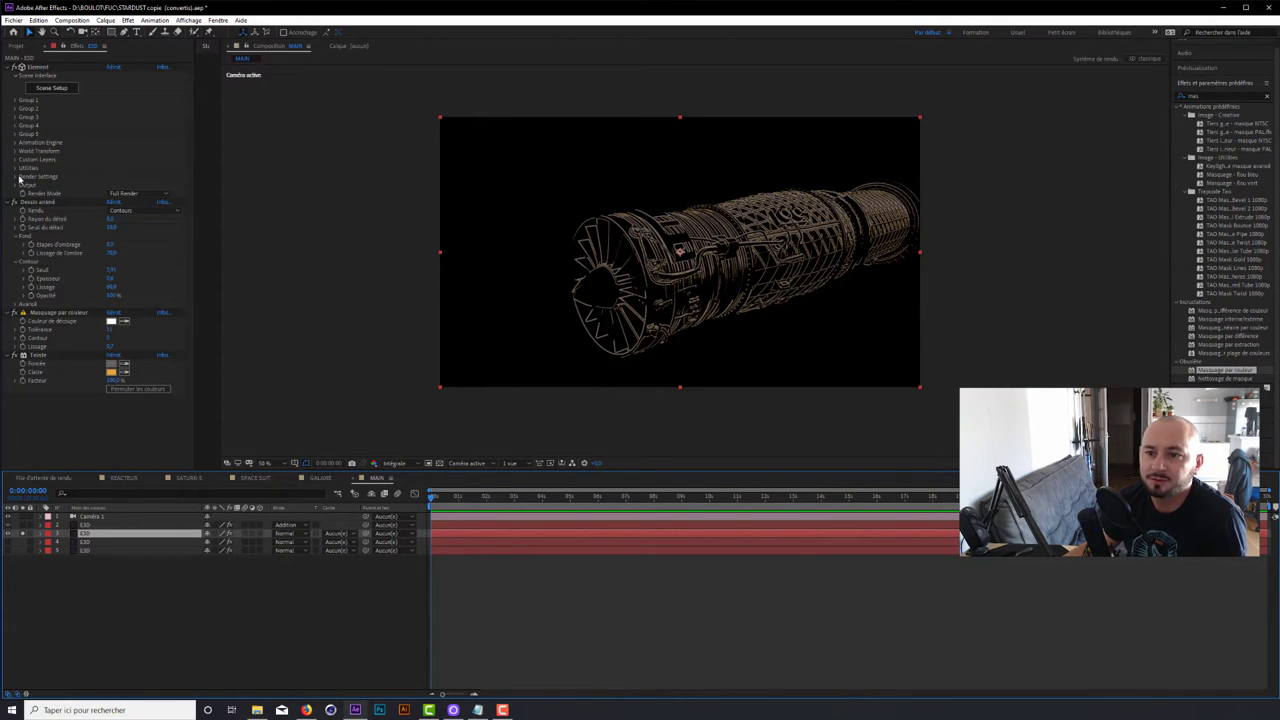
left_click(20, 66)
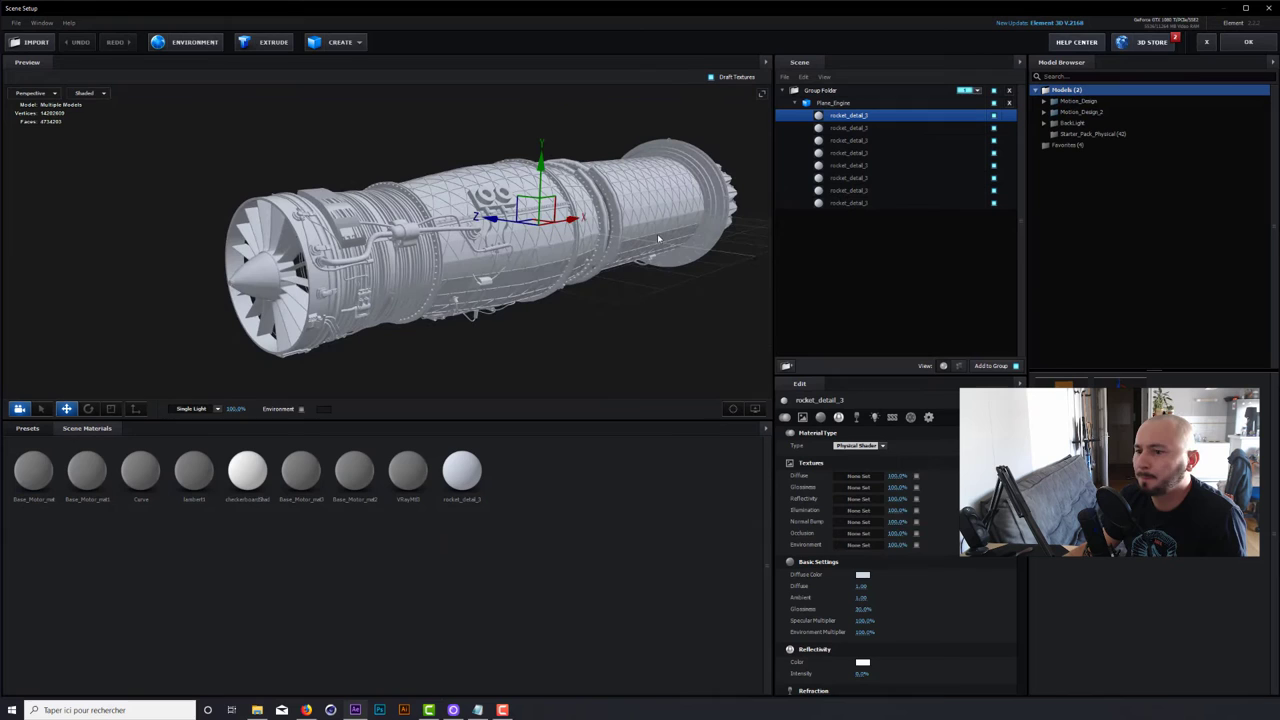
- Orbit and fit the engine in the Scene Setup preview, keeping single-light lighting
left_click_drag(659, 238, 641, 255)
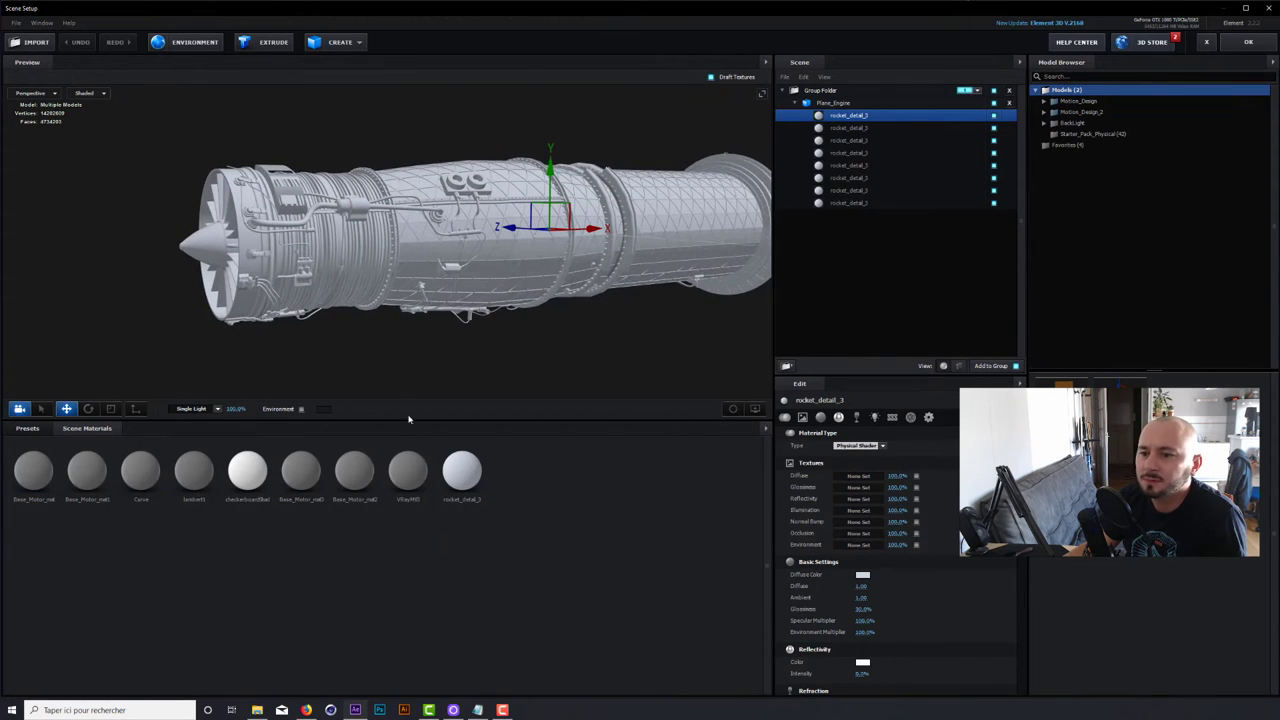
left_click(755, 409)
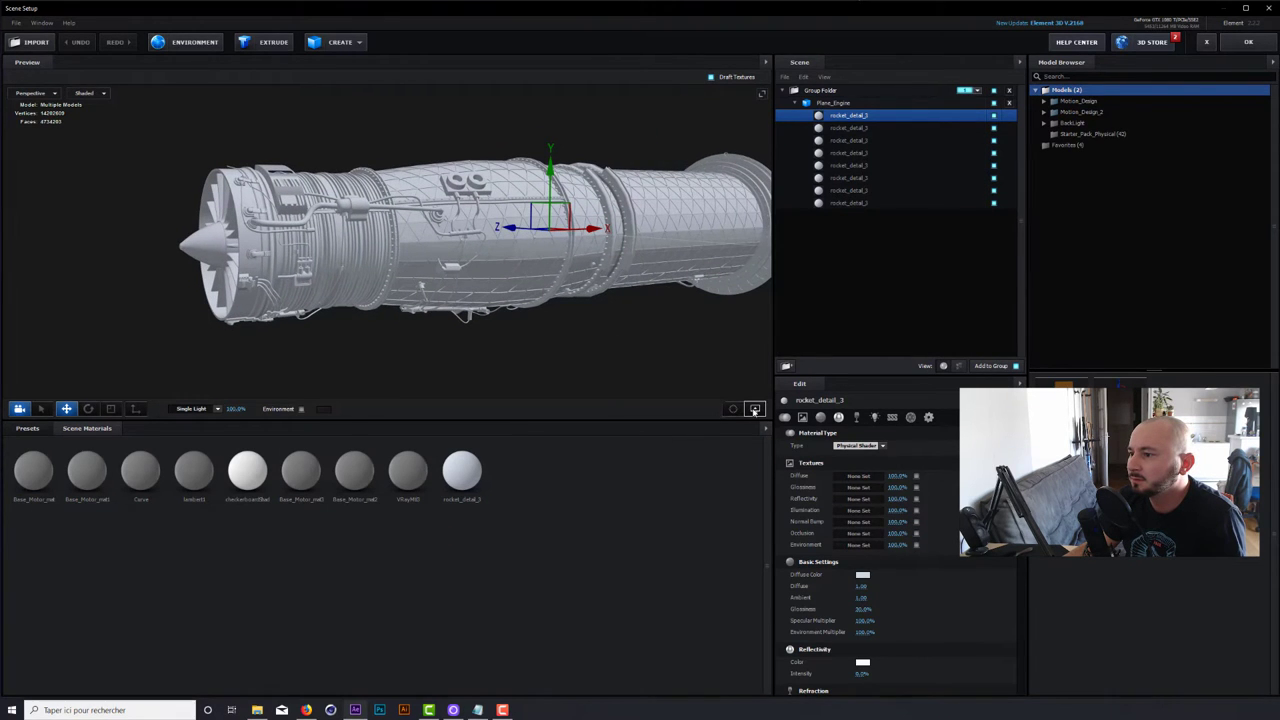
left_click(734, 410)
left_click(734, 410)
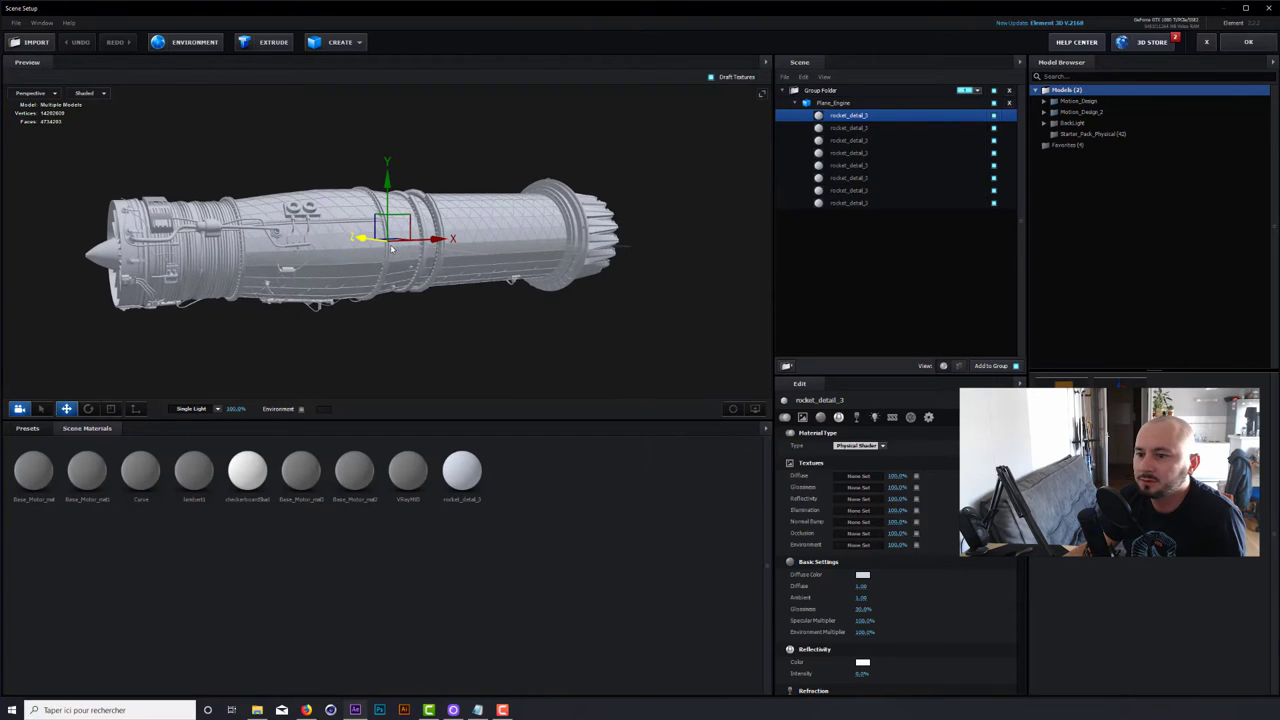
left_click(205, 410)
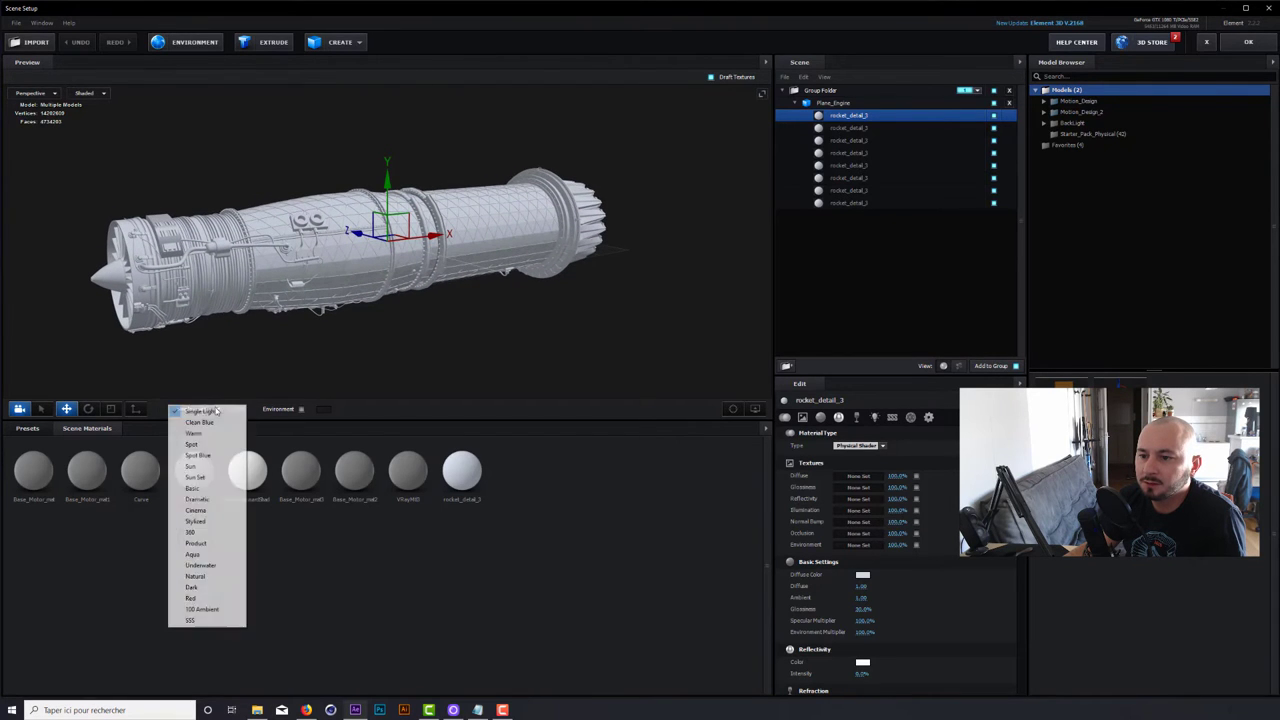
left_click(275, 368)
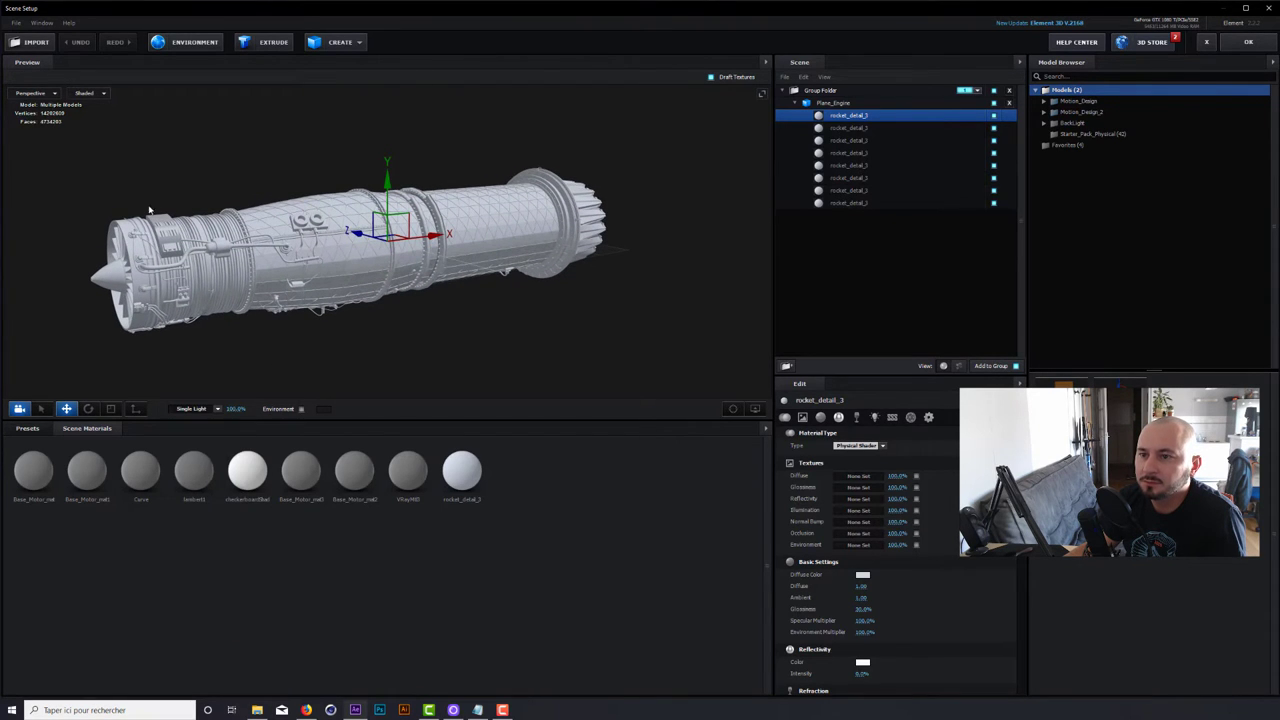
- Switch the preview display from Shaded to Point, then to Wireframe
left_click(103, 95)
left_click(85, 116)
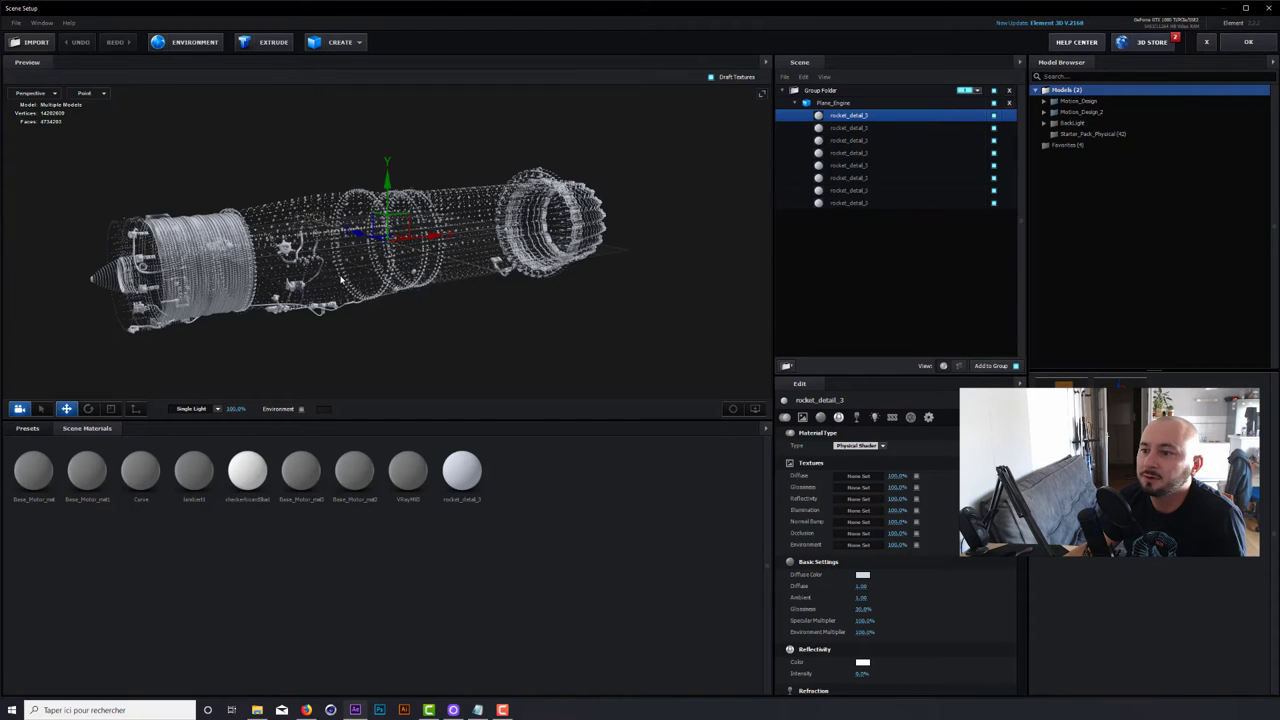
mouse_move(340, 282)
left_mouse_down()
mouse_move(360, 245)
mouse_move(330, 250)
left_mouse_up()
left_click(90, 93)
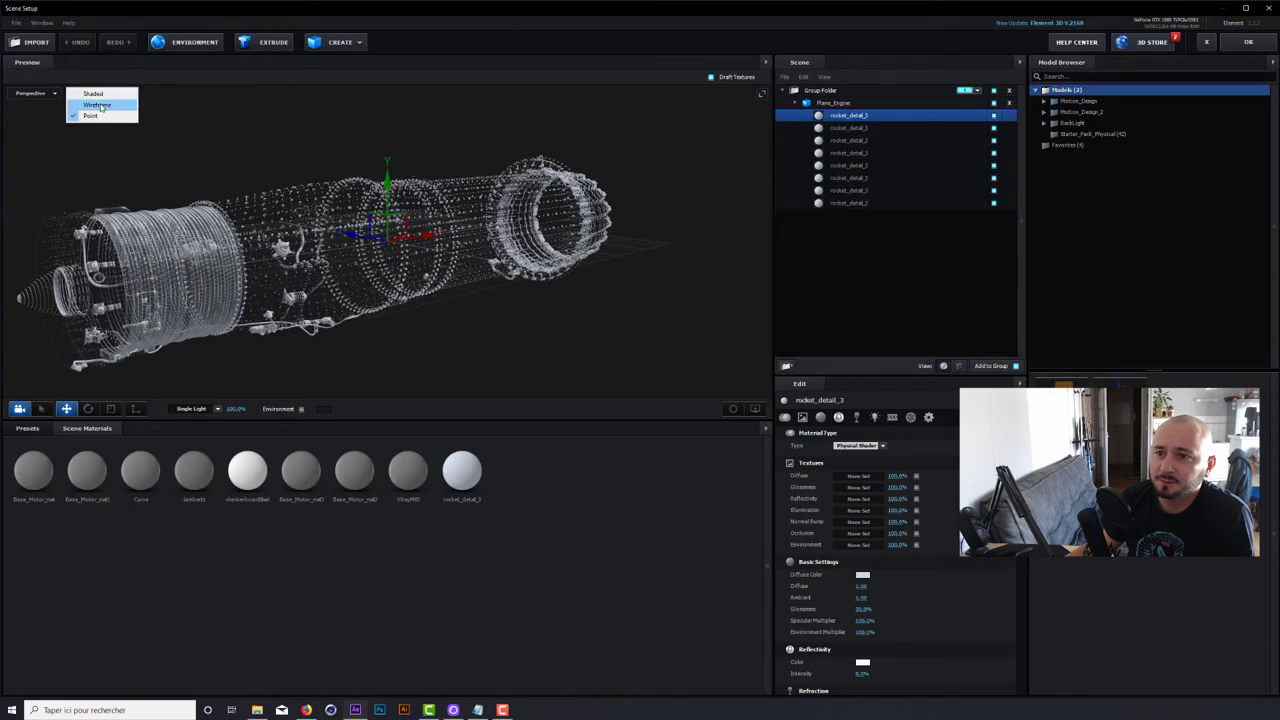
left_click(100, 106)
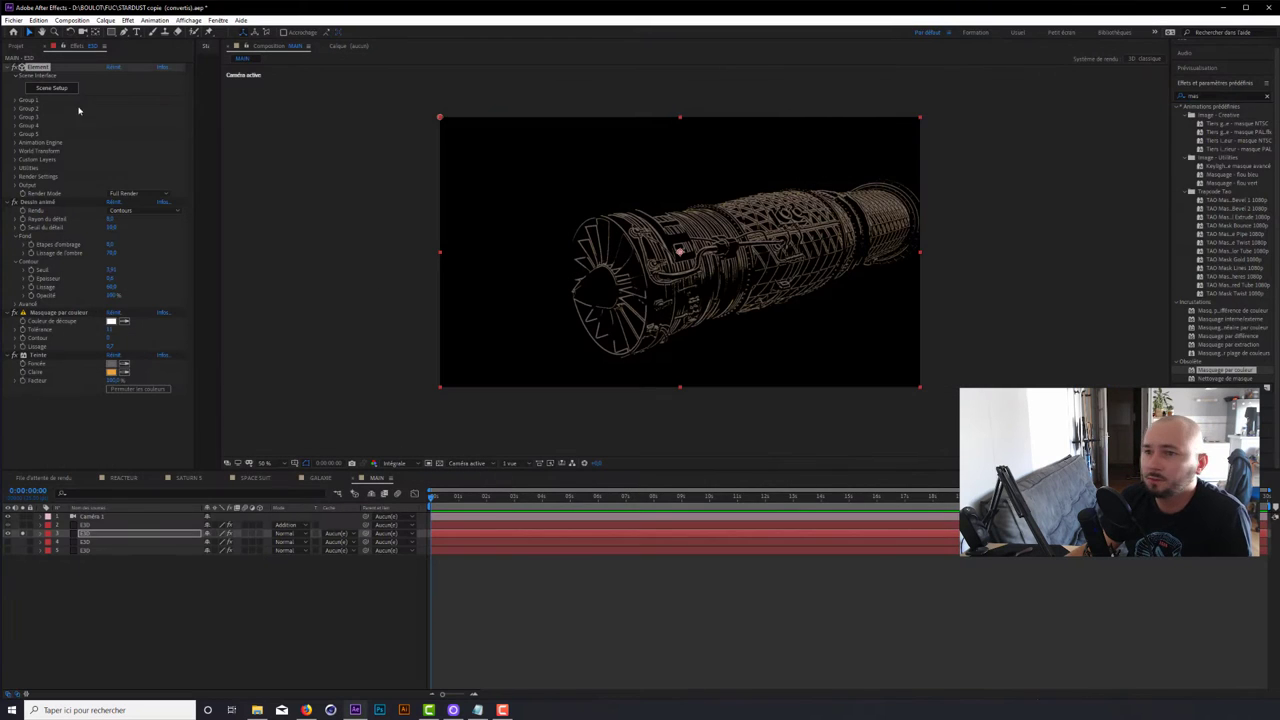
- Set Element's Output Polygon Mode to Point Cloud on the third E3D copy
left_click(15, 181)
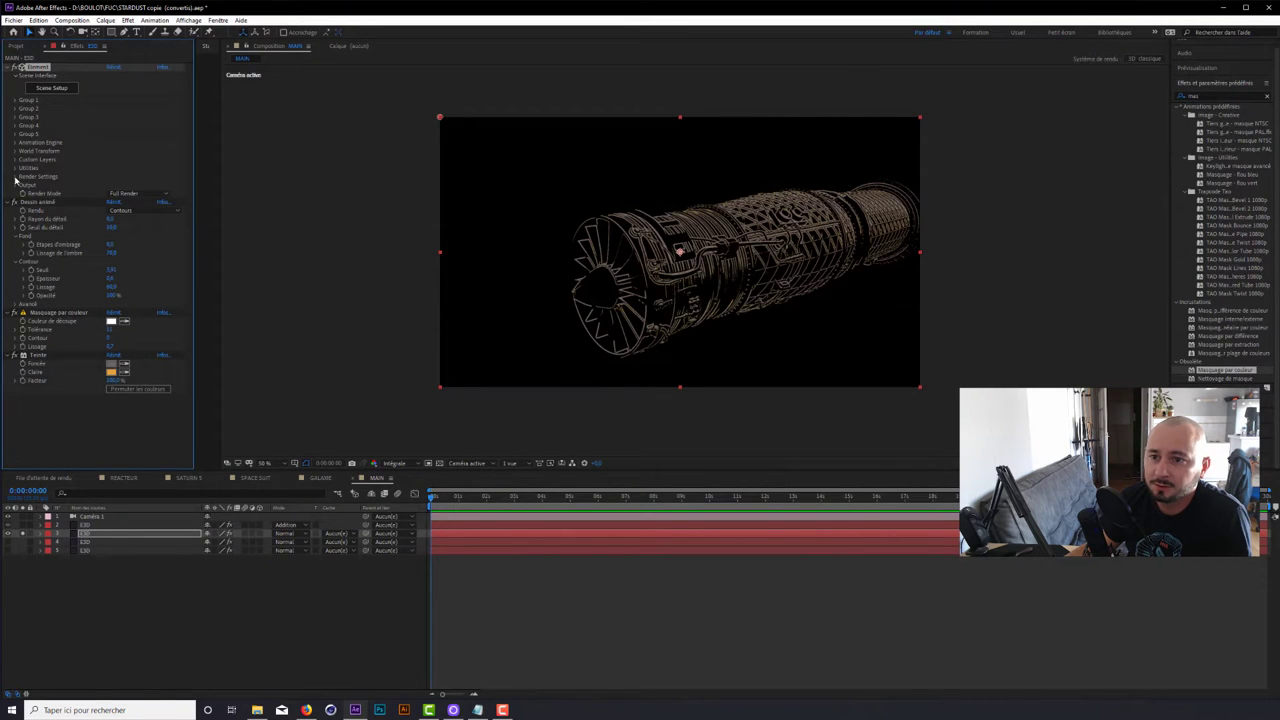
left_click(15, 185)
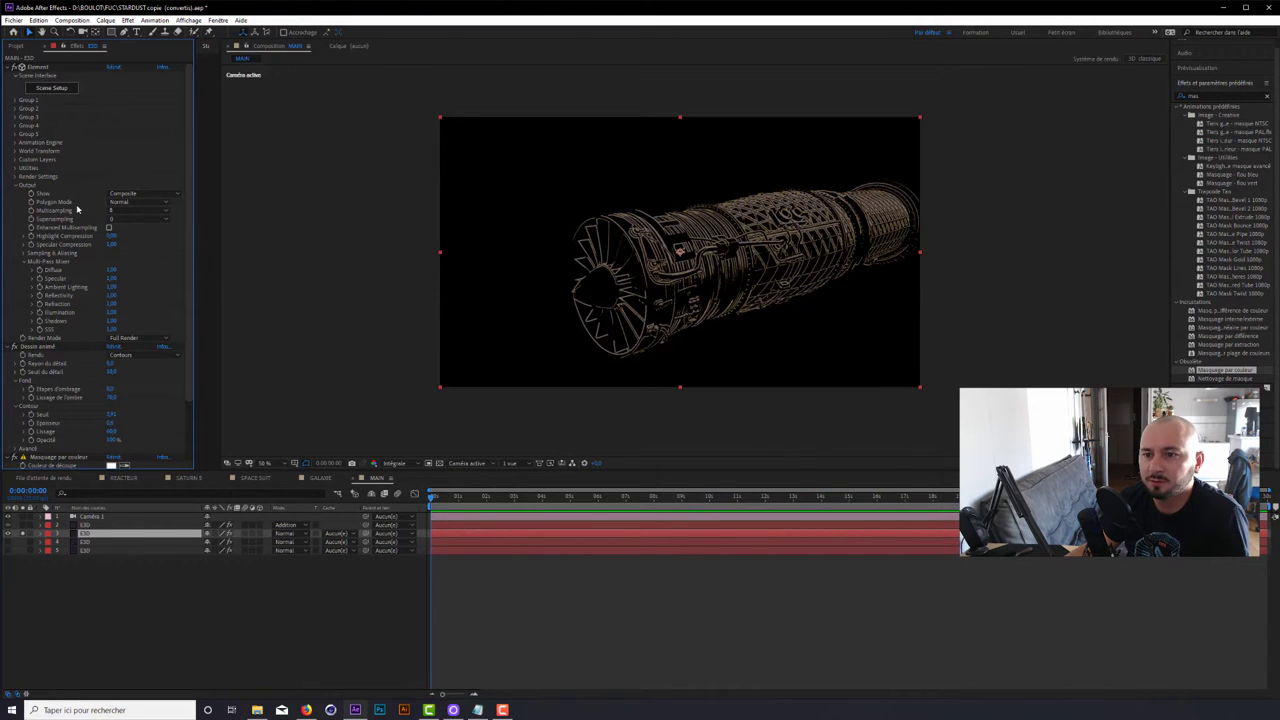
left_click(120, 202)
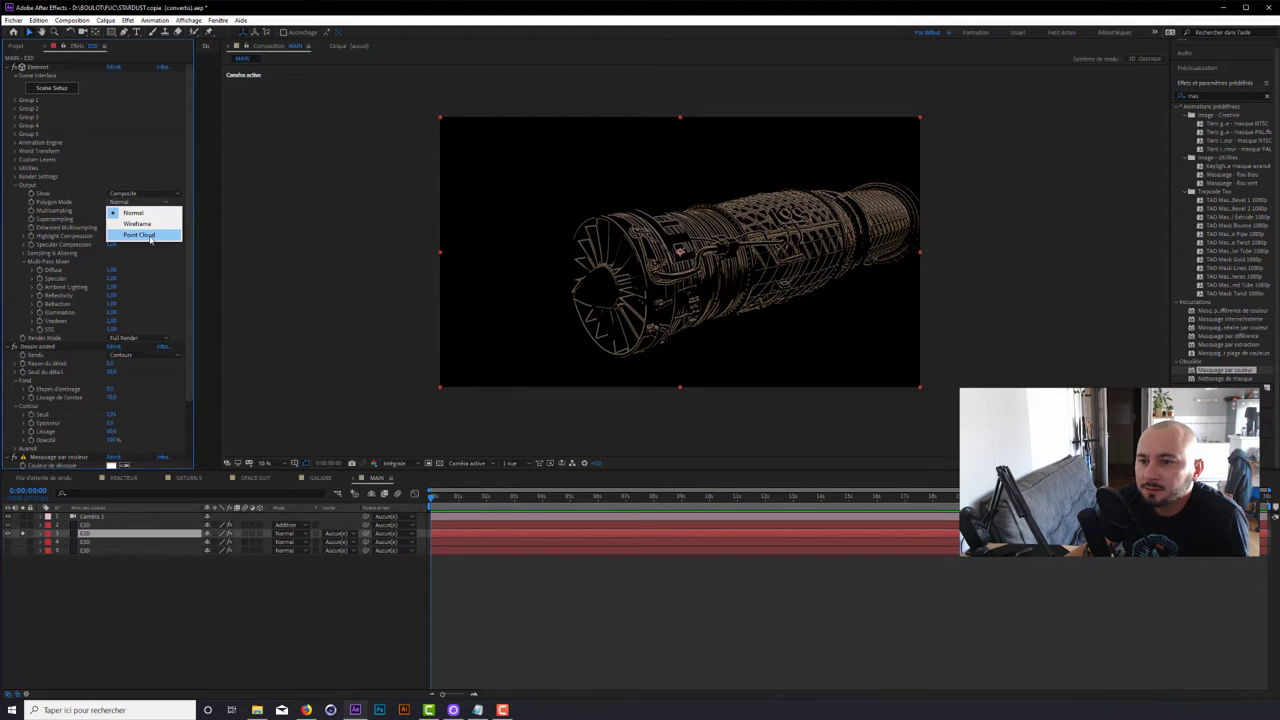
left_click(151, 235)
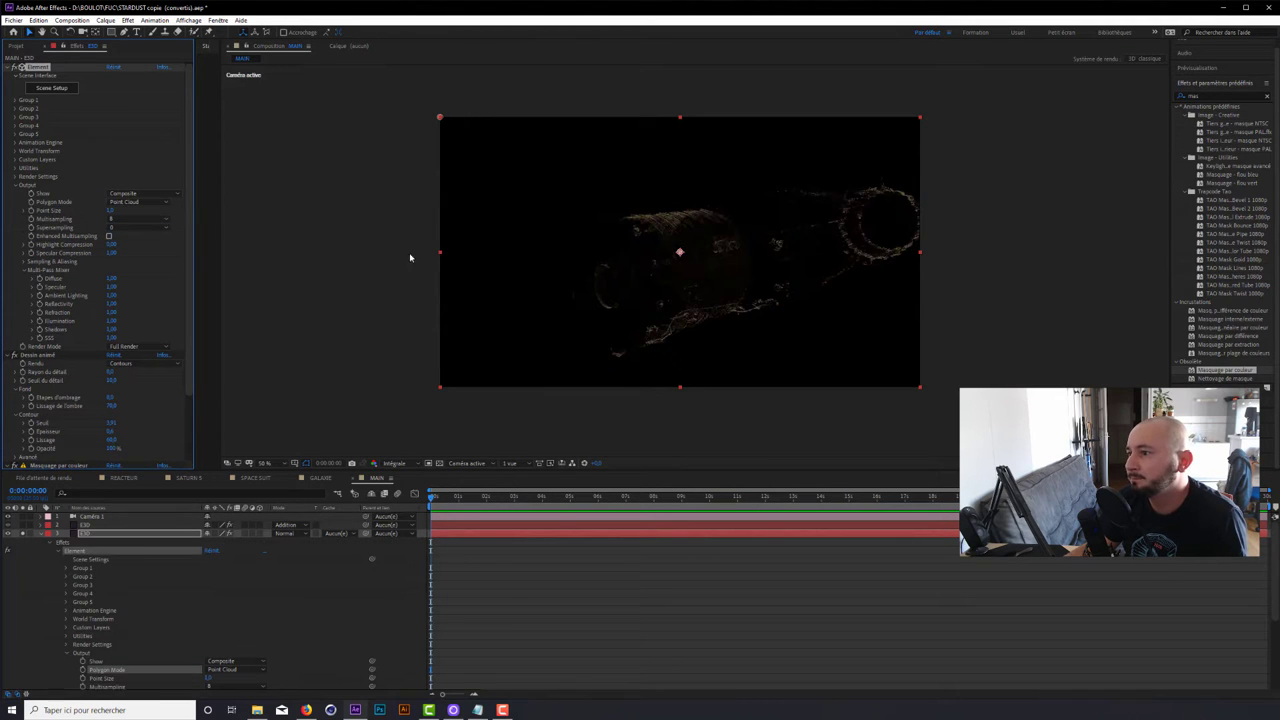
- Fit the composition back in view and collapse layer 3 and the Element settings
key("period")
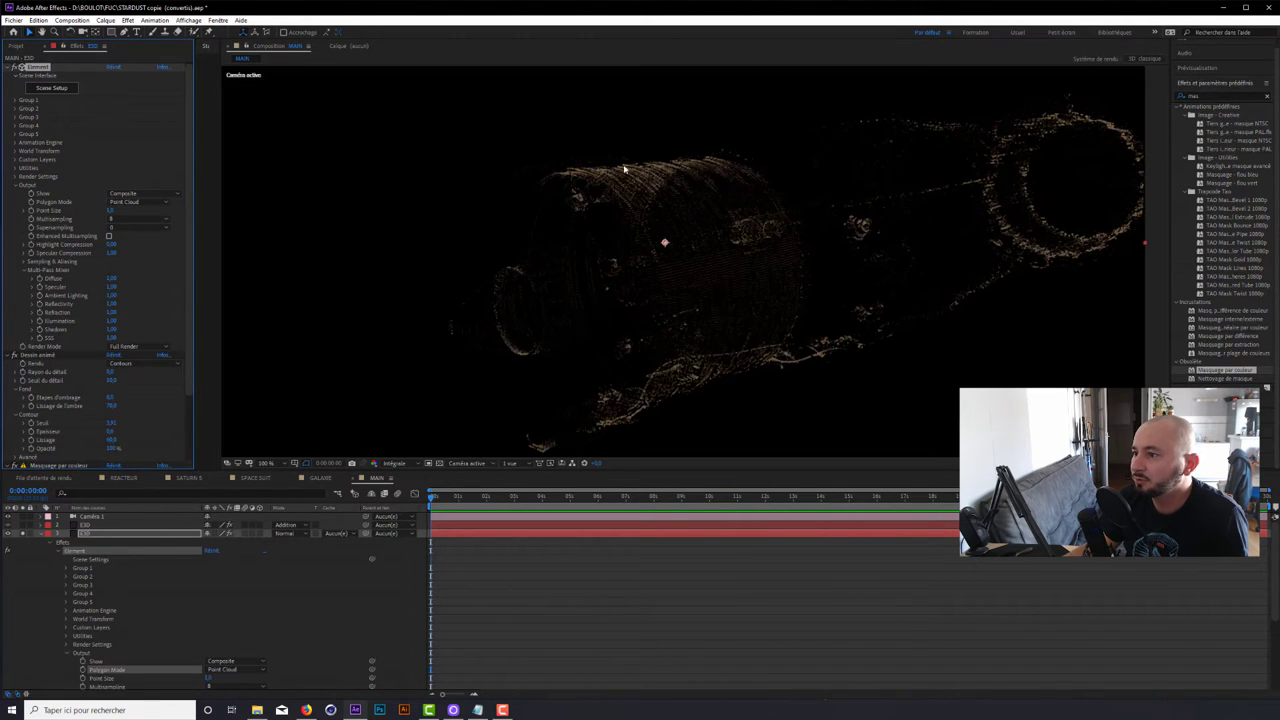
key("comma")
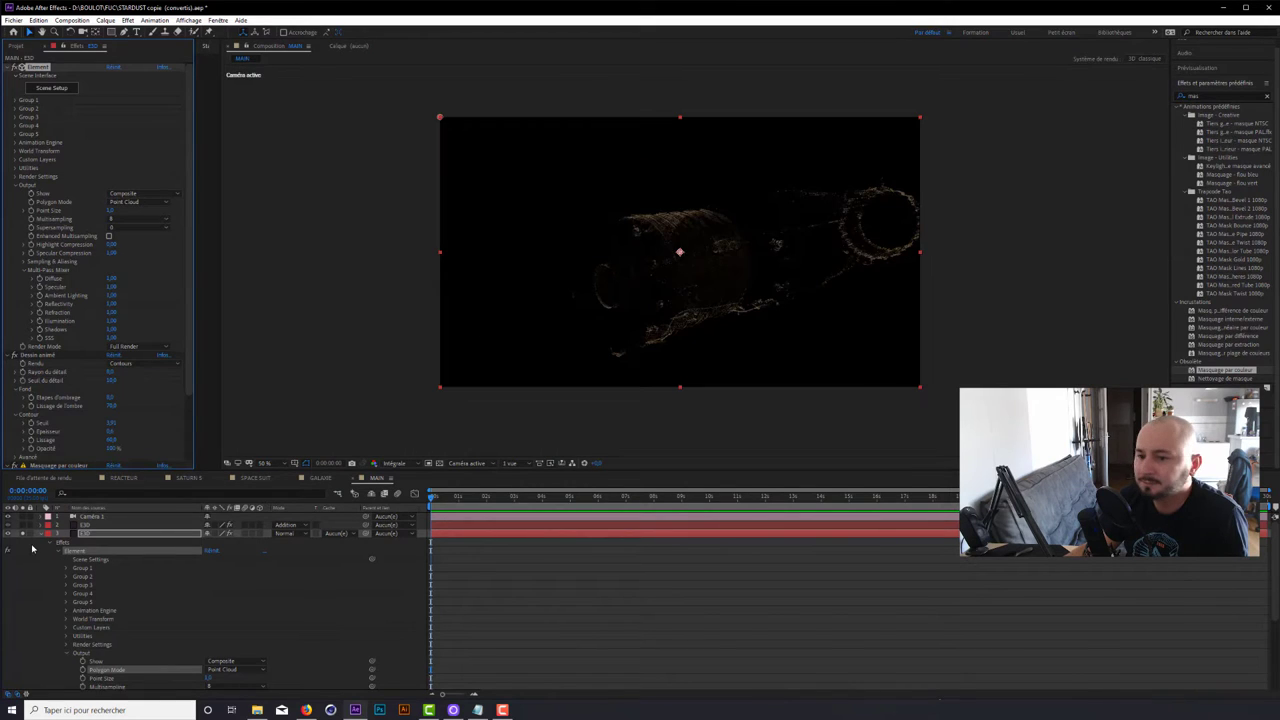
left_click(42, 533)
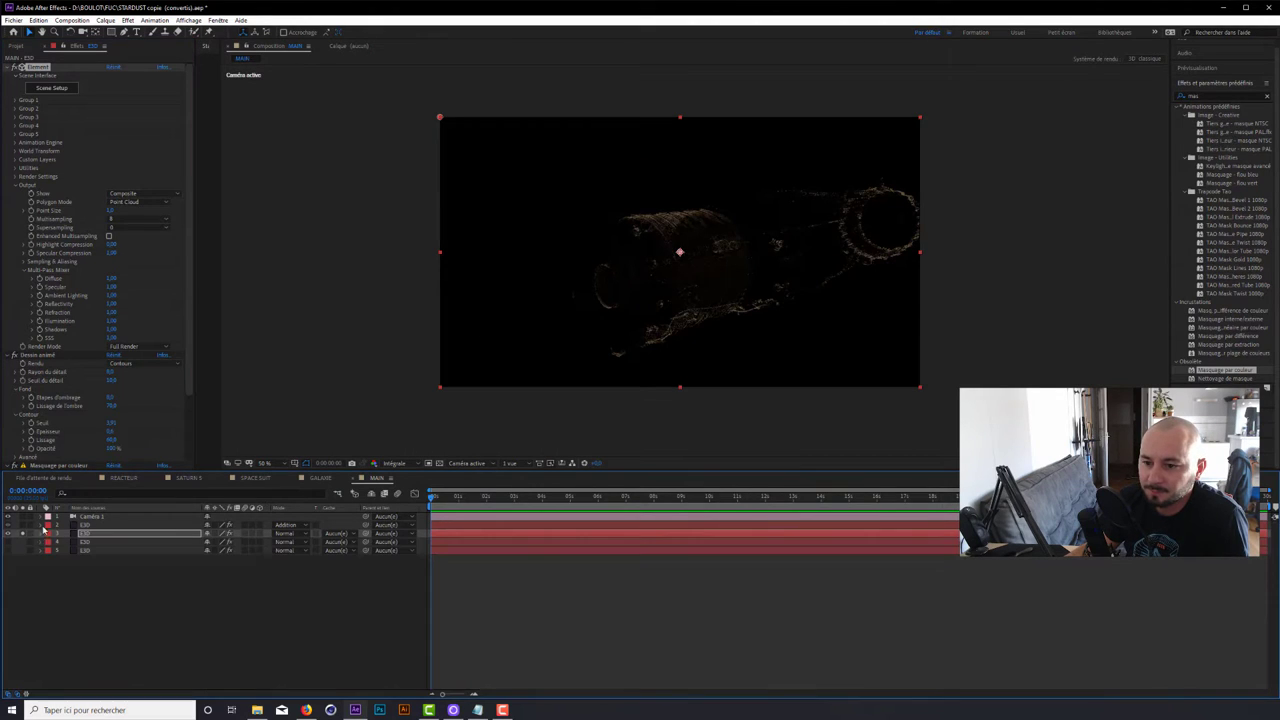
left_click(8, 67)
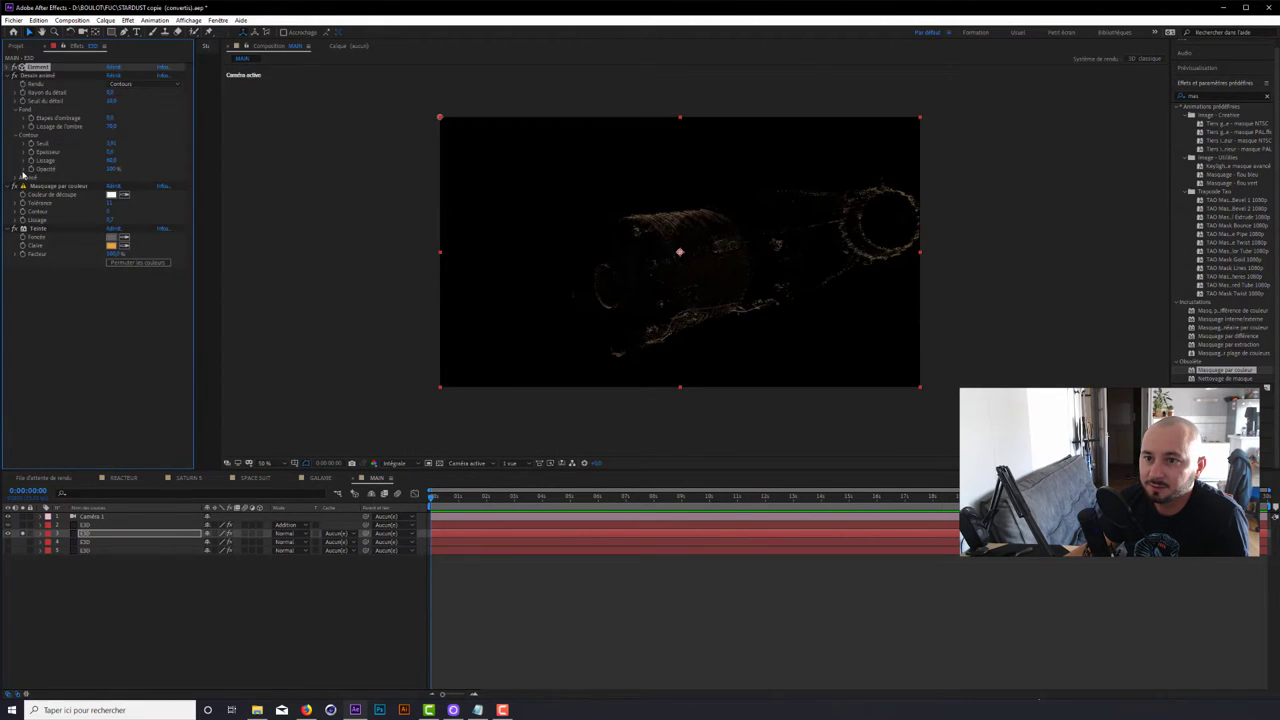
- Unsolo layer 3 and lower layer 2's opacity to about 15%
left_click(23, 536)
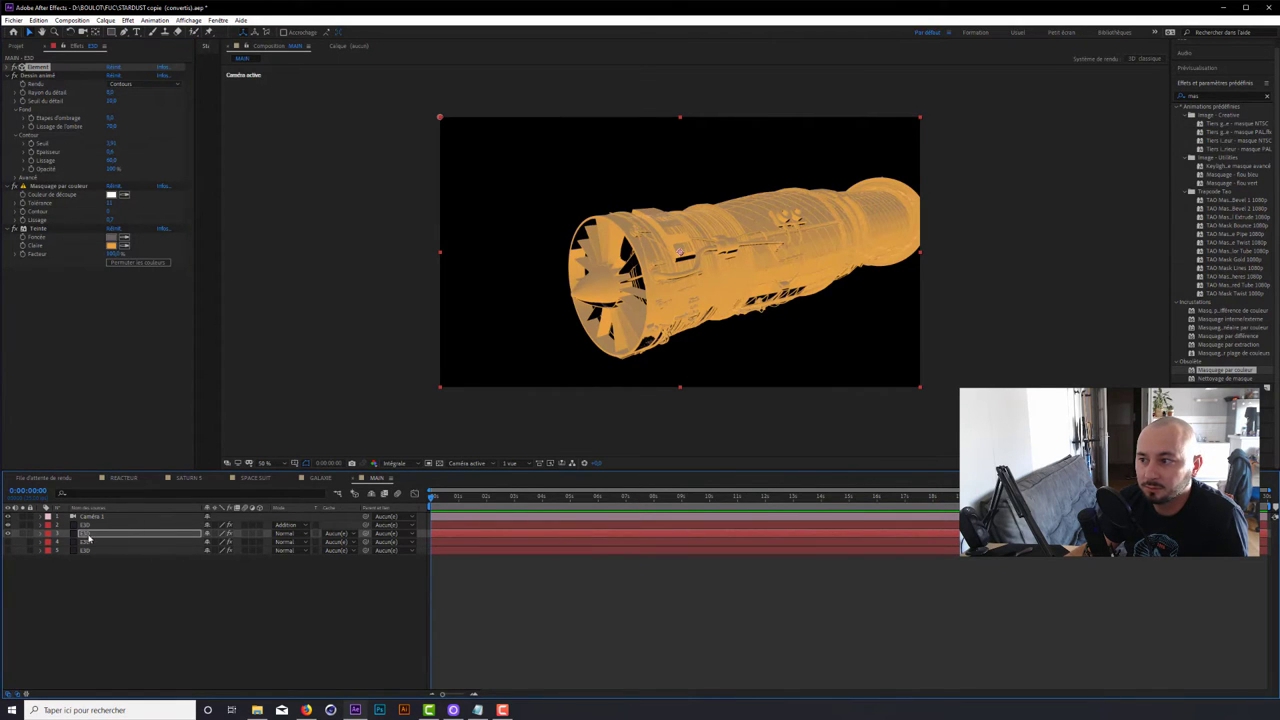
key("ctrl+Up")
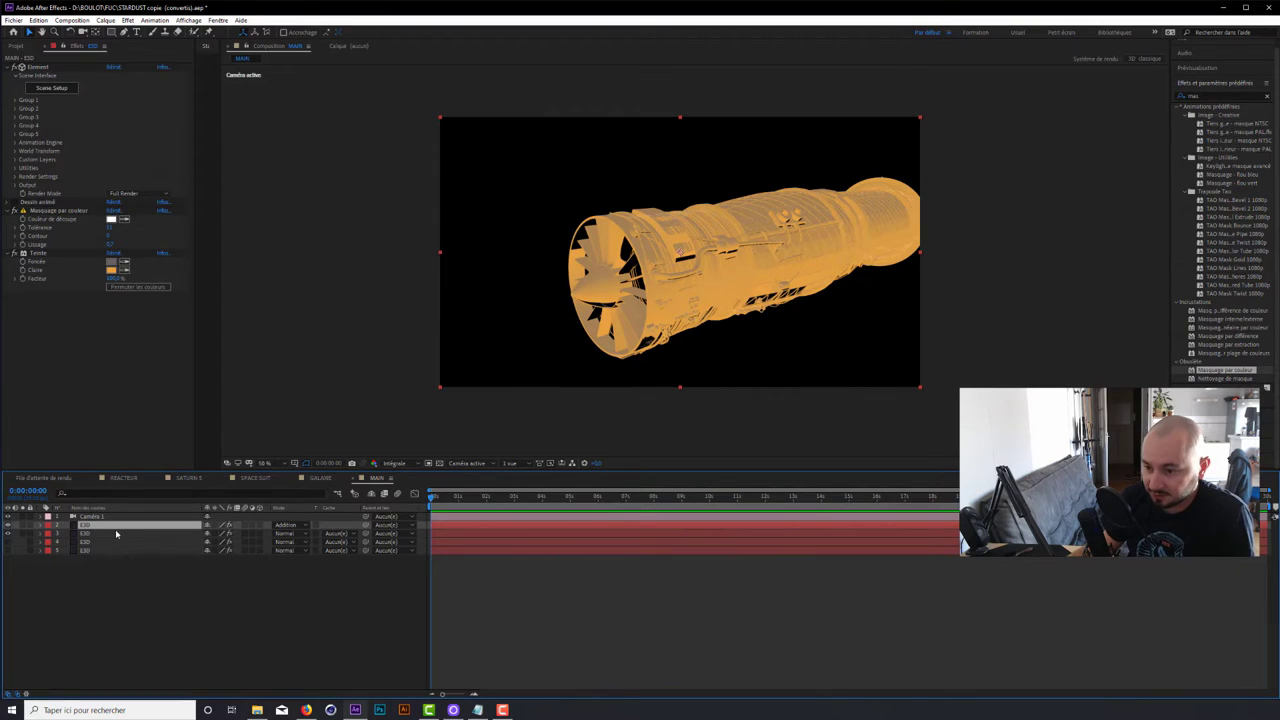
key("t")
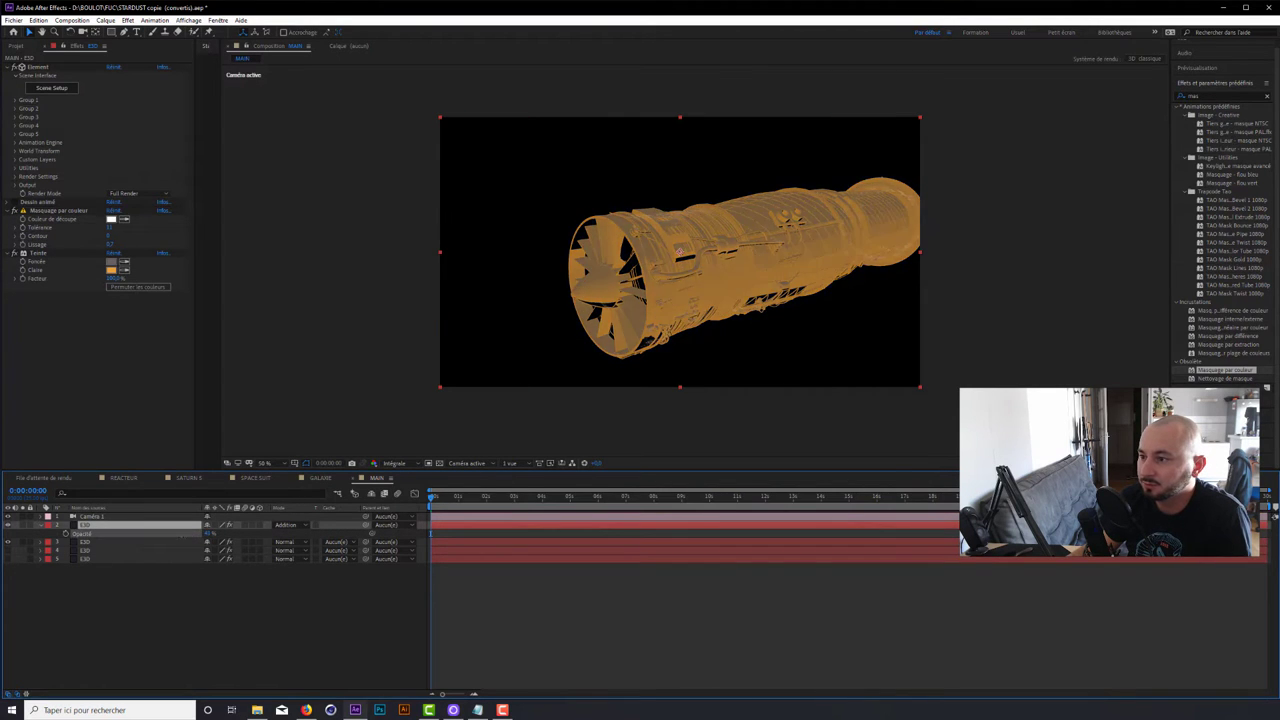
left_click_drag(207, 533, 203, 533)
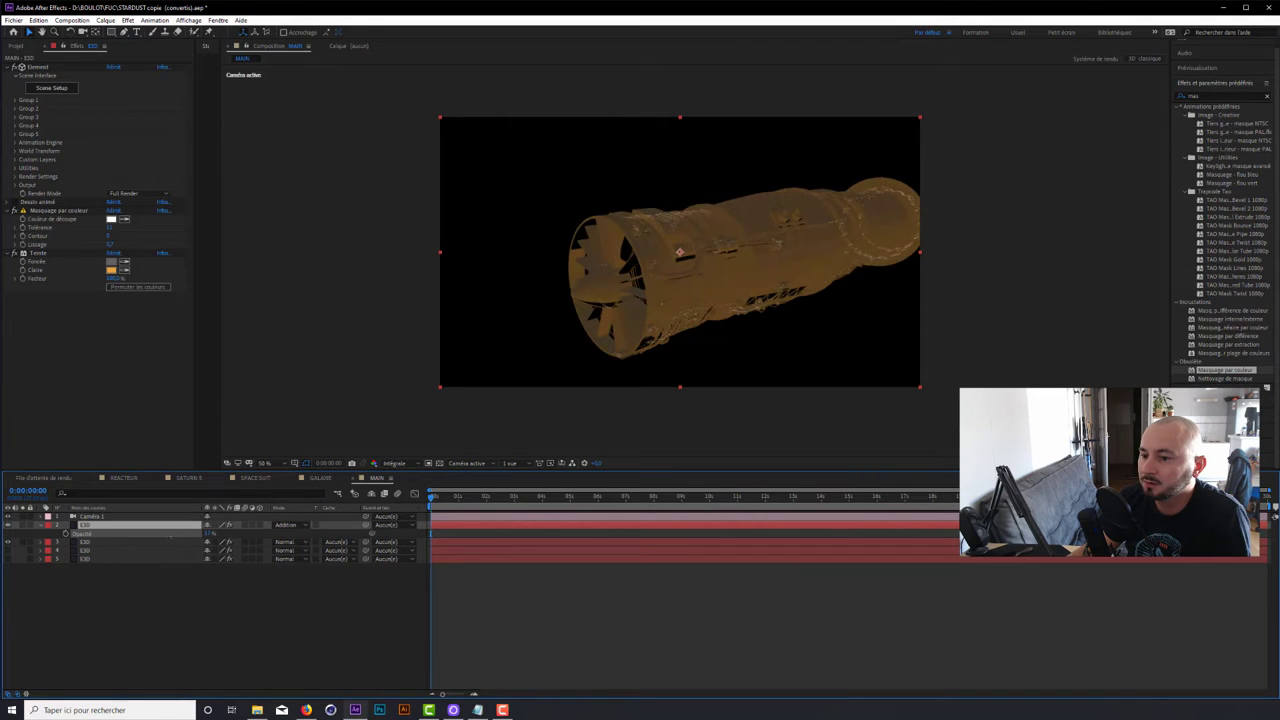
key("period")
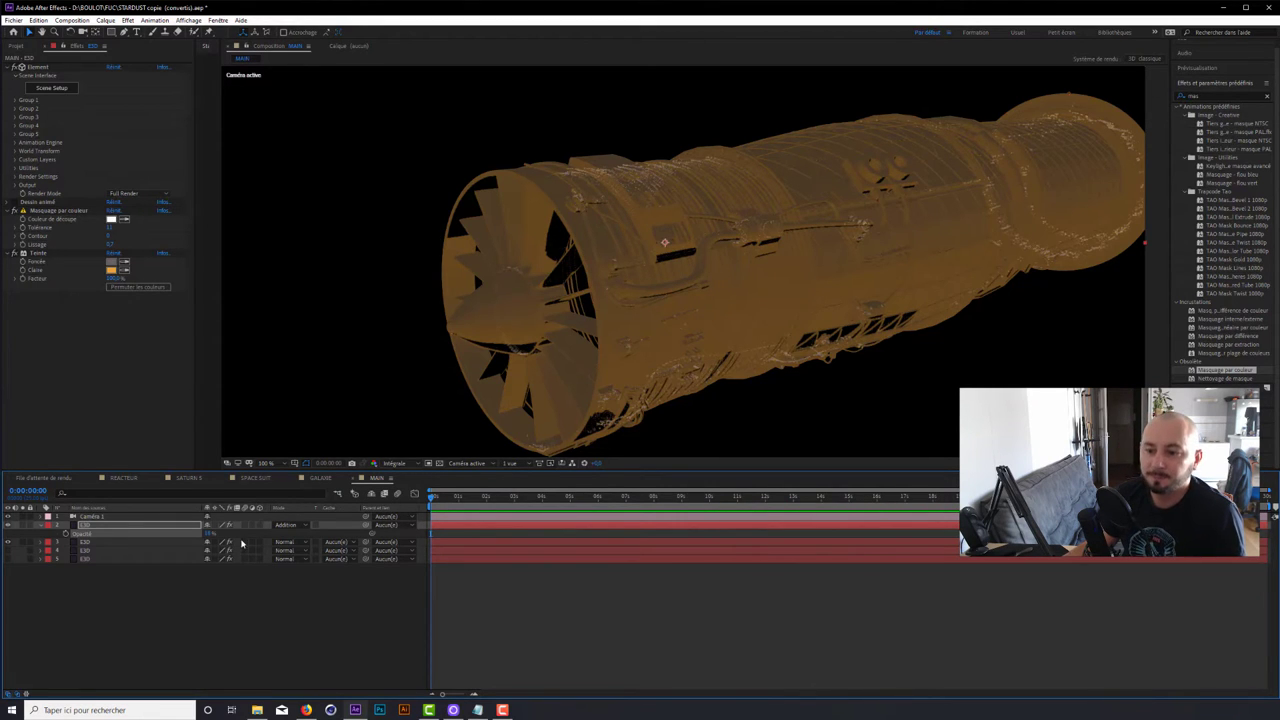
- Solo layer 4 and expand its Element Output settings
left_click(95, 551)
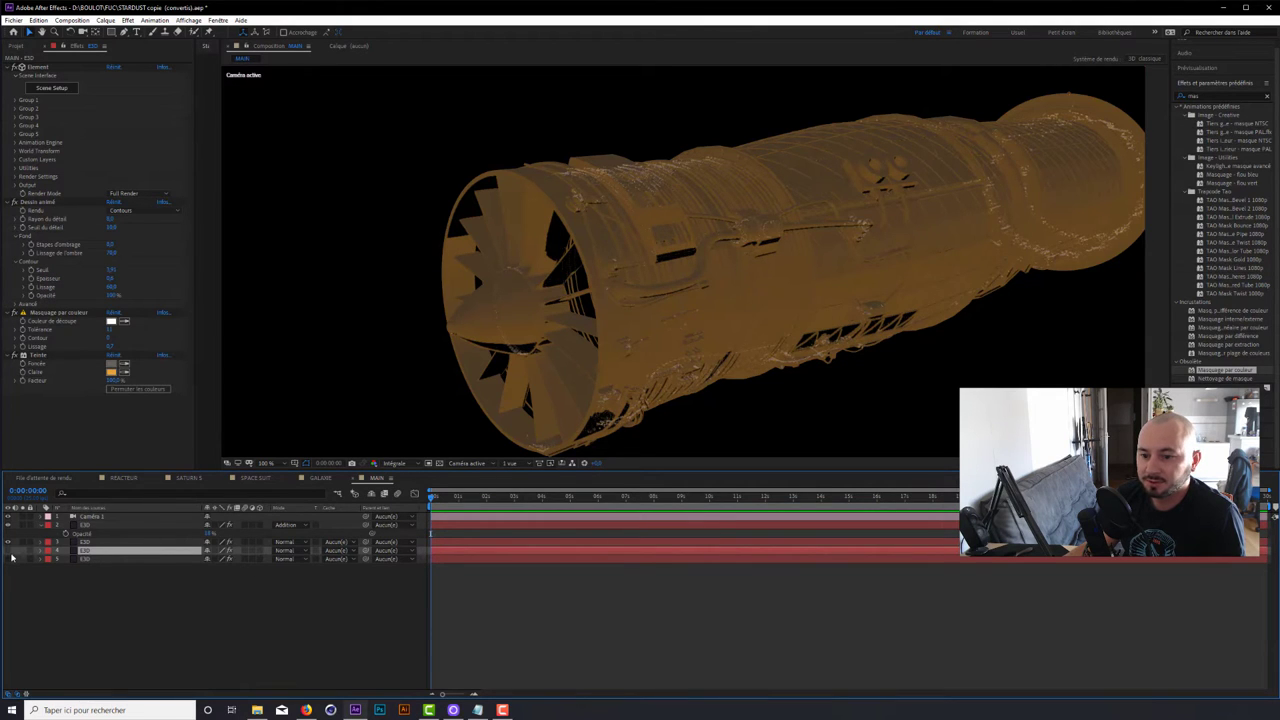
left_click(10, 557)
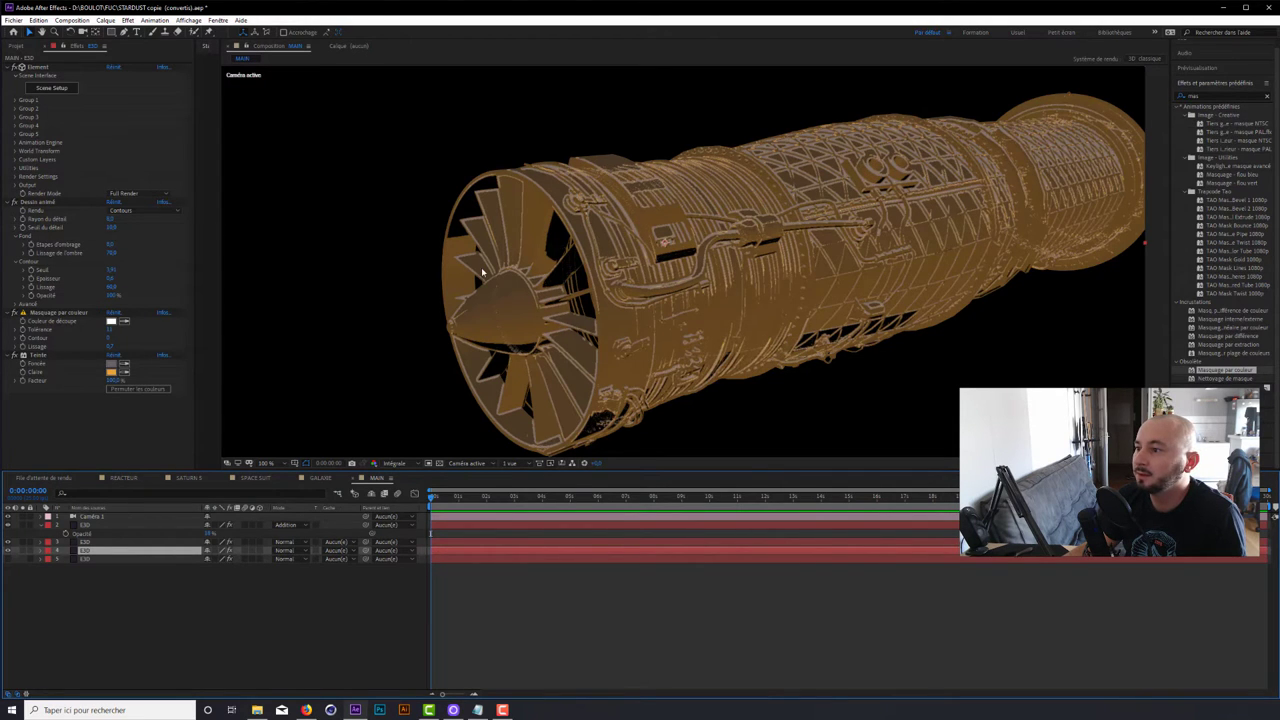
left_click(22, 550)
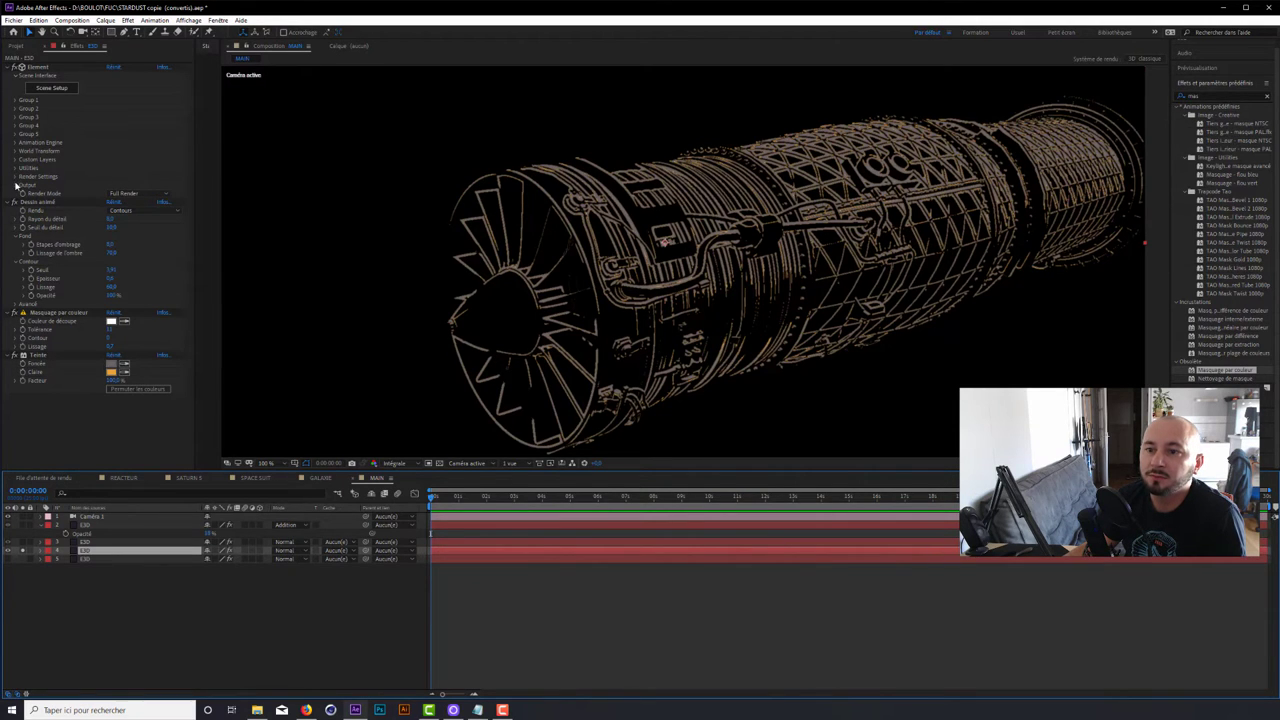
left_click(16, 186)
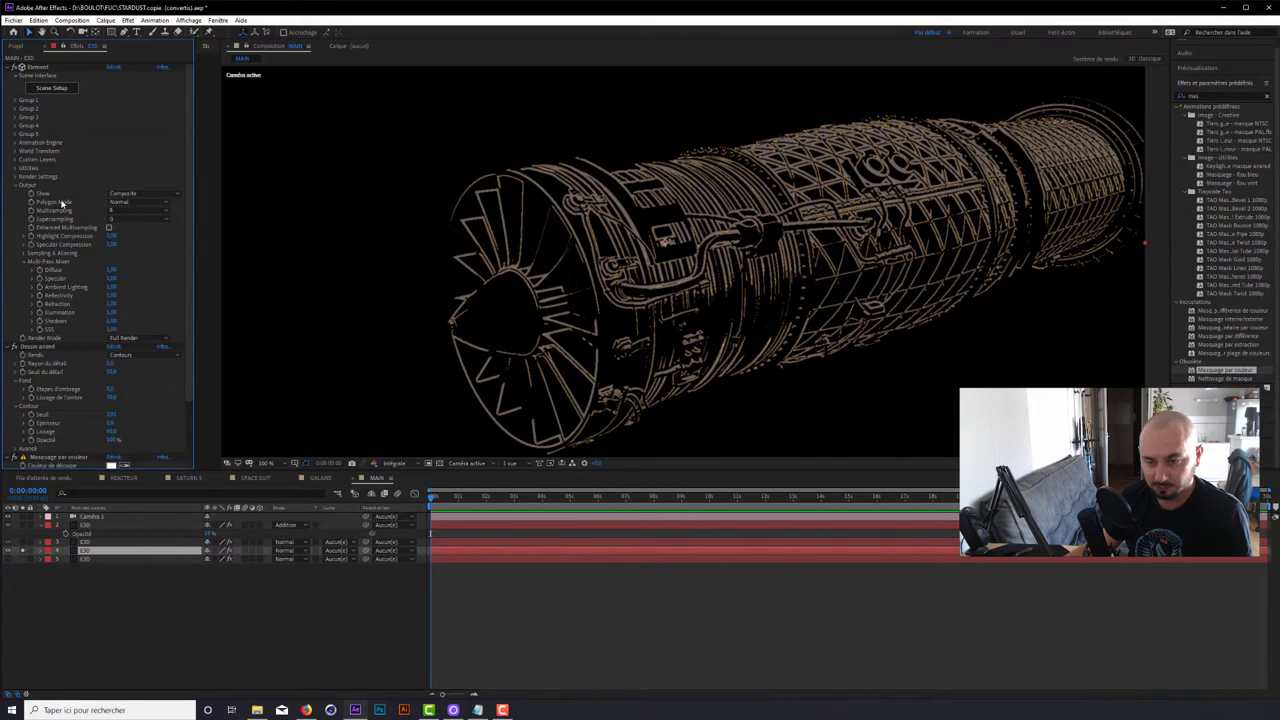
- Set layer 4's Element Polygon Mode to Wireframe
left_click(135, 202)
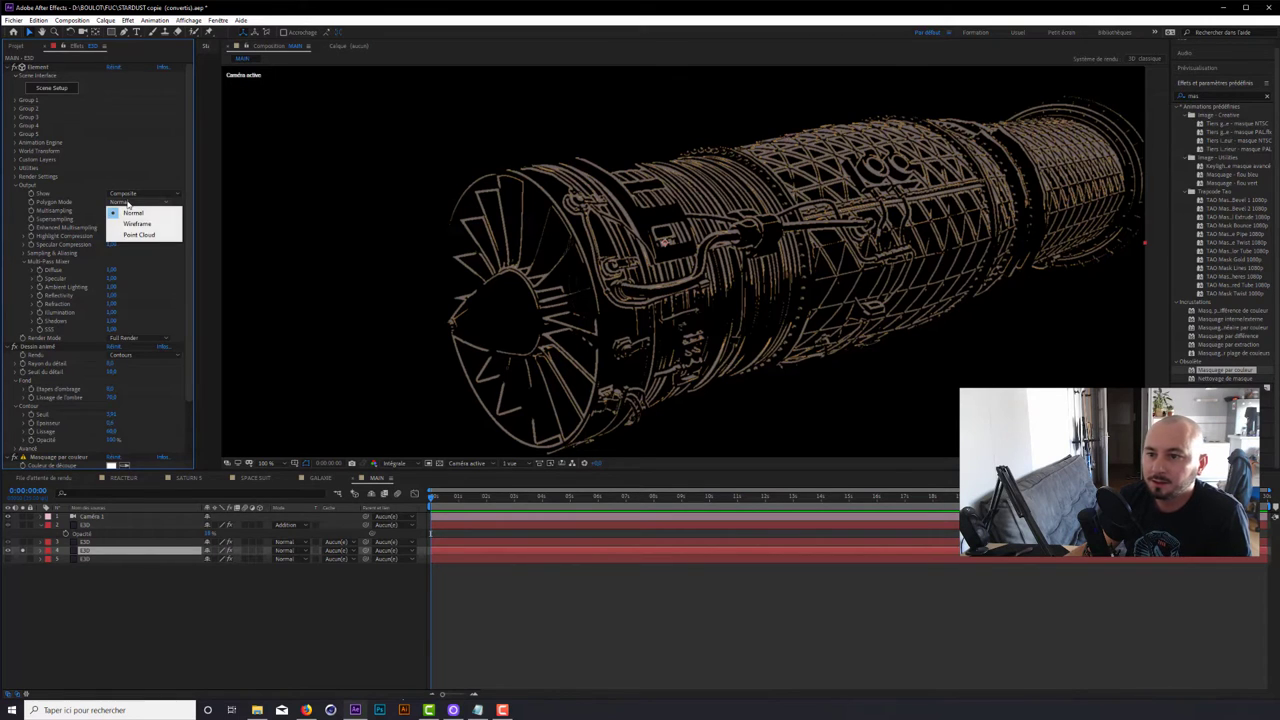
left_click(146, 228)
left_click(62, 543)
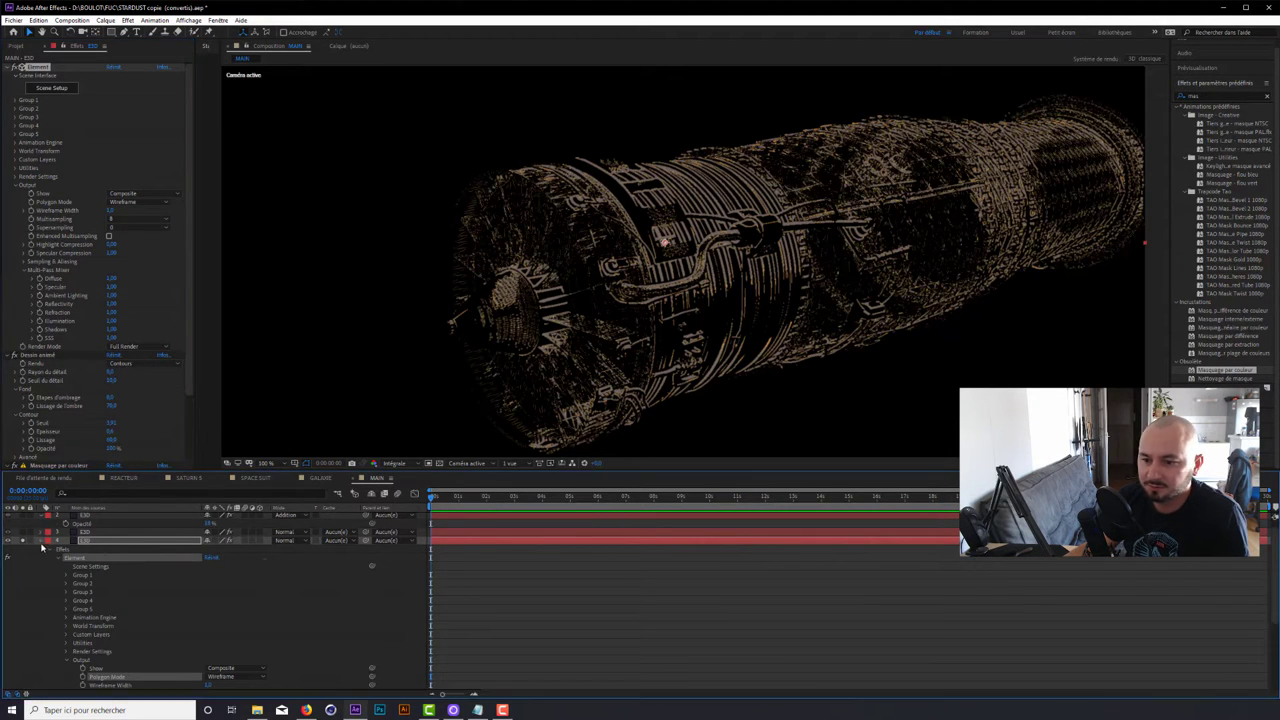
left_click(62, 543)
- Compare the render with Dessin animé off and on, leaving it enabled
scroll(112, 250, "down", 3)
left_click(15, 277)
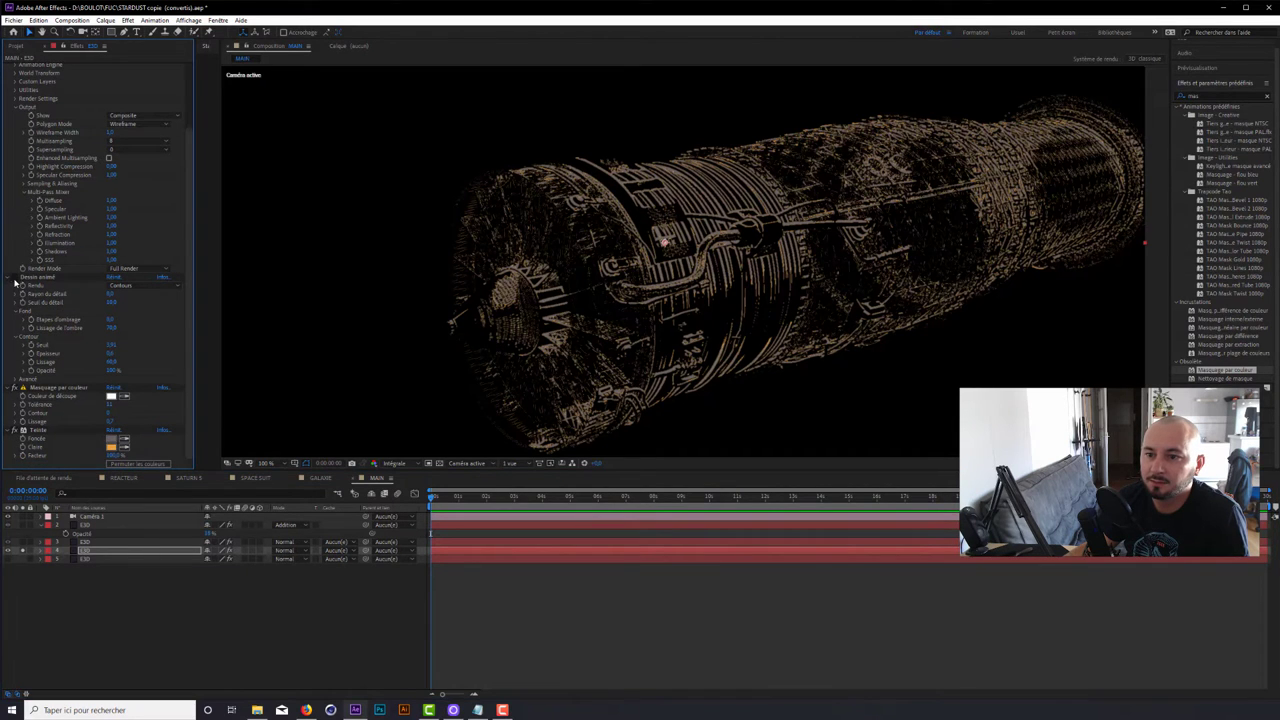
left_click(15, 277)
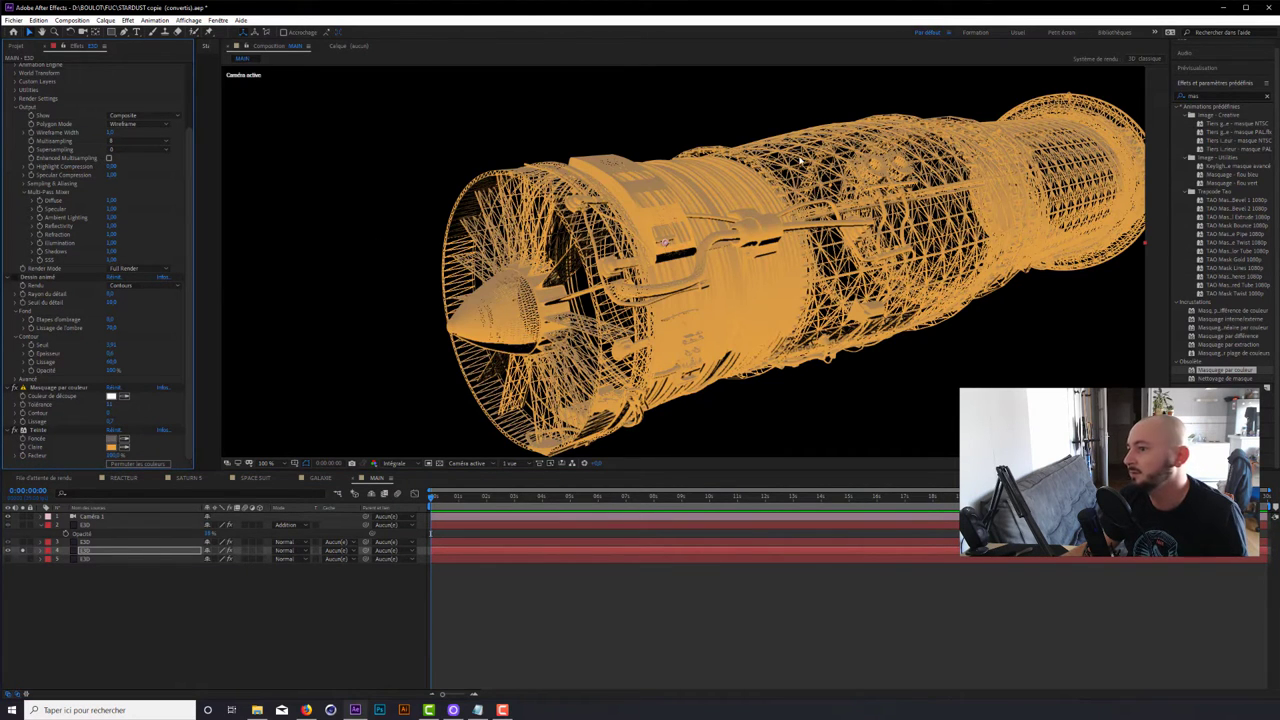
left_click(15, 277)
left_click(15, 277)
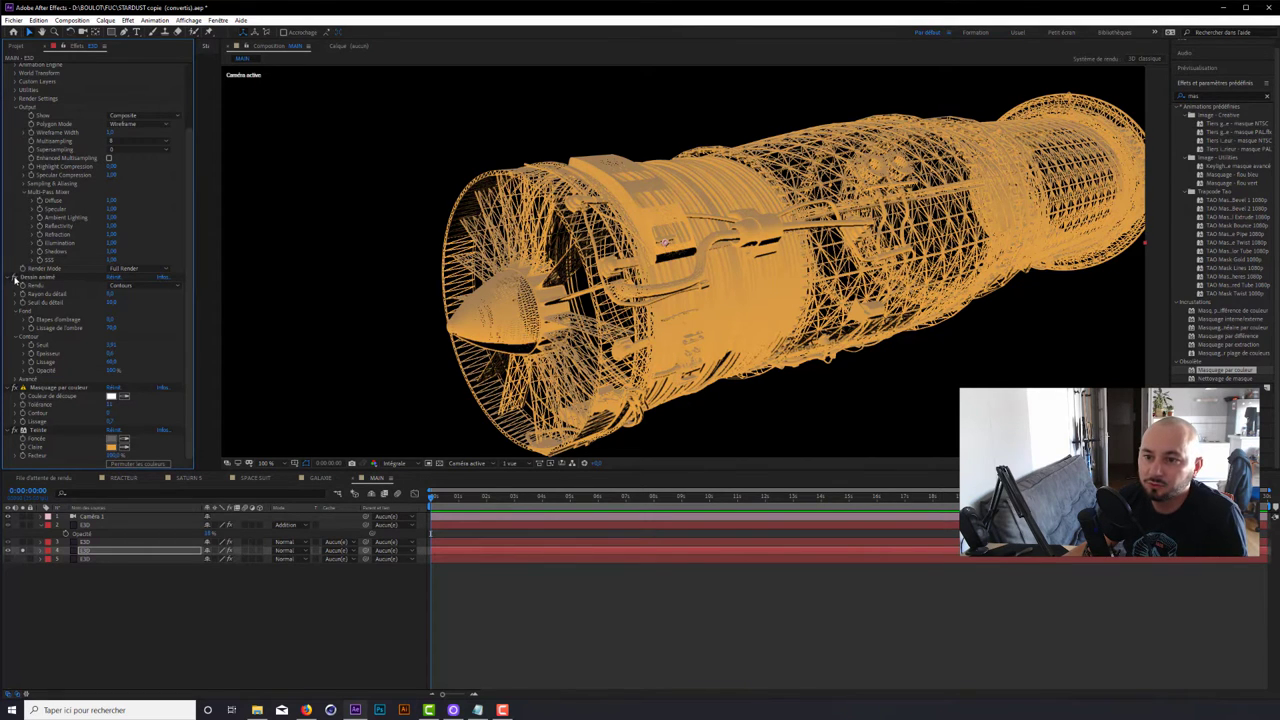
left_click(15, 277)
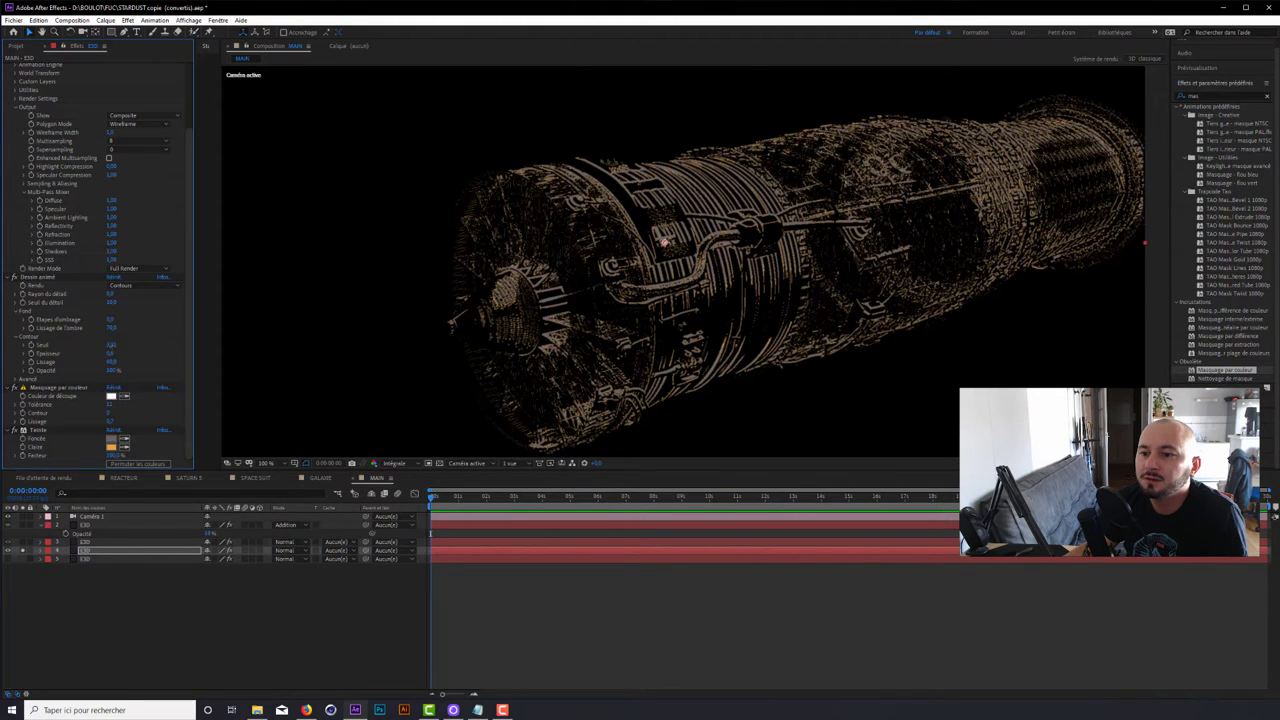
left_click(38, 276)
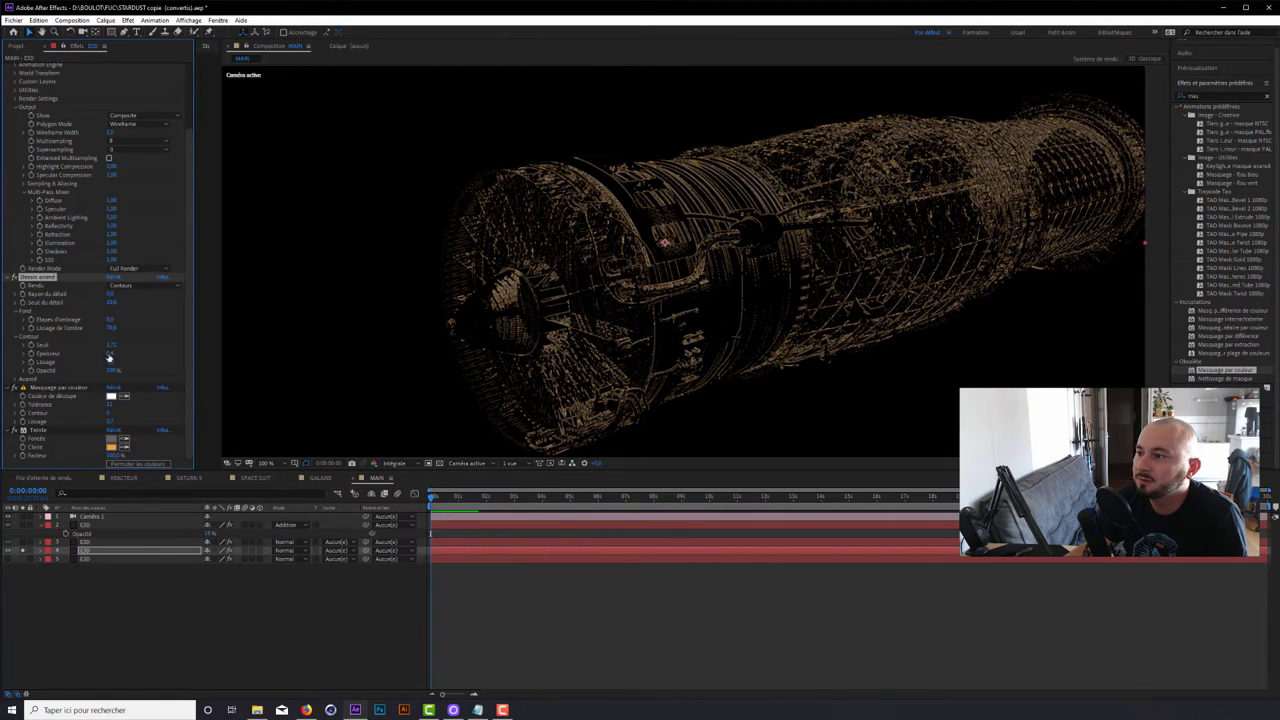
- Unsolo layer 4 and solo layer 2, the additive E3D copy
left_click(23, 550)
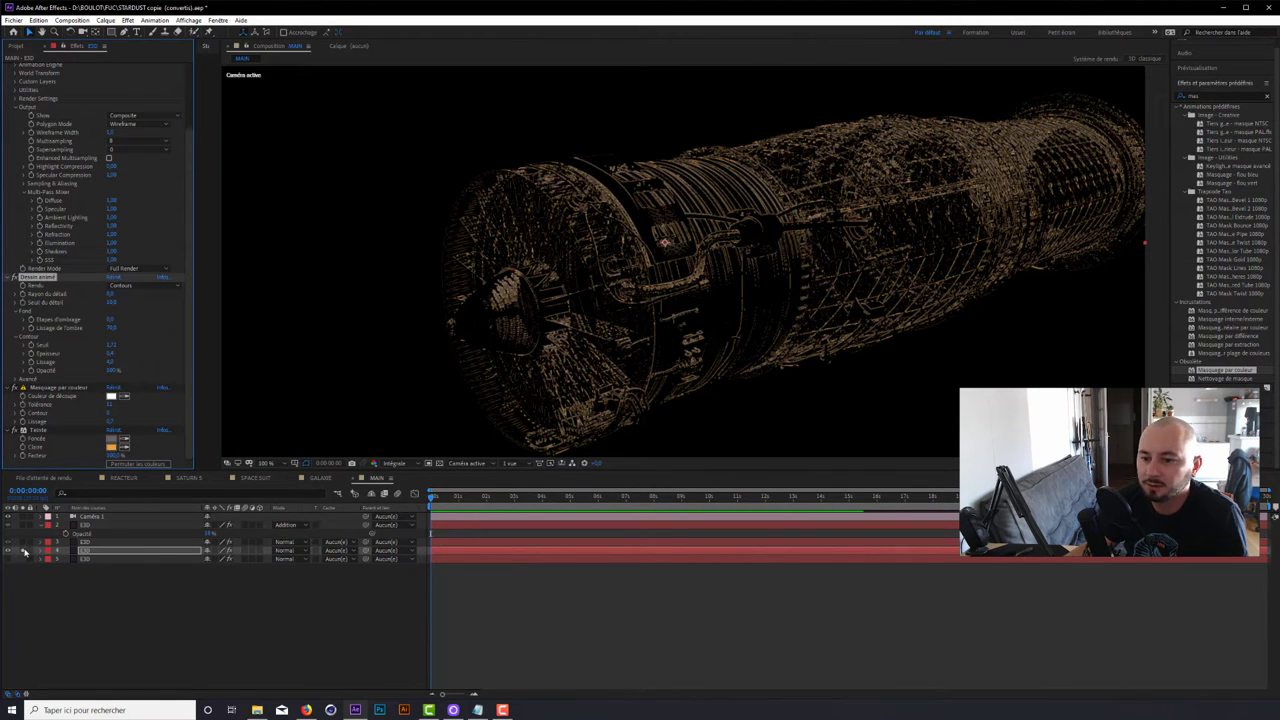
left_click(128, 542)
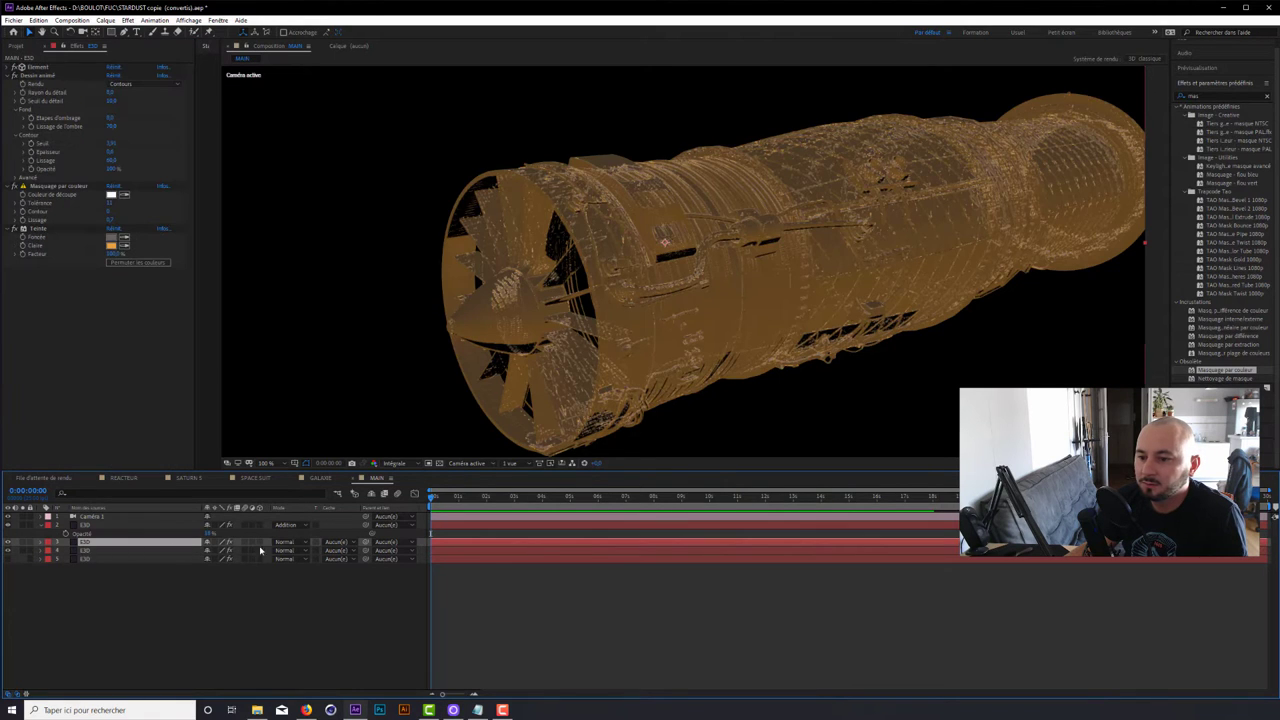
left_click(128, 526)
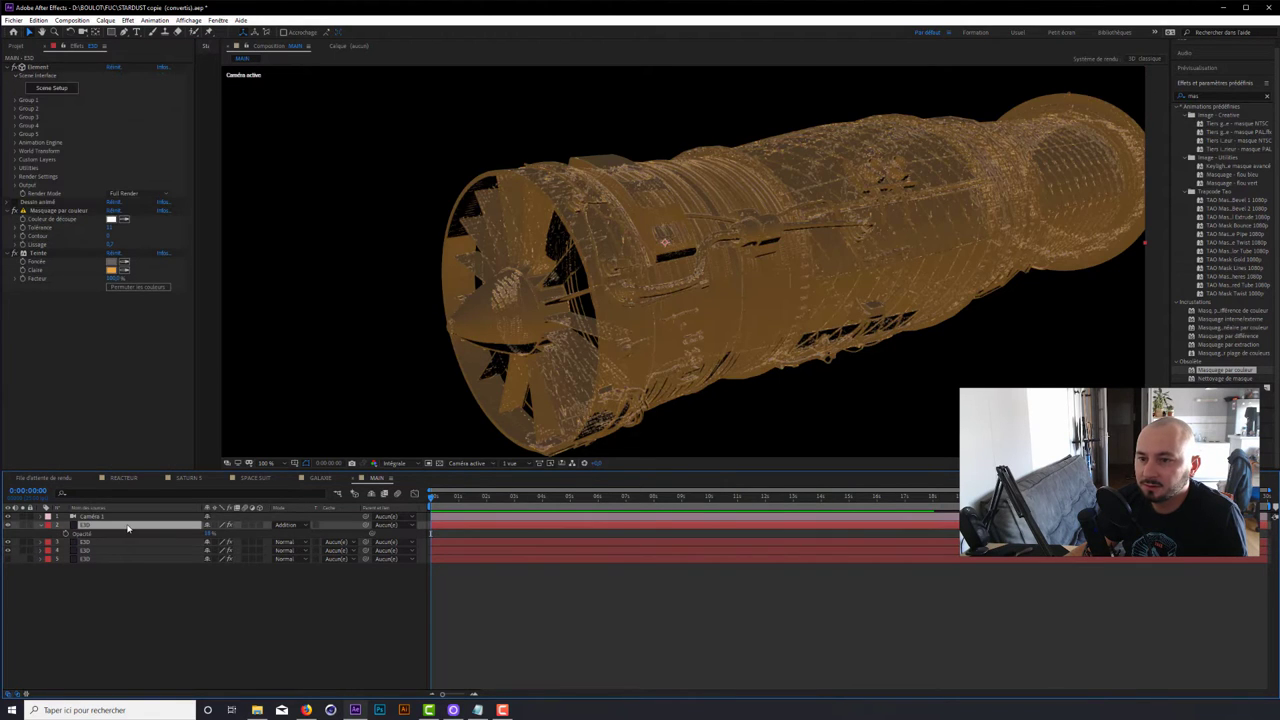
left_click(24, 525)
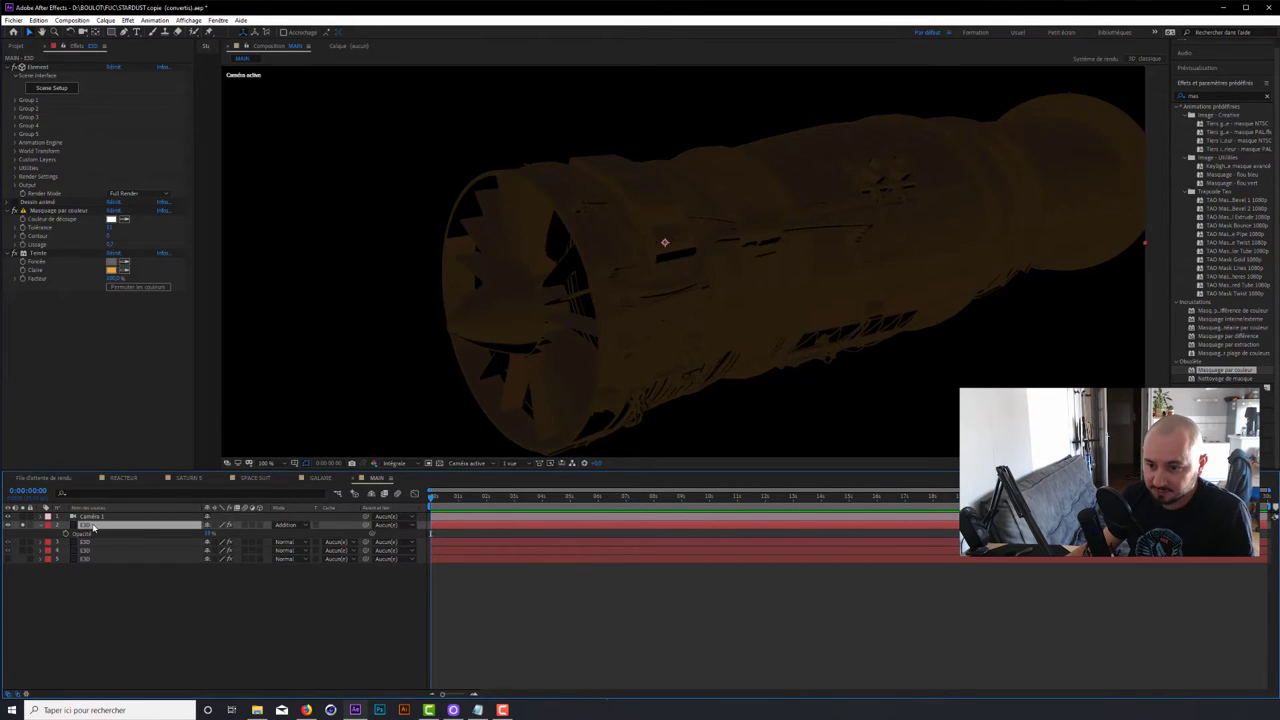
- Rename layer 2 with a new E3D name, starting from 'E3D FUSEE'
key("Return")
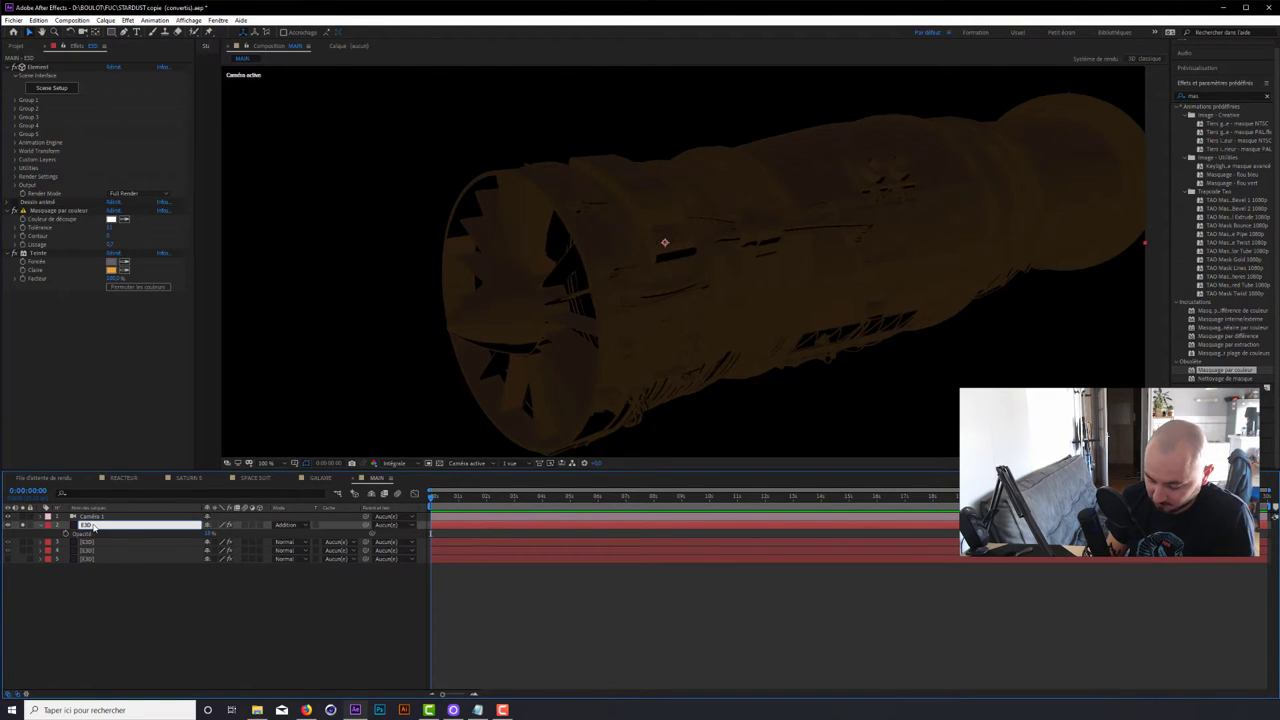
type("E3D FUSEE")
key("BackSpace")
key("BackSpace")
key("BackSpace")
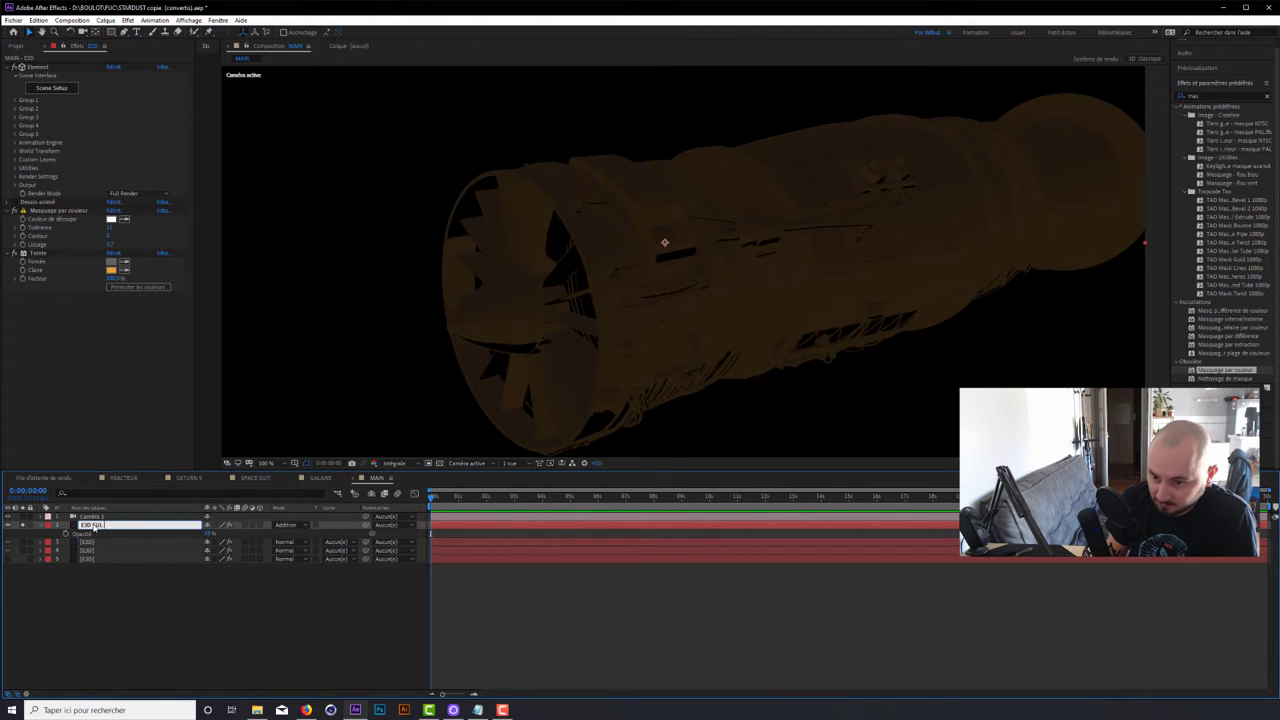
left_click(100, 600)
- Rename layer 3 to POINTS and turn off its solo
left_click(23, 525)
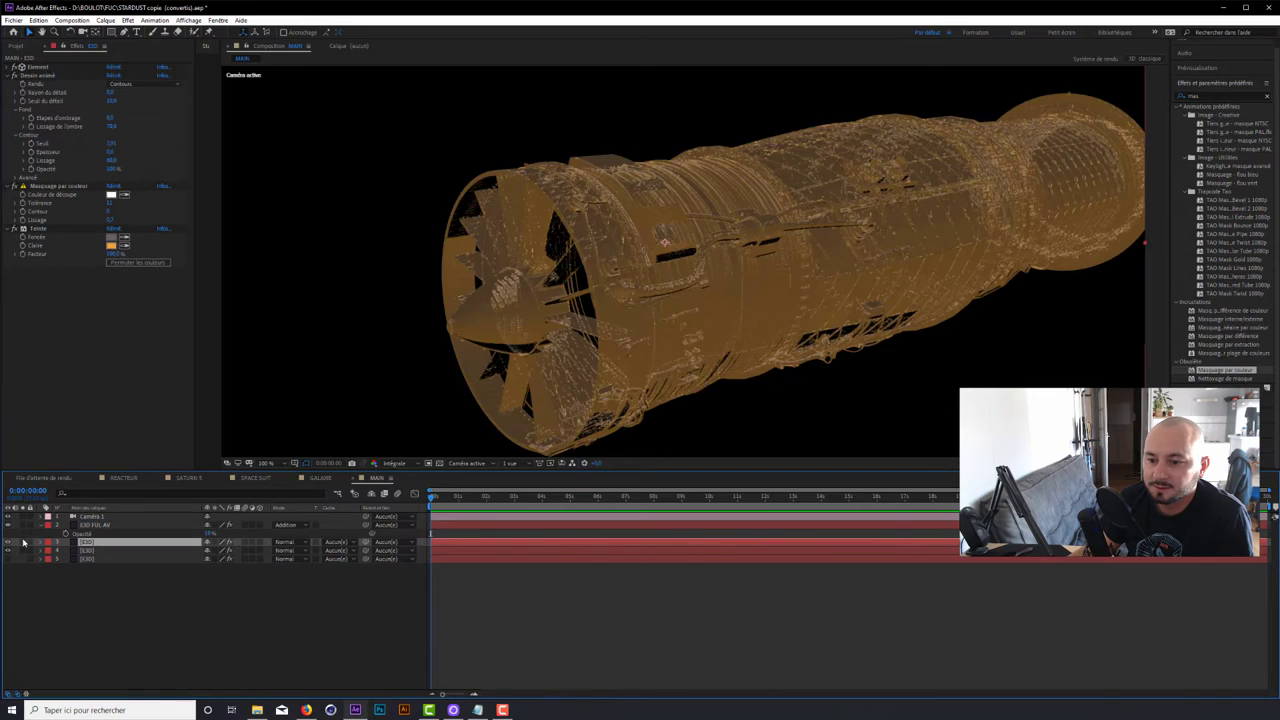
left_click(23, 542)
key("Return")
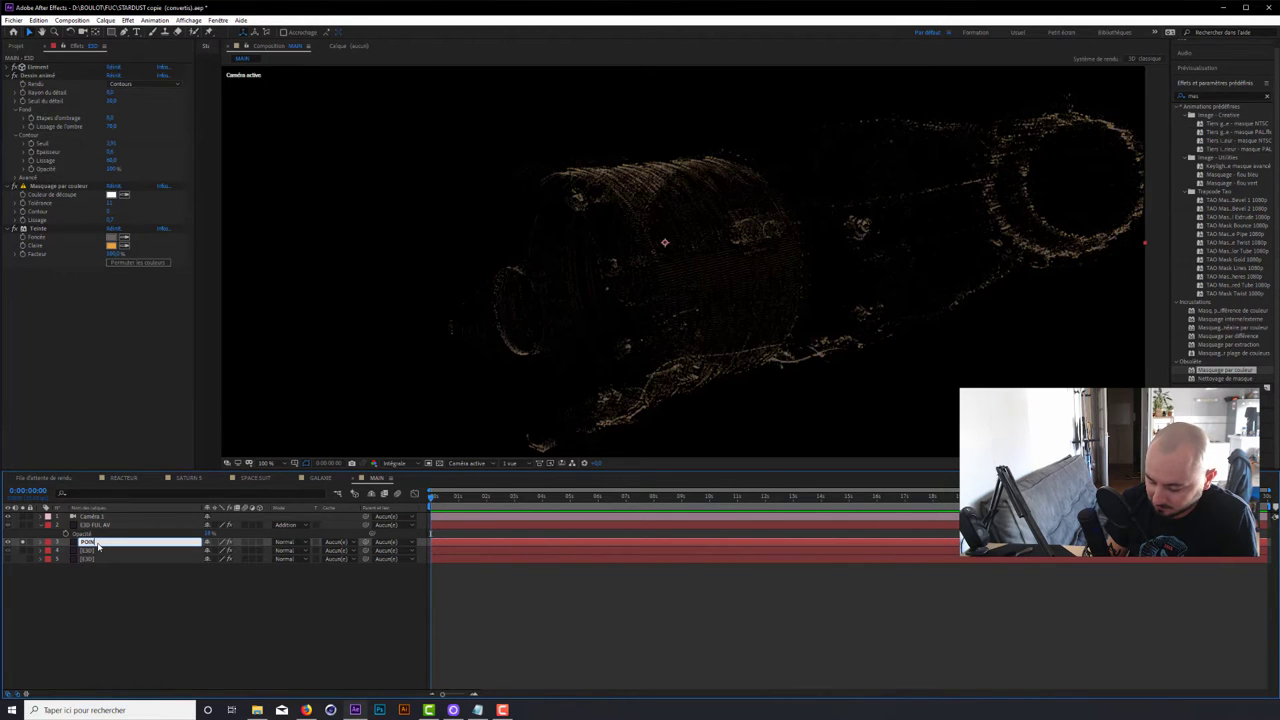
key("Return")
left_click(23, 550)
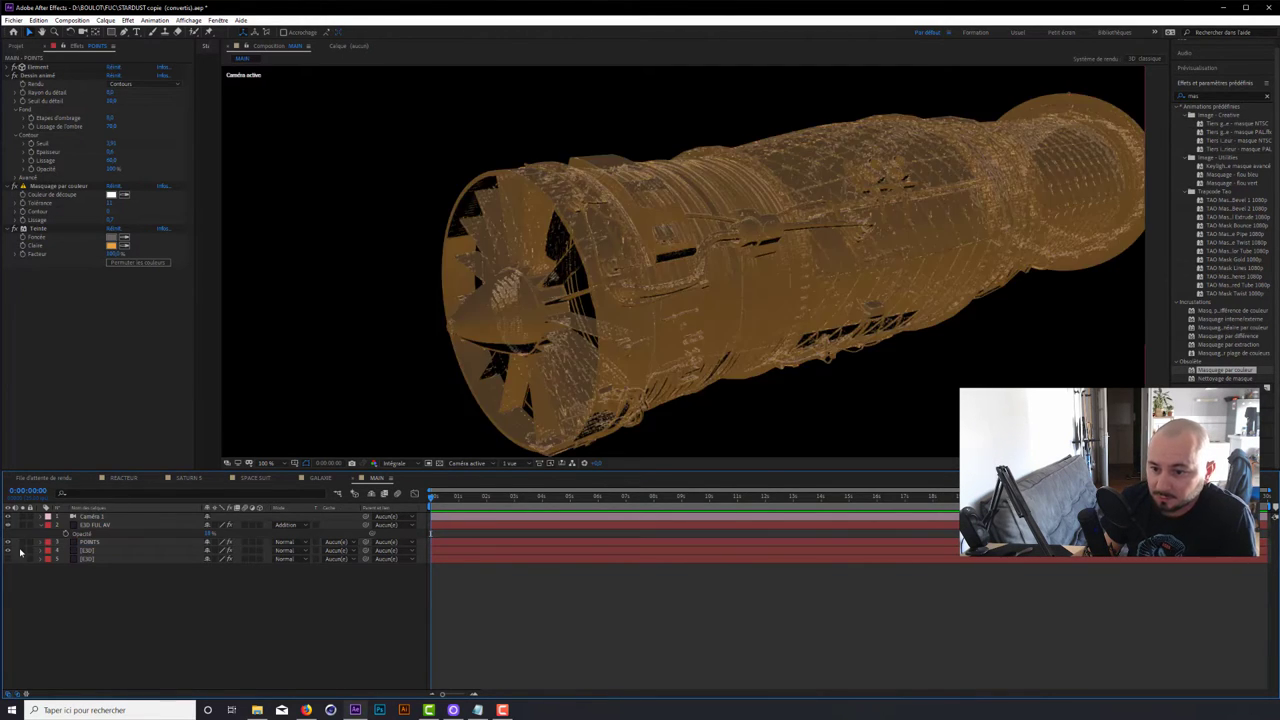
- Rename layer 4 to WIREFRAME
left_click(99, 552)
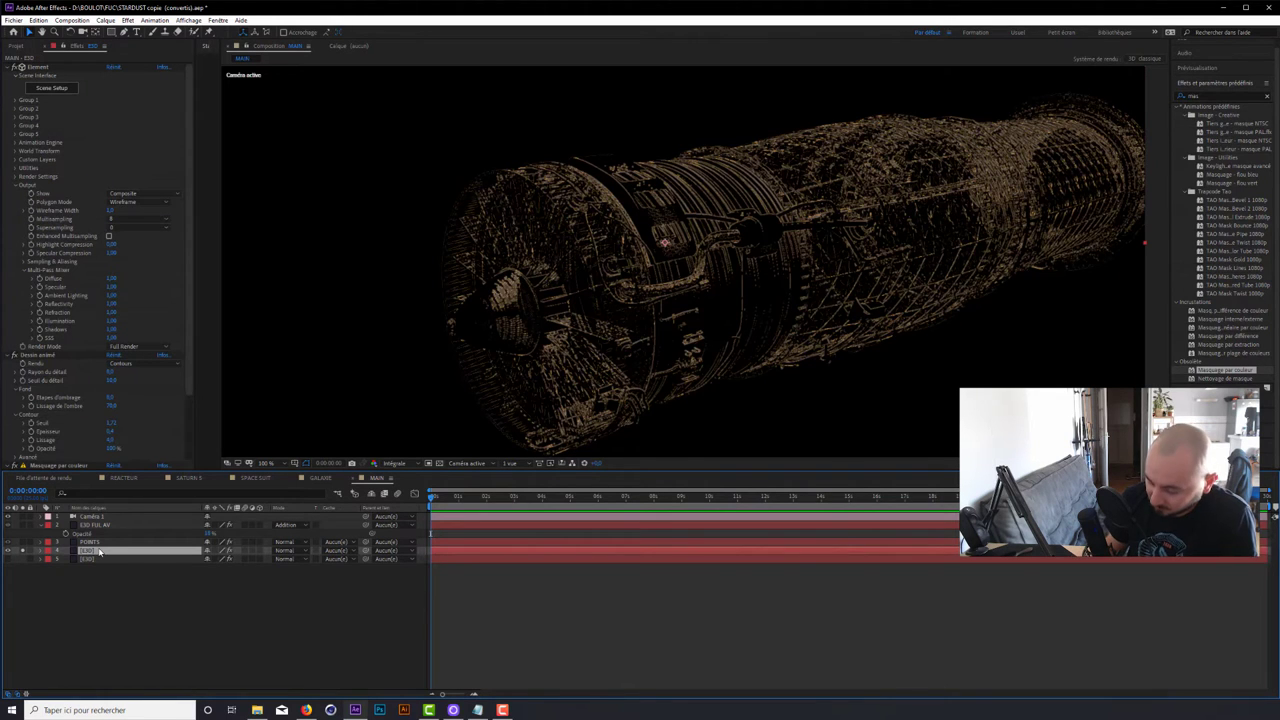
key("Return")
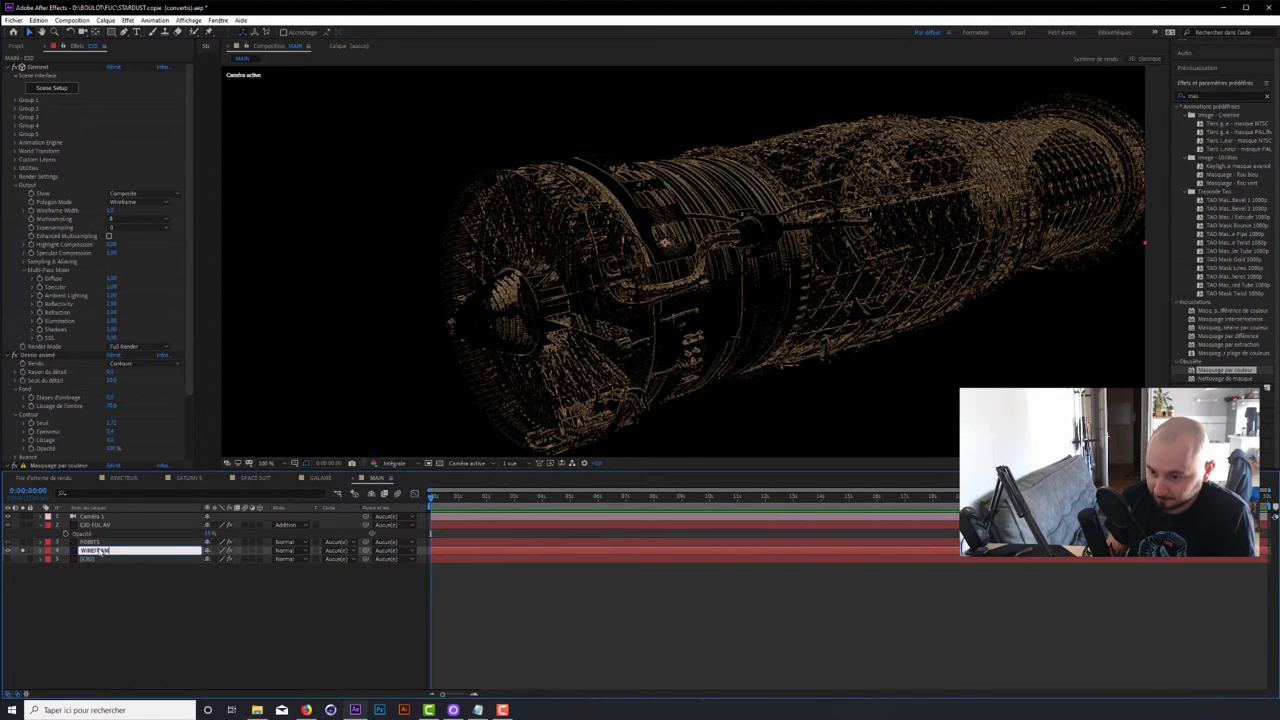
key("Return")
left_click(24, 552)
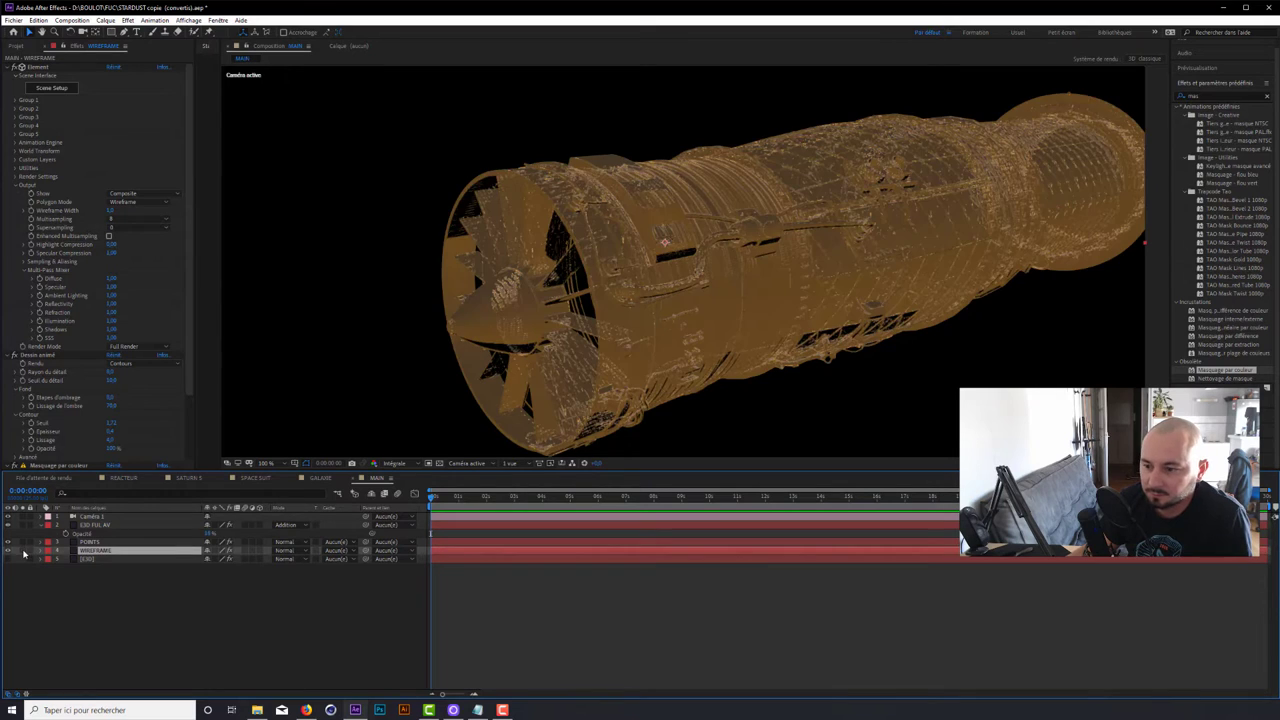
left_click(58, 595)
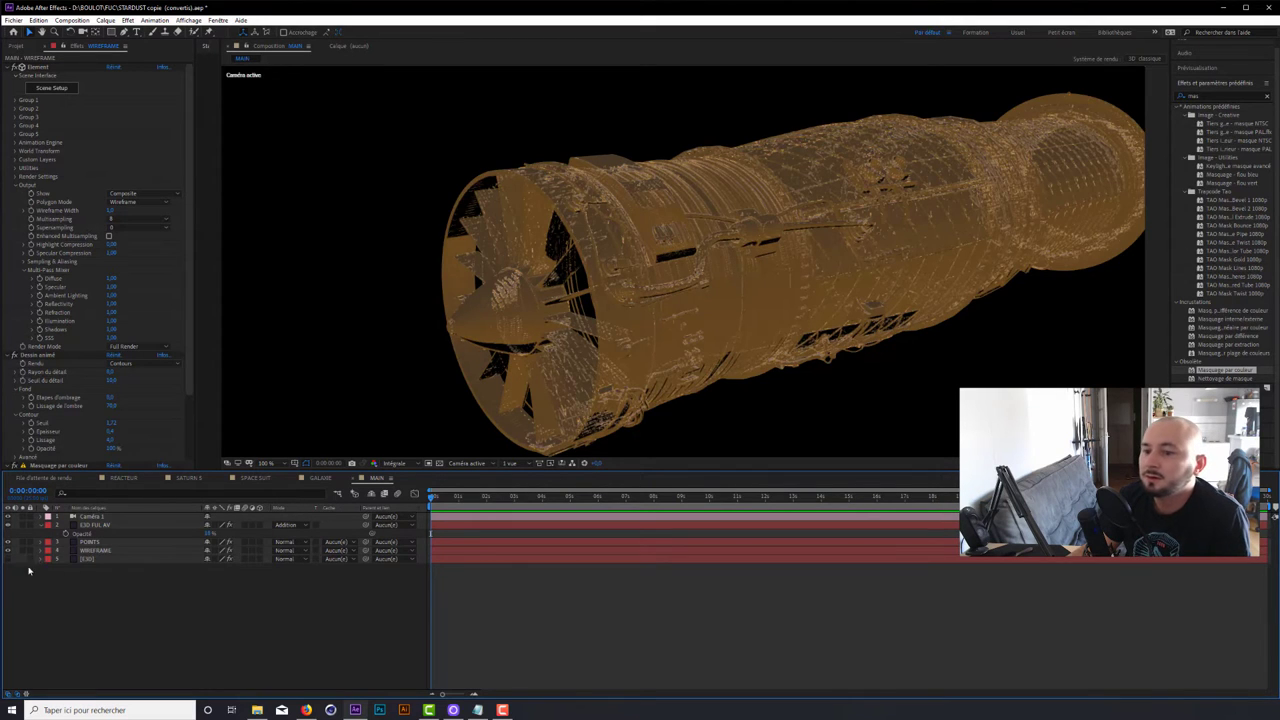
- Rename the fifth layer to FULL AR
left_click(8, 559)
left_click(113, 563)
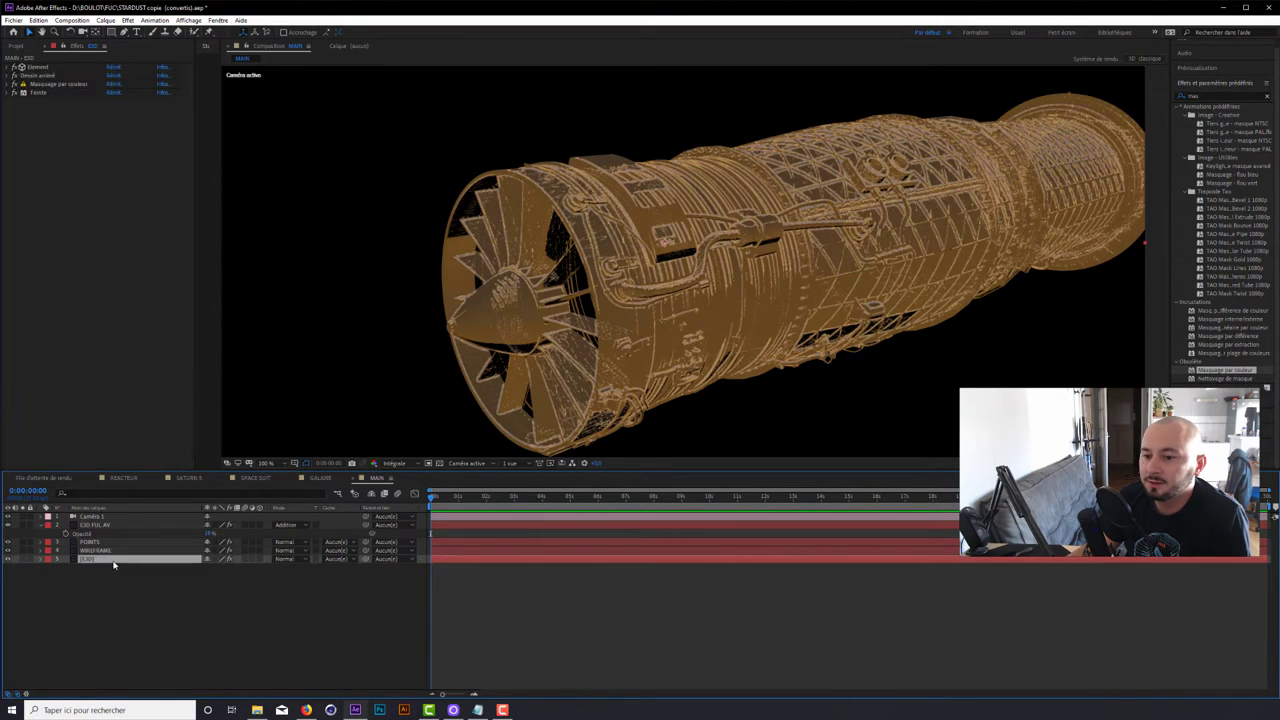
key("Return")
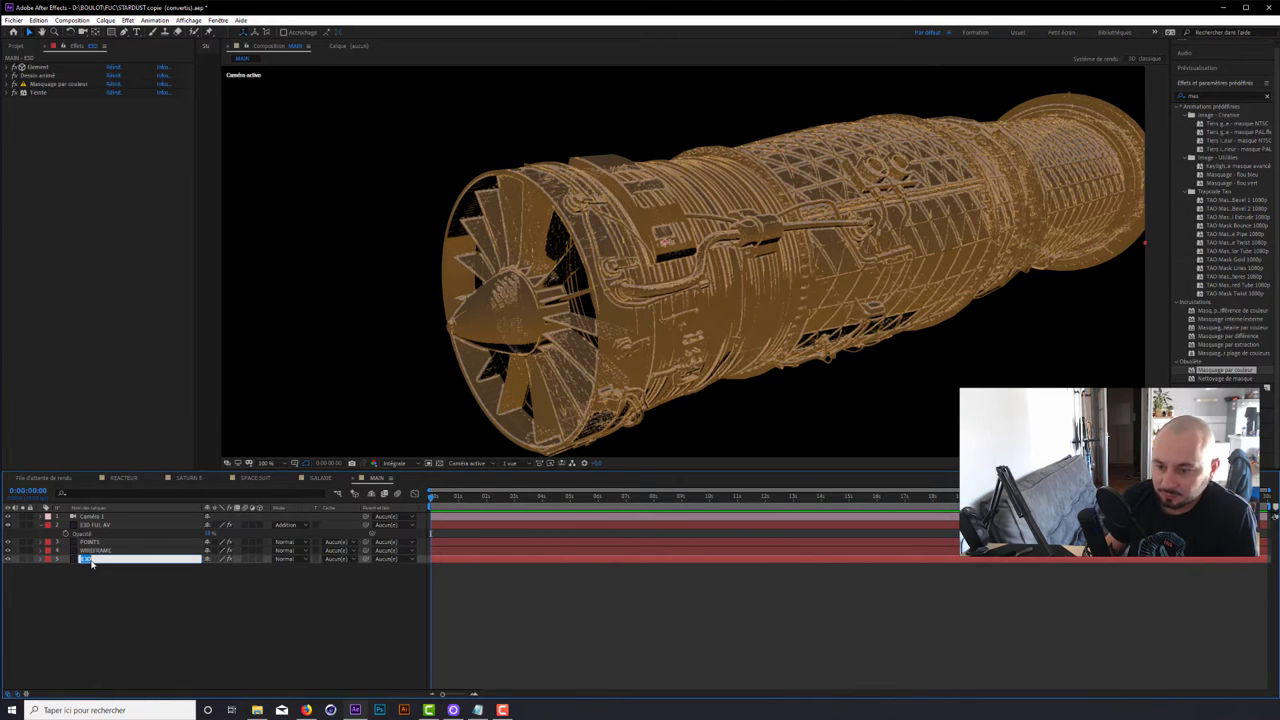
type("FULL AR")
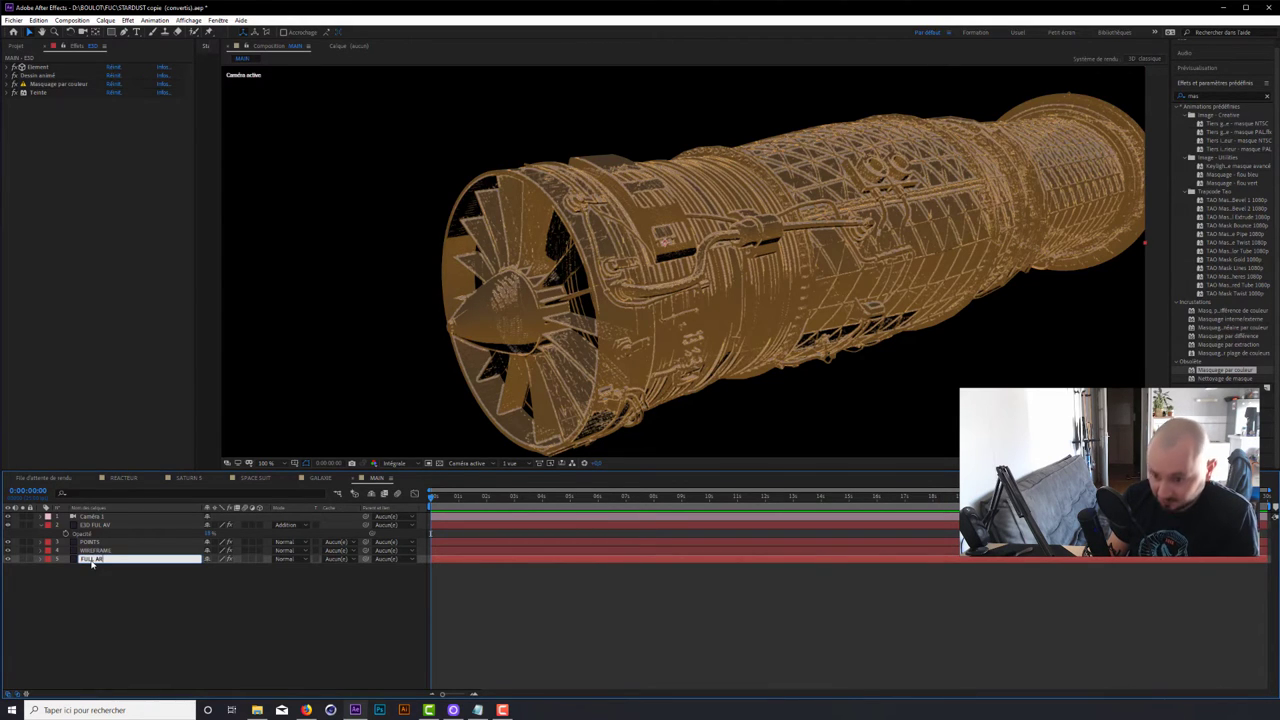
key("Return")
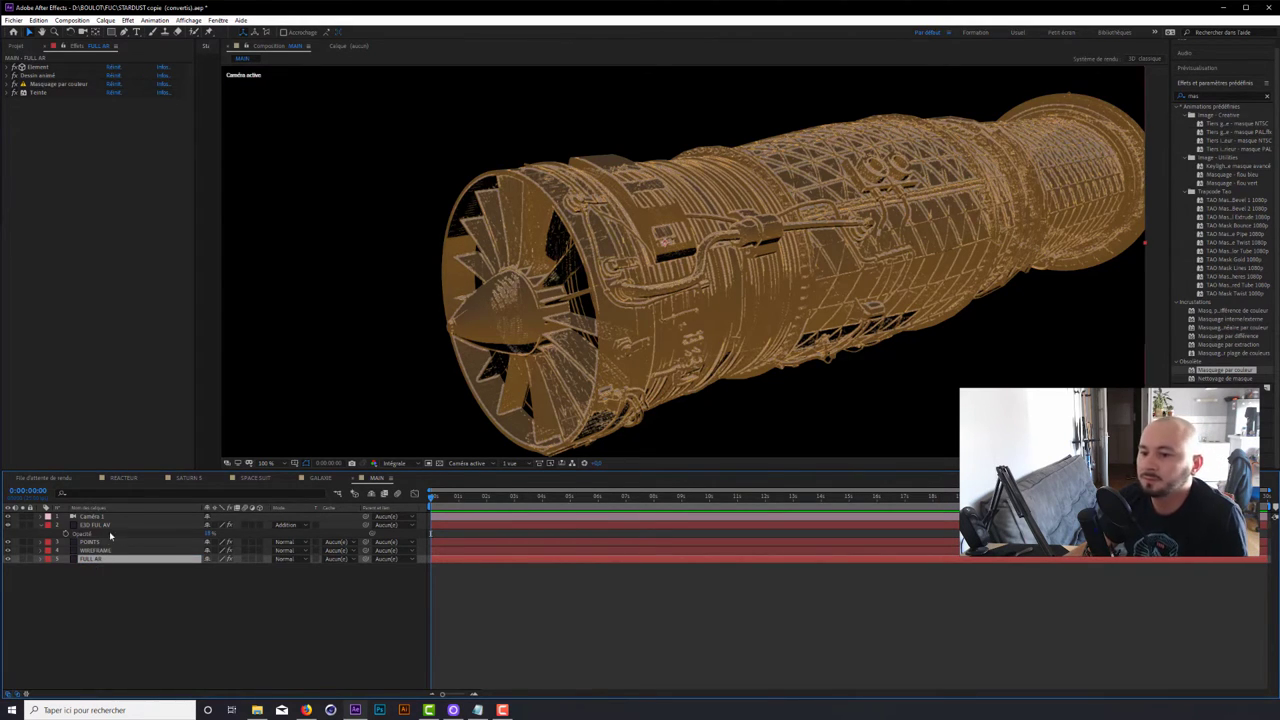
left_click(95, 551)
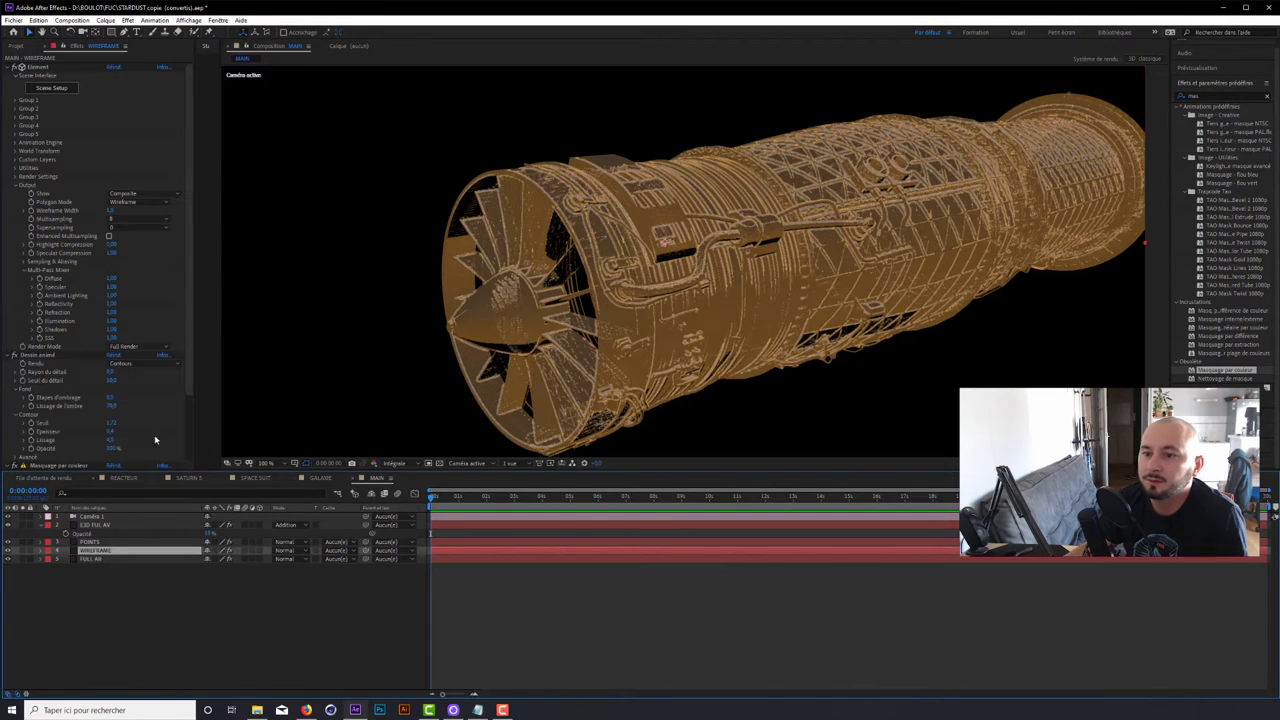
- Select the E3D FUL AV layer and open Element 3D Scene Setup for its Plane_Engine model
left_click(14, 67)
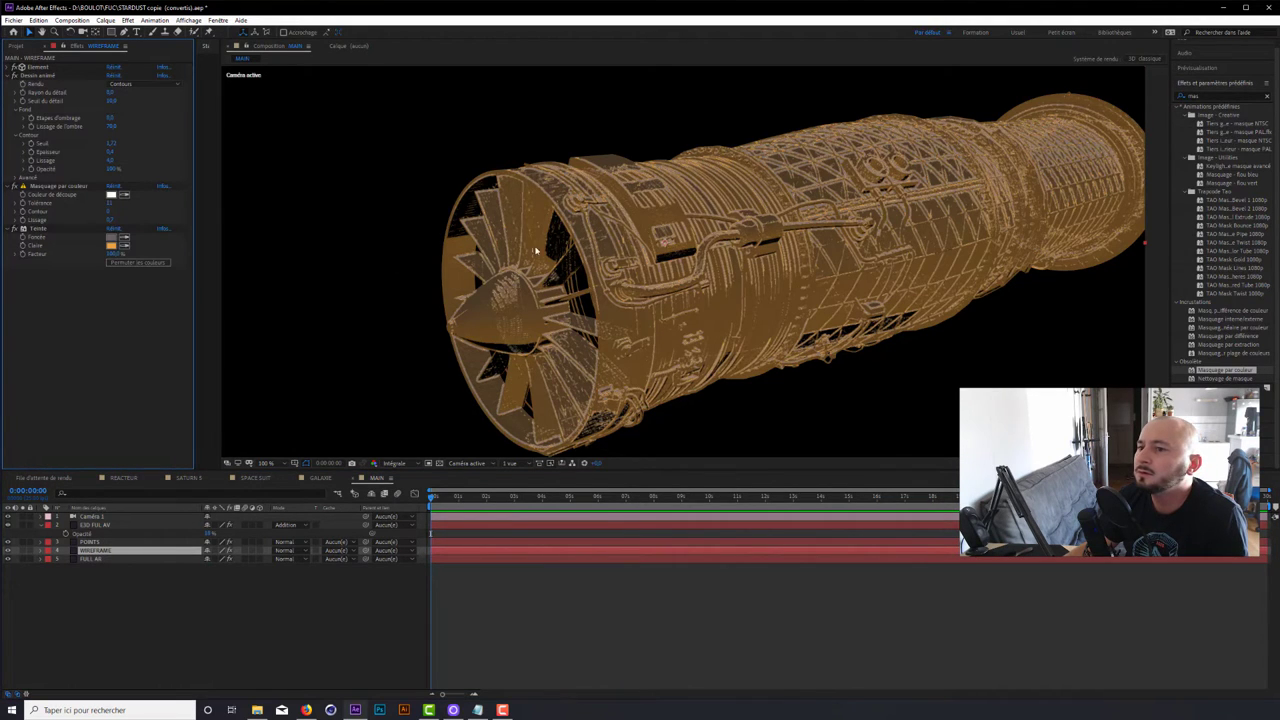
left_click(42, 525)
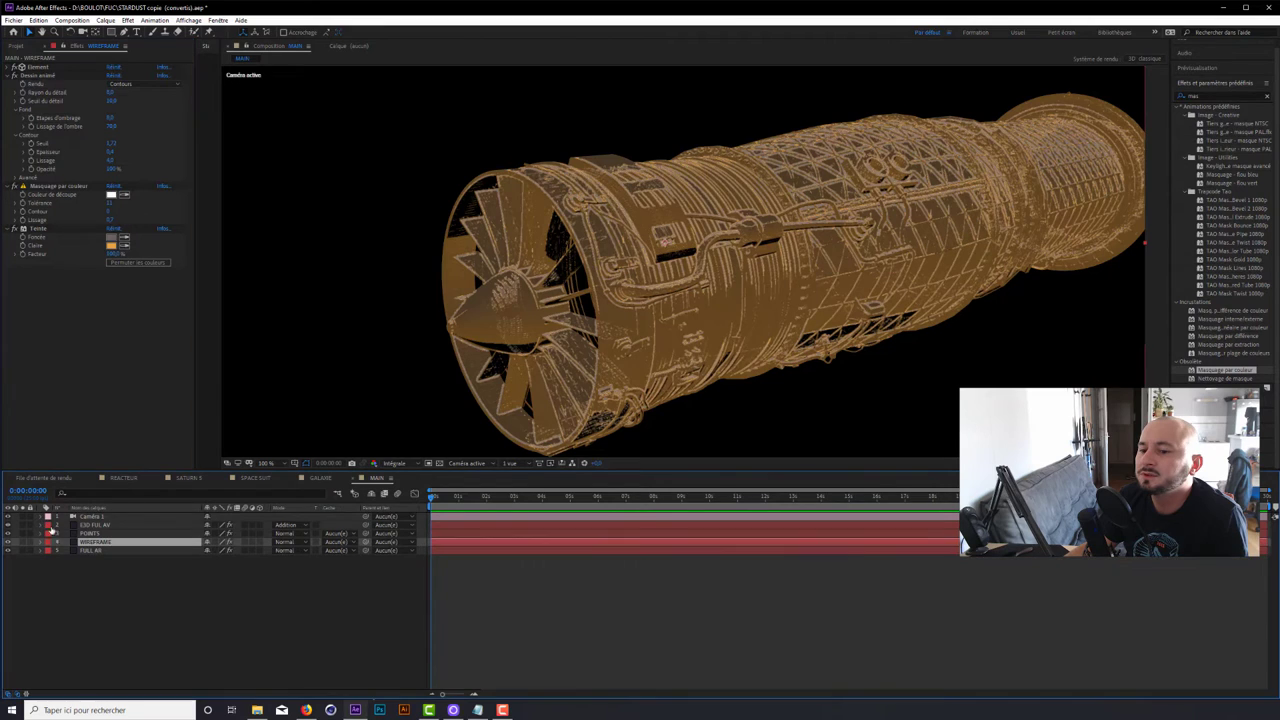
left_click(110, 526)
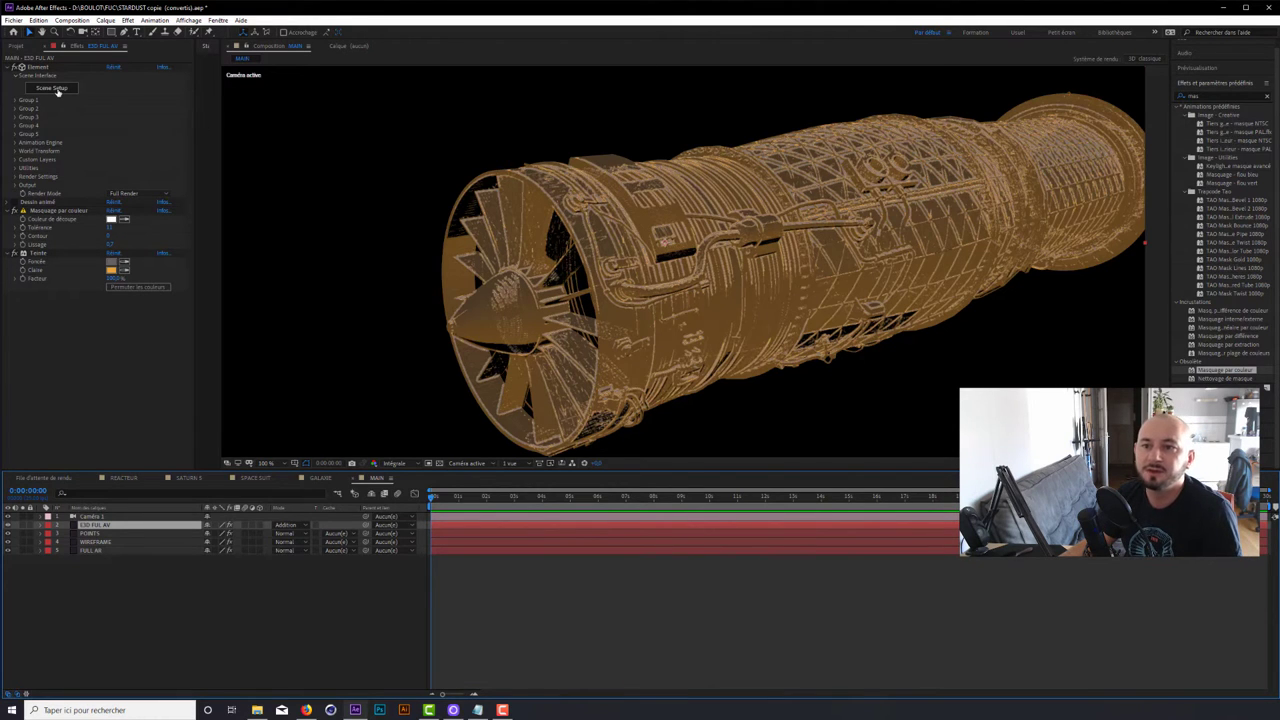
left_click(57, 90)
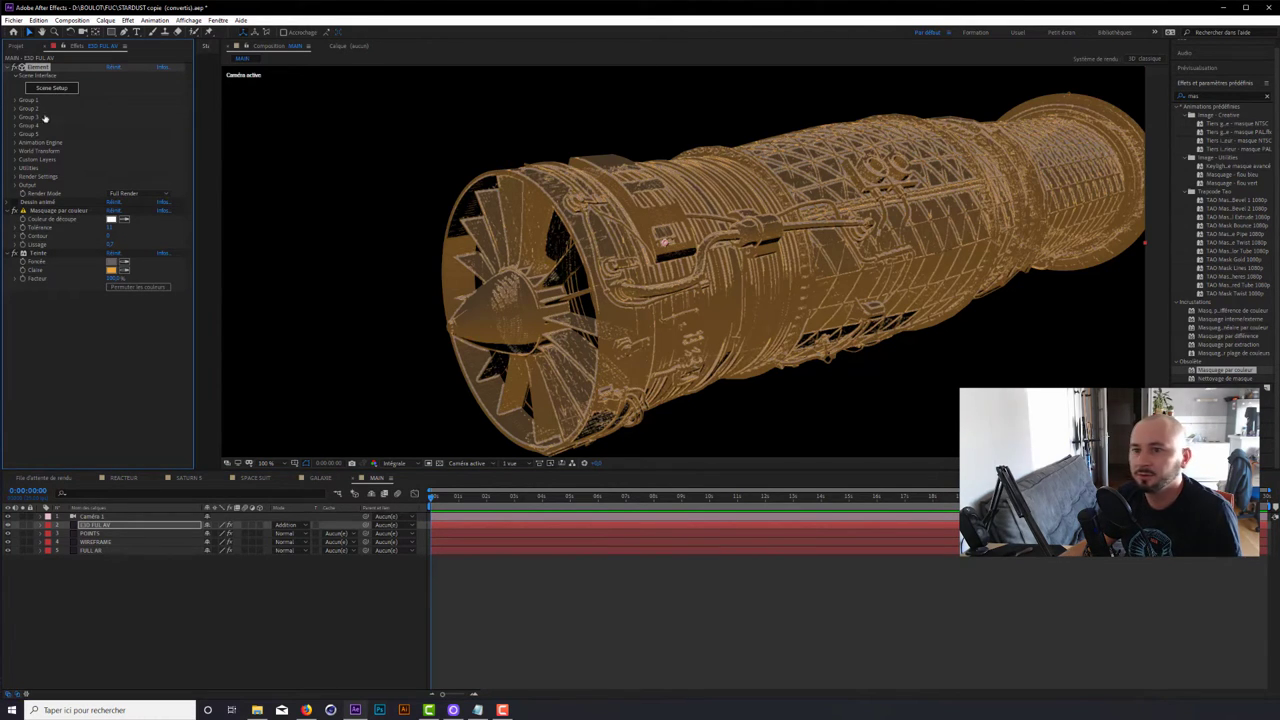
left_click(51, 90)
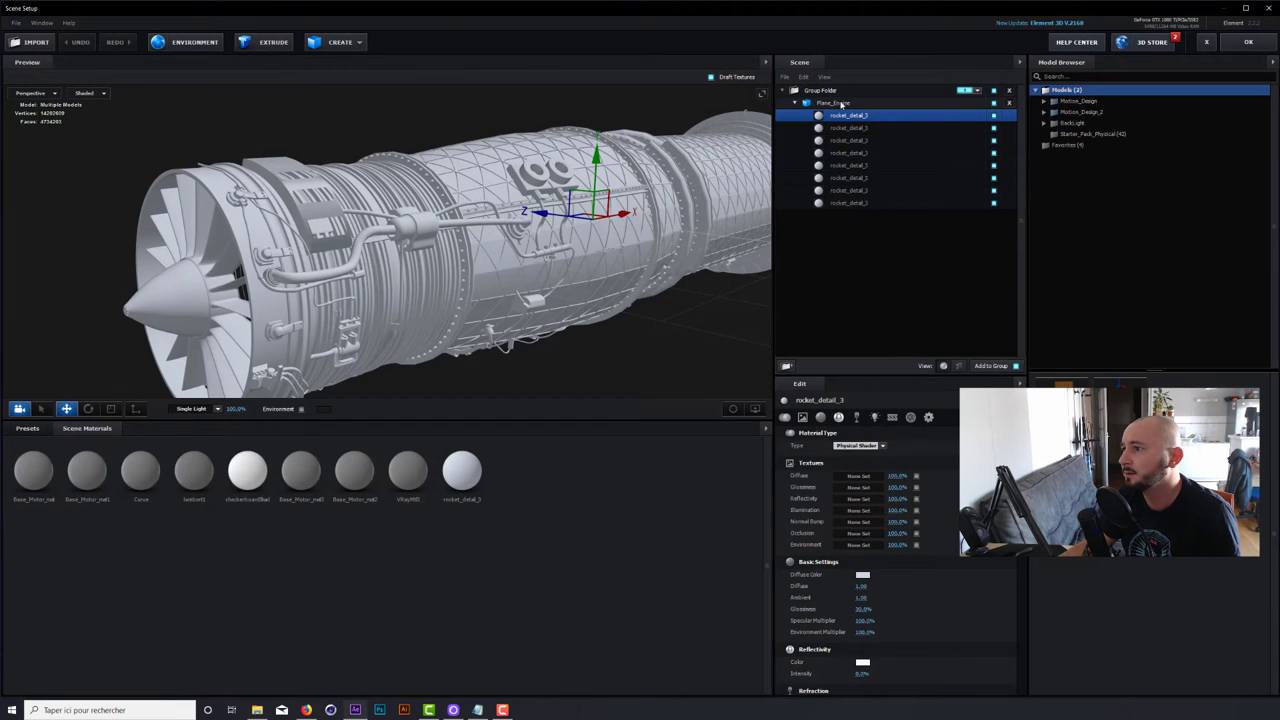
- Enable Draw Backfaces on Plane_Engine's rocket_detail_3 material and apply with OK
left_click(834, 103)
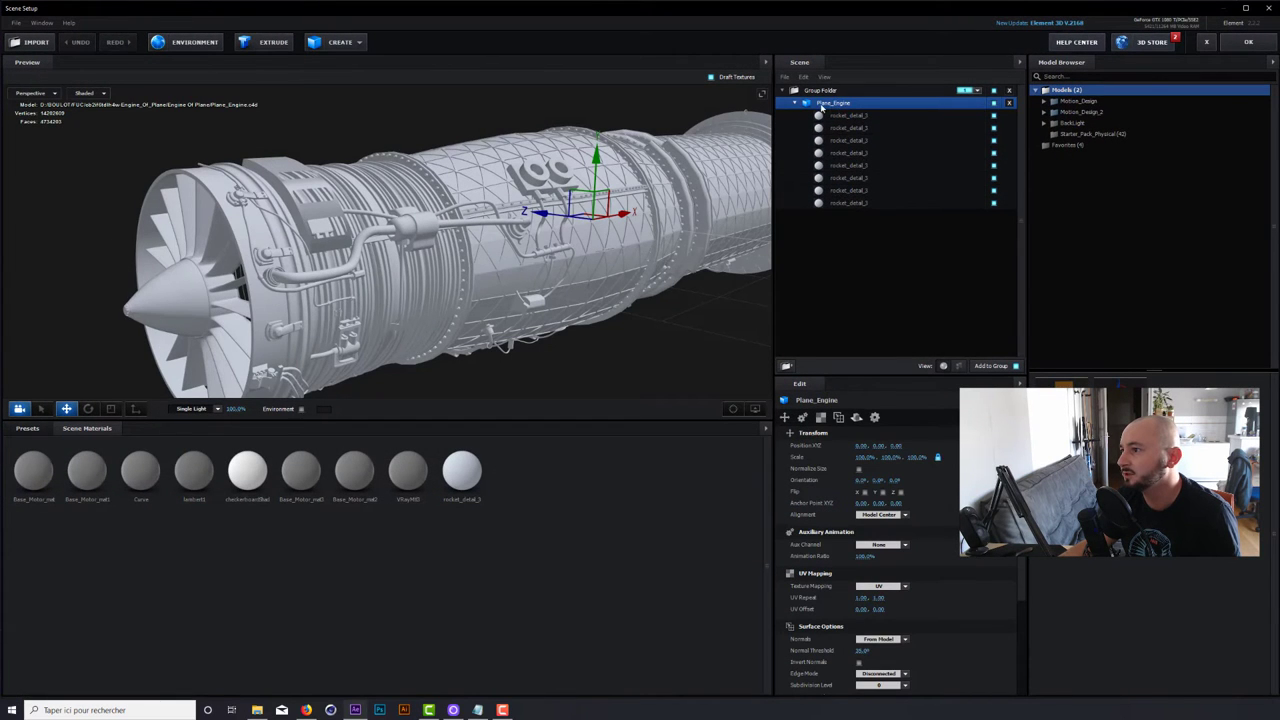
scroll(880, 540, "down", 3)
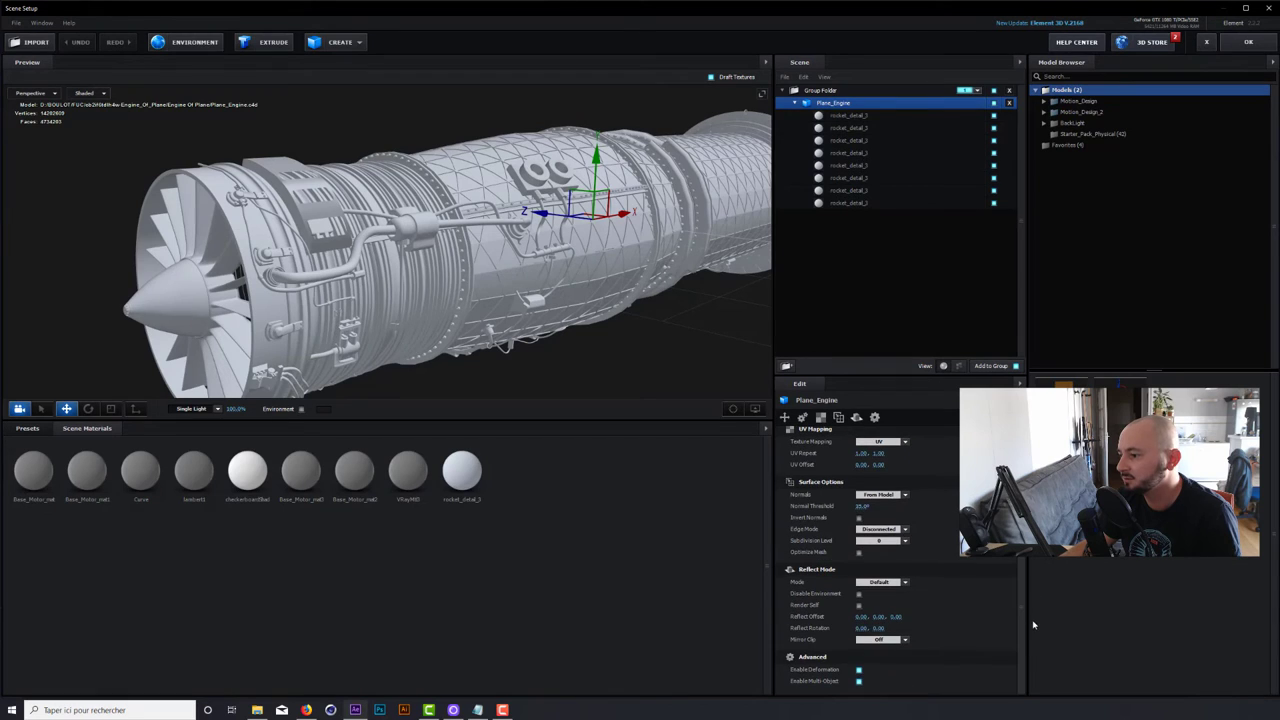
left_click(853, 116)
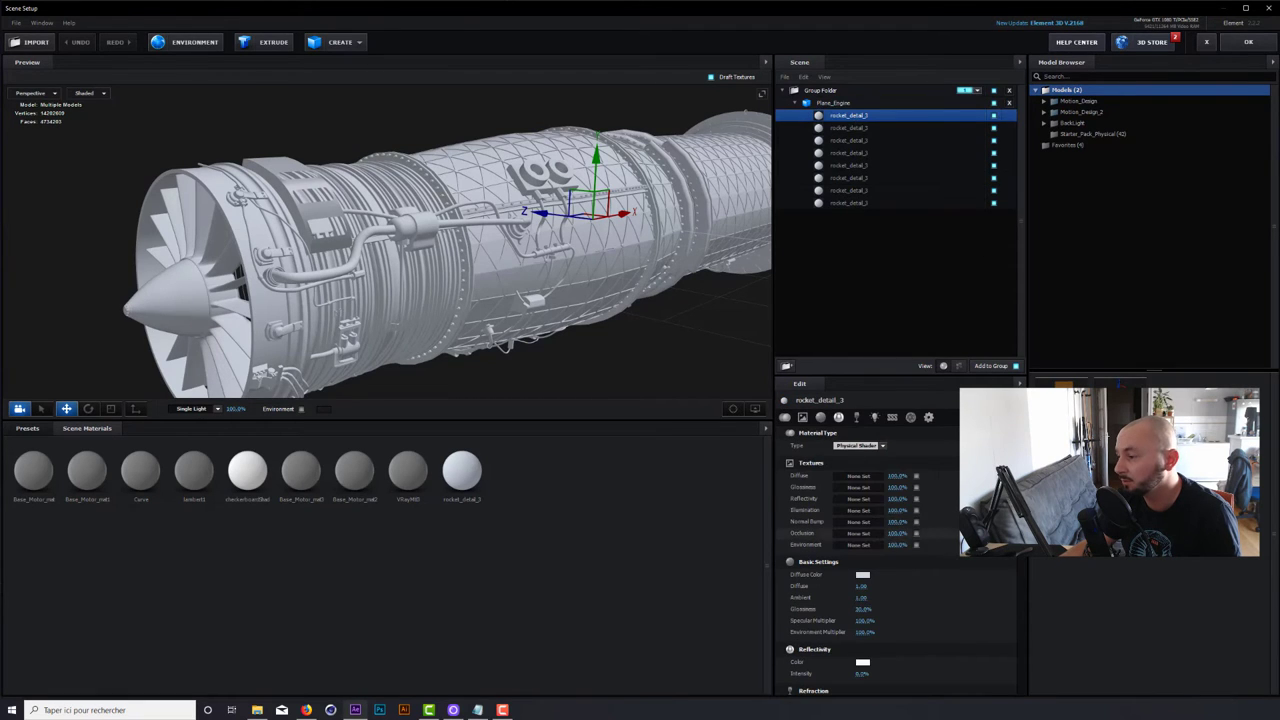
scroll(860, 600, "down", 5)
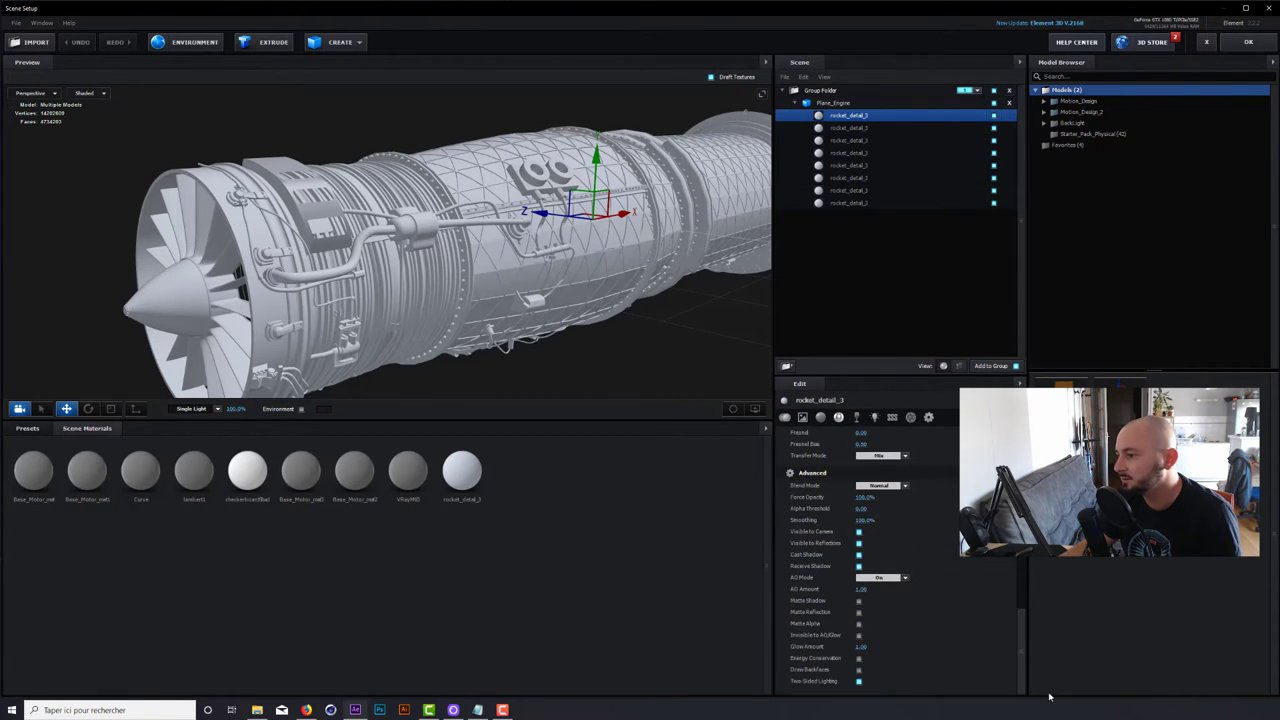
left_click(858, 669)
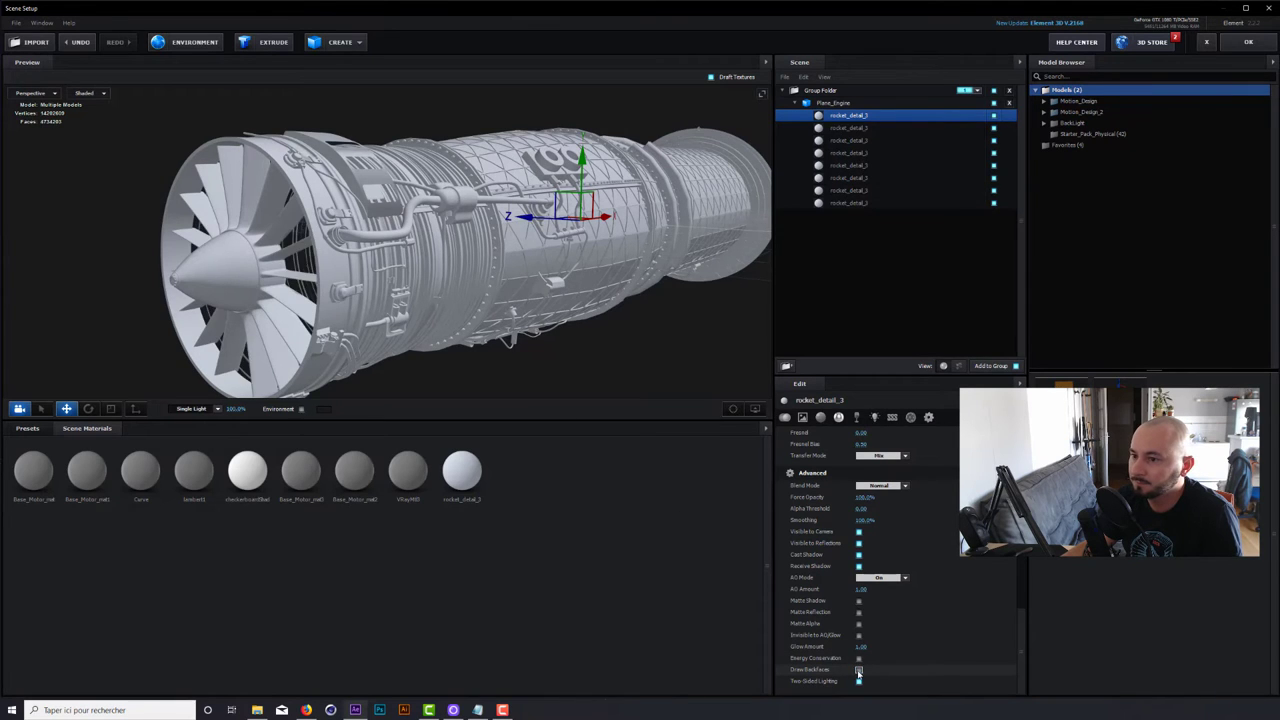
left_click(1245, 46)
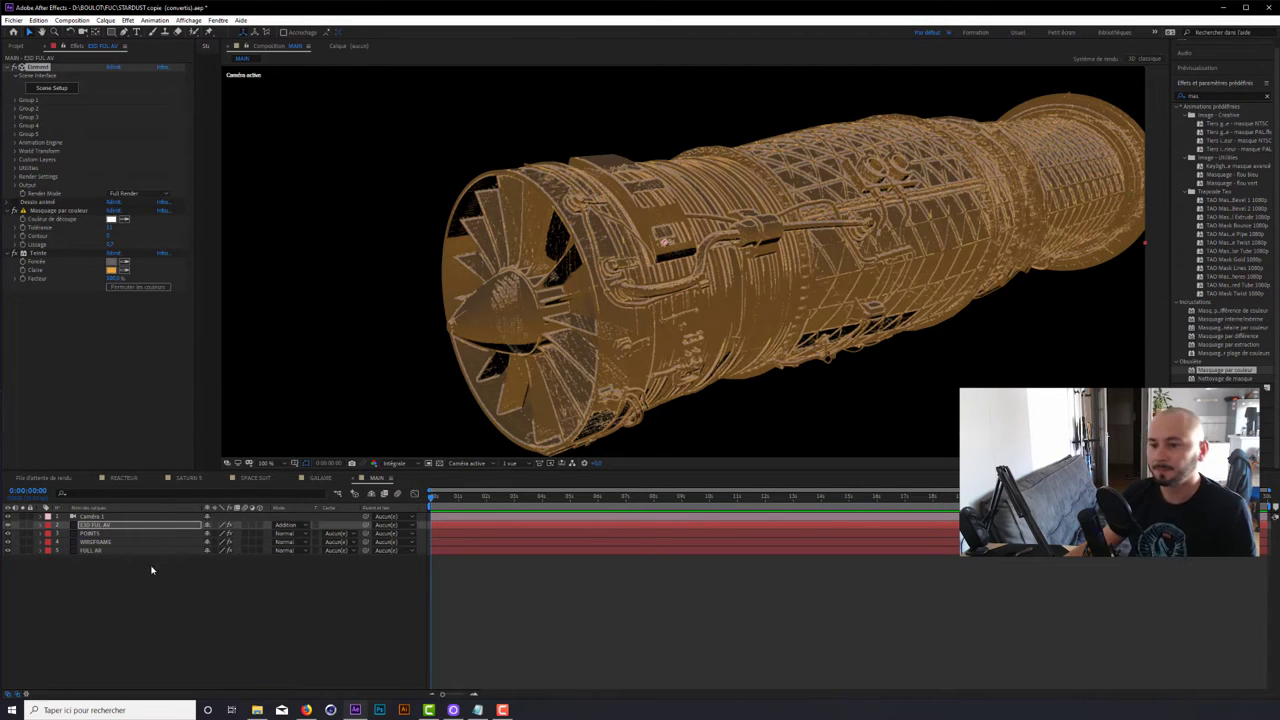
- Zoom the viewer out to 50% and select the four engine layers 2 through 5
left_click(100, 541)
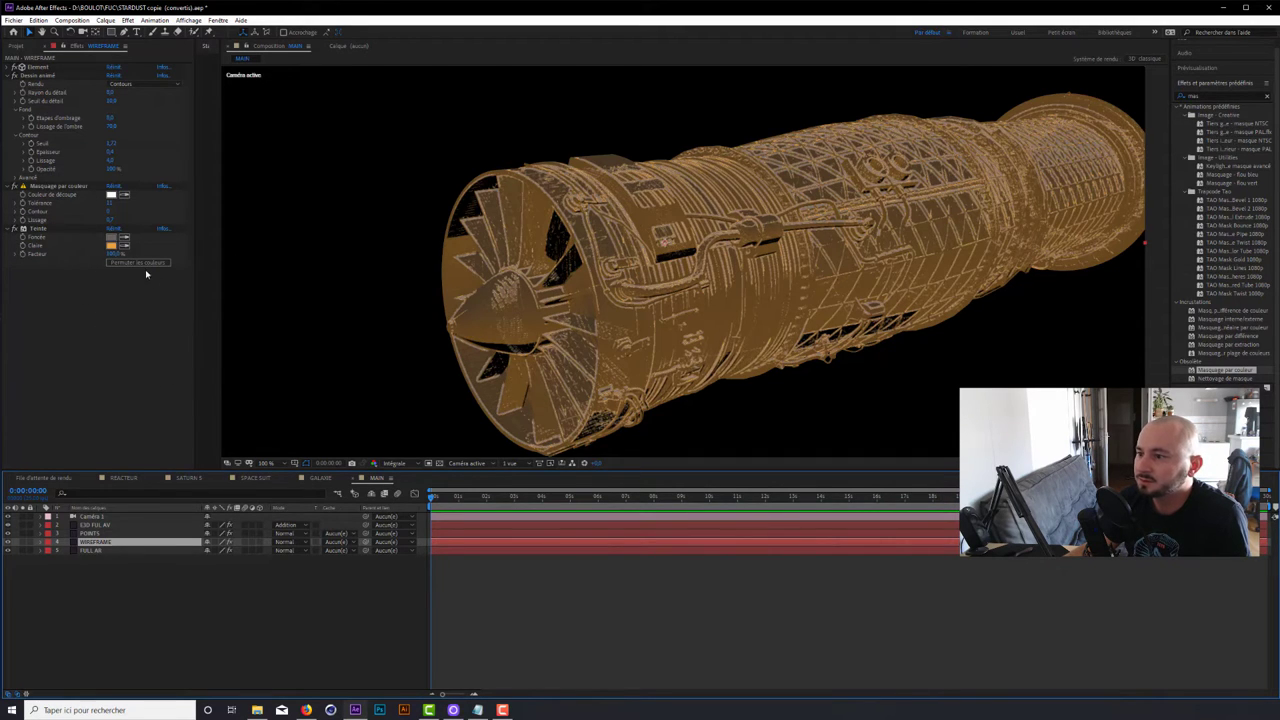
left_click_drag(108, 568, 150, 522)
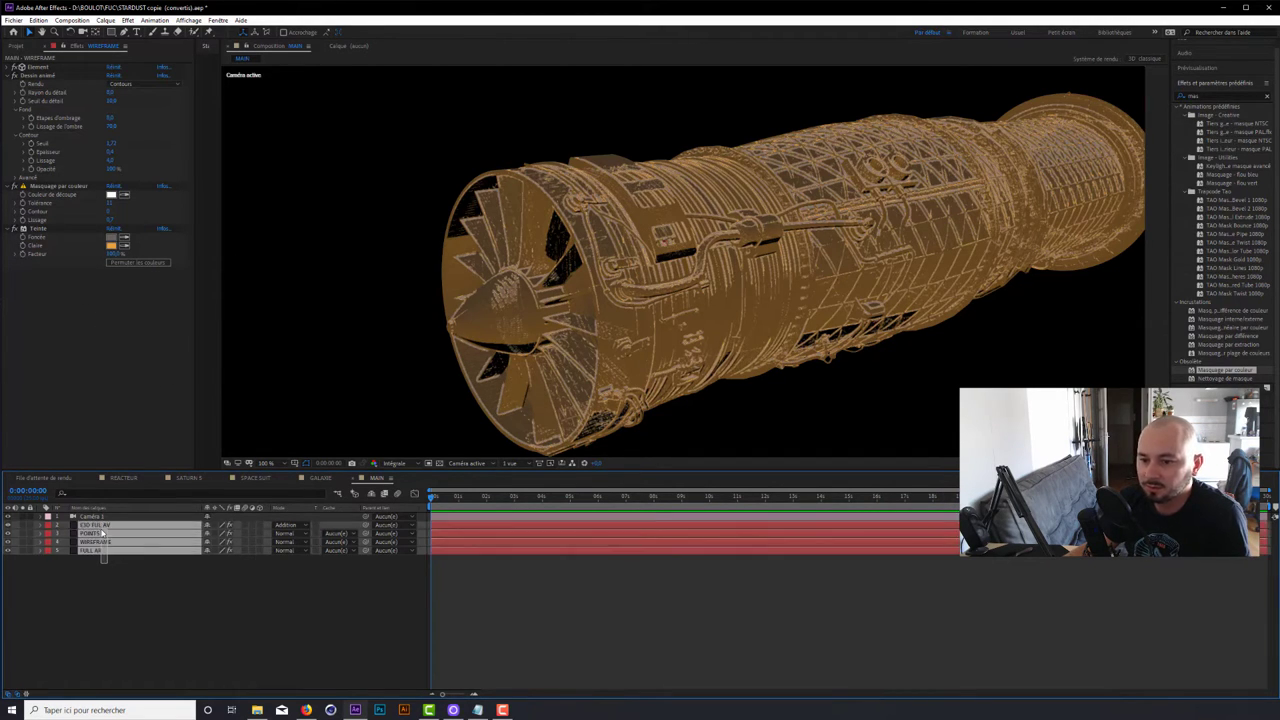
left_click(153, 603)
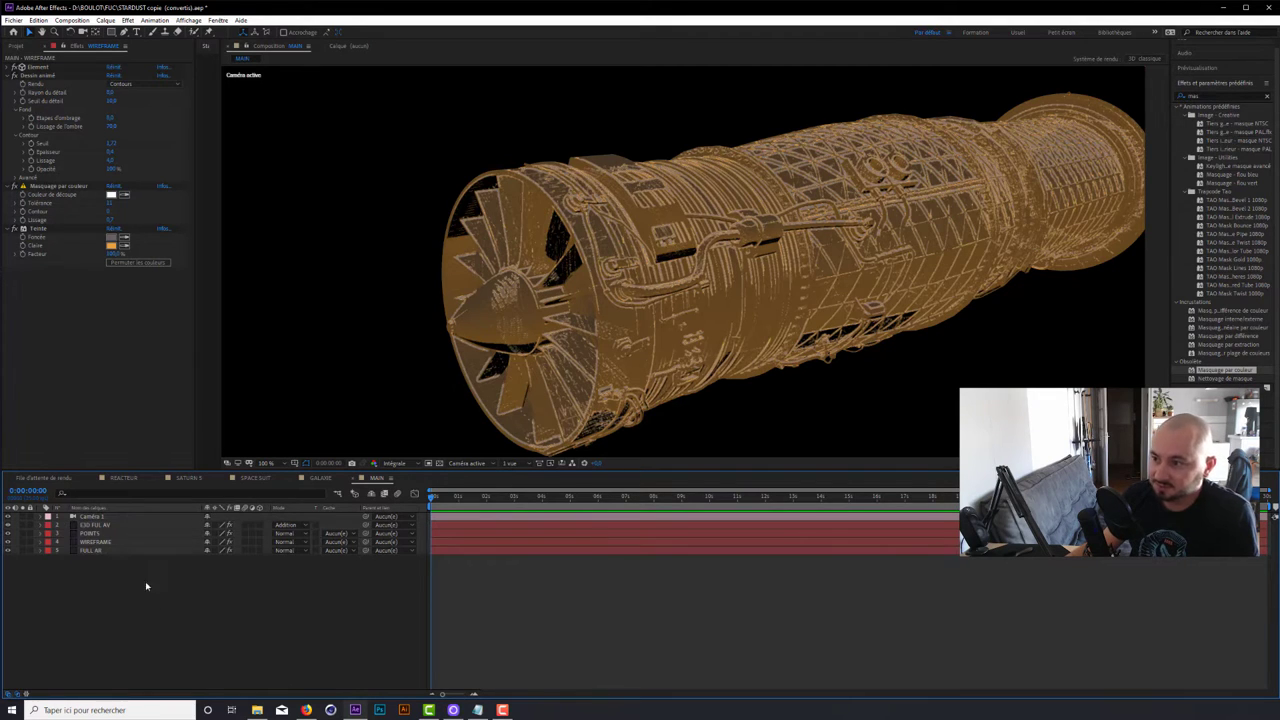
key("comma")
key("comma")
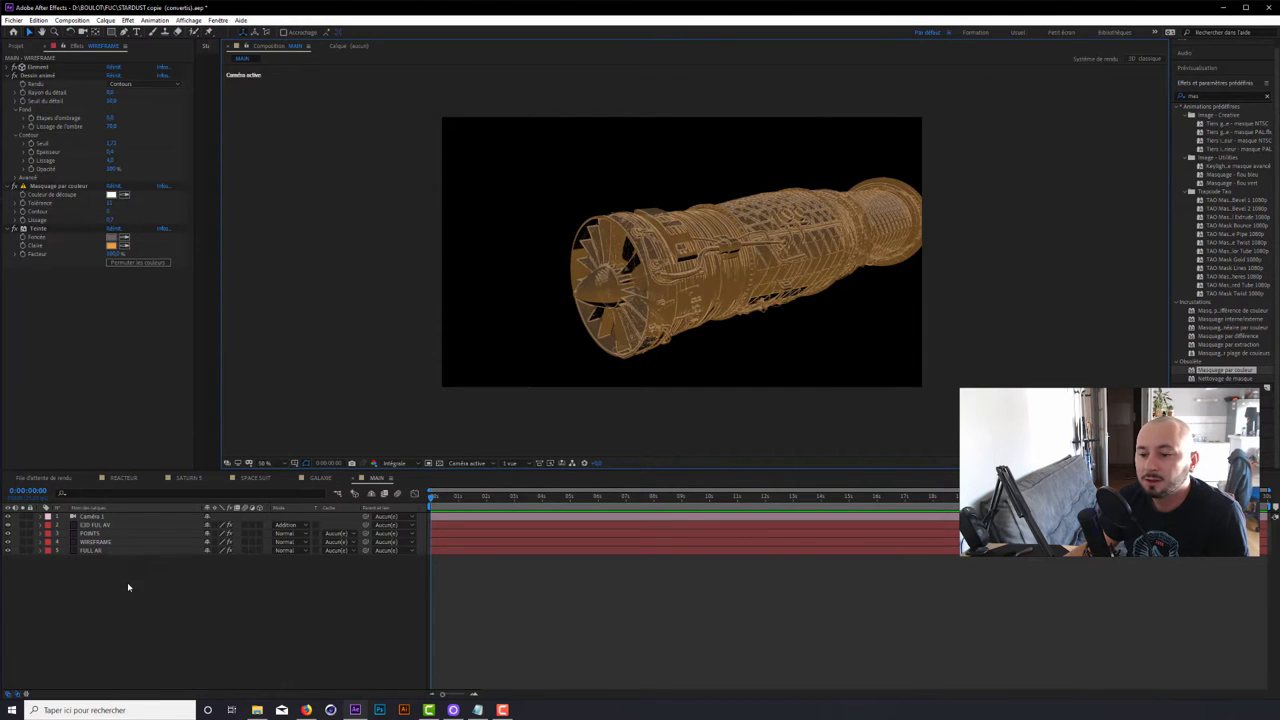
left_click_drag(111, 577, 95, 524)
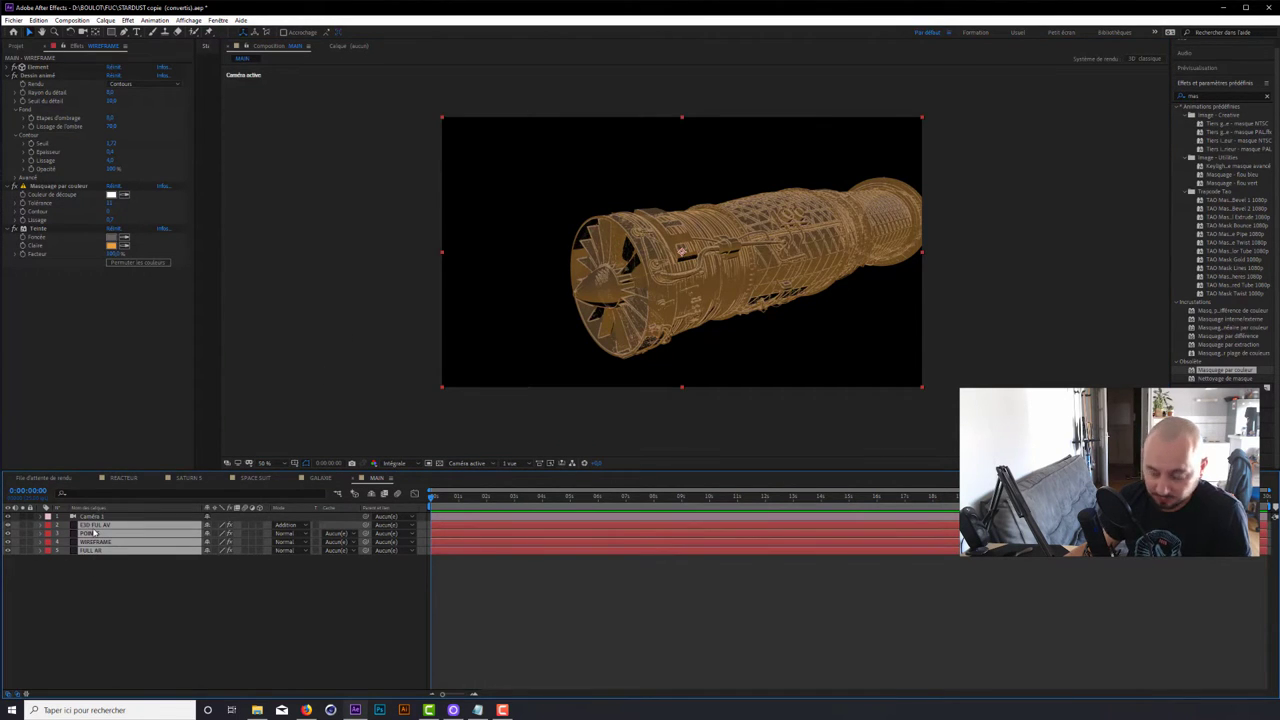
- Reveal Opacity on the engine layers and lower the WIREFRAME layer's Opacité
key("t")
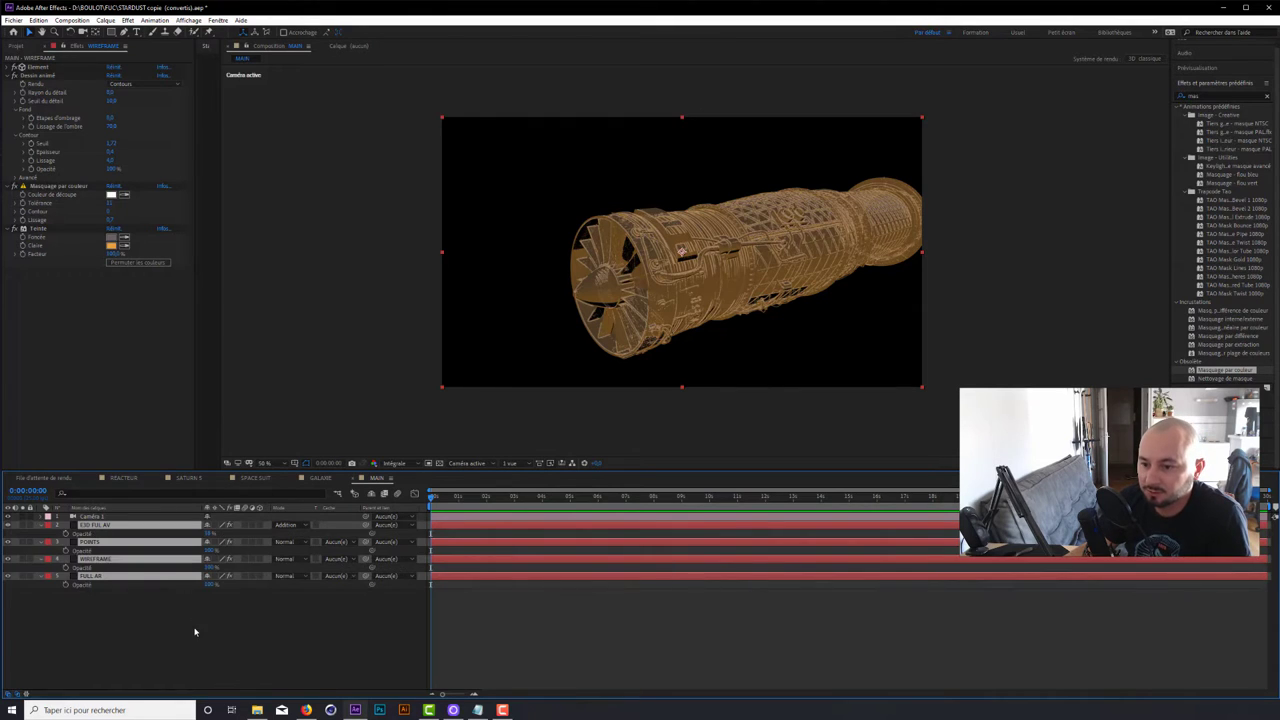
left_click(194, 629)
left_click(205, 568)
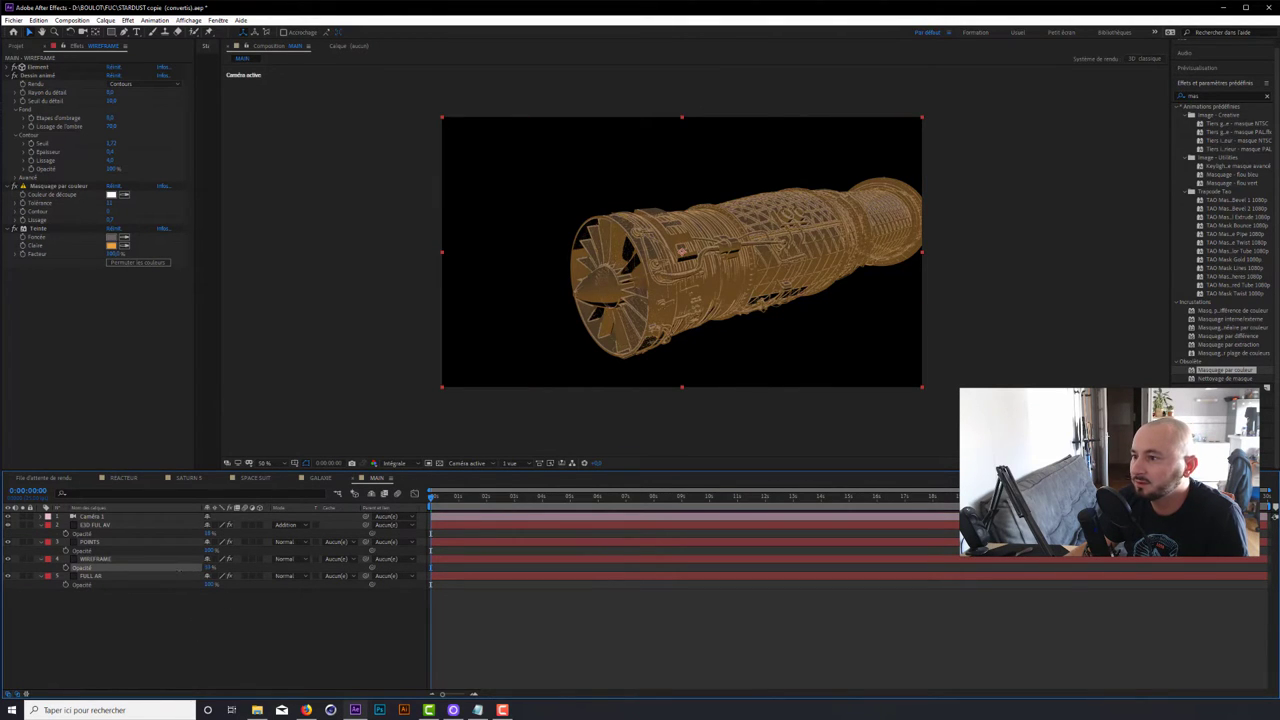
left_click_drag(175, 571, 155, 568)
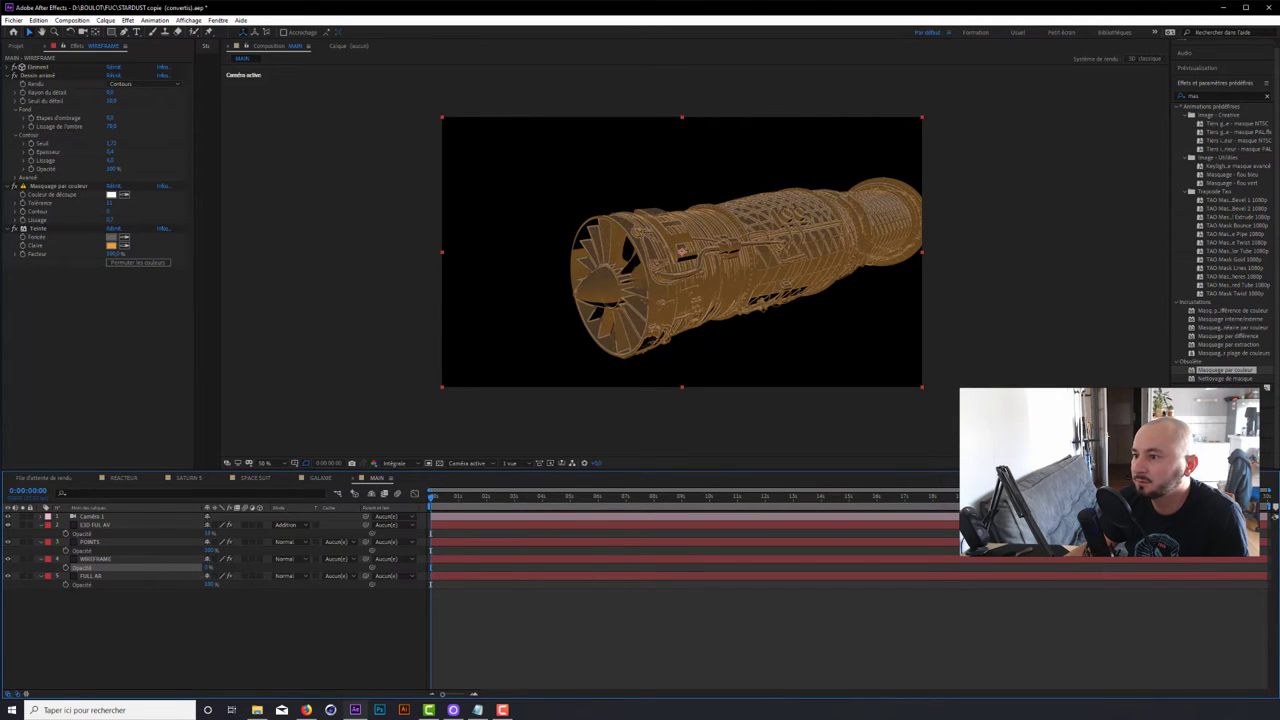
left_click(200, 559)
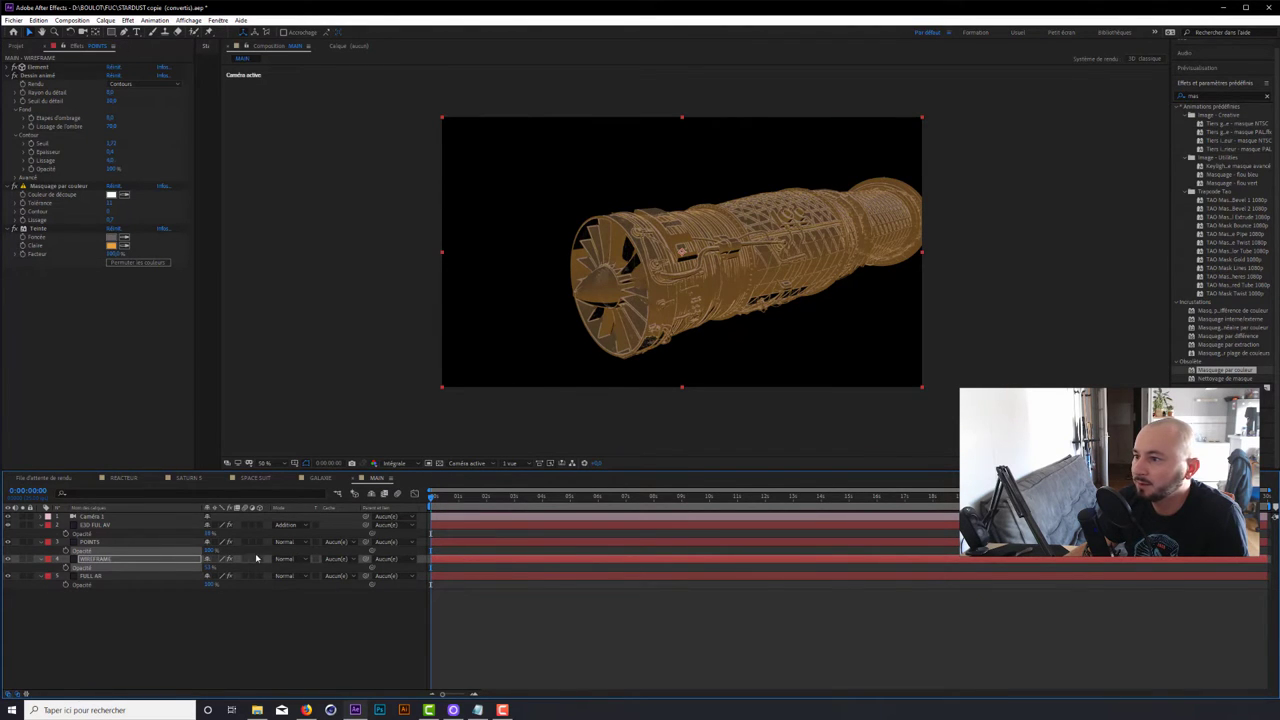
- Select the POINTS layer and its Dessin animé effect settings
left_click(120, 541)
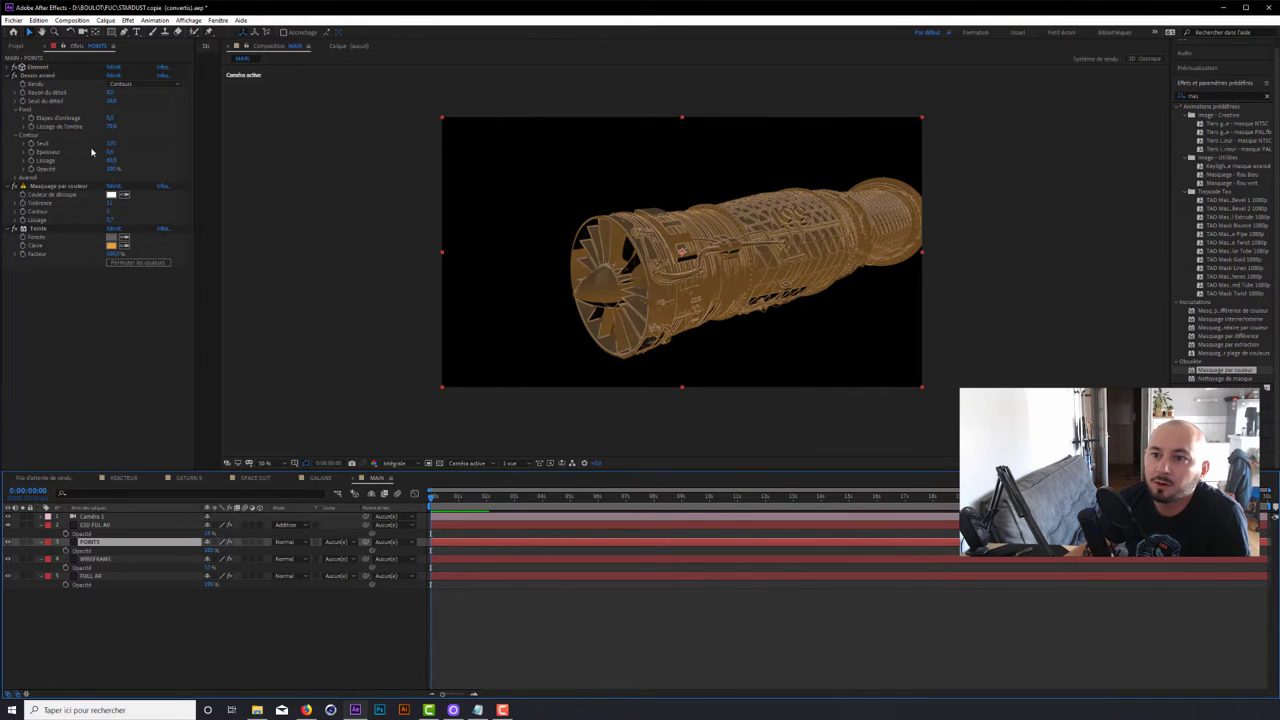
left_click(38, 75)
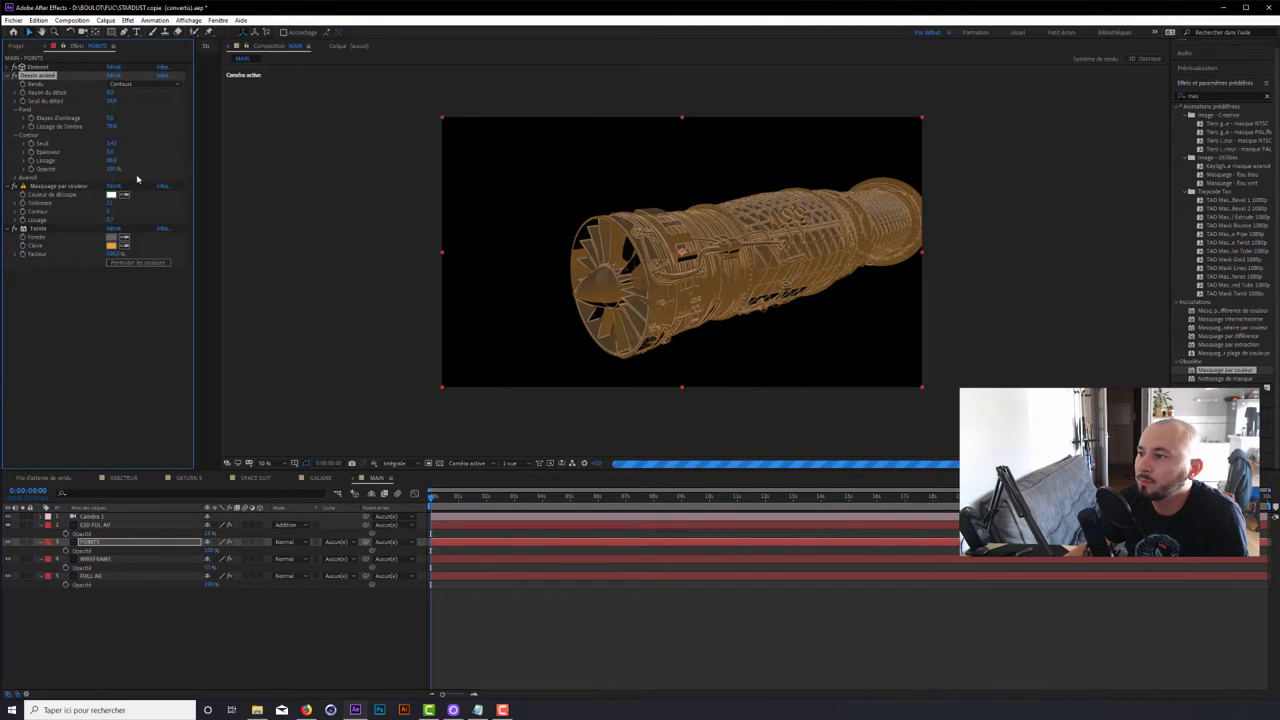
left_click(154, 181)
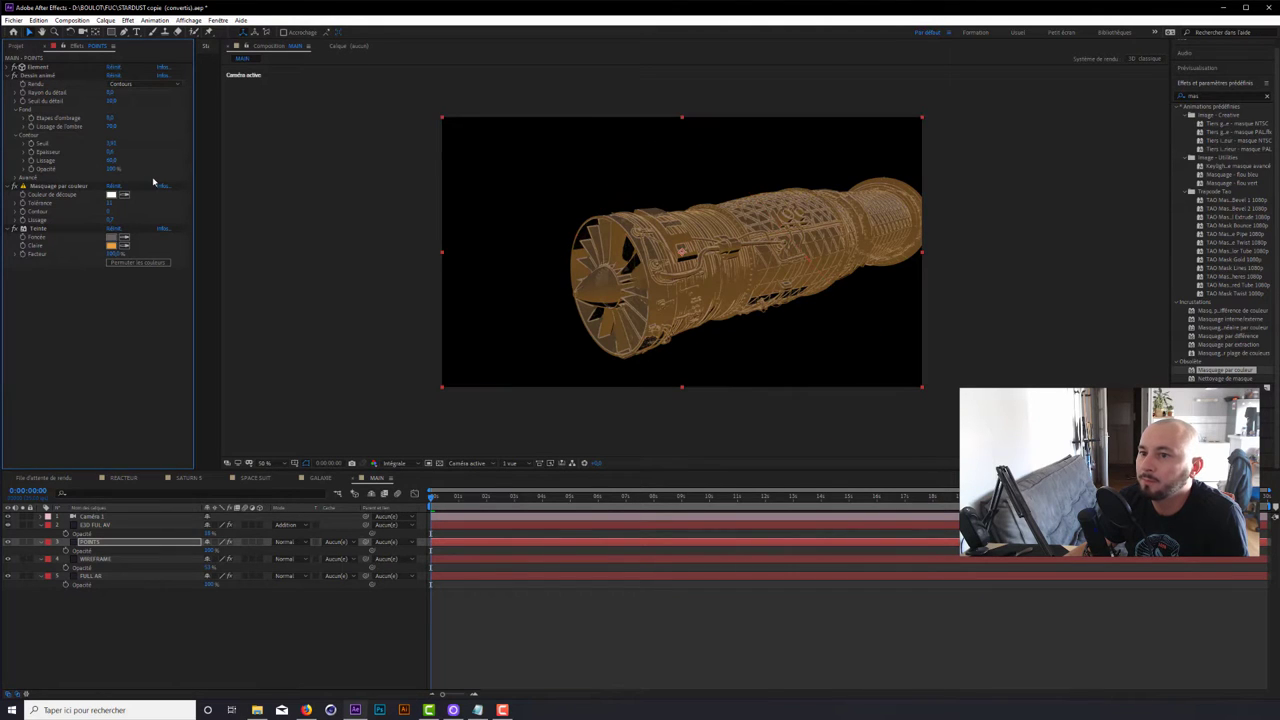
- Solo the POINTS layer and drag down its Dessin animé Seuil value
left_click(22, 541)
scroll(546, 209, "up", 2)
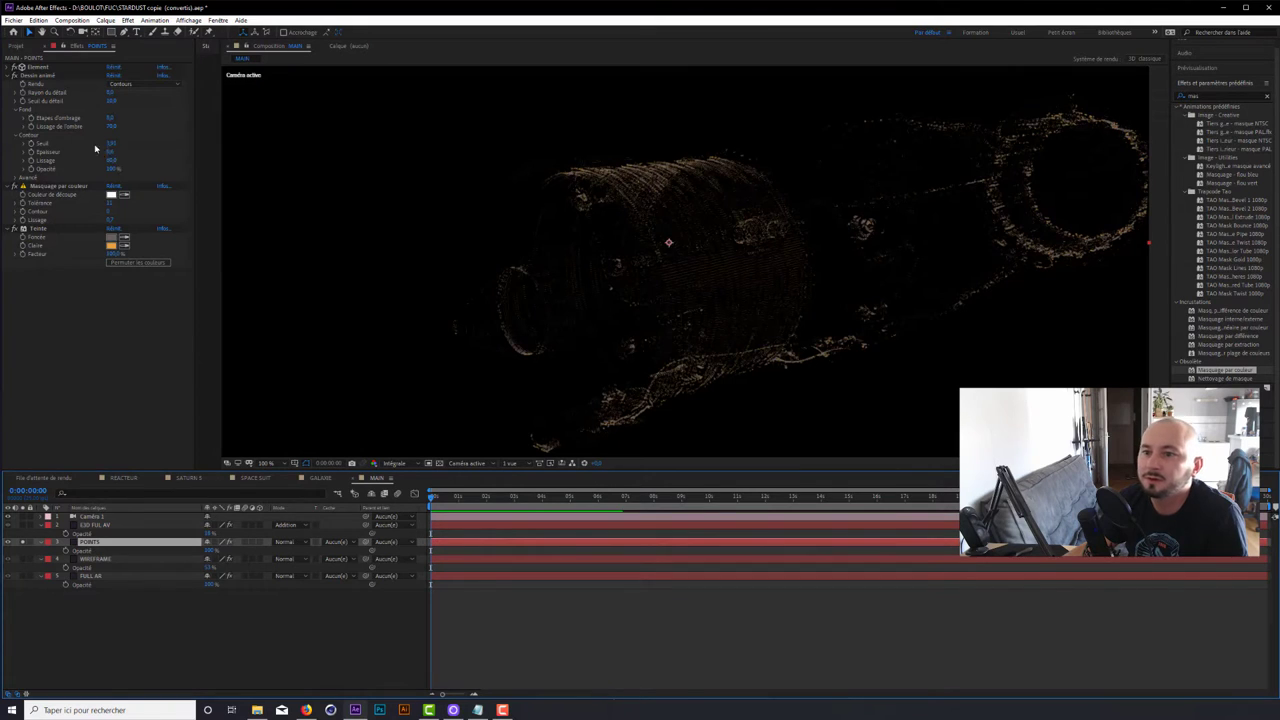
mouse_move(110, 143)
left_mouse_down()
mouse_move(148, 143)
mouse_move(3, 148)
left_mouse_up()
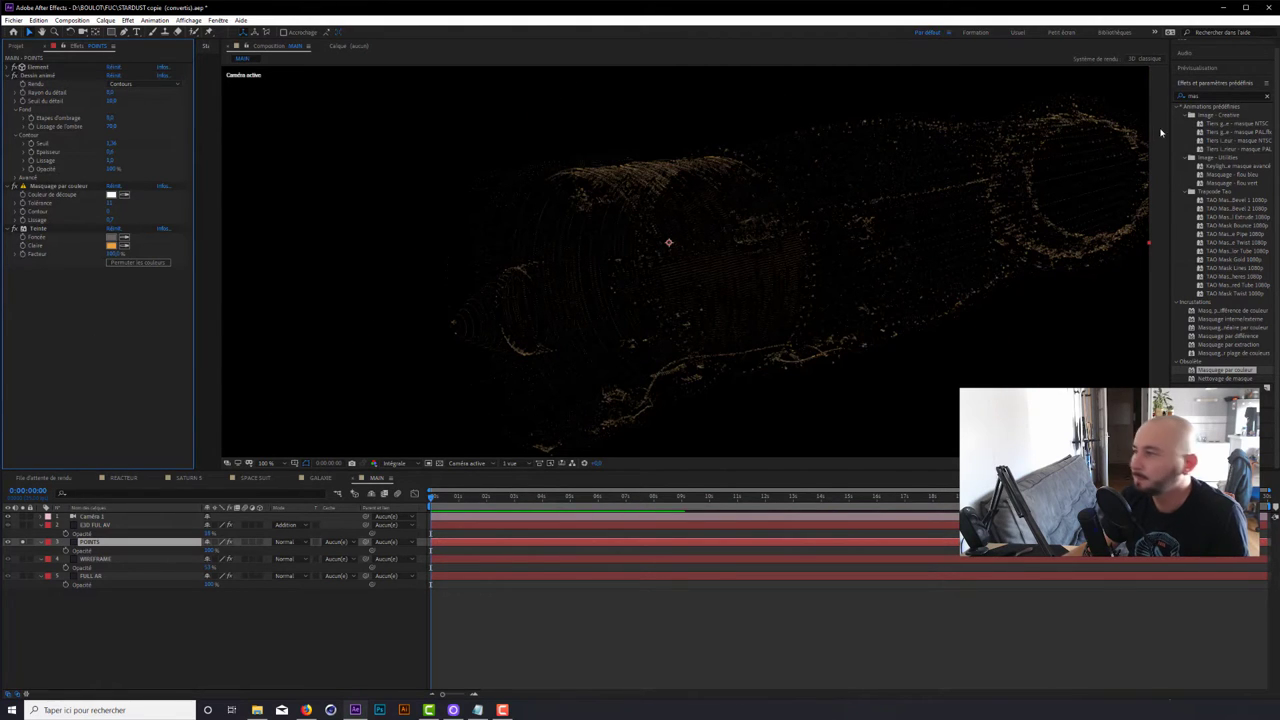
- Search Effects & Presets for 'lue' to find Lueur diffuse
left_click(1220, 95)
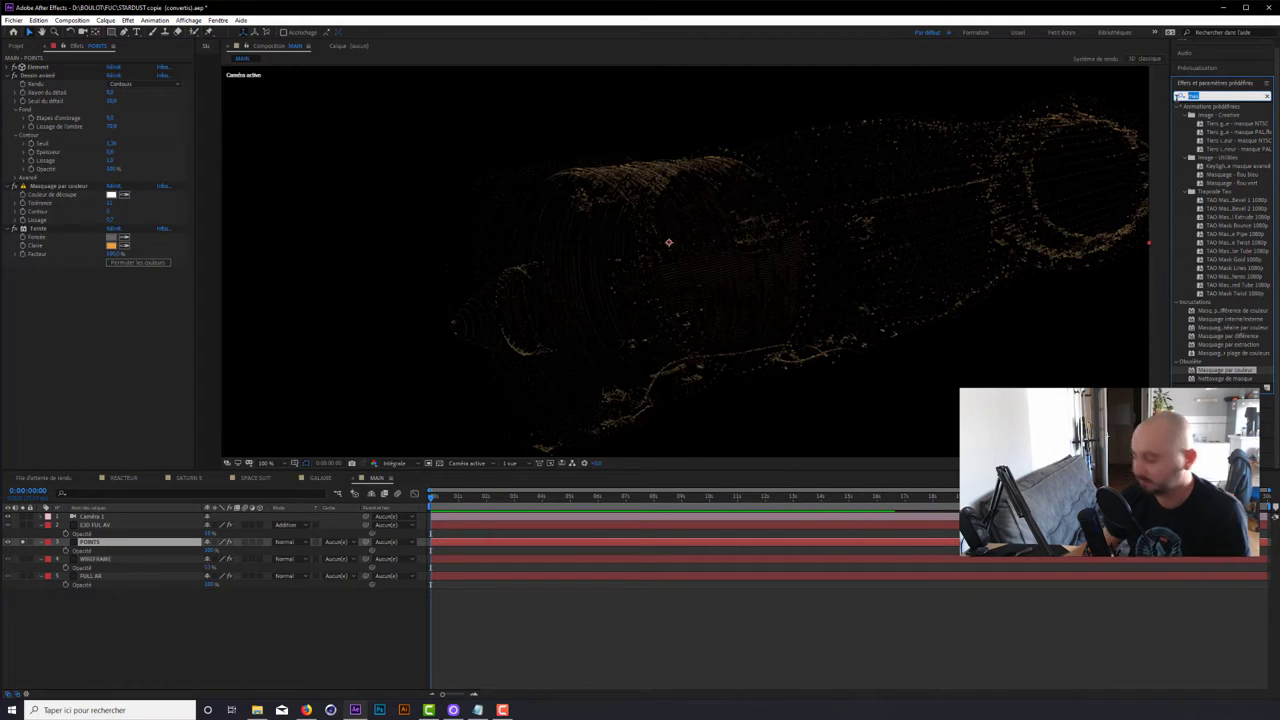
type("bleu")
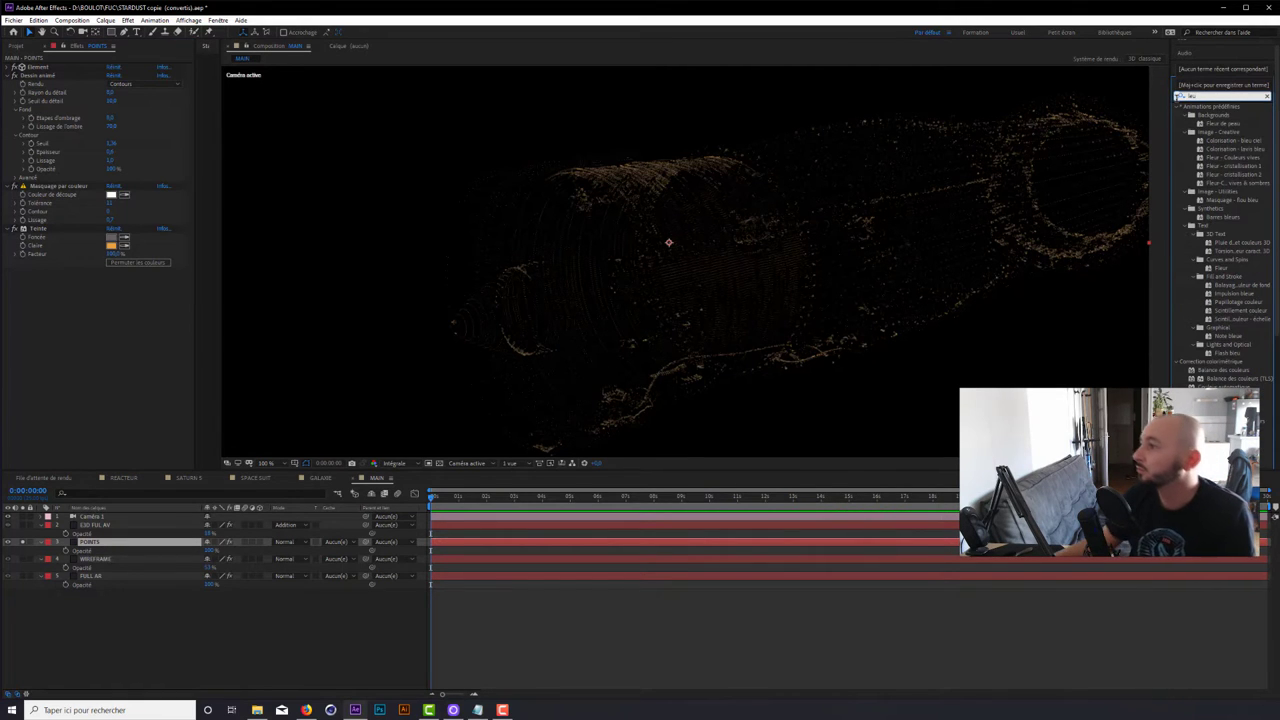
key("BackSpace")
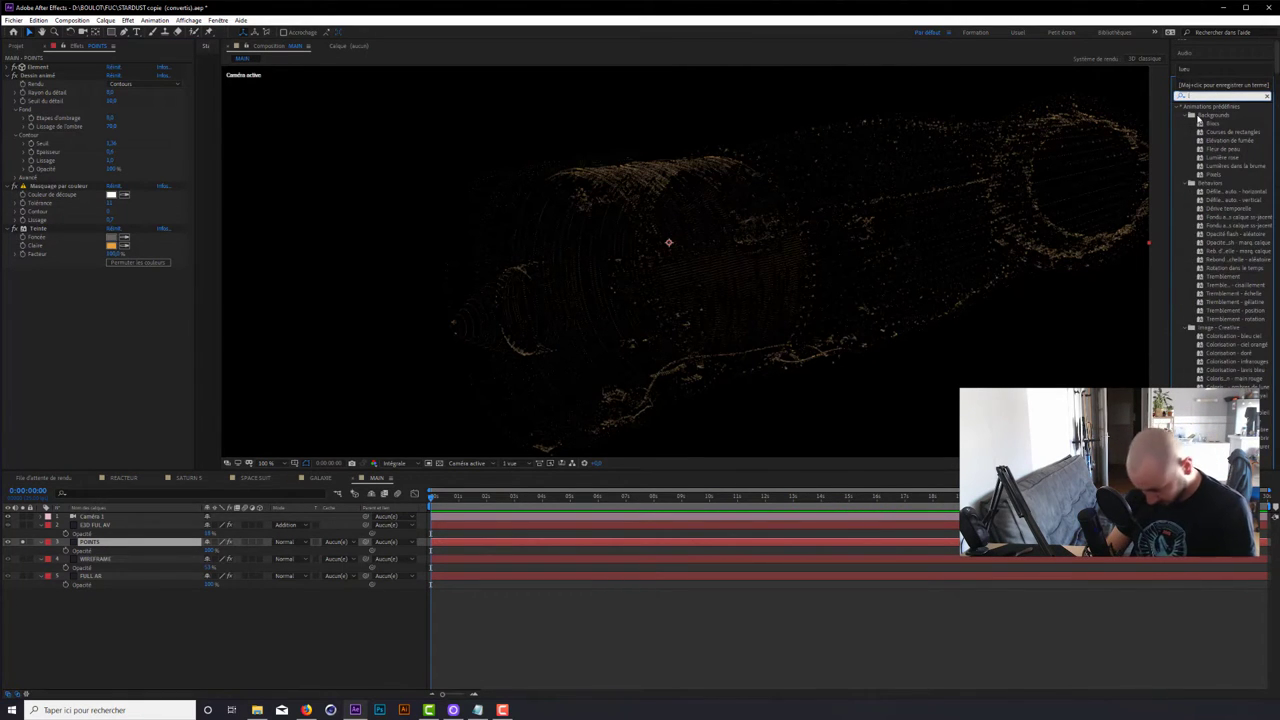
type("lue")
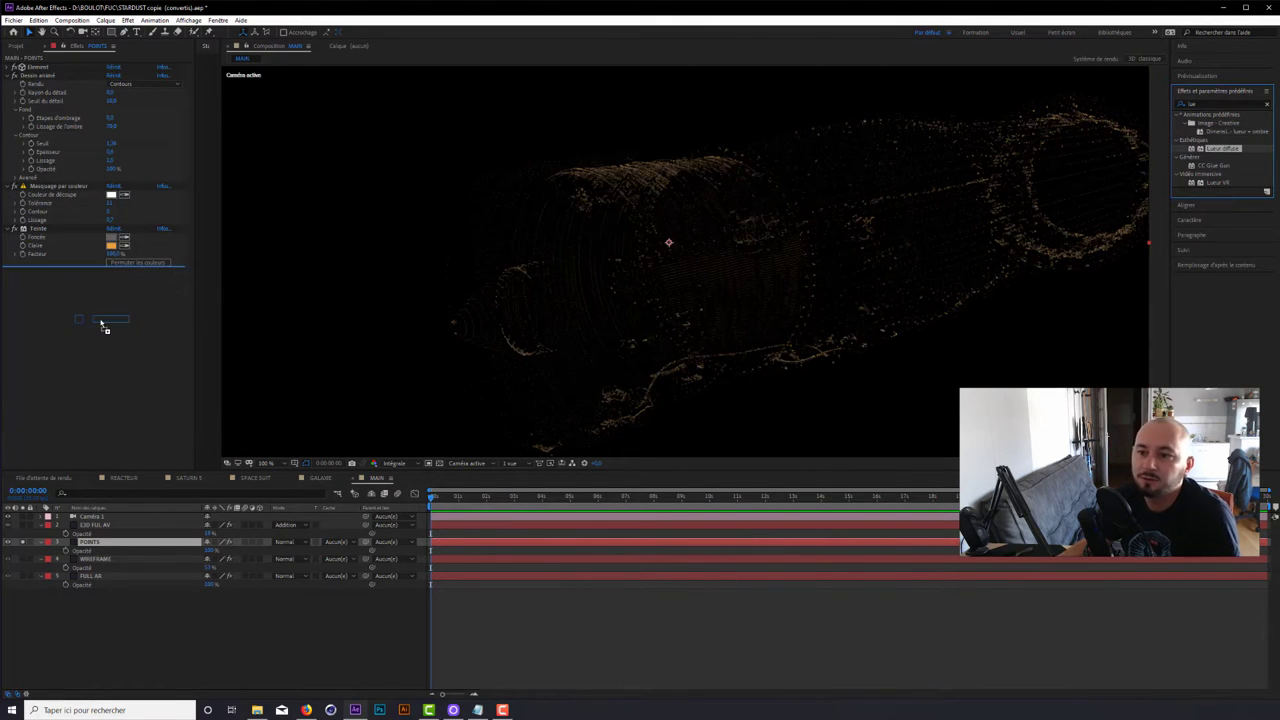
- Apply Lueur diffuse to POINTS and check the project's colour depth settings
left_click_drag(1214, 152, 120, 323)
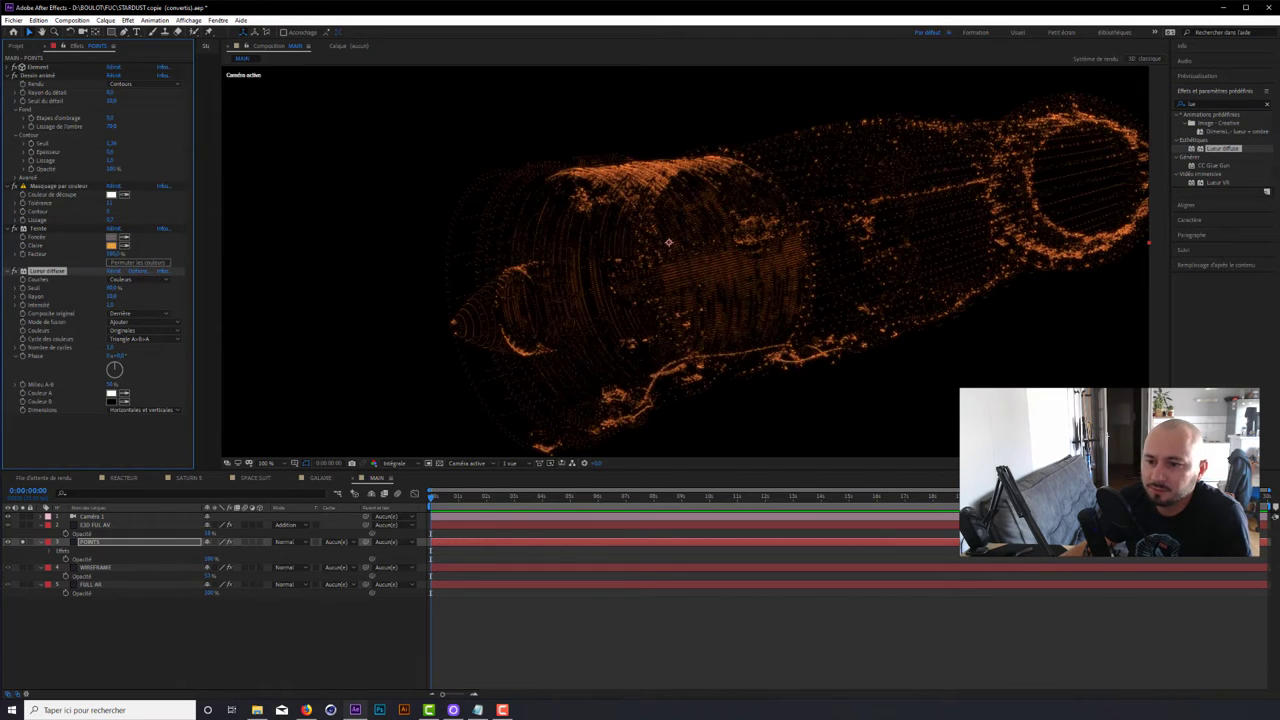
left_click(16, 46)
left_click(67, 465)
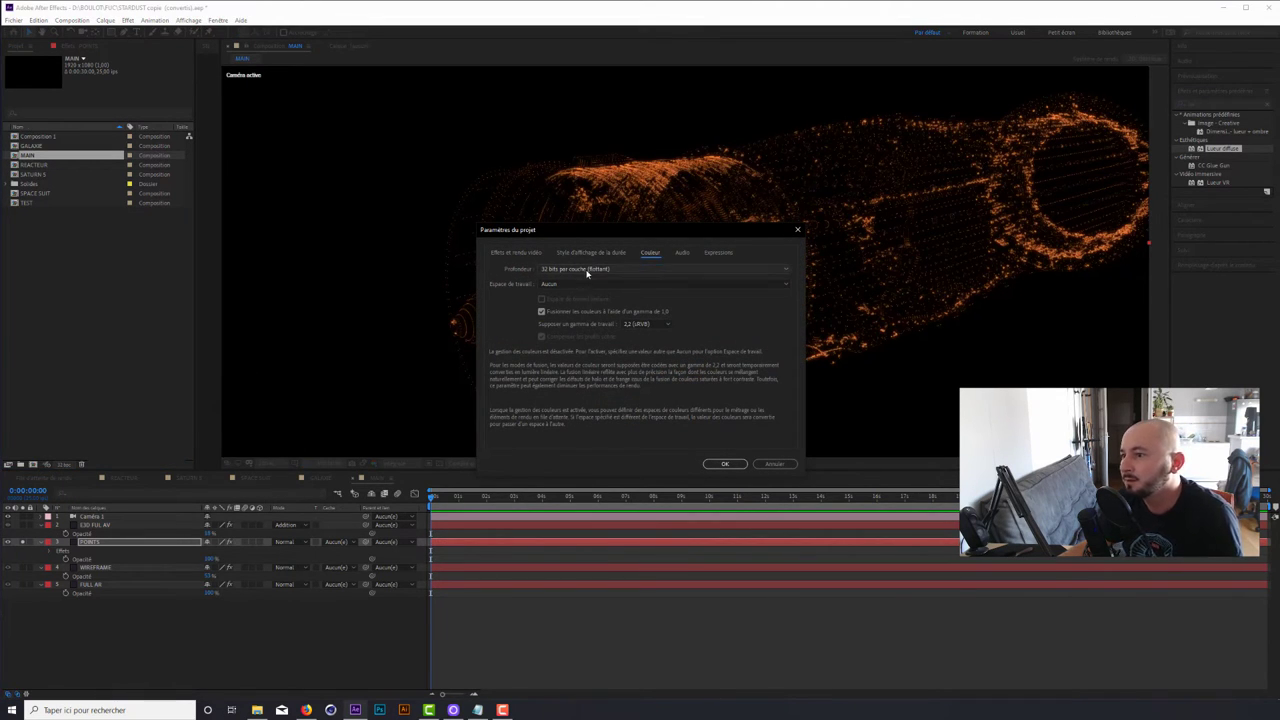
left_click(725, 463)
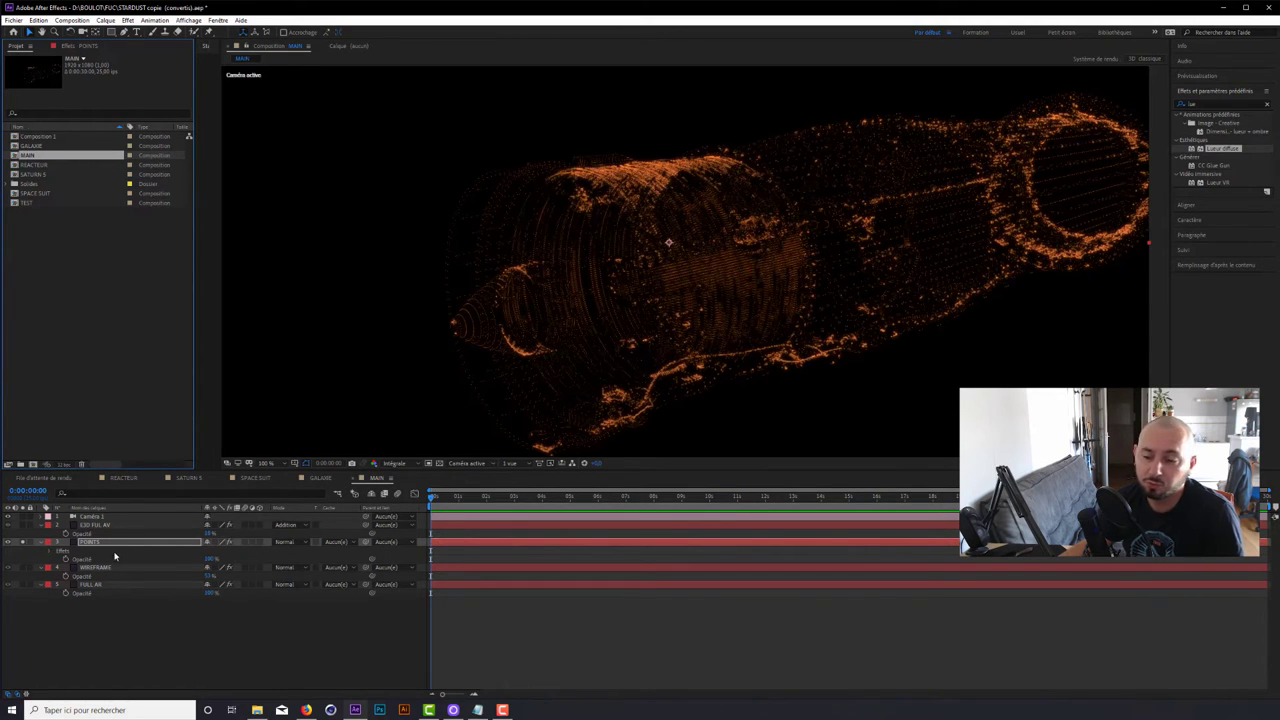
- Lower the Lueur diffuse Seuil on POINTS and turn off its solo
key("Return")
left_click(84, 47)
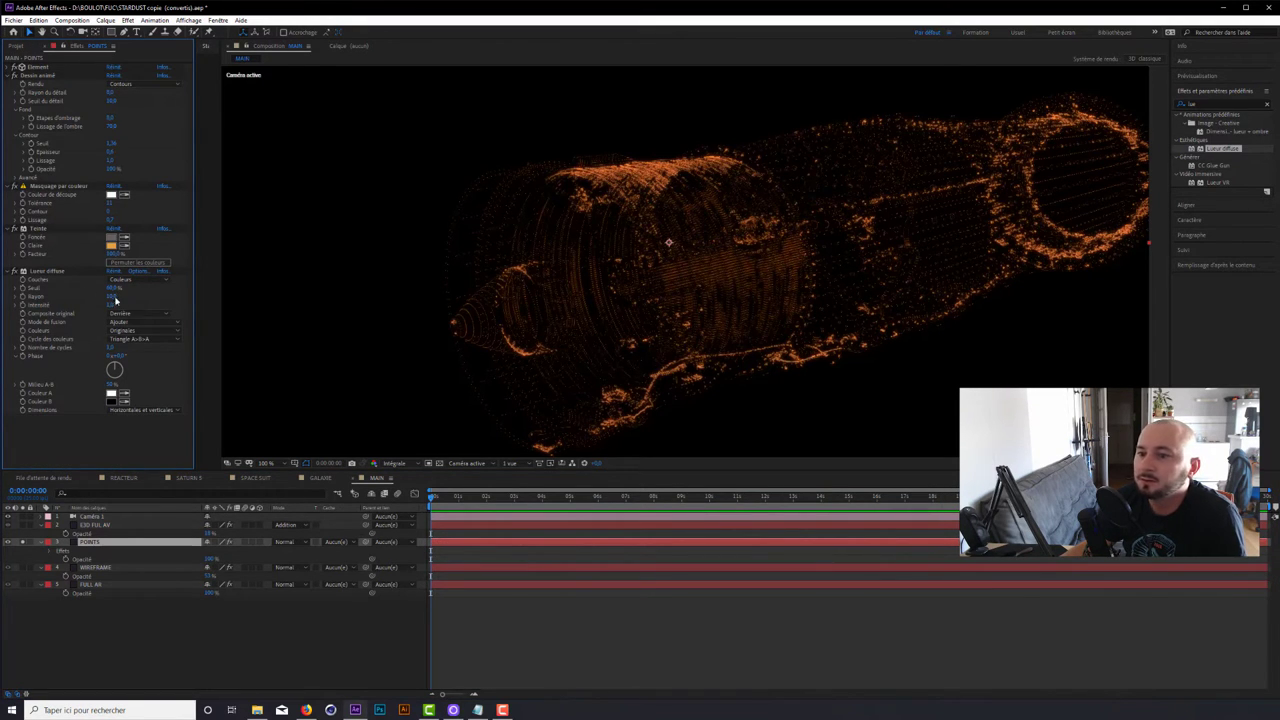
mouse_move(113, 288)
left_mouse_down()
mouse_move(145, 289)
mouse_move(95, 288)
mouse_move(100, 300)
left_mouse_up()
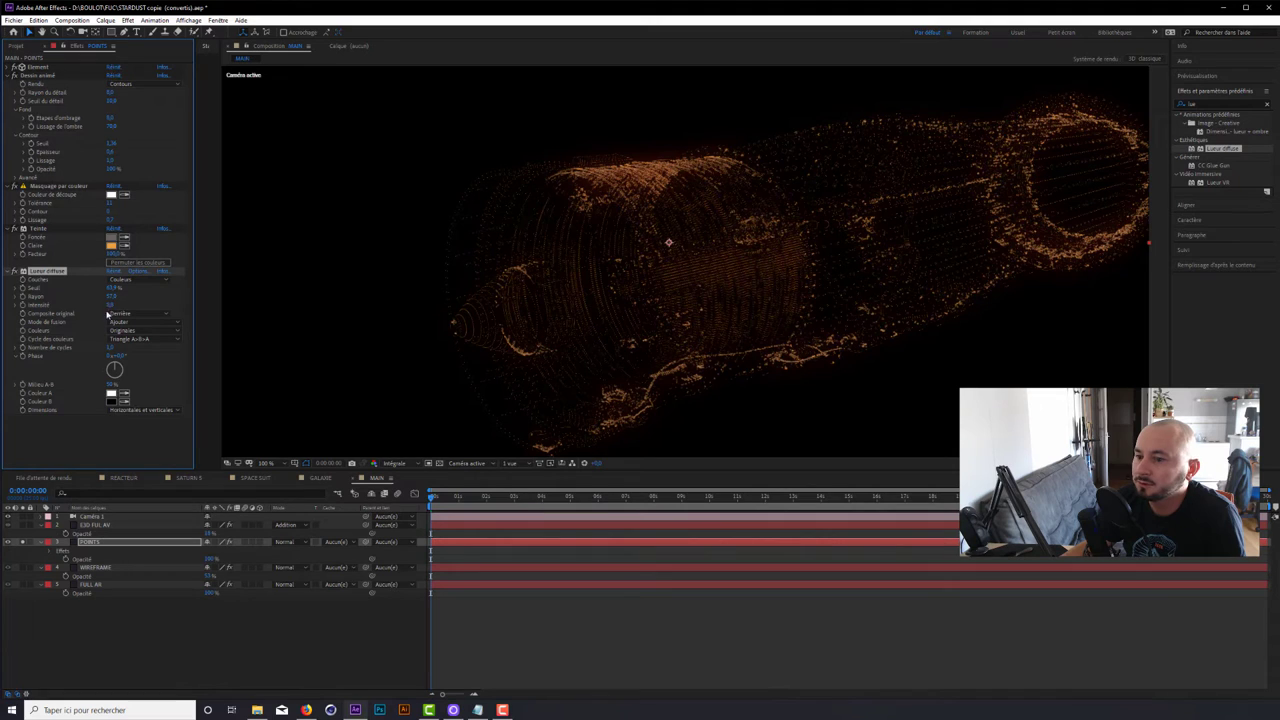
left_click(16, 543)
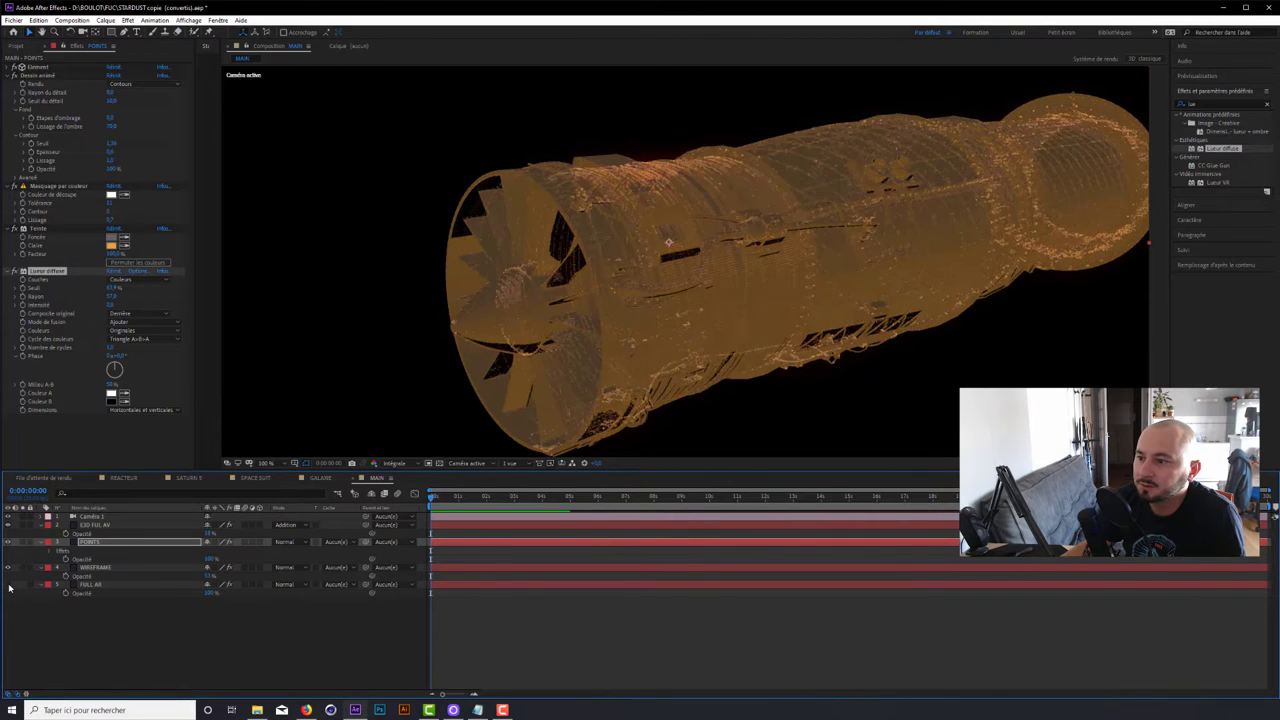
- Compare the engine look by toggling FULL AR, its tint, WIREFRAME and the cartoon effect
left_click(90, 584)
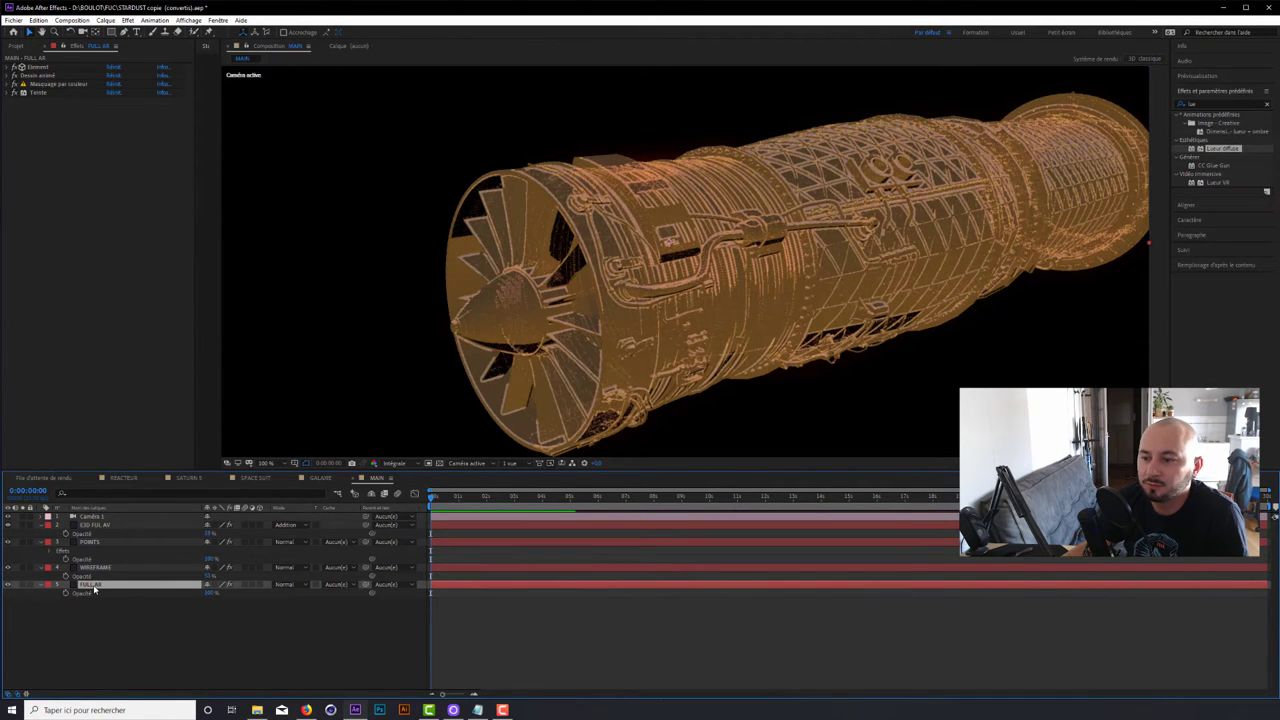
left_click(22, 585)
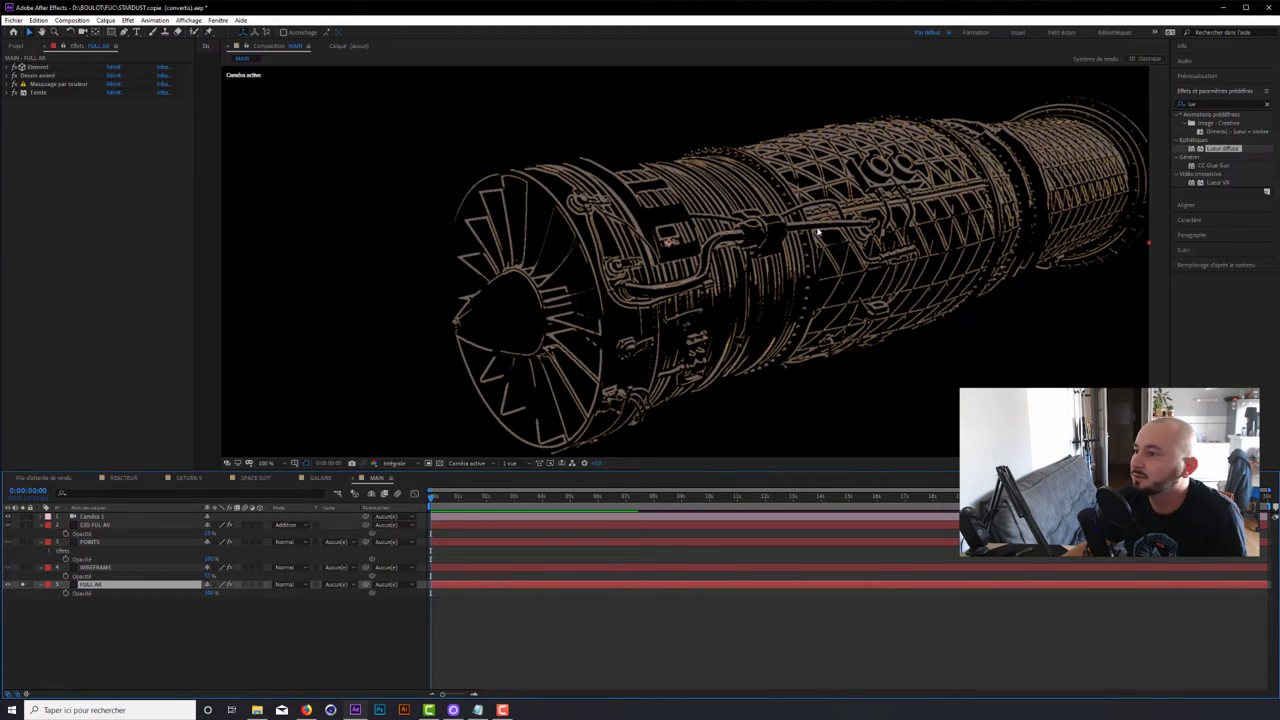
left_click(15, 92)
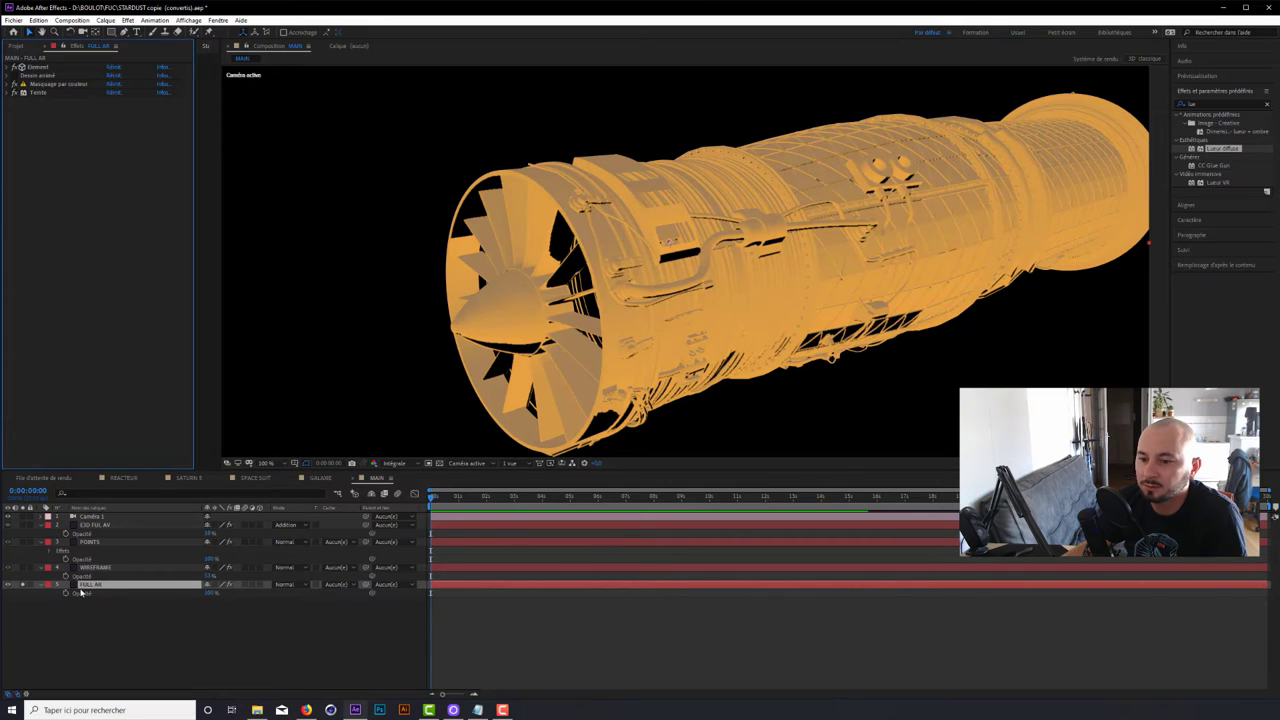
left_click(22, 567)
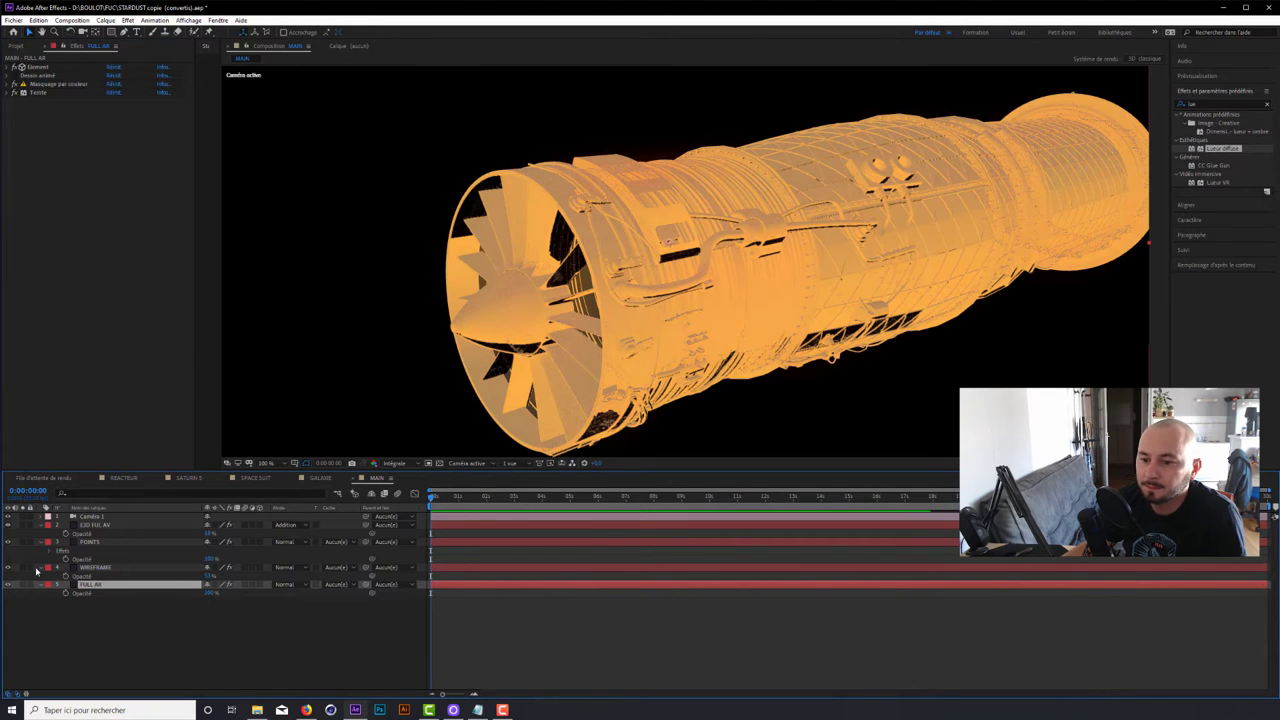
left_click(96, 526)
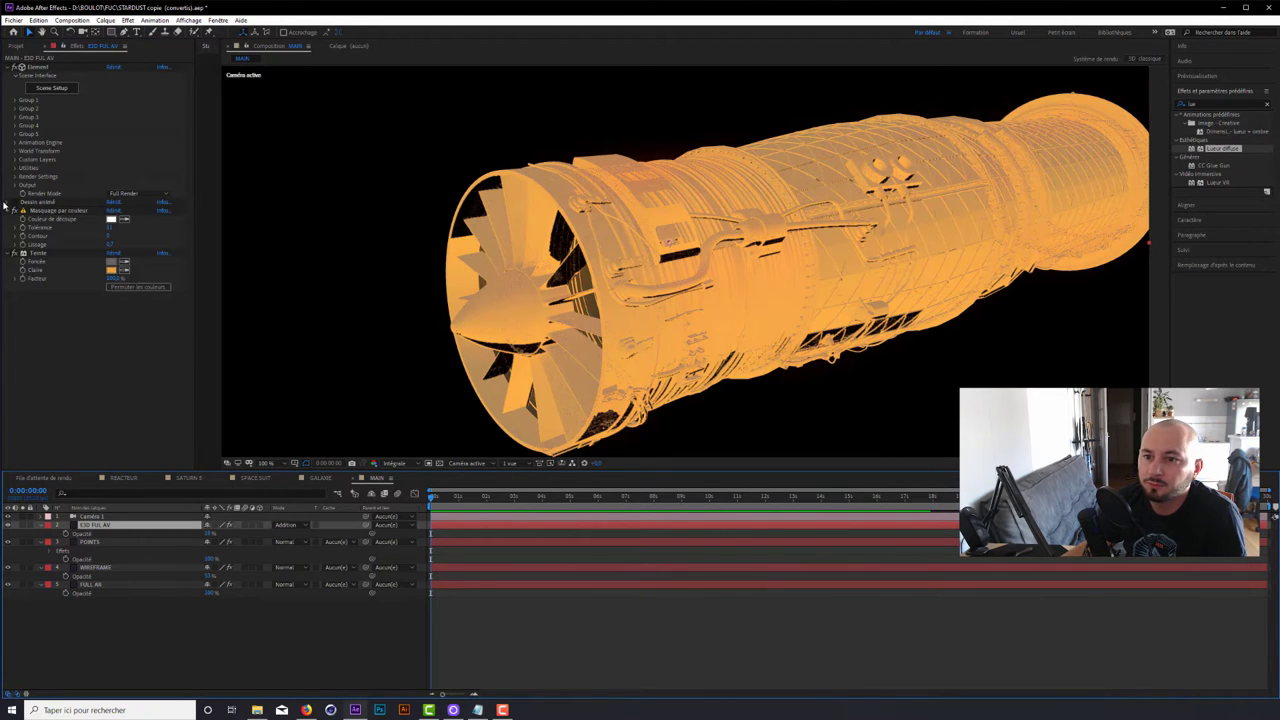
left_click(15, 204)
left_click(15, 204)
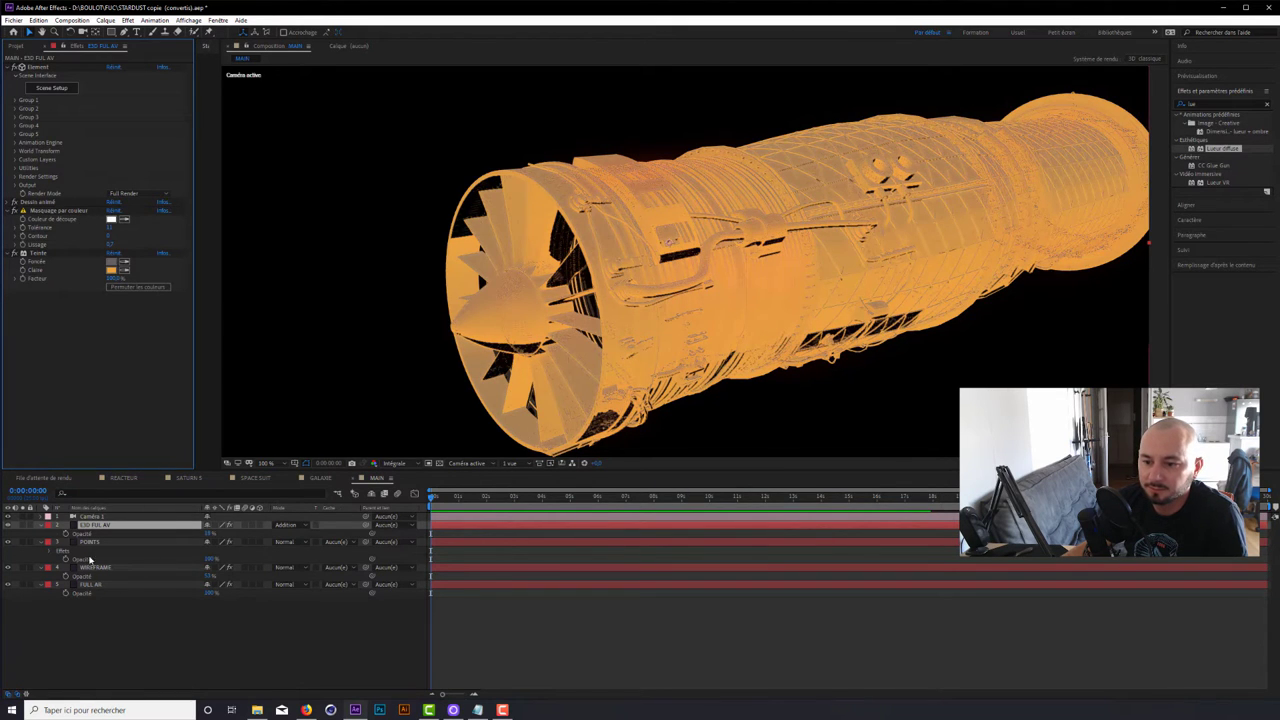
- Zoom the viewer out to 50% and collapse all layer properties in the timeline
key("comma")
key("comma")
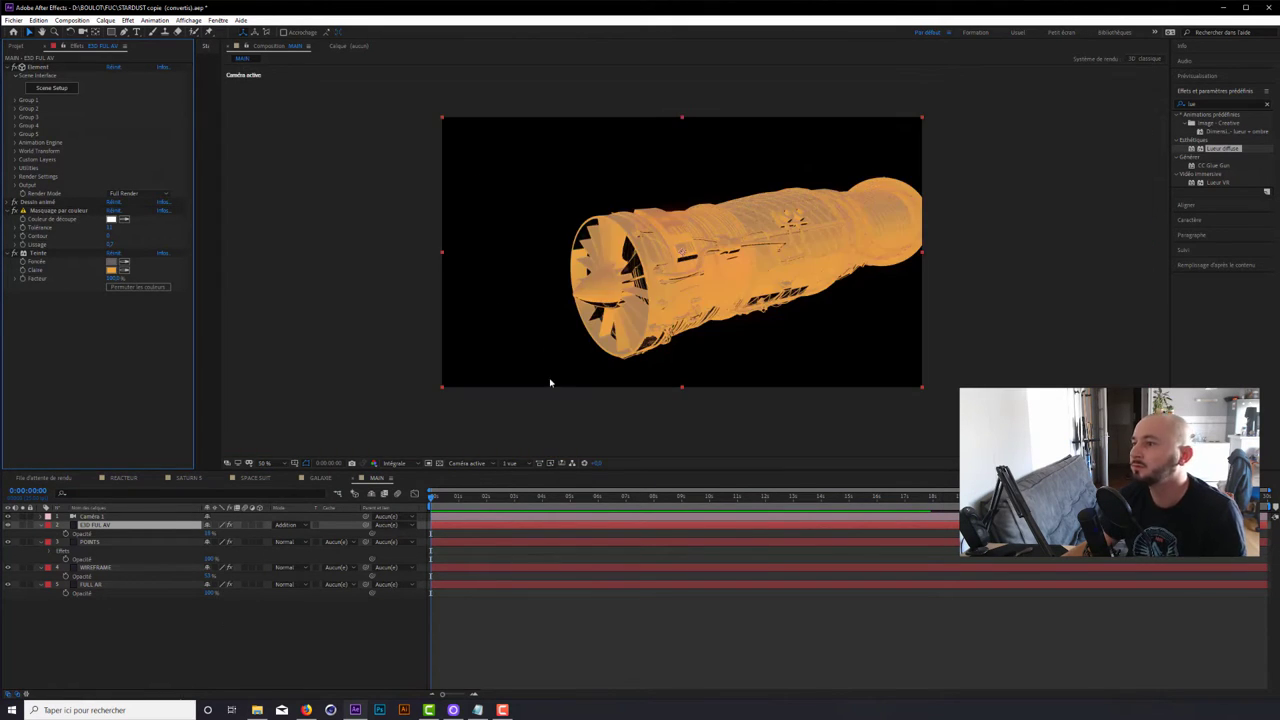
left_click(42, 541)
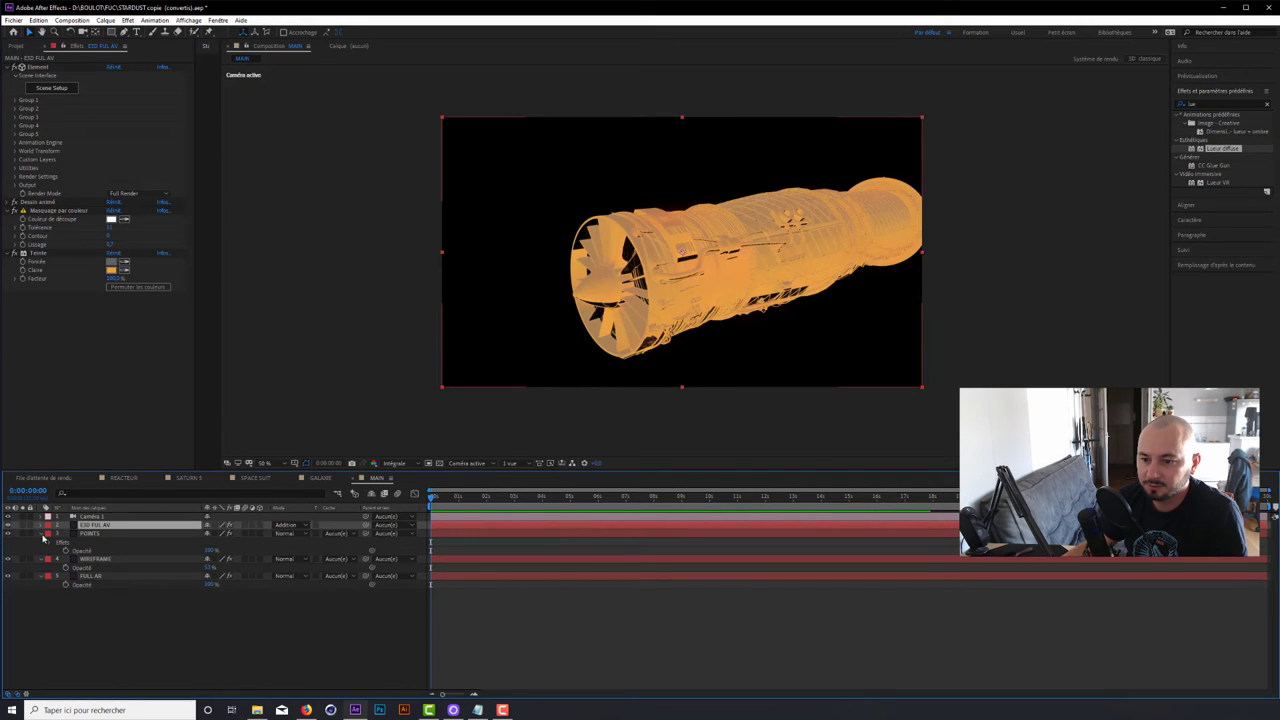
left_click(42, 524)
left_click(42, 545)
left_click(44, 550)
- Create a dark purple solid named BG and move it to the bottom of the stack
right_click(109, 594)
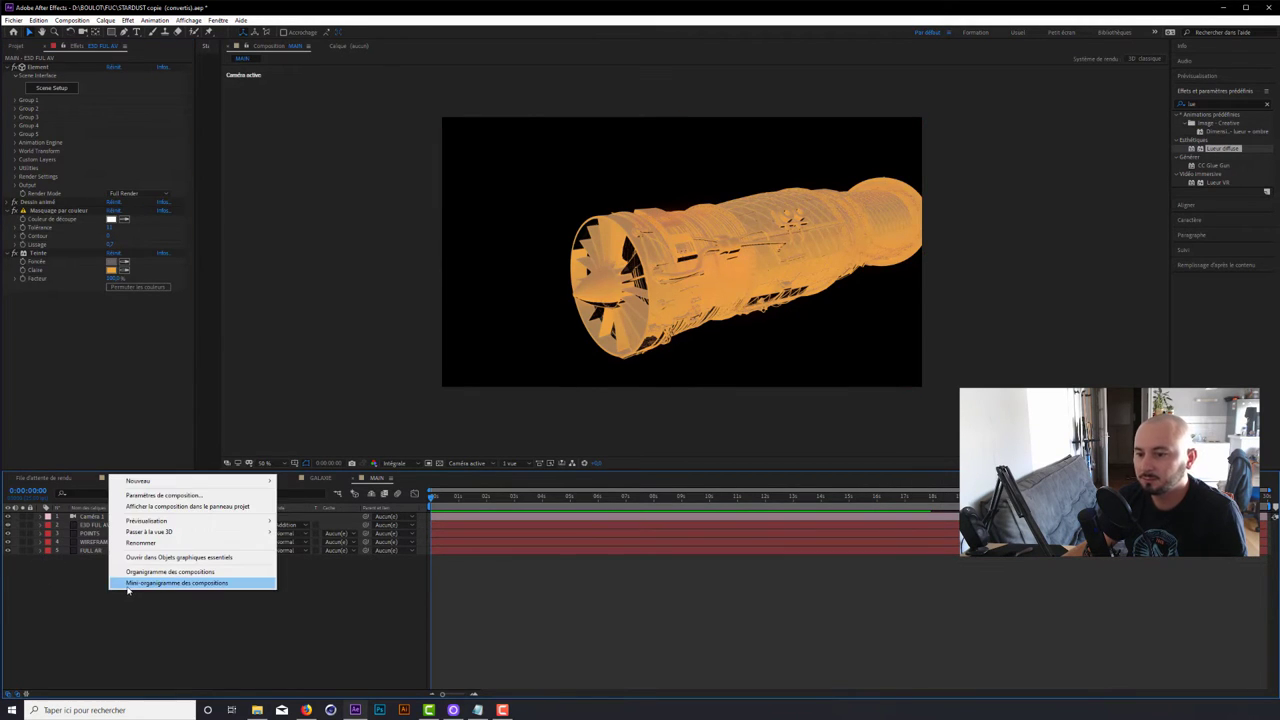
mouse_move(170, 482)
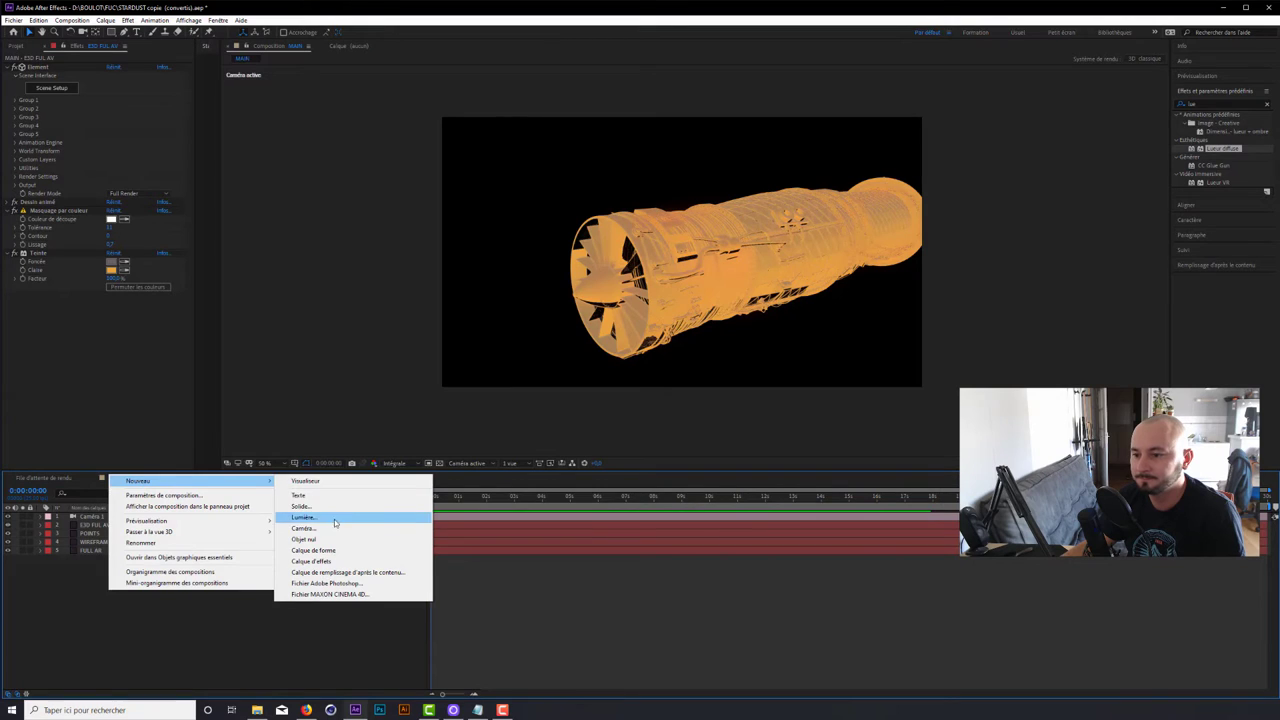
left_click(300, 506)
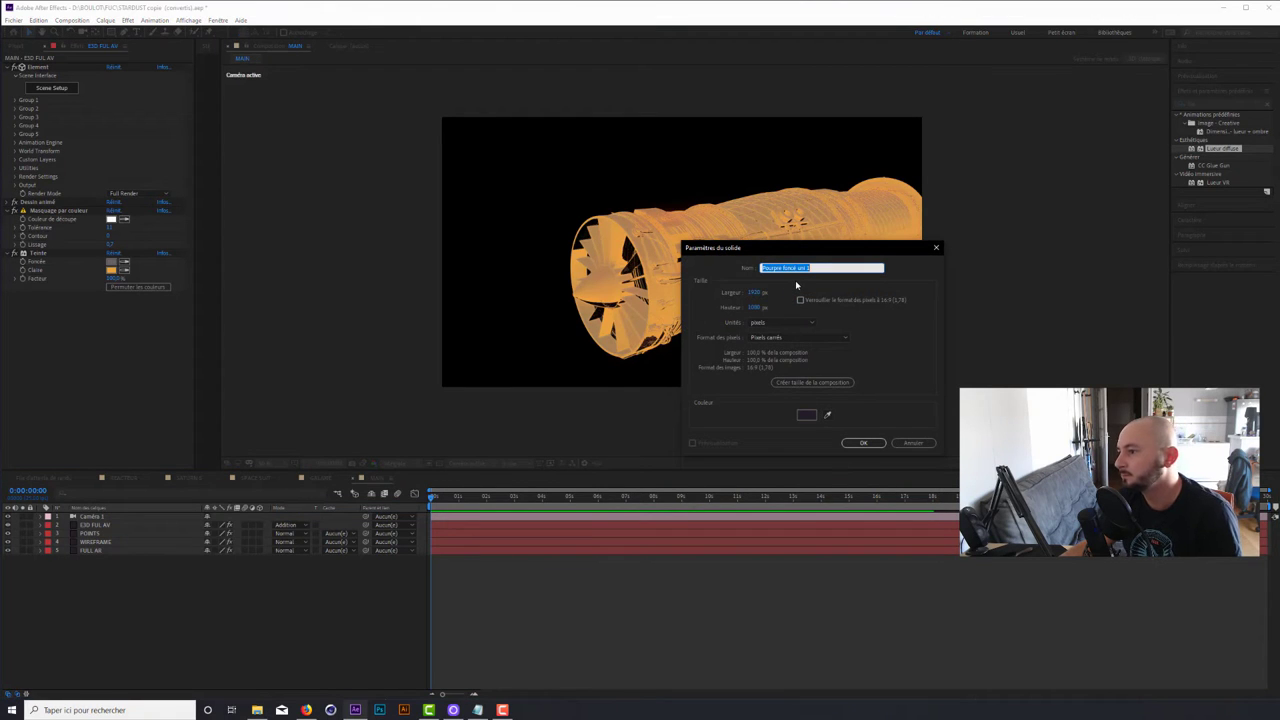
type("BG")
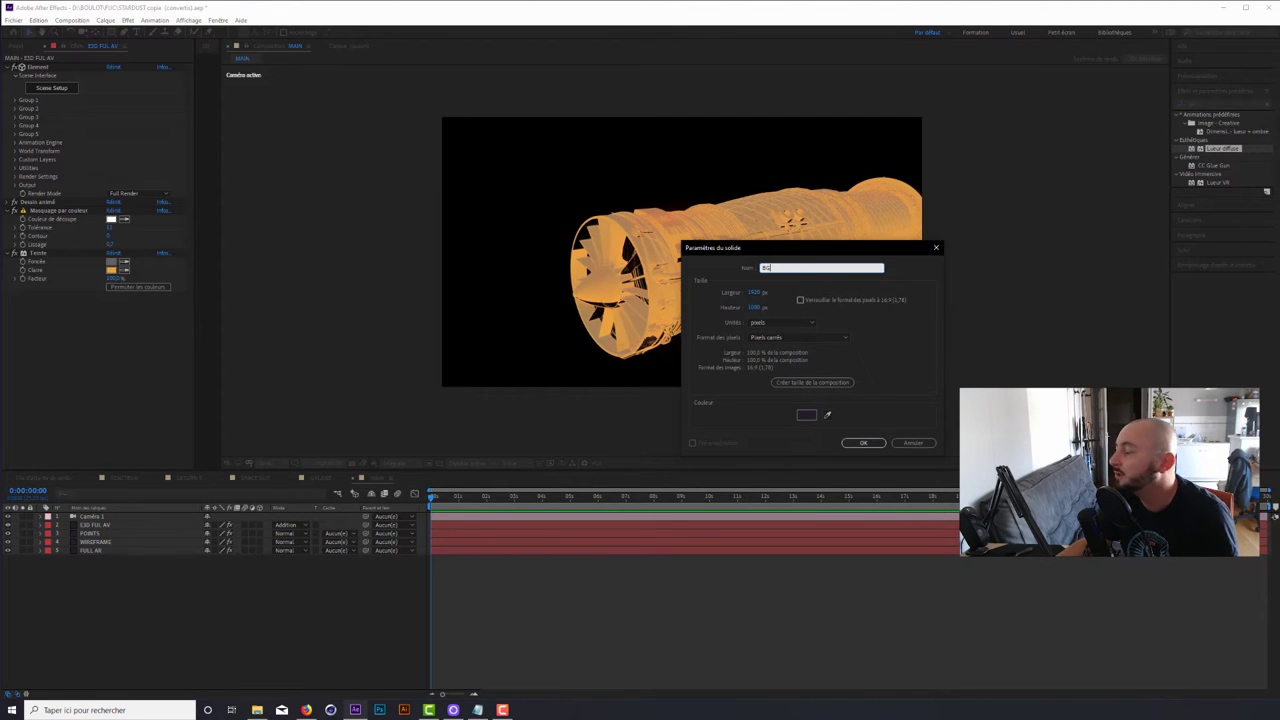
key("alt+Tab")
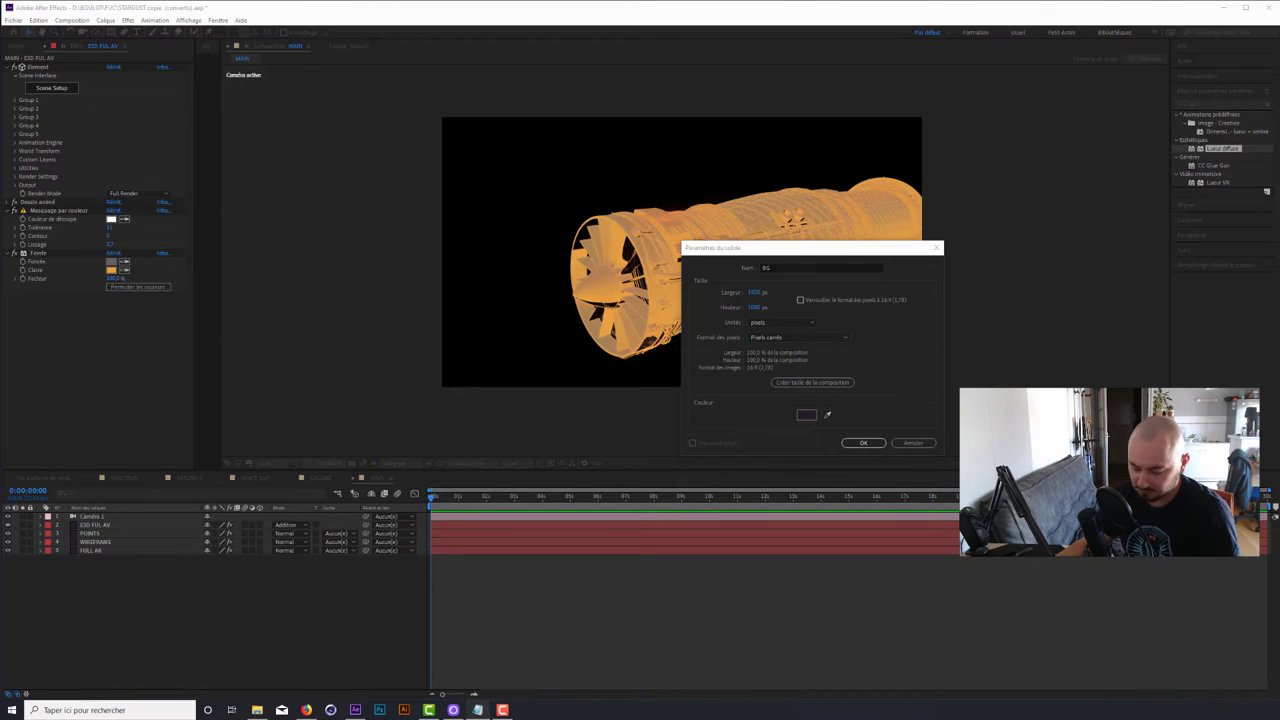
left_click(806, 412)
left_click(807, 414)
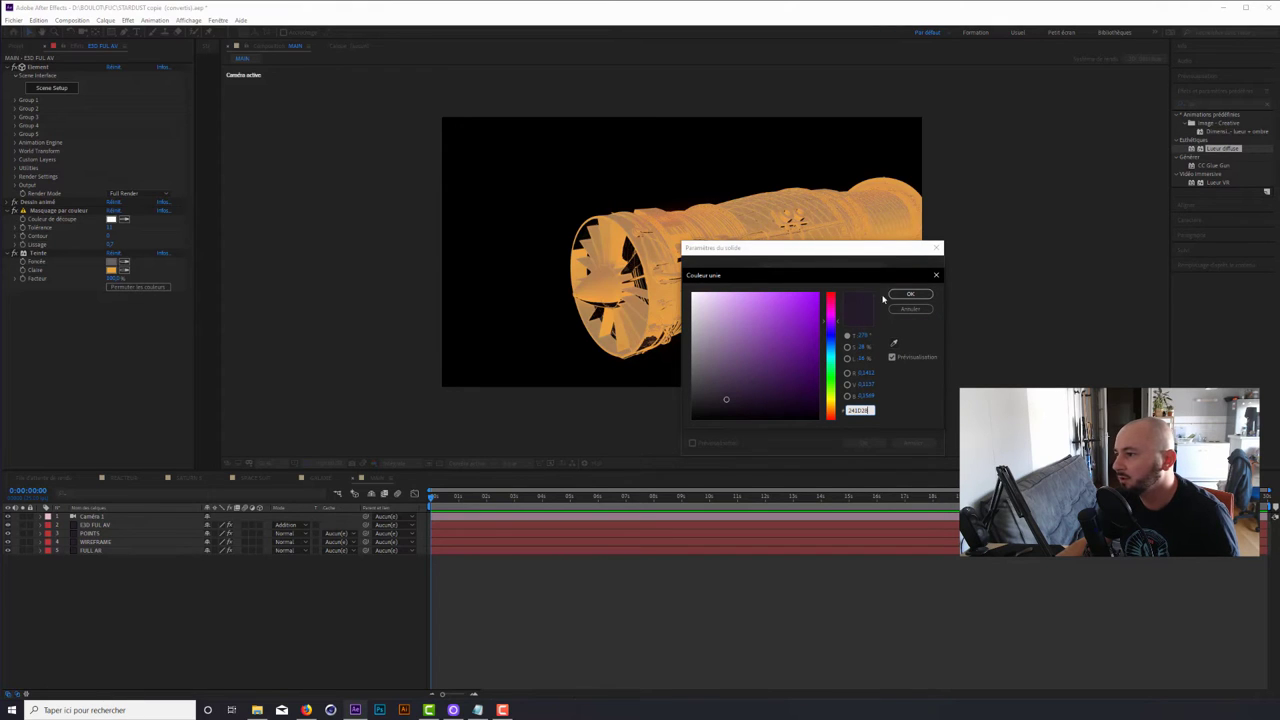
left_click(910, 294)
left_click(863, 443)
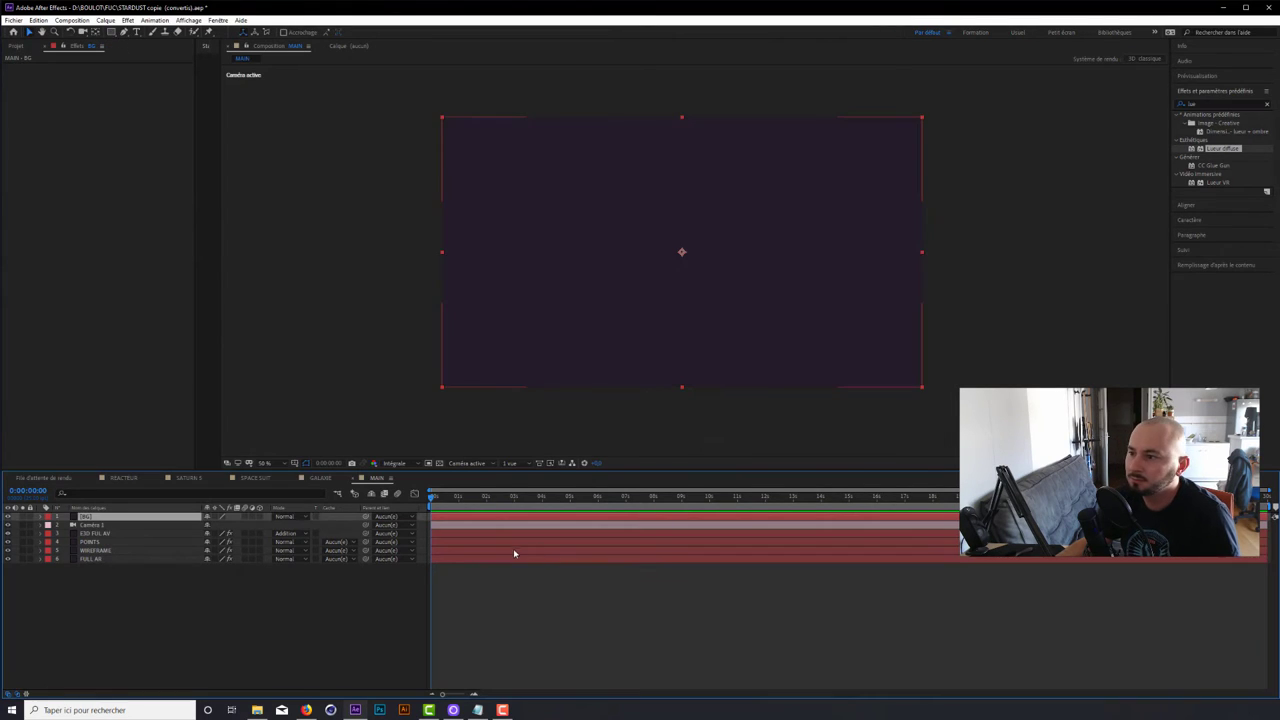
left_click_drag(95, 516, 121, 600)
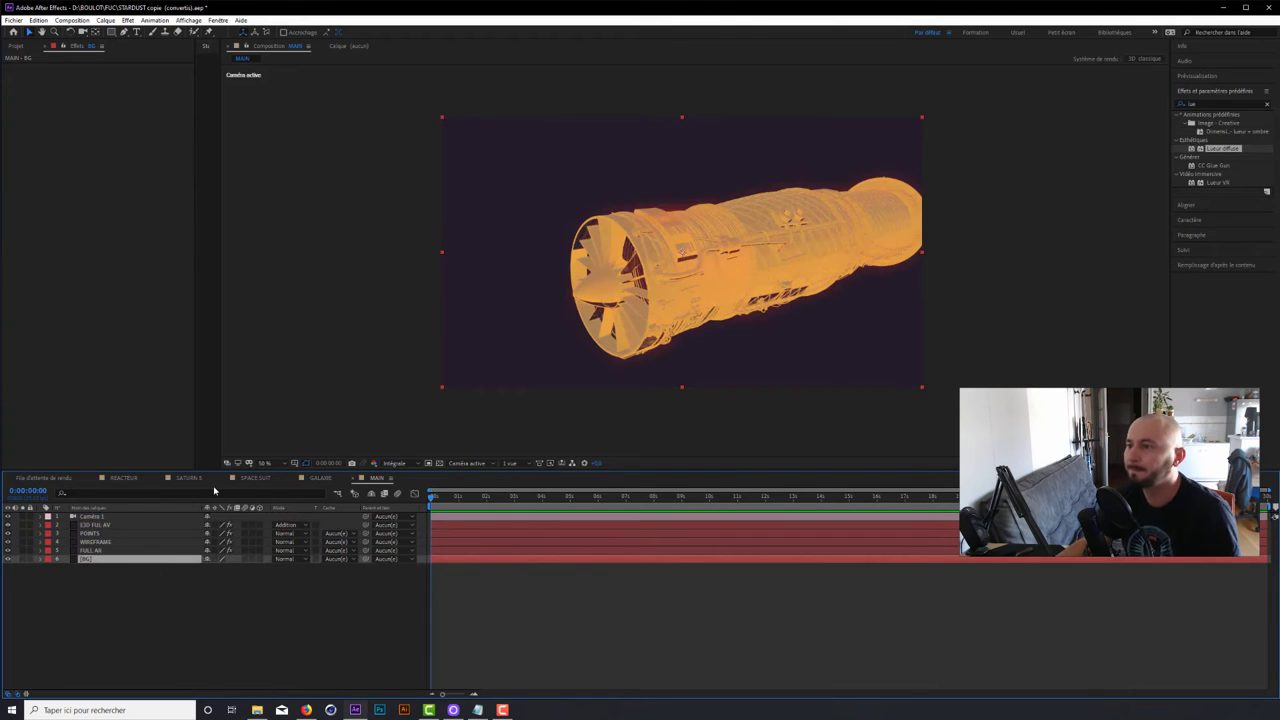
- Zoom in and back out on the engine, keeping the preview at Full resolution
key("period")
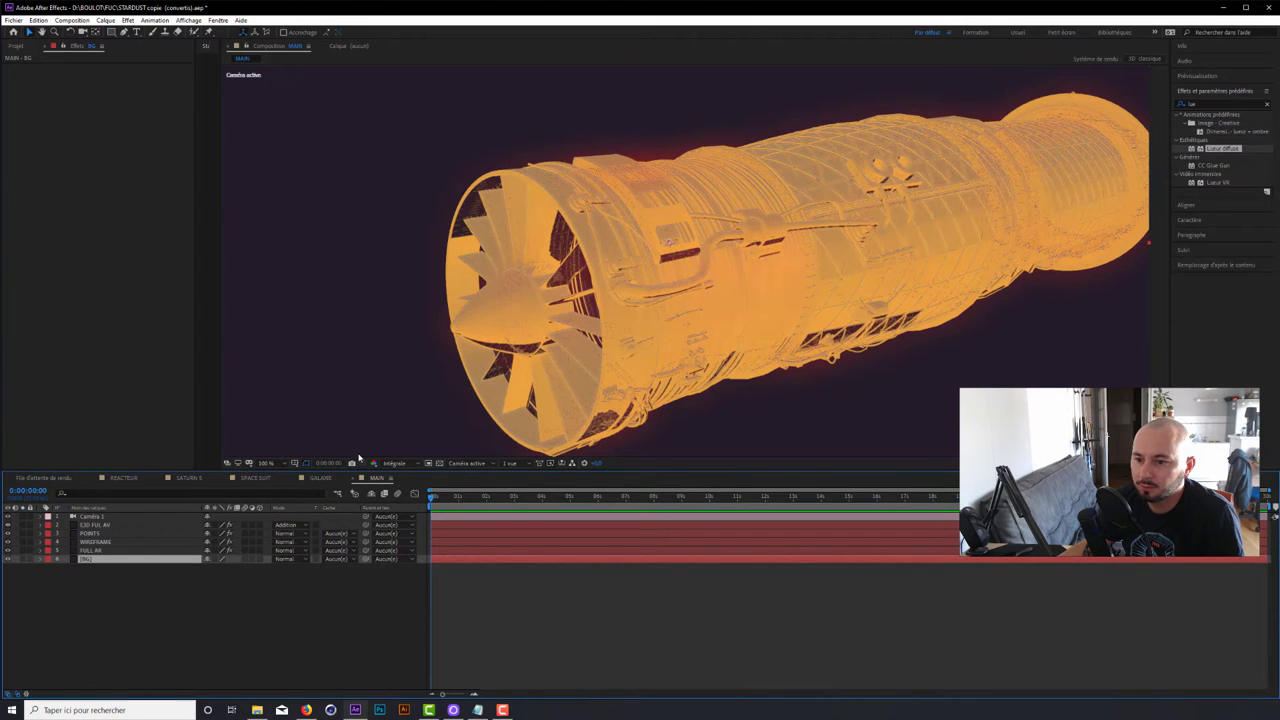
key("comma")
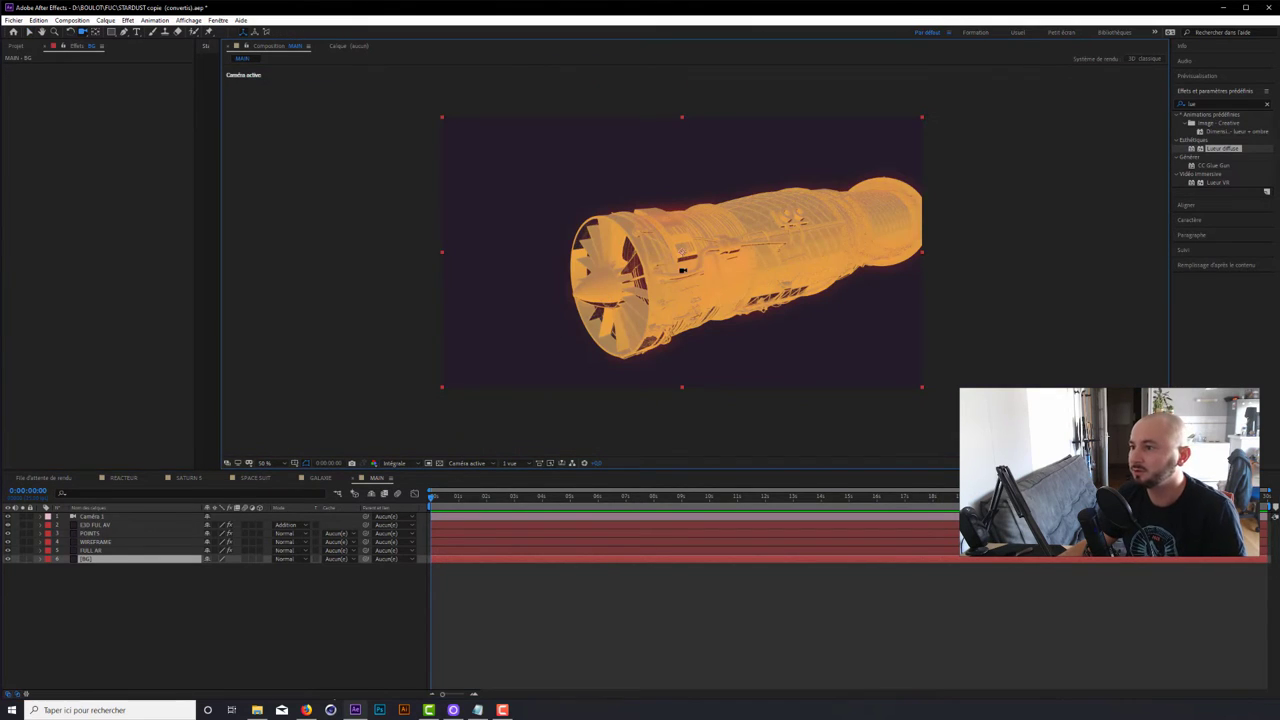
key("KP_1")
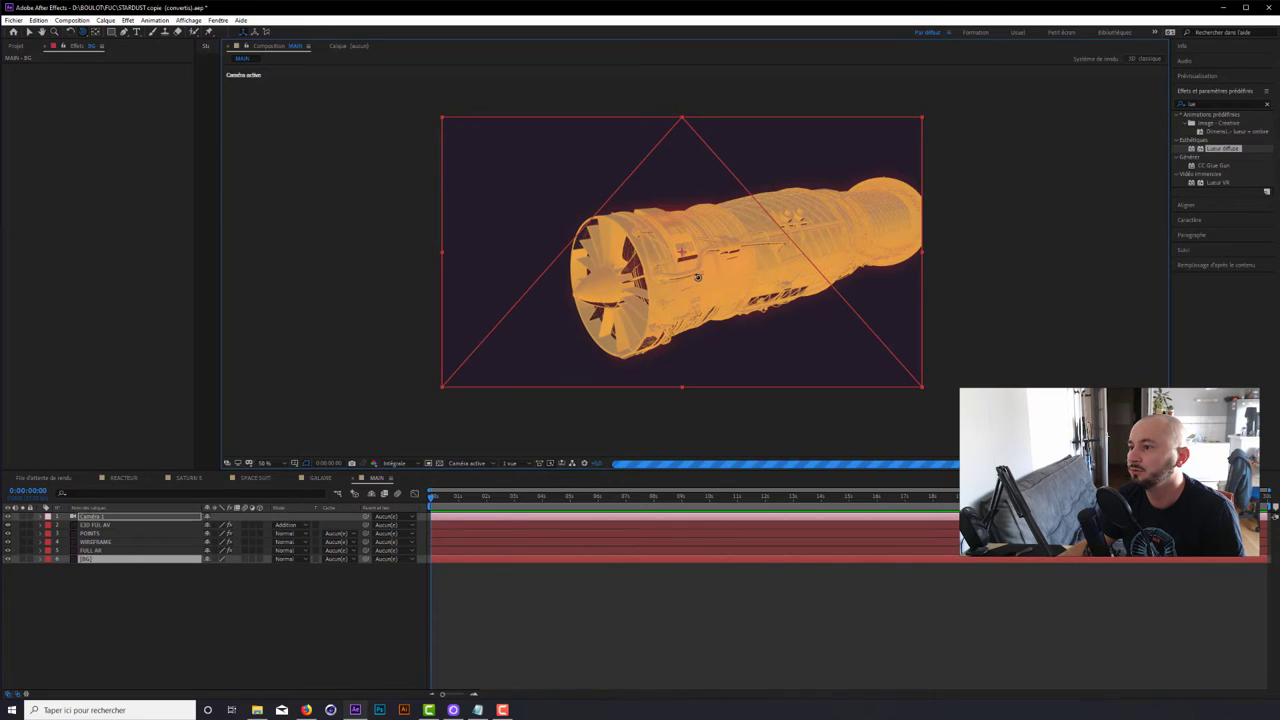
left_click(400, 465)
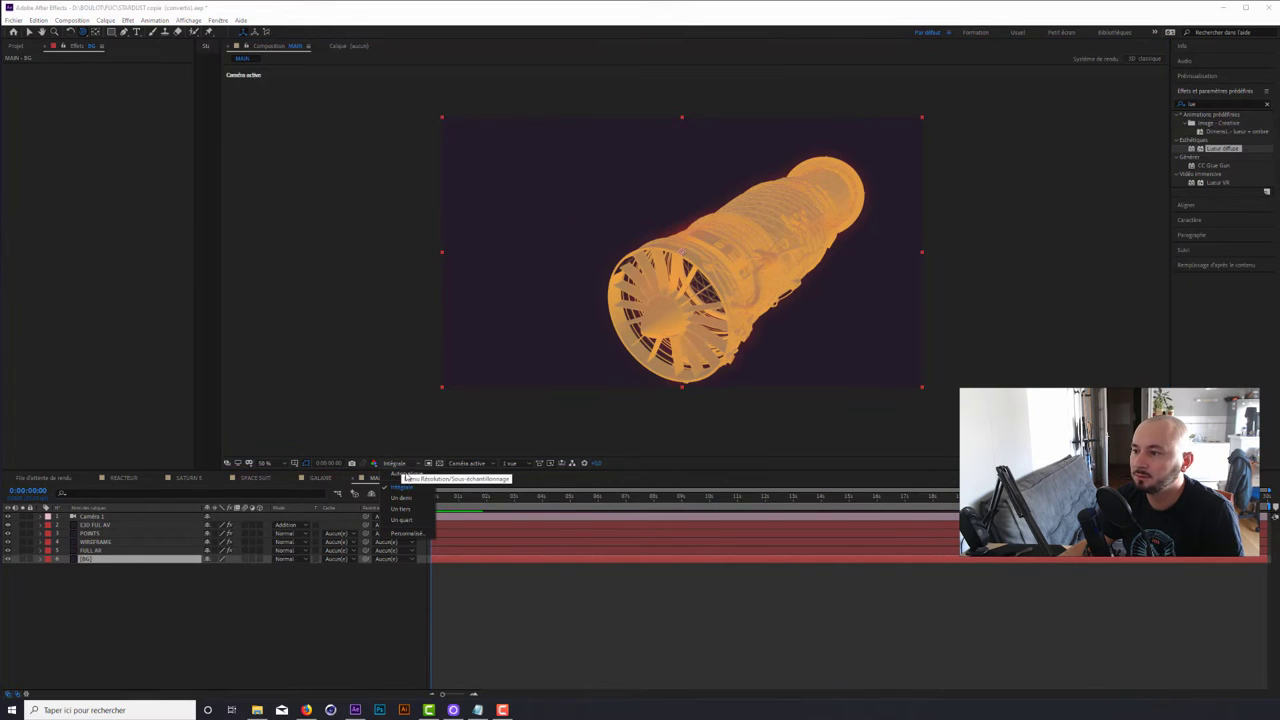
left_click(404, 482)
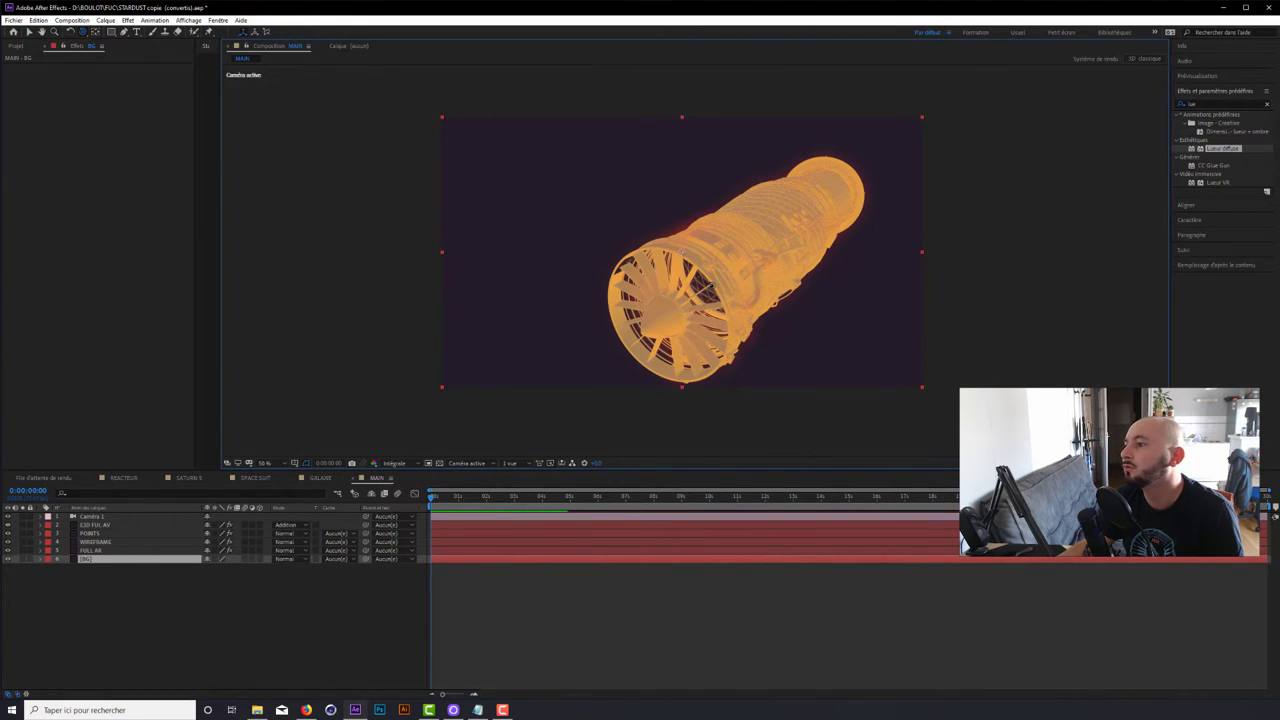
- Orbit Caméra 1 to a near side-on engine view and bring up POINTS' blending modes
key("KP_1")
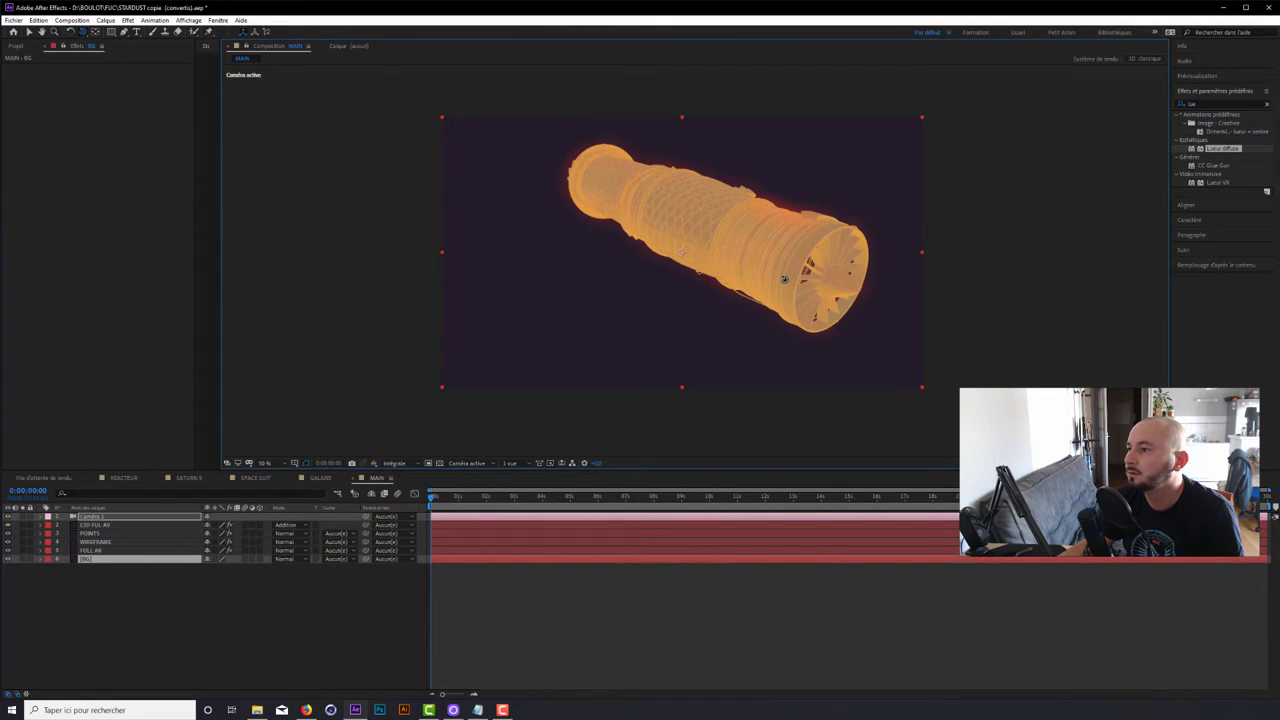
left_click_drag(784, 279, 712, 279)
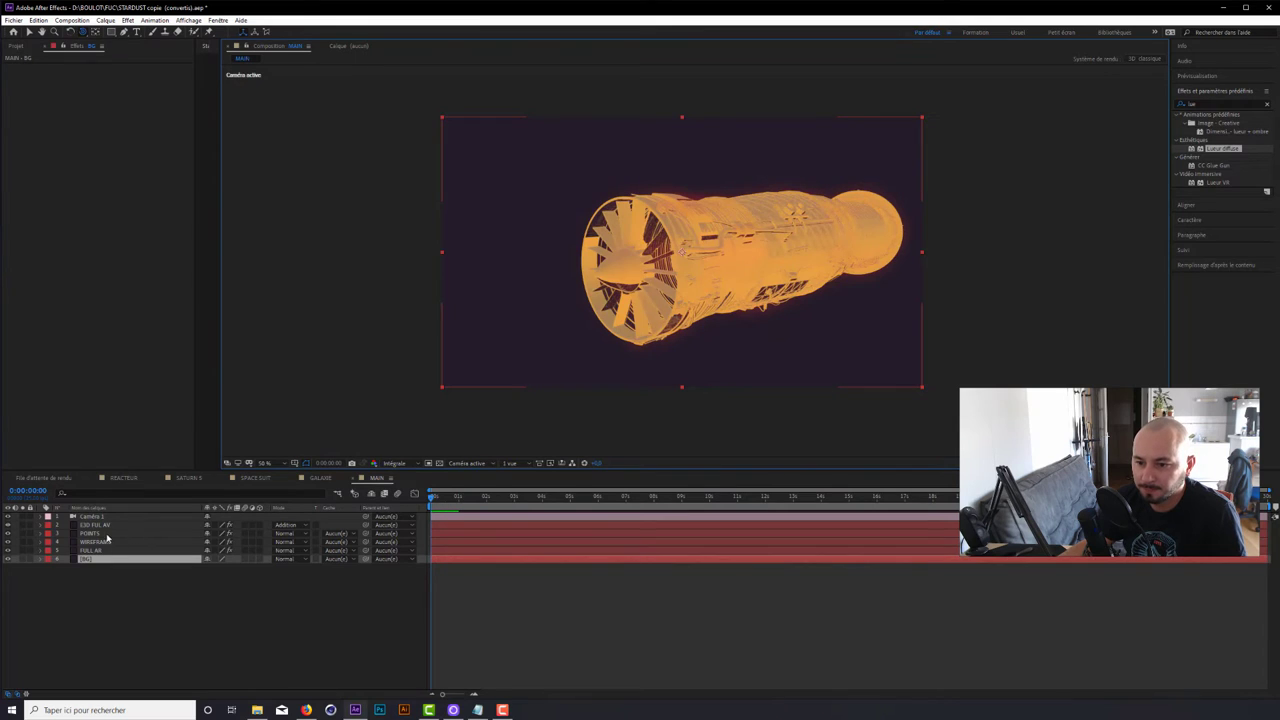
left_click(112, 534)
left_click(283, 535)
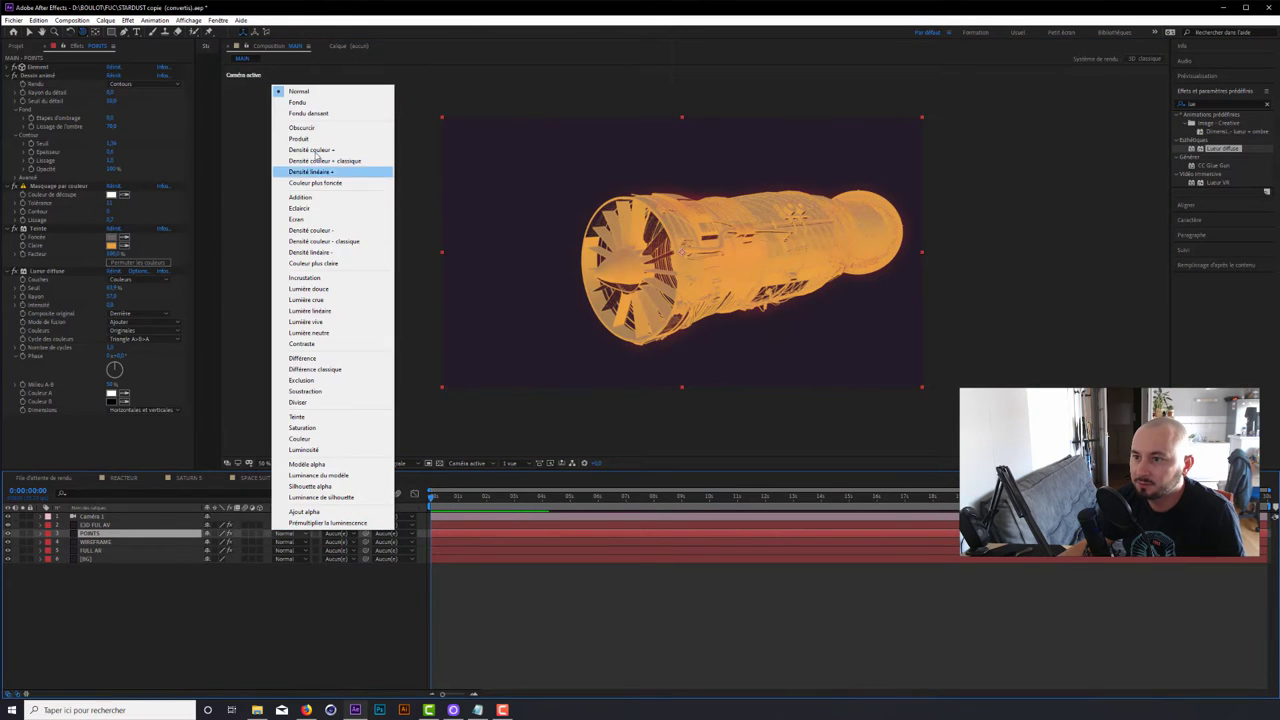
- Set the POINTS and WIREFRAME layers' blending mode to Addition
left_click(323, 199)
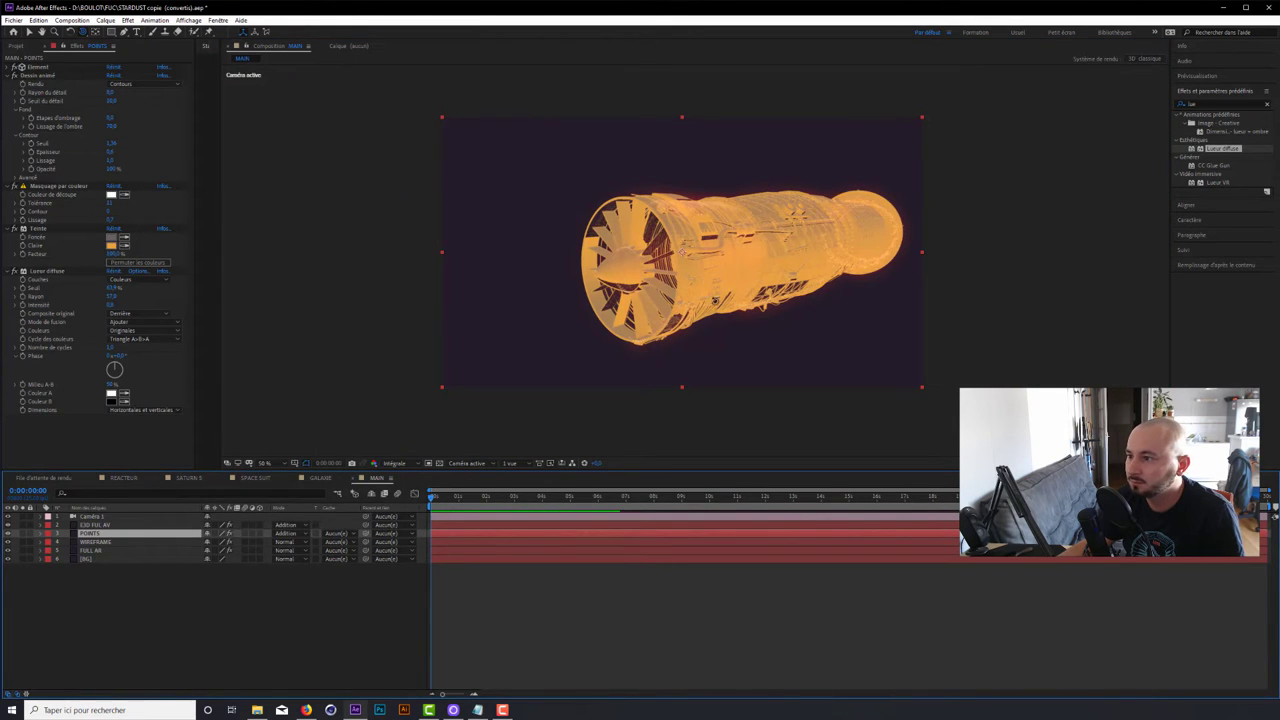
left_click(130, 541)
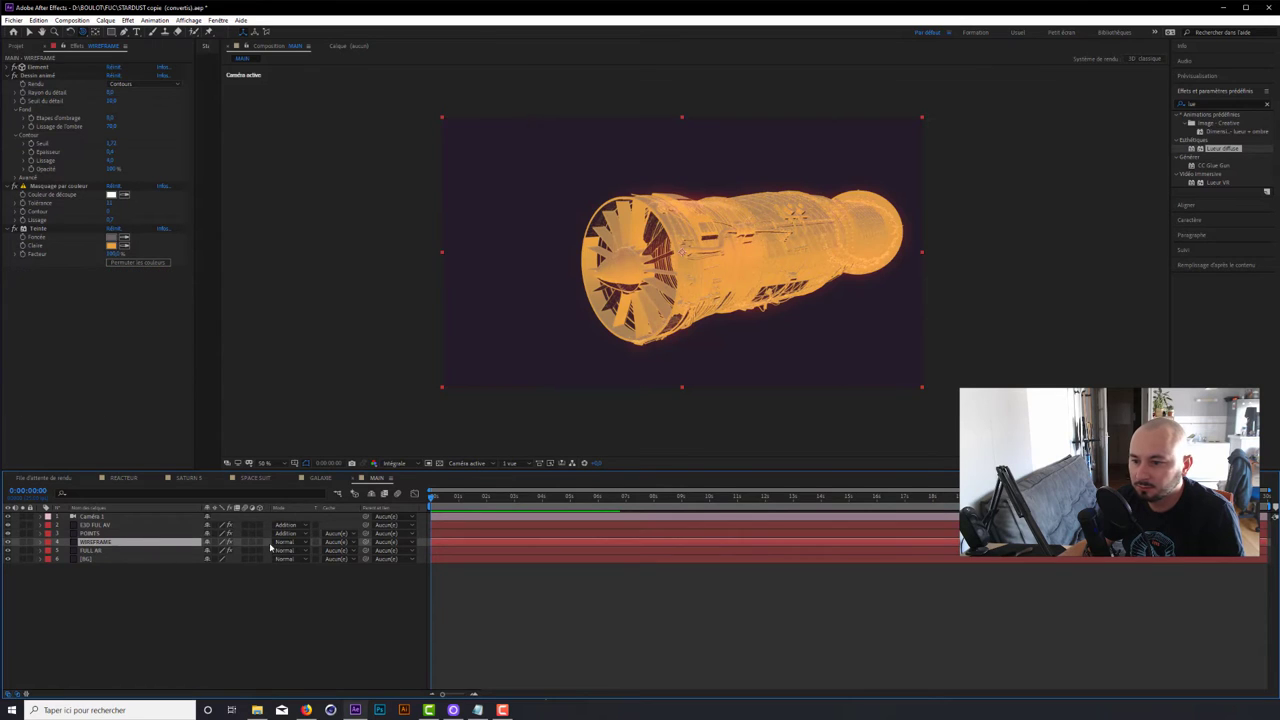
left_click(283, 542)
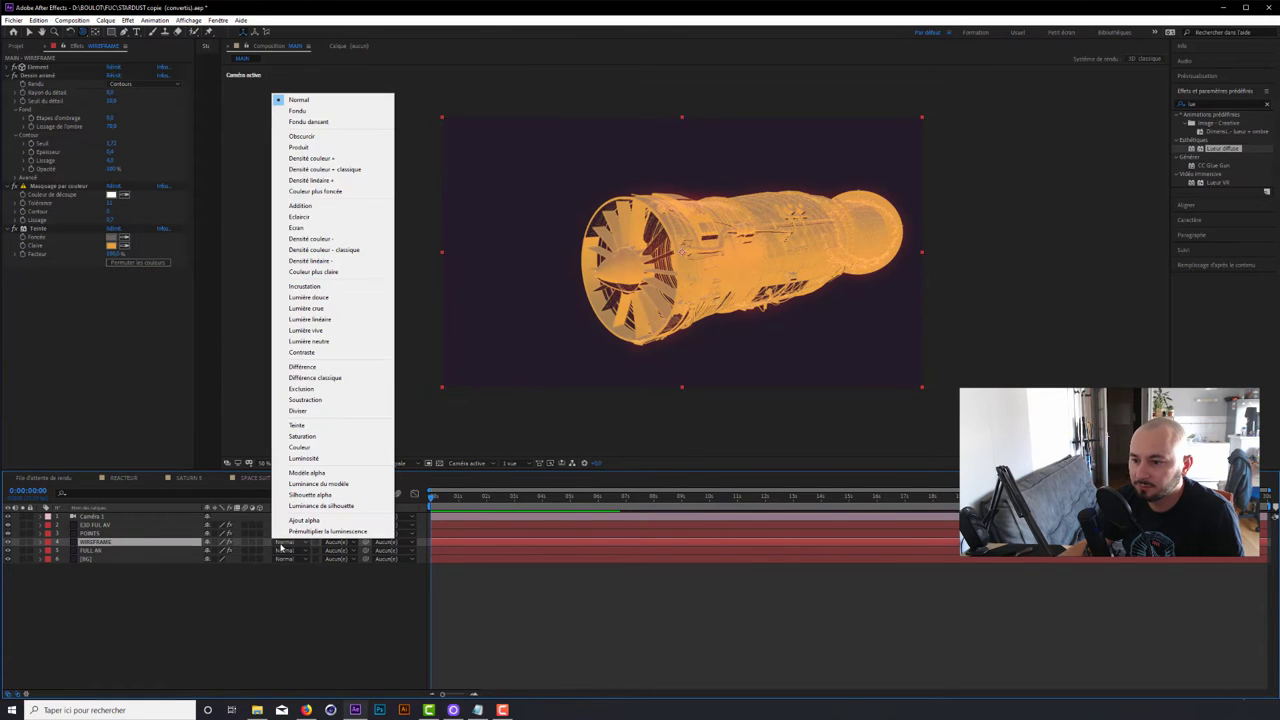
left_click(340, 206)
scroll(714, 279, "up", 2)
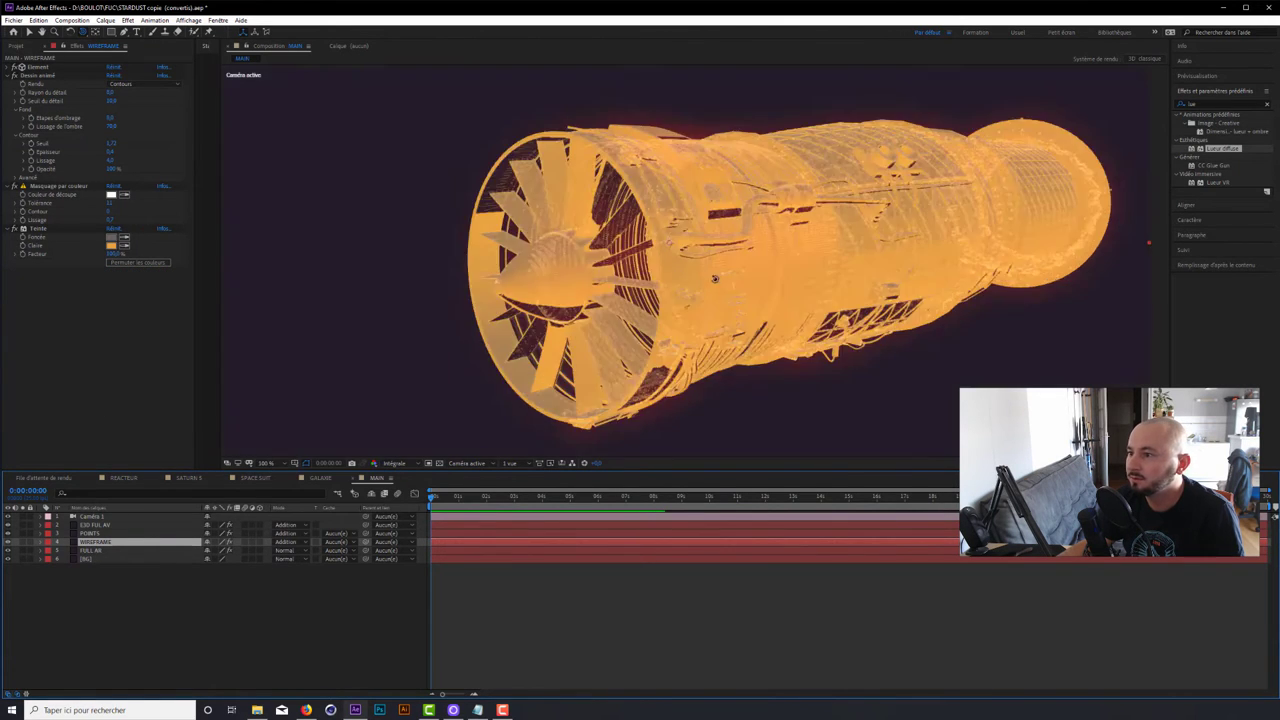
- Lower the FULL AV layer's Opacité slightly
left_click(95, 524)
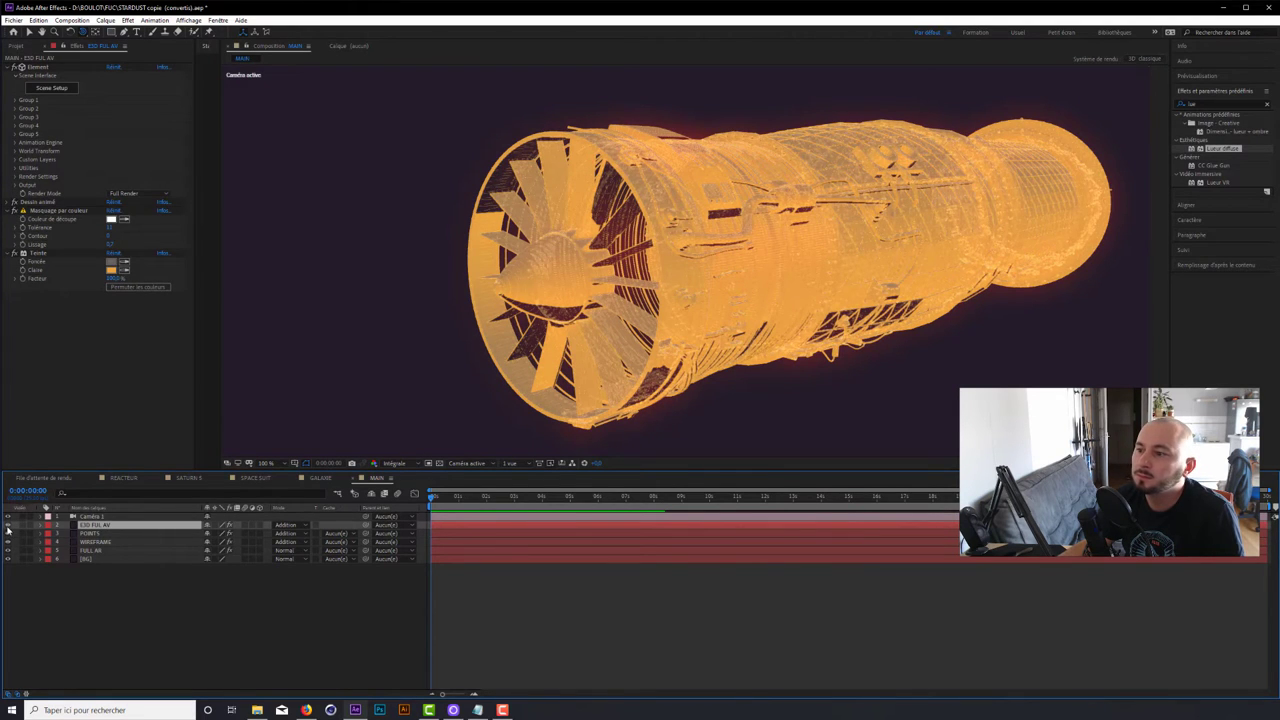
left_click(89, 552)
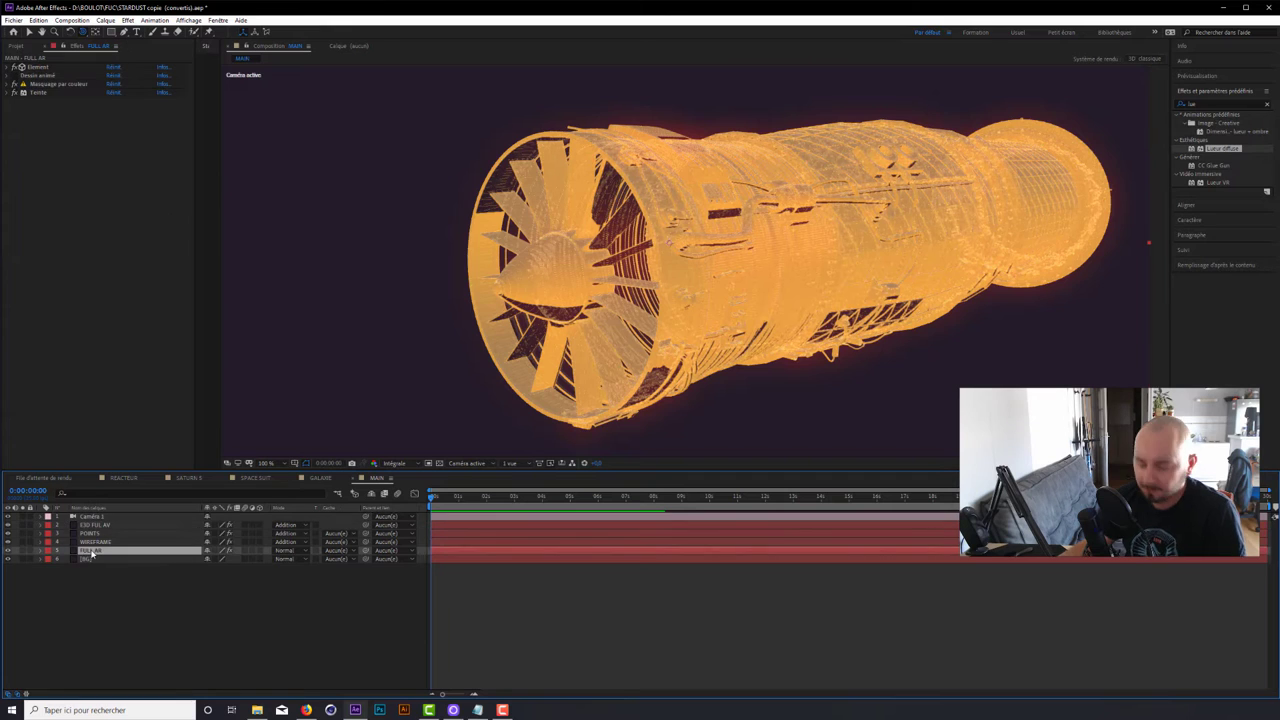
key("t")
left_click_drag(208, 558, 190, 559)
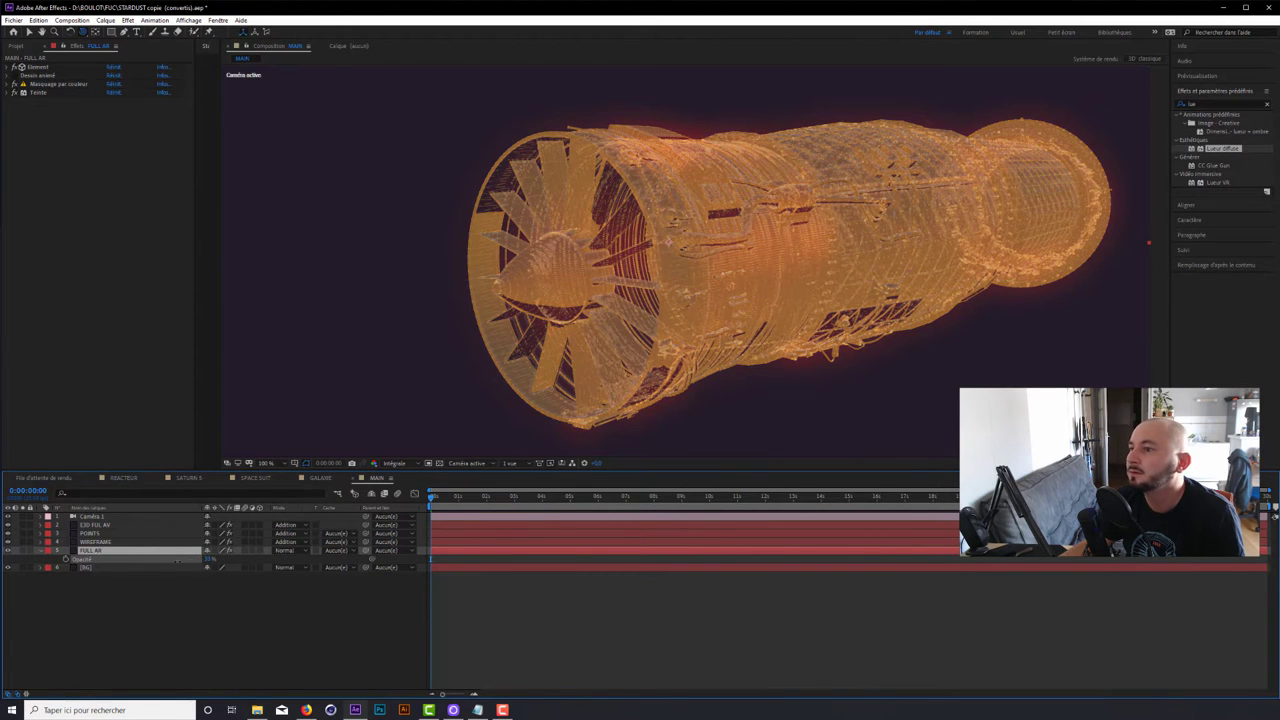
left_click_drag(188, 558, 190, 558)
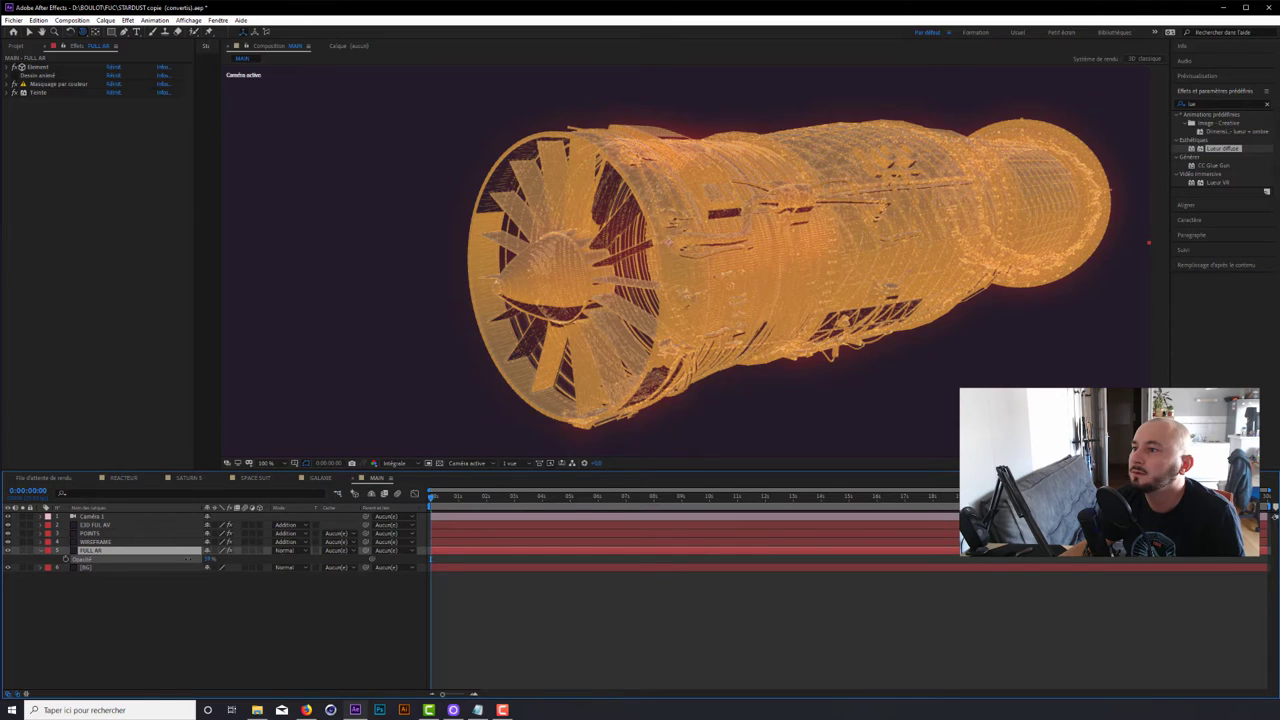
- Raise the Lueur diffuse Seuil on POINTS and reduce its radius to about 3
left_click(95, 533)
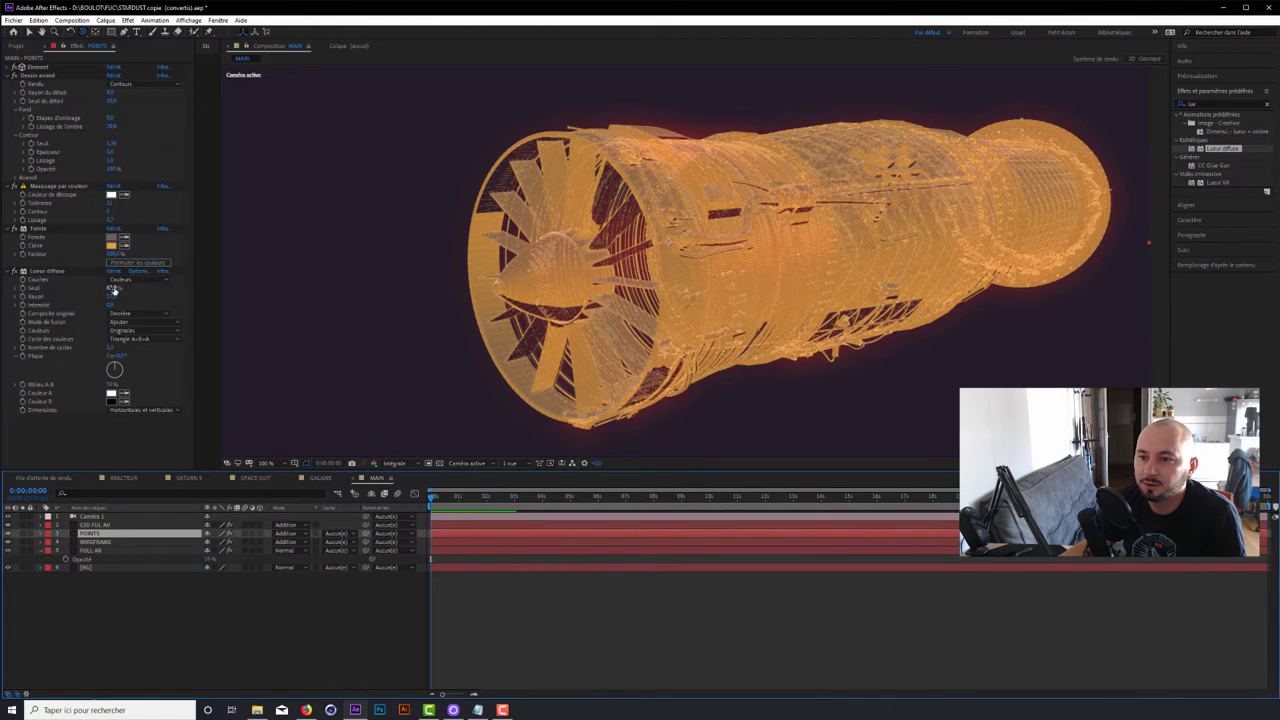
left_click_drag(114, 289, 150, 289)
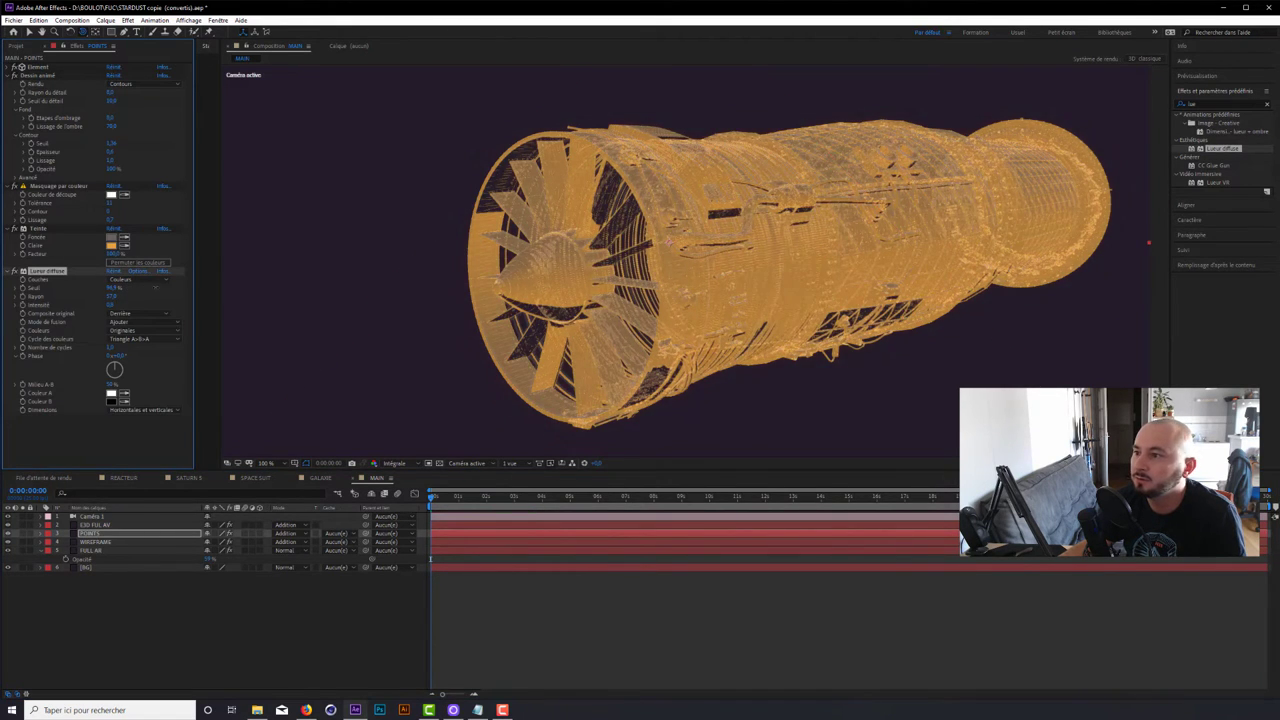
left_click_drag(111, 299, 80, 297)
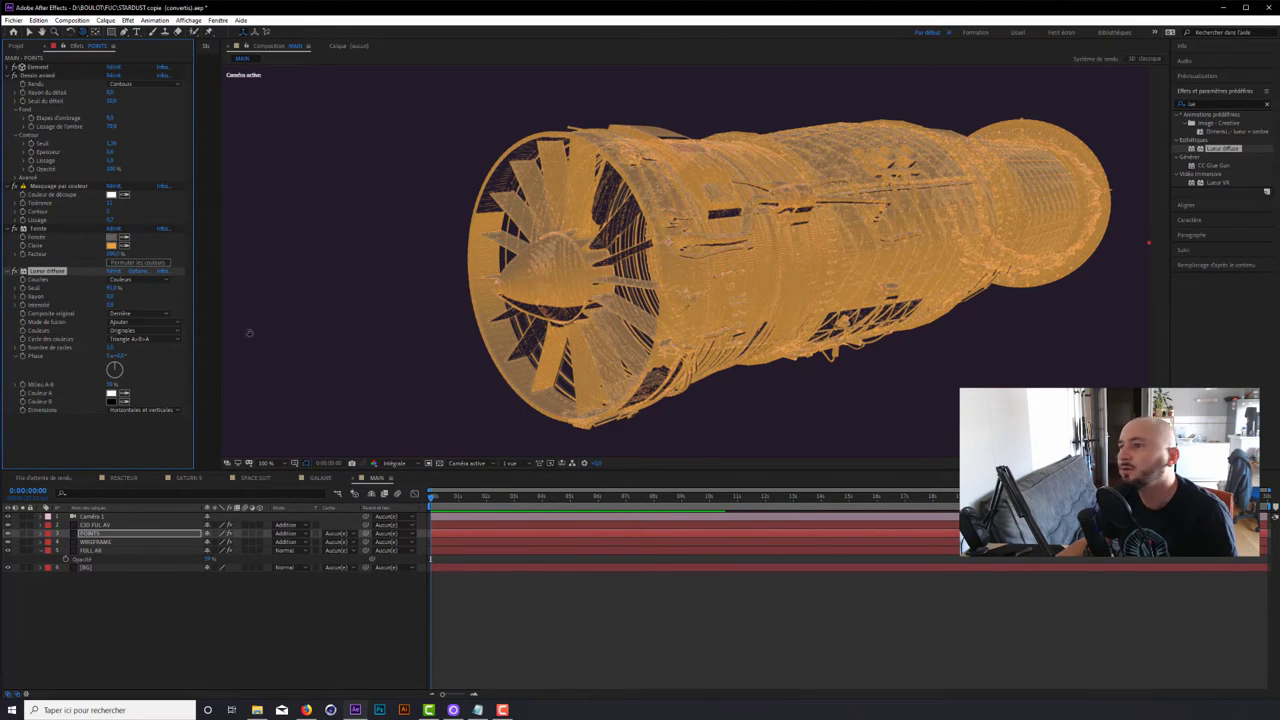
- Fit the whole composition frame in the viewer and deselect the POINTS layer
key("comma")
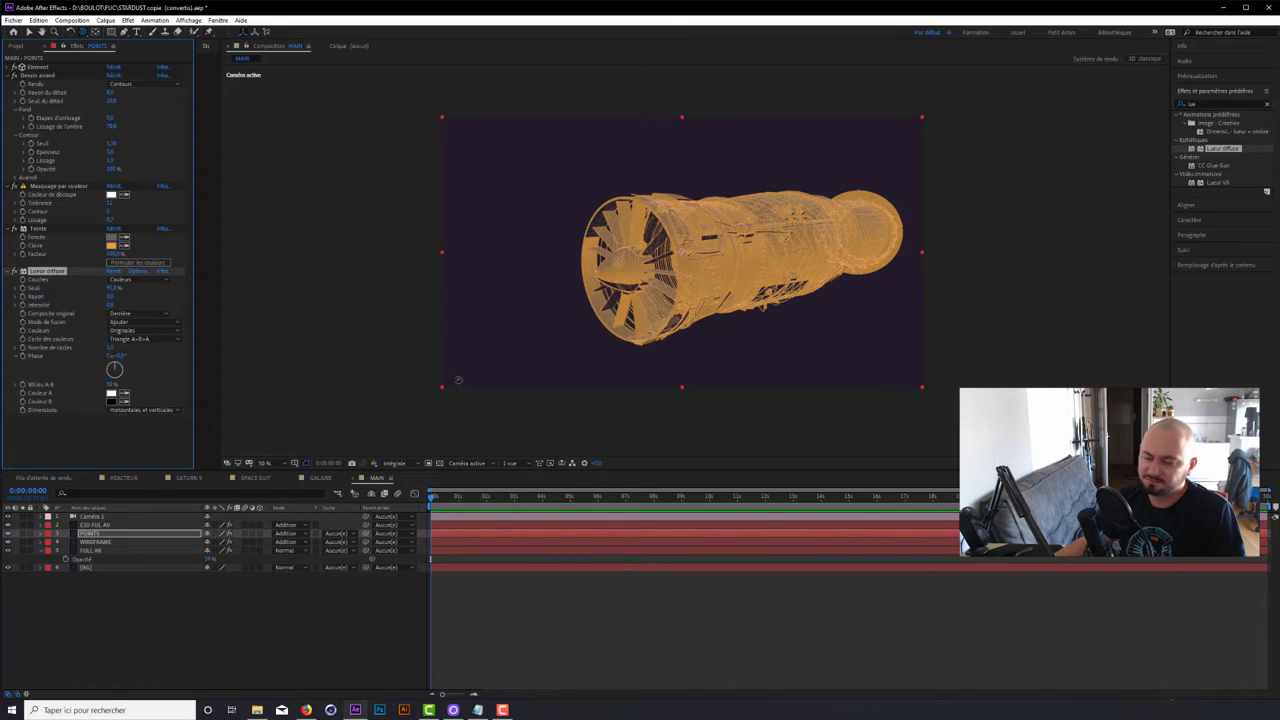
left_click(176, 597)
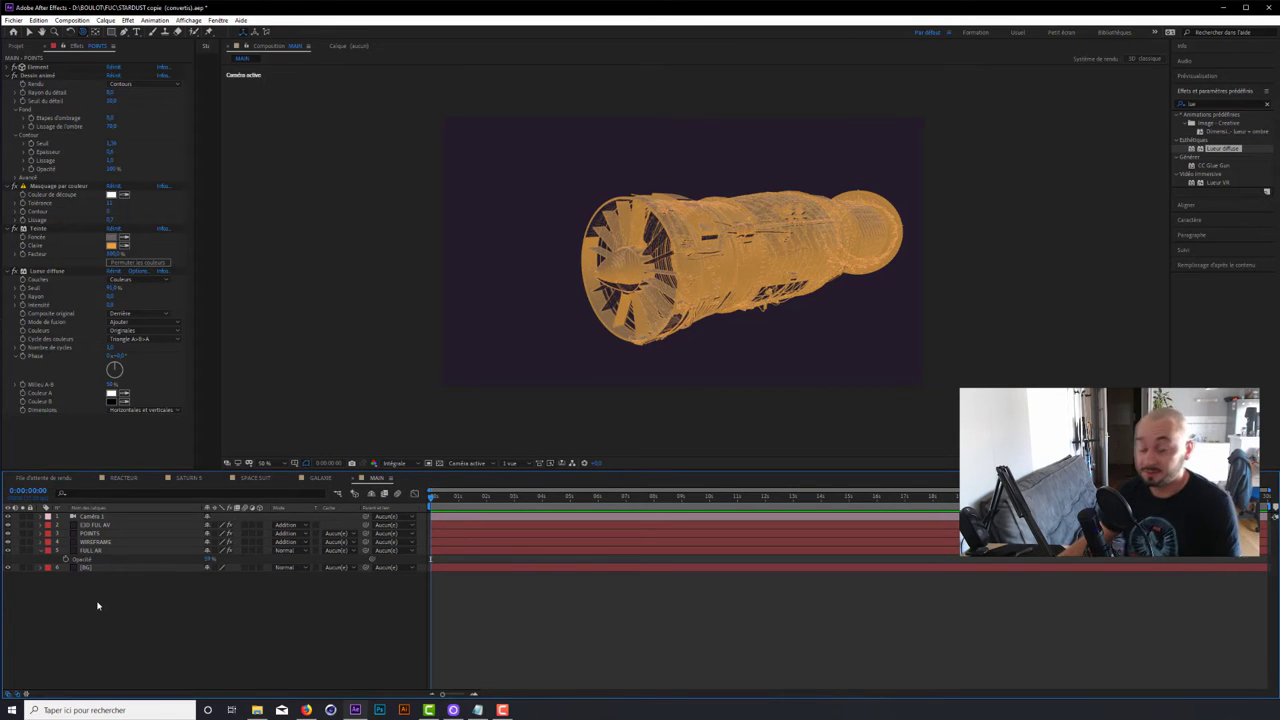
- Create a new solid named STARDUST and move it just above the BG layer
right_click(135, 617)
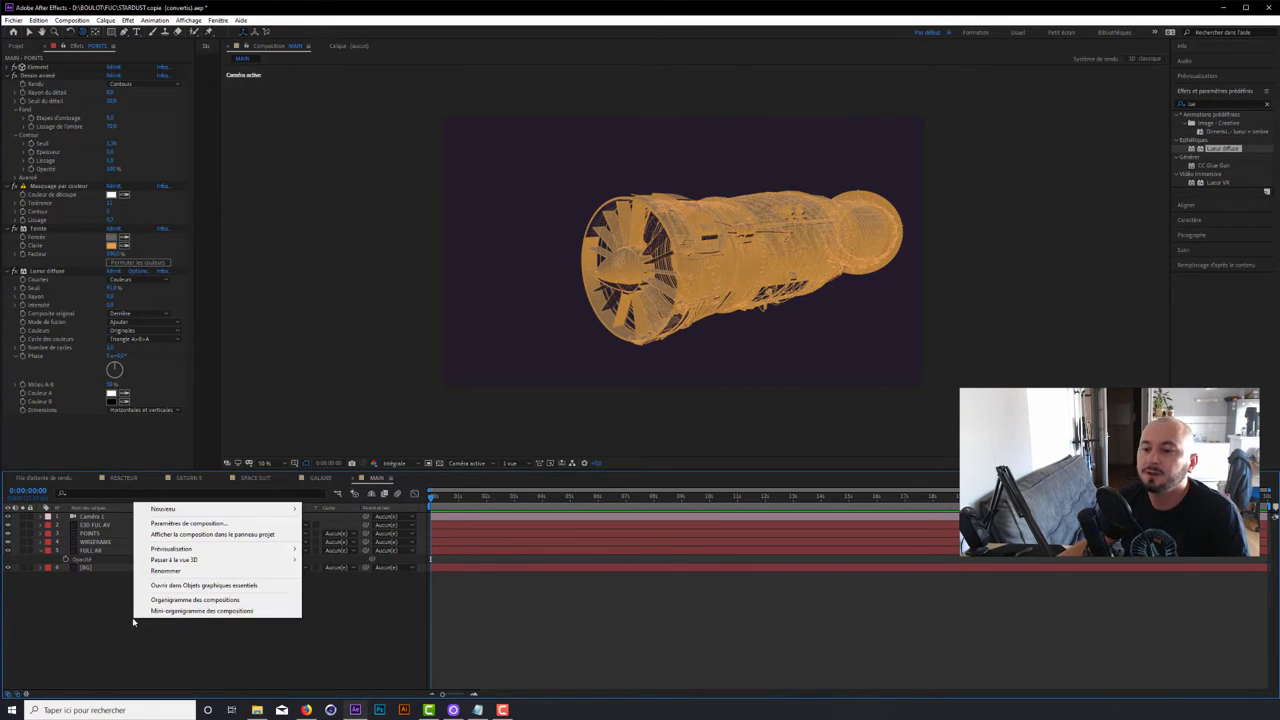
mouse_move(188, 516)
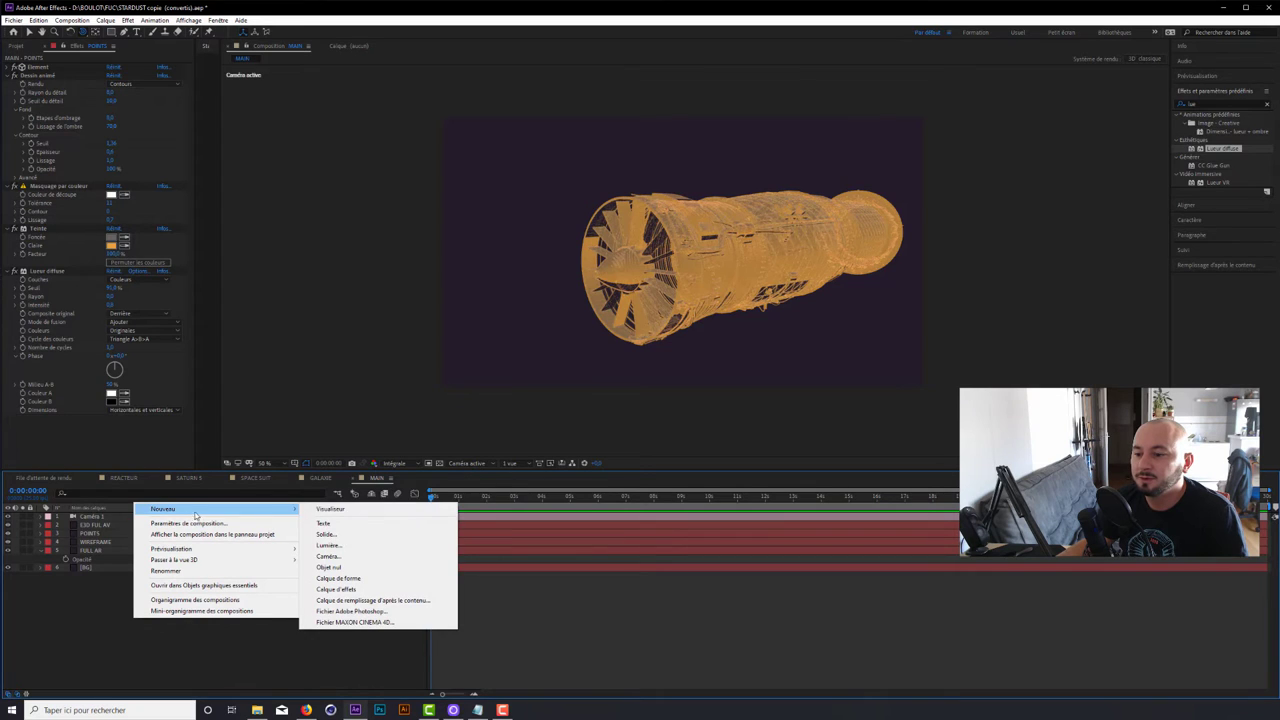
left_click(346, 537)
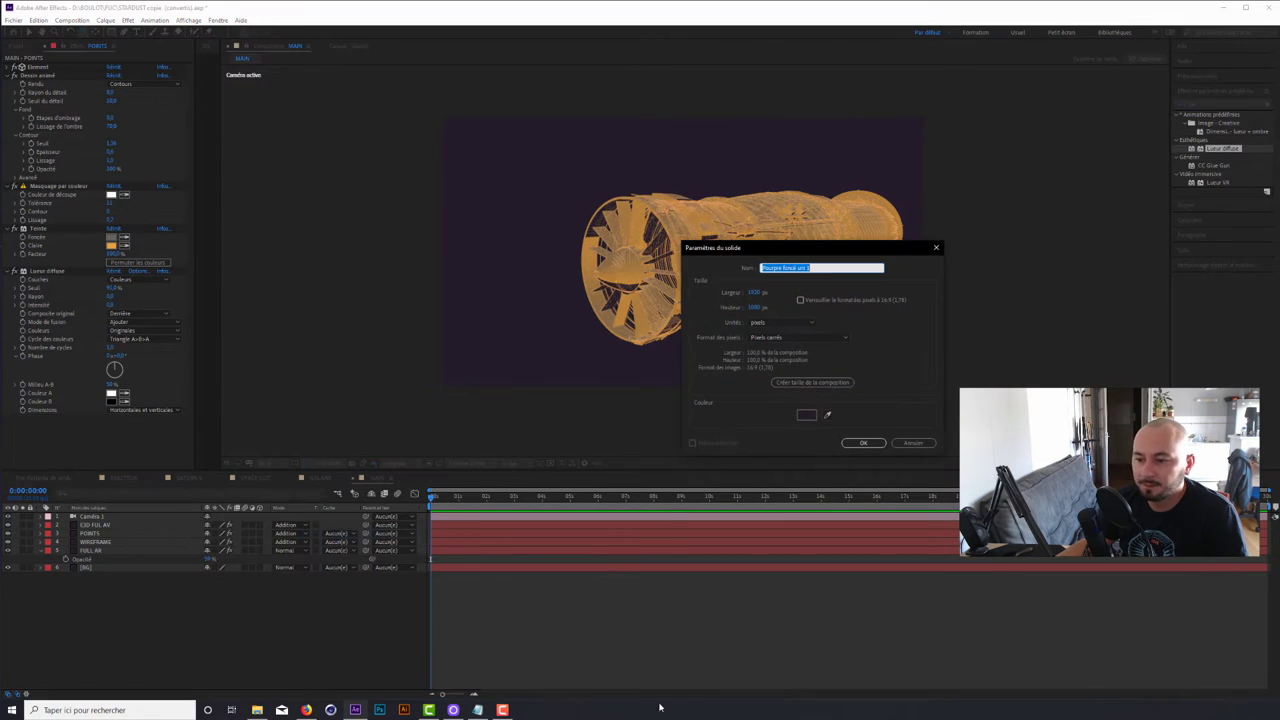
type("STARDUST")
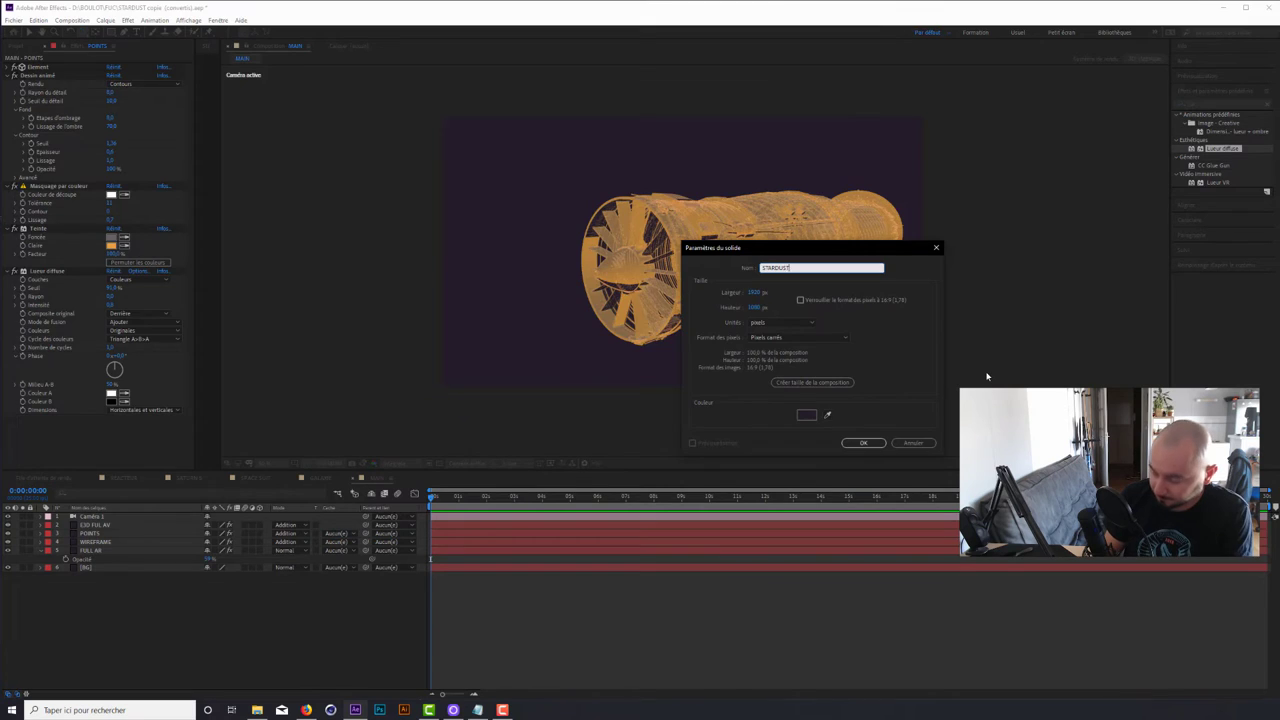
key("Return")
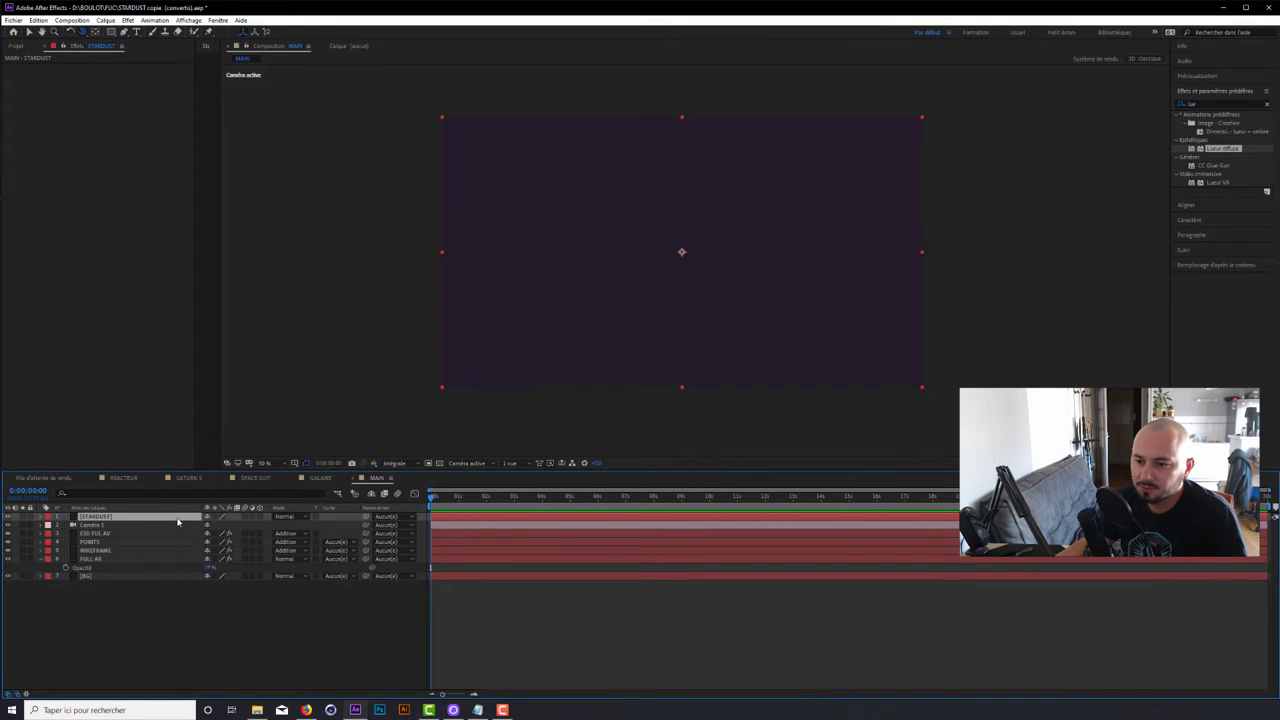
left_click_drag(177, 516, 183, 568)
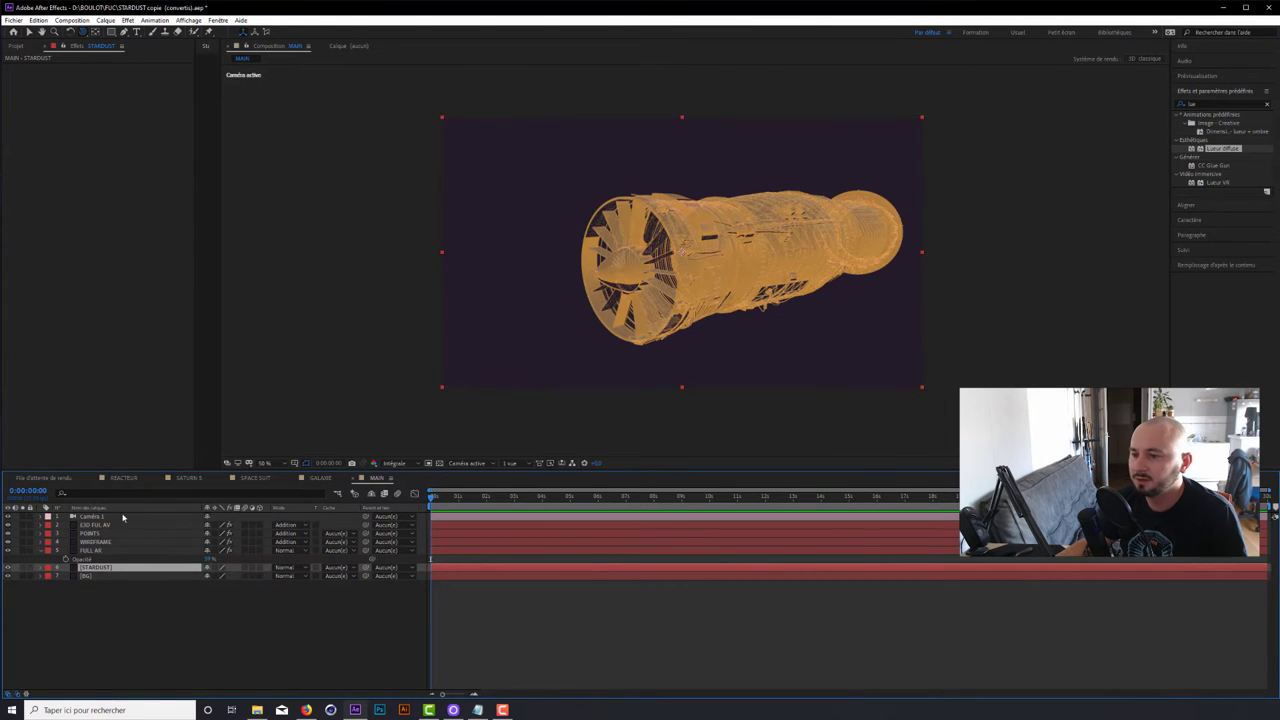
- Apply the Superluminal Stardust effect to the STARDUST solid
left_click(127, 20)
mouse_move(233, 328)
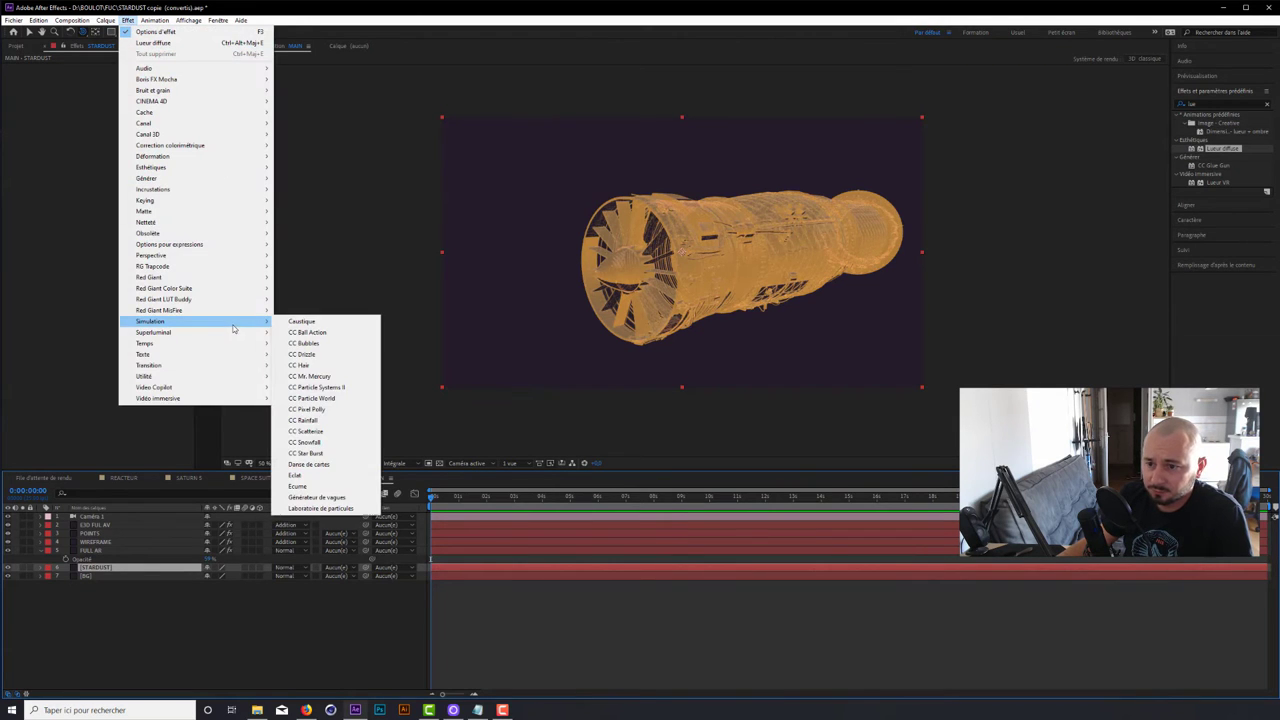
left_click(298, 334)
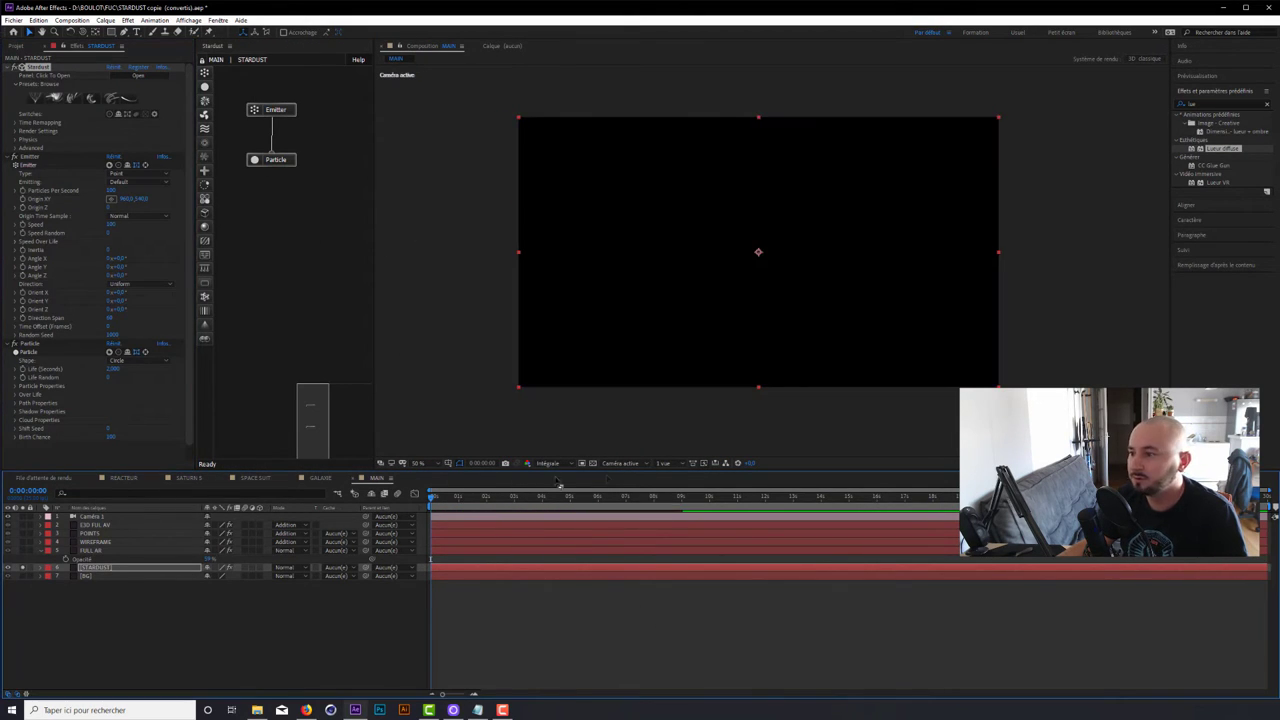
- Move the playhead later so particles appear, nudge the Emitter node, and open Stardust Presets
mouse_move(445, 497)
left_mouse_down()
mouse_move(625, 503)
mouse_move(500, 505)
left_mouse_up()
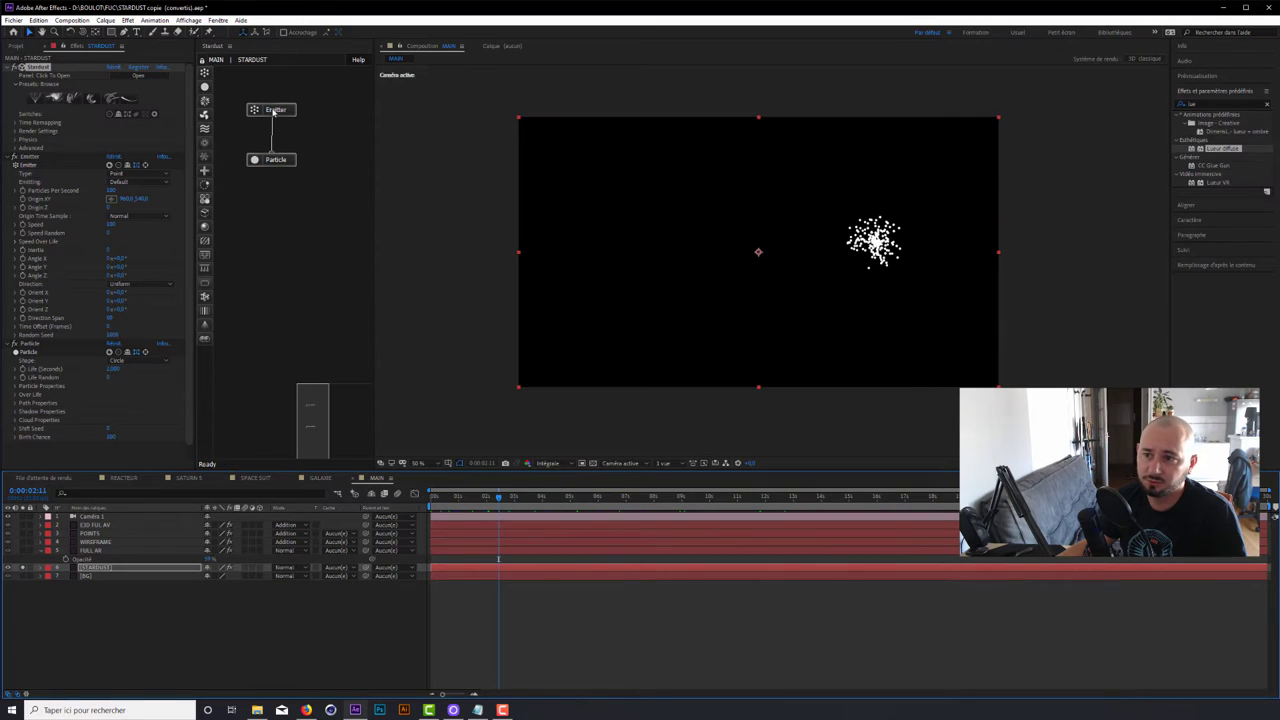
left_click_drag(273, 112, 265, 111)
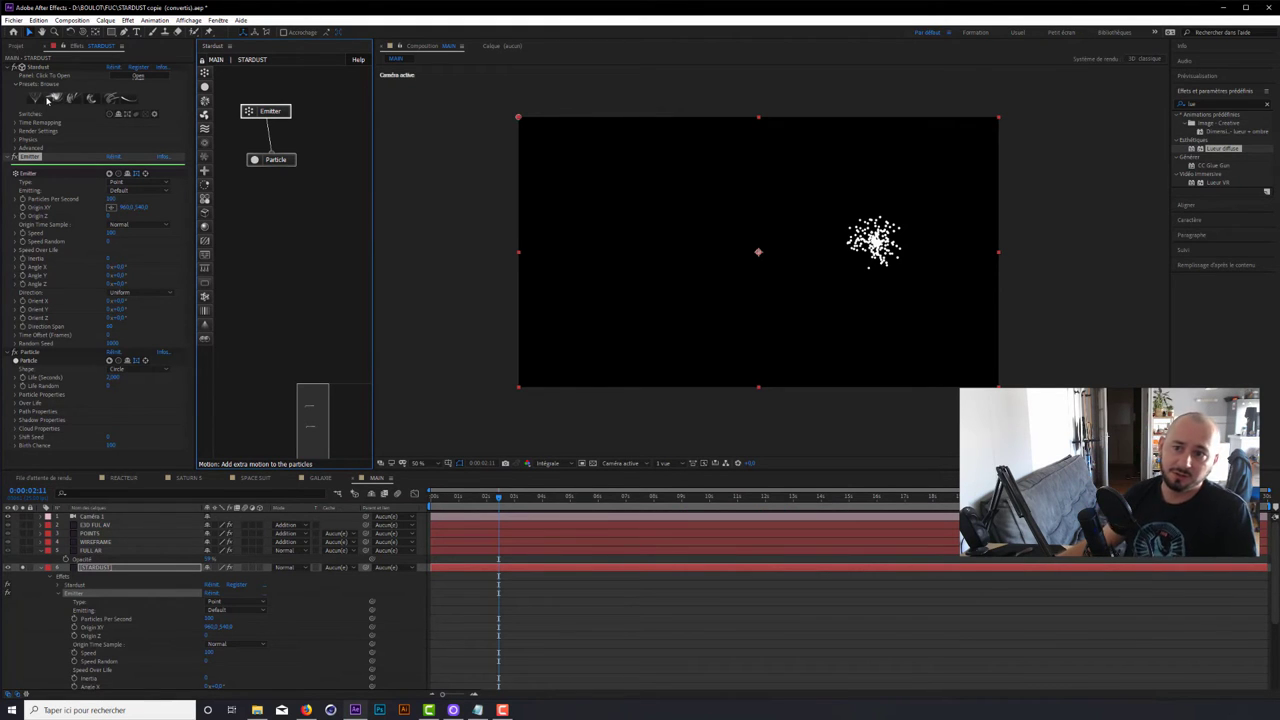
left_click(47, 98)
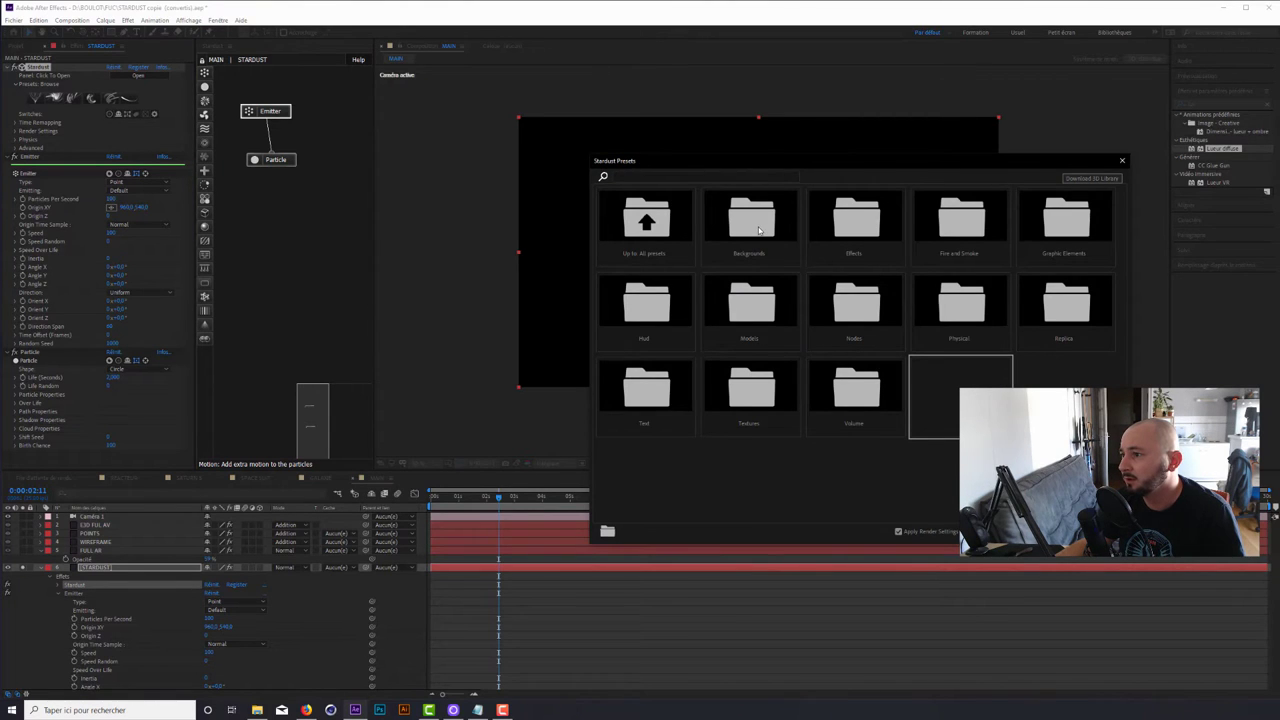
- Apply the Comets preset from the Backgrounds folder to the STARDUST layer
left_click(758, 230)
left_click(1072, 237)
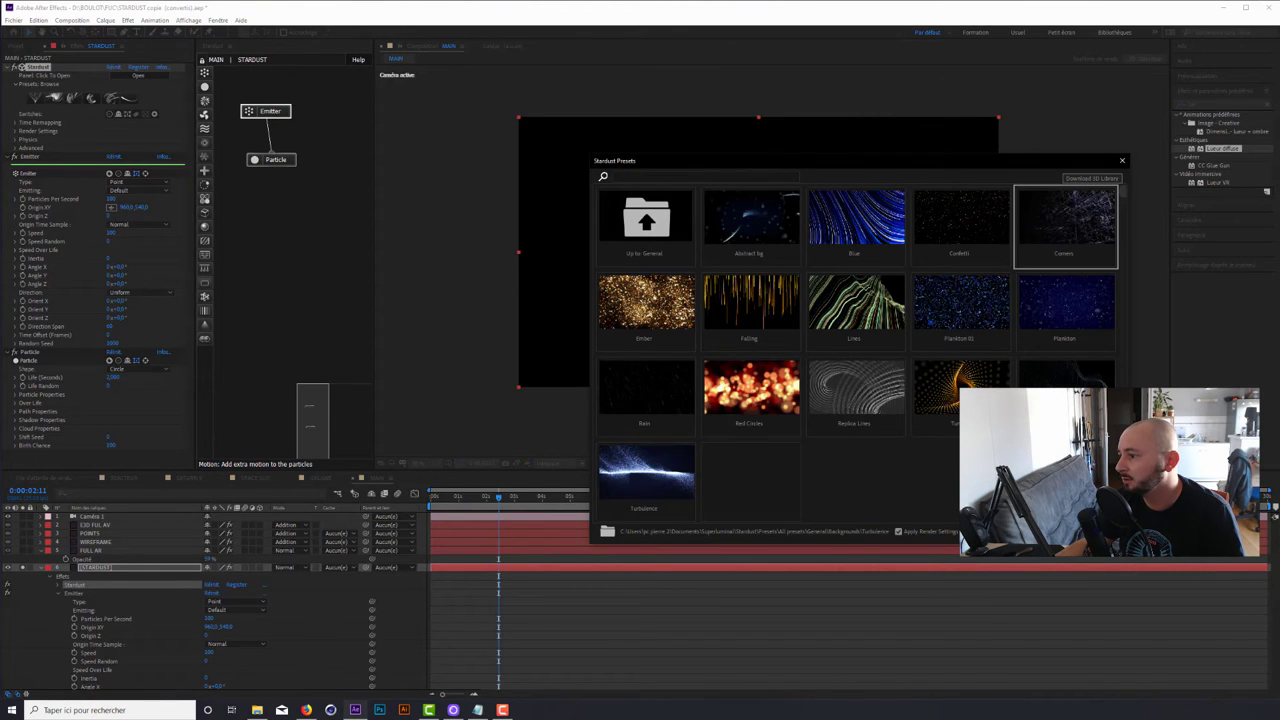
key("Return")
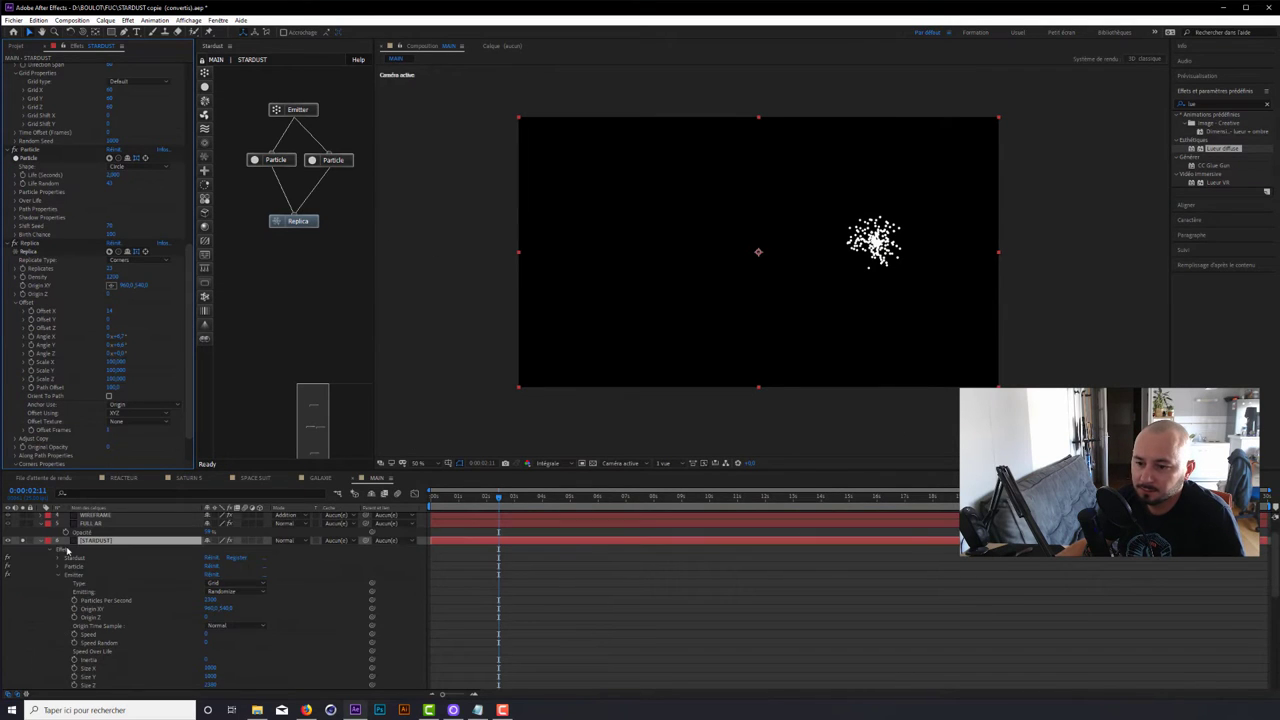
- Collapse the STARDUST layer's properties and widen the Composition viewer
scroll(60, 540, "up", 5)
left_click(43, 541)
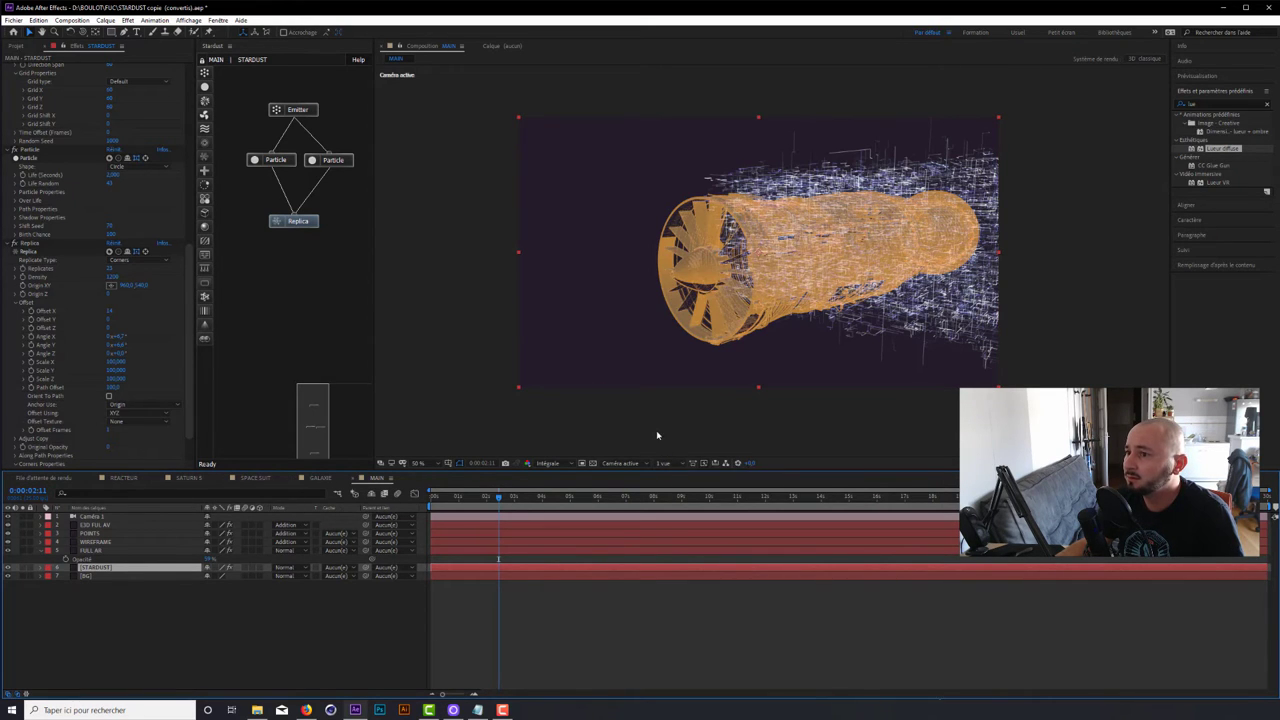
left_click_drag(373, 333, 209, 325)
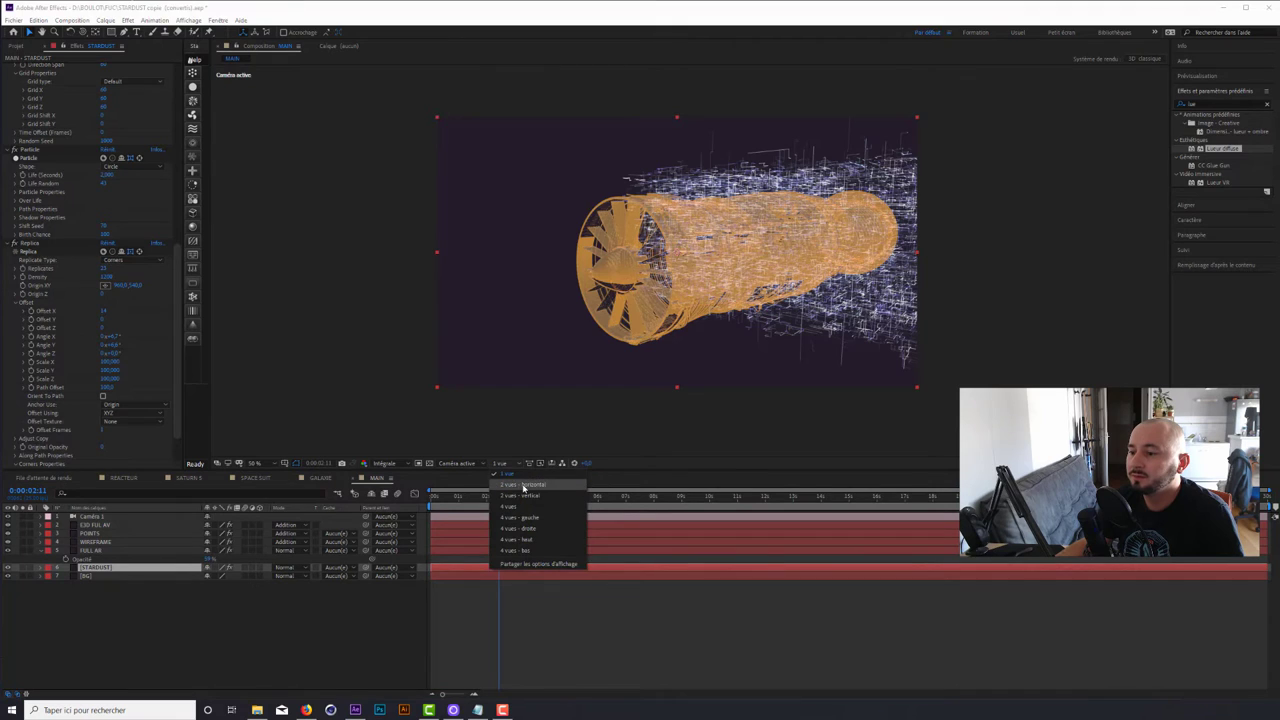
- Split the viewer into 2 horizontal views and zoom both out
left_click(516, 493)
scroll(528, 356, "down", 3)
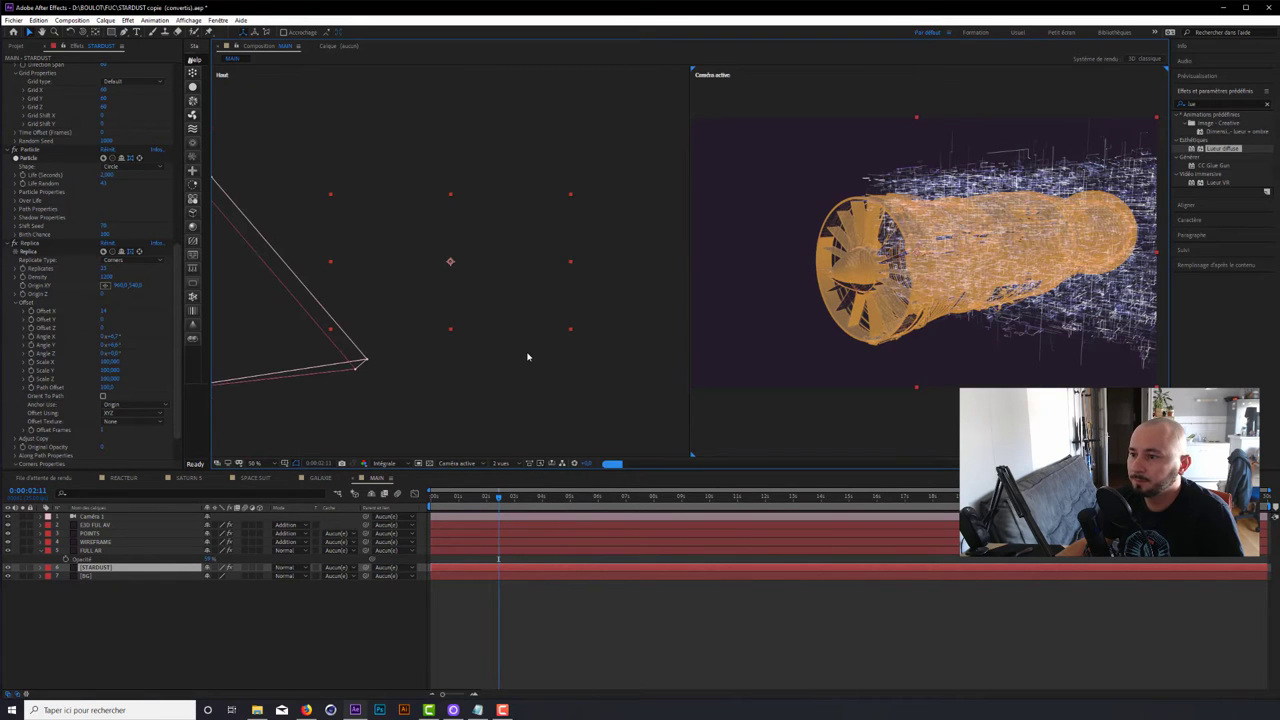
scroll(874, 246, "down", 2)
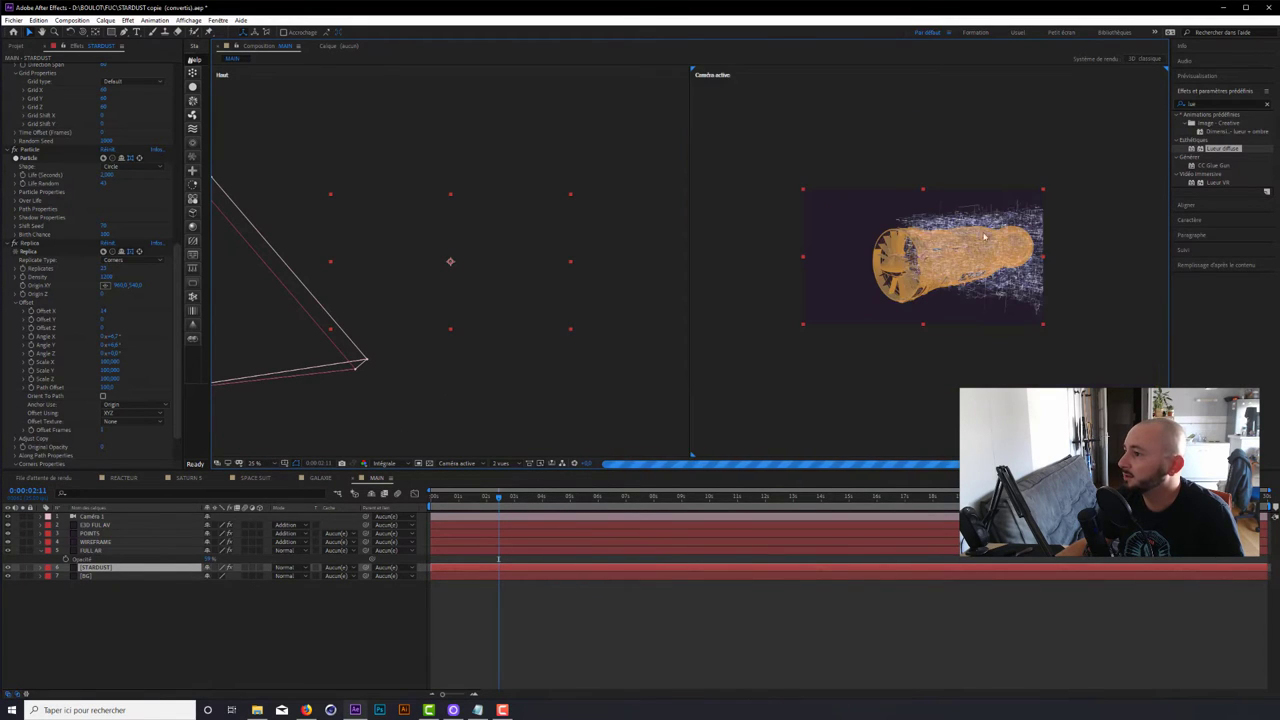
- Activate the Top (Haut) view and drag the camera slightly up and left into place
left_click(498, 241)
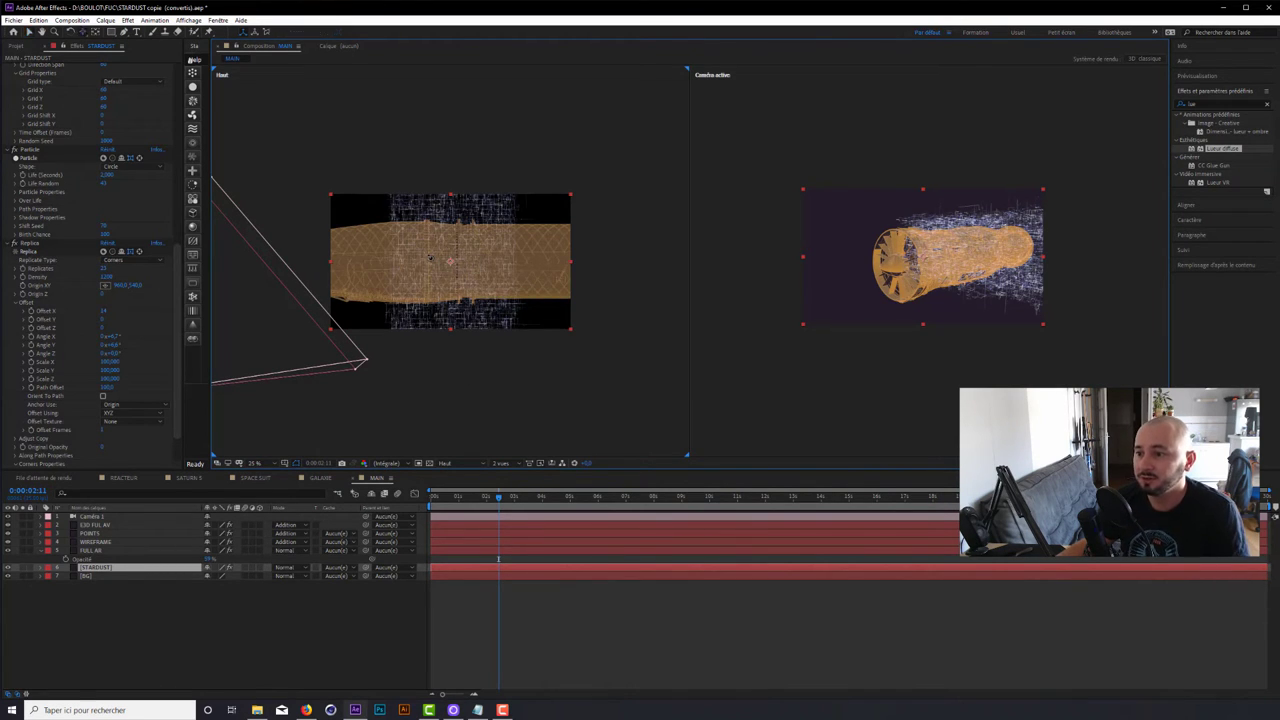
left_click_drag(378, 345, 328, 315)
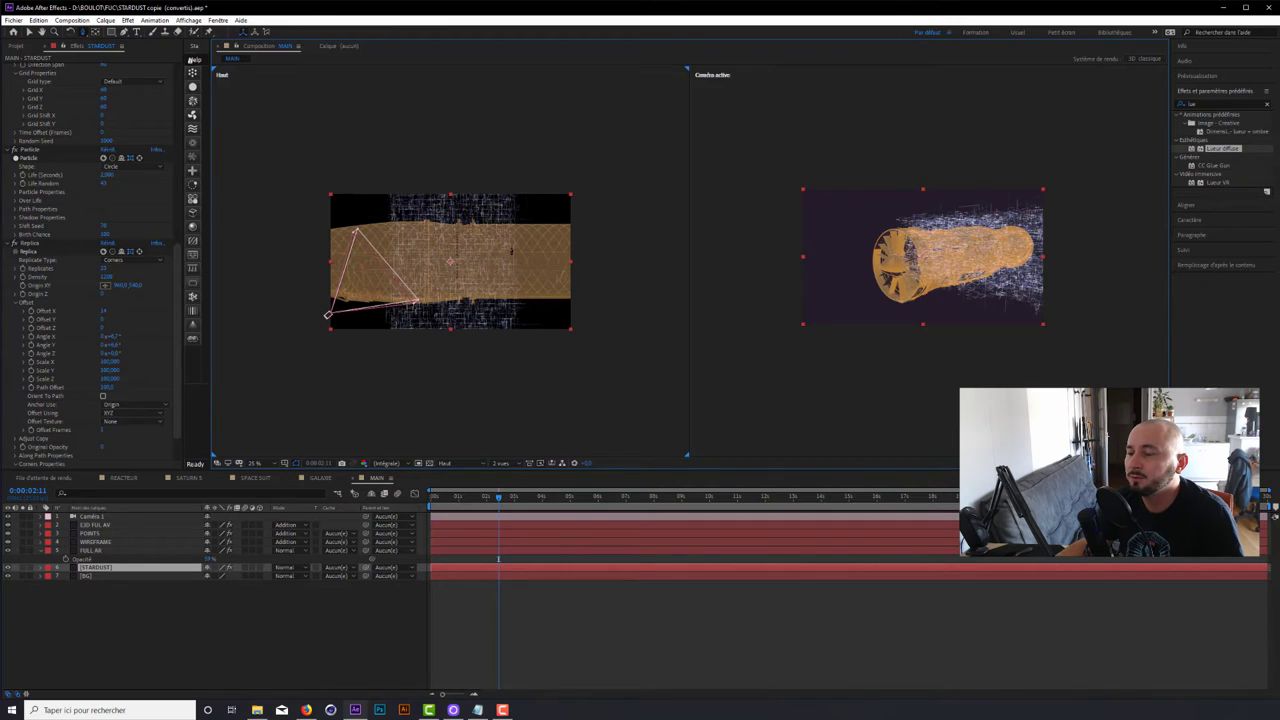
left_click_drag(328, 315, 331, 313)
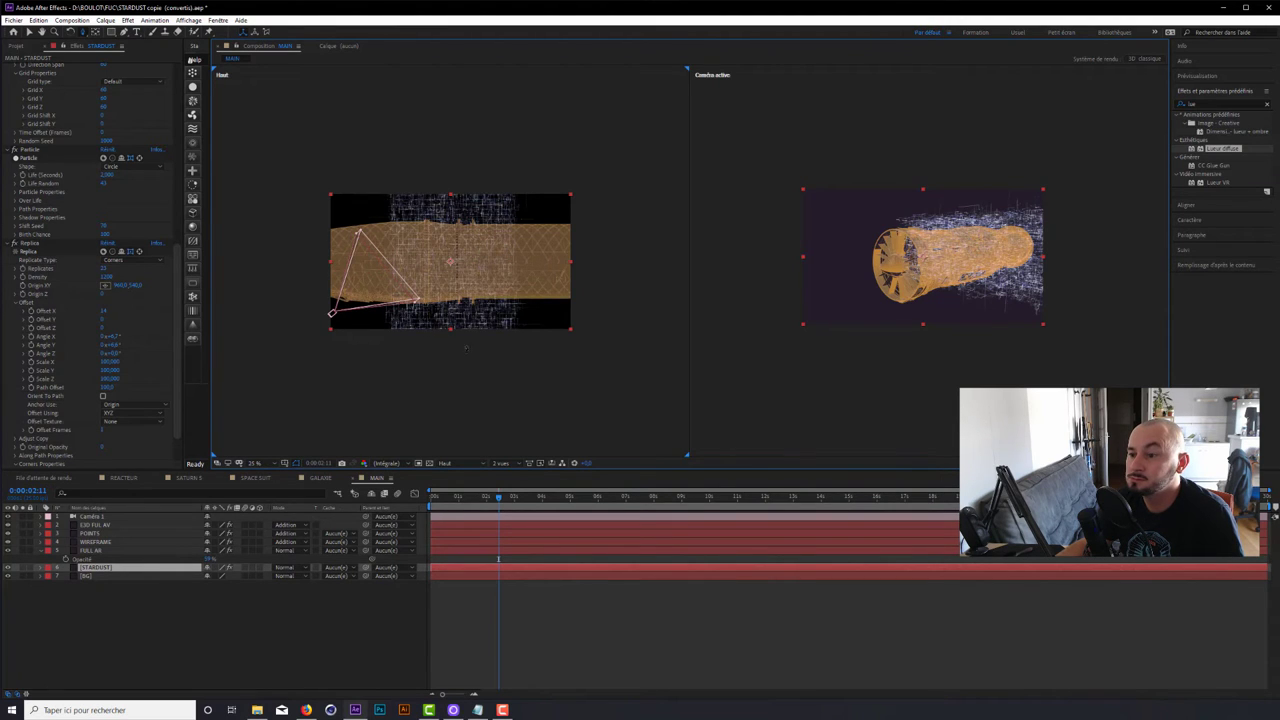
left_click(448, 463)
left_click(456, 465)
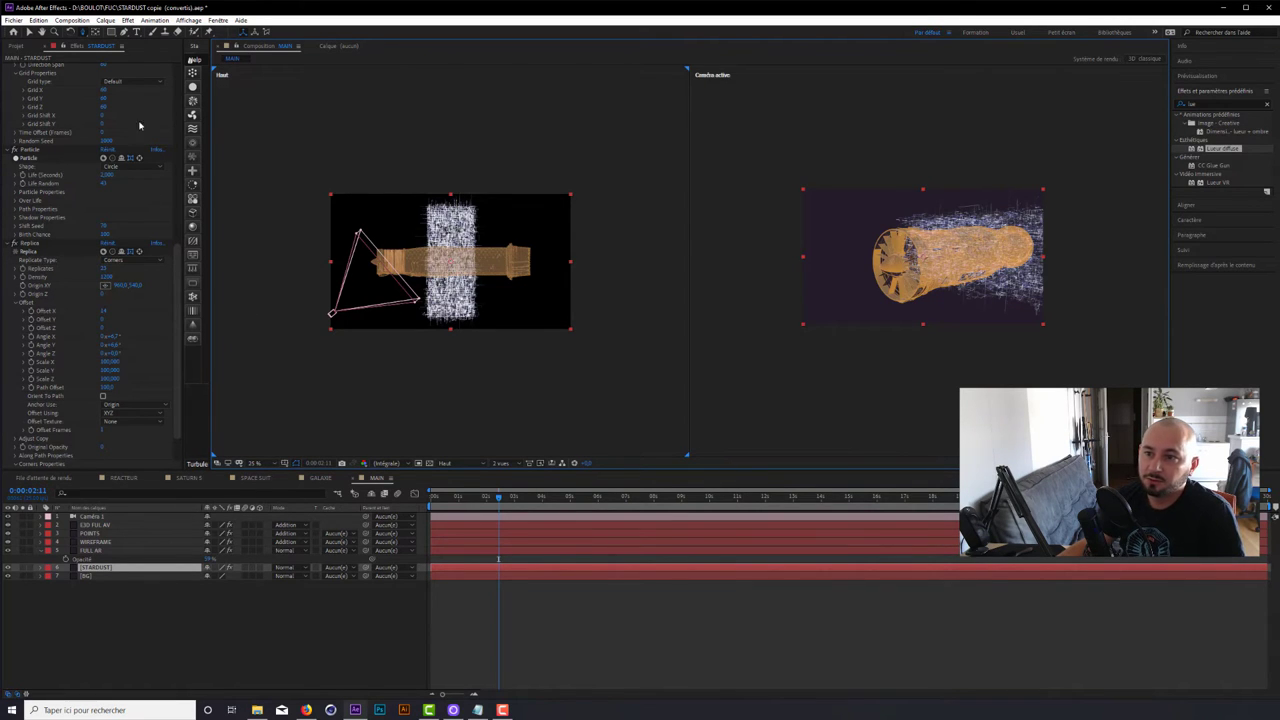
- Select the Stardust Emitter and set its Size X to 4000
scroll(93, 190, "up", 5)
scroll(93, 190, "up", 4)
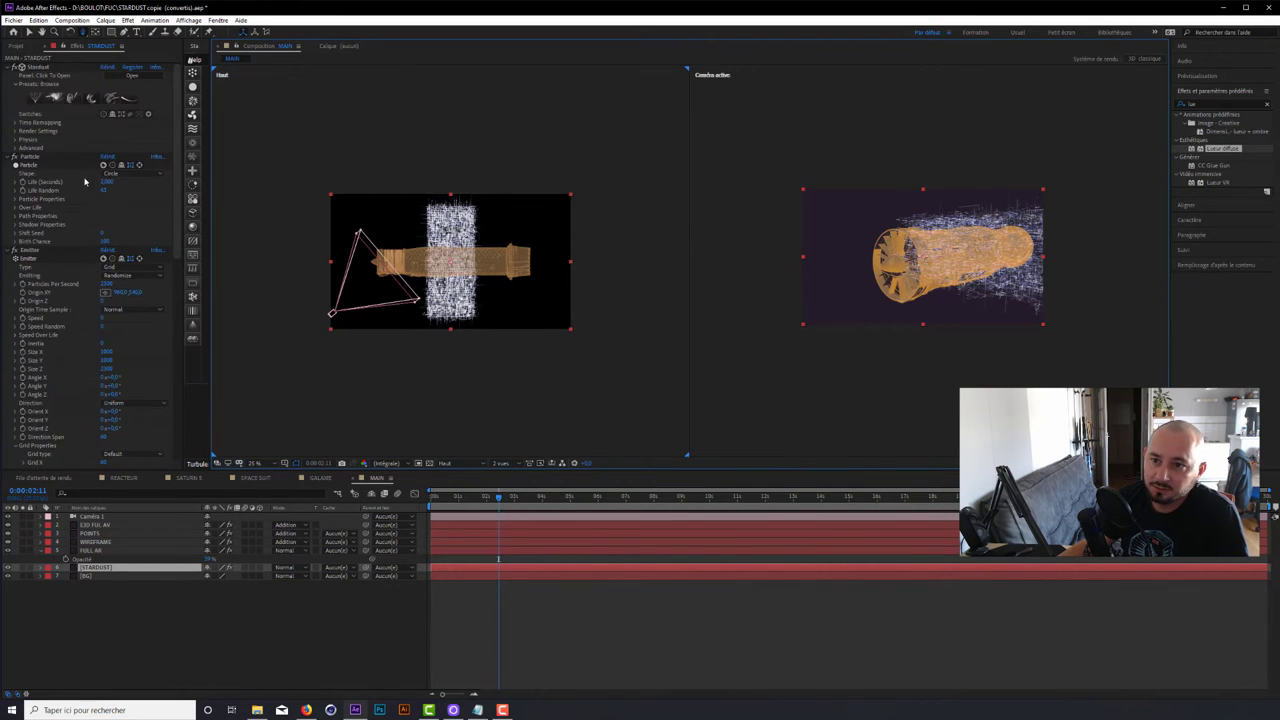
left_click(37, 249)
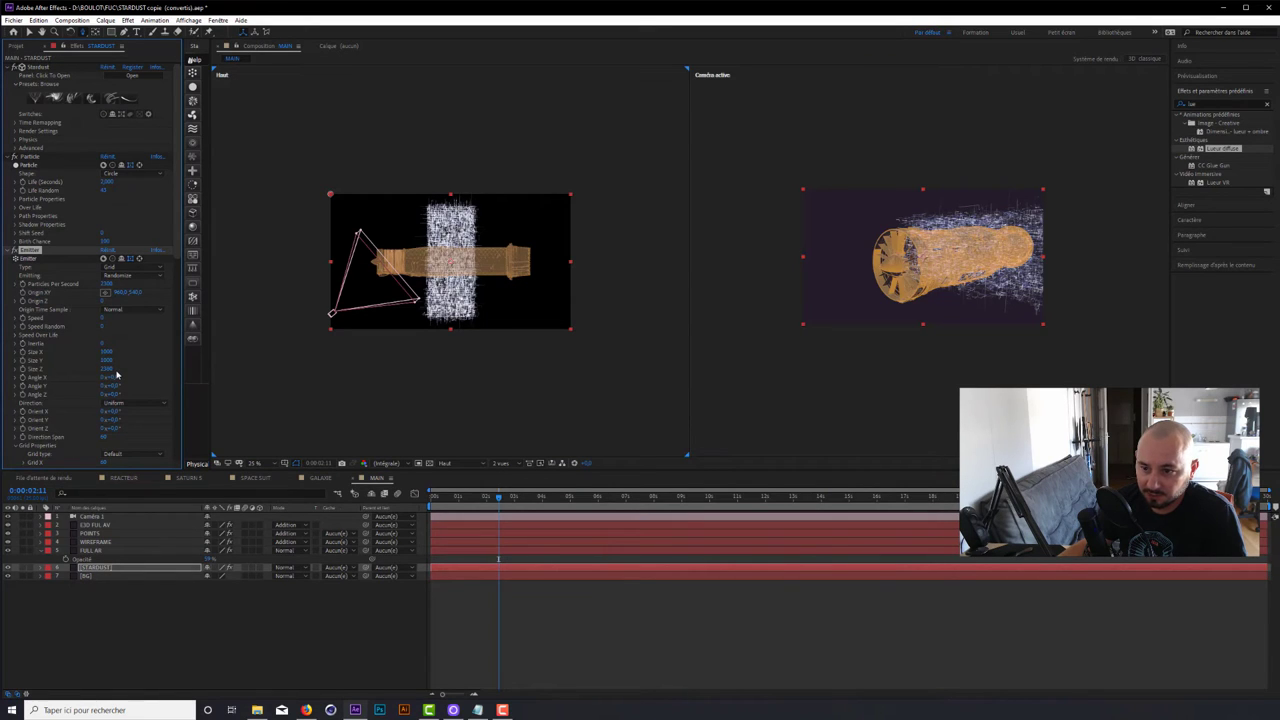
left_click(107, 352)
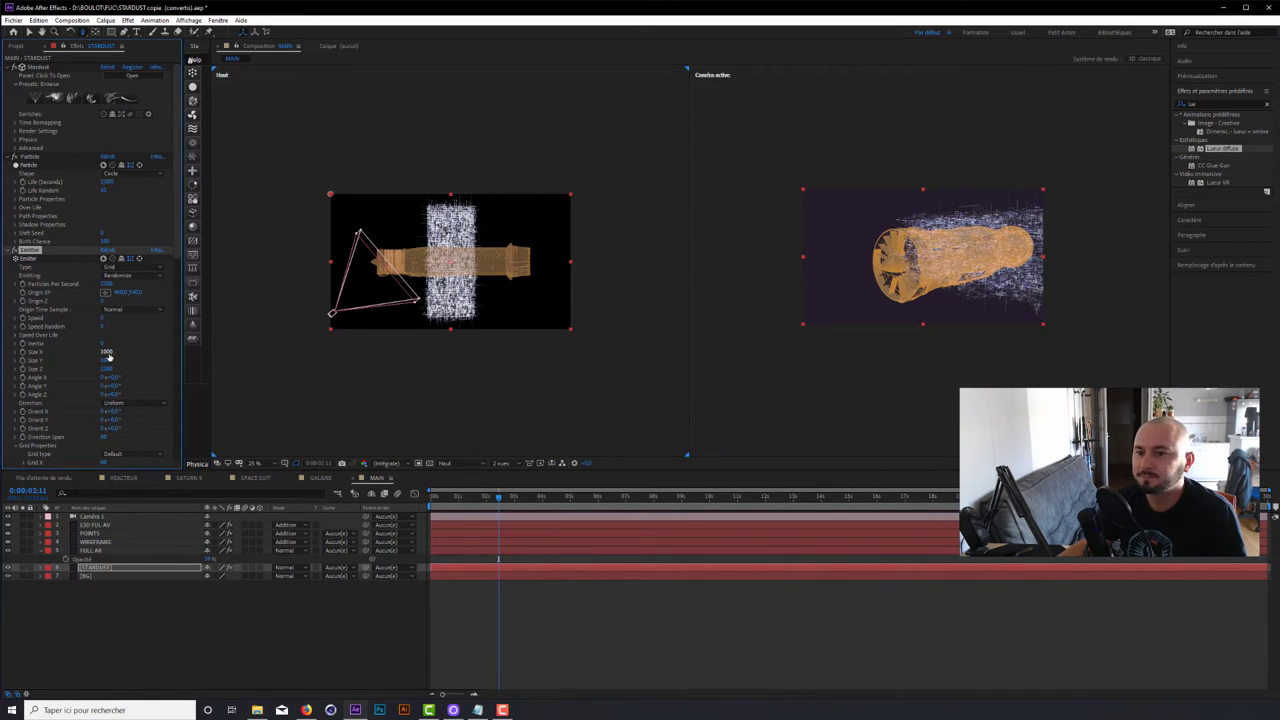
key("Return")
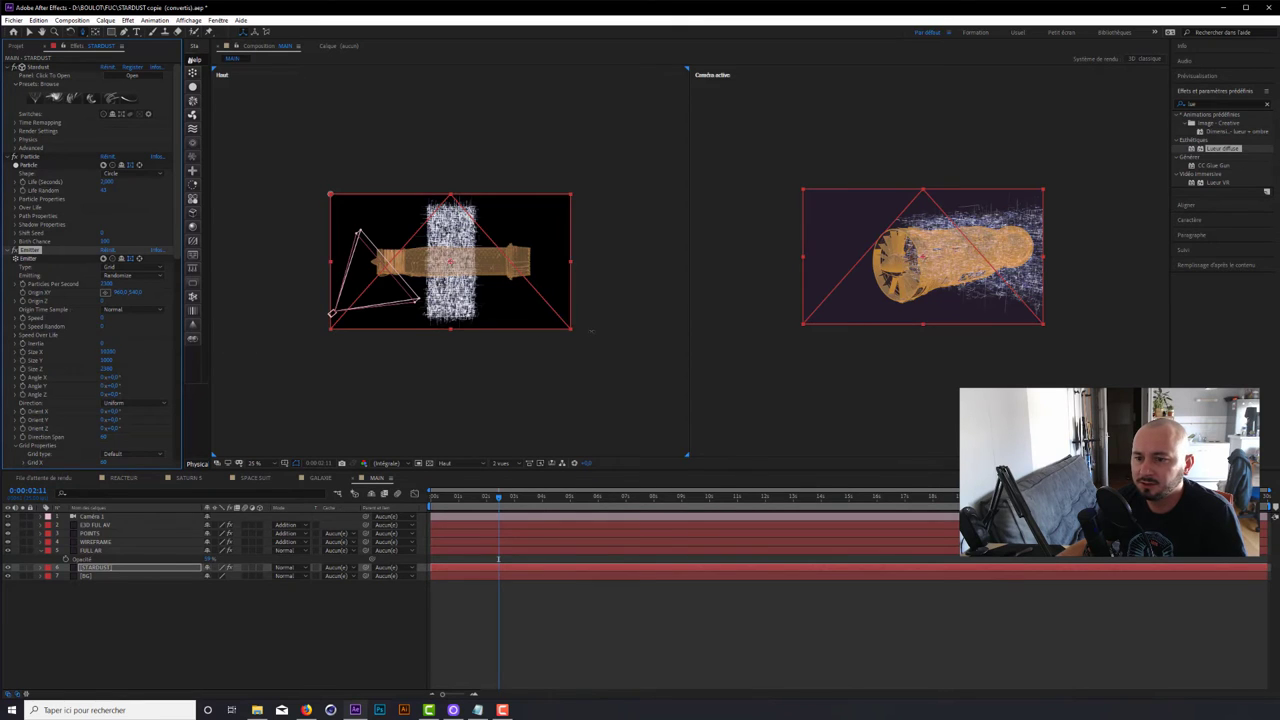
left_click(107, 352)
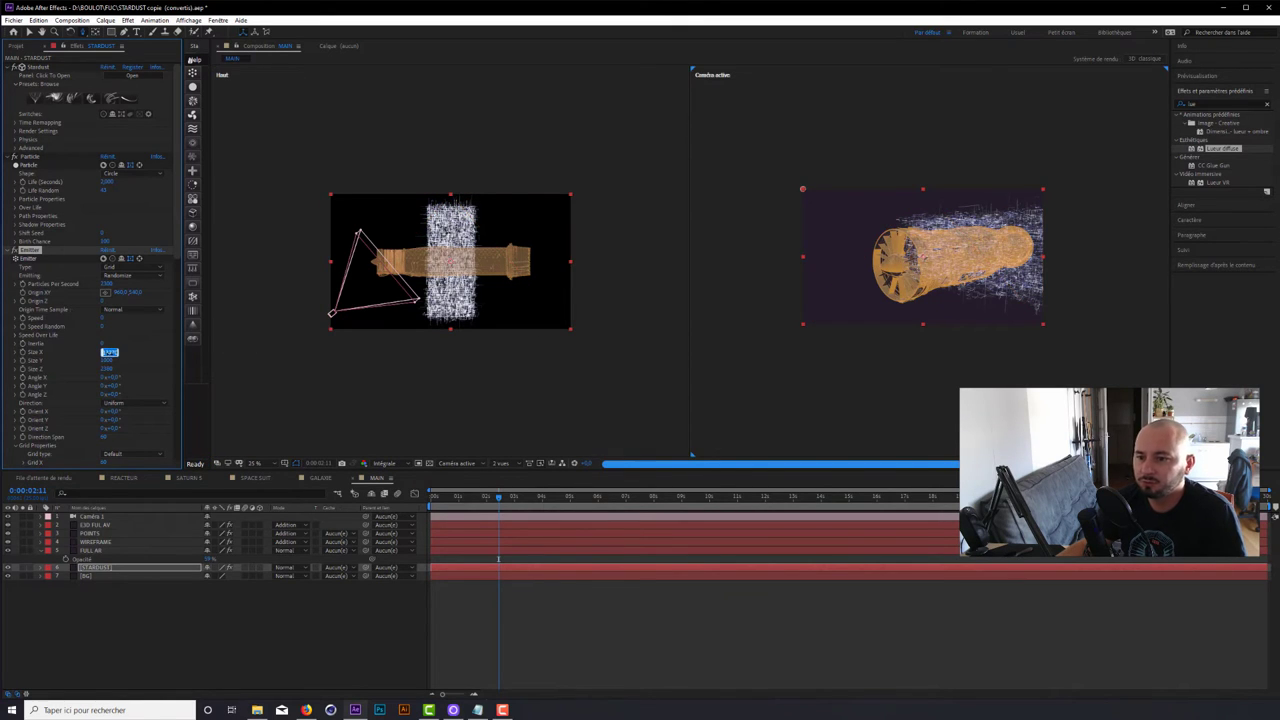
type("400")
key("Return")
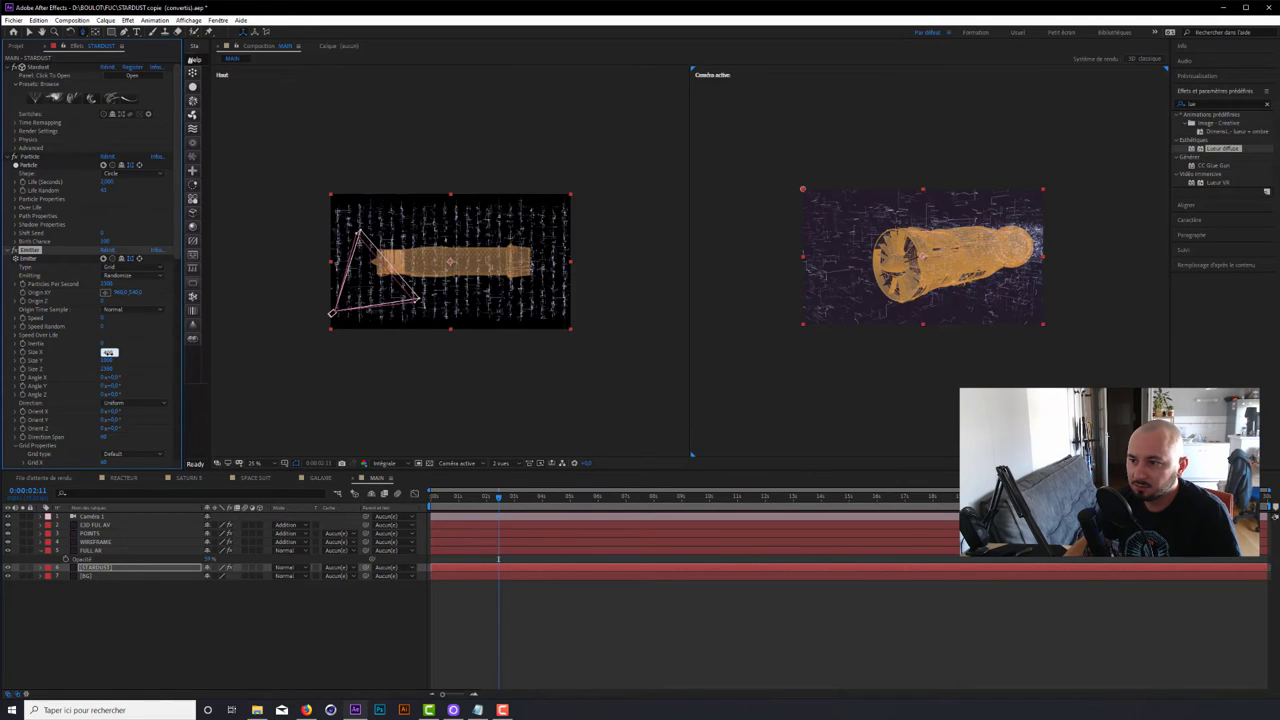
key("Return")
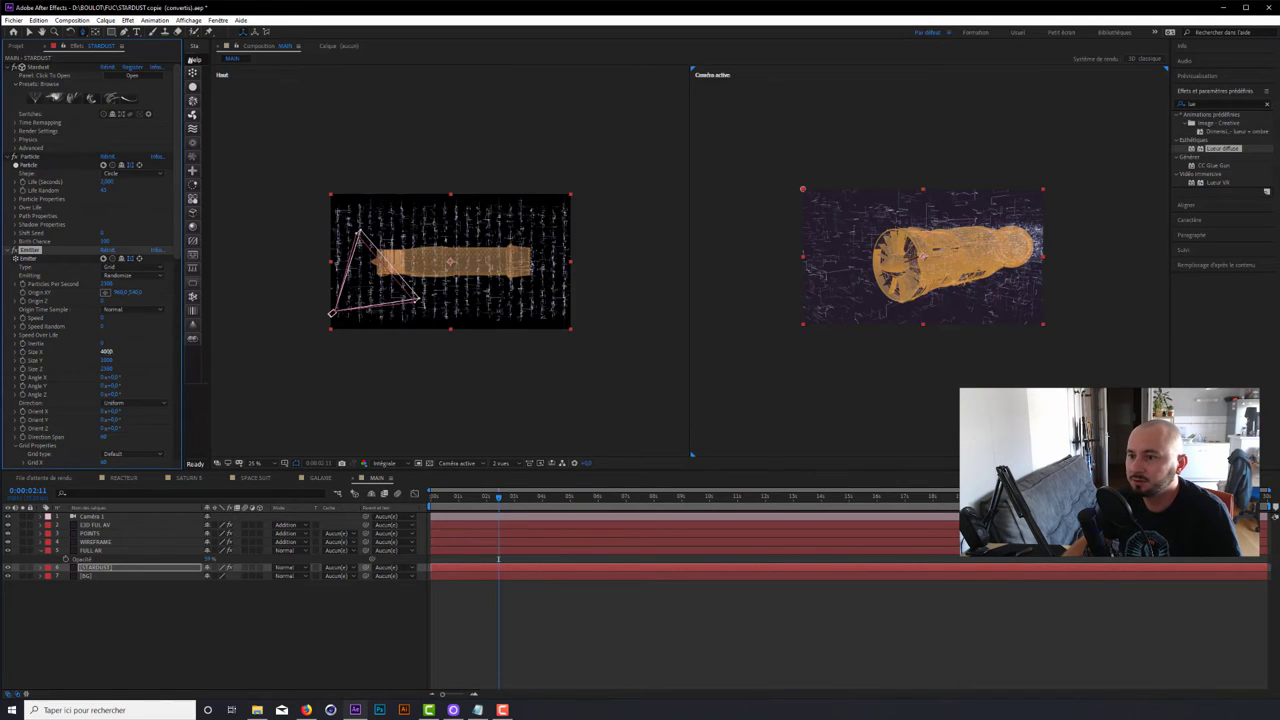
key("Return")
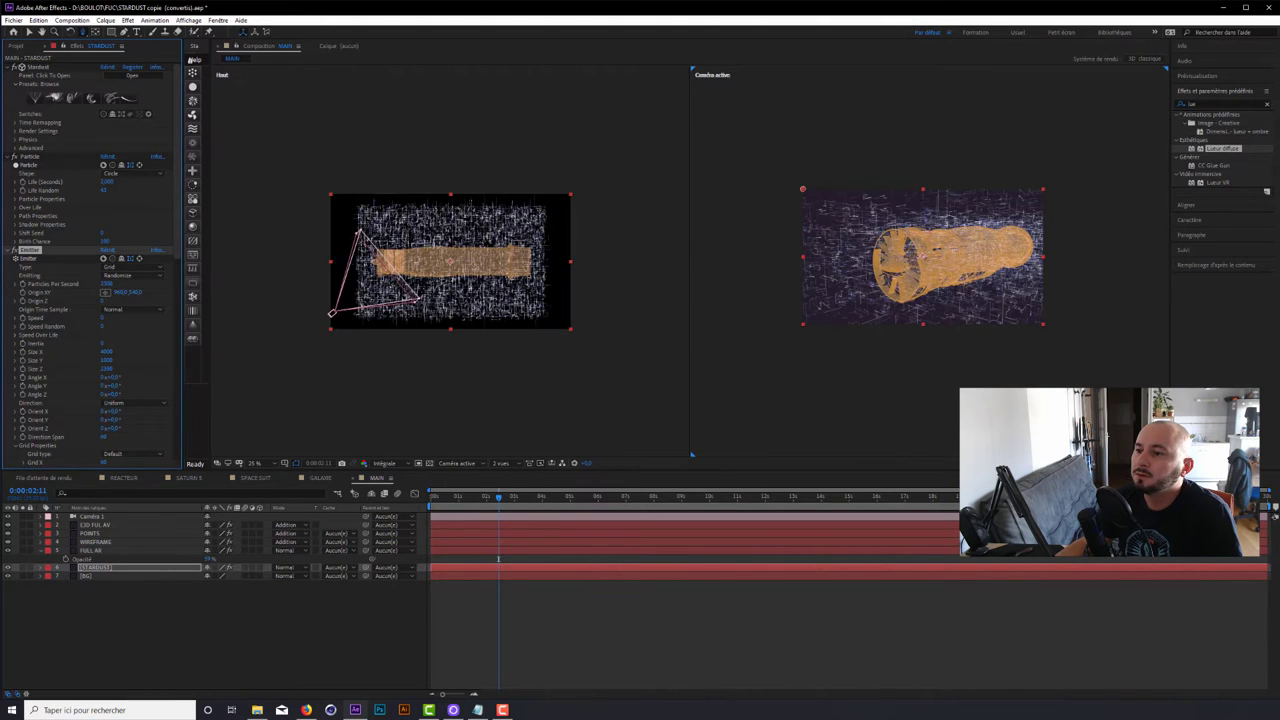
- Keep Size X at 4000, zoom the camera view to 50%, and activate the Top view
left_click(106, 352)
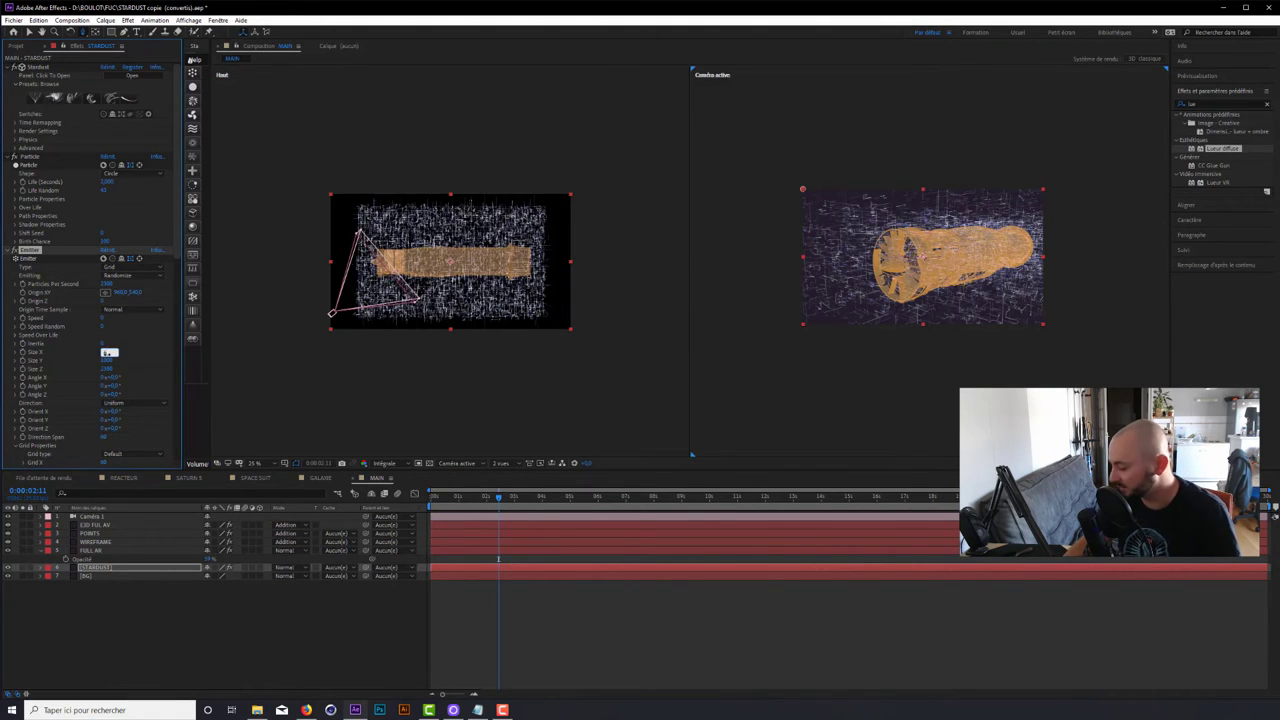
key("Return")
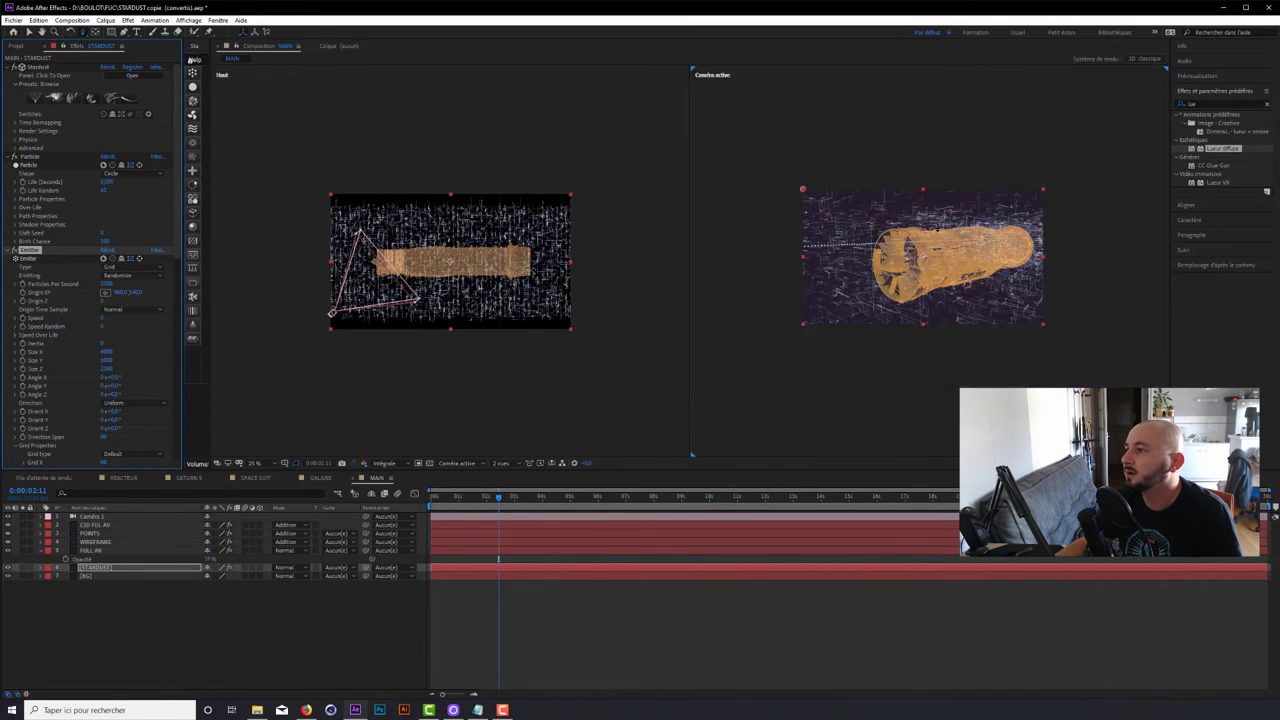
key("period")
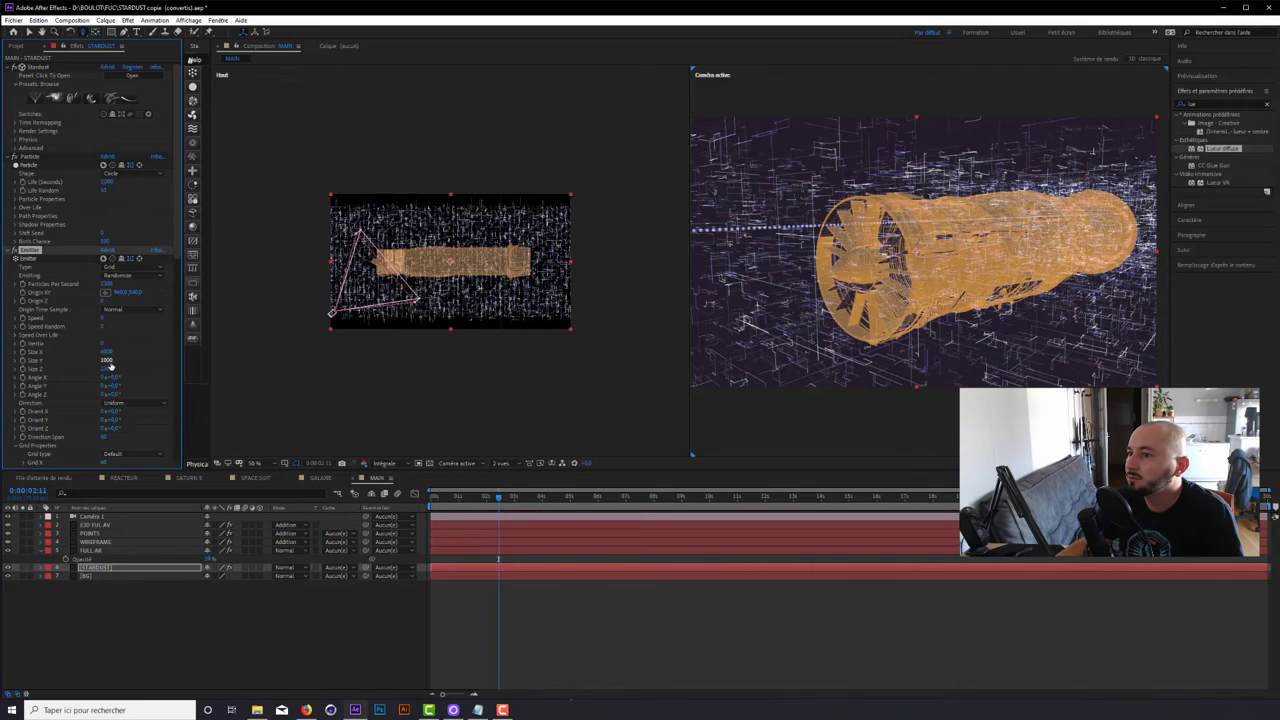
left_click(300, 400)
- Switch the left view to the Front angle and render the preview at half resolution
left_click(445, 463)
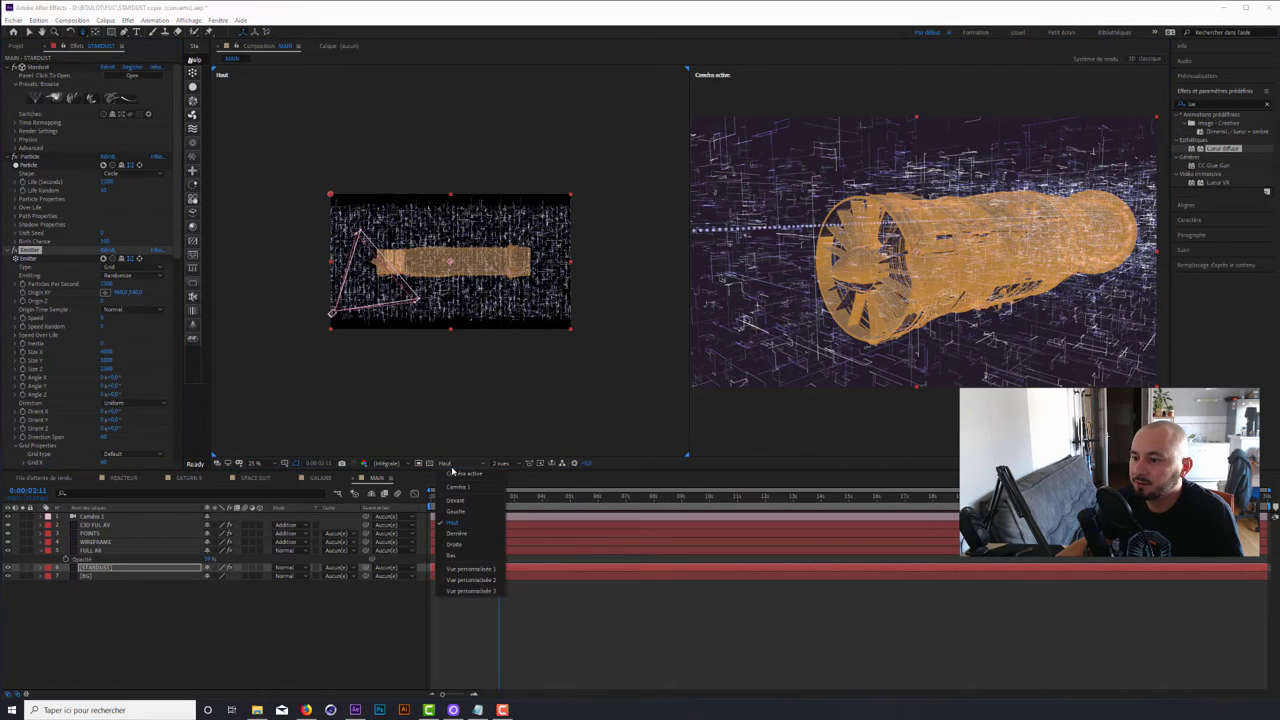
left_click(464, 502)
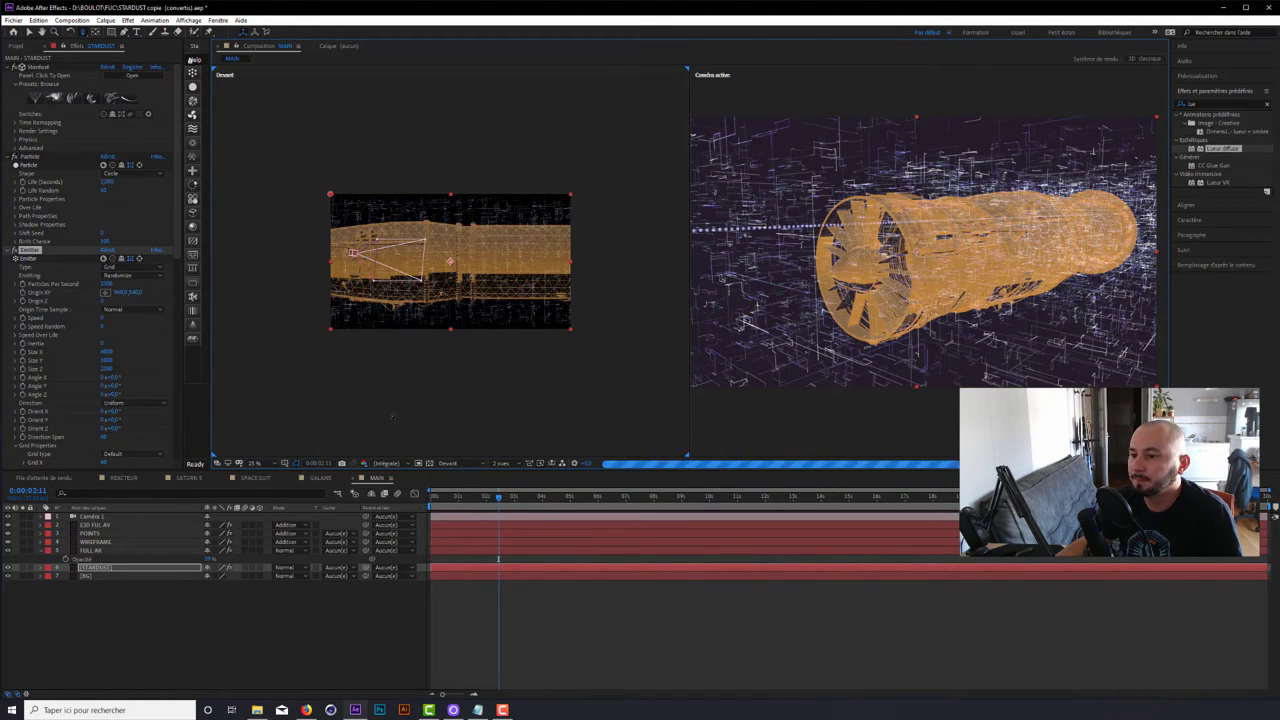
left_click(389, 463)
left_click(407, 498)
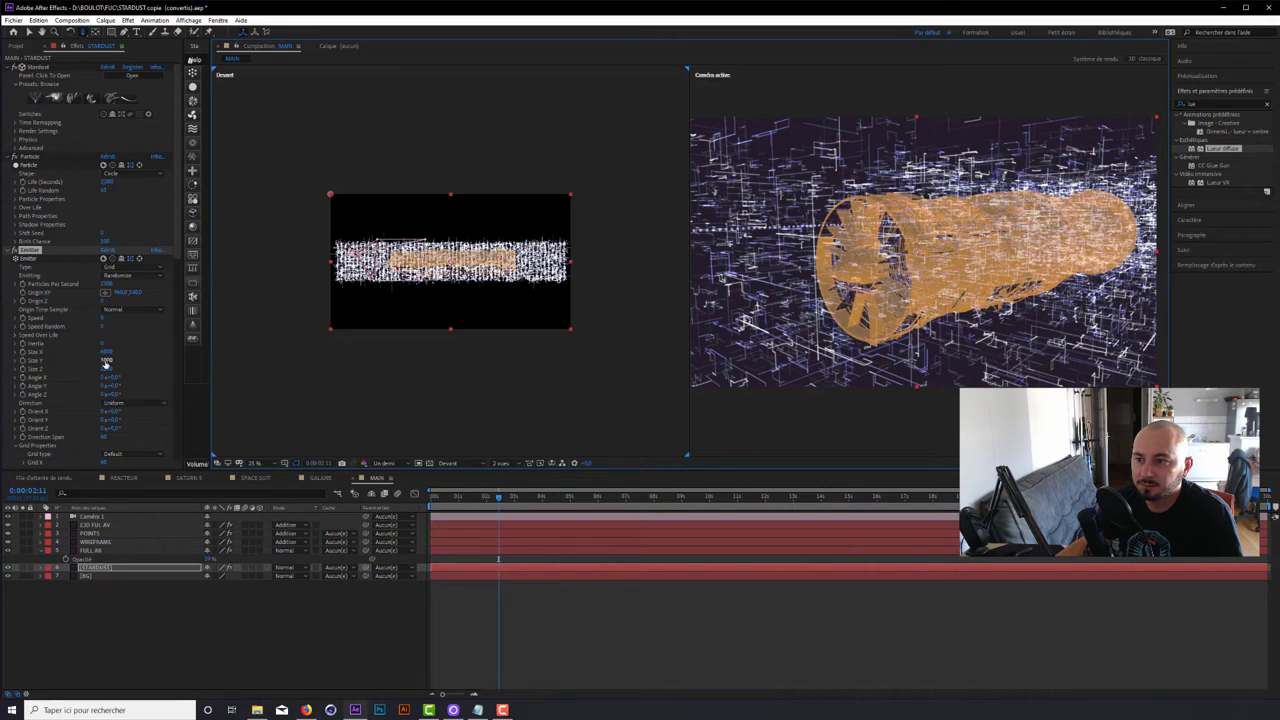
- Adjust the emitter's size values, including Size Z
left_click_drag(108, 366, 243, 362)
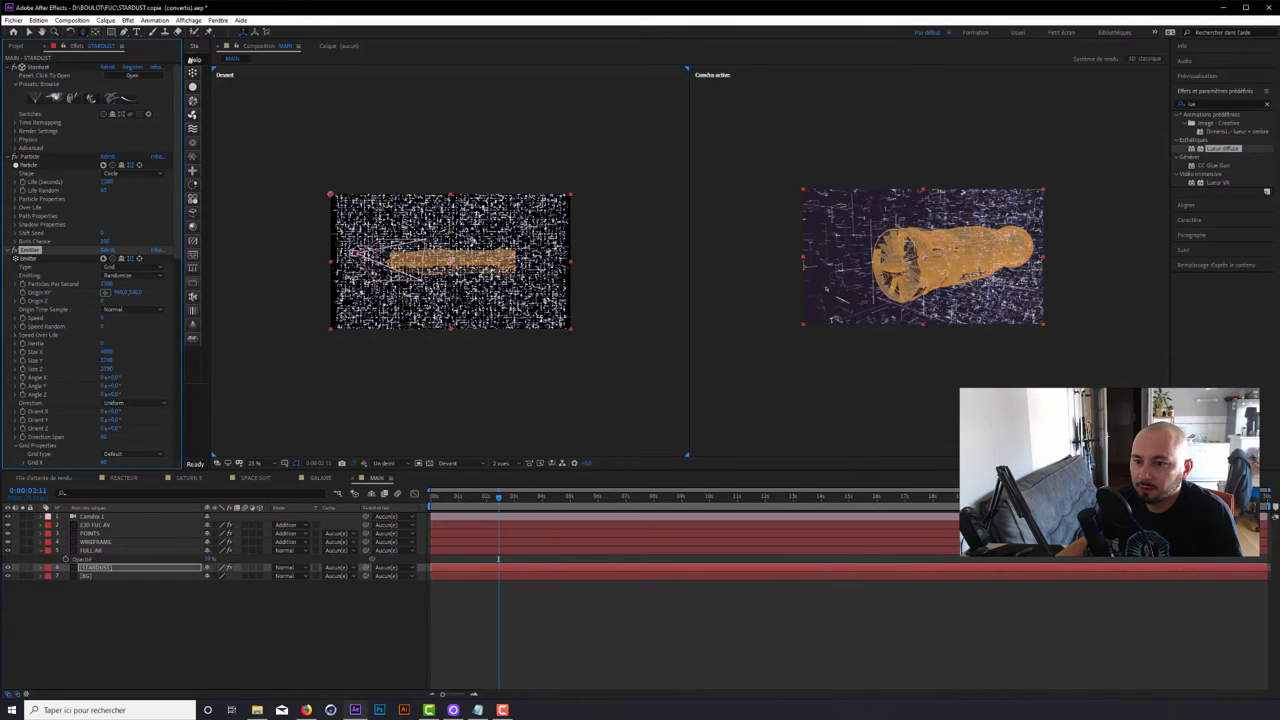
left_click(109, 369)
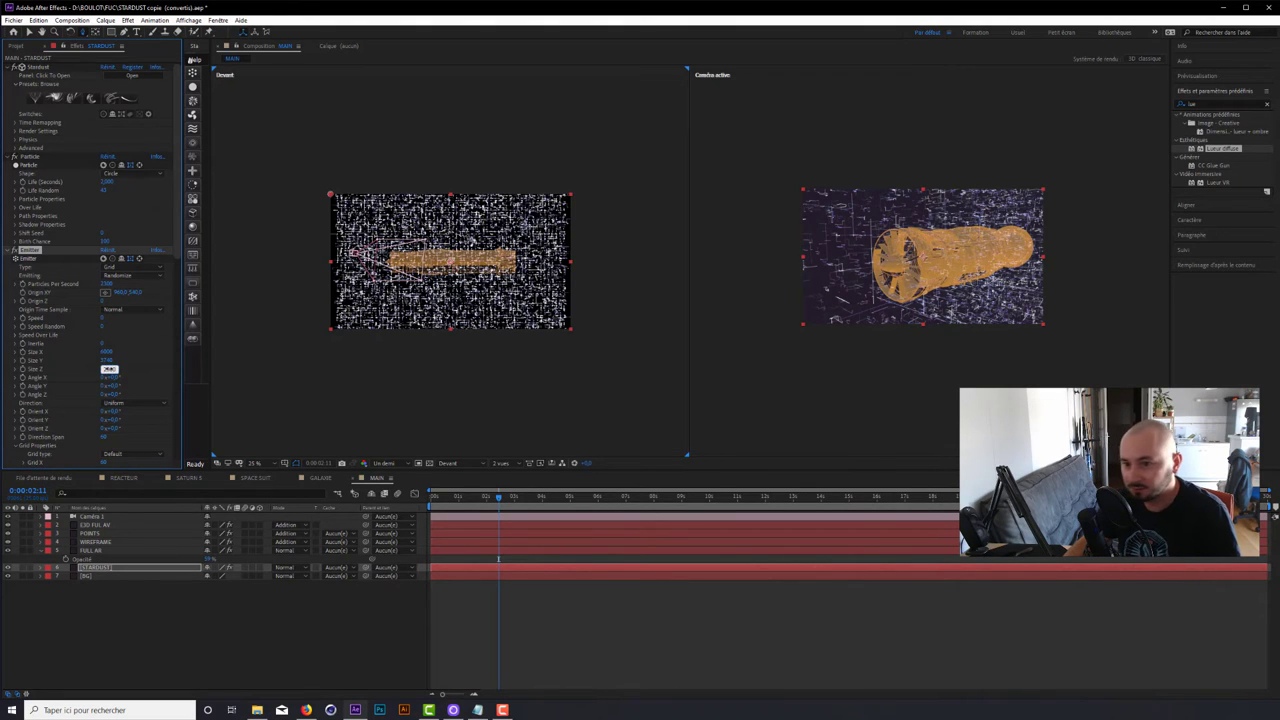
key("Return")
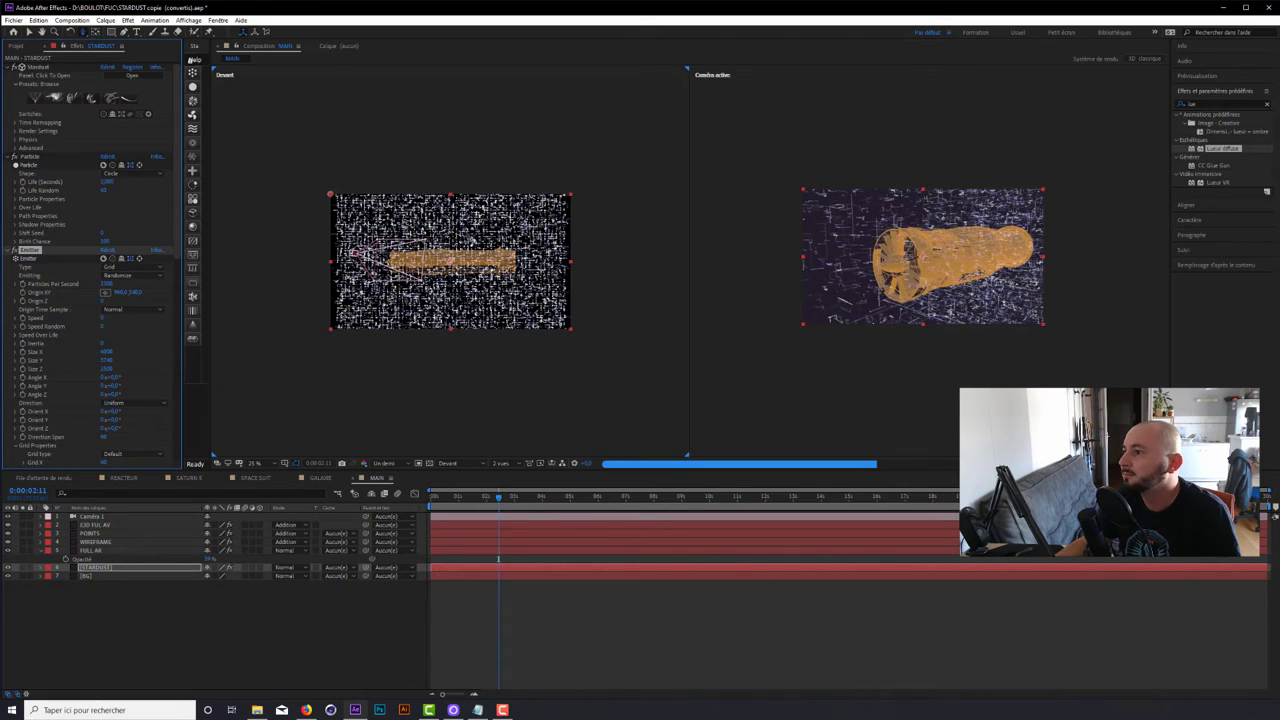
key("period")
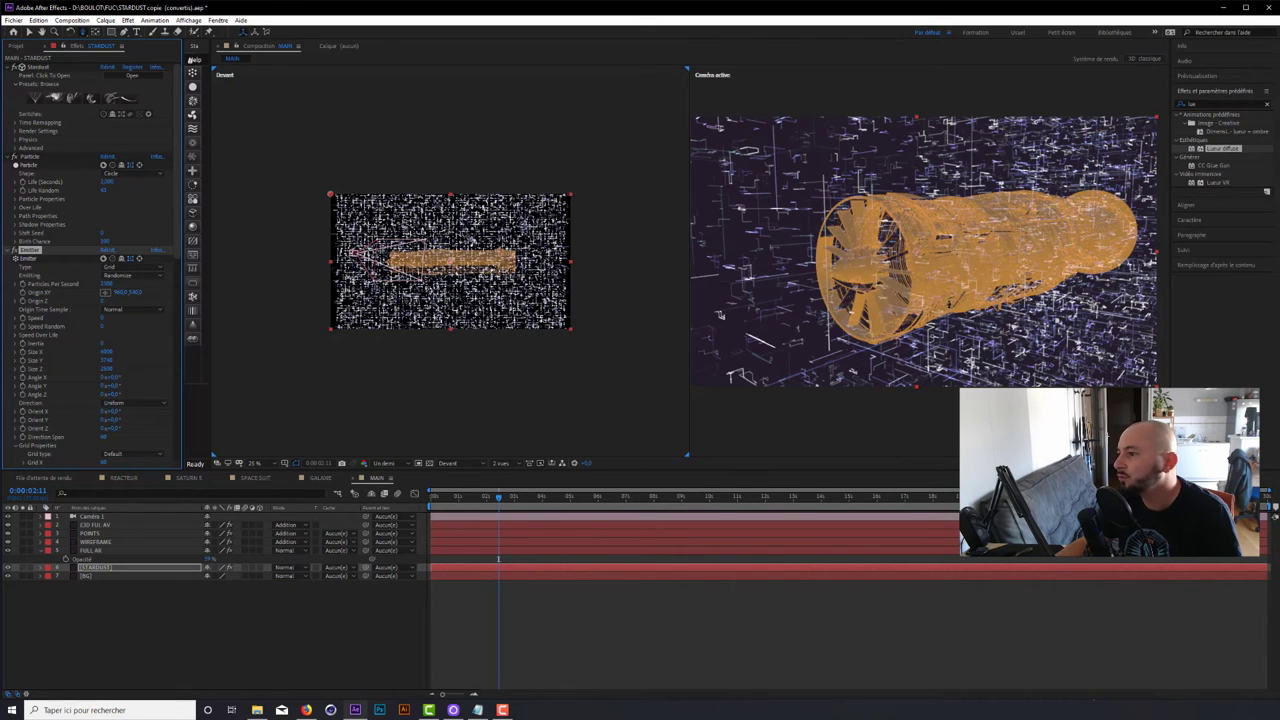
key("comma")
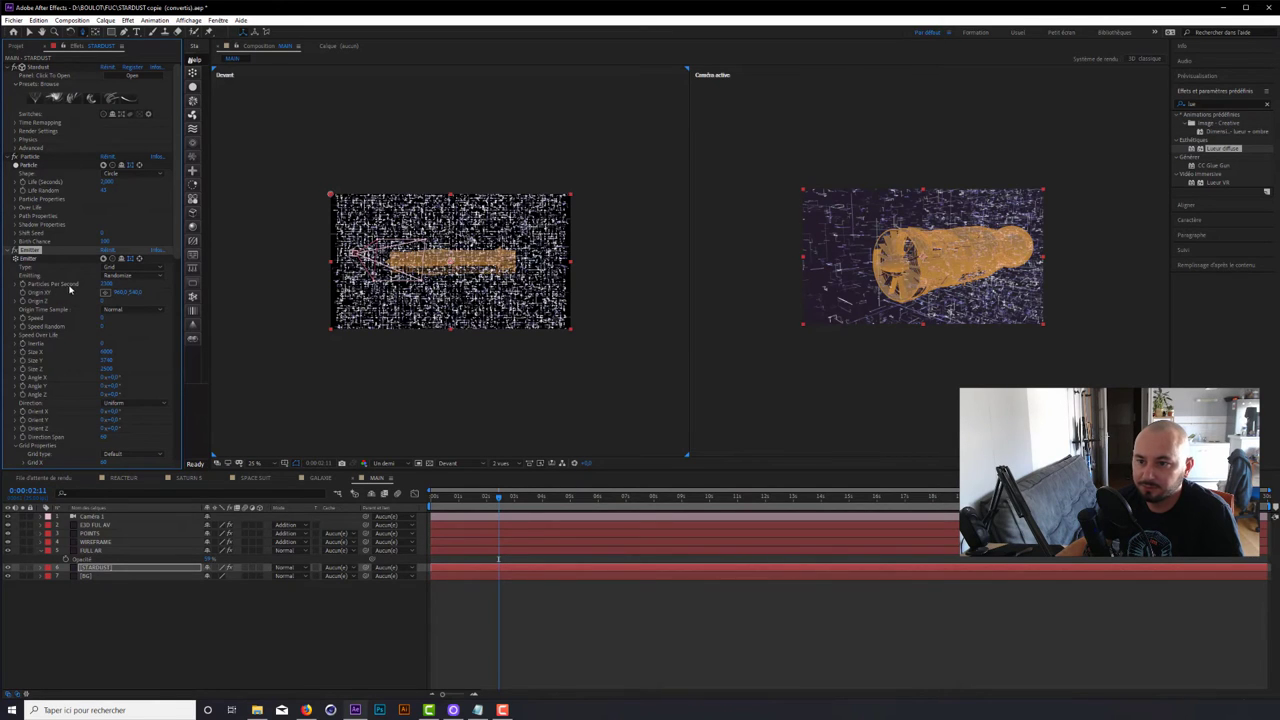
- Set the Stardust emitter's Particles Per Second to 500
left_click(106, 285)
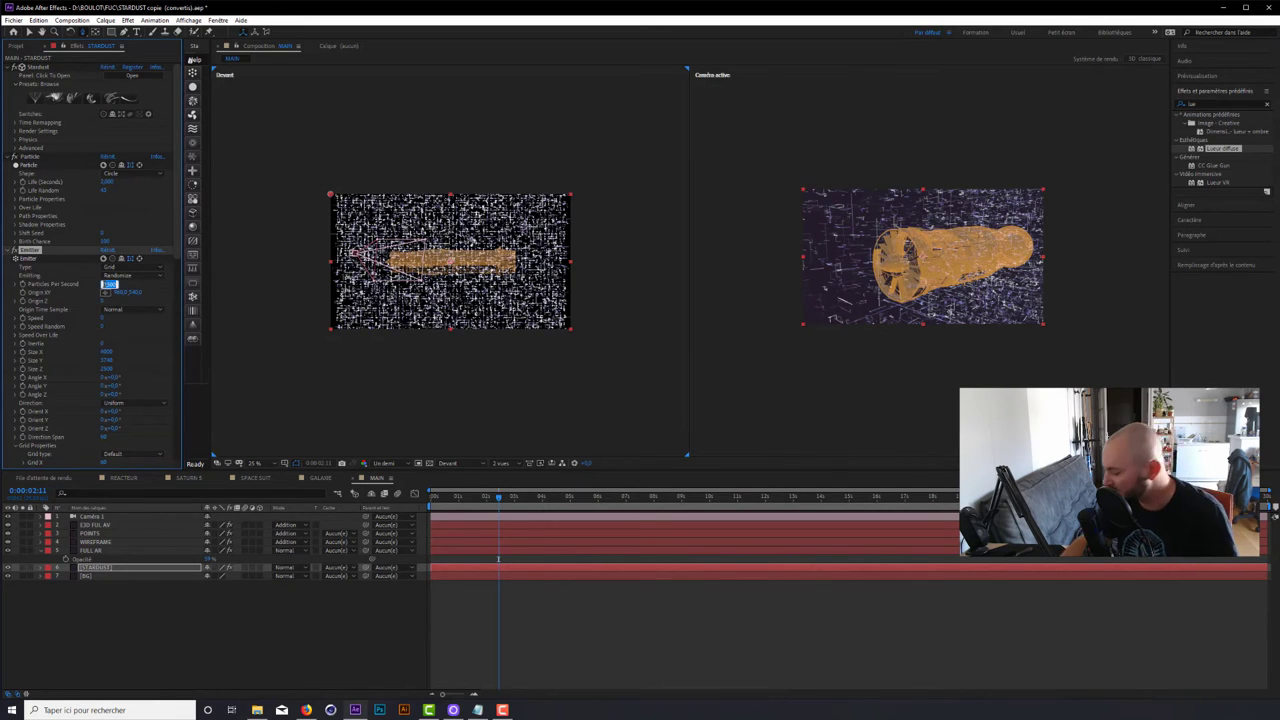
type("500")
key("Return")
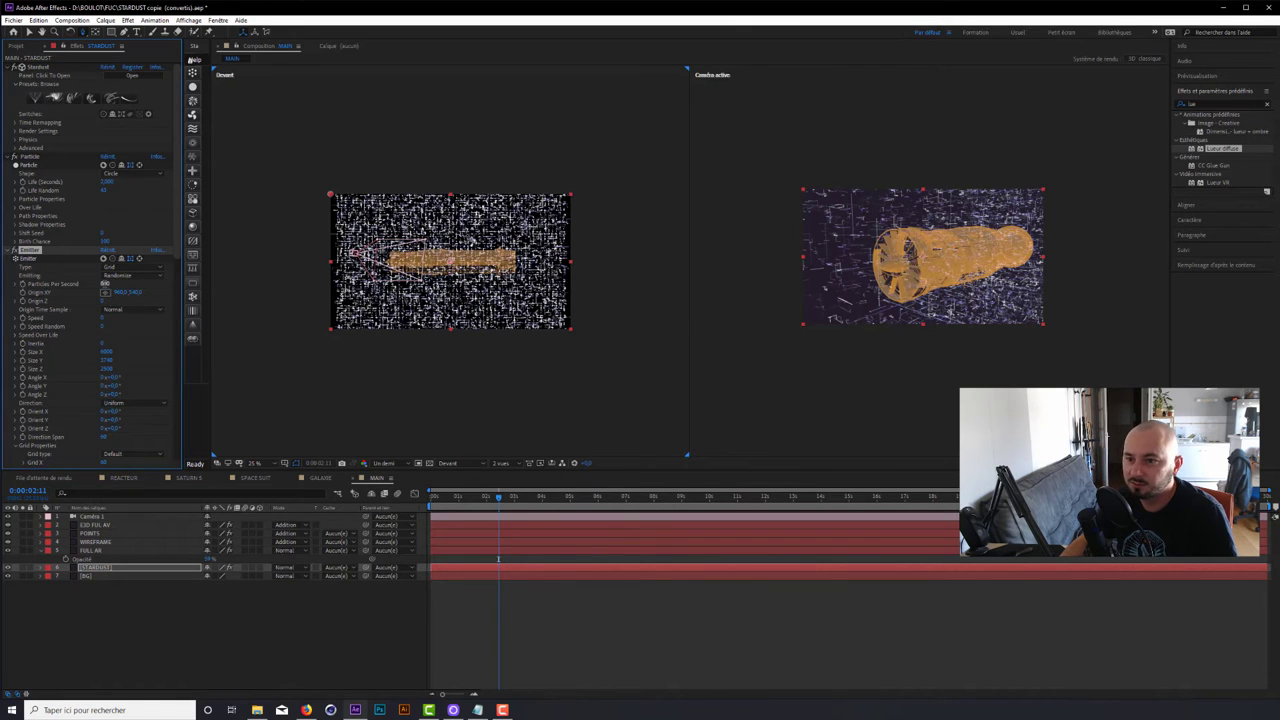
scroll(719, 314, "up", 3)
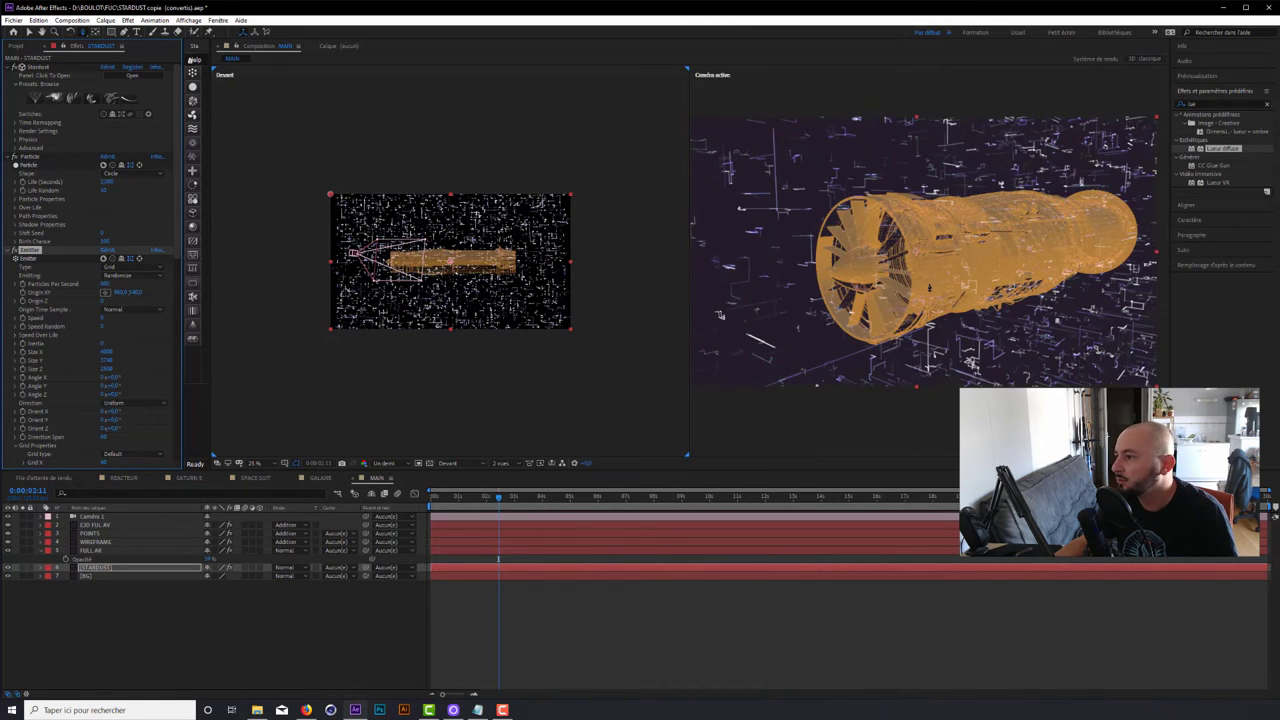
scroll(719, 314, "down", 3)
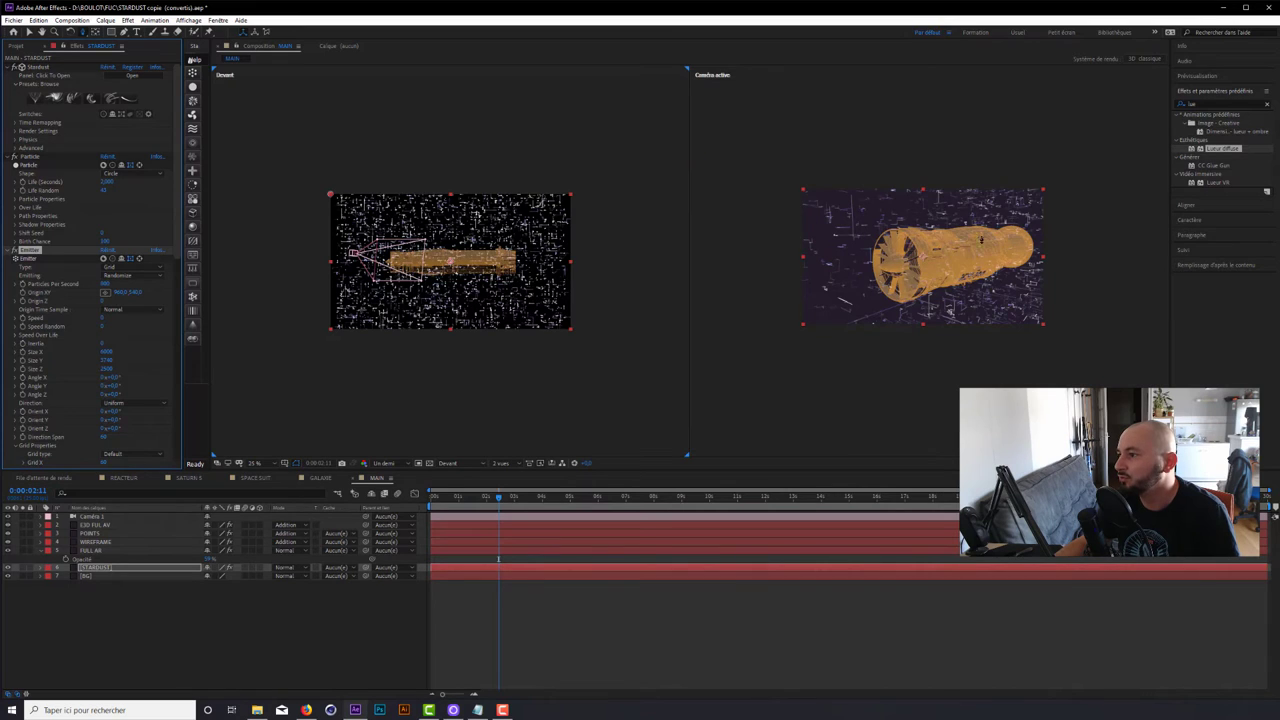
- Zoom in on the engine and switch the layout from 2 vues to 1 vue
key("period")
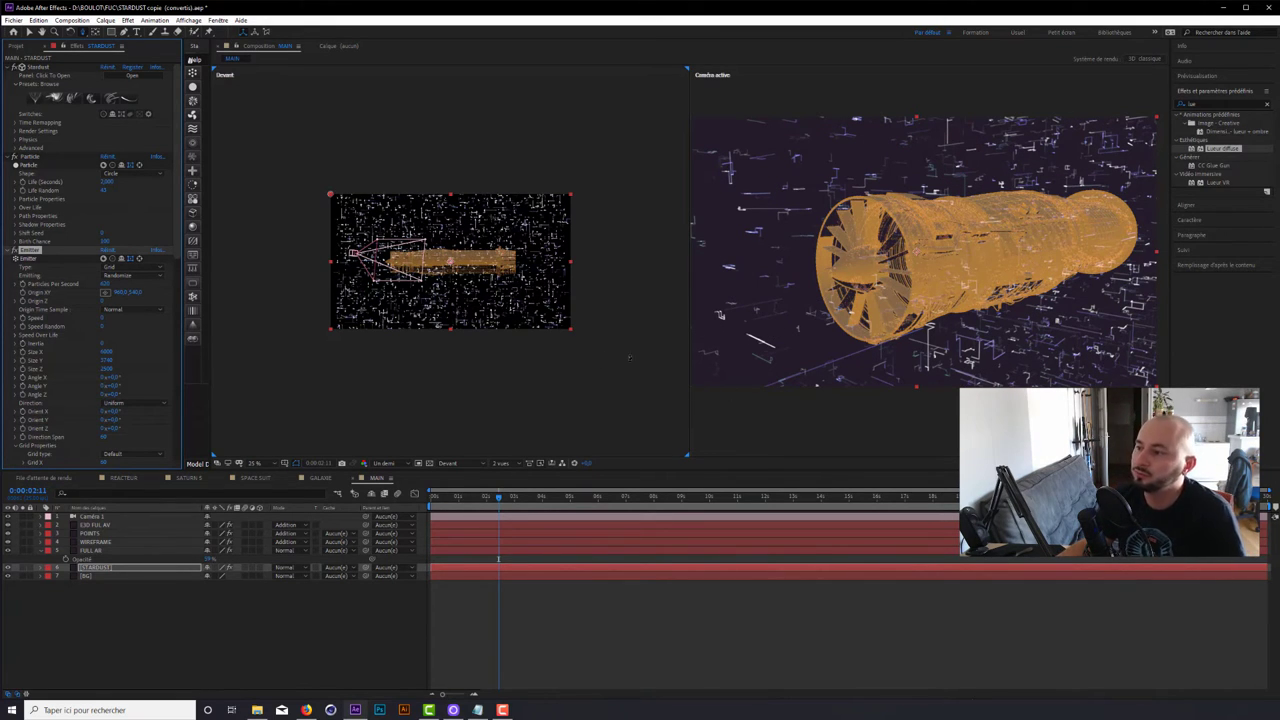
key("comma")
key("period")
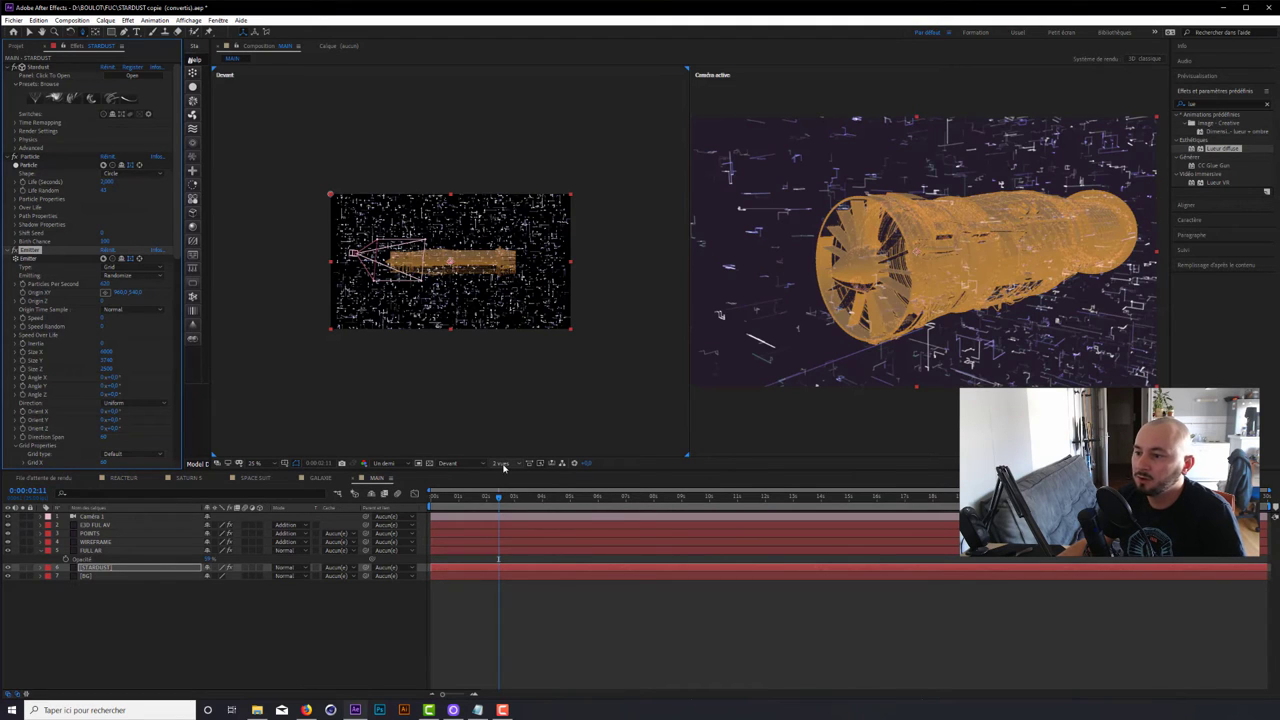
left_click(500, 463)
left_click(512, 481)
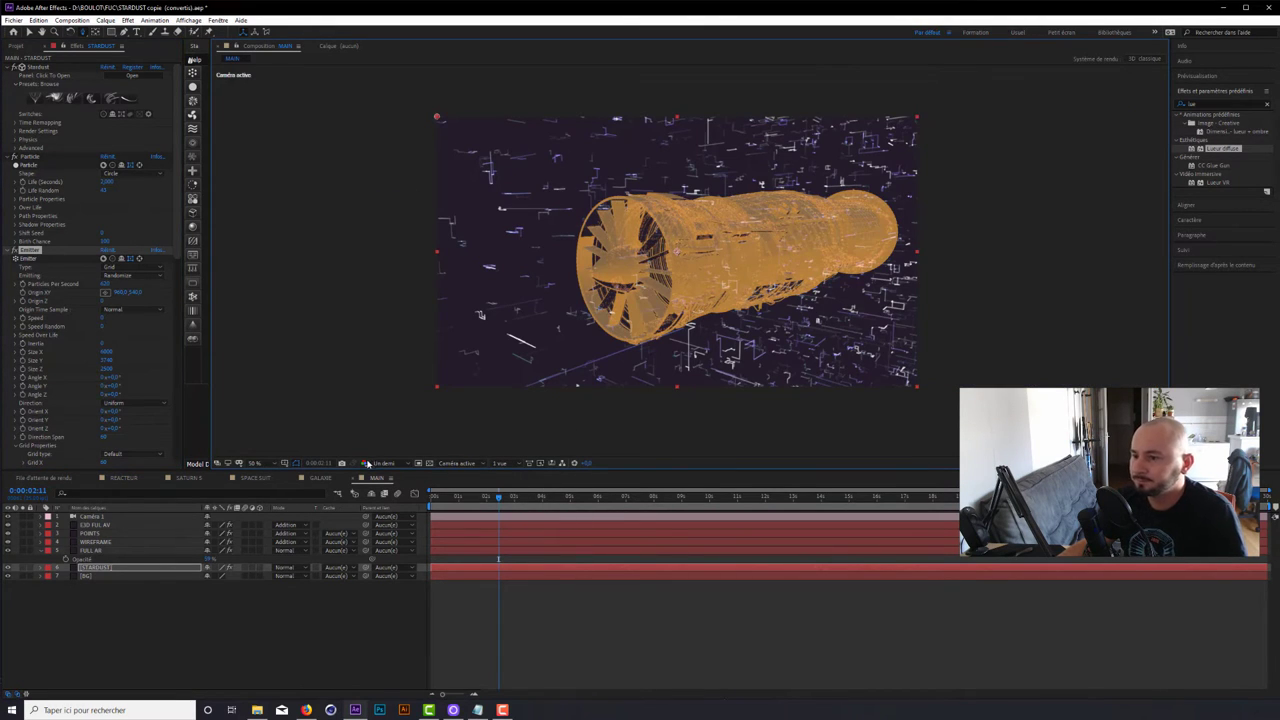
- Set the viewer resolution to Intégrale and select the Caméra 1 layer
left_click(383, 463)
left_click(395, 486)
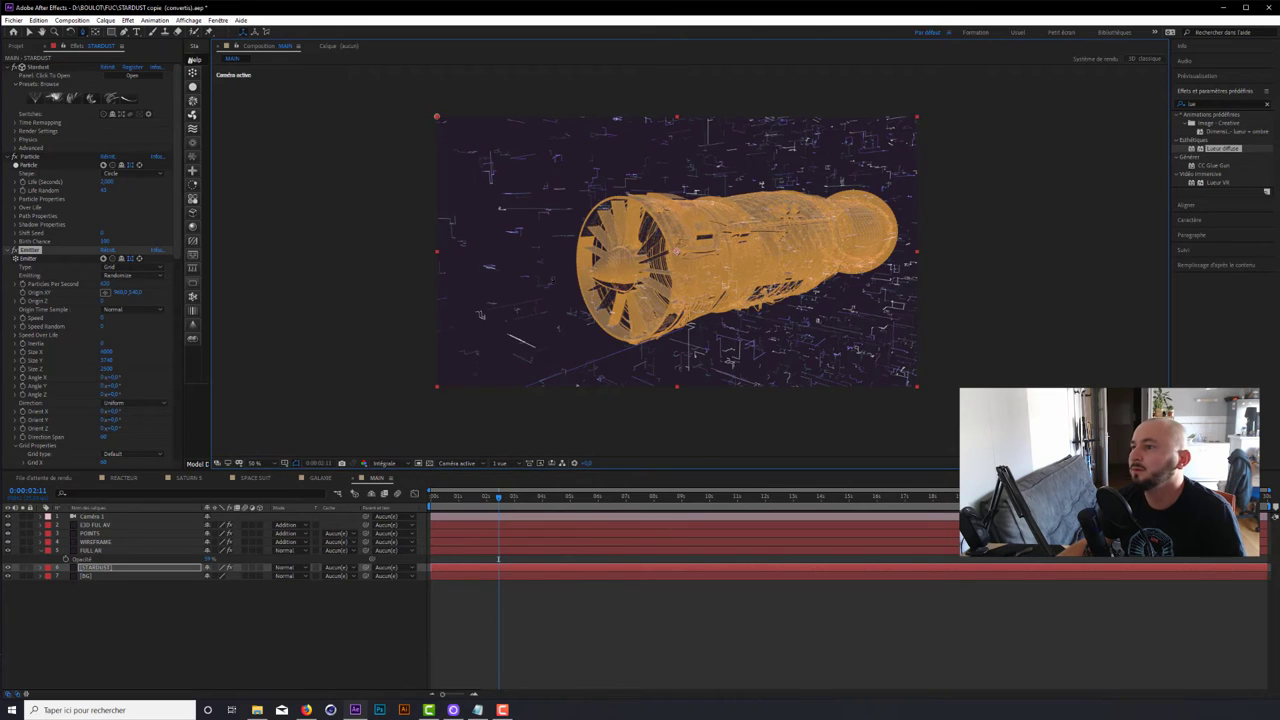
scroll(479, 314, "up", 2)
scroll(479, 314, "down", 4)
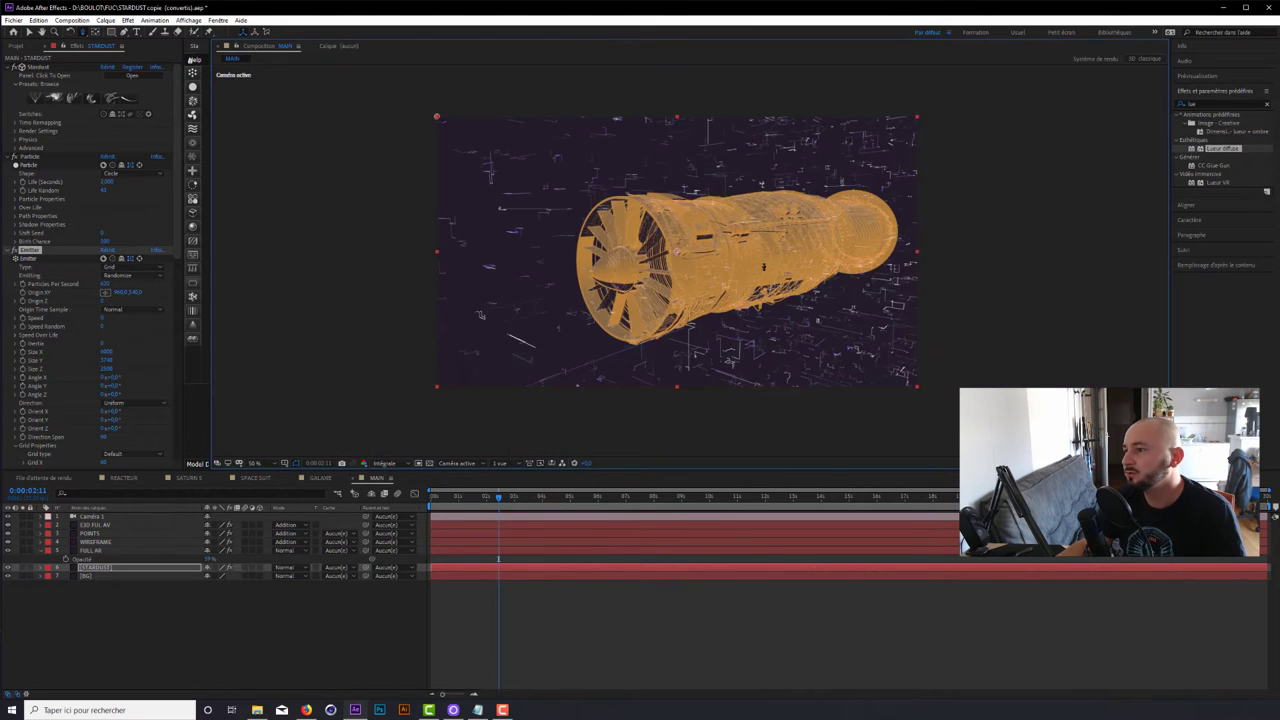
left_click(769, 266)
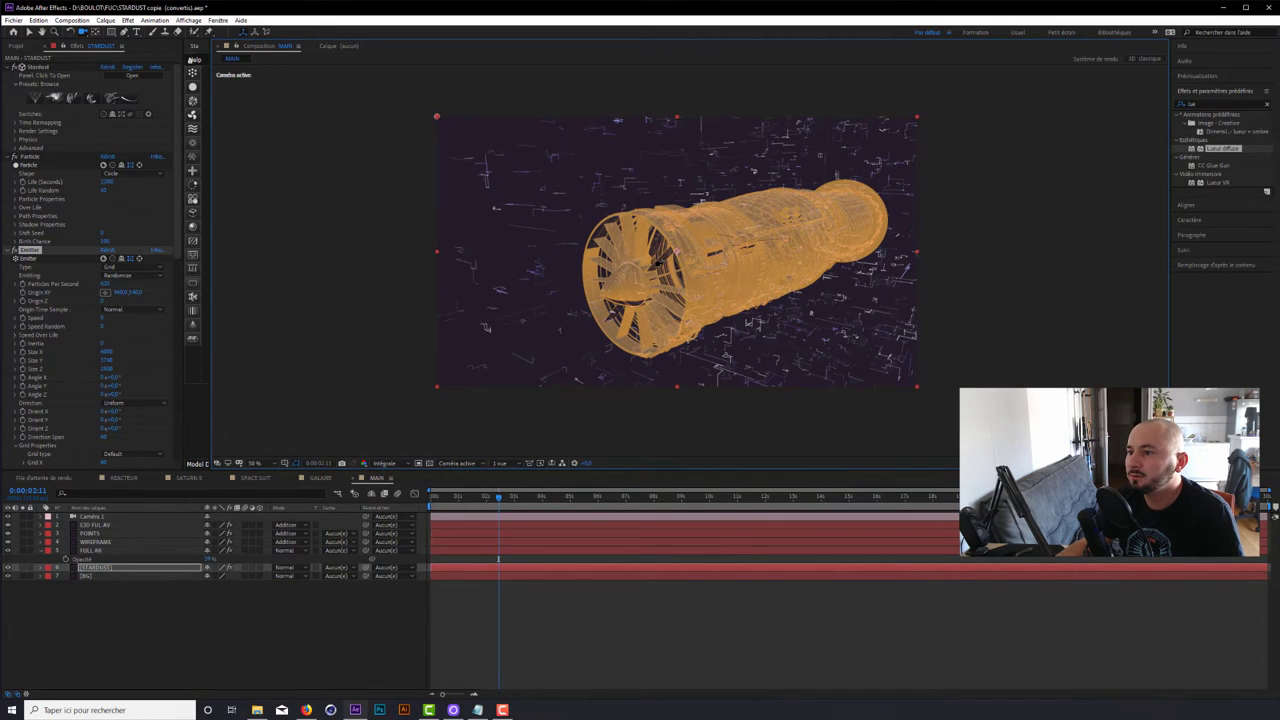
- Reveal layer opacities, lower FULL AR's opacity, and scrub Masquage par couleur Tolérance
left_click(152, 551)
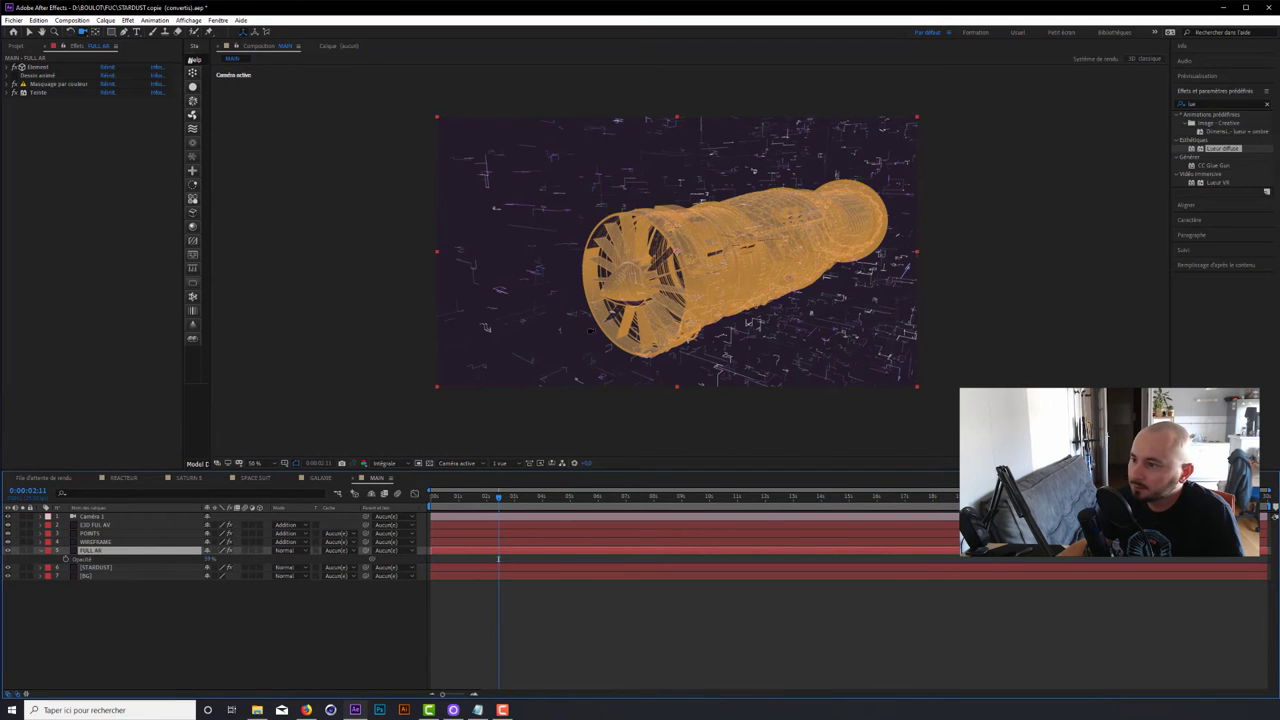
scroll(590, 332, "up", 2)
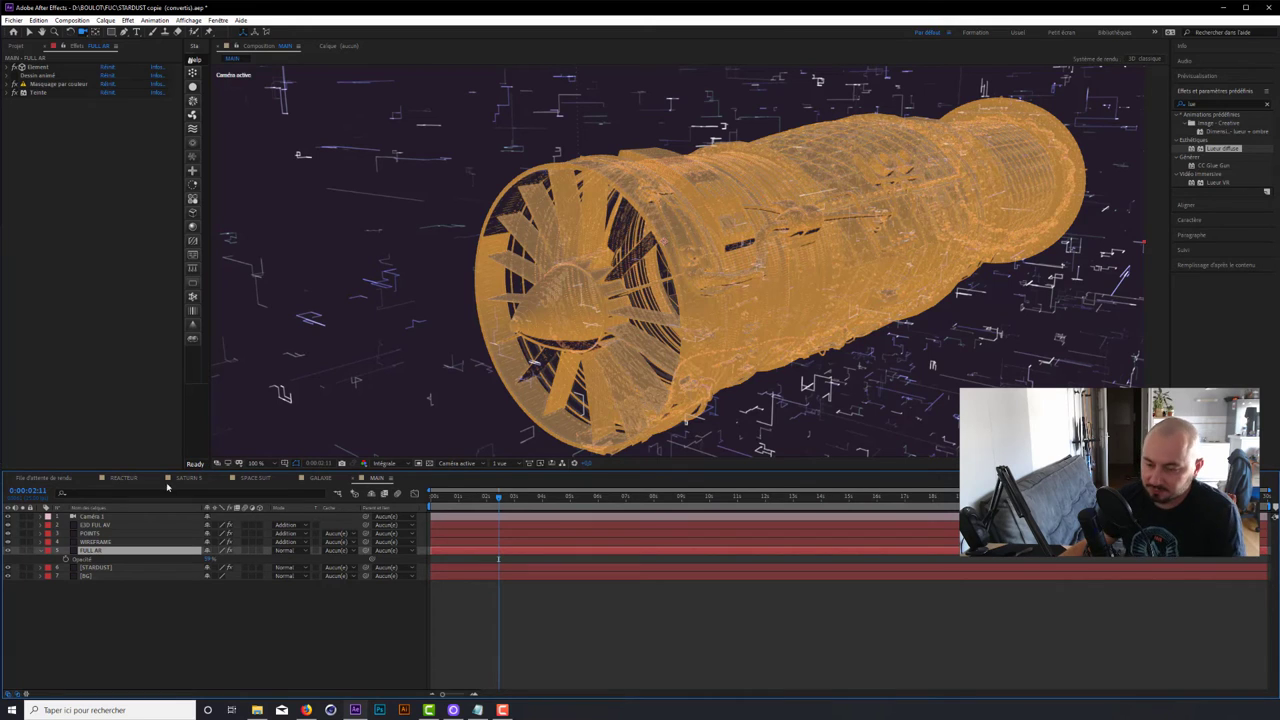
left_click(95, 541)
key("t")
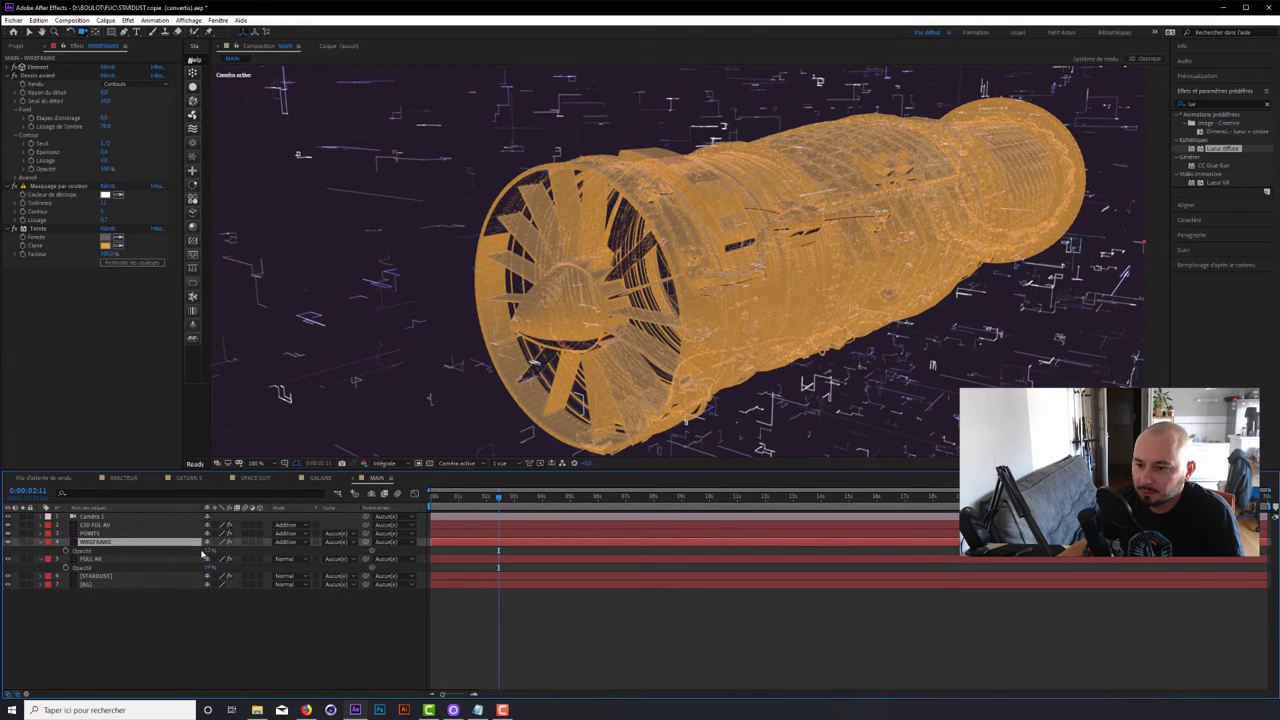
left_click(100, 558)
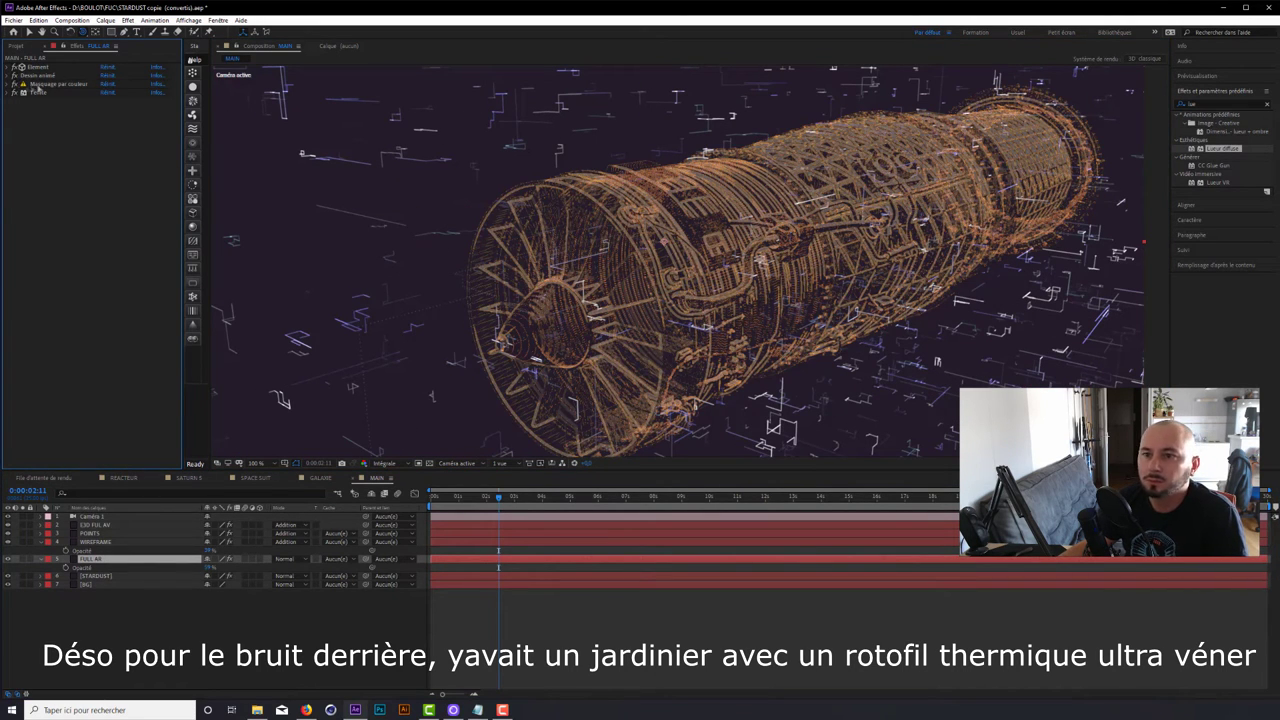
left_click_drag(35, 86, 40, 80)
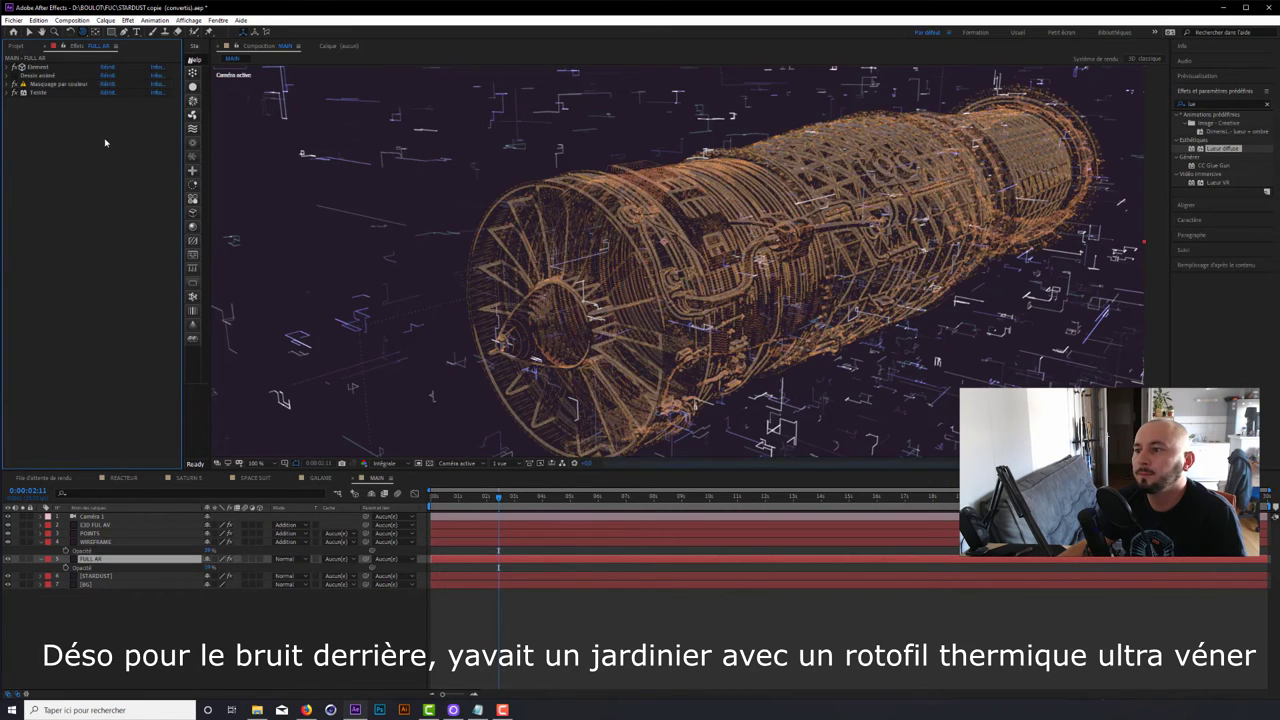
left_click(95, 541)
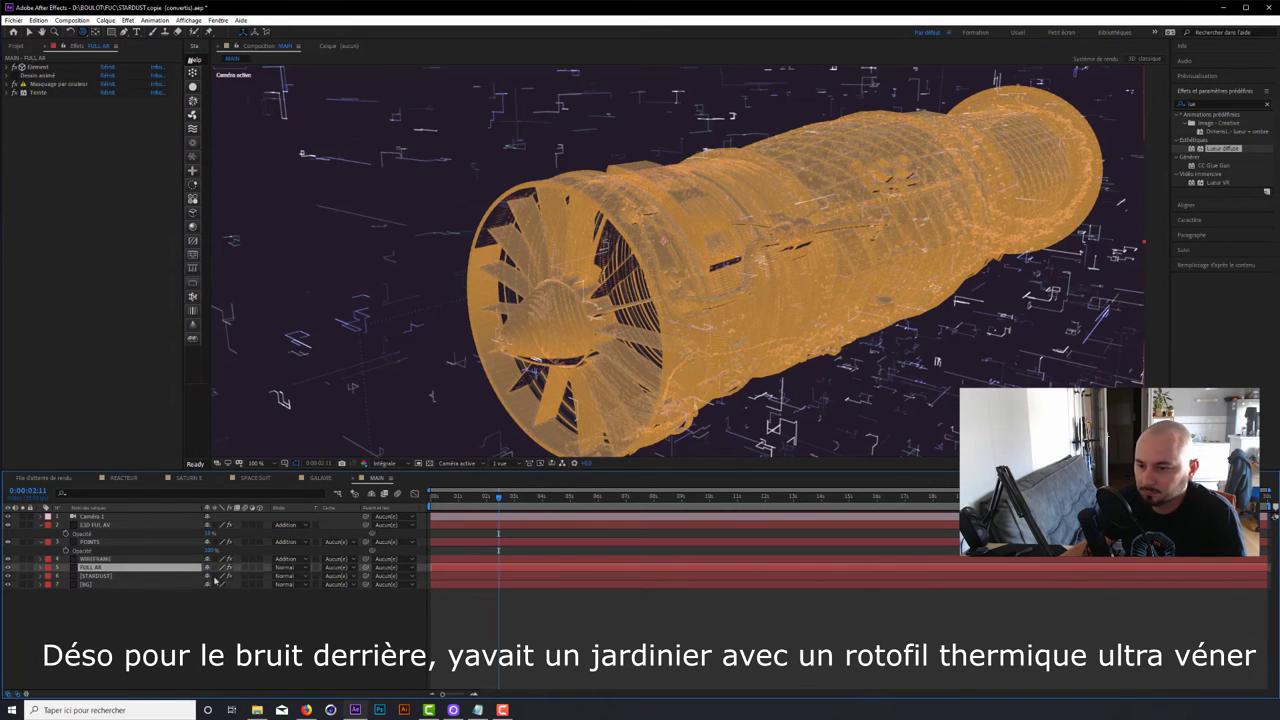
left_click_drag(206, 589, 224, 590)
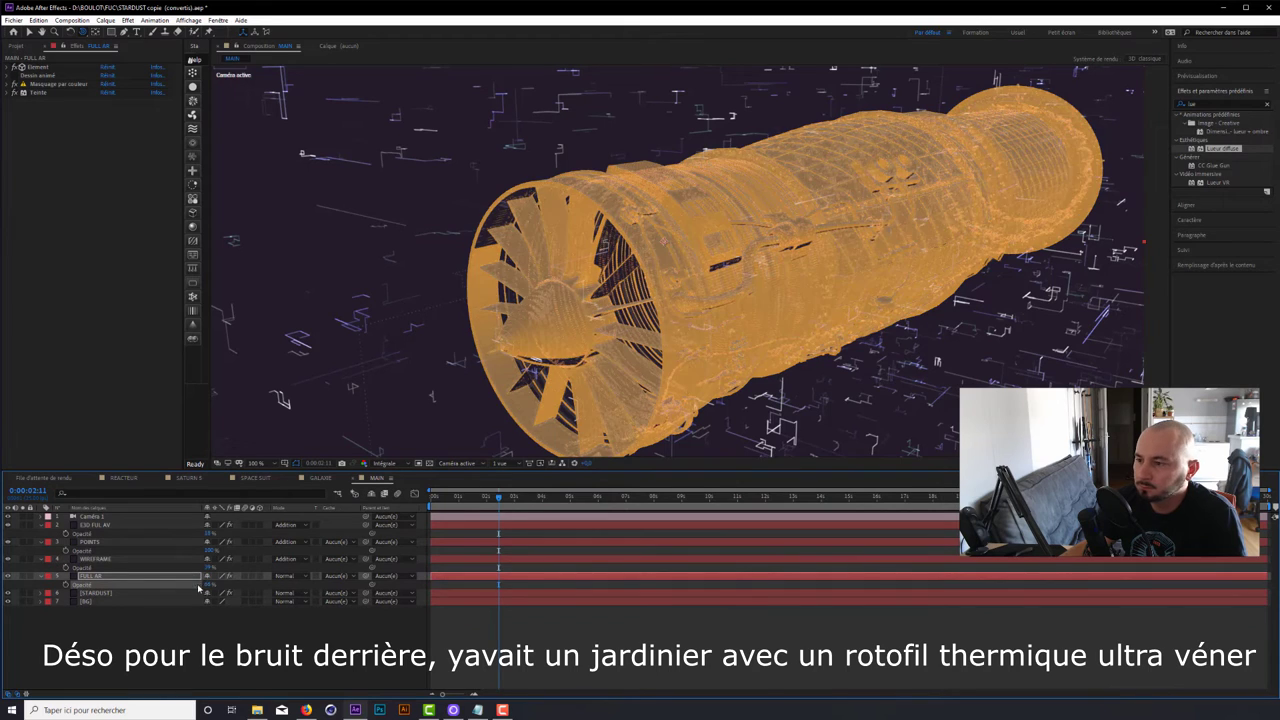
left_click(15, 84)
left_click_drag(102, 101, 157, 210)
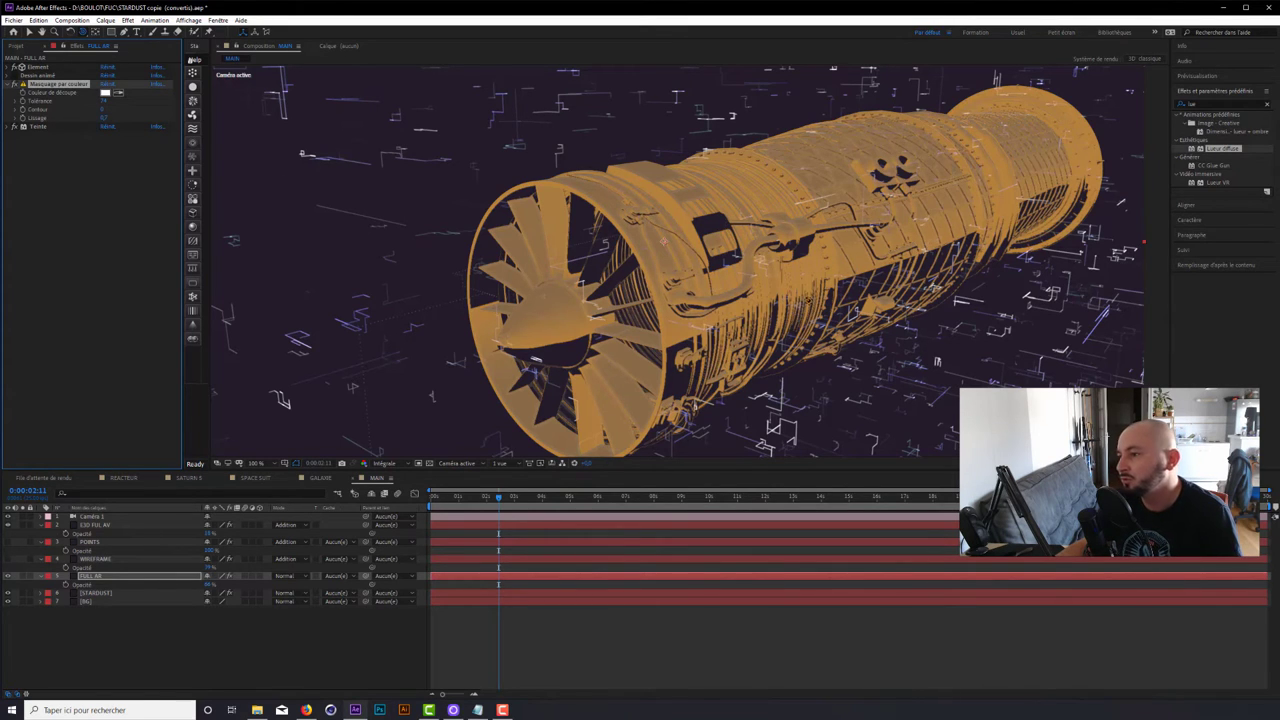
- Toggle the FULL AR and POINTS layers' visibility to compare, then select WIREFRAME
left_click(87, 577)
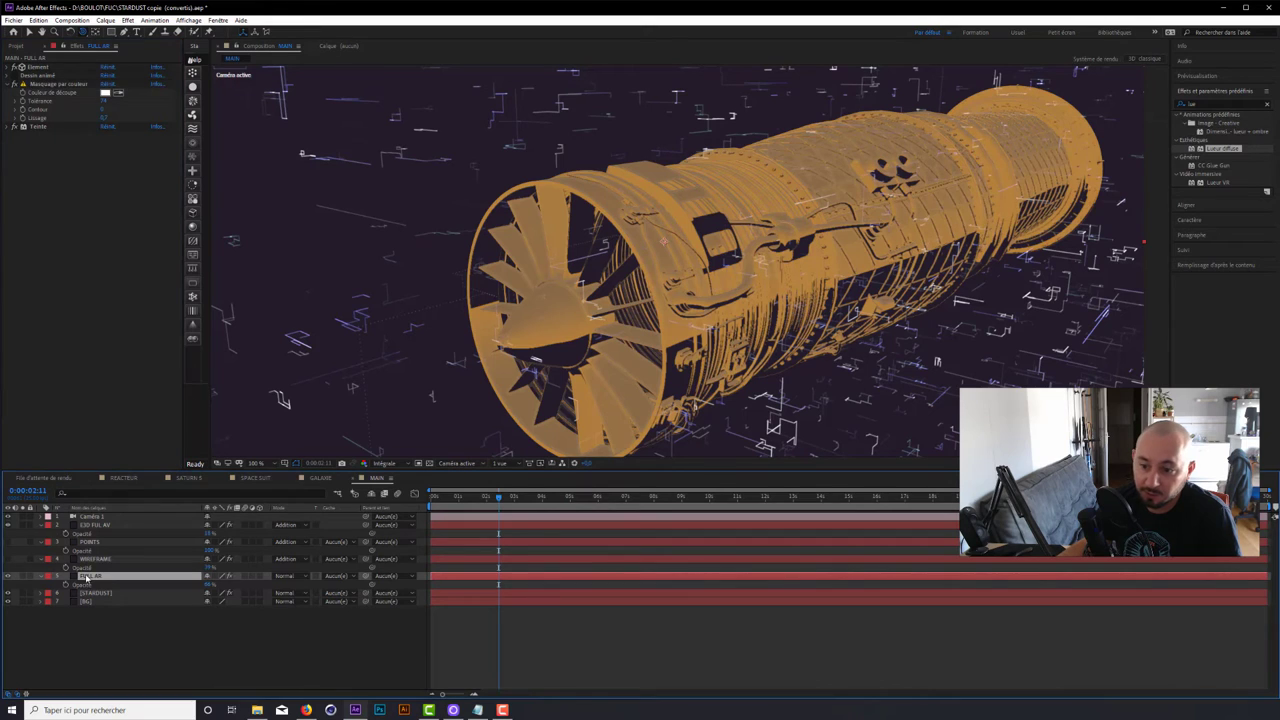
left_click(8, 576)
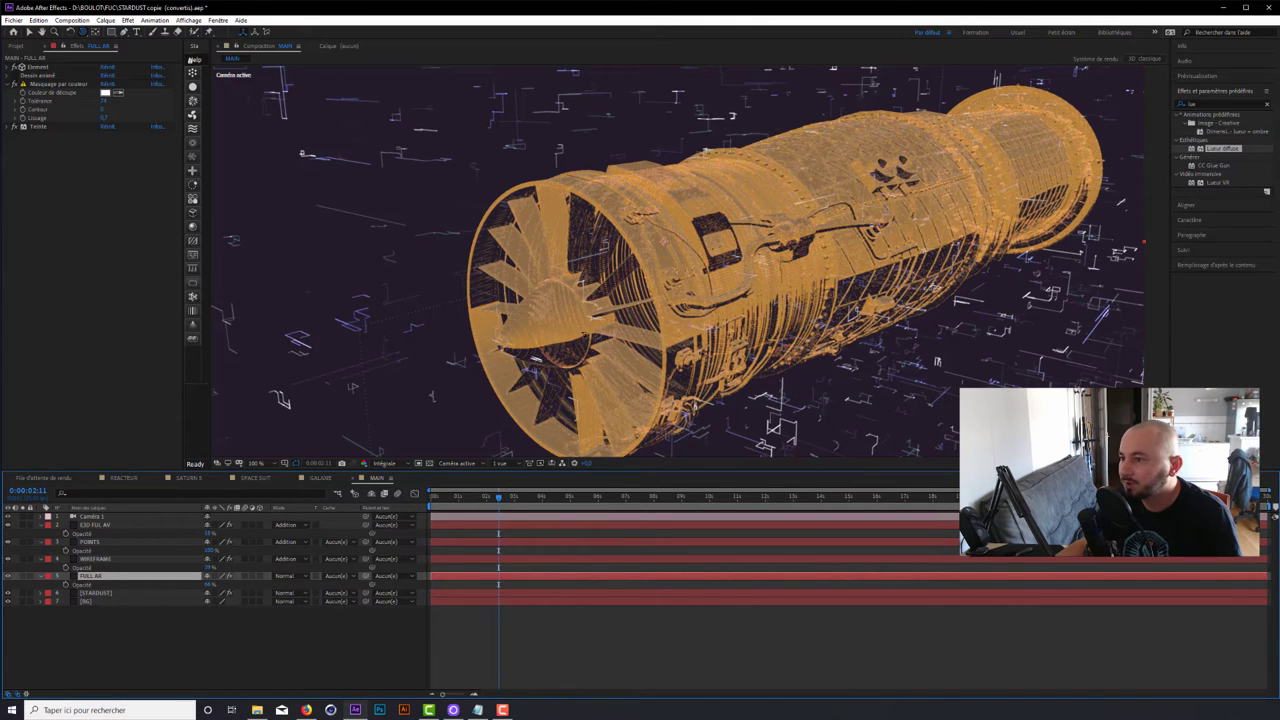
left_click(8, 542)
left_click(8, 541)
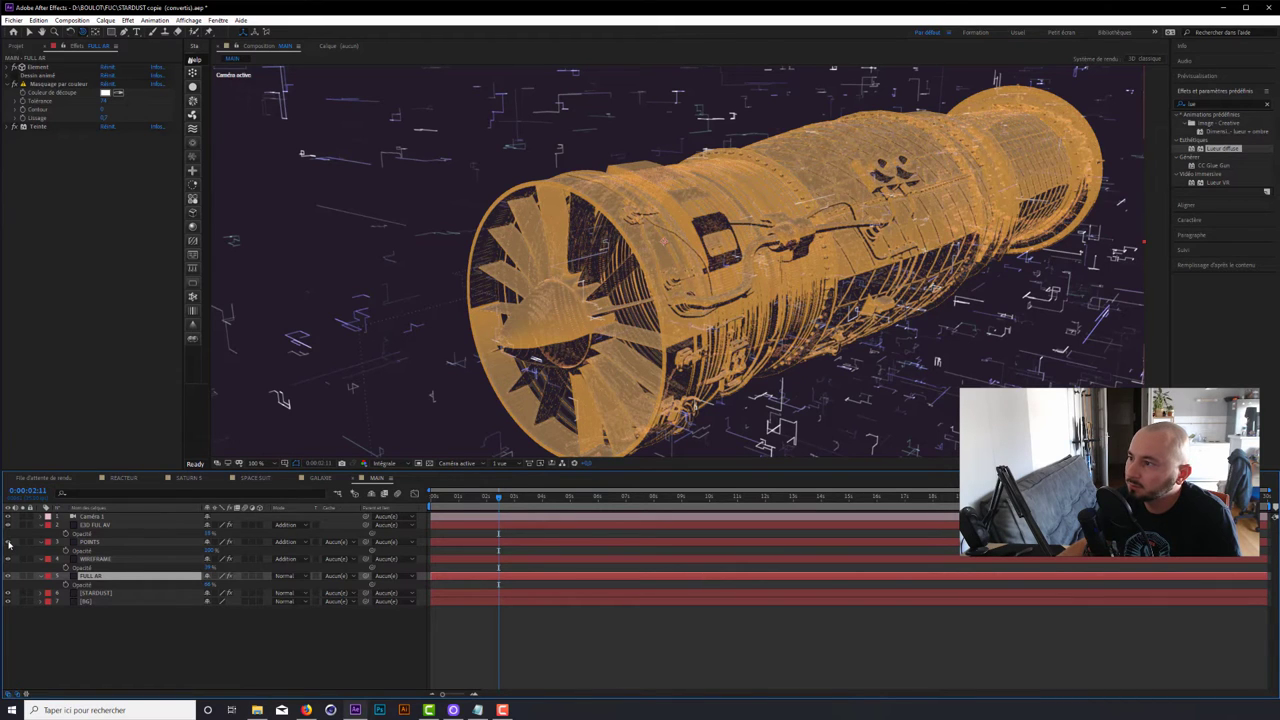
left_click(88, 559)
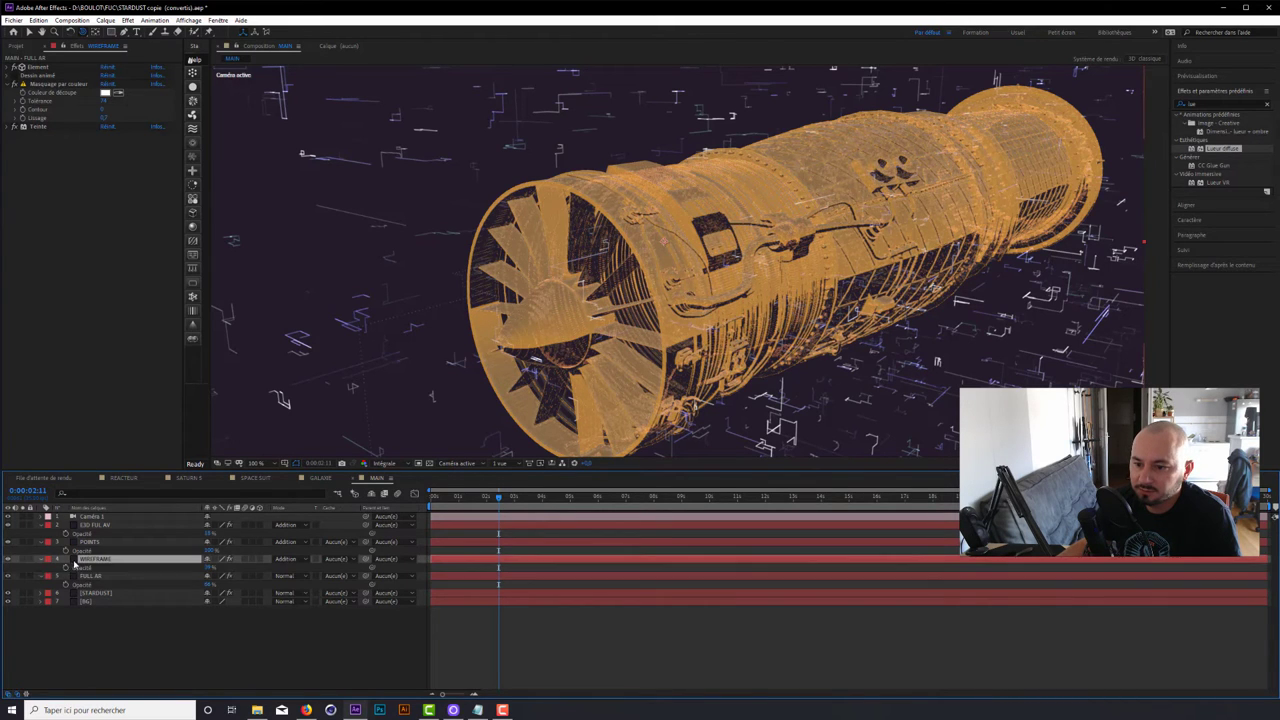
- Toggle WIREFRAME's visibility, enable its Masquage par couleur effect, and scrub the Dessin animé Seuil
left_click(10, 563)
left_click(10, 563)
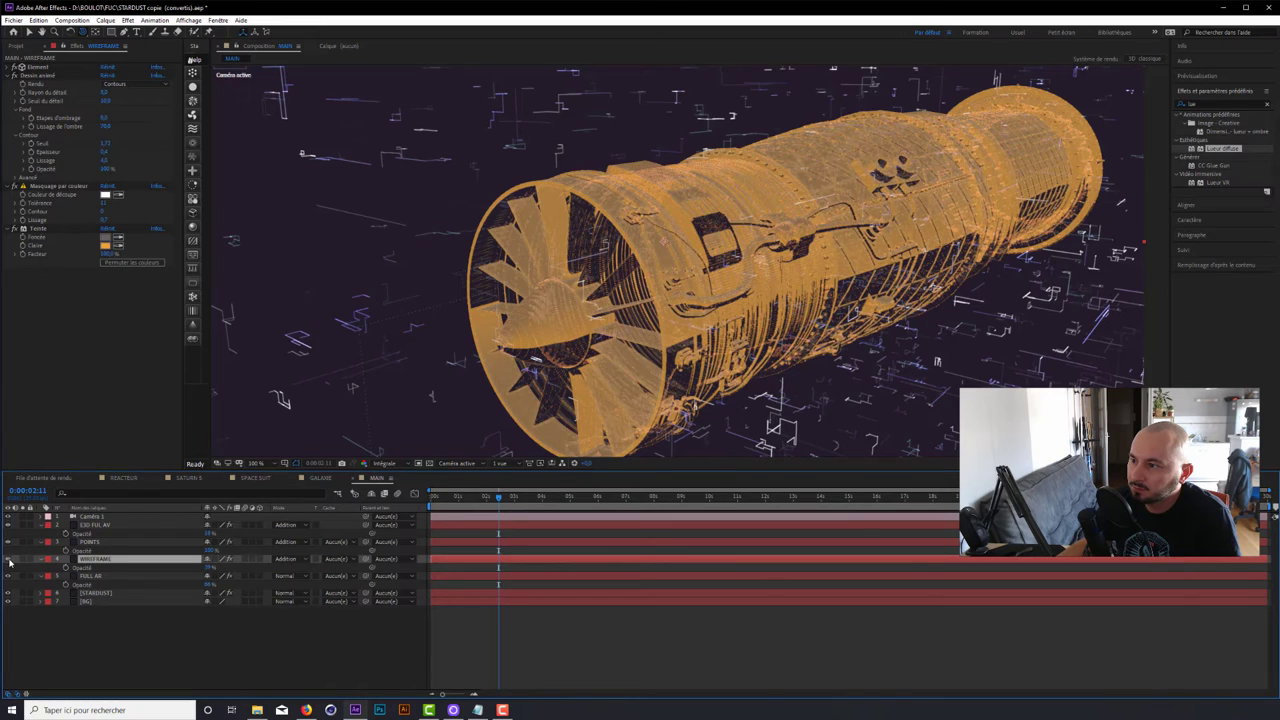
left_click(14, 186)
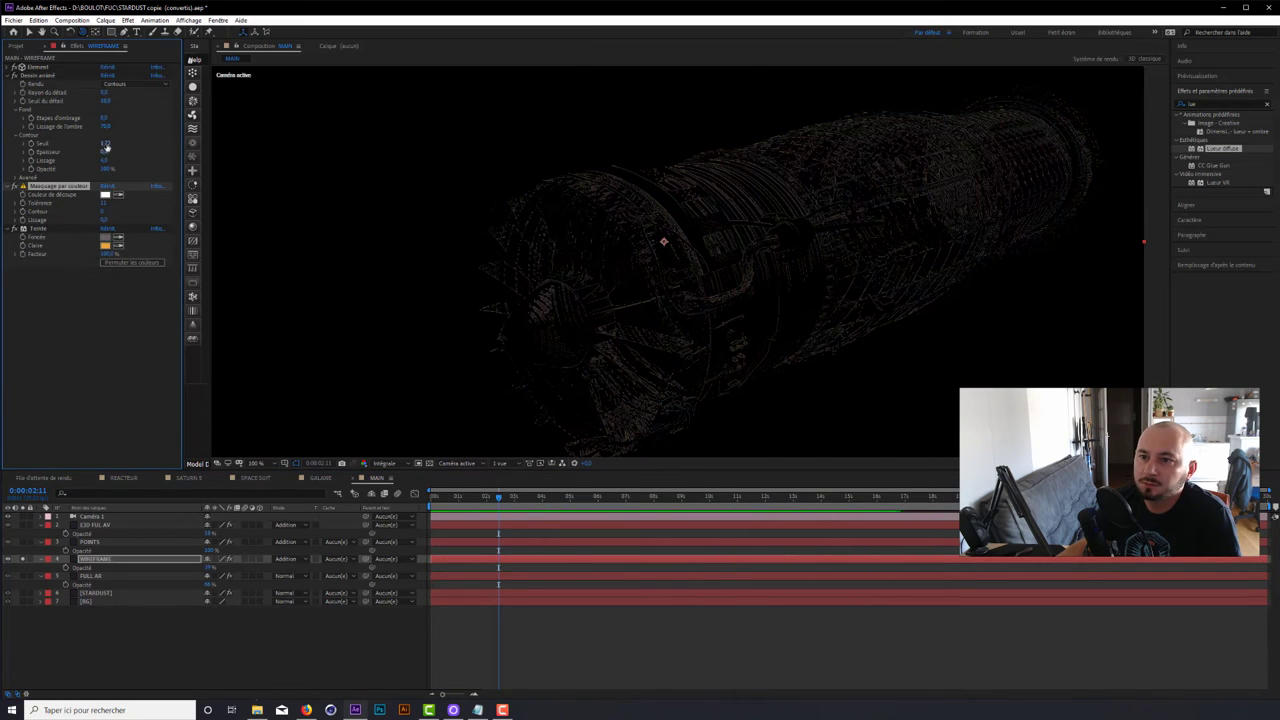
left_click_drag(106, 143, 443, 205)
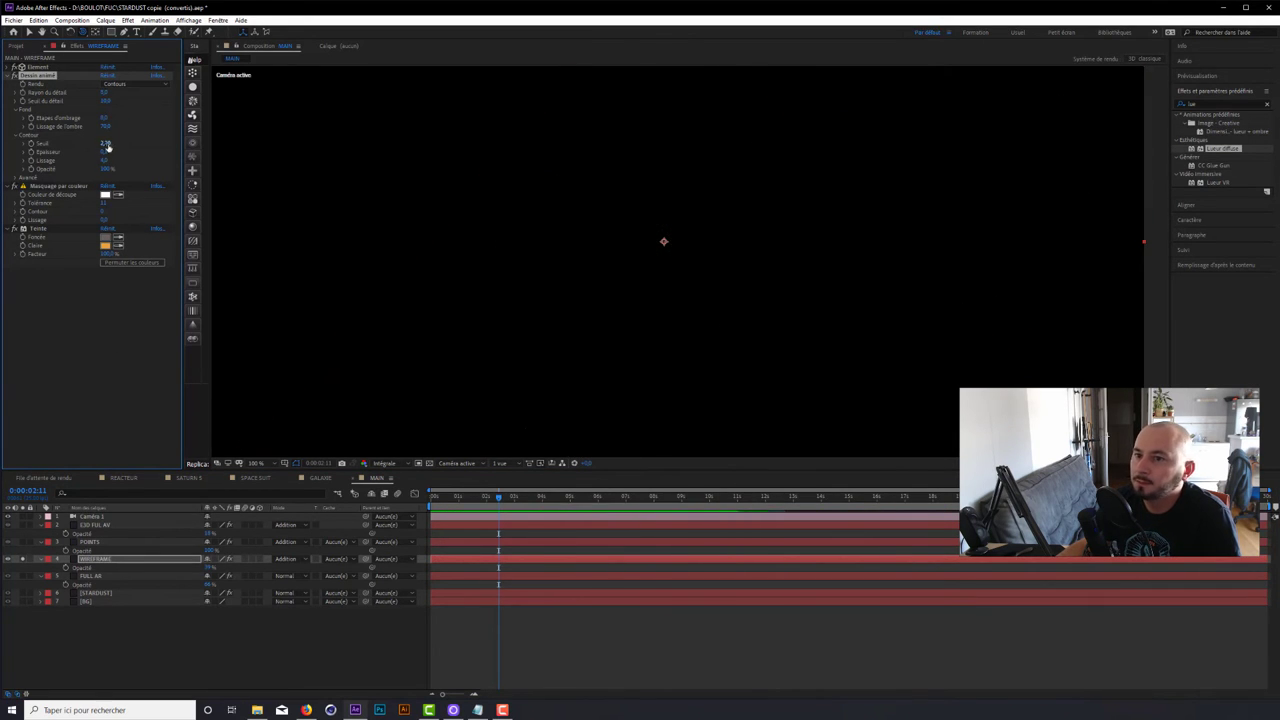
key("comma")
key("comma")
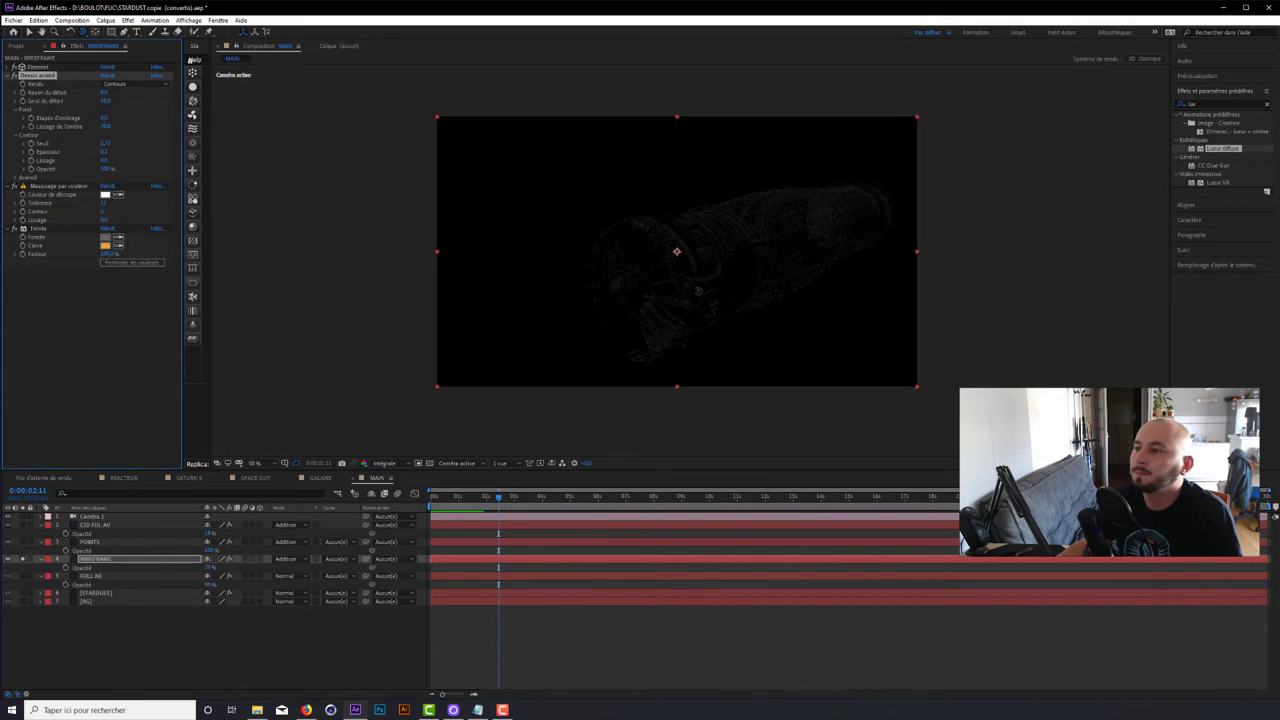
key("period")
key("period")
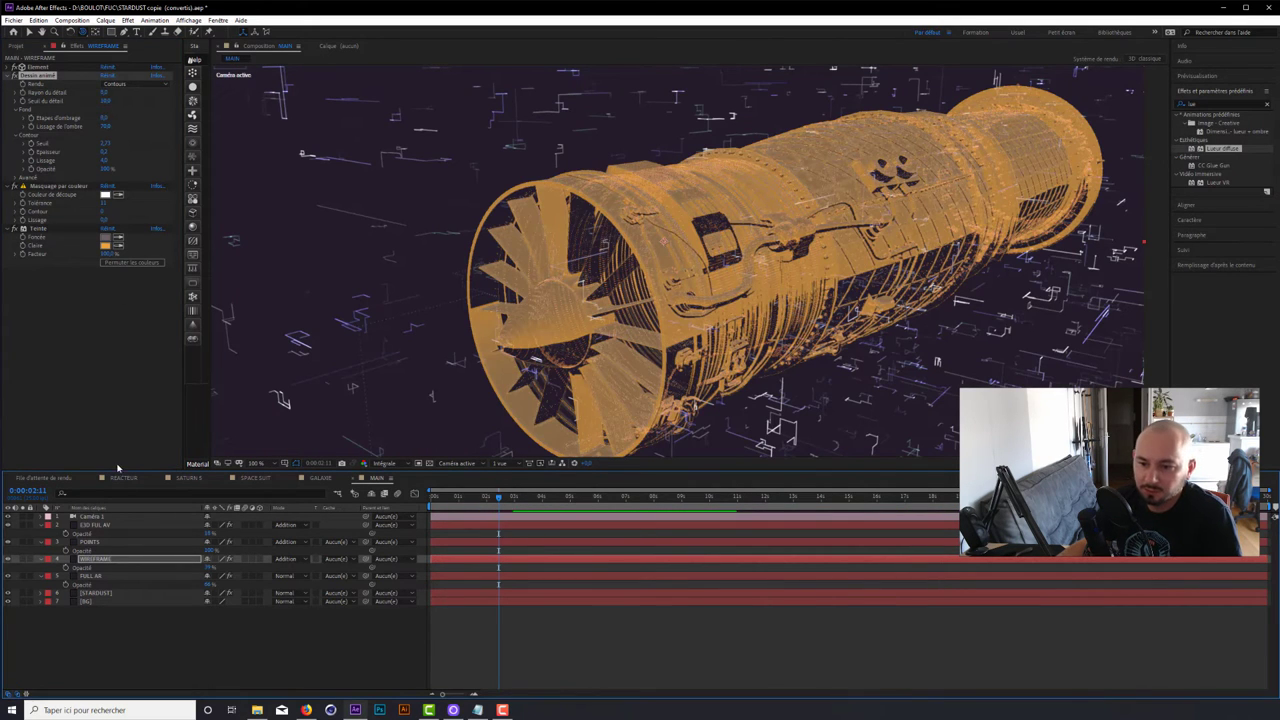
left_click(95, 562)
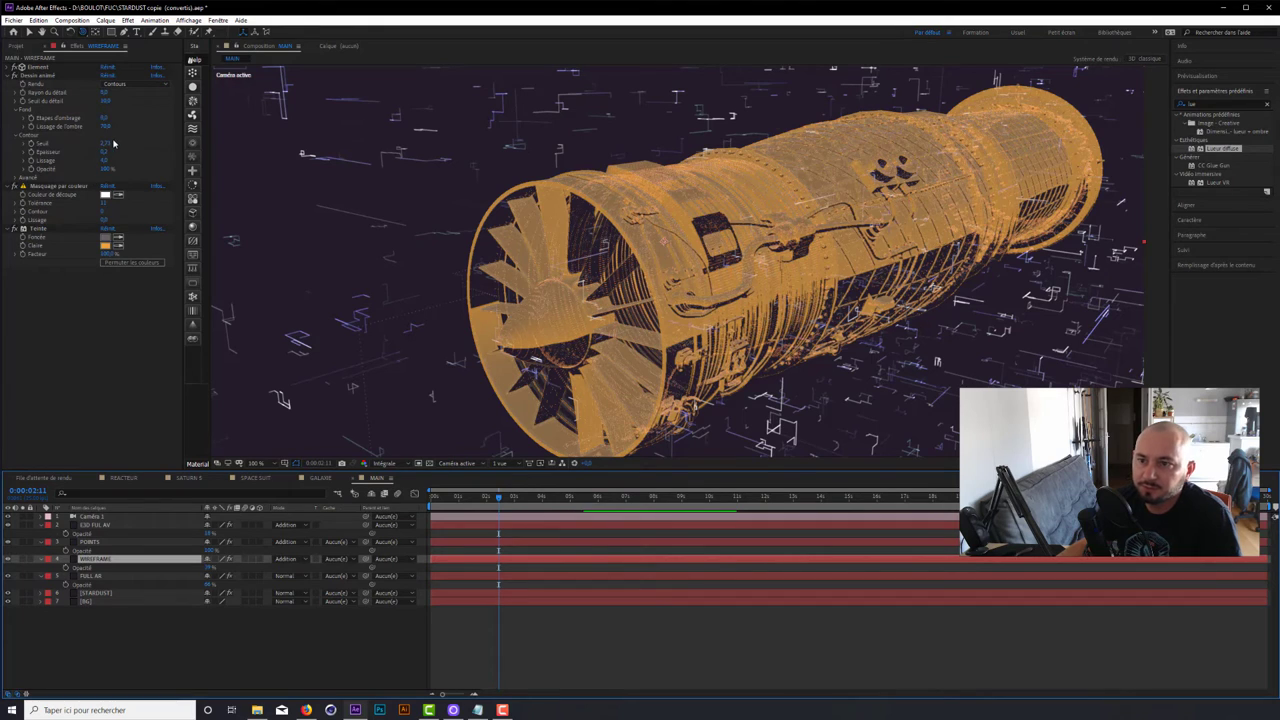
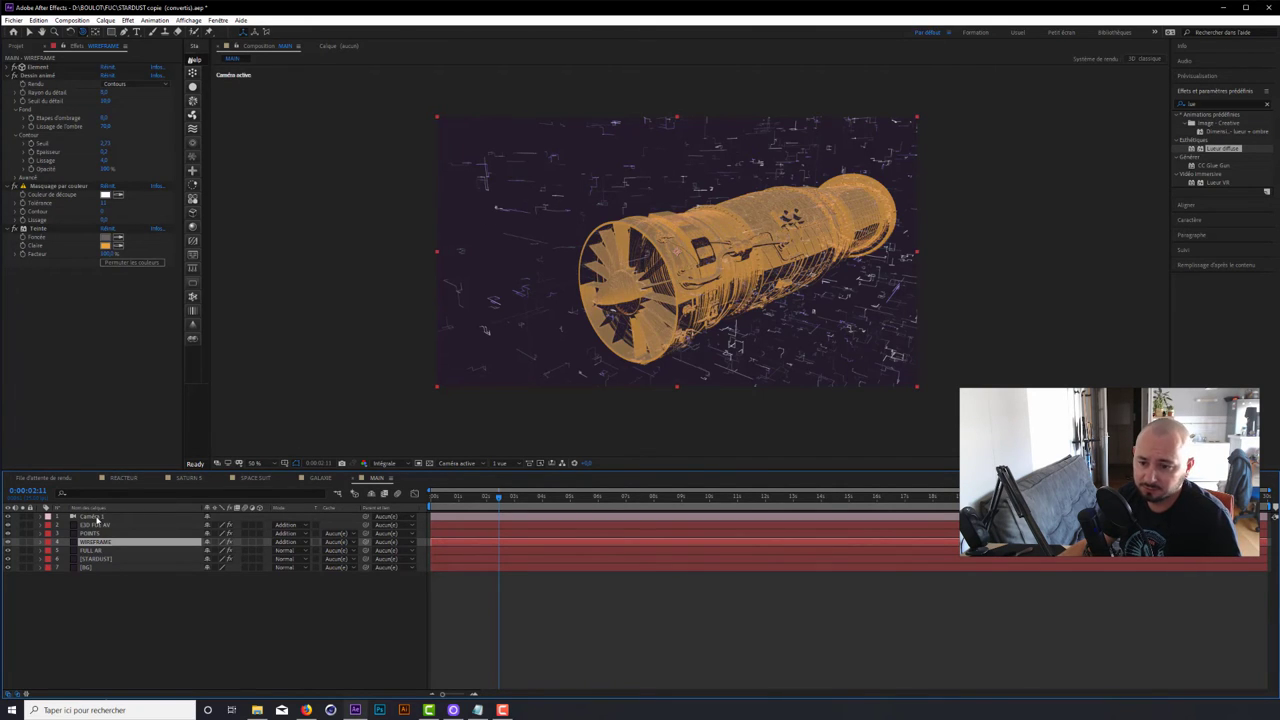
- Create a new adjustment layer and move it to the top of the layer stack
right_click(178, 488)
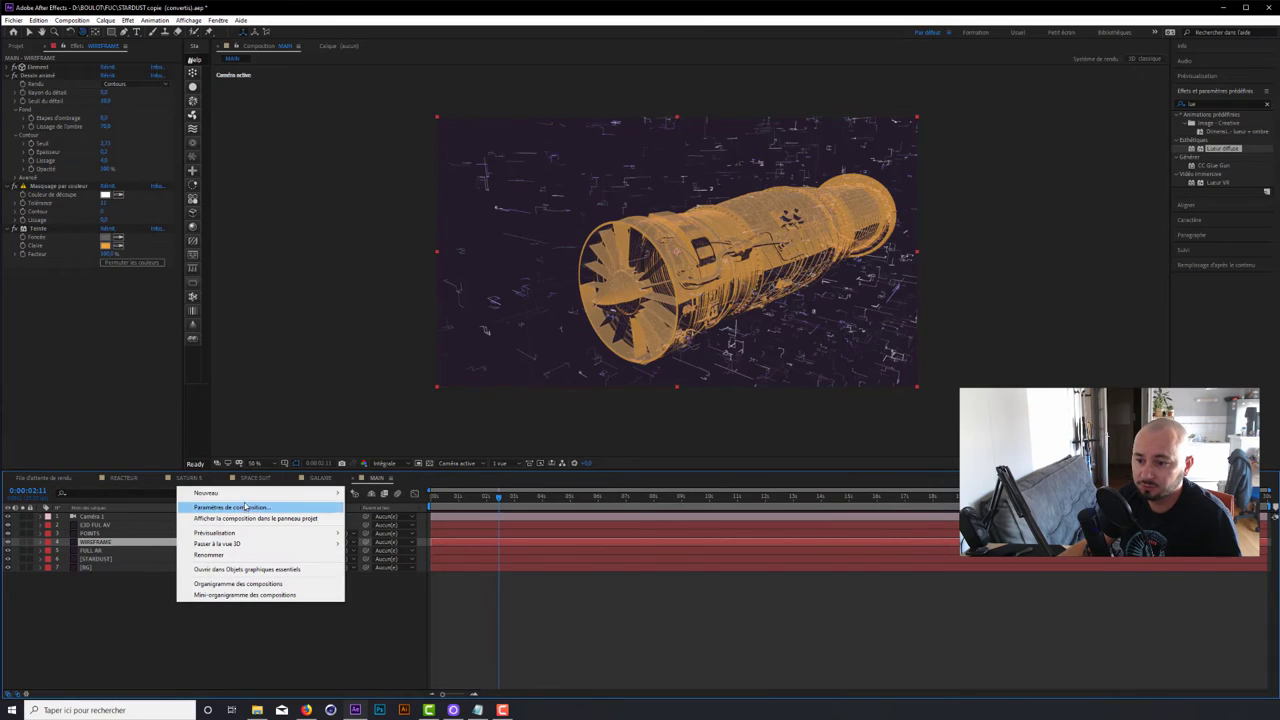
mouse_move(244, 494)
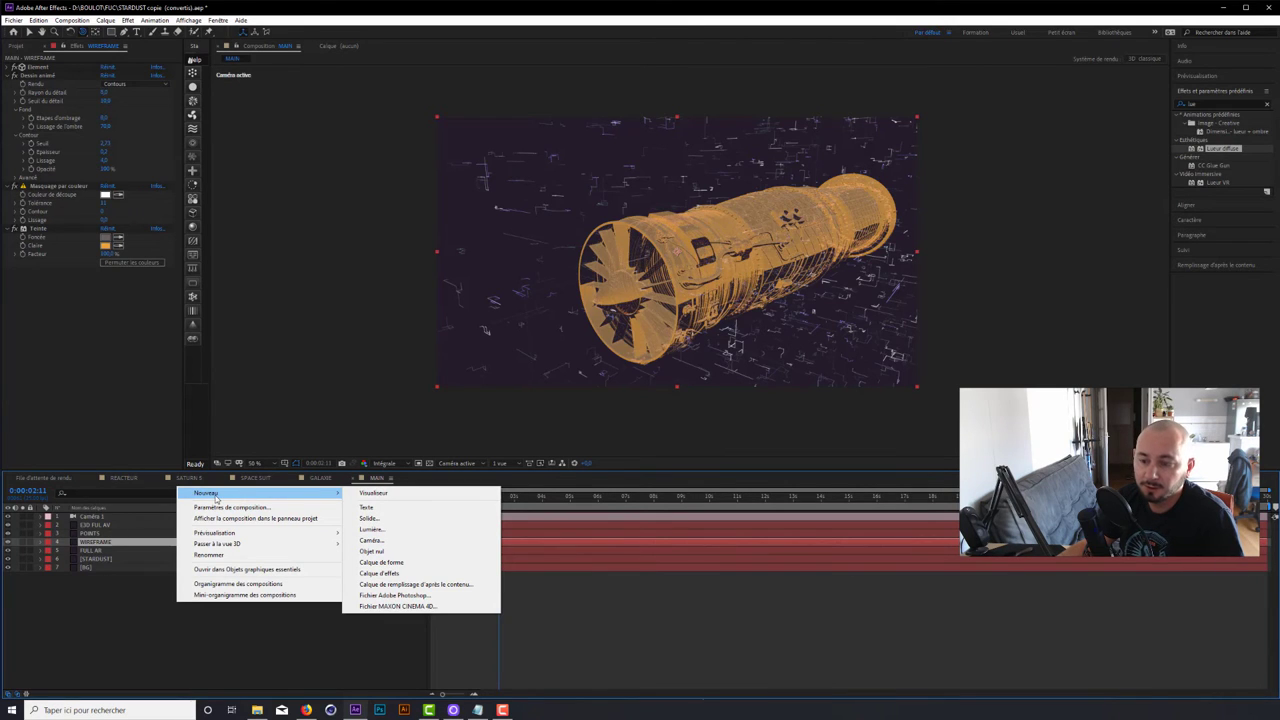
left_click(380, 573)
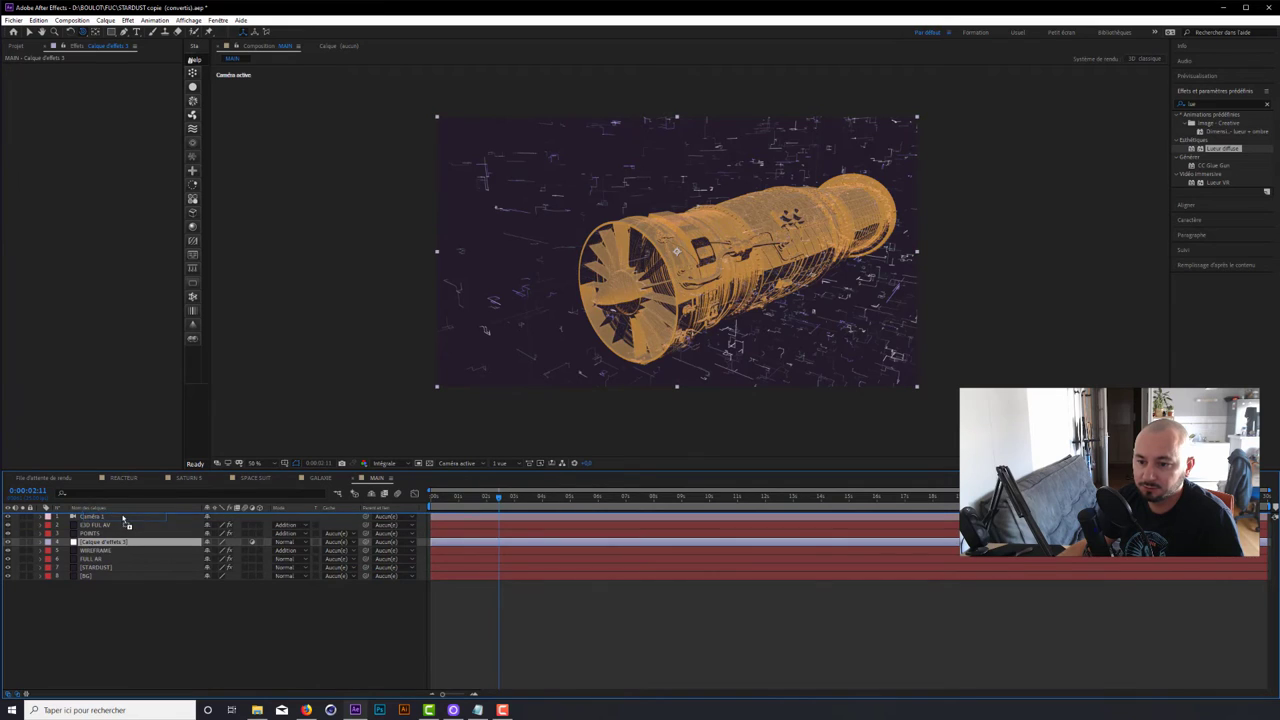
left_click_drag(108, 542, 110, 513)
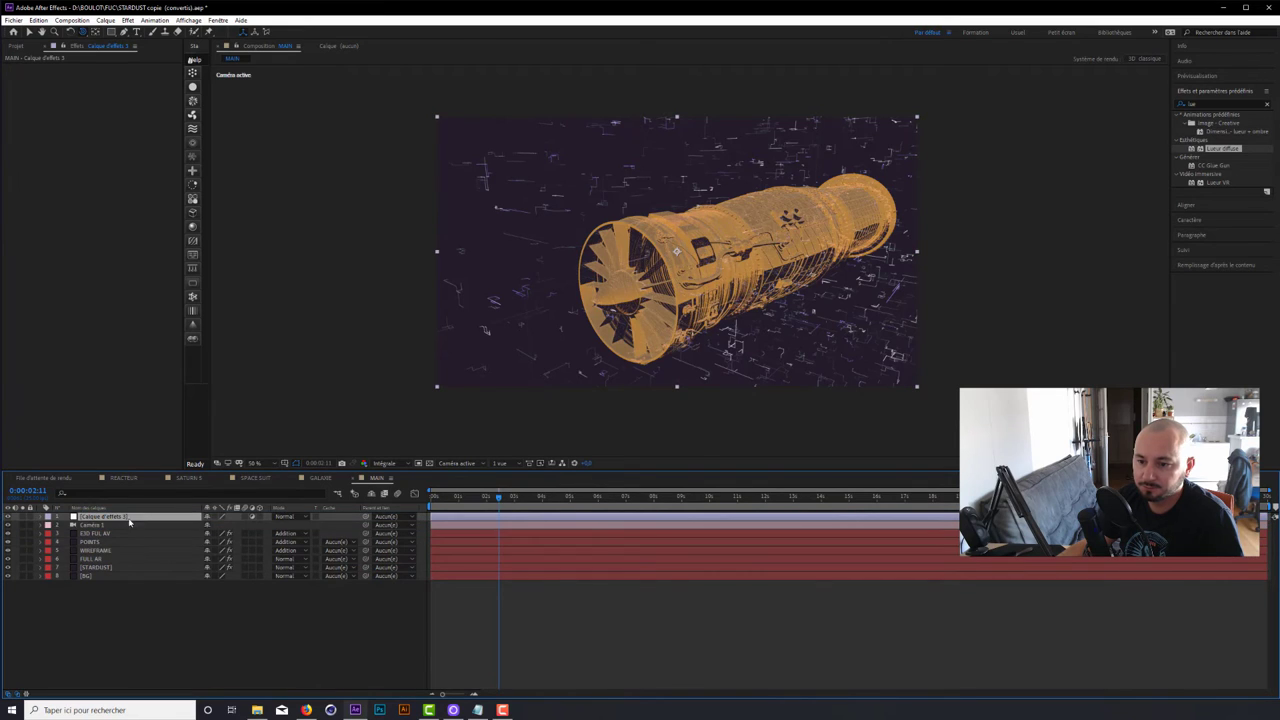
- Apply Red Giant Magic Bullet Looks to the adjustment layer and open its editor
left_click(130, 22)
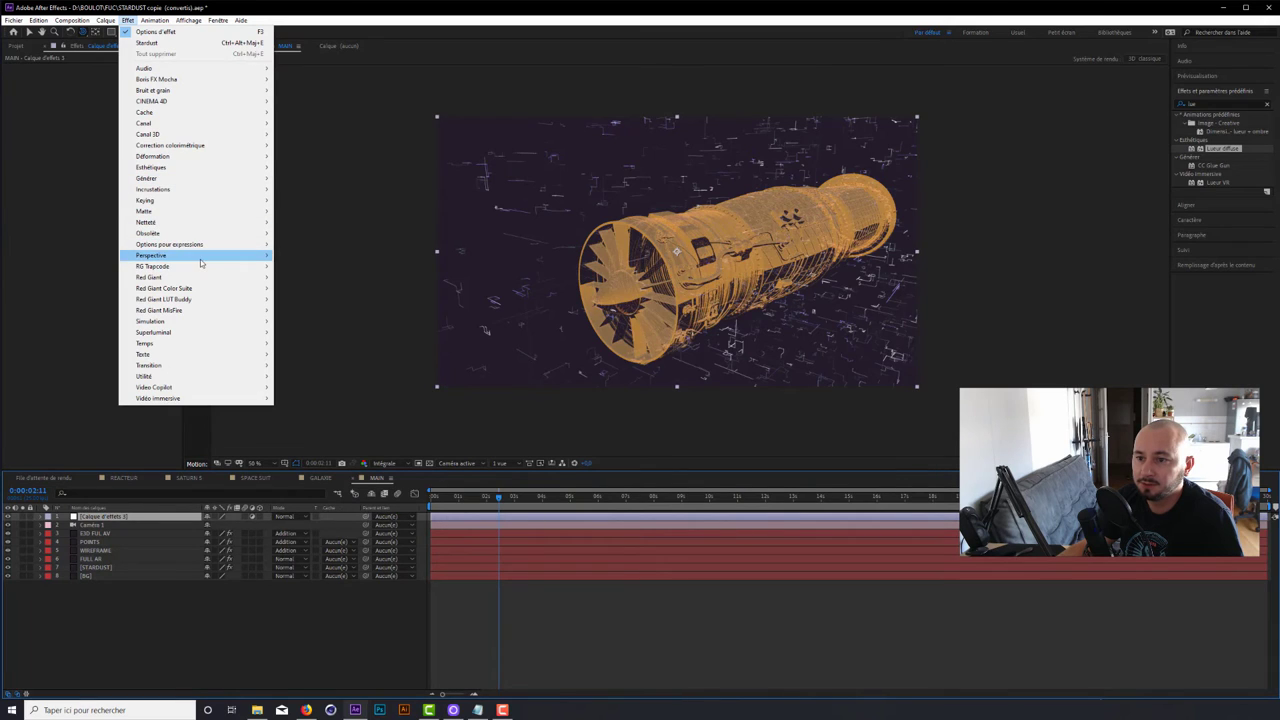
mouse_move(206, 288)
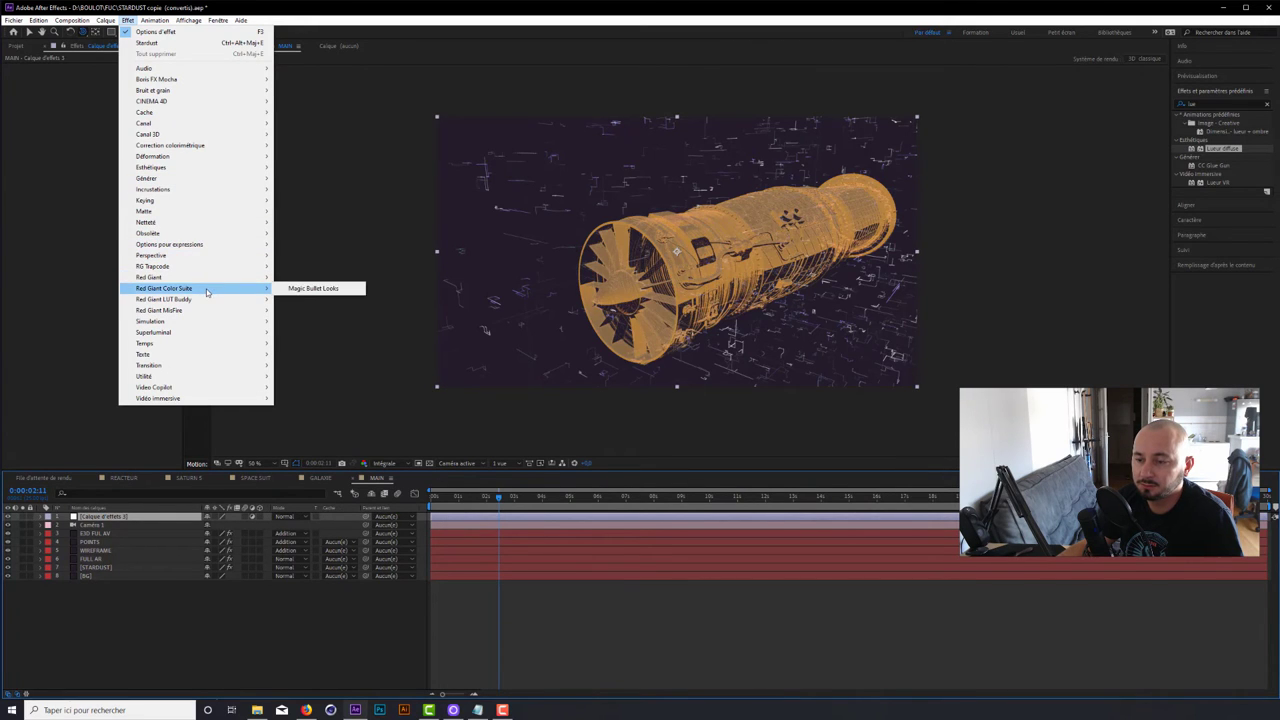
left_click(314, 289)
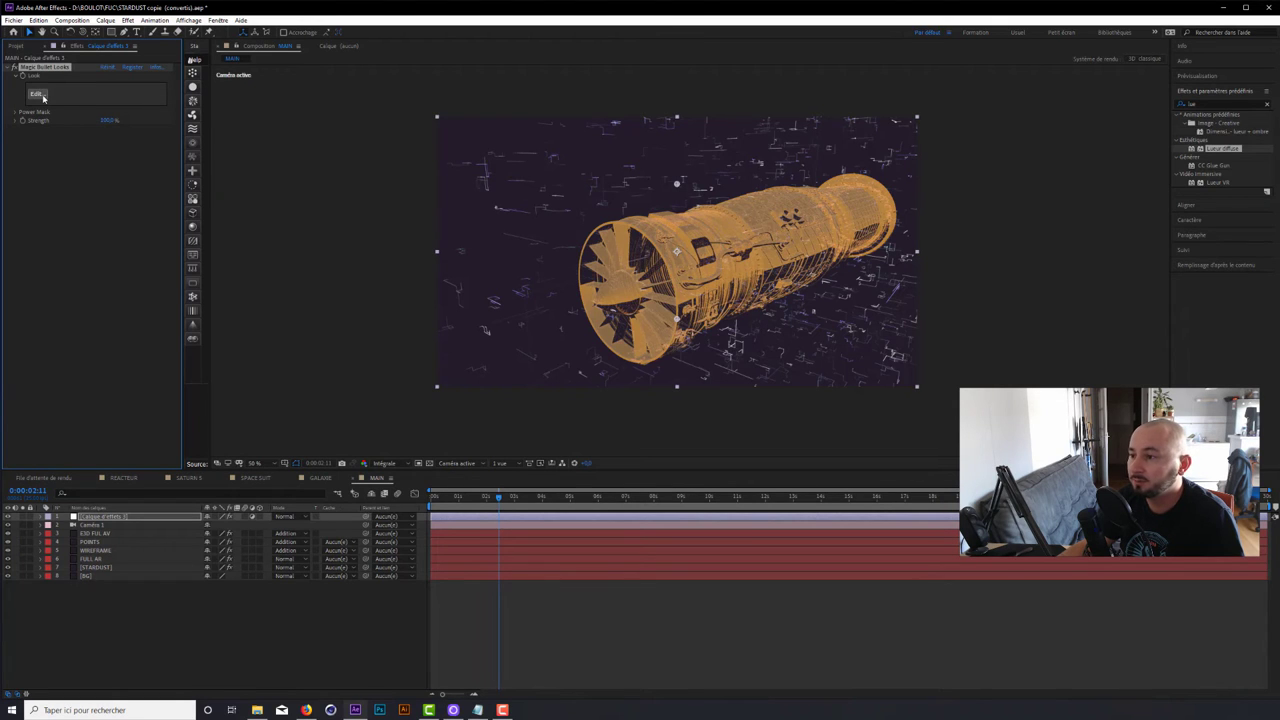
left_click(40, 95)
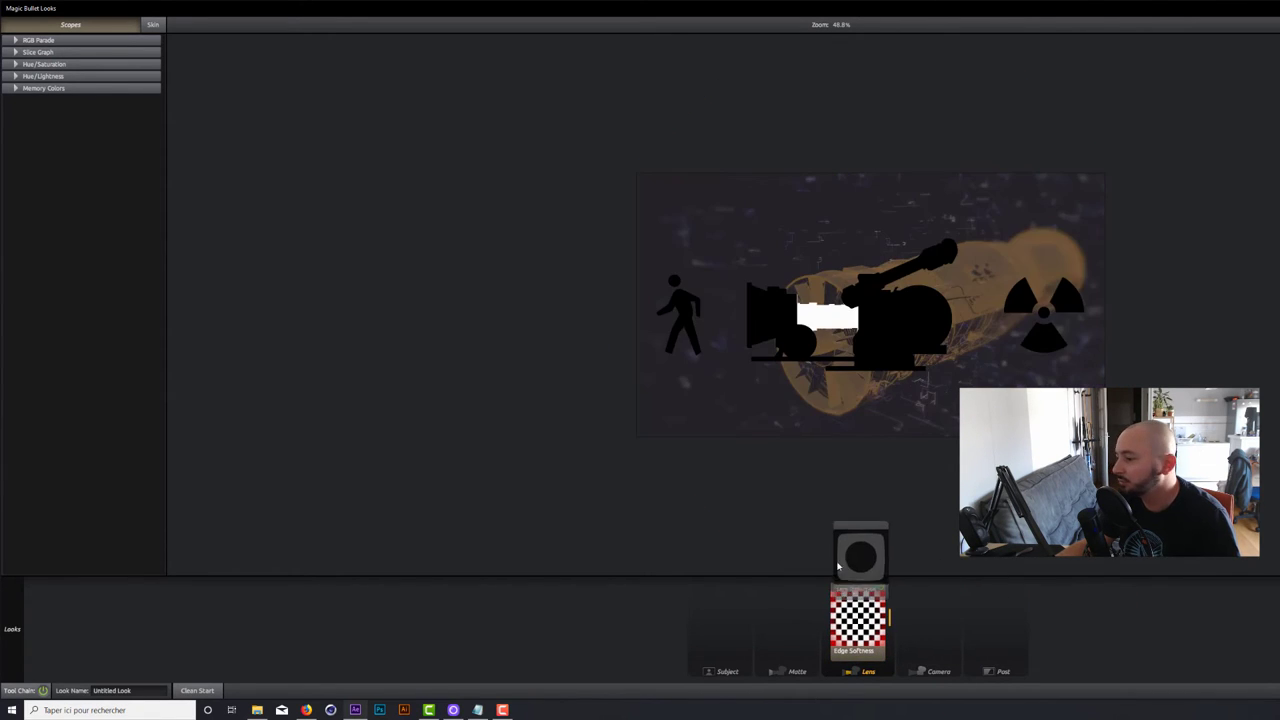
- Add Lens Distortion and shape Edge Softness to Radius 0.935, Aspect 1.250, Spread 0.381
left_click_drag(860, 543, 892, 598)
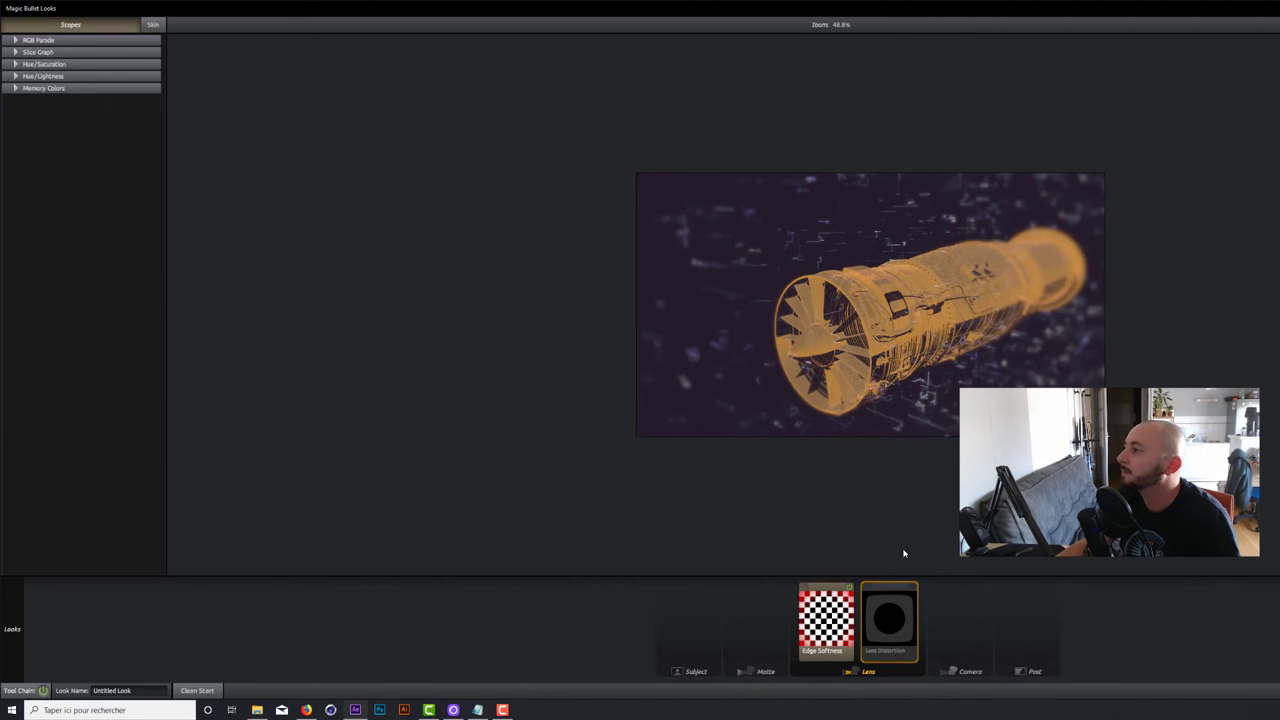
left_click(822, 620)
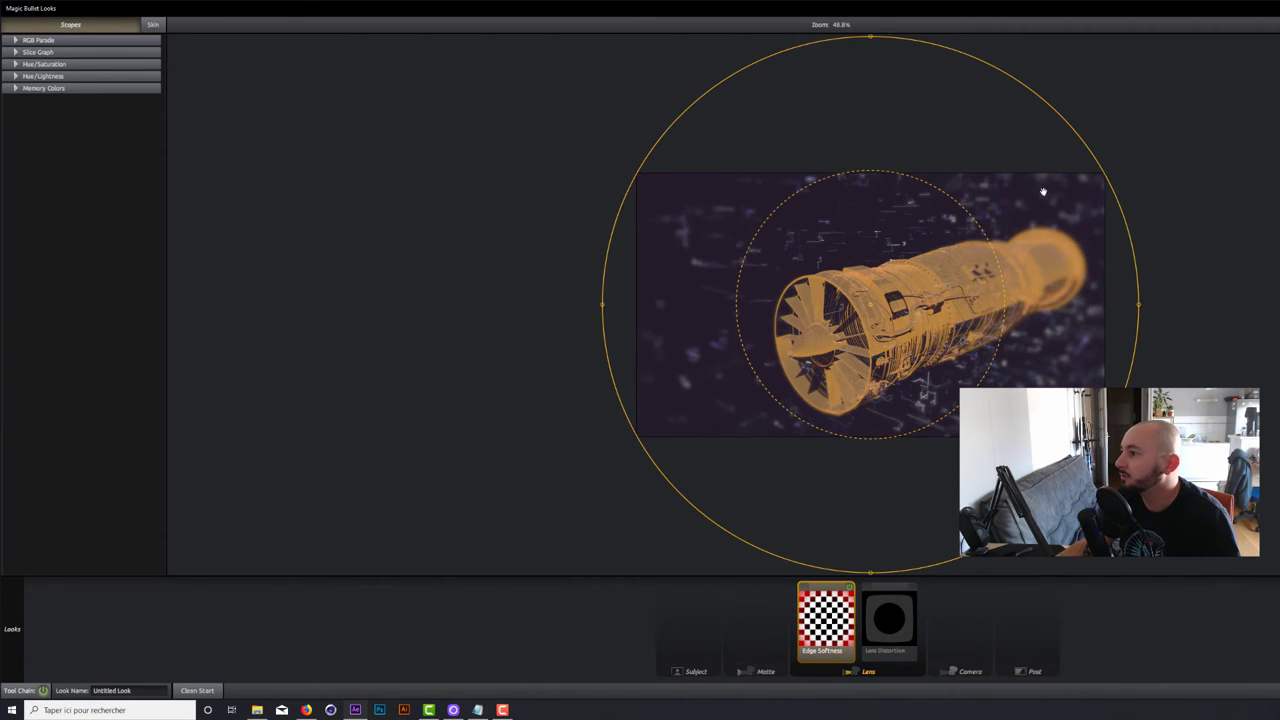
left_click_drag(981, 215, 1046, 119)
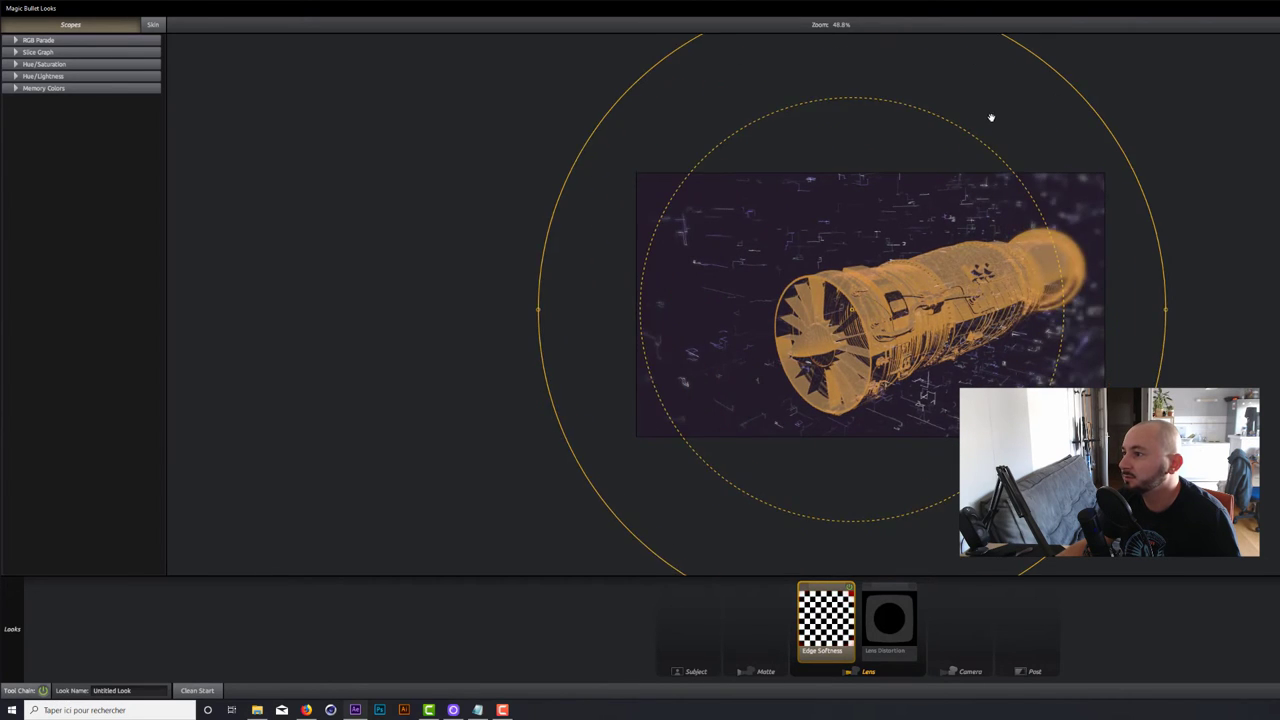
scroll(991, 117, "down", 2)
left_click_drag(856, 100, 858, 143)
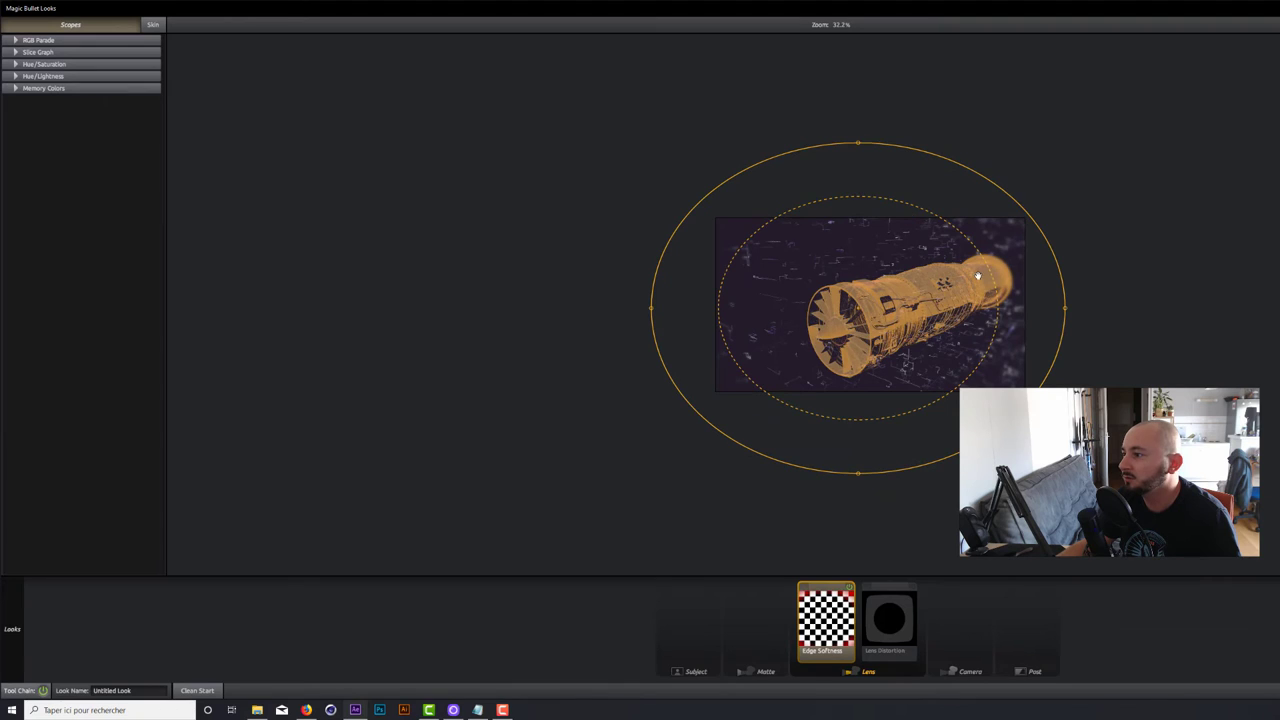
mouse_move(978, 275)
left_mouse_down()
mouse_move(948, 300)
mouse_move(983, 276)
left_mouse_up()
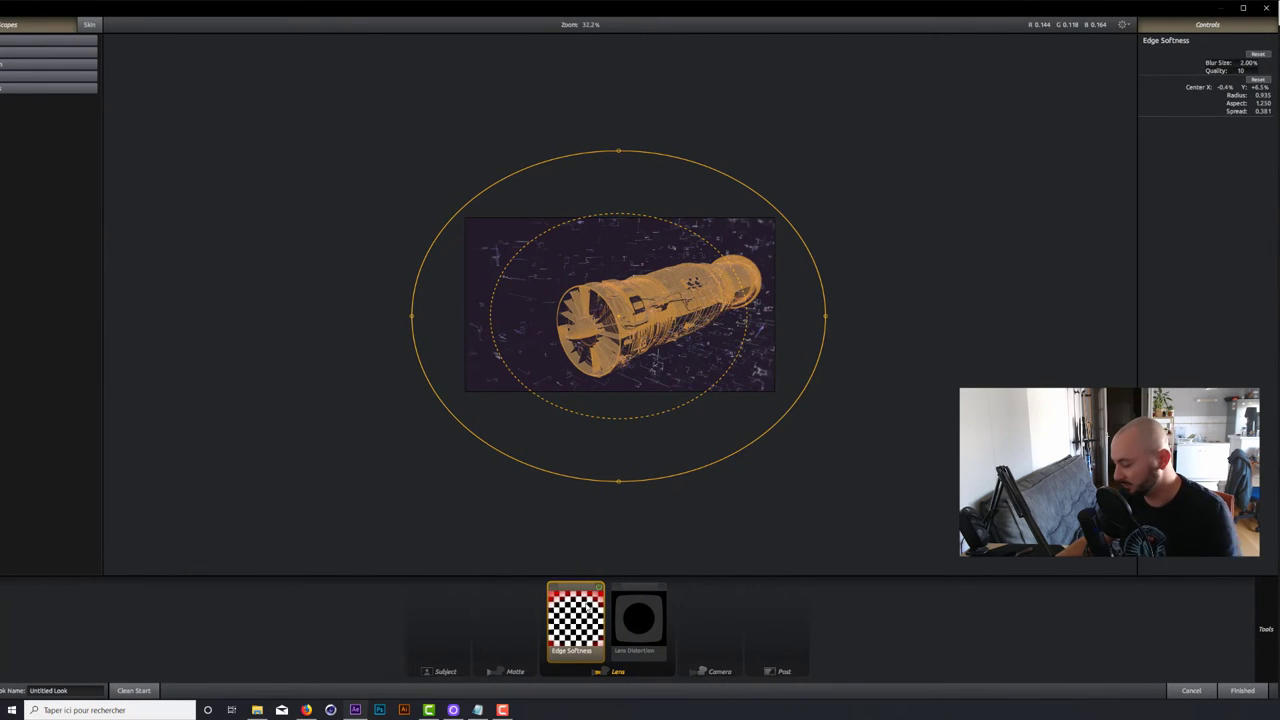
- Replace the lens tools with Edge Softness, with Lens Distortion placed ahead of it
key("Delete")
left_click(605, 615)
key("Delete")
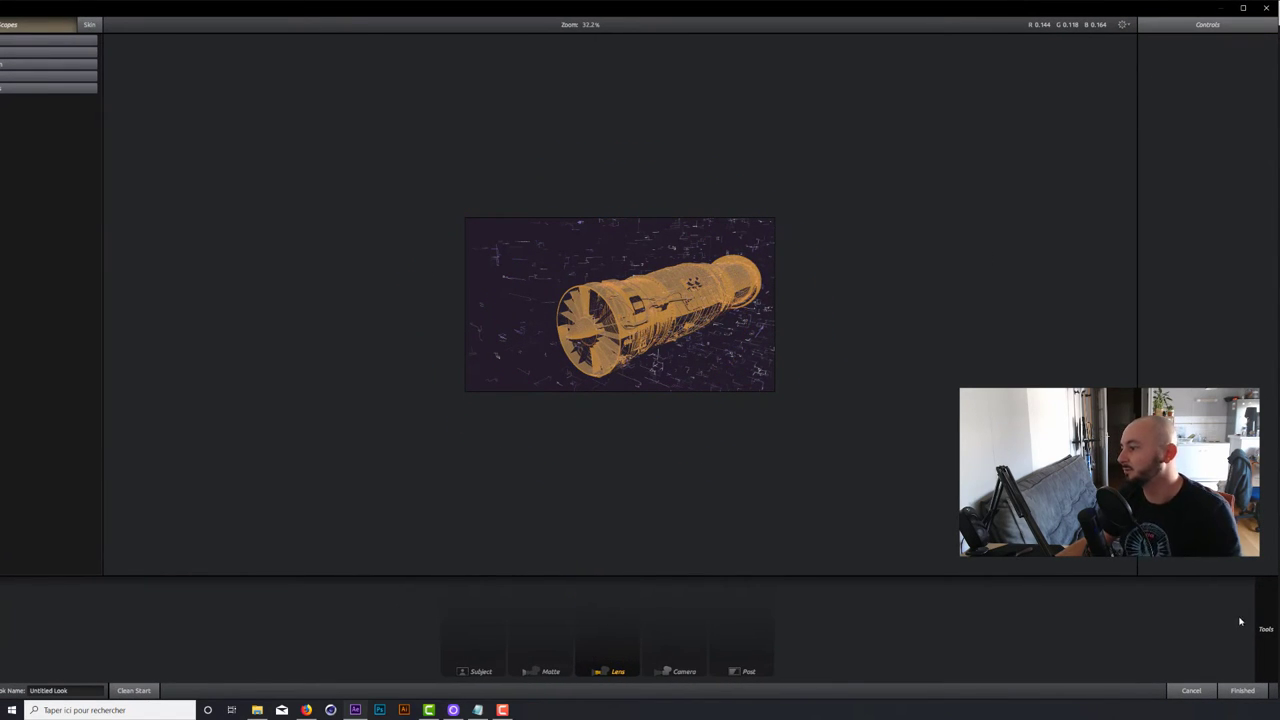
mouse_move(1260, 625)
left_click_drag(1250, 172, 605, 615)
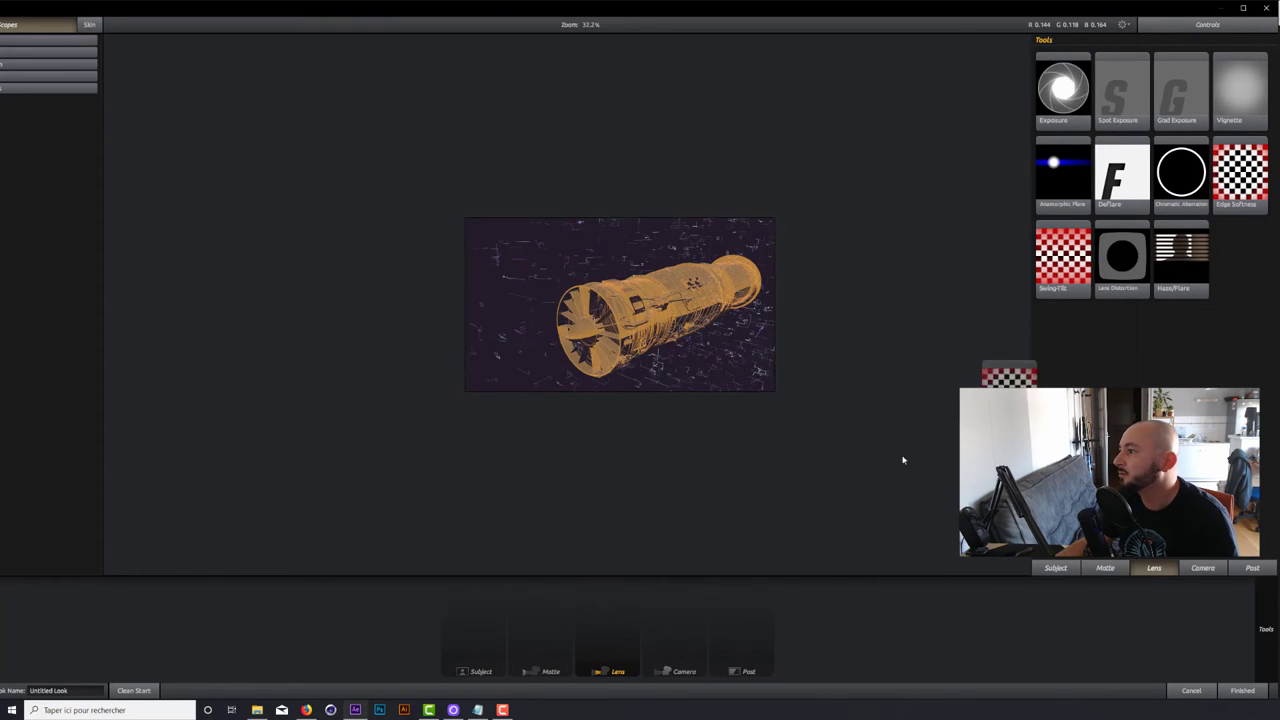
mouse_move(1267, 636)
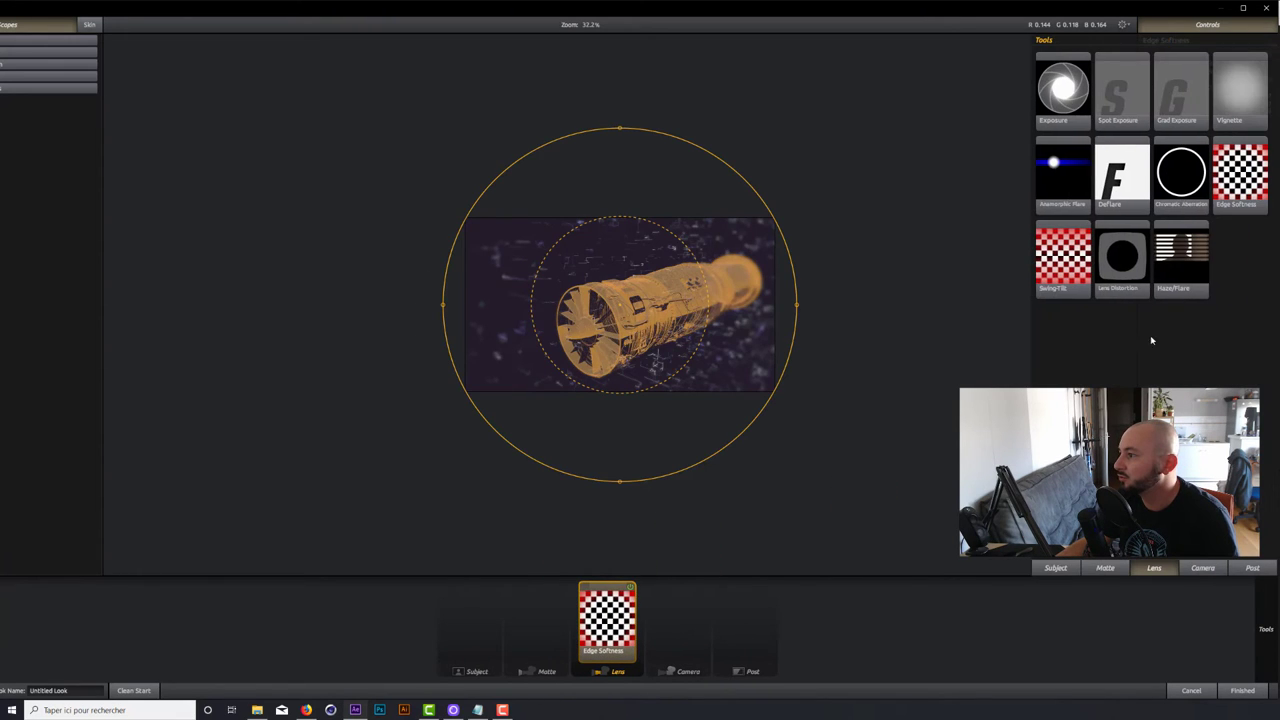
left_click_drag(1131, 272, 600, 592)
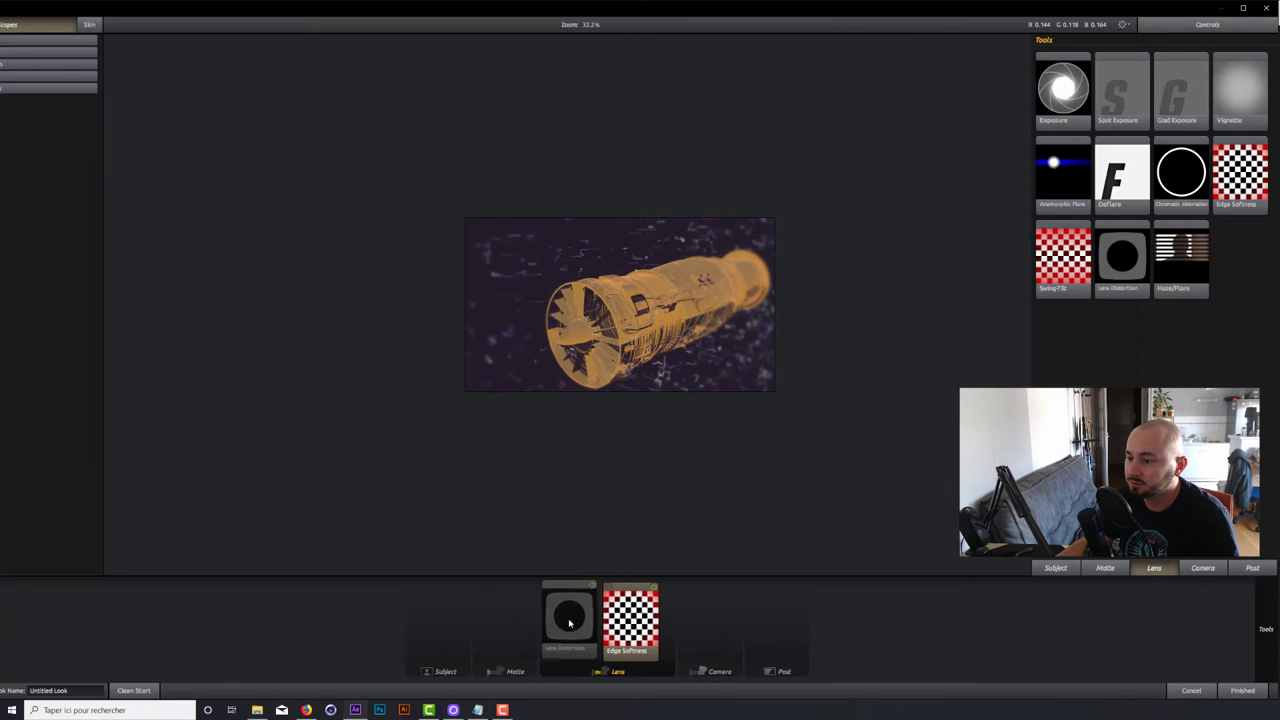
- Shape Edge Softness to Blur Size 2.30%, Radius 0.794, Aspect 1.662, Spread 0.508
left_click(638, 590)
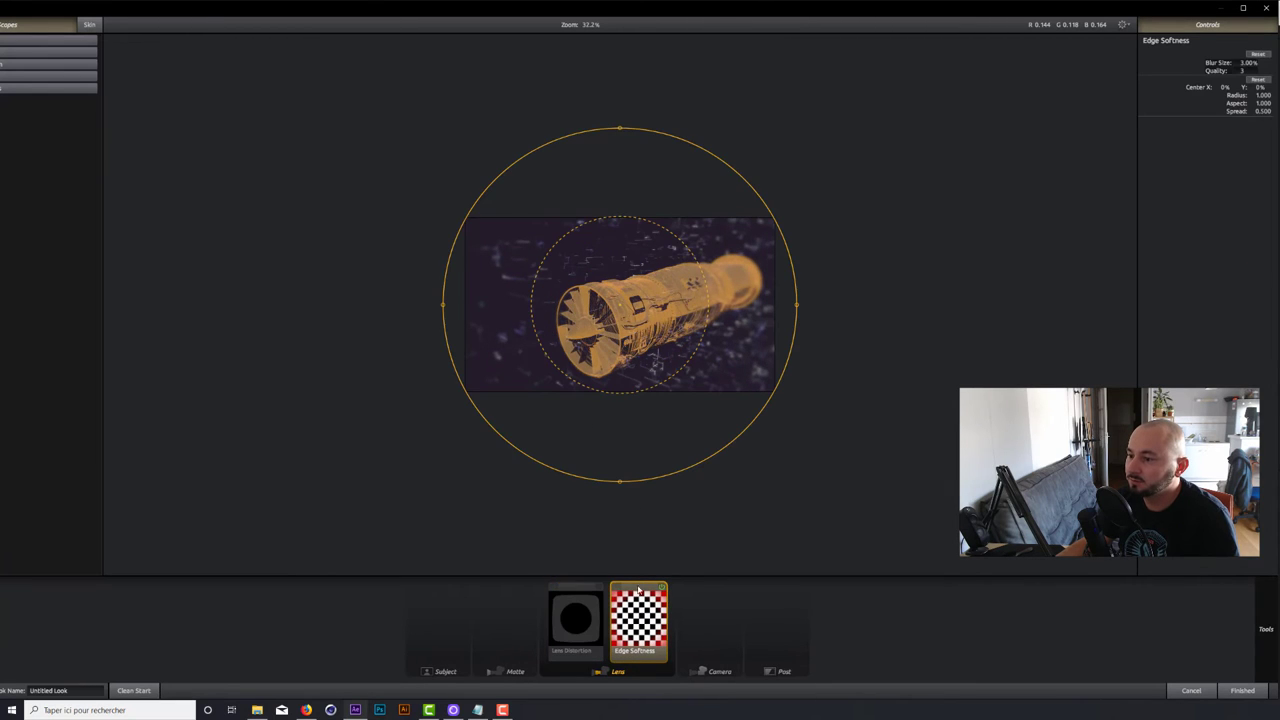
left_click_drag(620, 125, 620, 191)
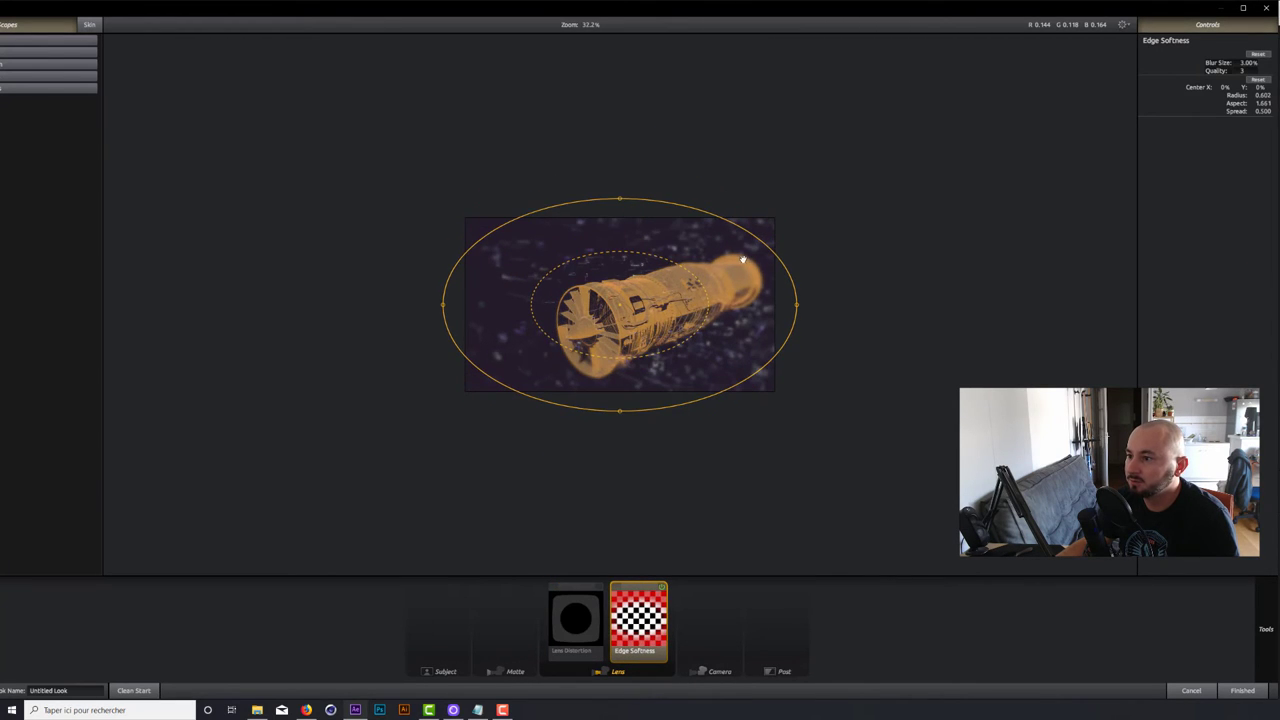
left_click_drag(800, 305, 862, 305)
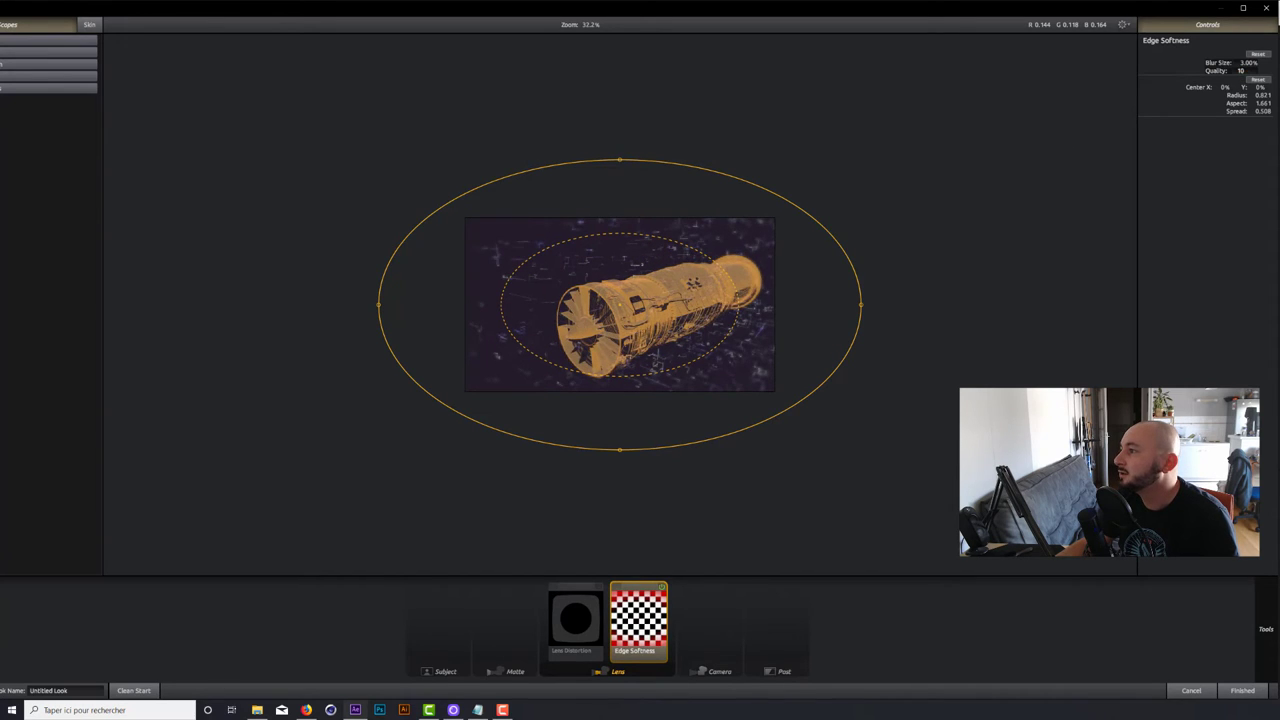
double_click(1248, 62)
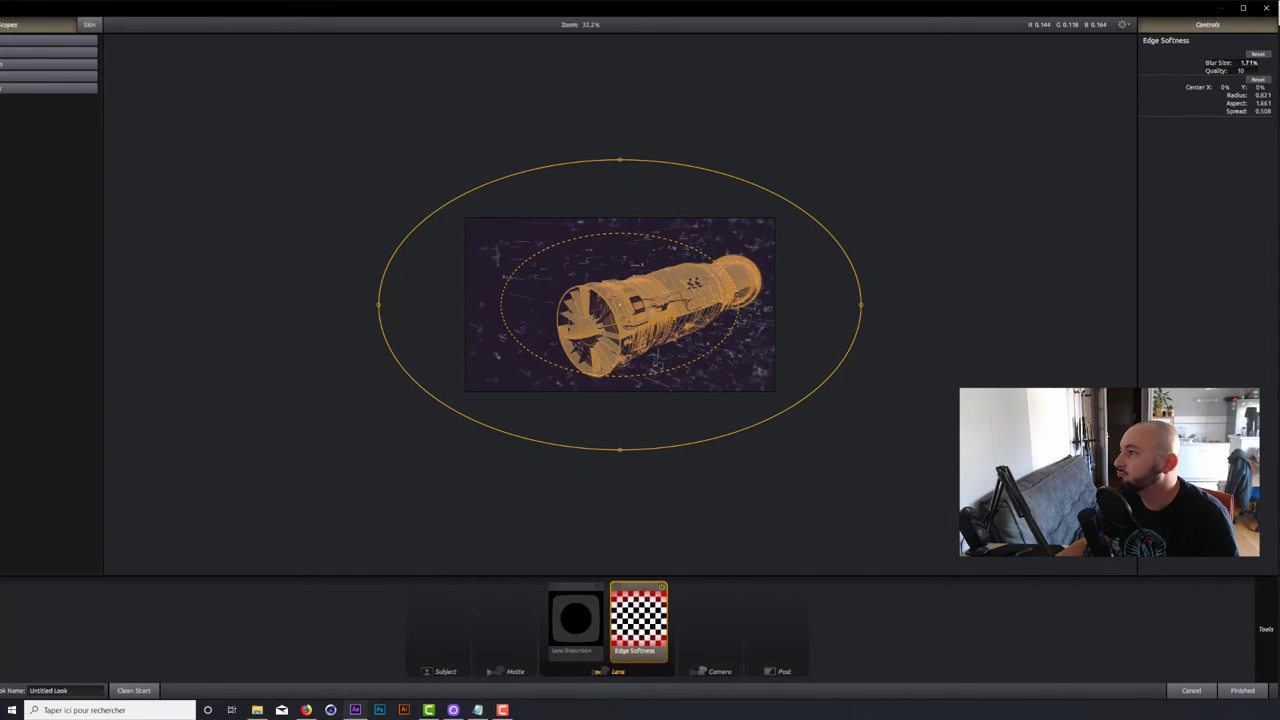
left_click_drag(869, 290, 826, 292)
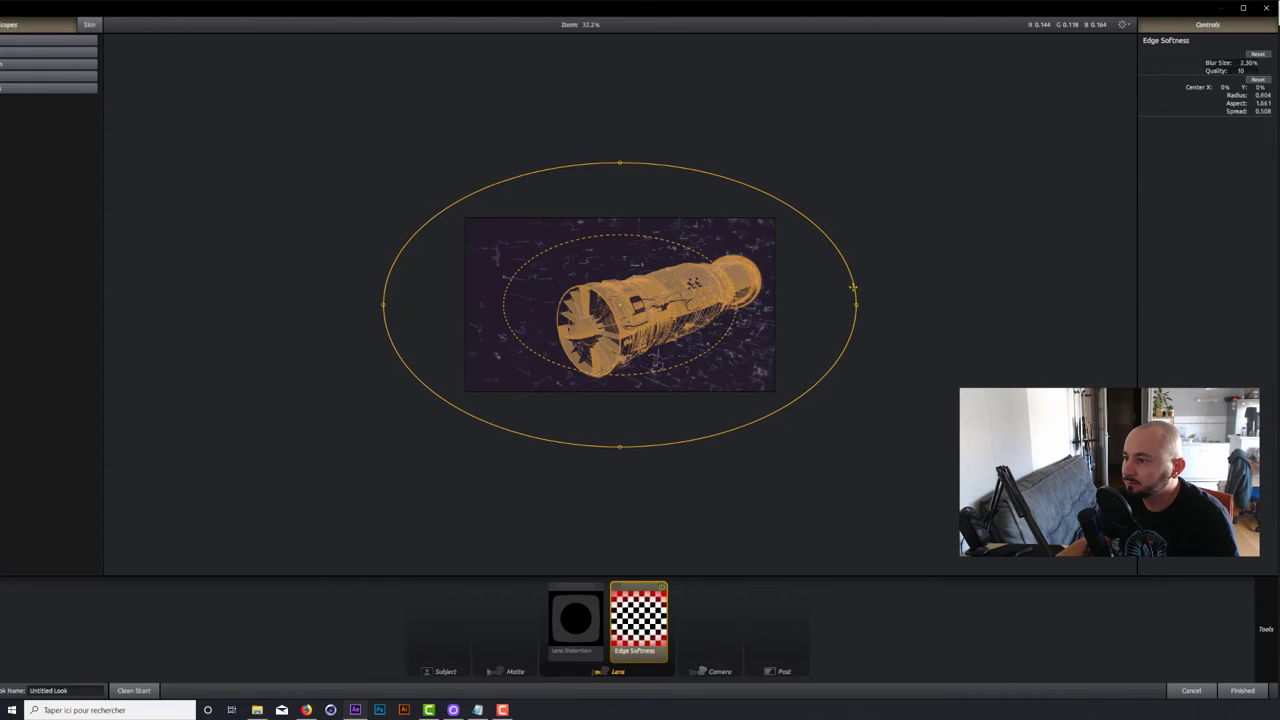
left_click_drag(609, 390, 607, 396)
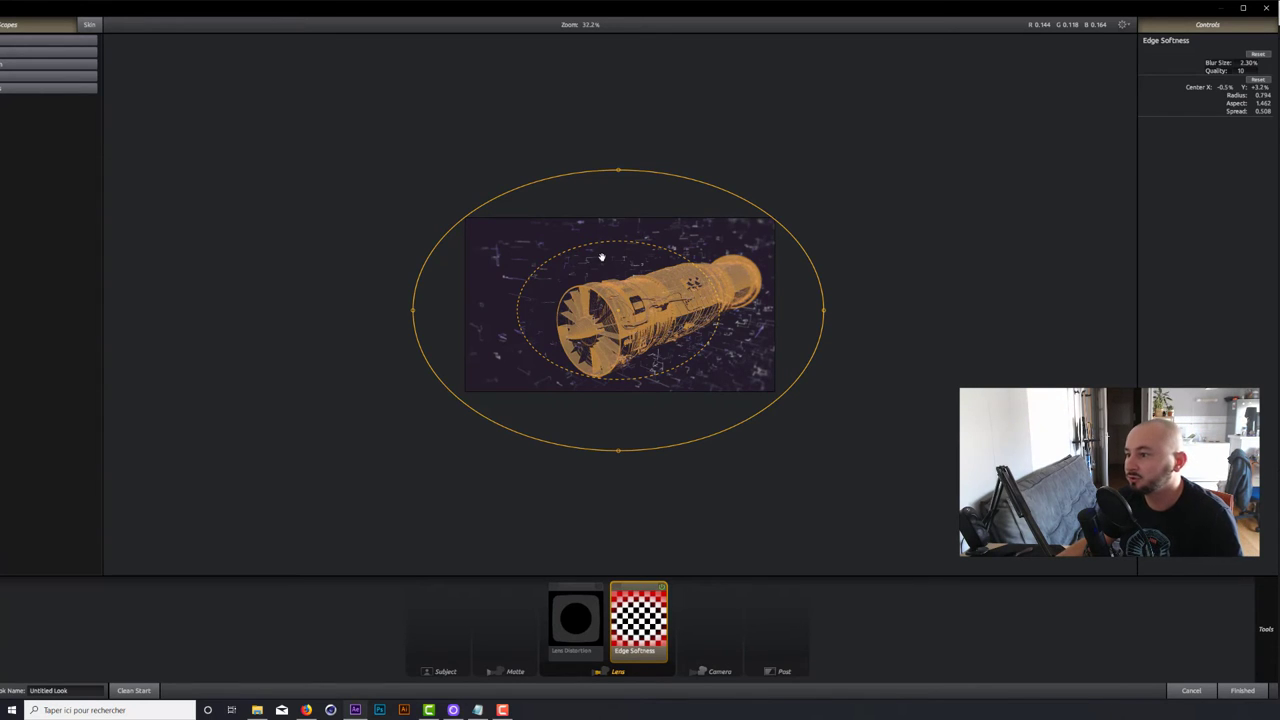
- Set Lens Distortion to −16.5% distortion with 62.5% flatten, then apply the finished look
left_click(585, 612)
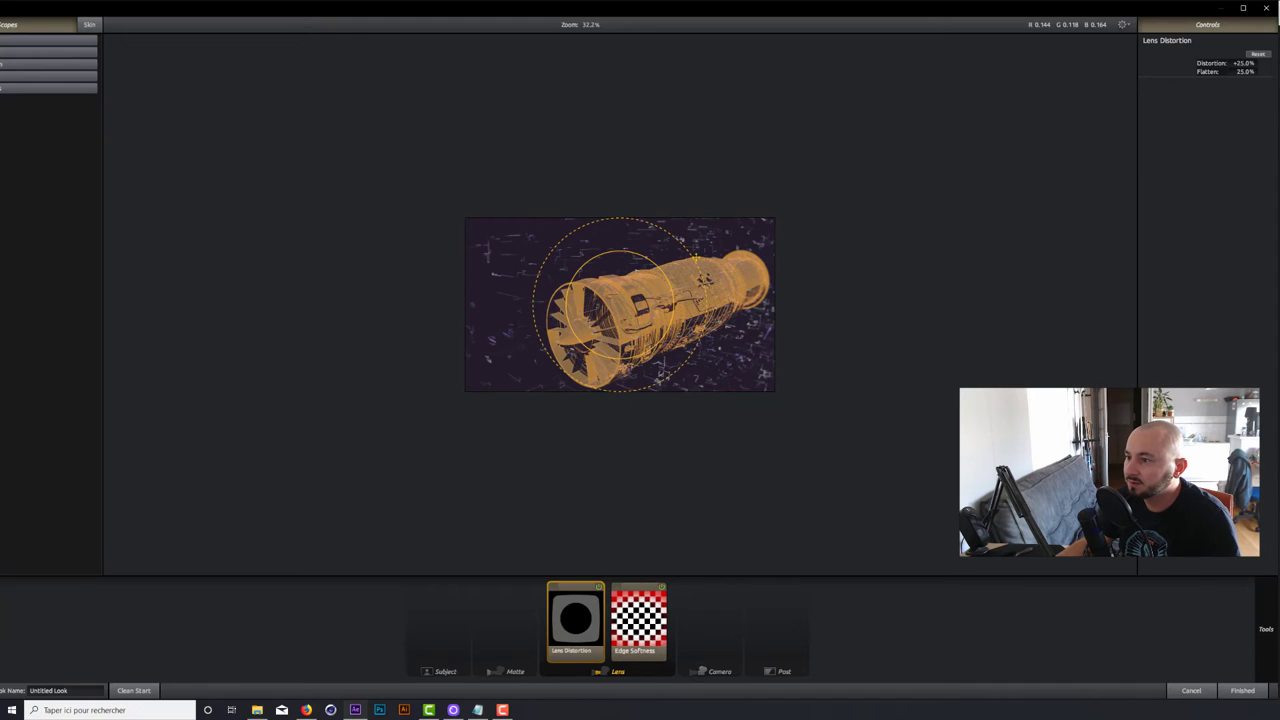
left_click_drag(696, 259, 742, 246)
scroll(714, 318, "up", 3)
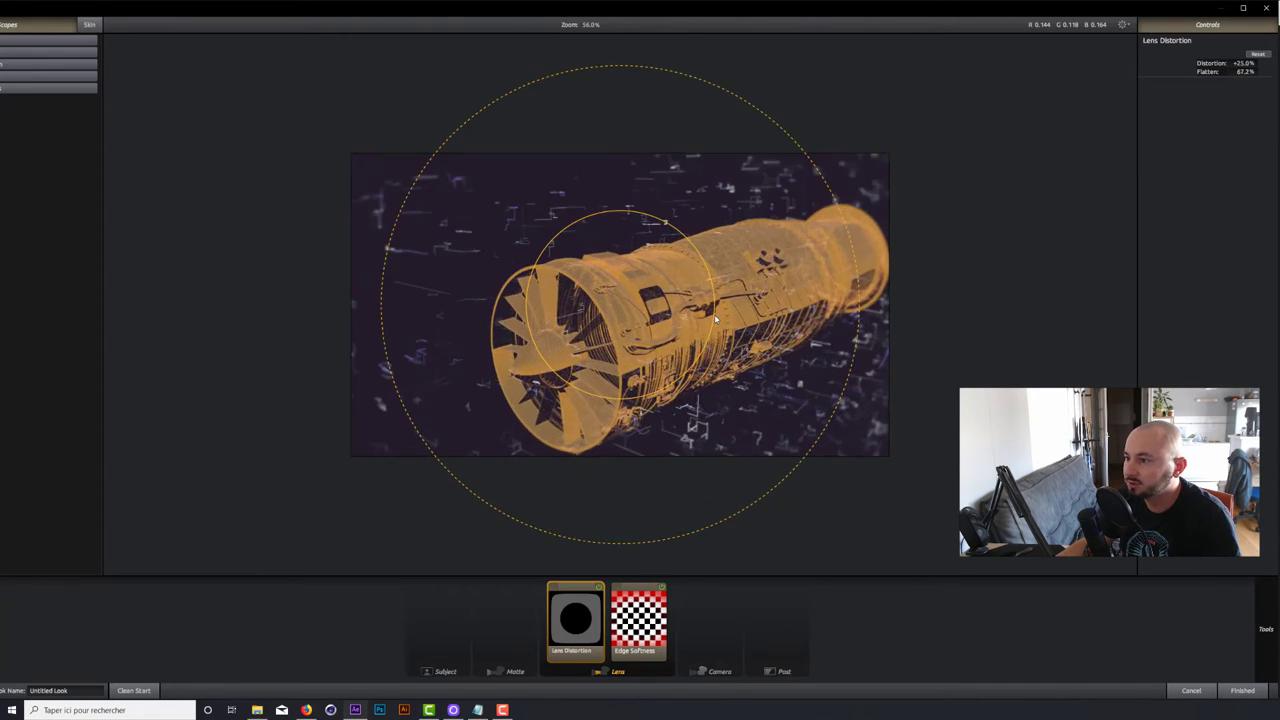
scroll(715, 318, "up", 1)
left_click_drag(709, 347, 705, 300)
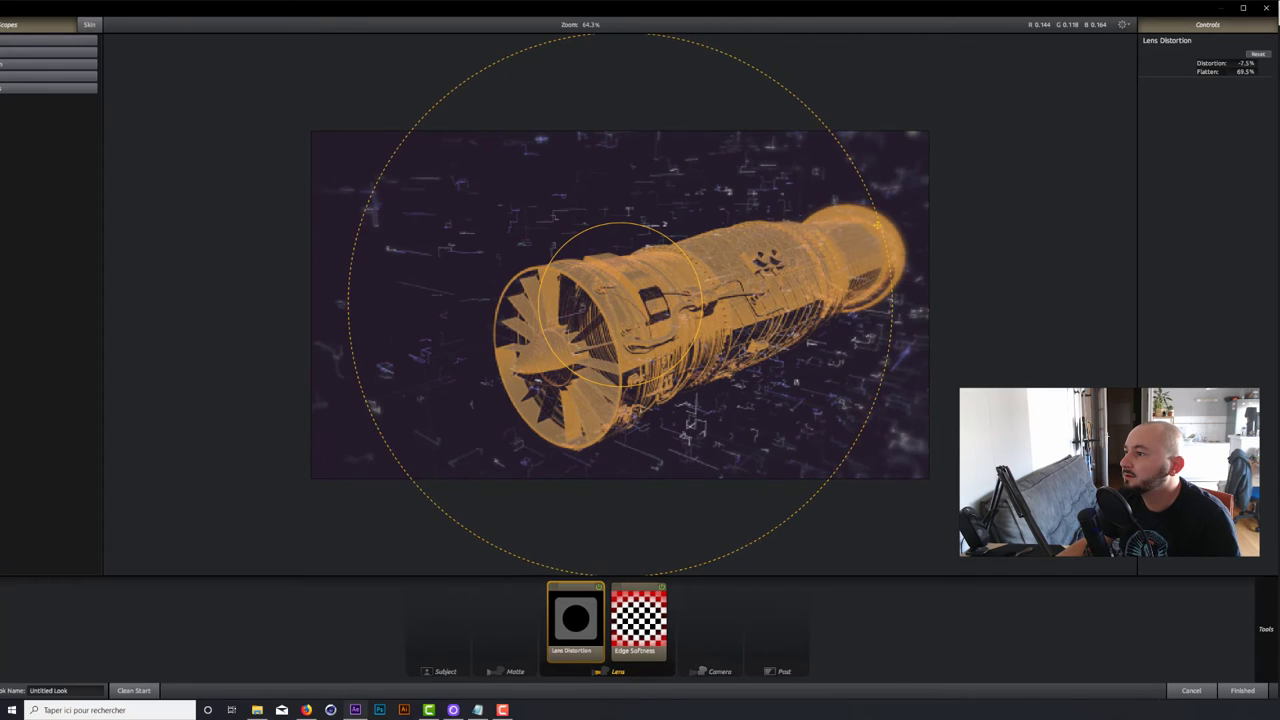
left_click_drag(1244, 71, 1230, 71)
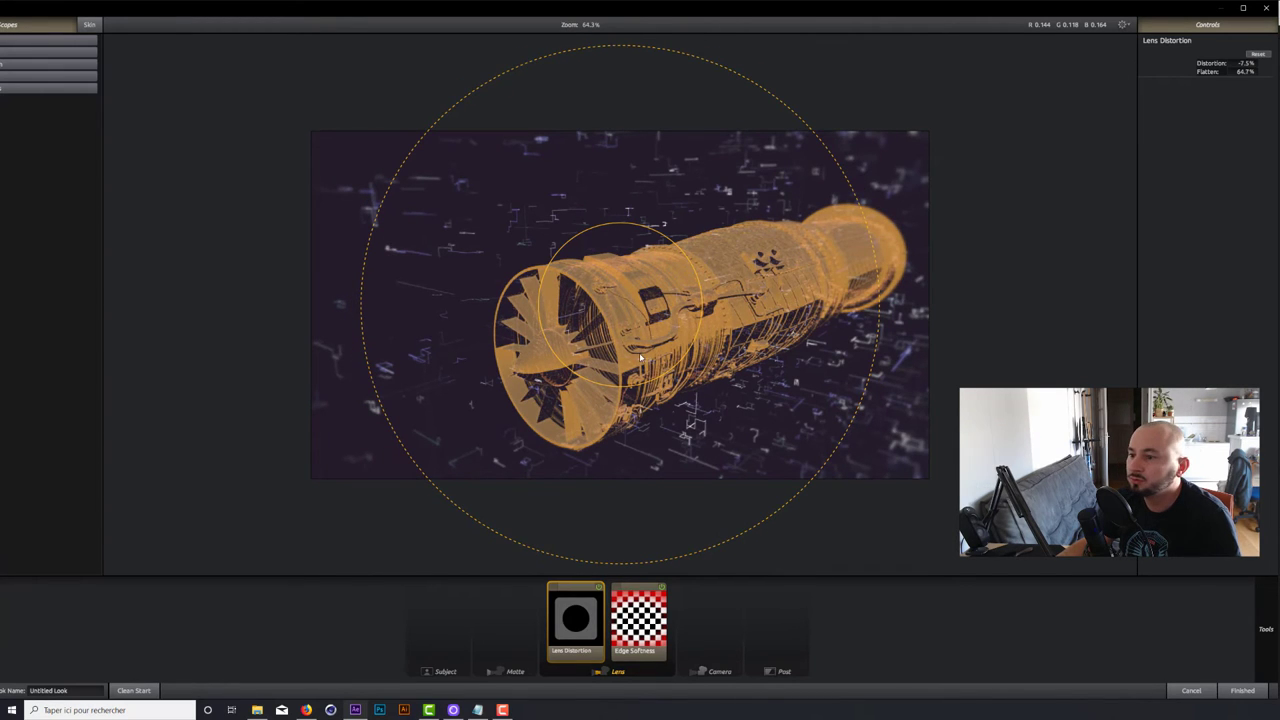
left_click_drag(663, 224, 663, 212)
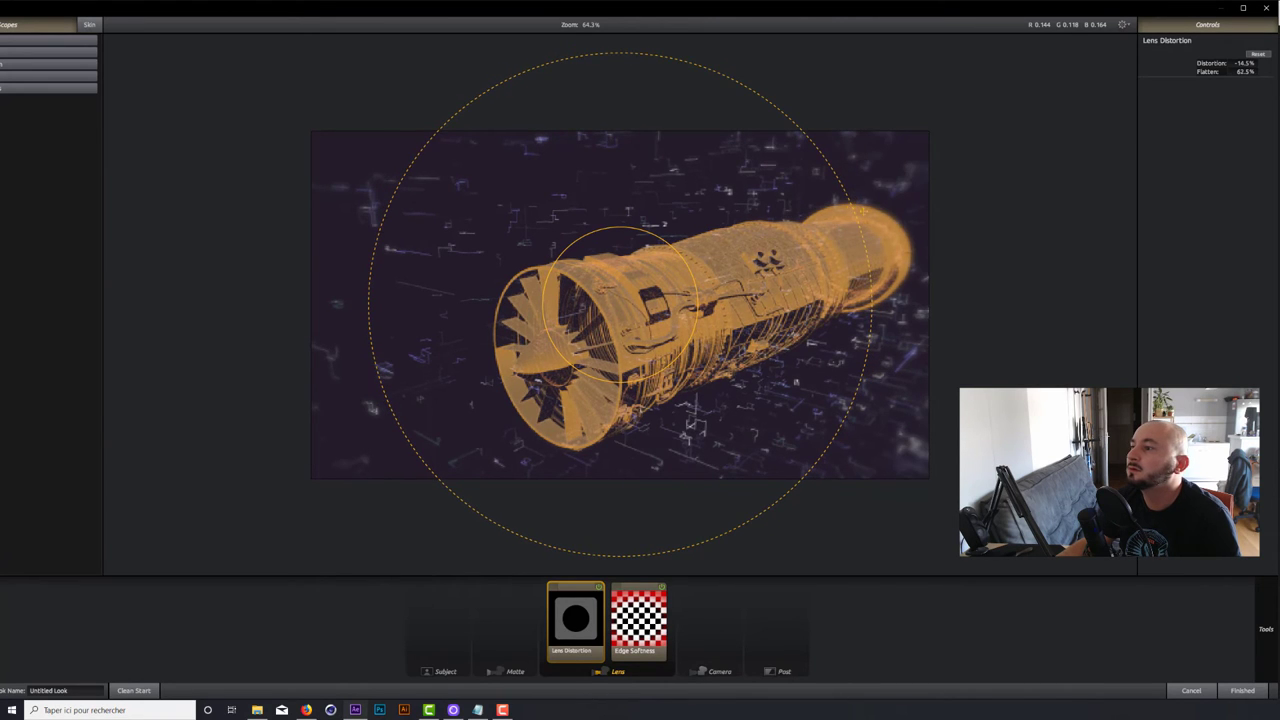
left_click(1242, 690)
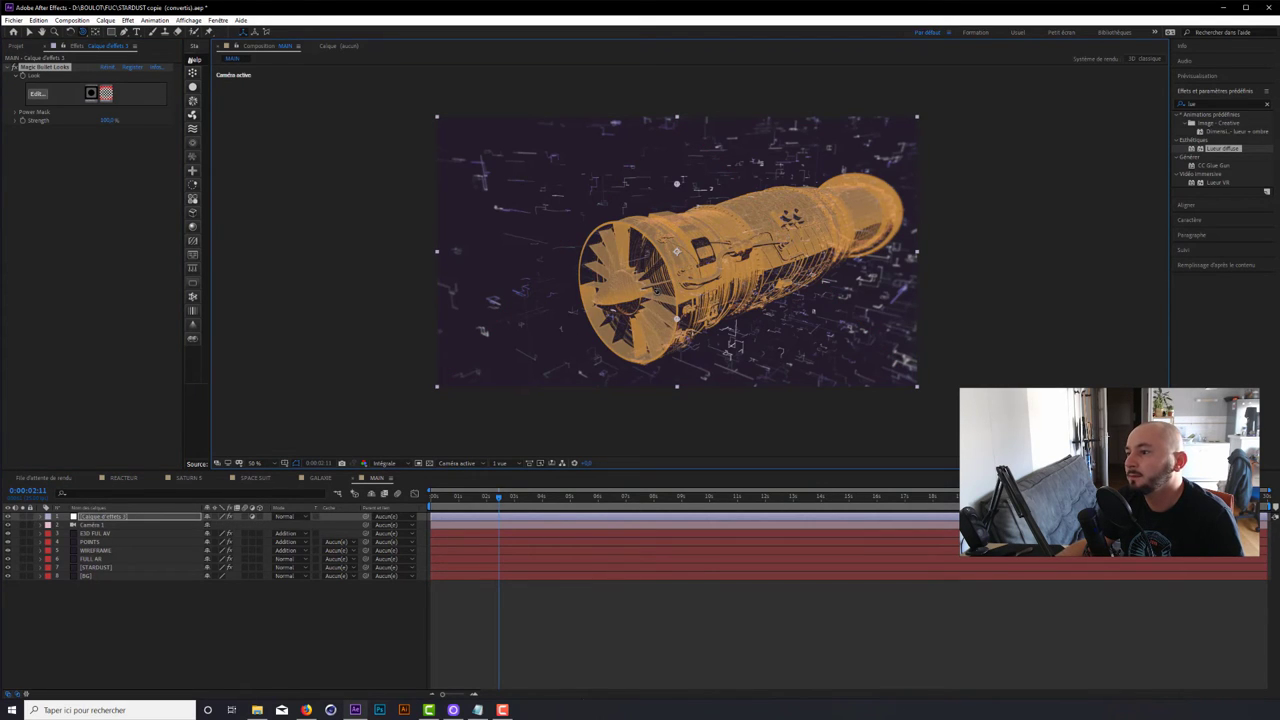
- Select the Teinte effect on the FULL AR layer for copying
key("period")
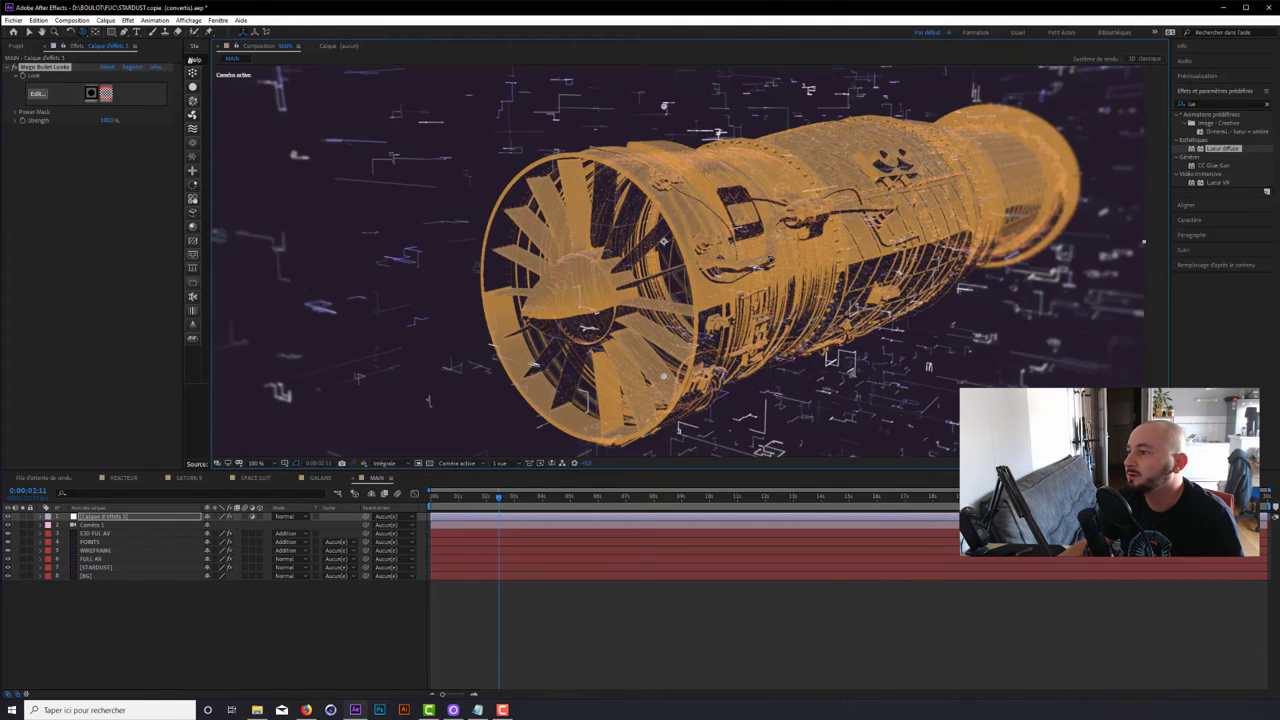
key("comma")
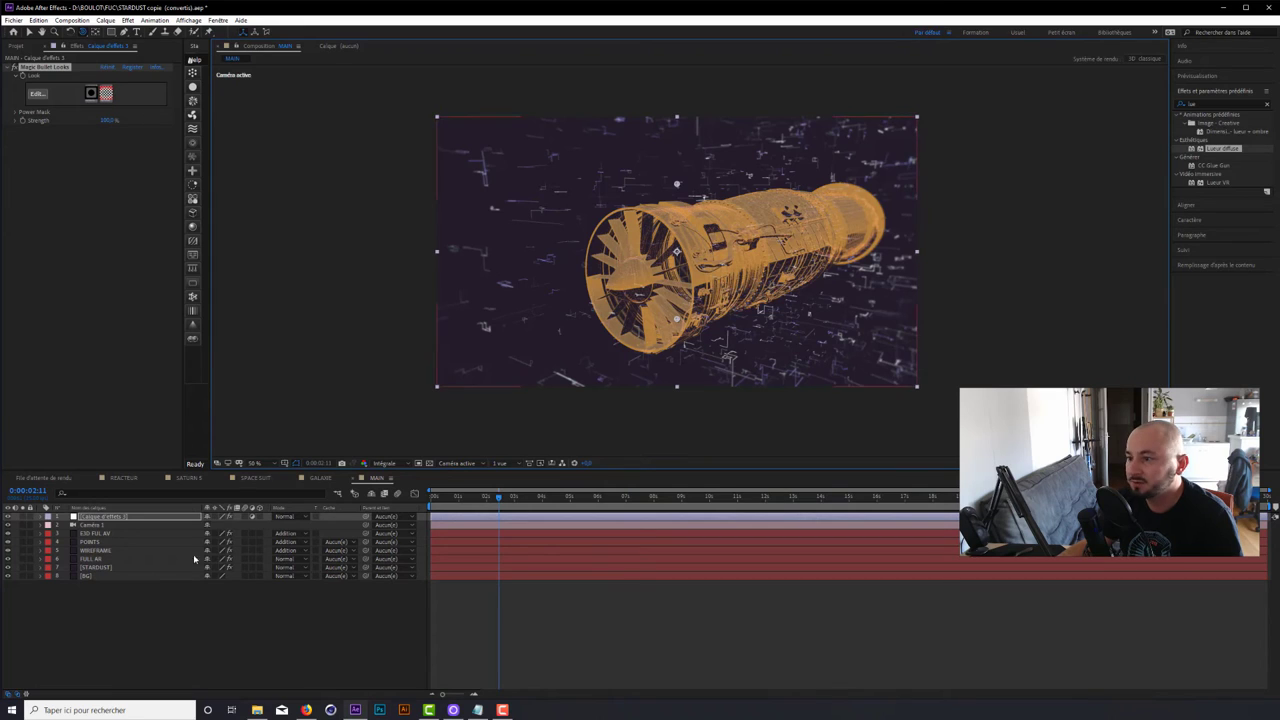
left_click(103, 559)
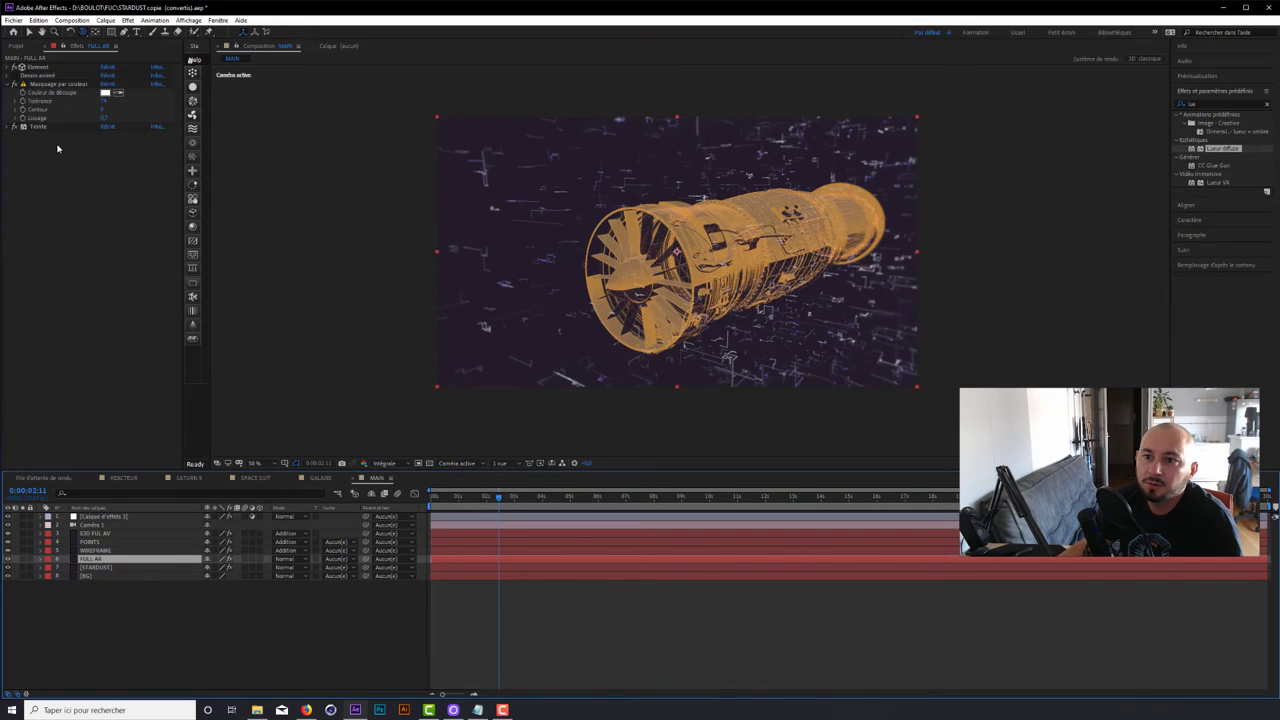
left_click(16, 127)
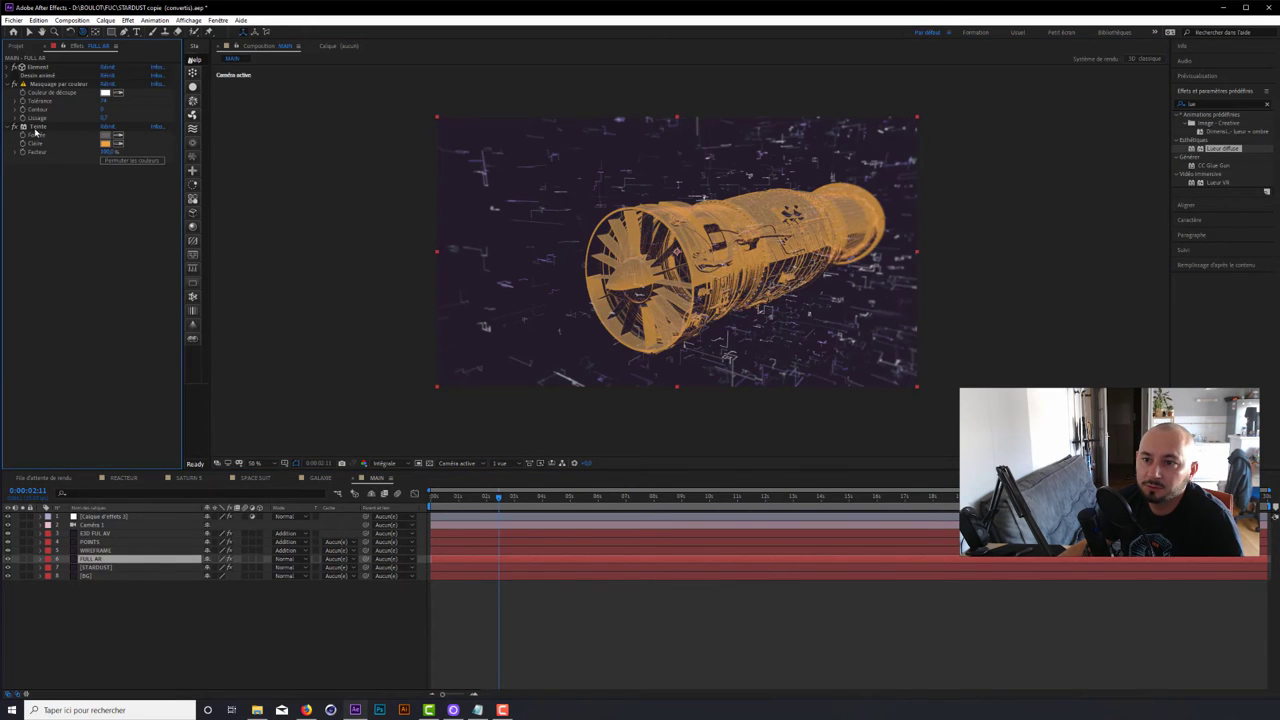
left_click(36, 128)
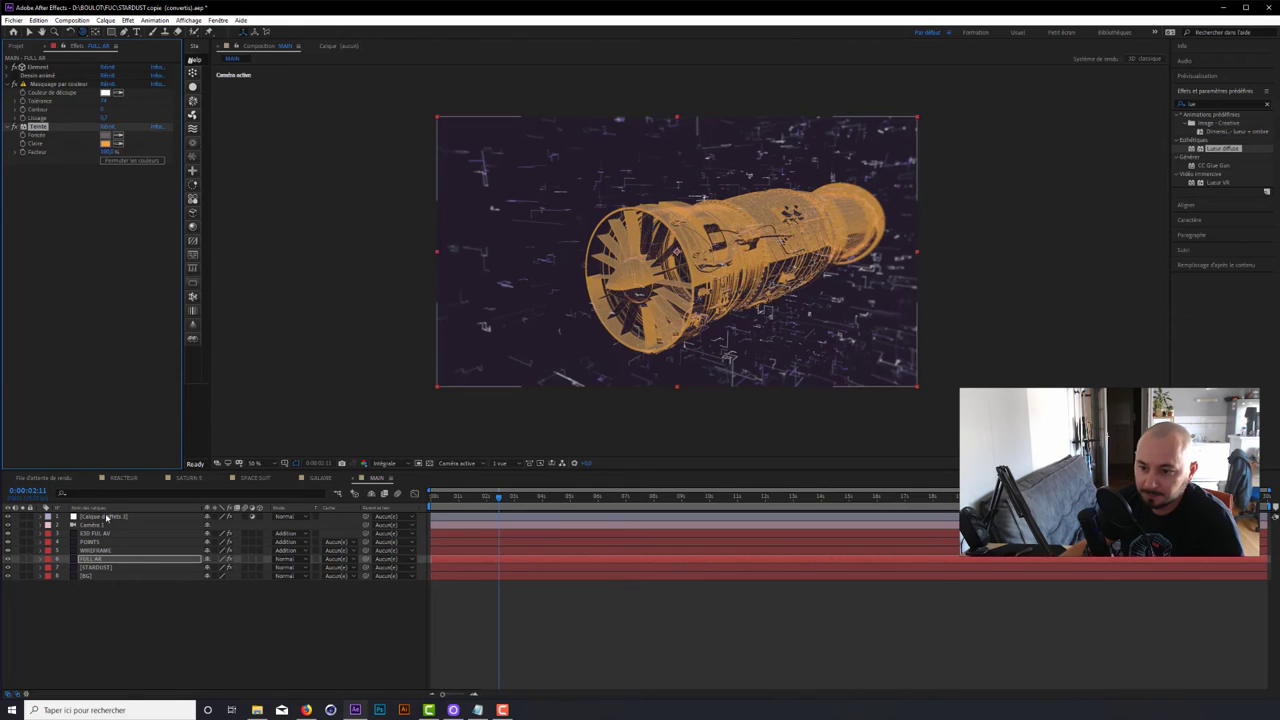
- Paste the copied Teinte effect onto the STARDUST particle layer
left_click(96, 567)
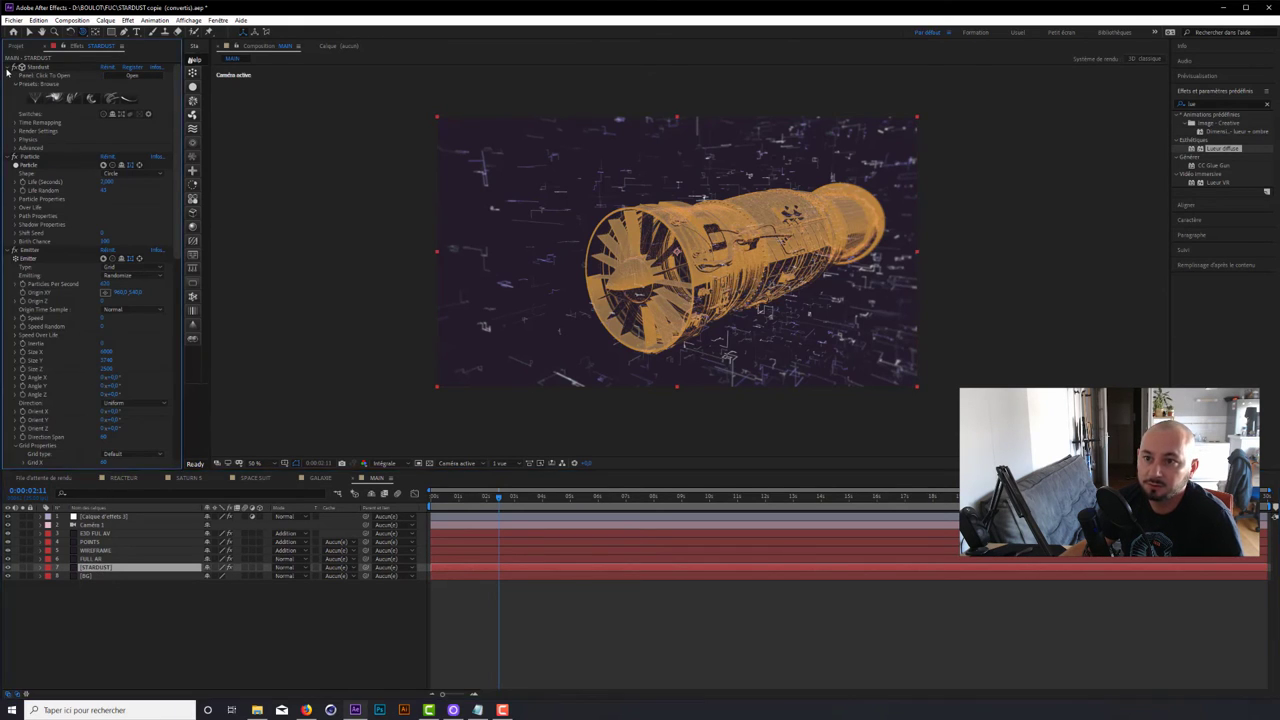
left_click(17, 68)
left_click(9, 77)
left_click(8, 84)
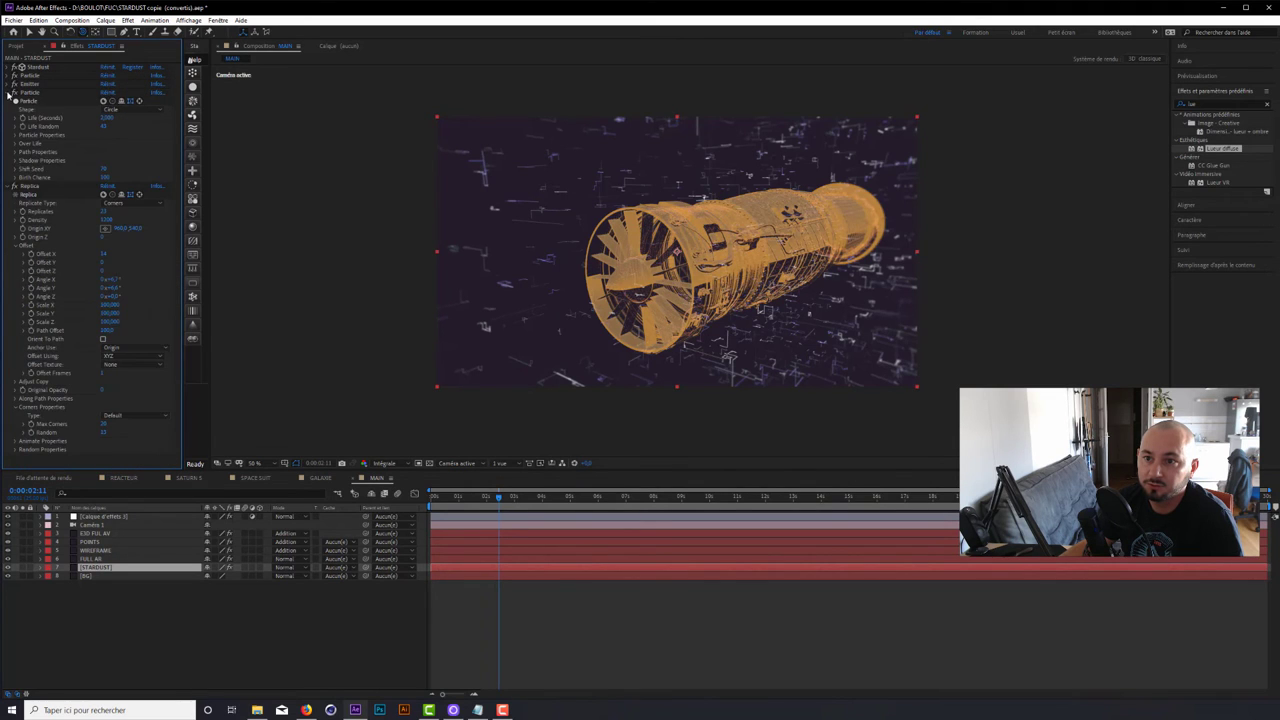
left_click(8, 92)
left_click(8, 101)
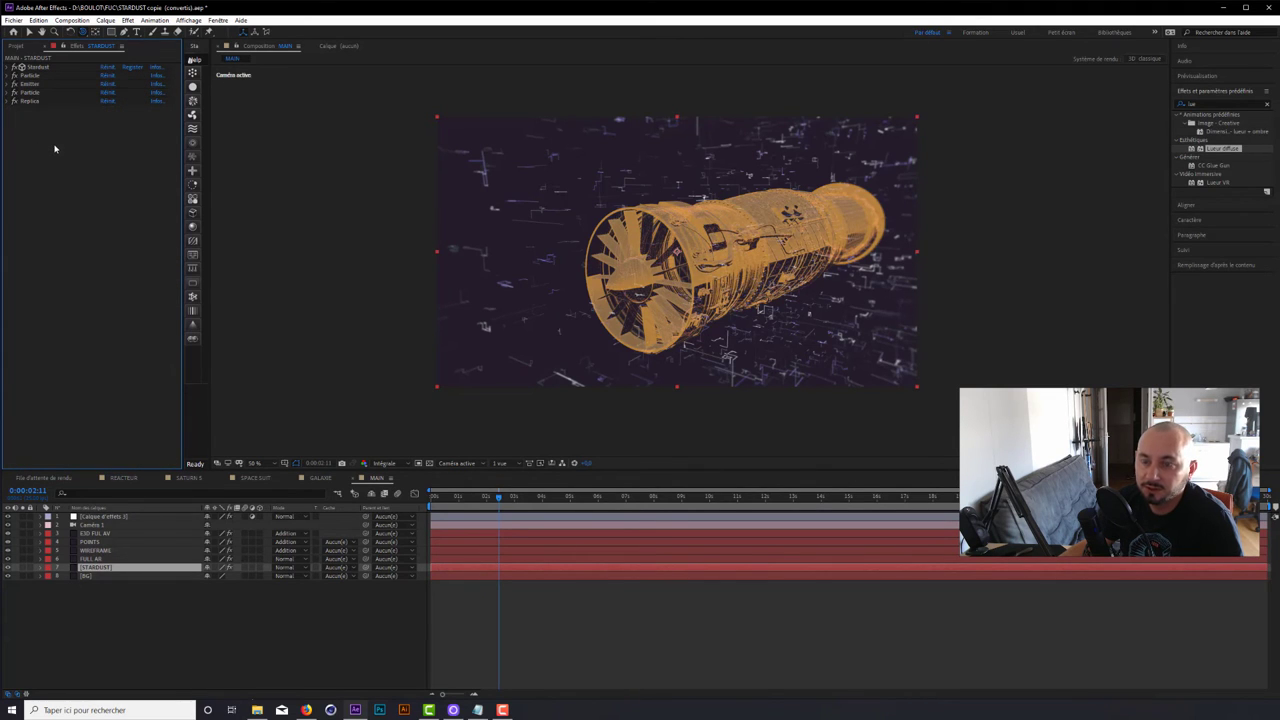
key("ctrl+v")
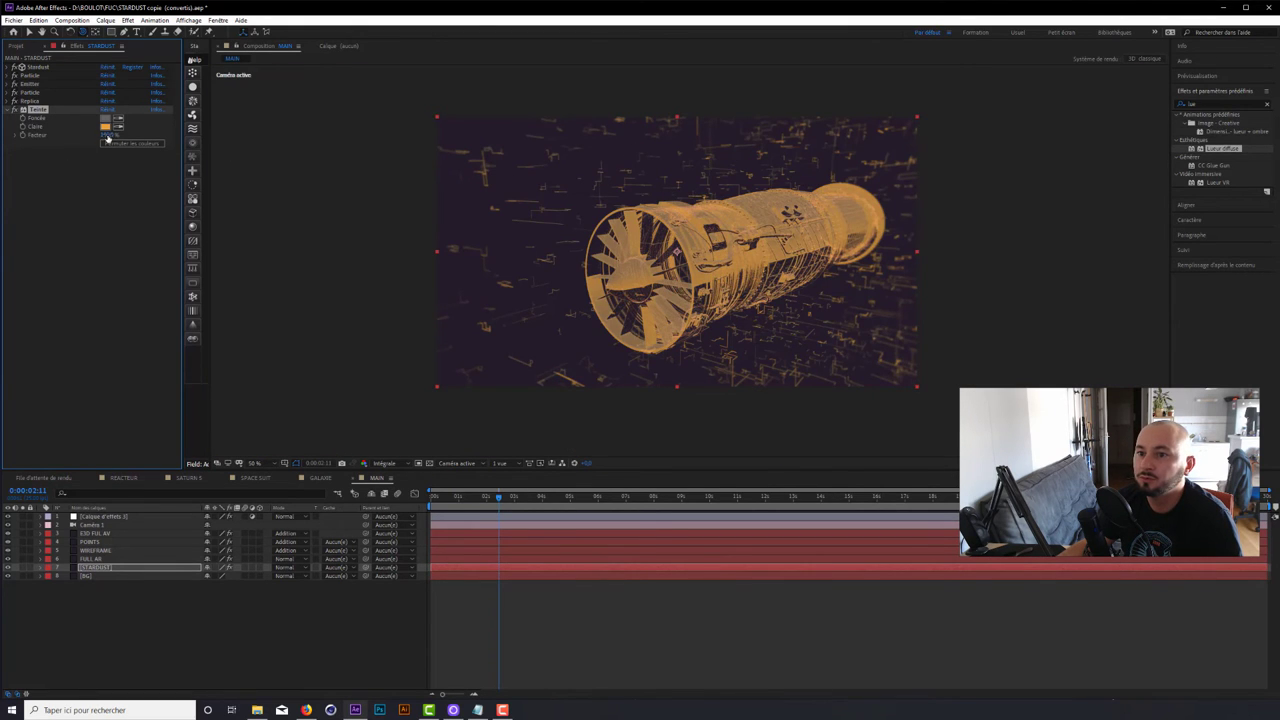
- Tune the Teinte amount on STARDUST, checking the tinted particles at full size
left_click_drag(107, 138, 130, 138)
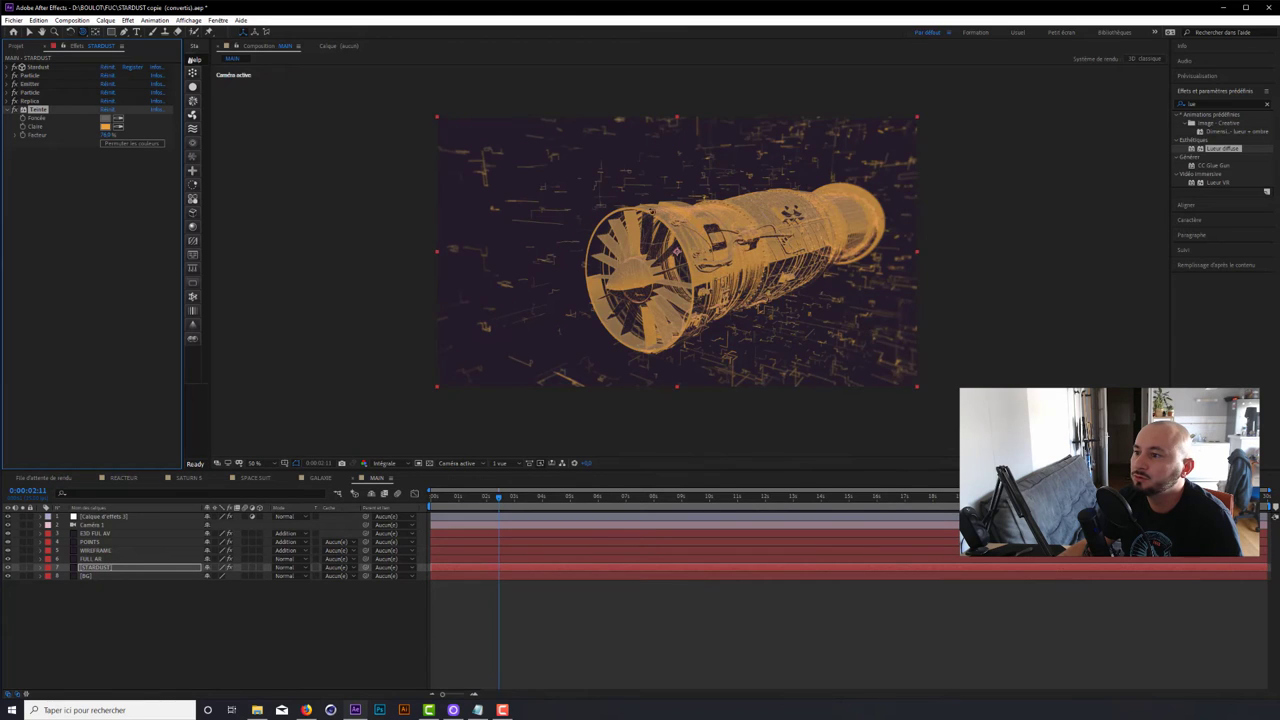
key("period")
key("comma")
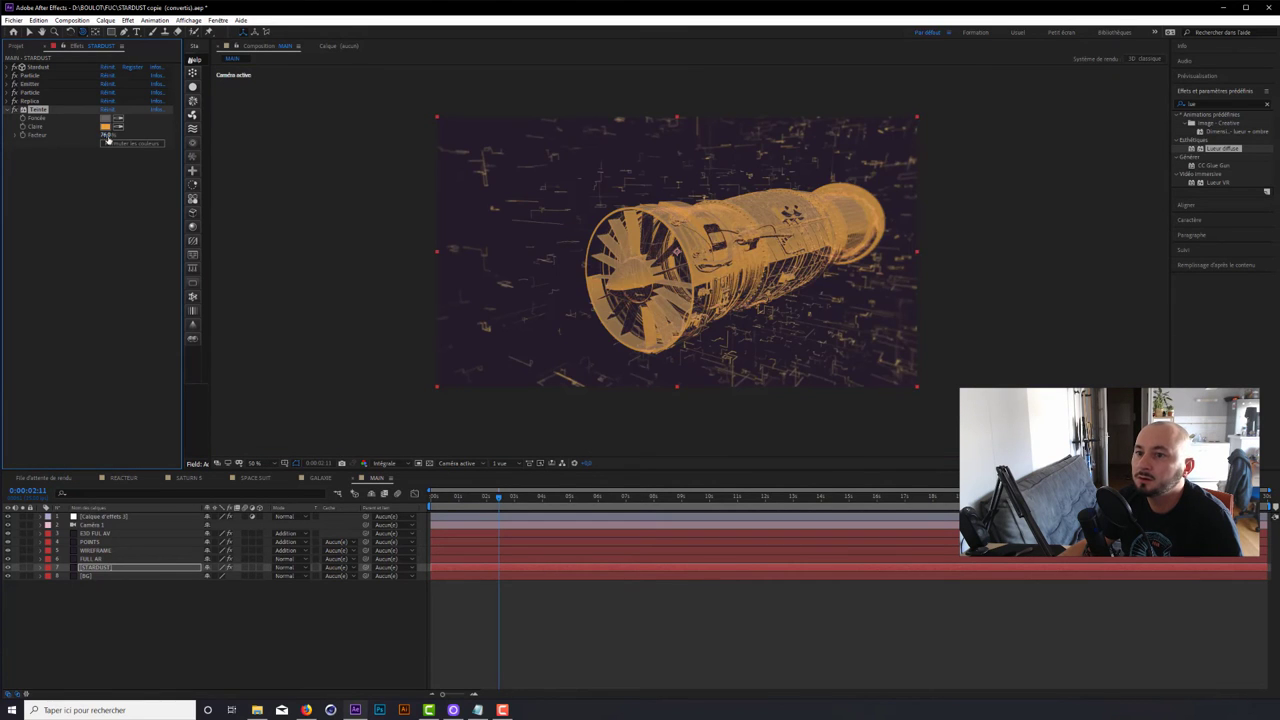
left_click_drag(107, 139, 97, 140)
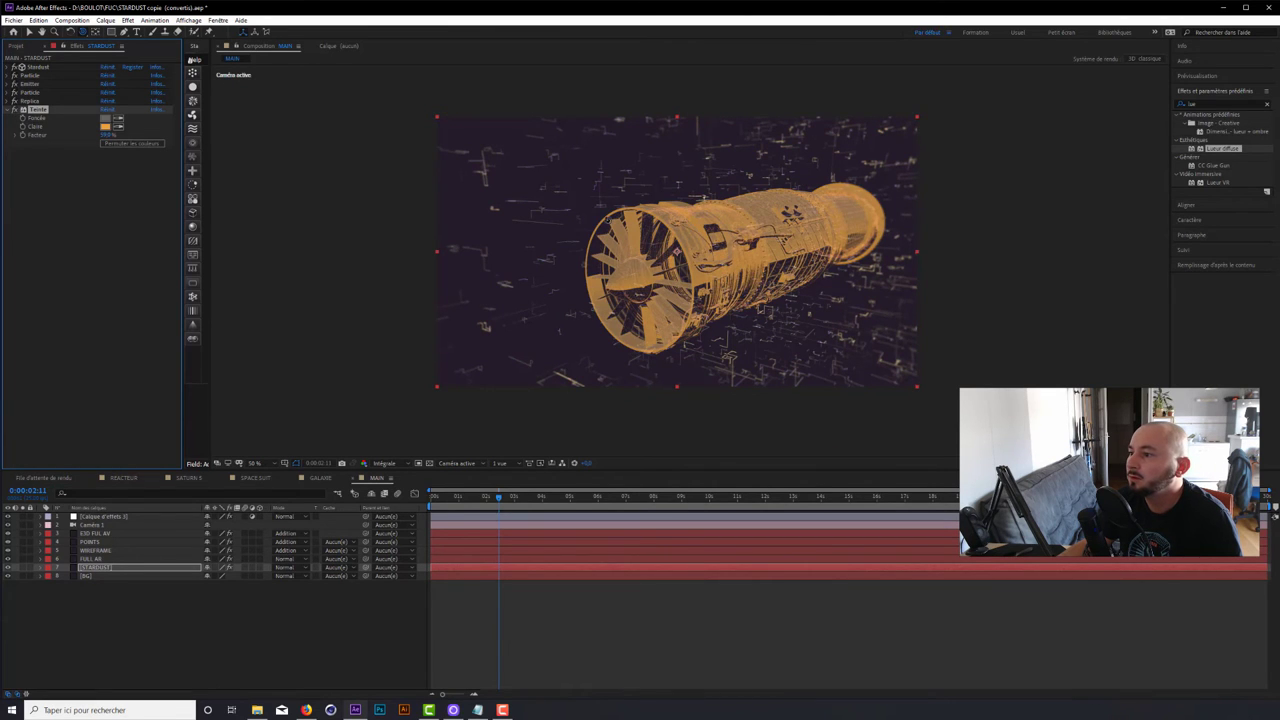
key("slash")
key("comma")
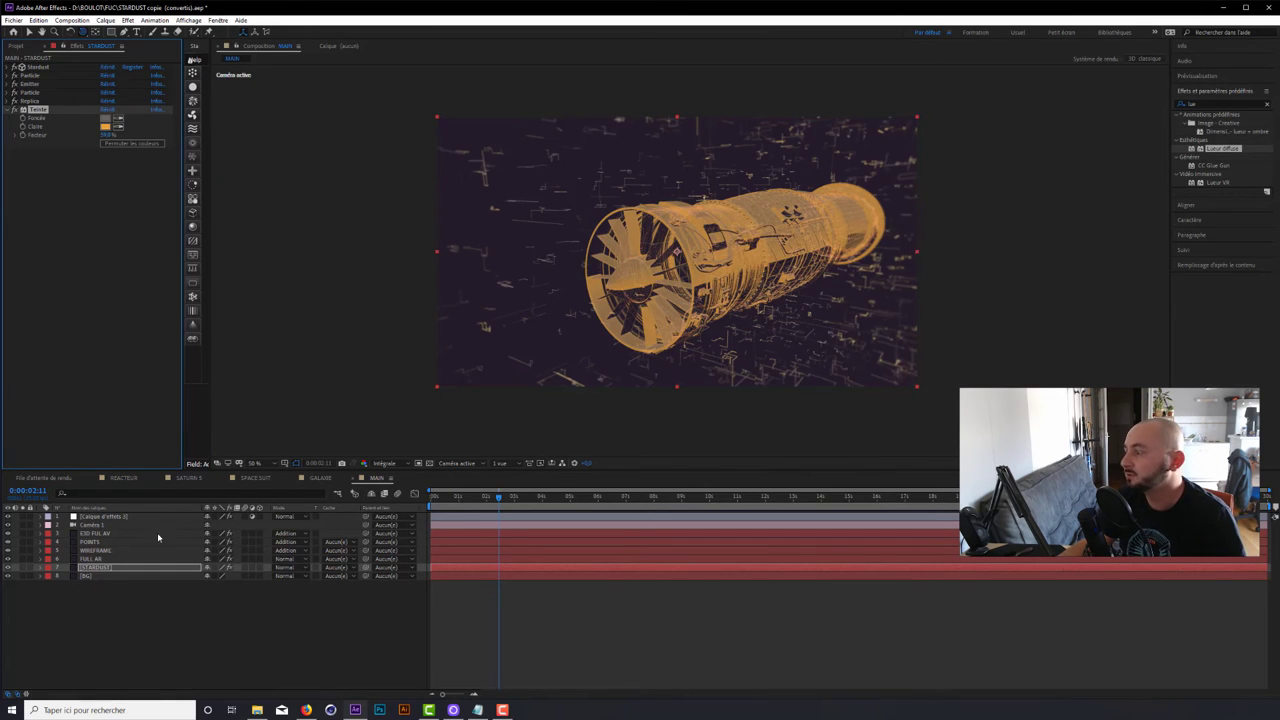
left_click(93, 525)
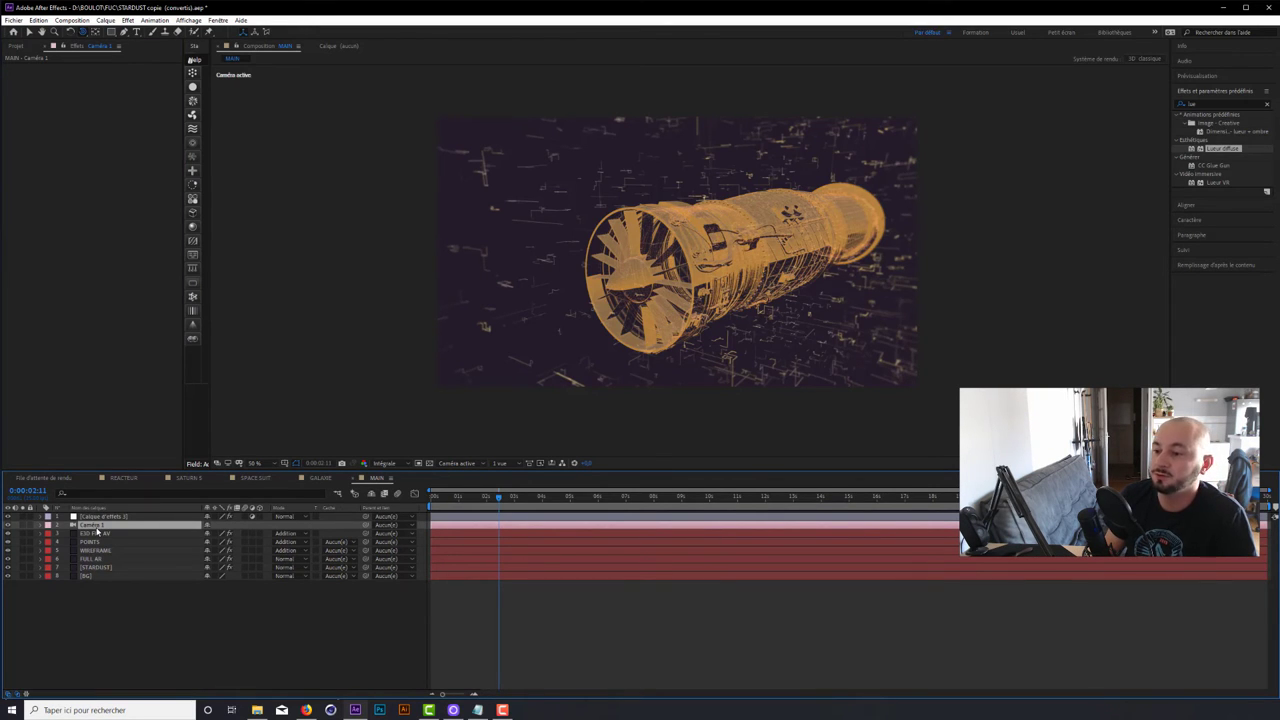
- Keyframe Caméra 1's Position and Point of Interest, then move to 0:00:07:21
left_click(97, 533)
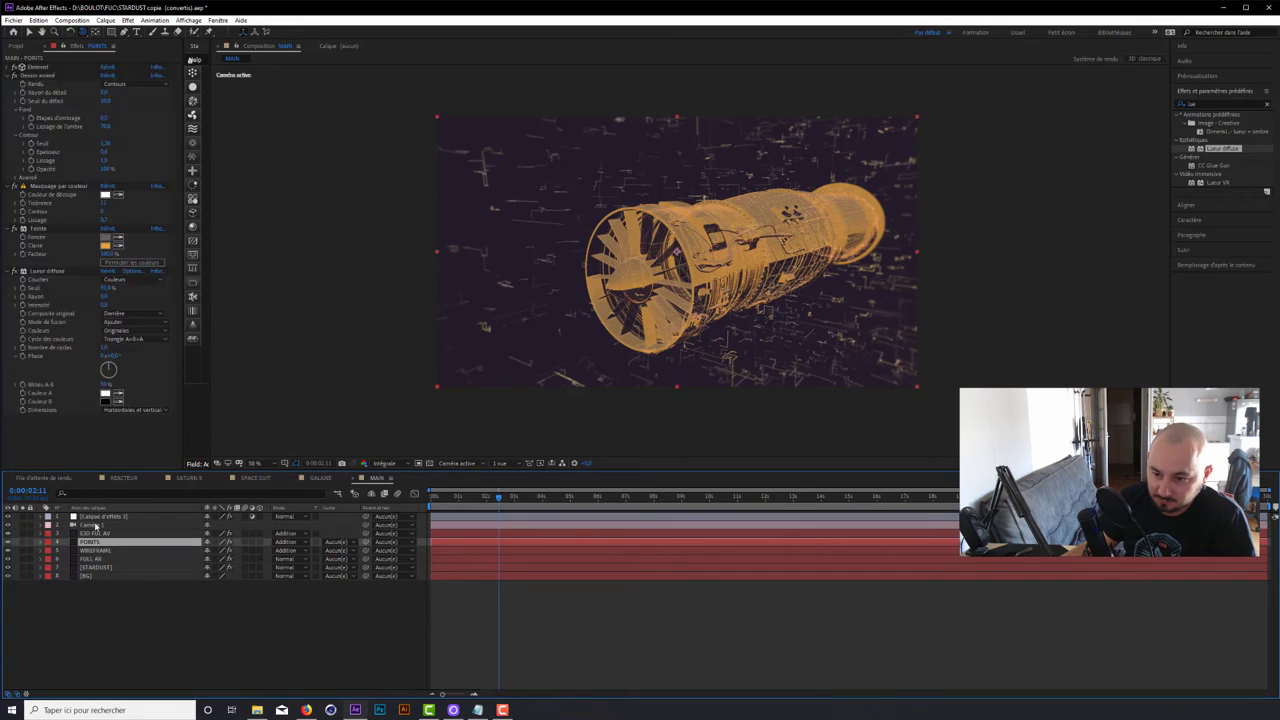
left_click(96, 525)
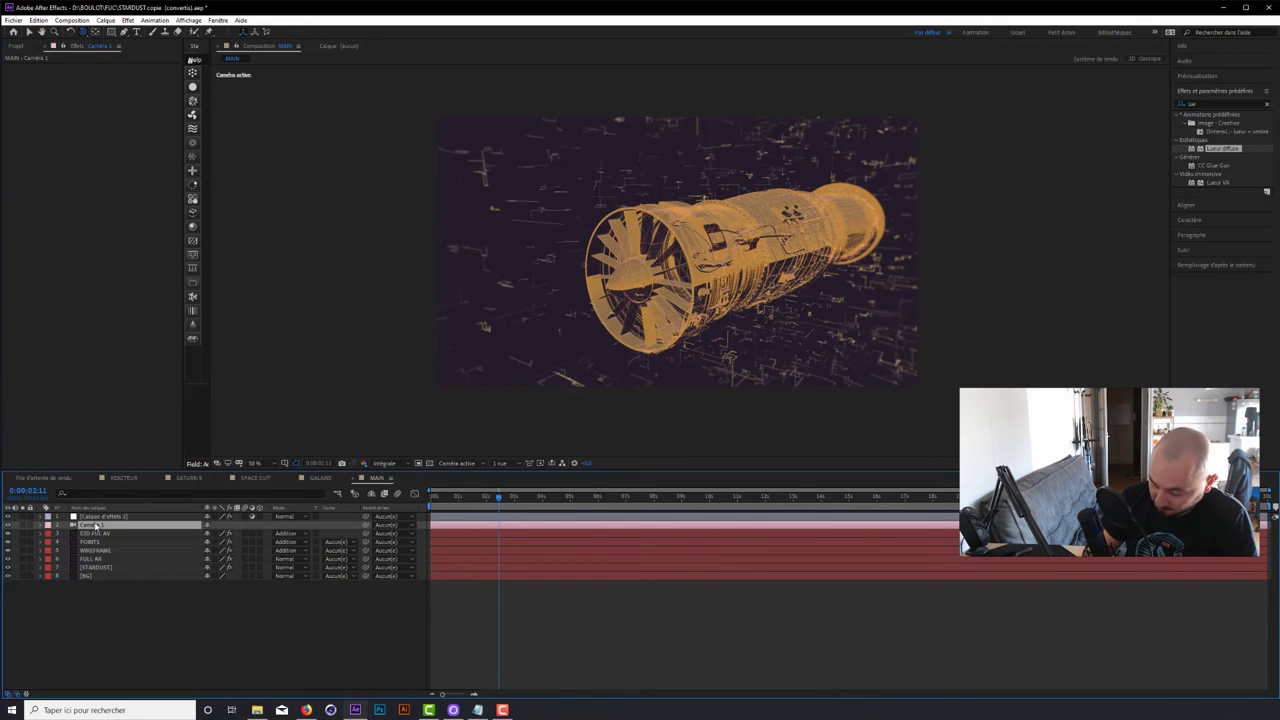
key("p")
key("shift+a")
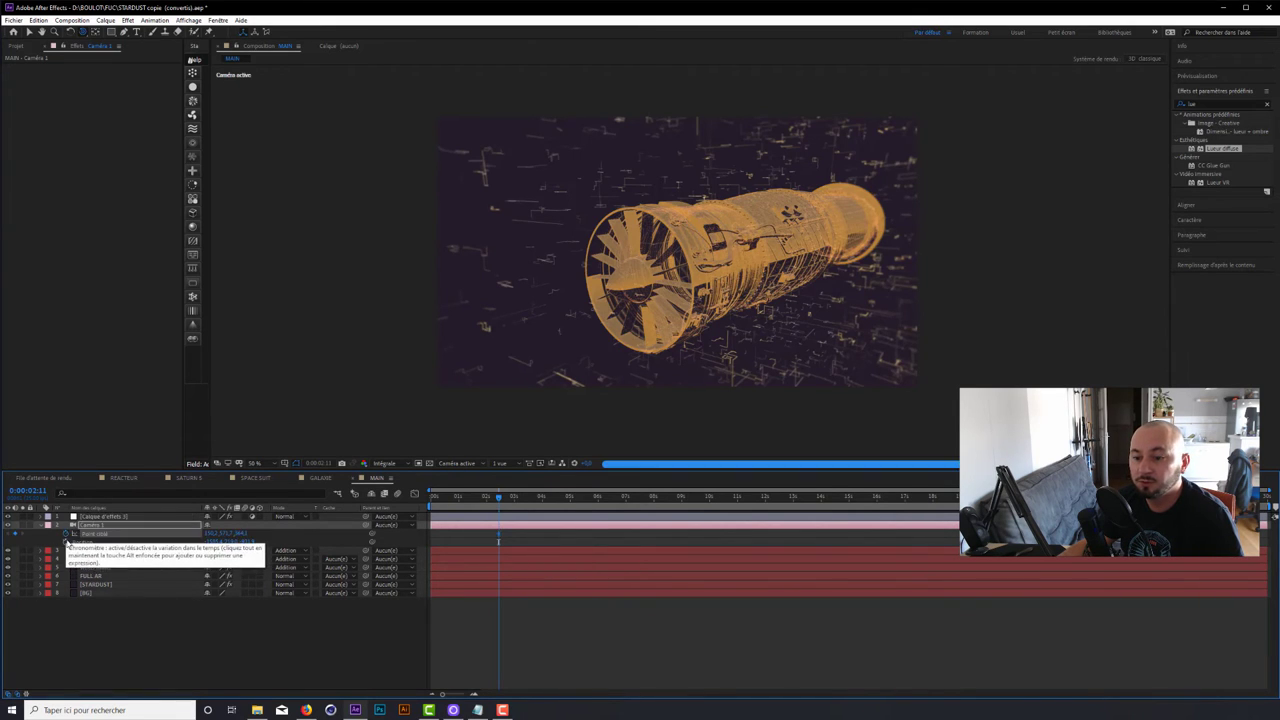
left_click(66, 534)
left_click(66, 542)
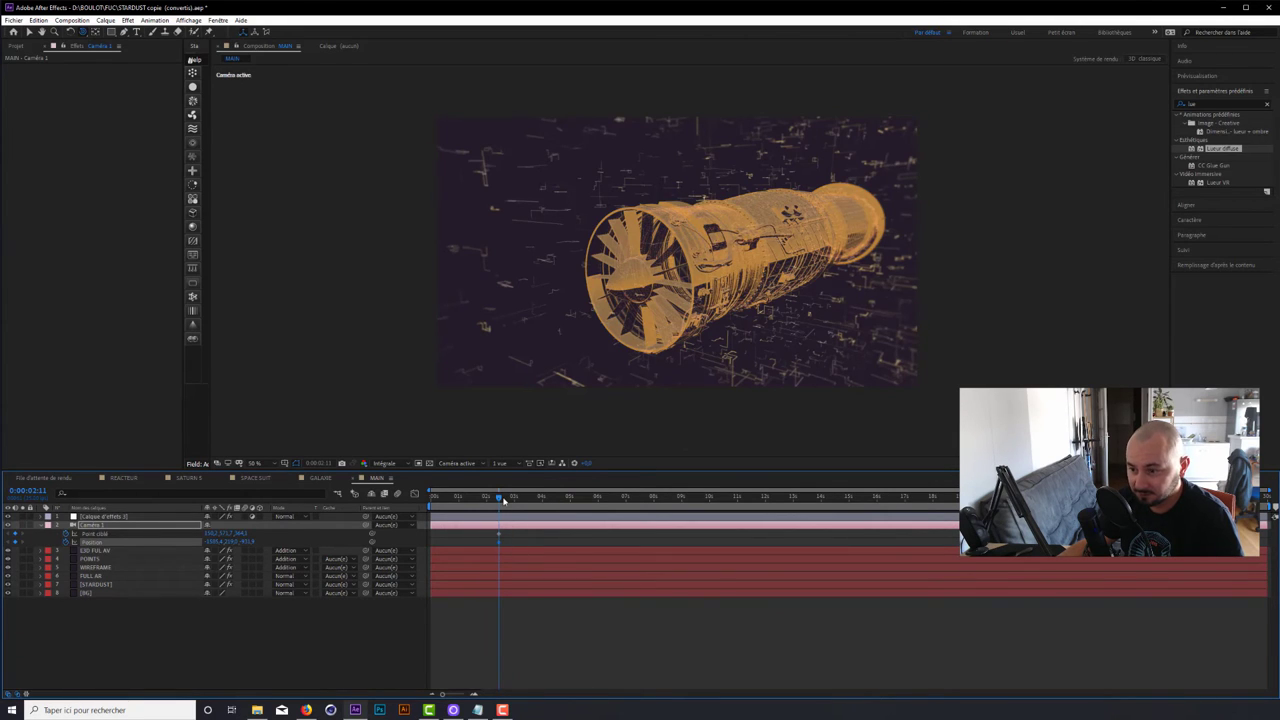
key("Page_Down")
key("Page_Down")
key("Page_Down")
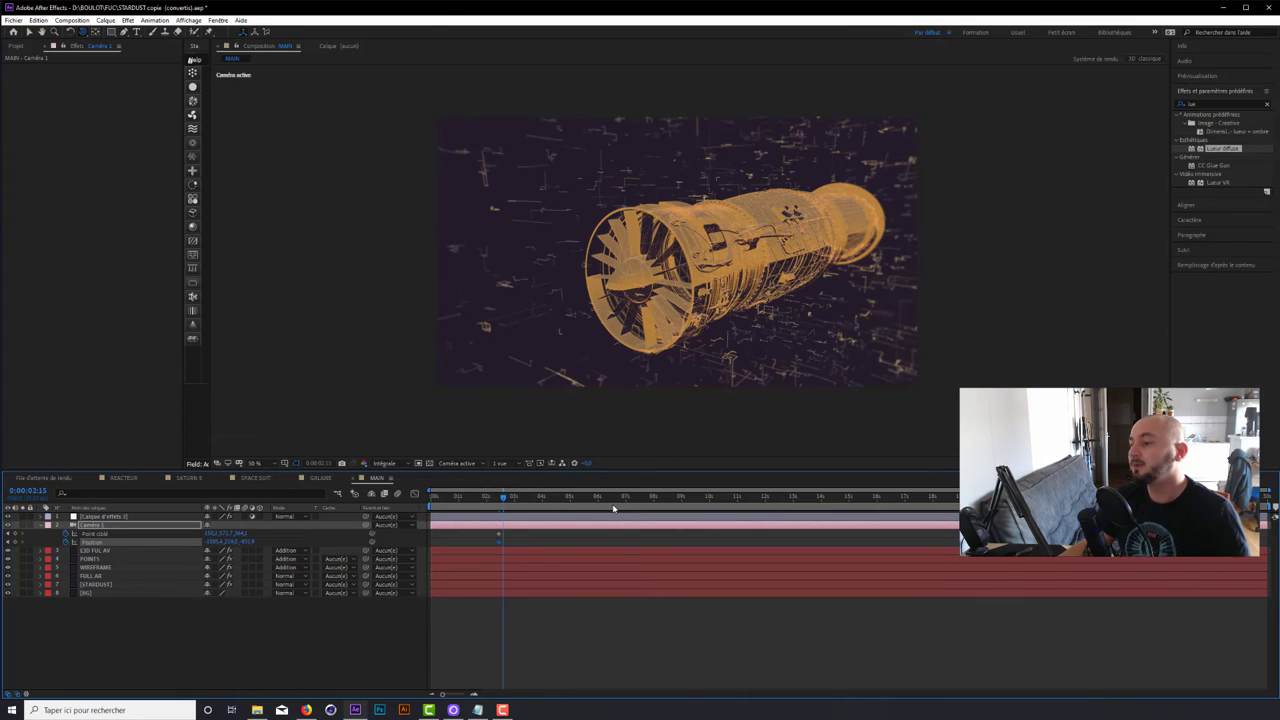
left_click(650, 496)
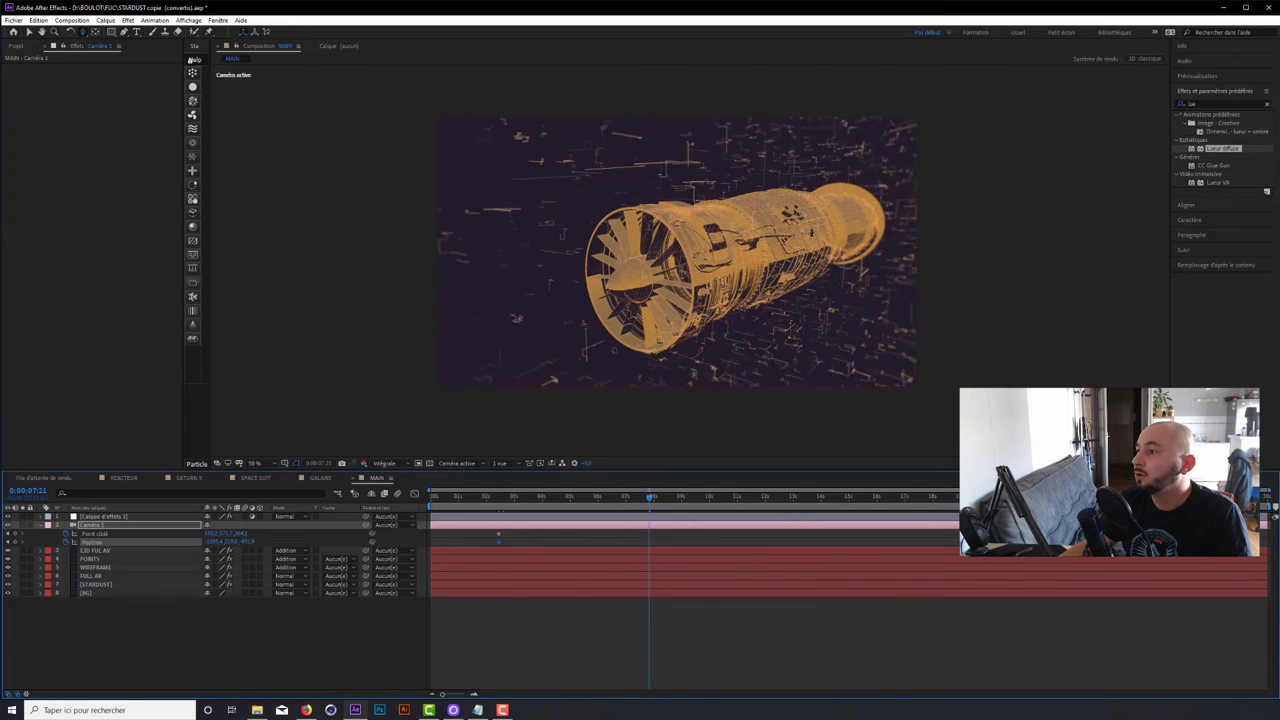
- Add camera keyframes at 0:00:07:21 with the preview at quarter resolution
key("ctrl+v")
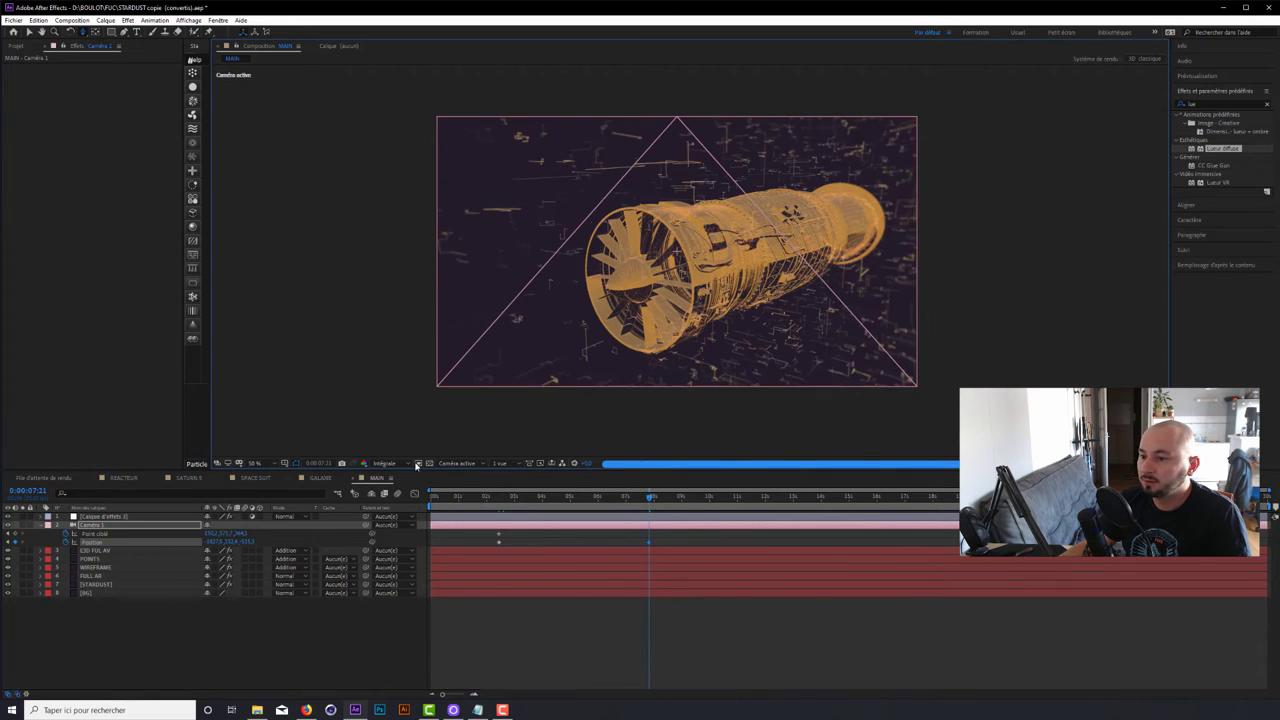
left_click(410, 464)
left_click(398, 522)
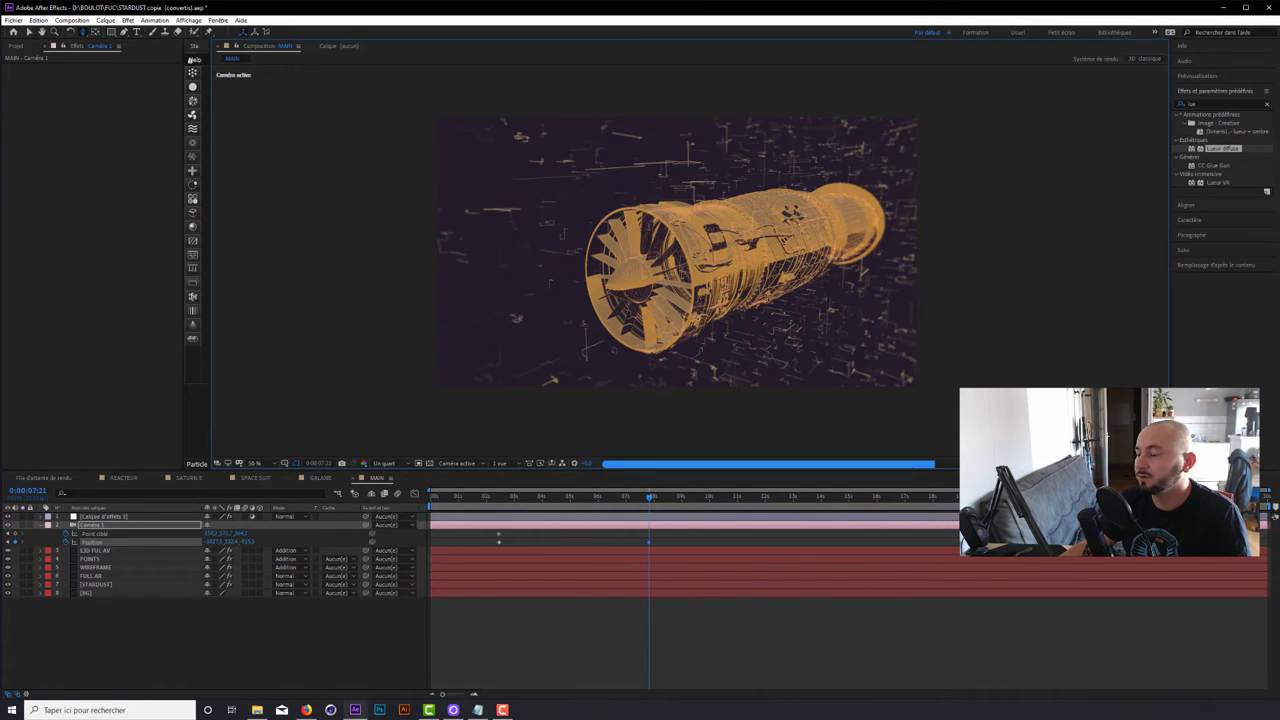
key("ctrl+v")
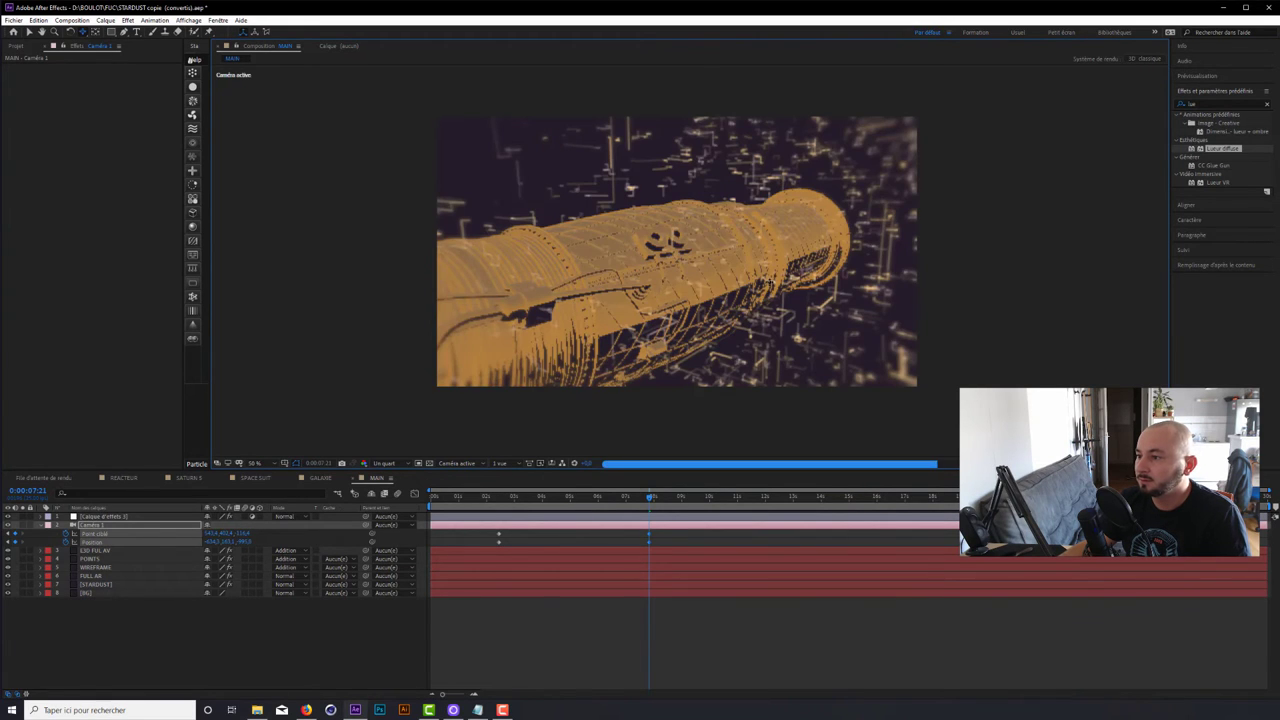
- Hide the STARDUST and FULL layers, orbit the camera to the ship's rear, restore the layers
left_click(8, 584)
left_click(9, 575)
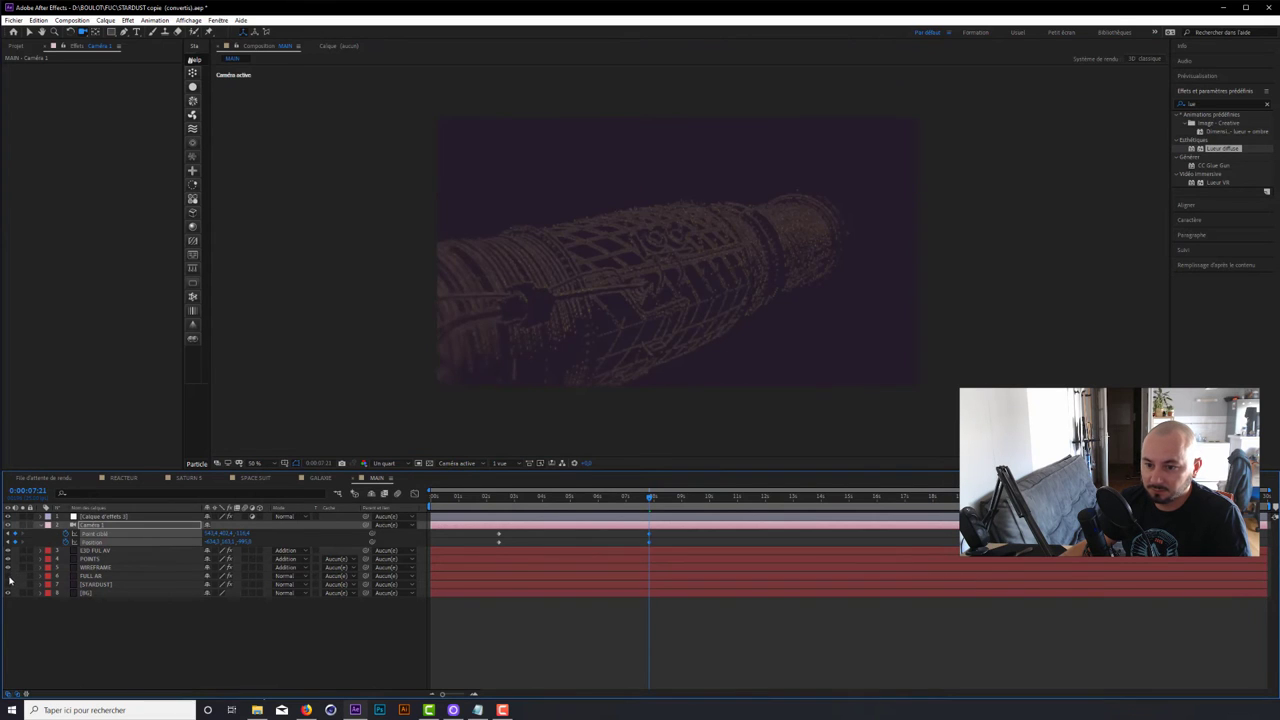
left_click(8, 558)
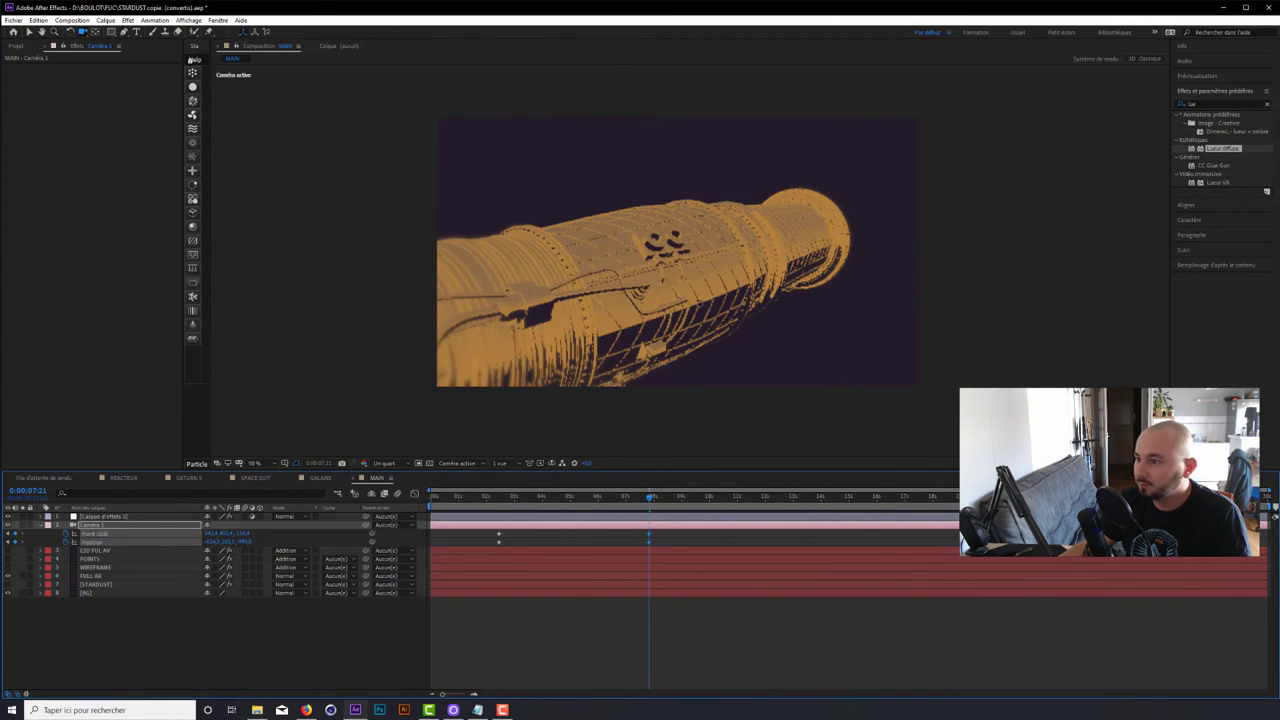
left_click_drag(720, 291, 702, 290)
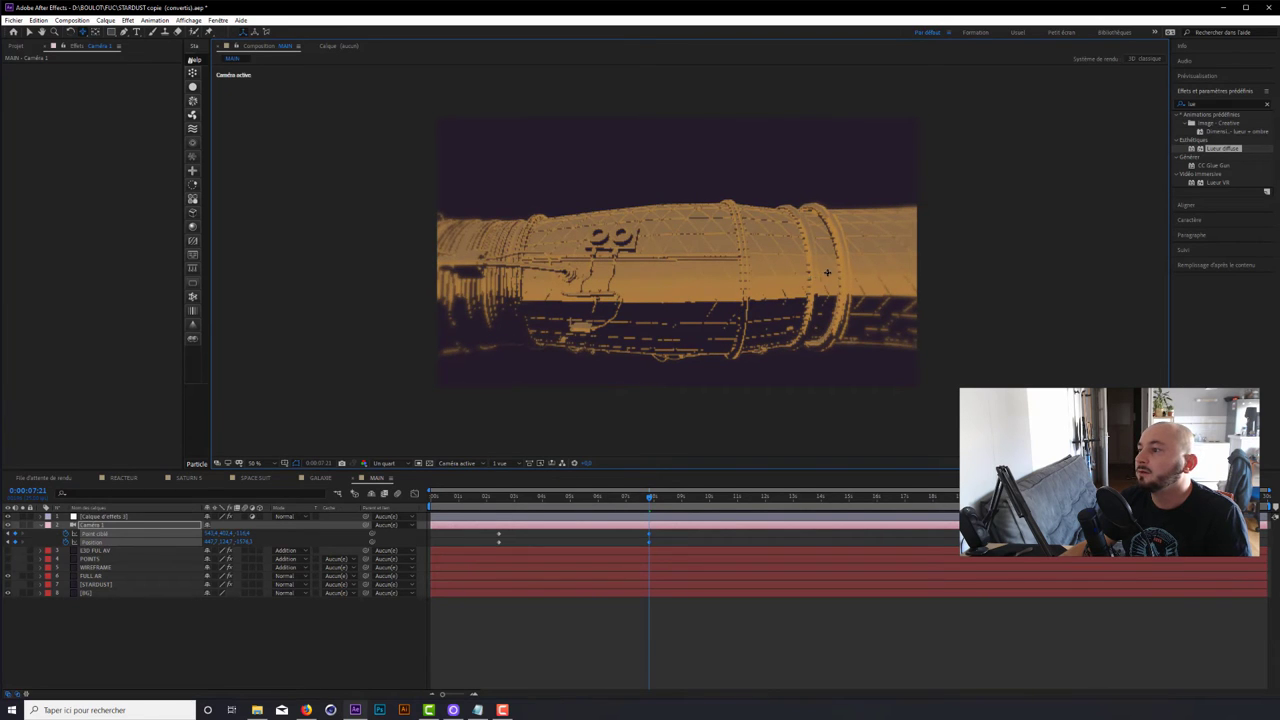
mouse_move(828, 268)
left_mouse_down()
mouse_move(424, 287)
mouse_move(697, 300)
mouse_move(685, 258)
mouse_move(710, 270)
mouse_move(700, 240)
left_mouse_up()
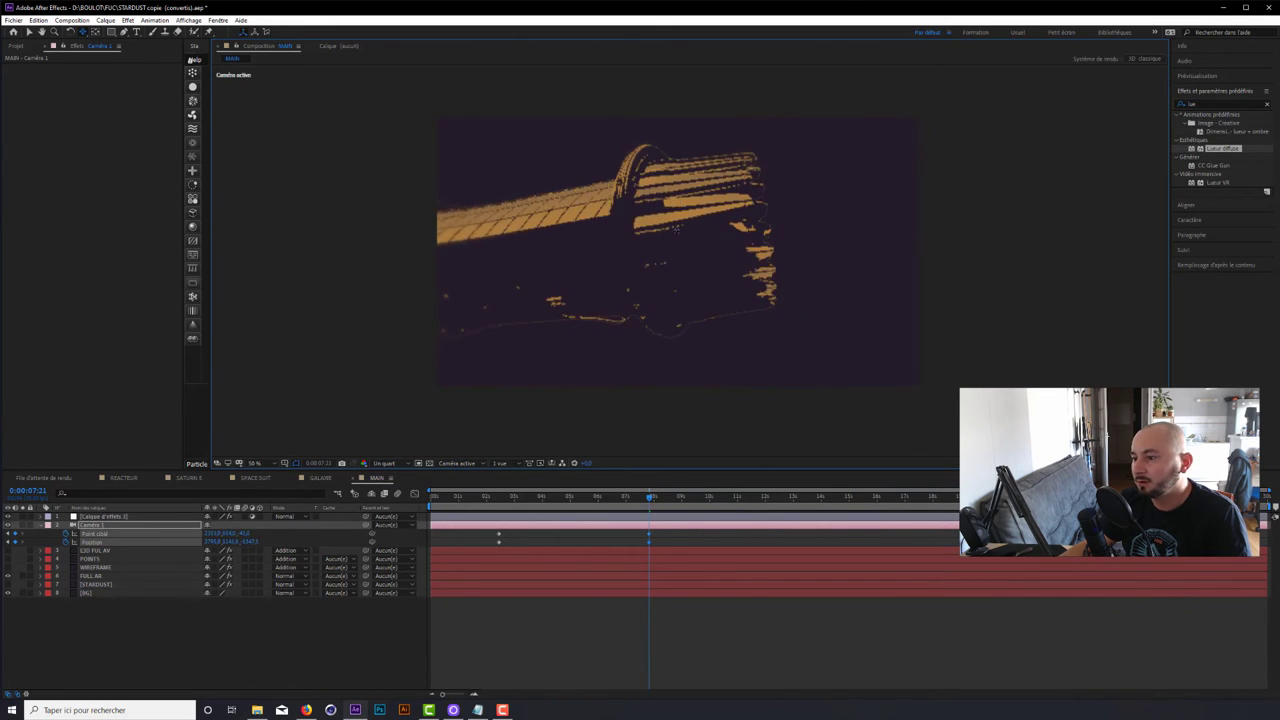
left_click_drag(7, 550, 7, 588)
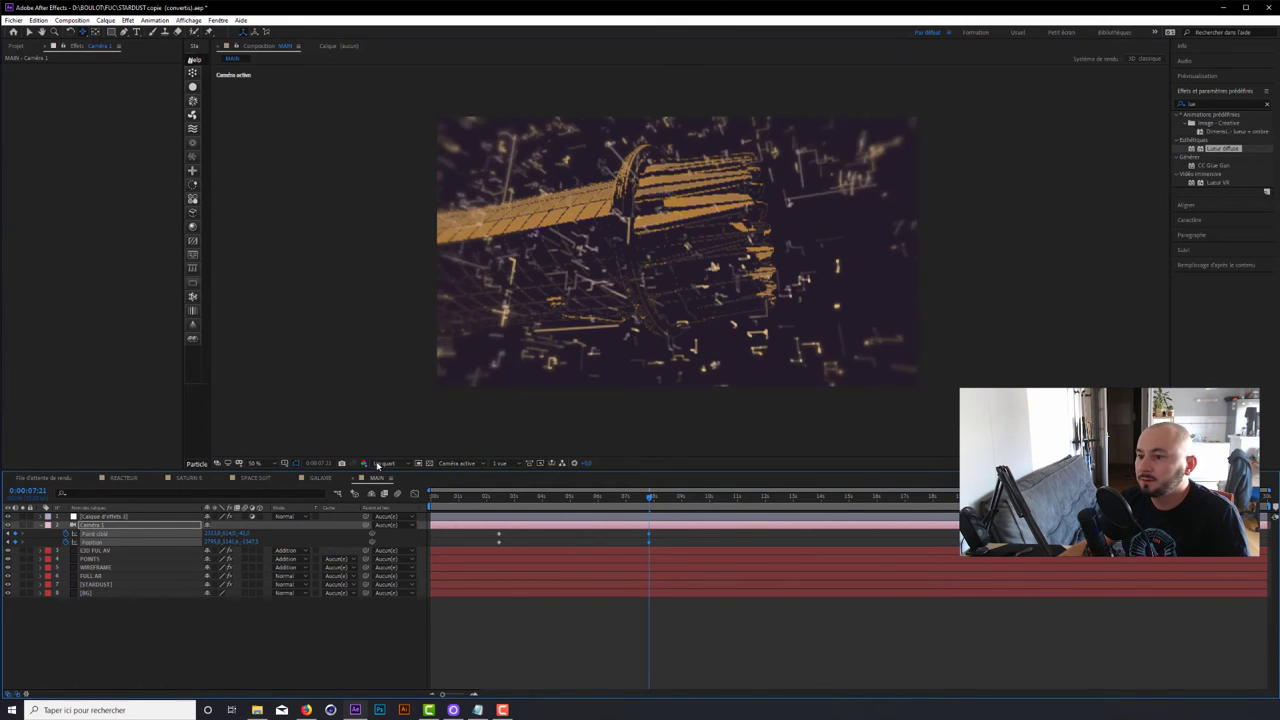
- Set half resolution, trim the work area around the camera move, and return to 0:00:03:12
left_click(385, 463)
left_click(394, 497)
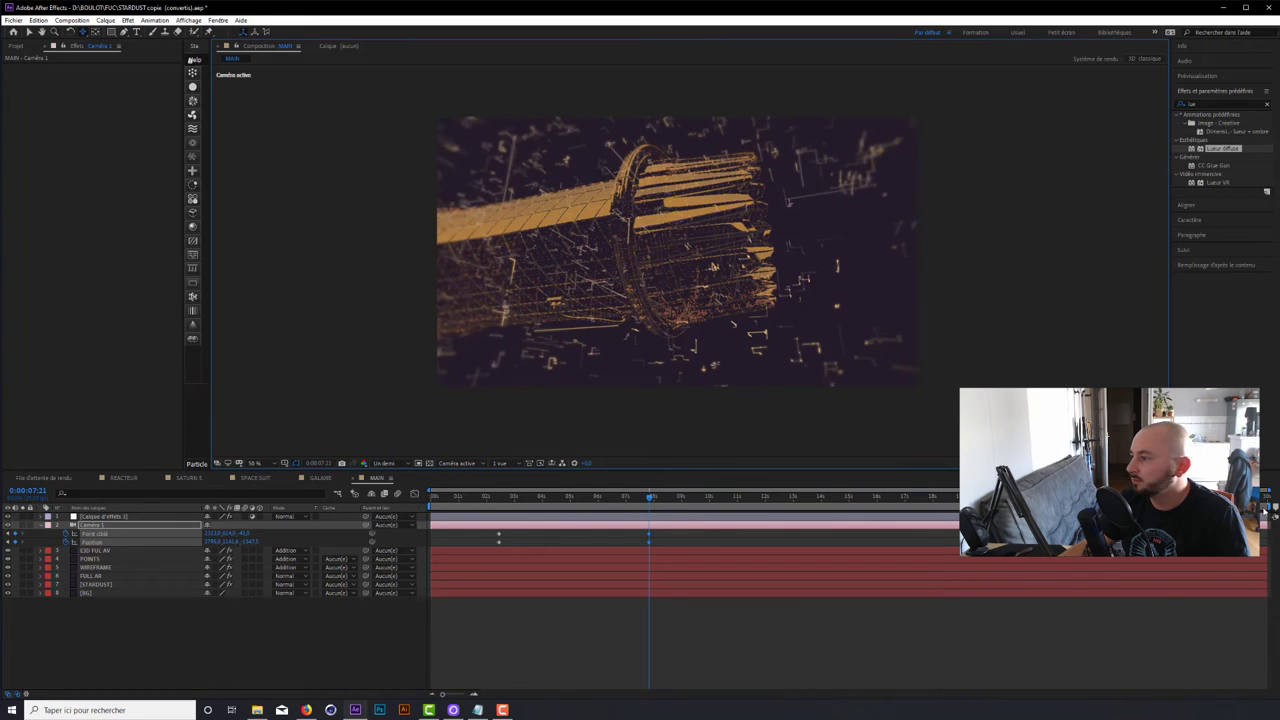
left_click_drag(1272, 507, 654, 505)
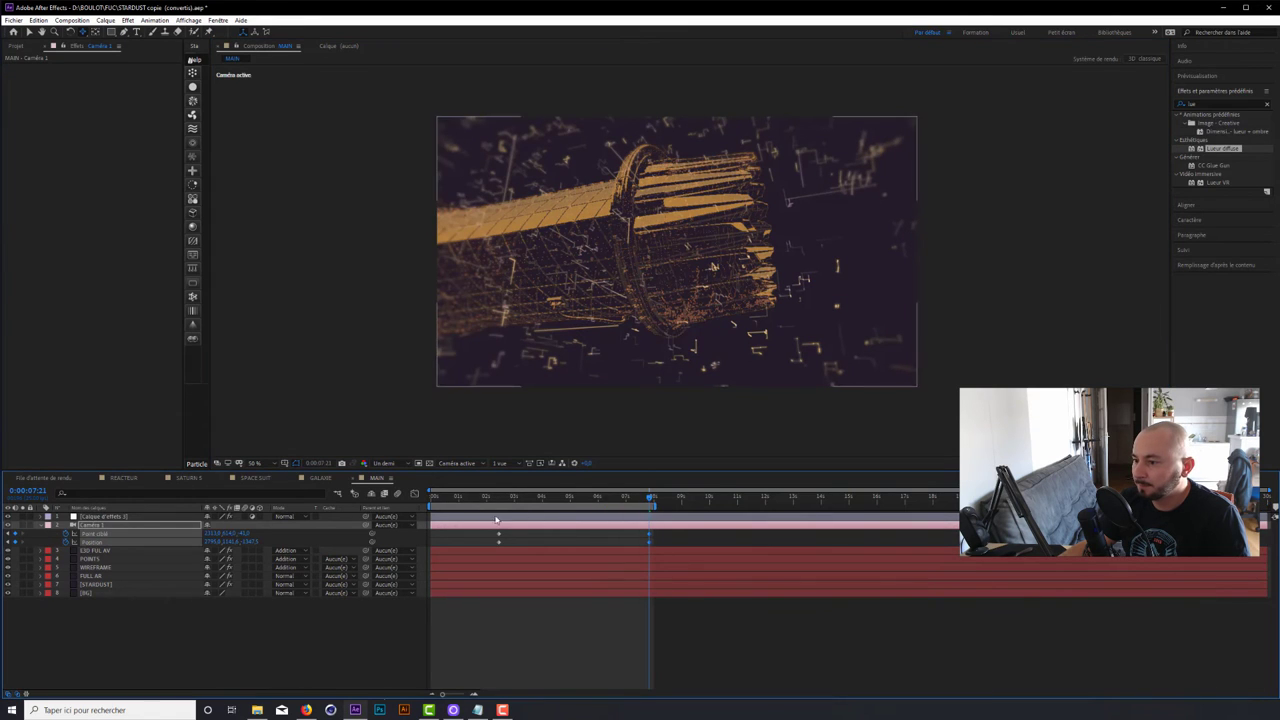
left_click_drag(440, 505, 504, 505)
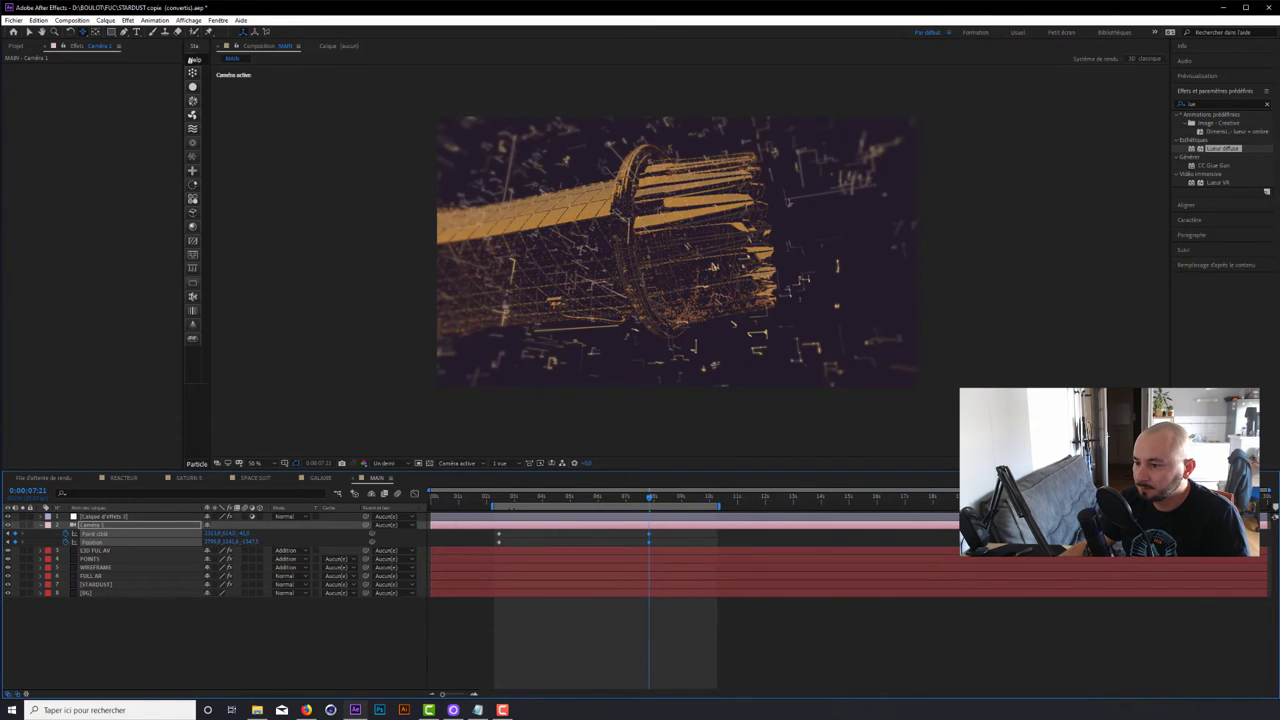
left_click_drag(718, 505, 663, 505)
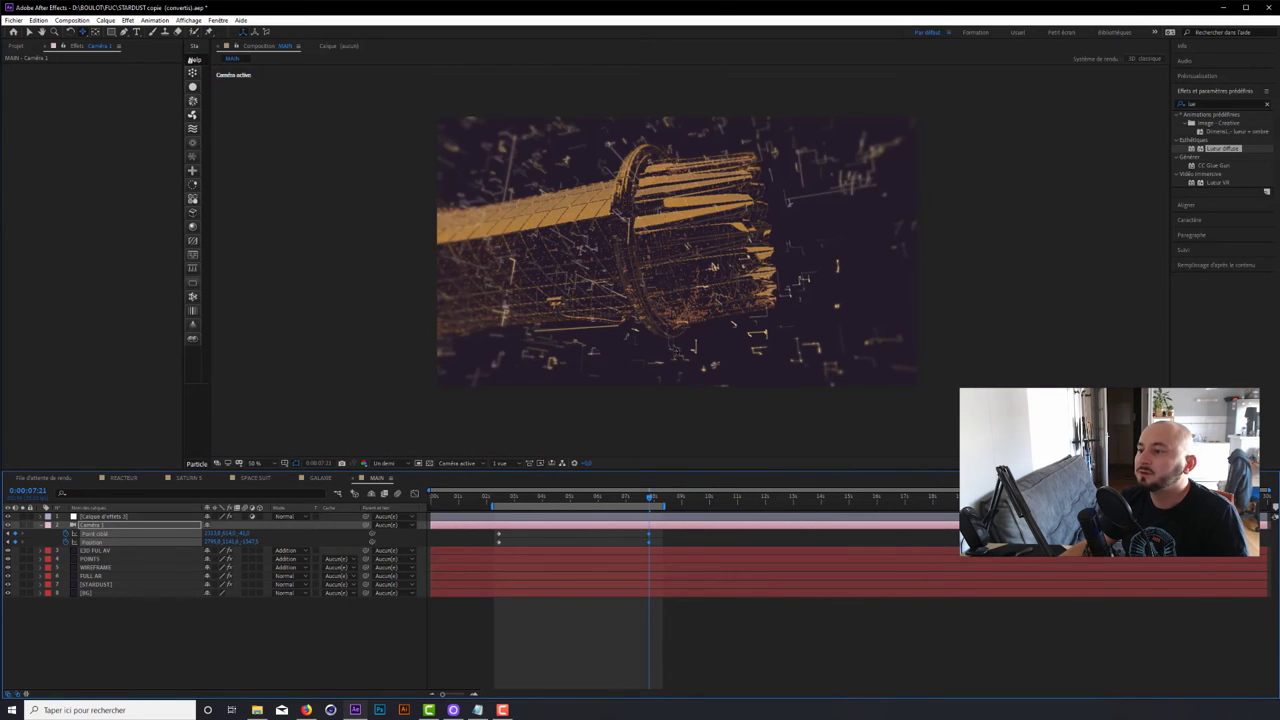
left_click_drag(653, 503, 527, 510)
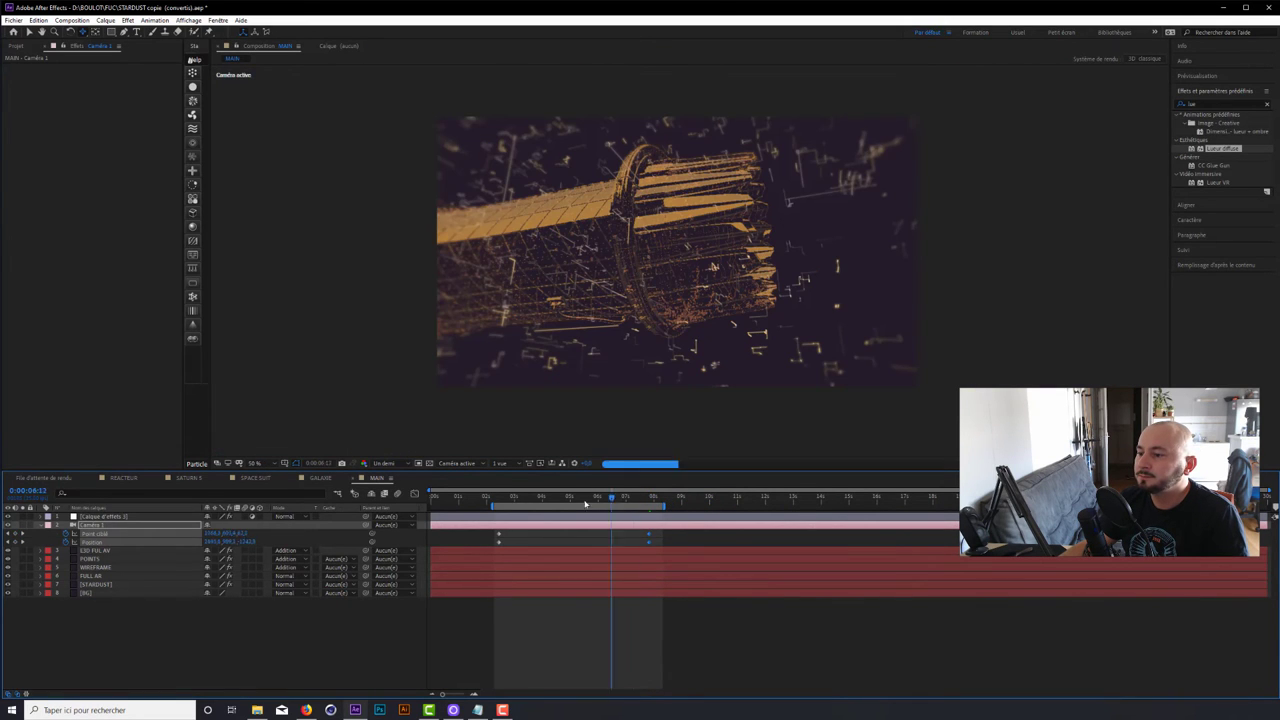
- Go to 0:00:02:21, glance at REACTEUR, then view MAIN at Intégrale (full) resolution
left_click(510, 501)
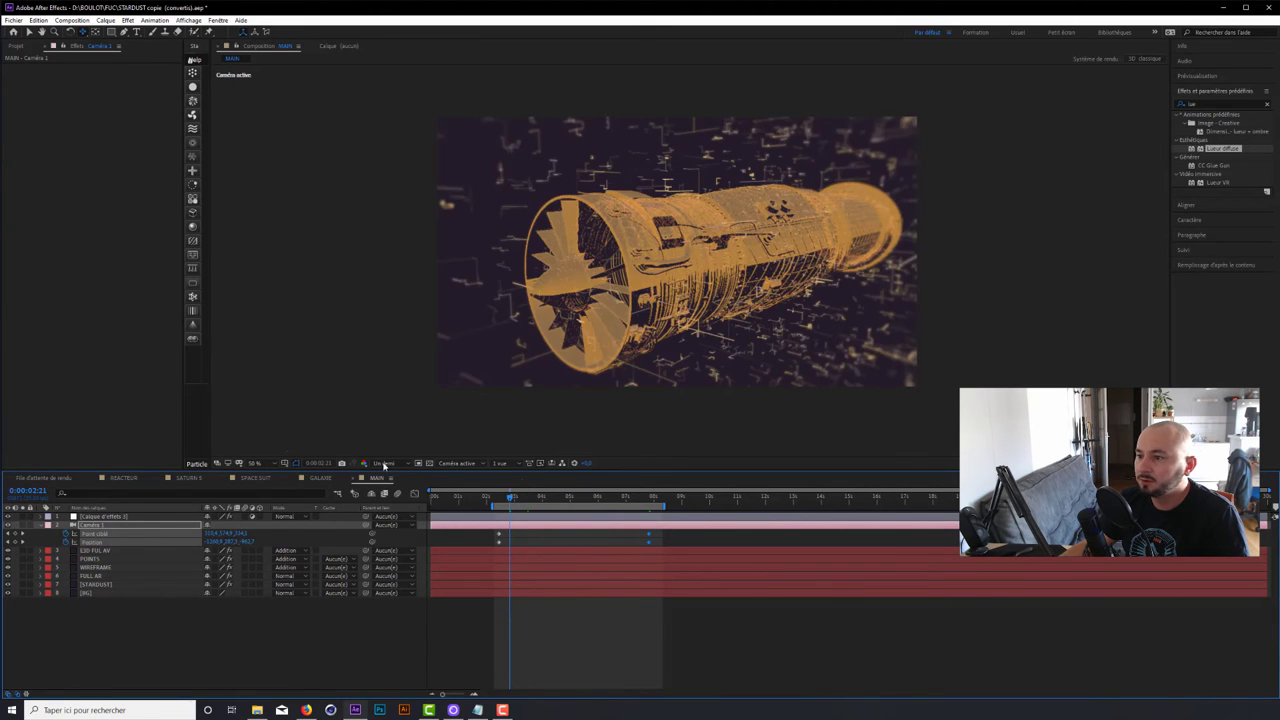
left_click(124, 478)
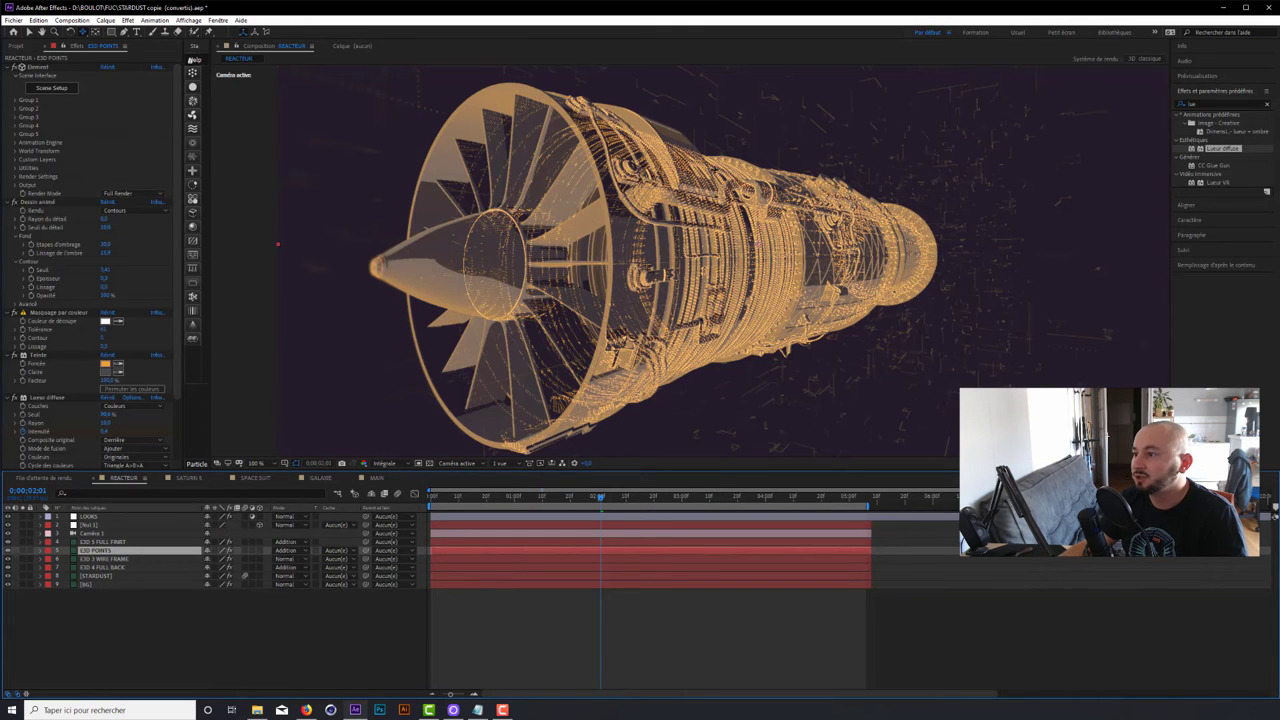
left_click(375, 479)
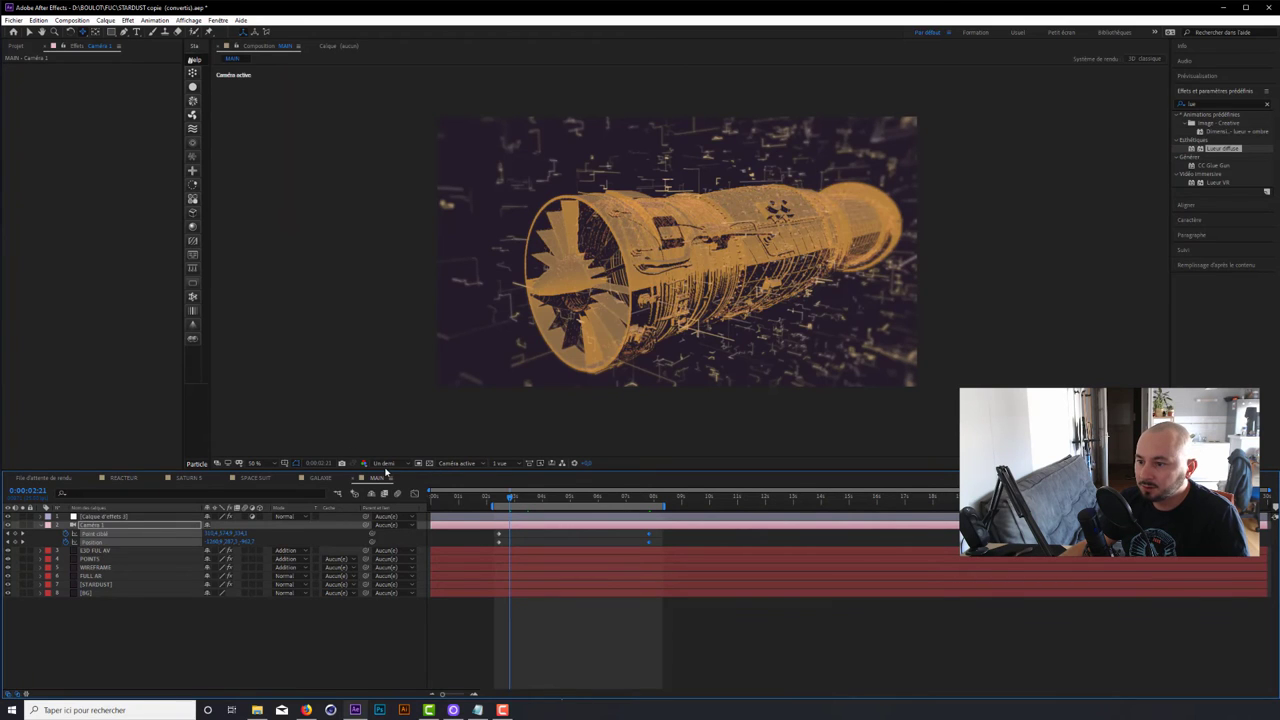
left_click(384, 463)
left_click(396, 487)
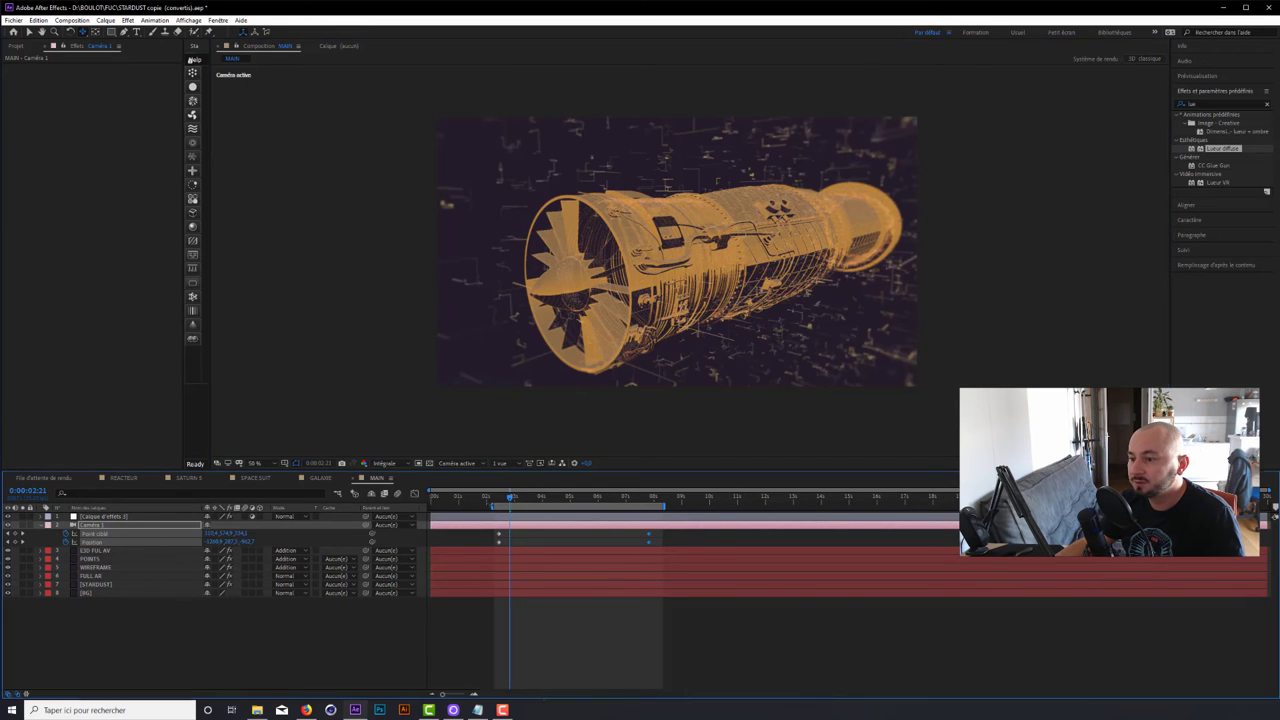
- Shorten the work area to roughly the 2–4 second camera push and play a preview
left_click_drag(663, 506, 652, 506)
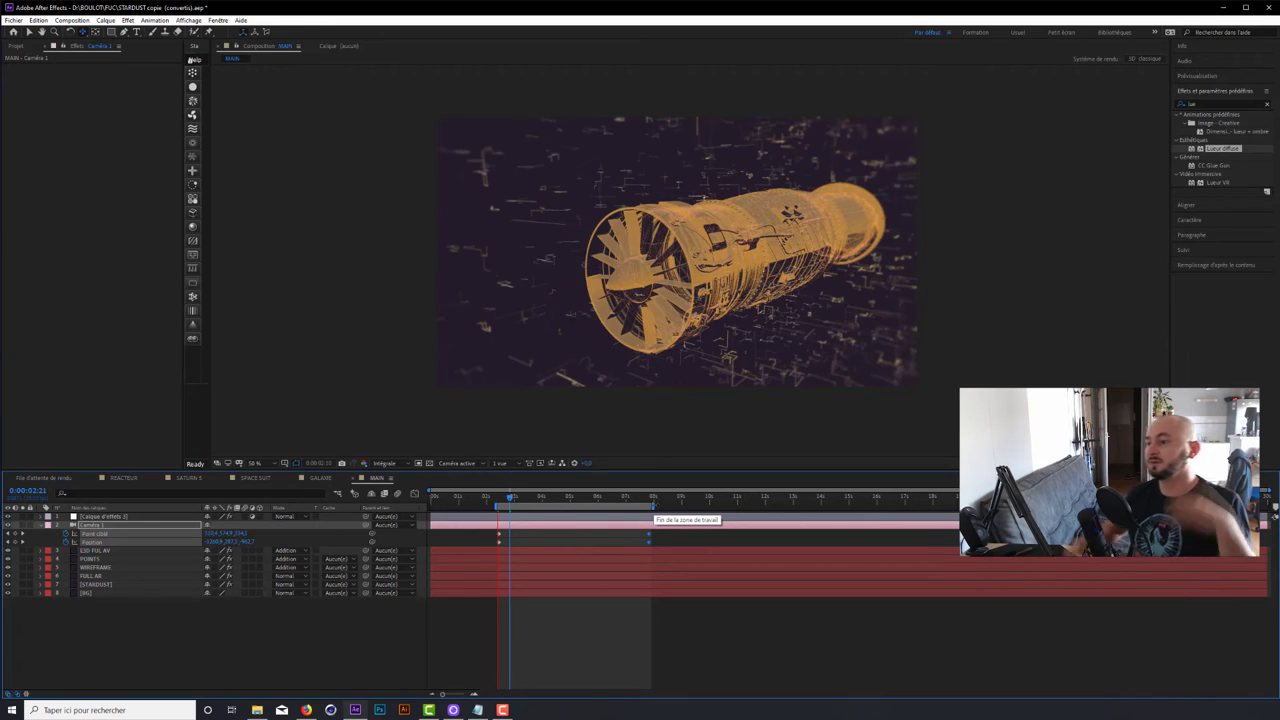
left_click_drag(652, 506, 546, 506)
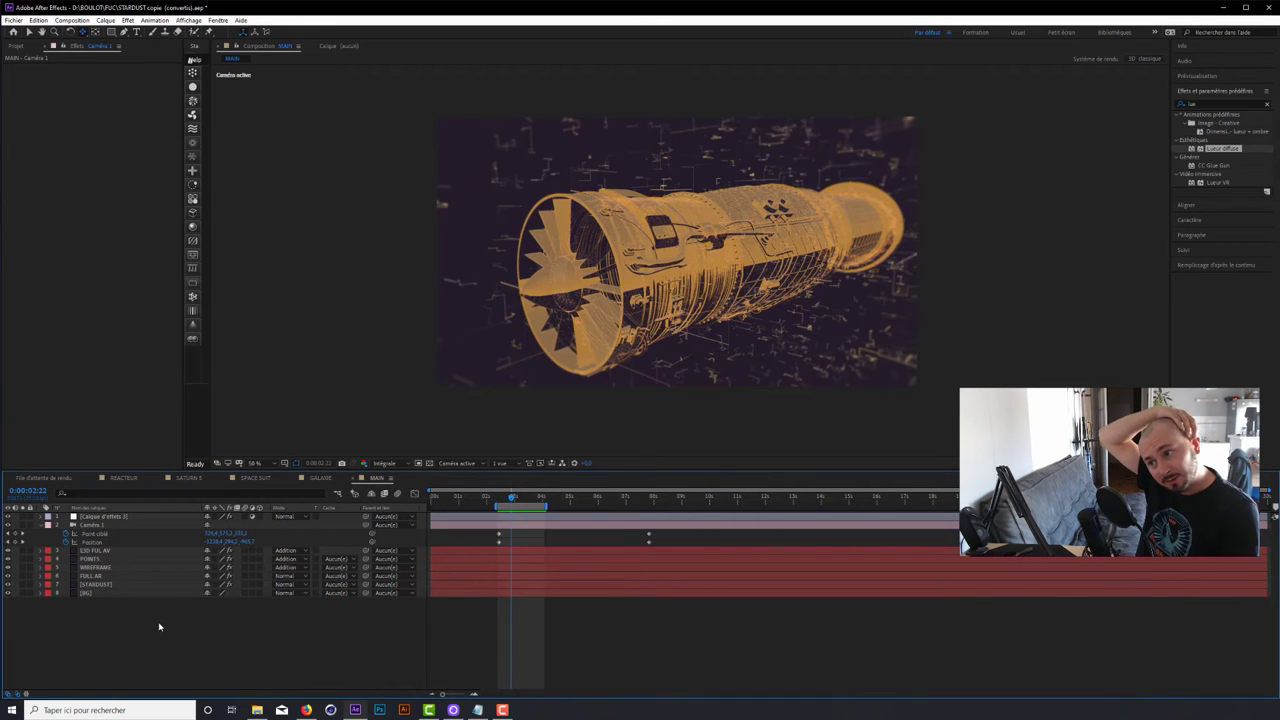
key("space")
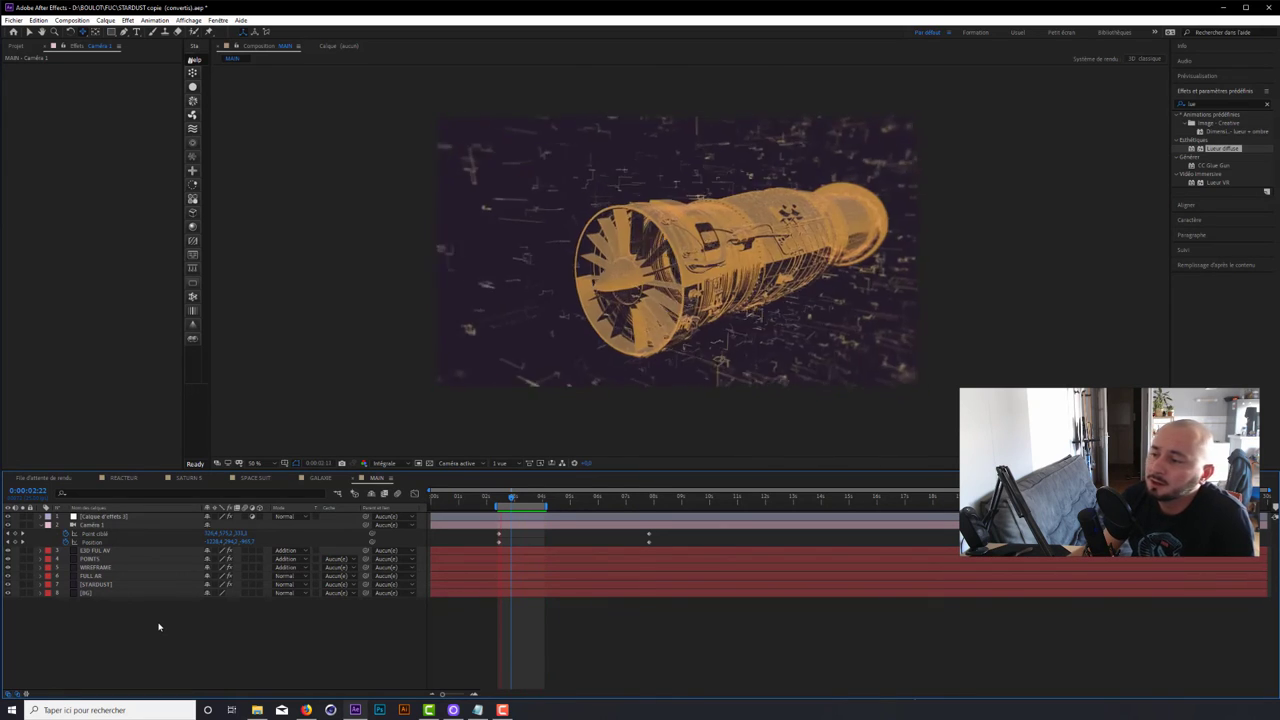
key("space")
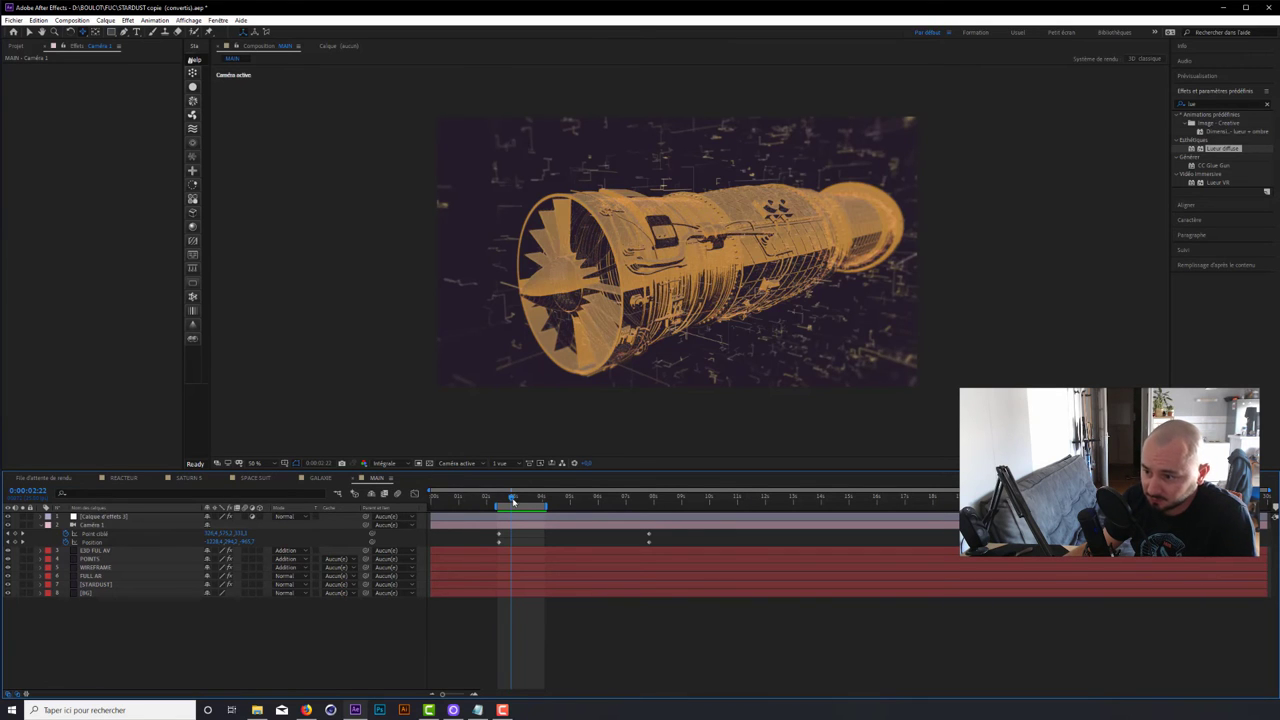
- Scrub through the camera move to 0:00:03:08, then back to 0:00:02:23
left_click_drag(513, 500, 510, 503)
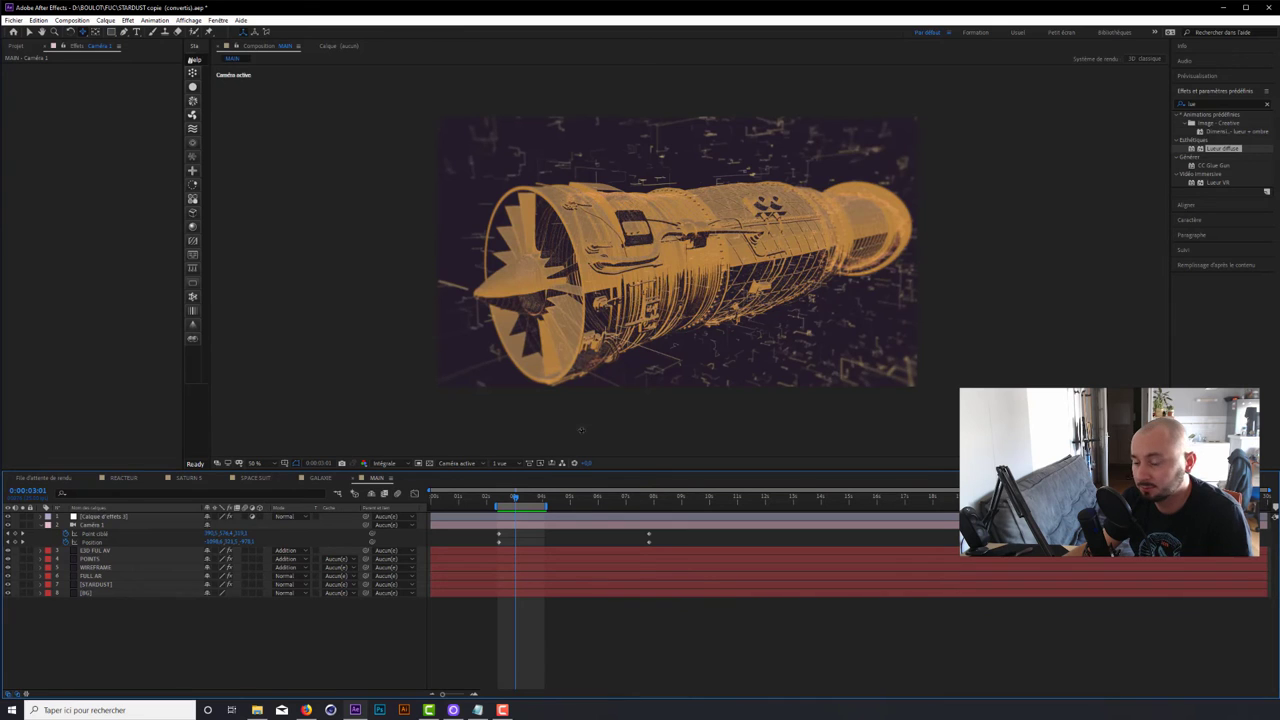
left_click_drag(516, 500, 520, 502)
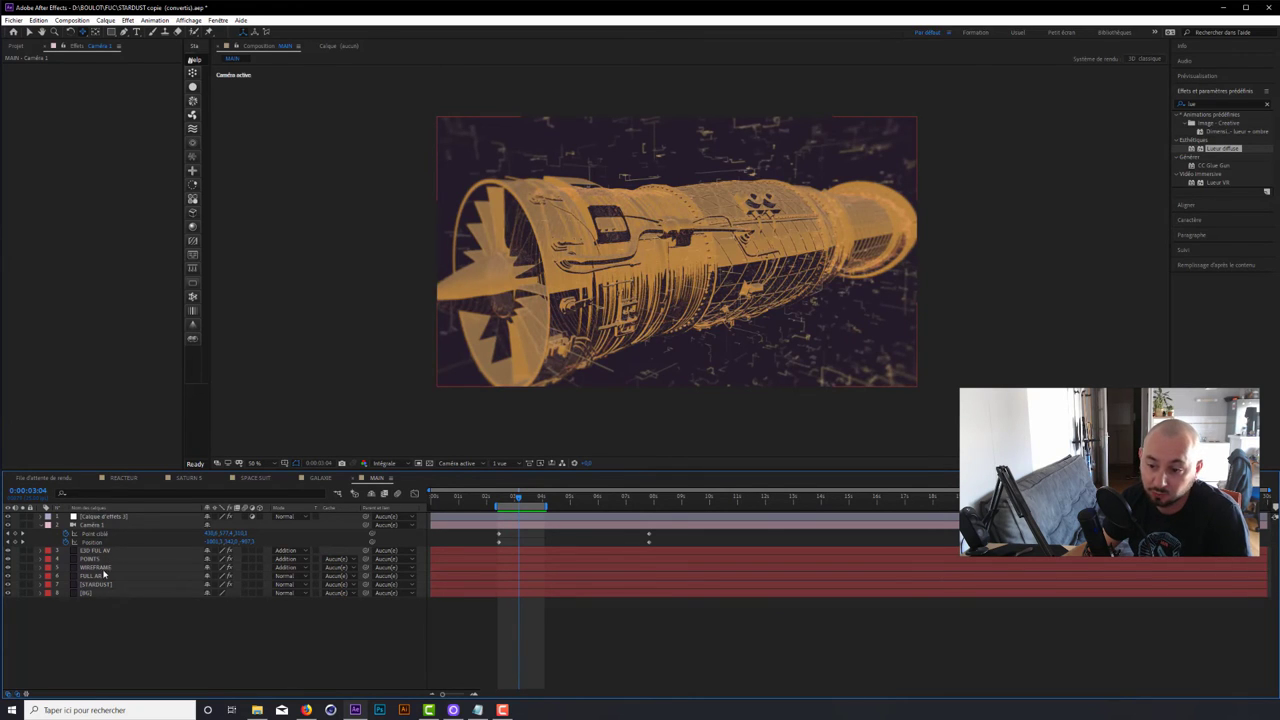
left_click(109, 654)
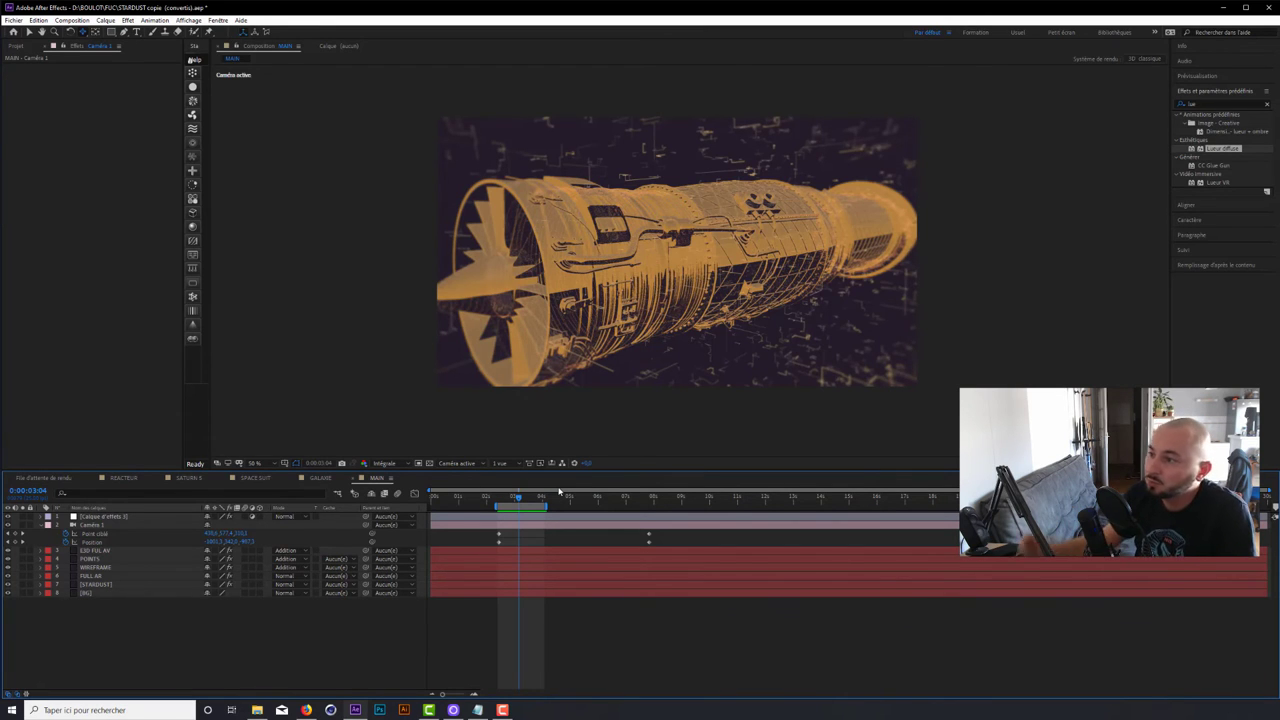
left_click_drag(518, 497, 509, 504)
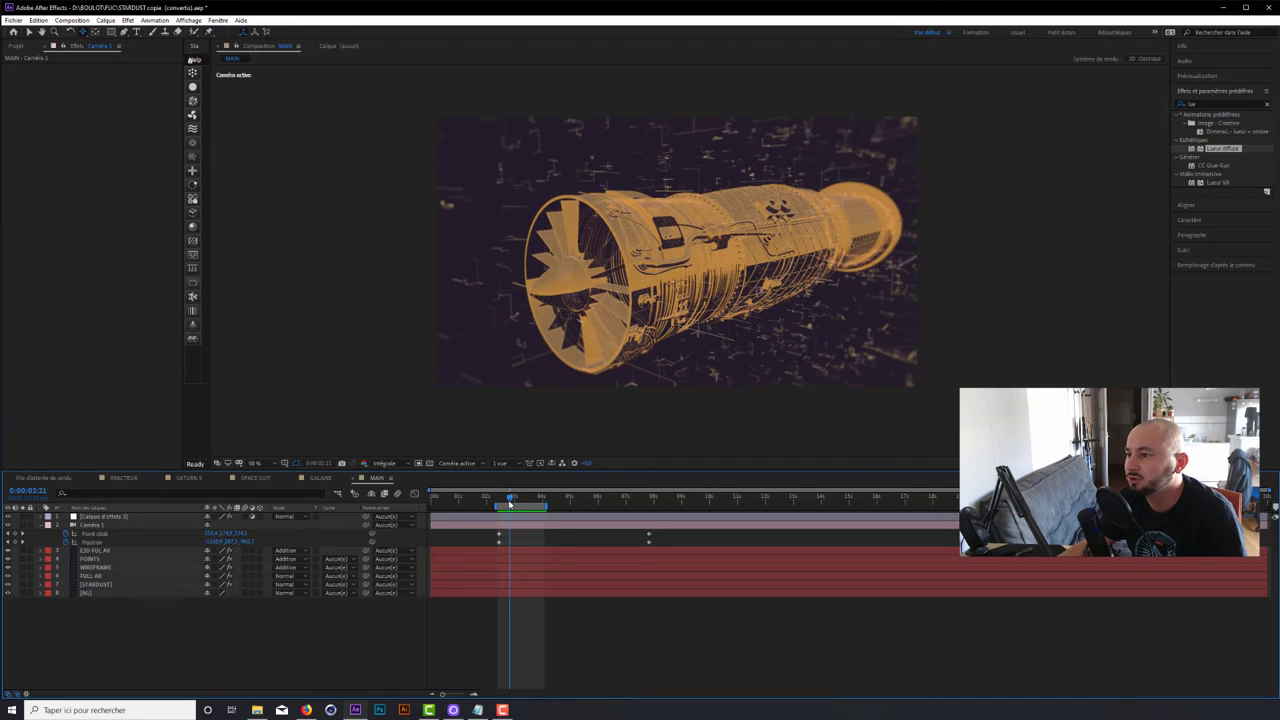
- Lower Particles Per Second in STARDUST's Emitter settings for sparser particles around the engine
left_click(128, 585)
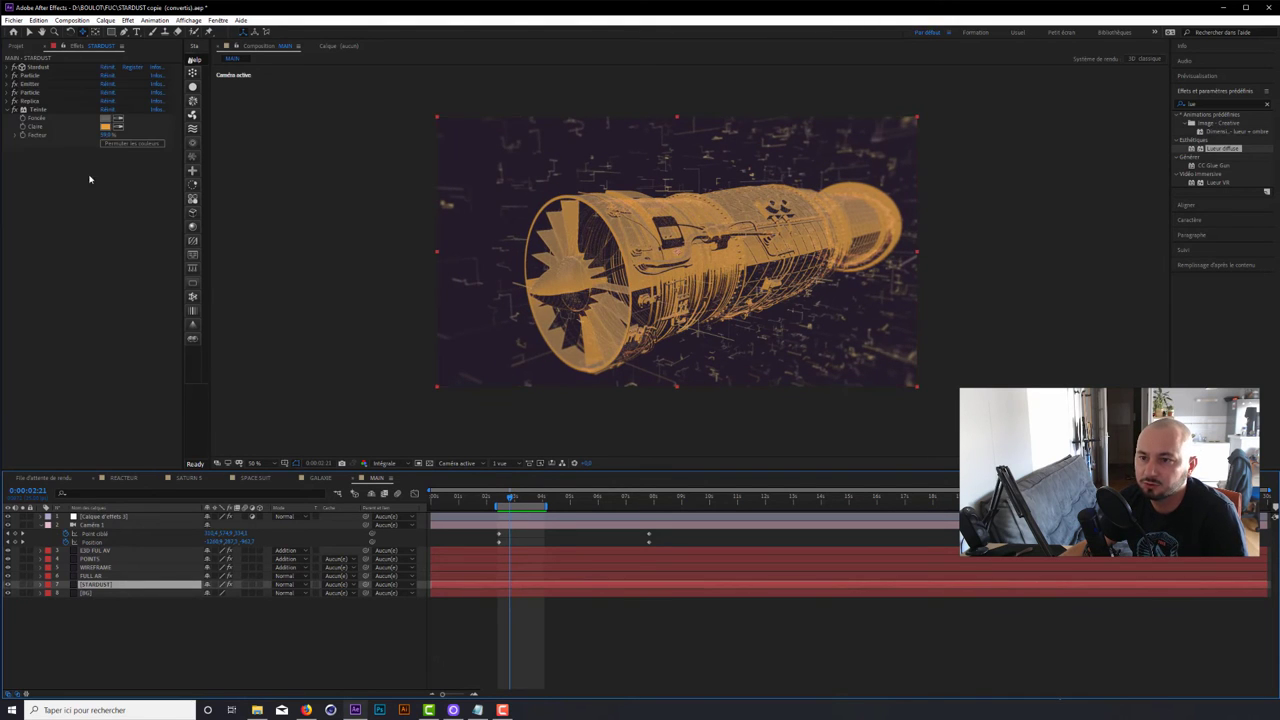
left_click(10, 76)
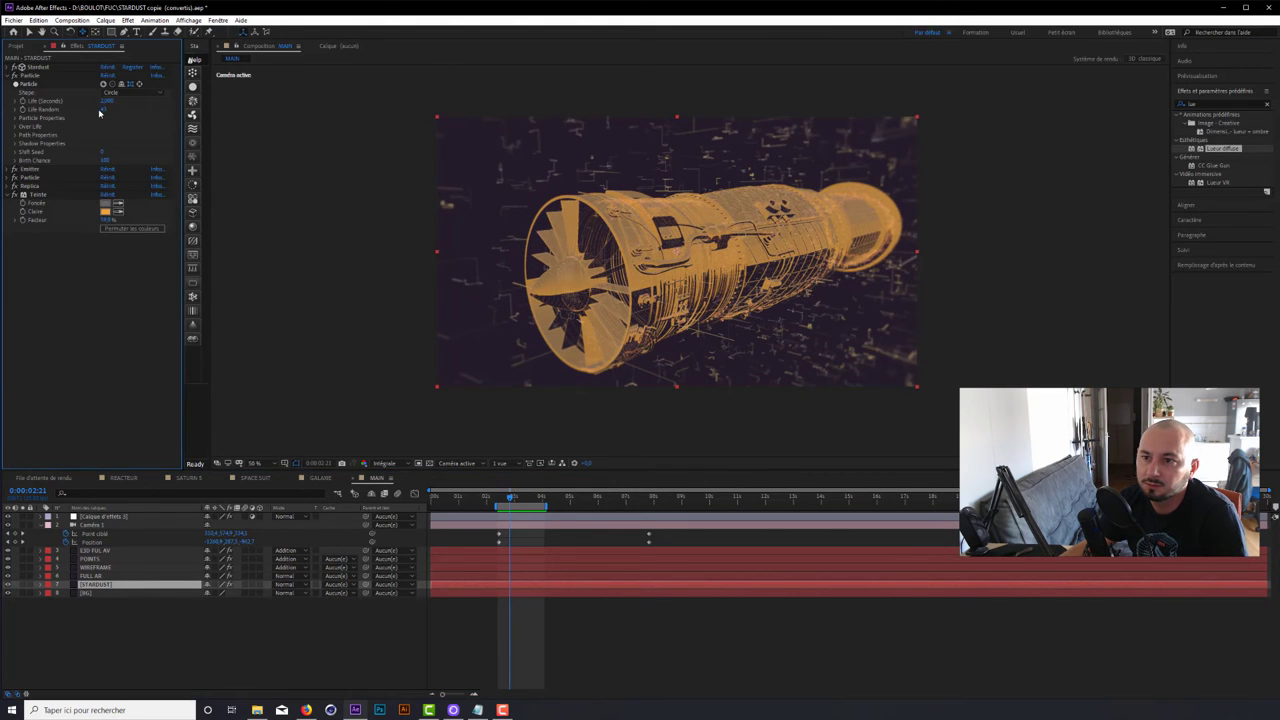
left_click(10, 76)
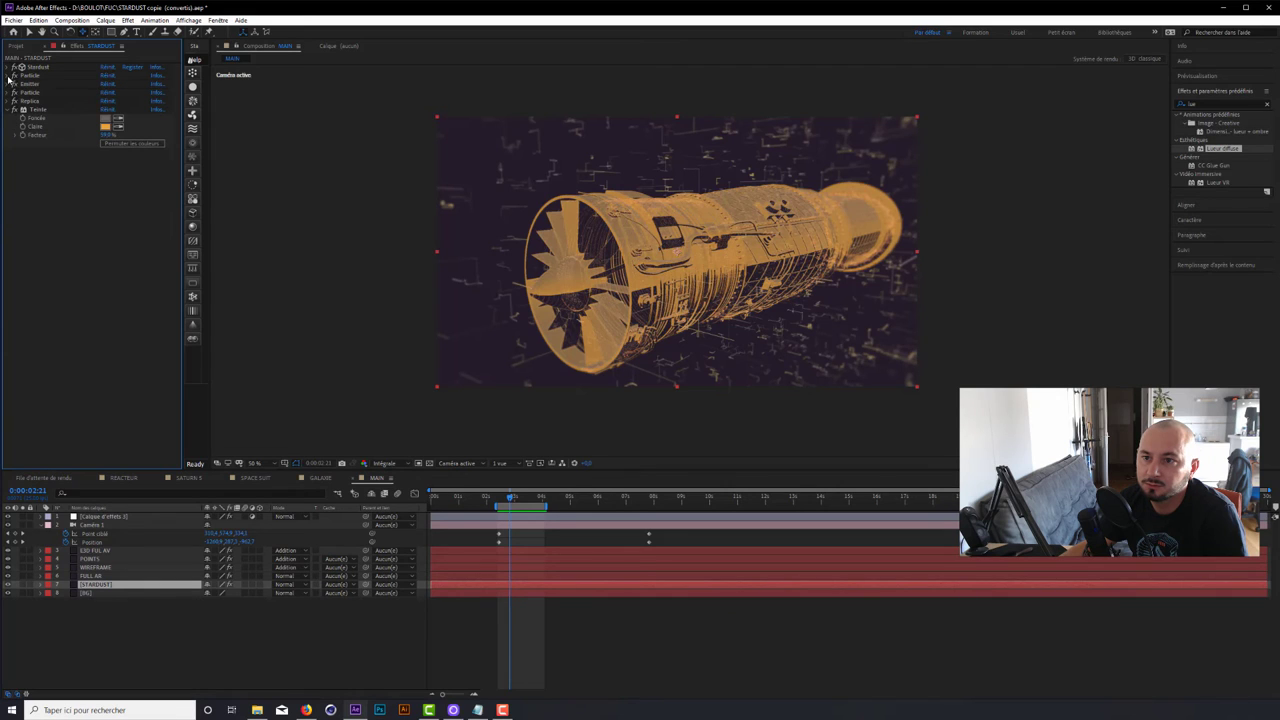
left_click(8, 84)
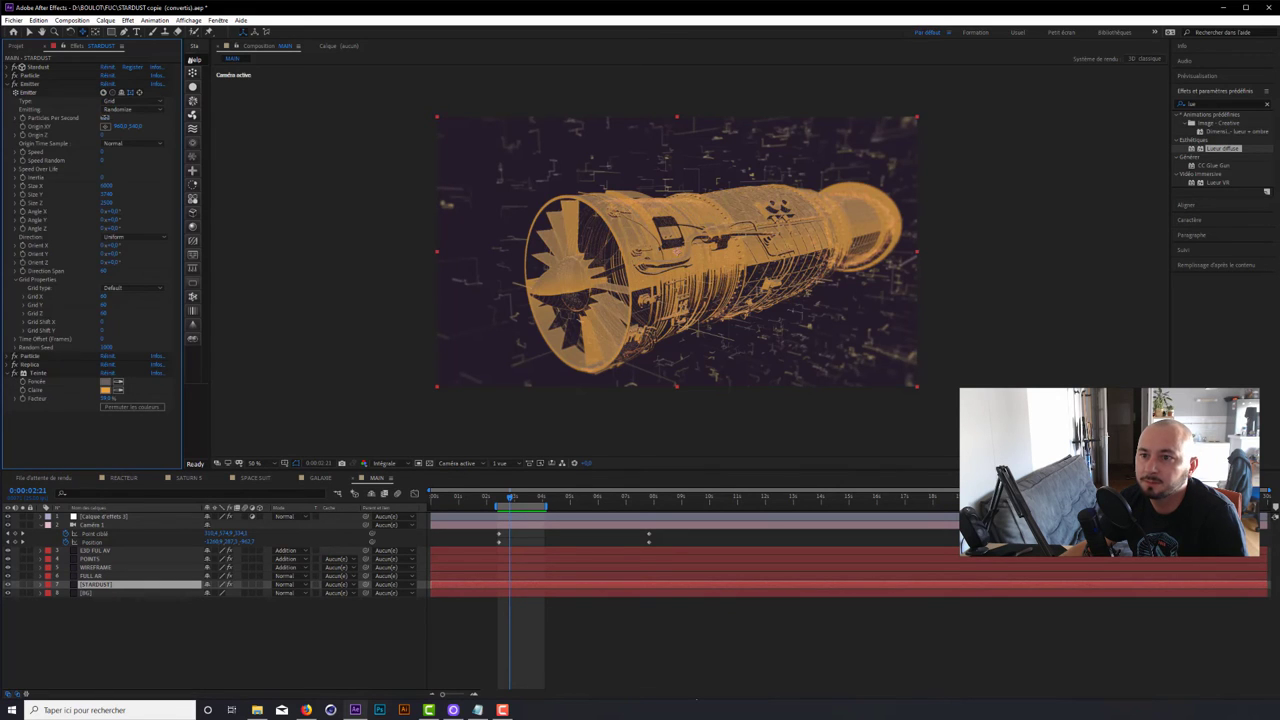
left_click(28, 84)
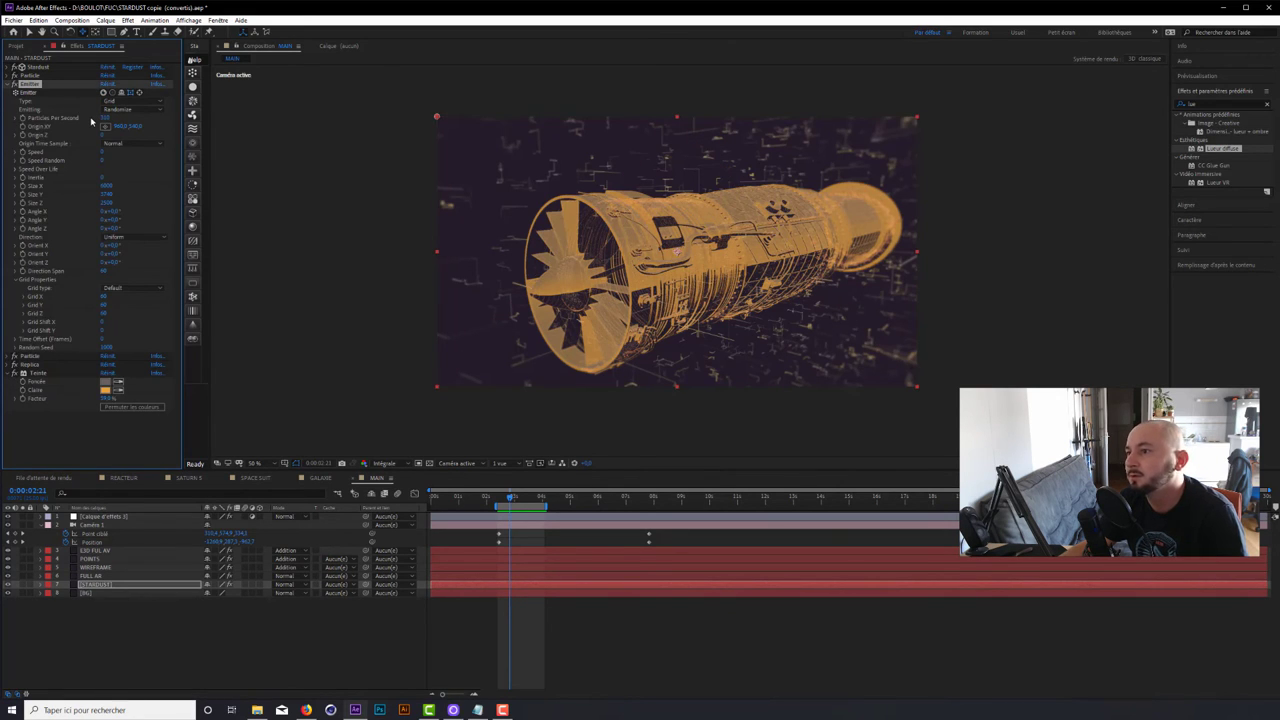
left_click_drag(110, 120, 107, 120)
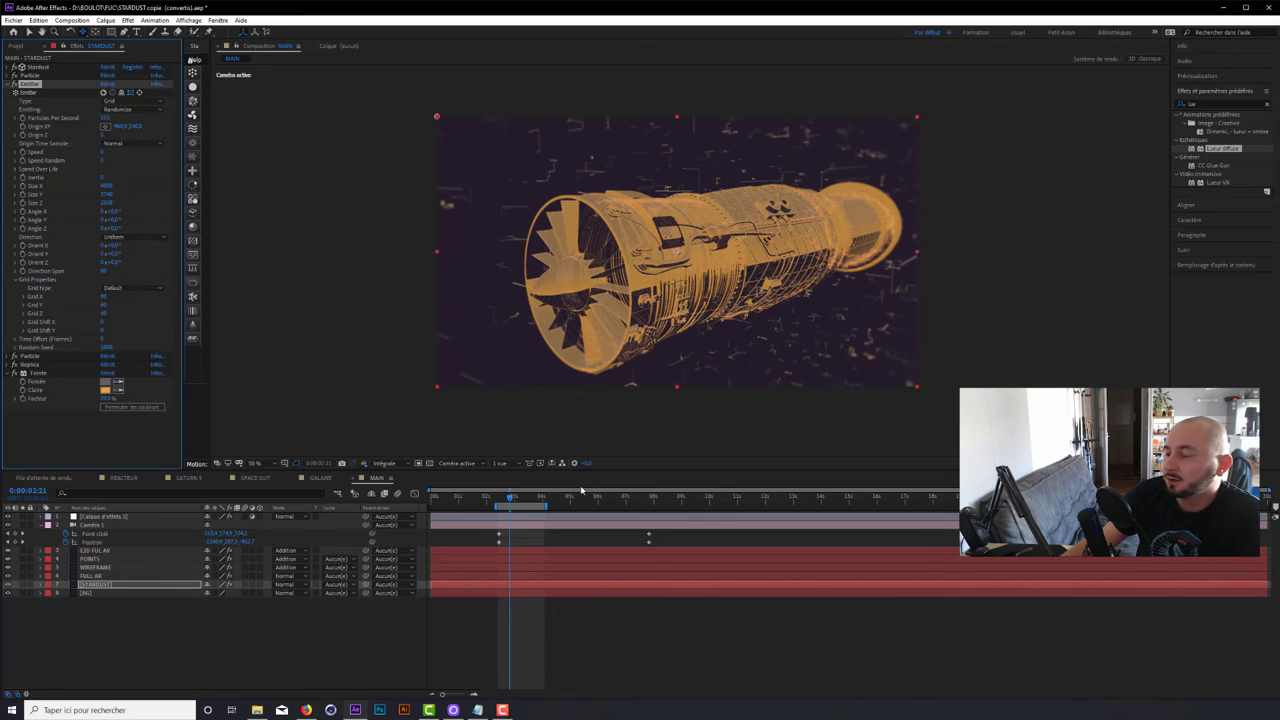
- View the helmet from behind in E3D 4 FULL BACK's Element scene setup, then switch to SATURN 5
left_click(255, 477)
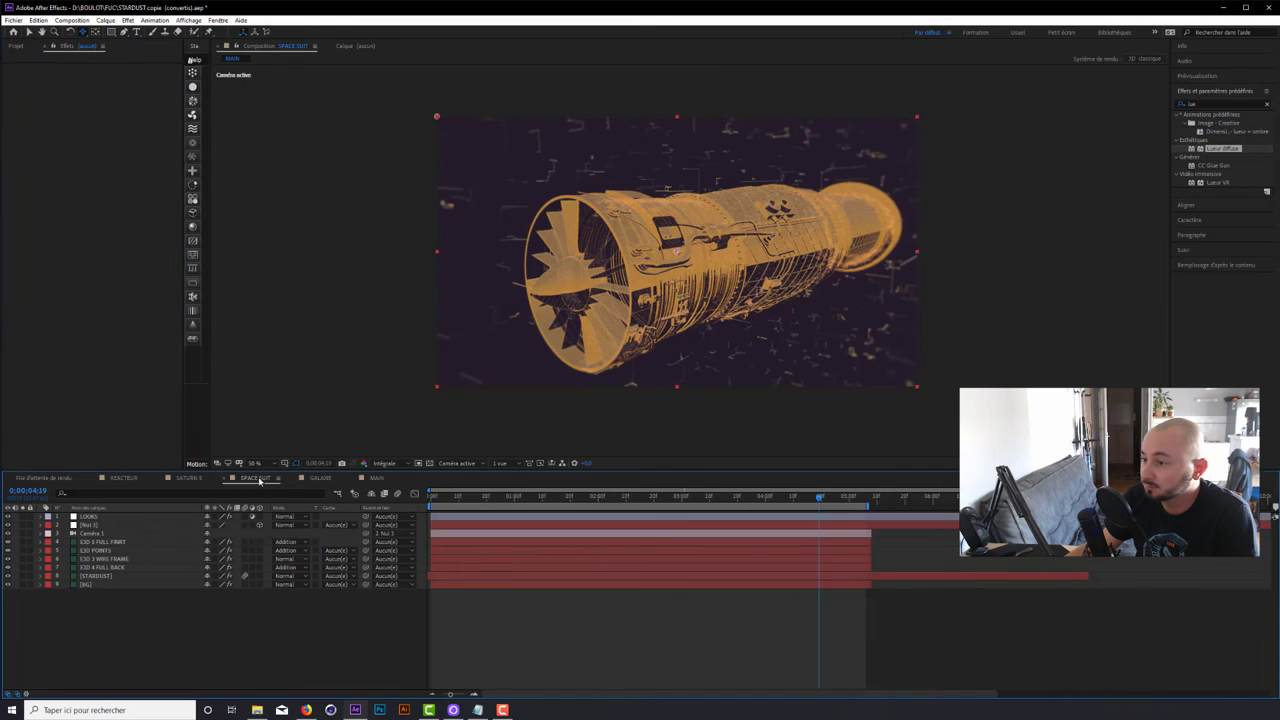
left_click(98, 578)
left_click(85, 568)
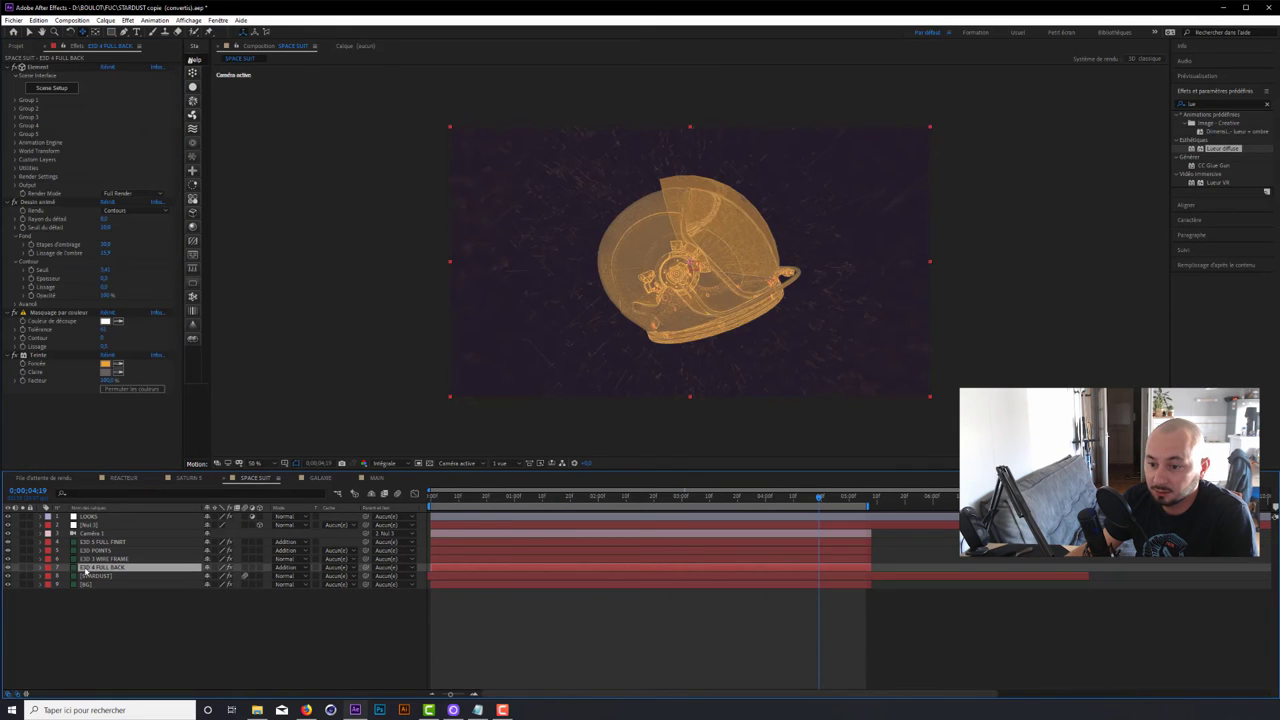
left_click(36, 66)
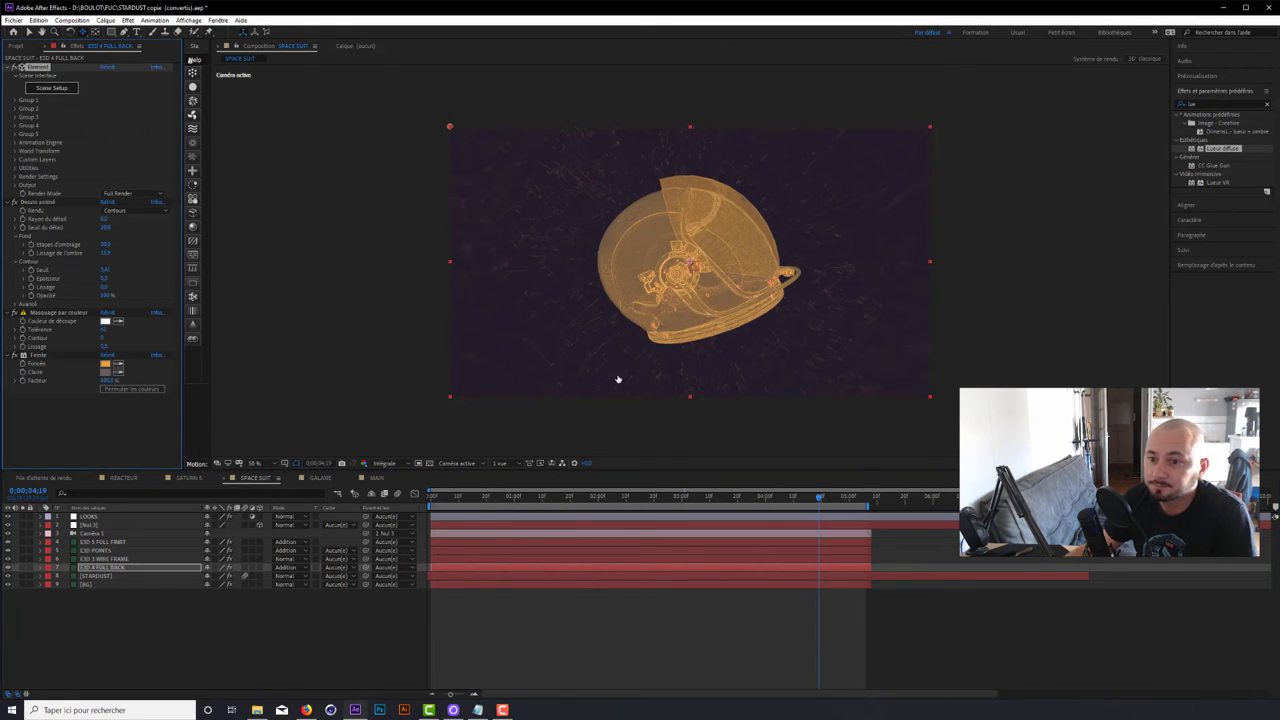
left_click(51, 88)
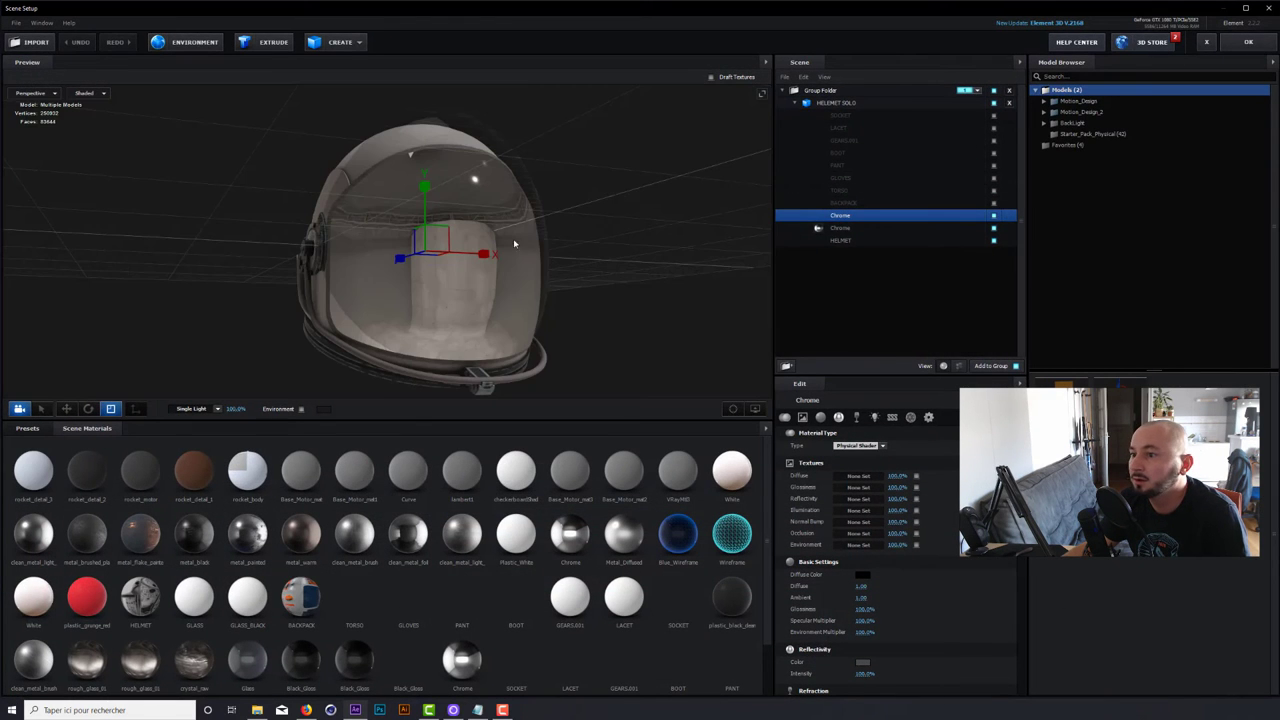
mouse_move(581, 228)
left_mouse_down()
mouse_move(534, 242)
mouse_move(522, 277)
mouse_move(522, 260)
left_mouse_up()
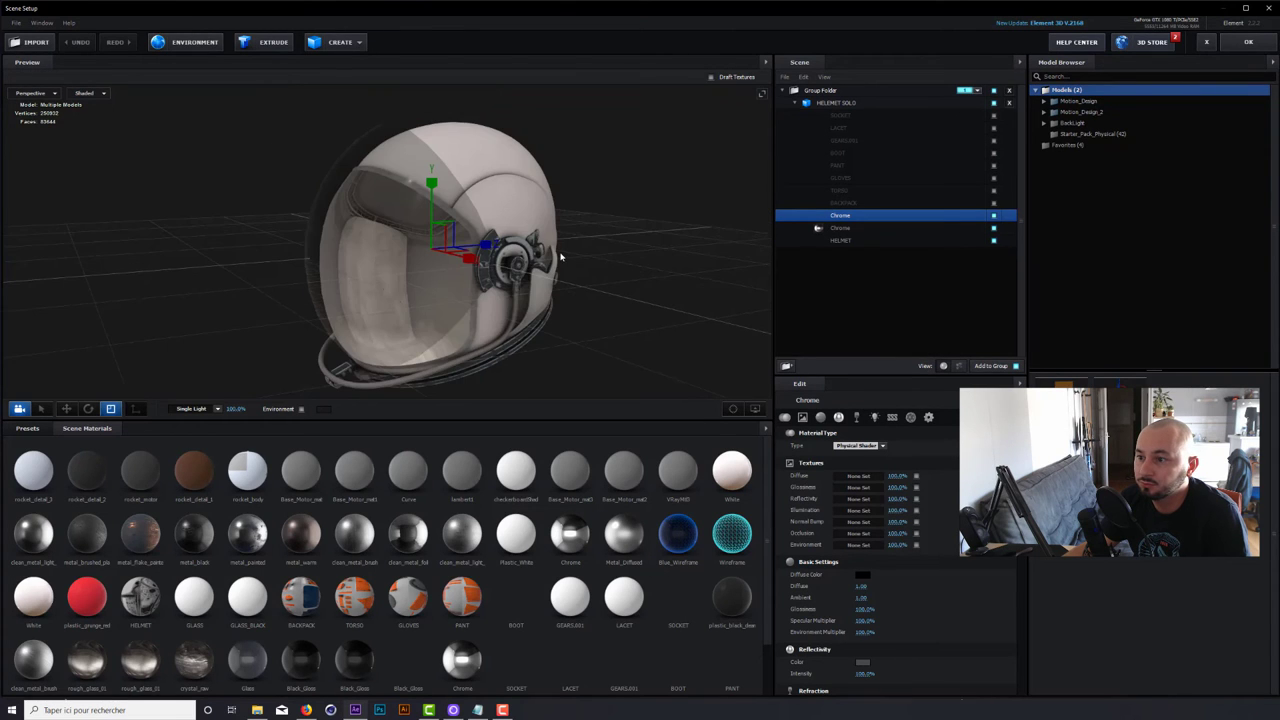
left_click(1248, 41)
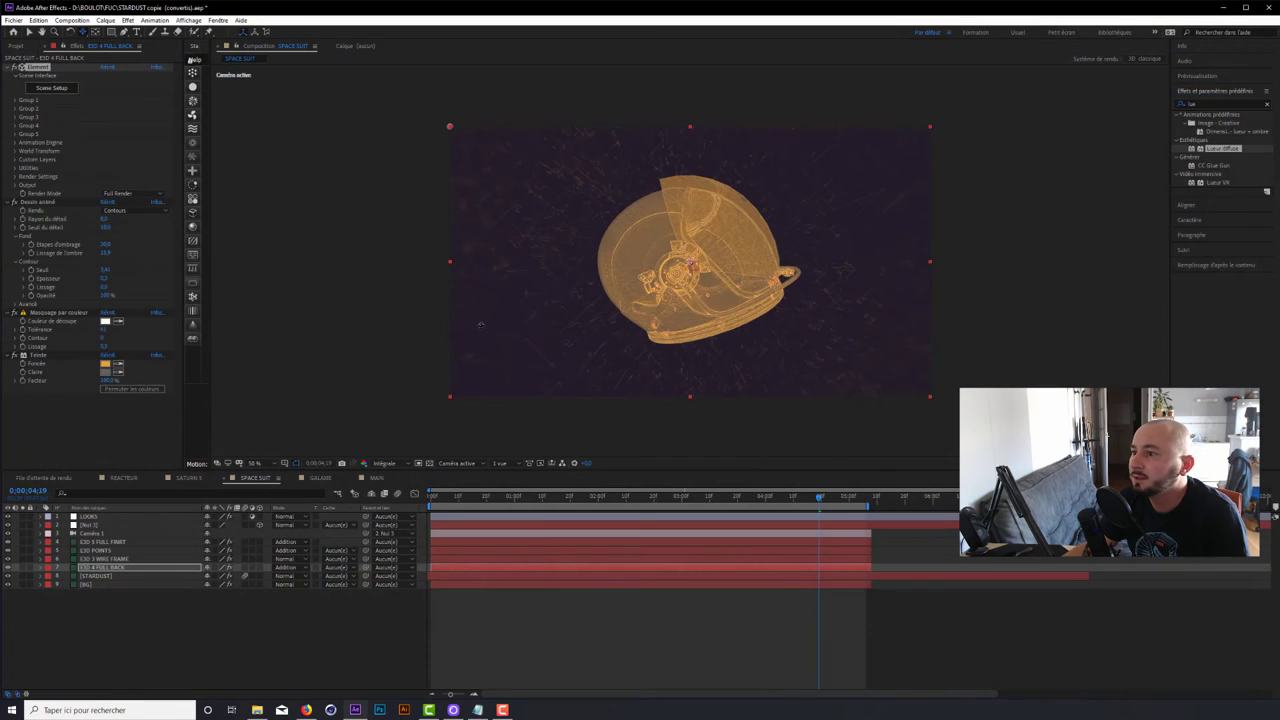
left_click(188, 477)
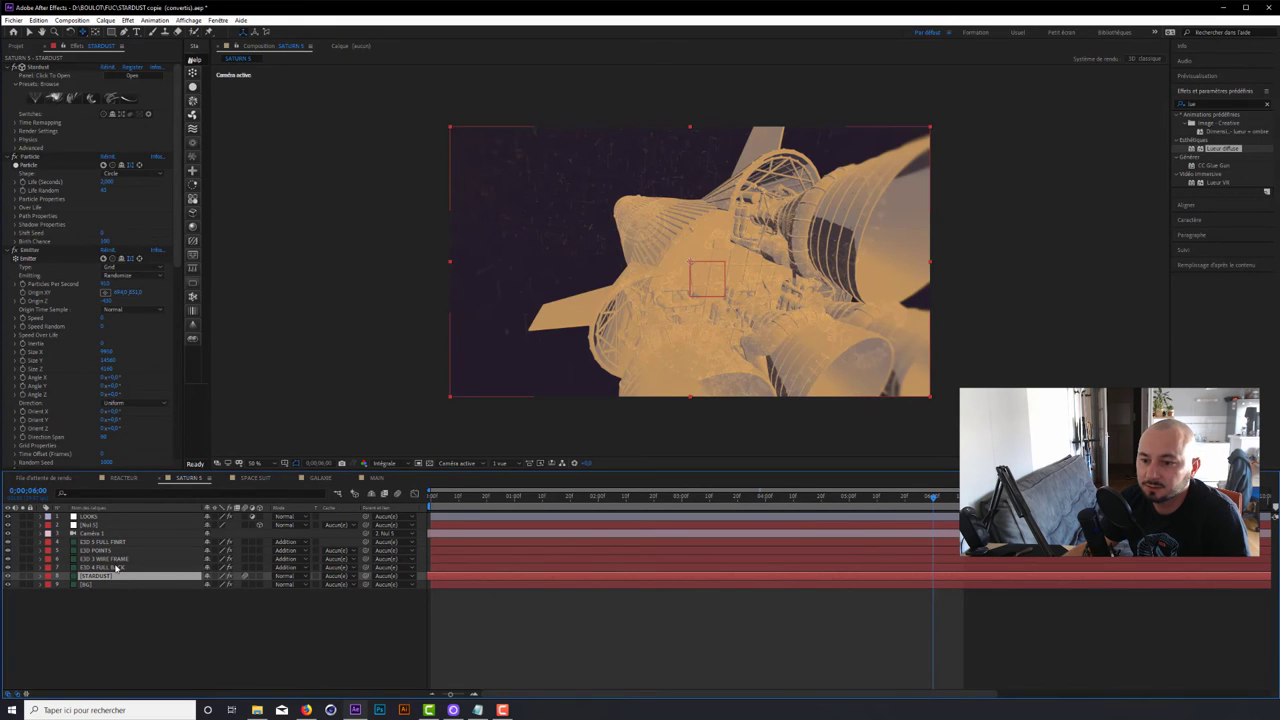
left_click(116, 567)
left_click(52, 88)
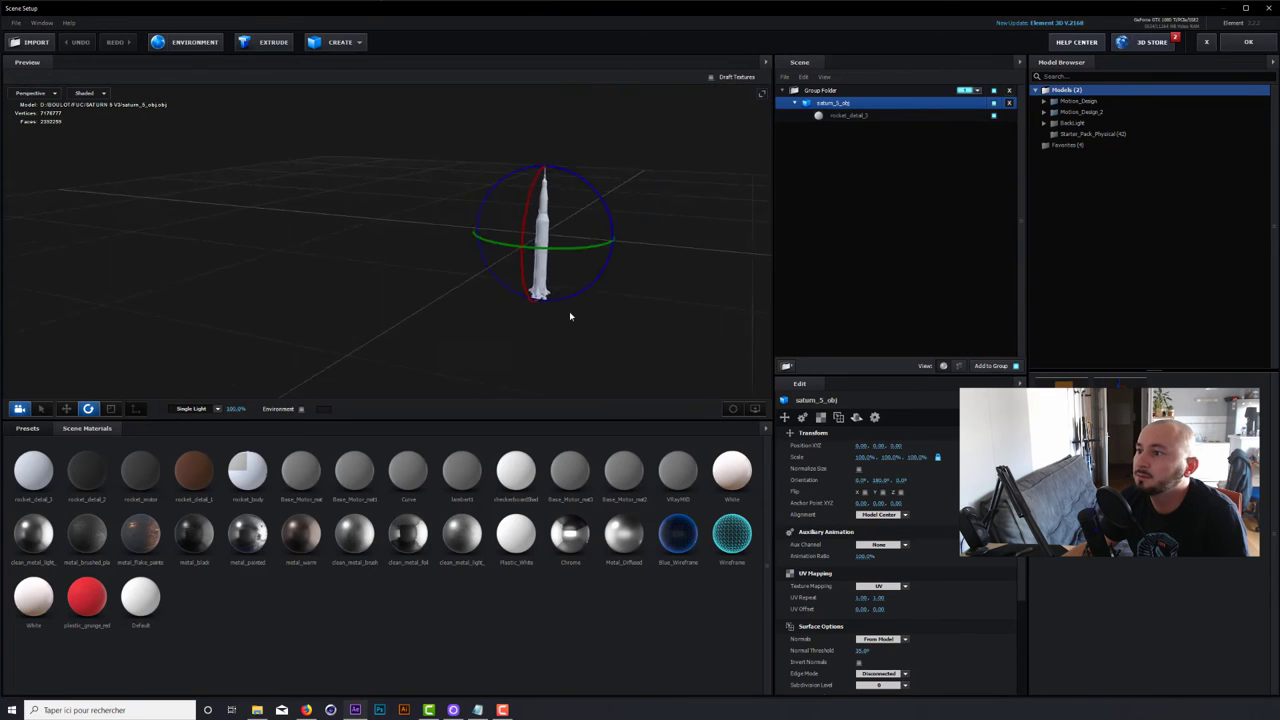
left_click_drag(561, 238, 661, 238)
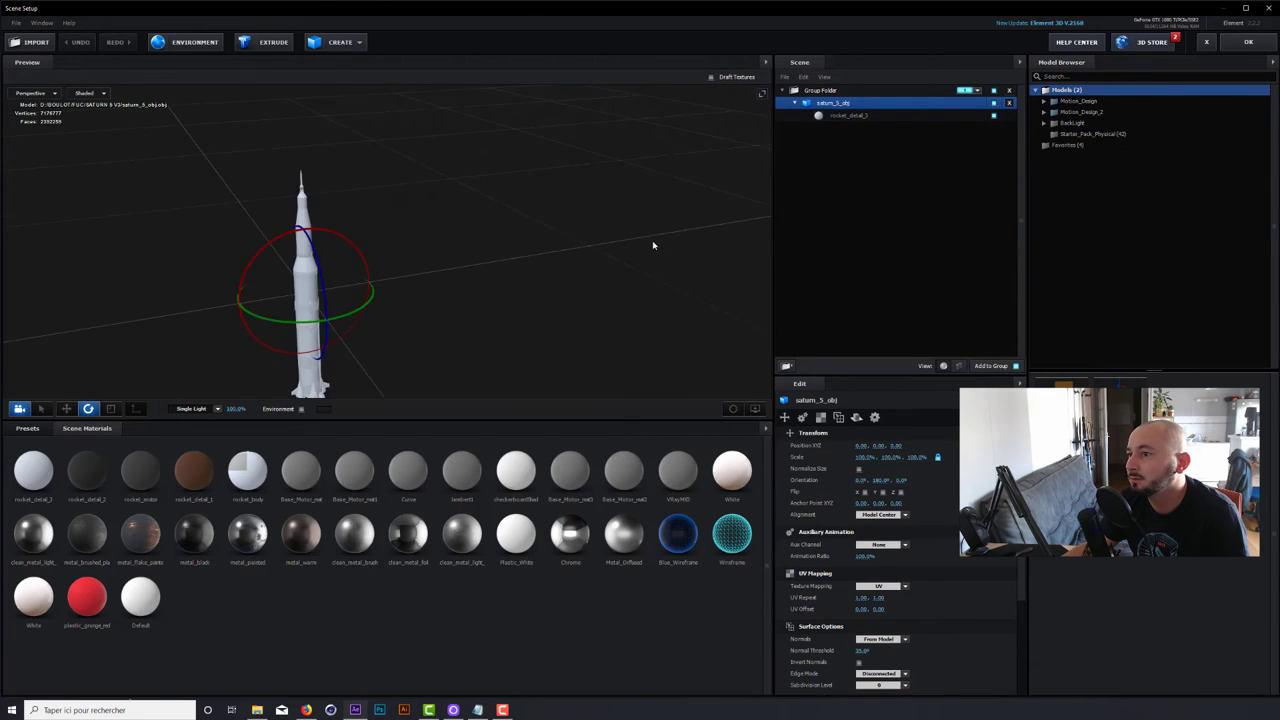
left_click(1248, 44)
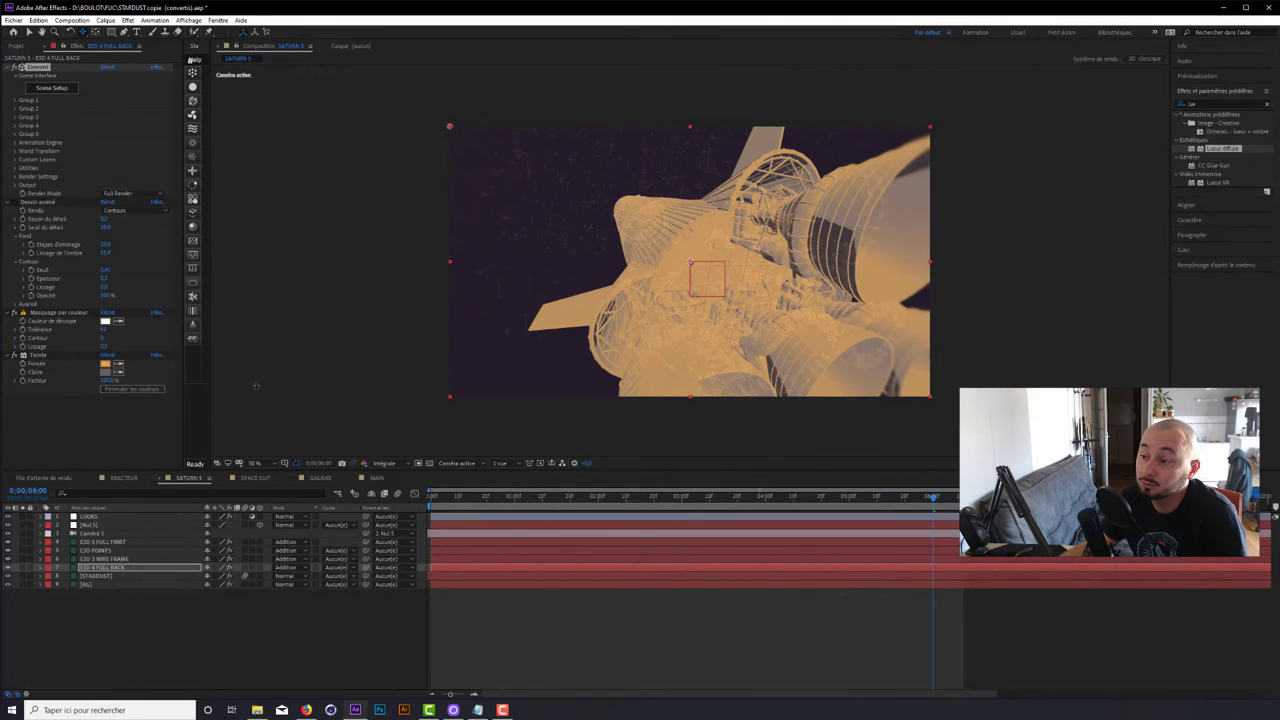
- Bring up the GALAXIE comp with the STARDUST title over the golden spiral galaxy
left_click(318, 478)
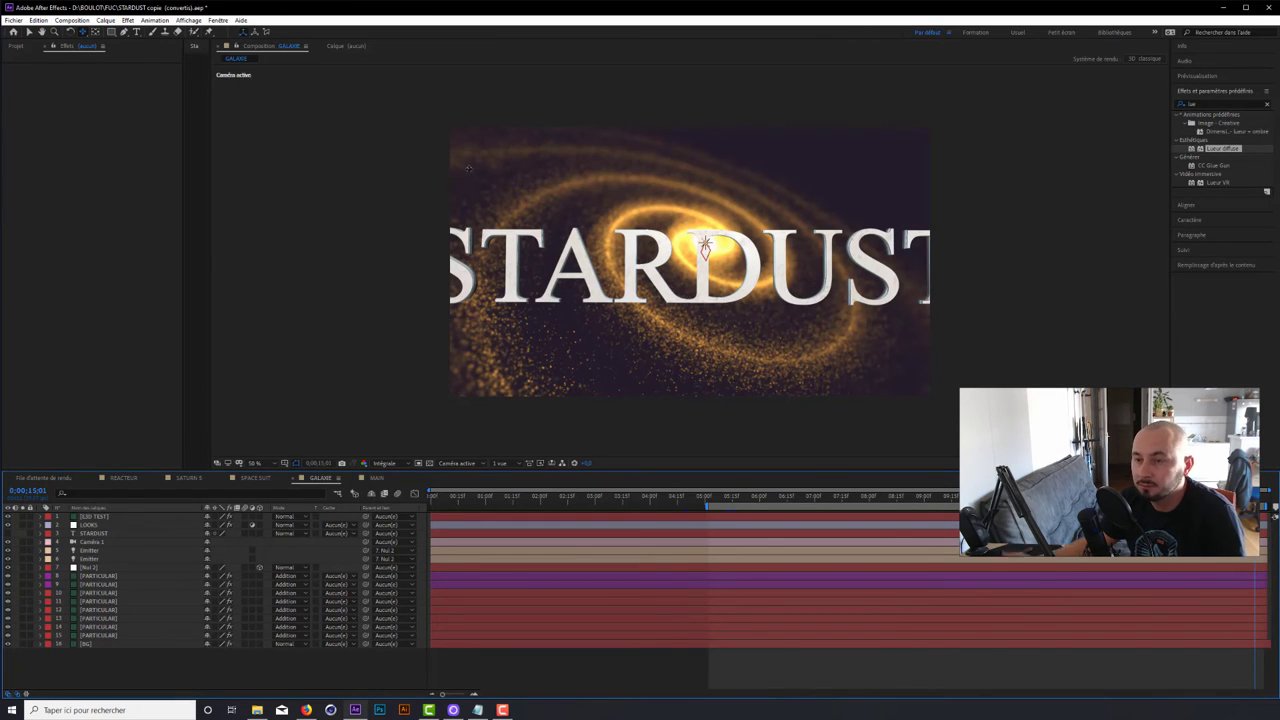
left_click(72, 20)
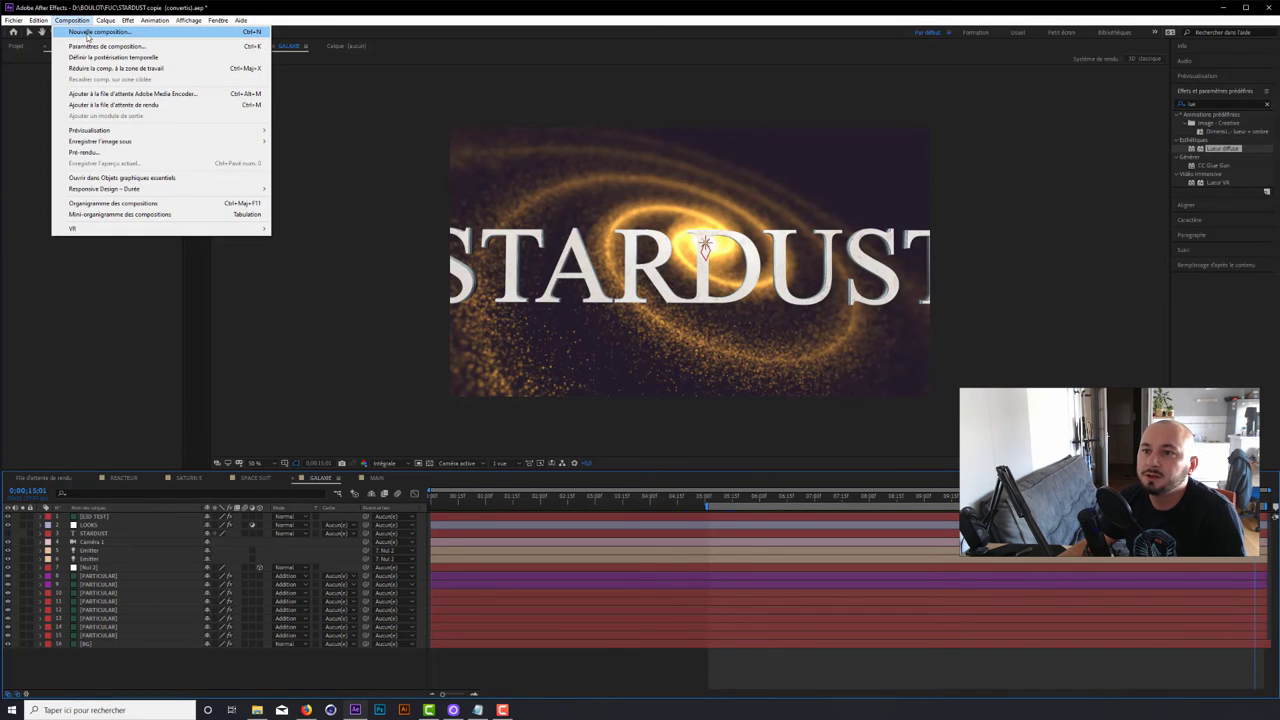
- Create a new default composition and add a solid layer named PARTICULAR
left_click(88, 32)
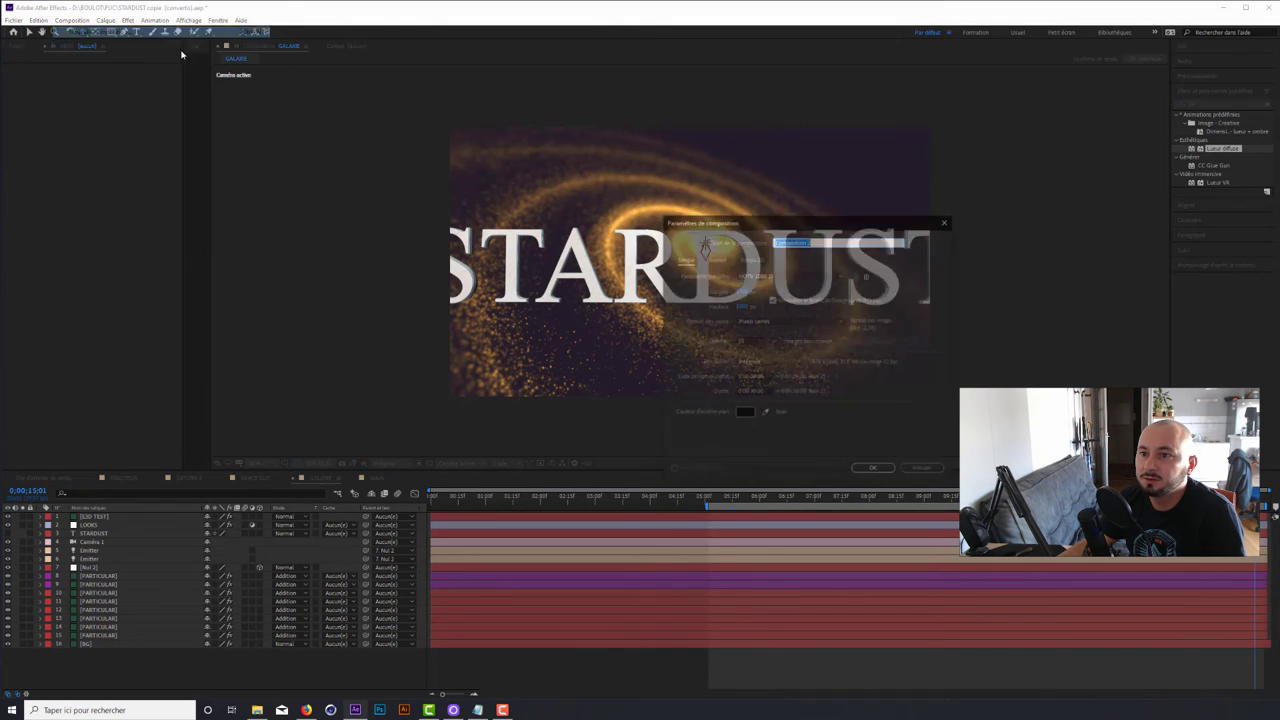
left_click(873, 467)
right_click(164, 559)
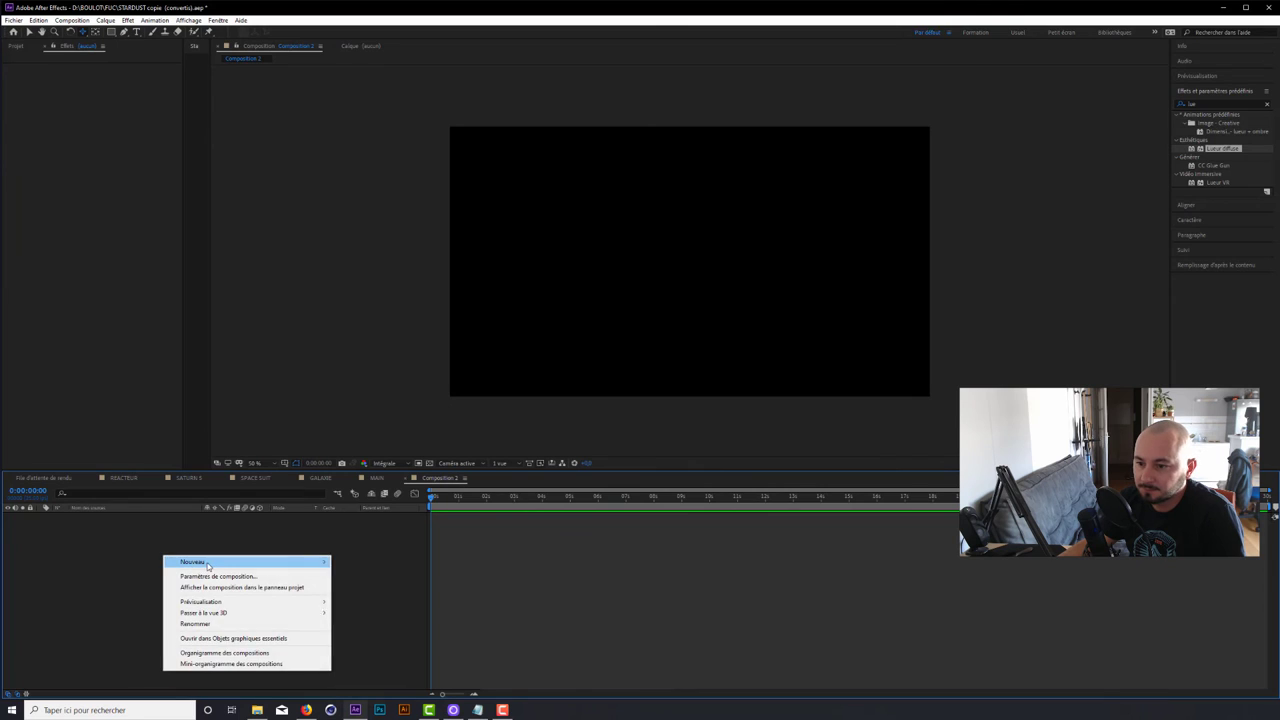
mouse_move(300, 562)
left_click(414, 587)
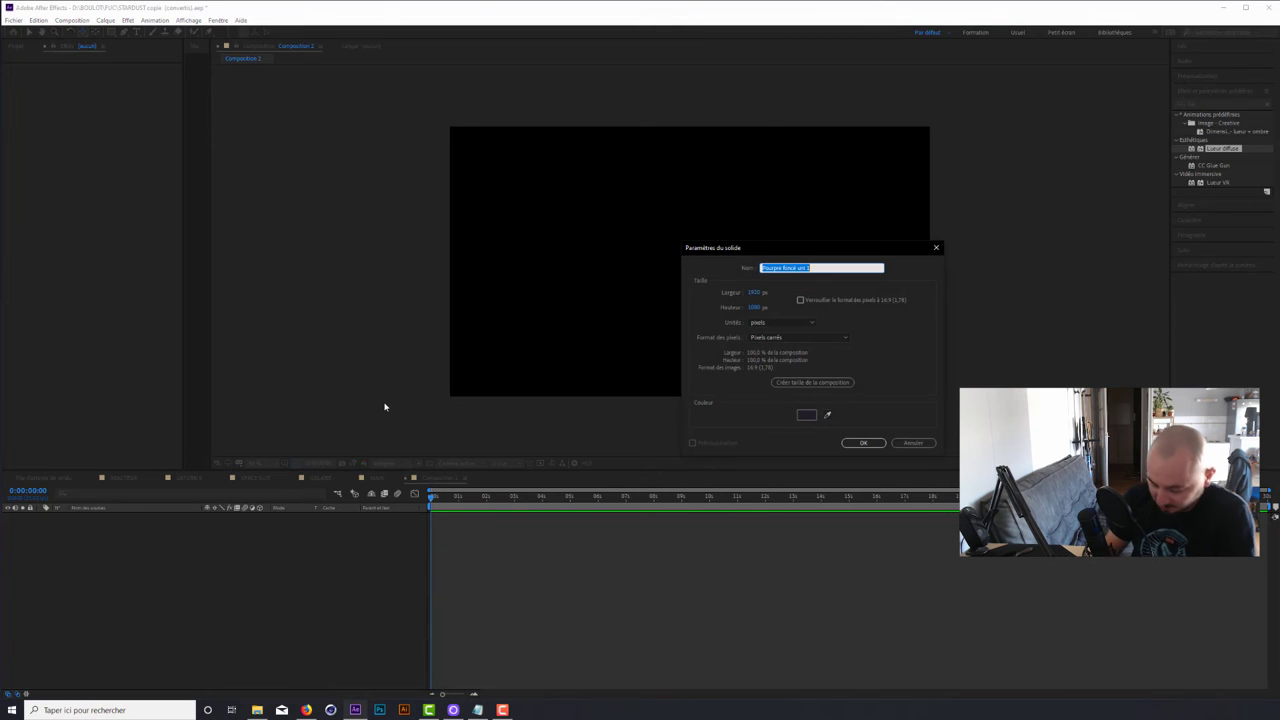
type("PART")
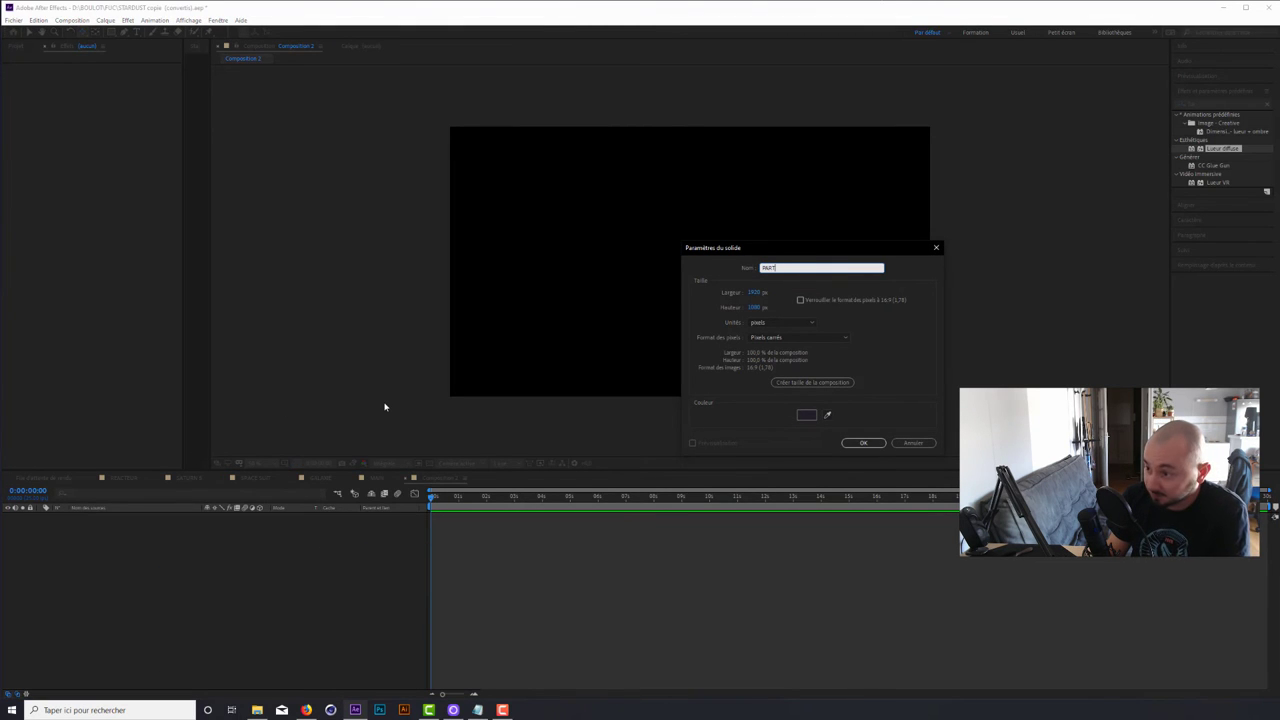
type("UCLAR")
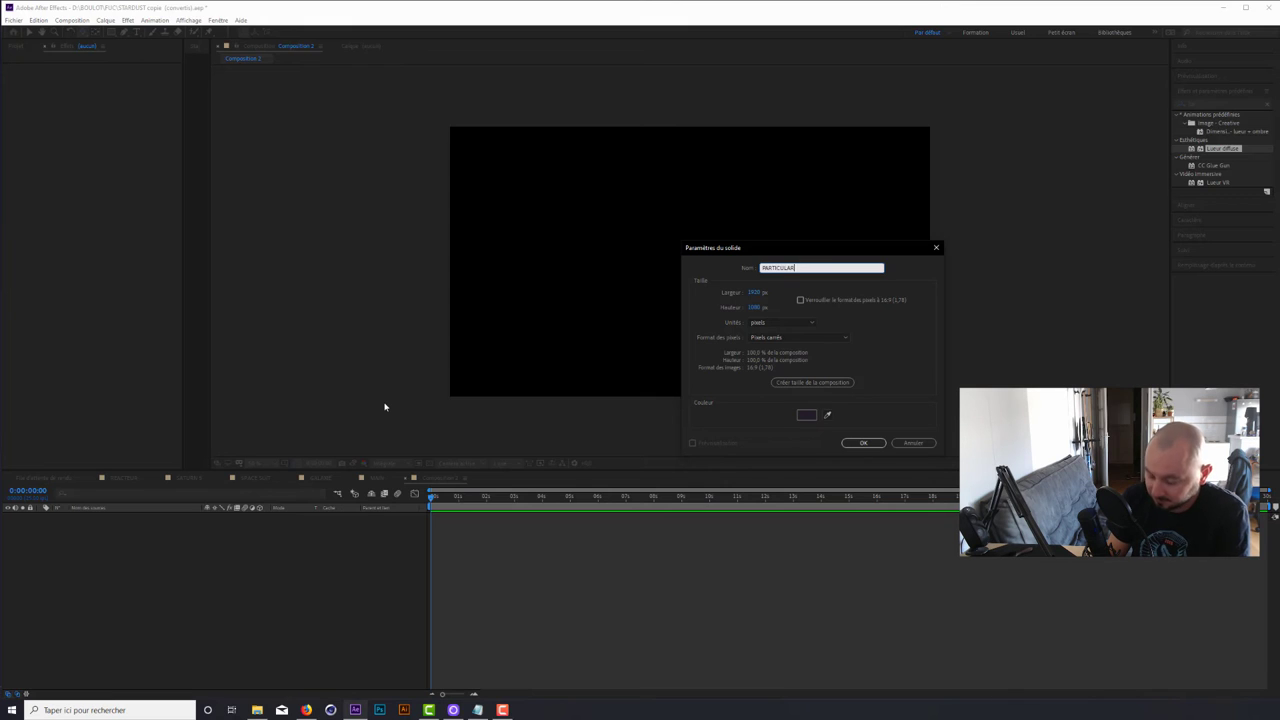
key("Return")
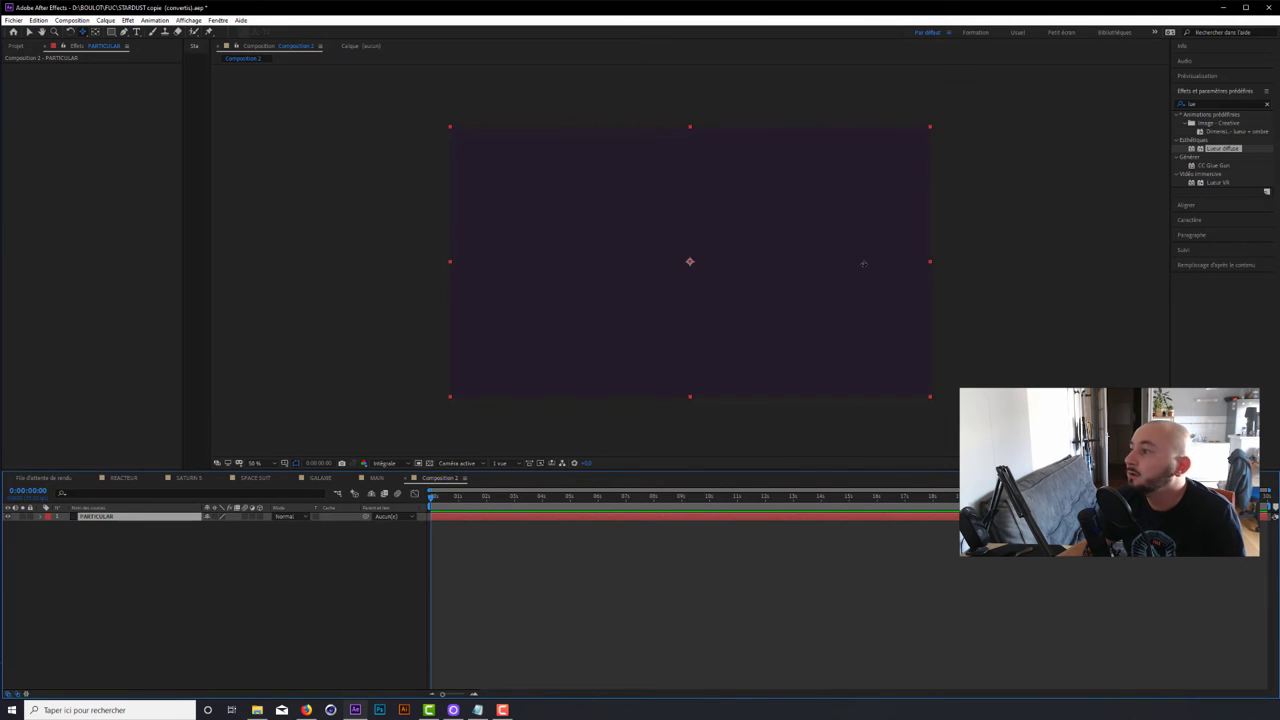
- Add a null object layer to the composition
right_click(278, 565)
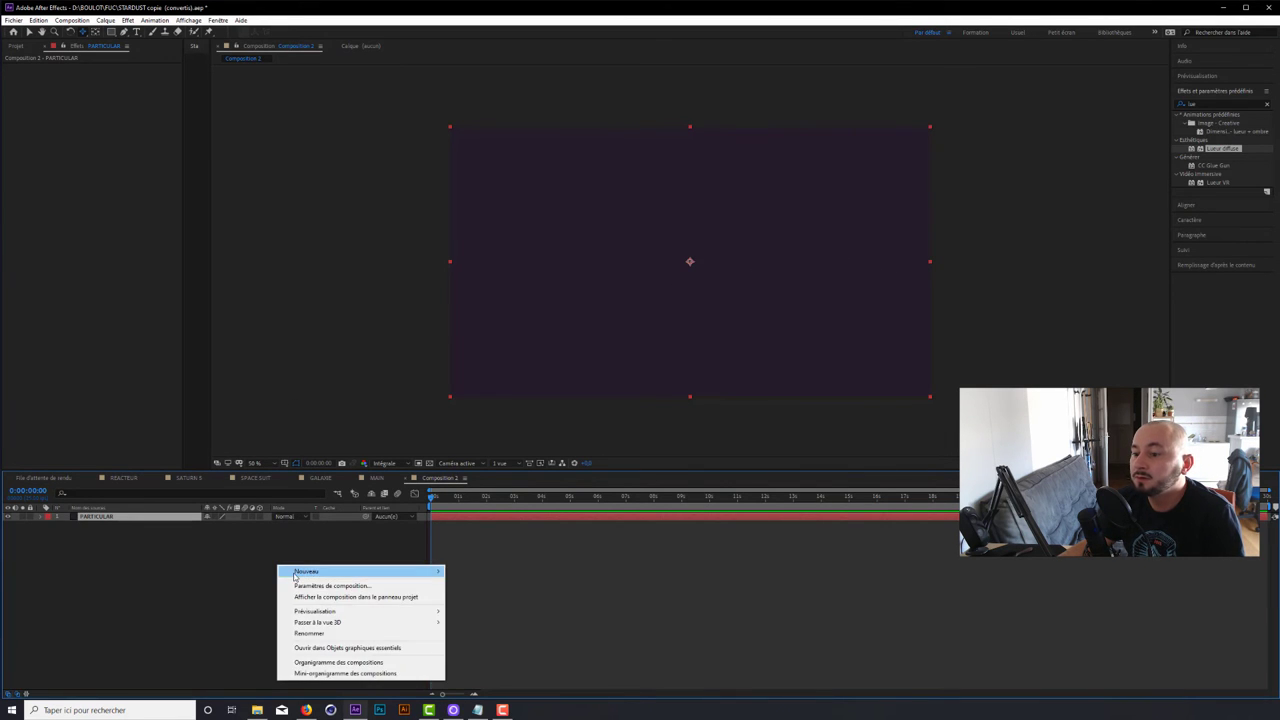
mouse_move(295, 573)
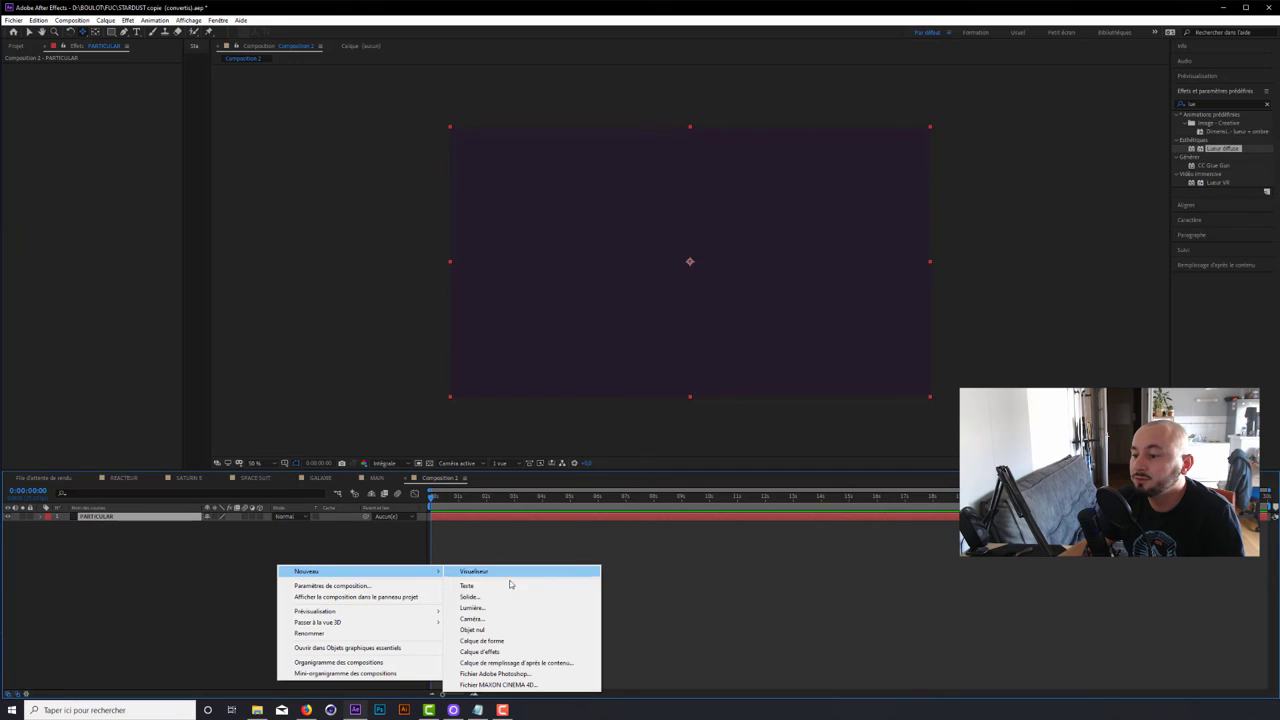
left_click(503, 631)
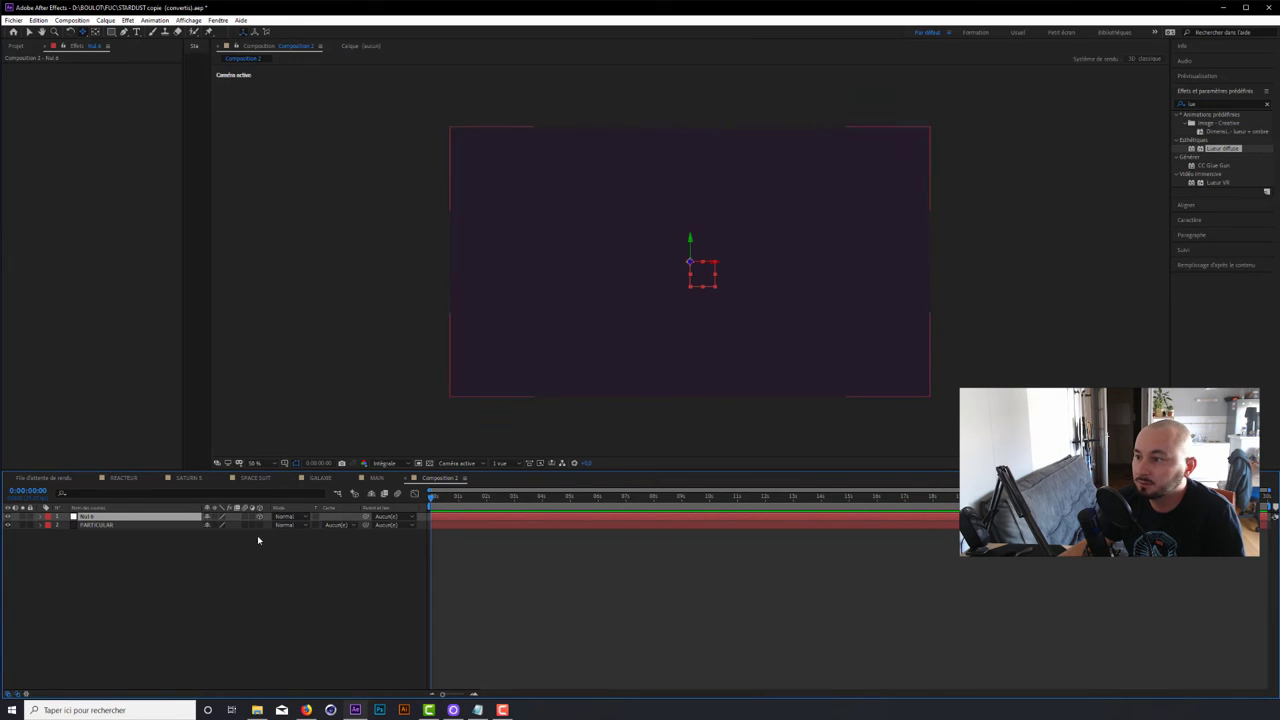
- Add a white point light at 100 % intensity
right_click(200, 557)
mouse_move(250, 562)
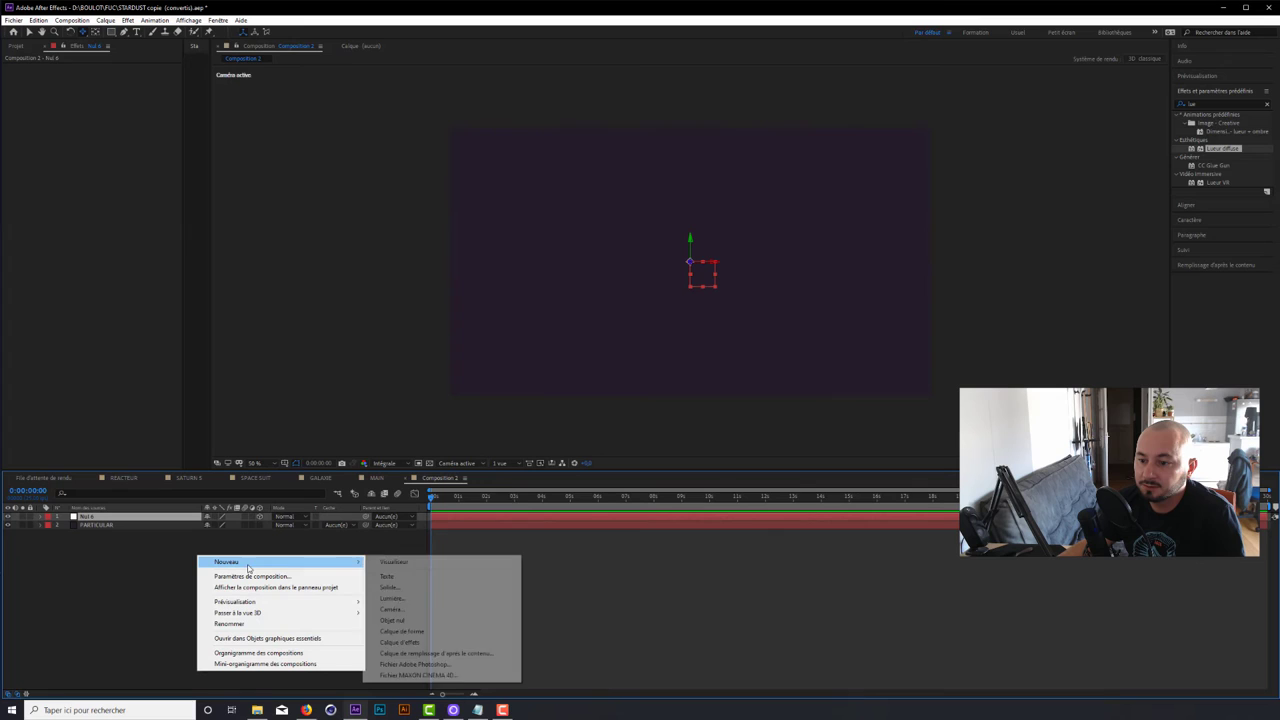
left_click(410, 599)
left_click(859, 292)
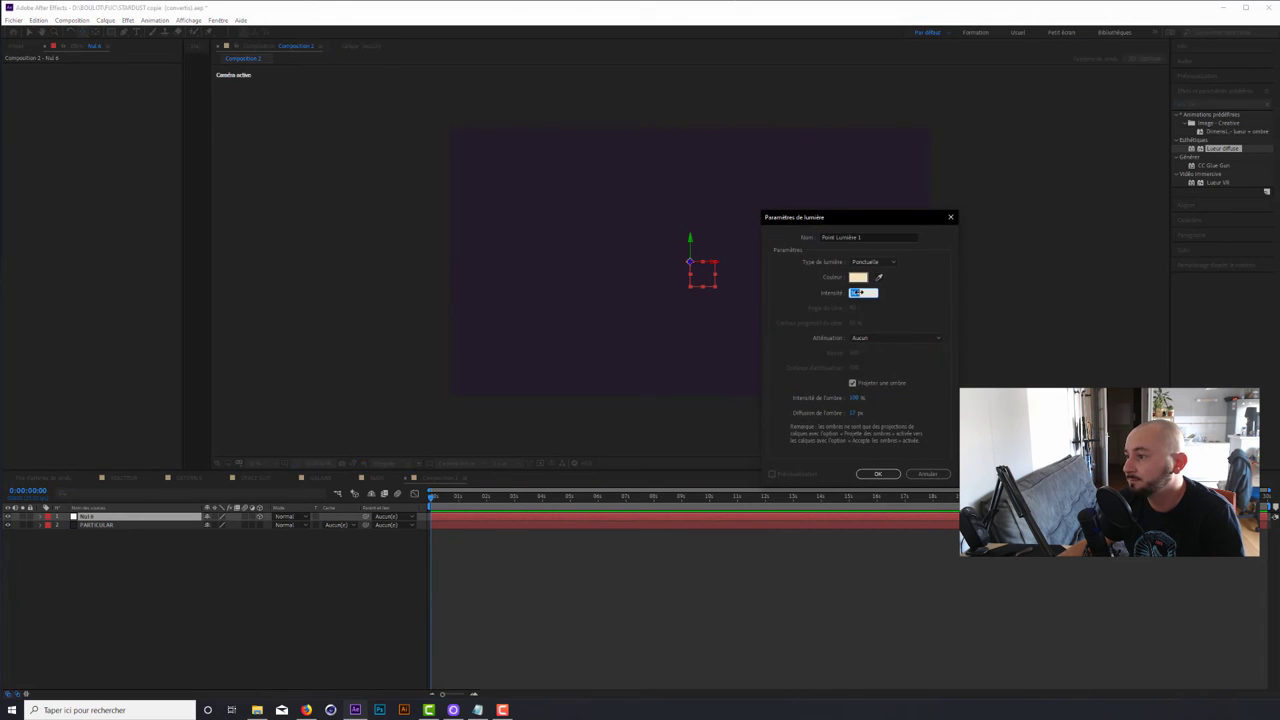
left_click(888, 294)
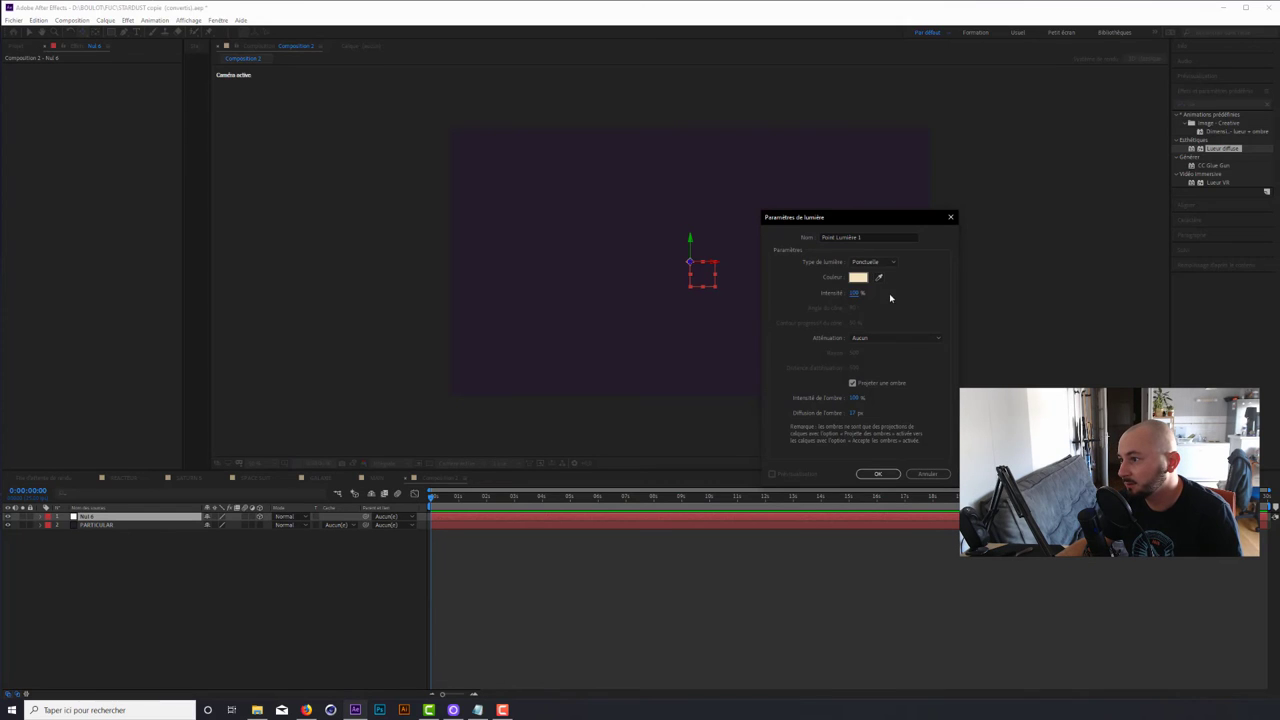
left_click(858, 277)
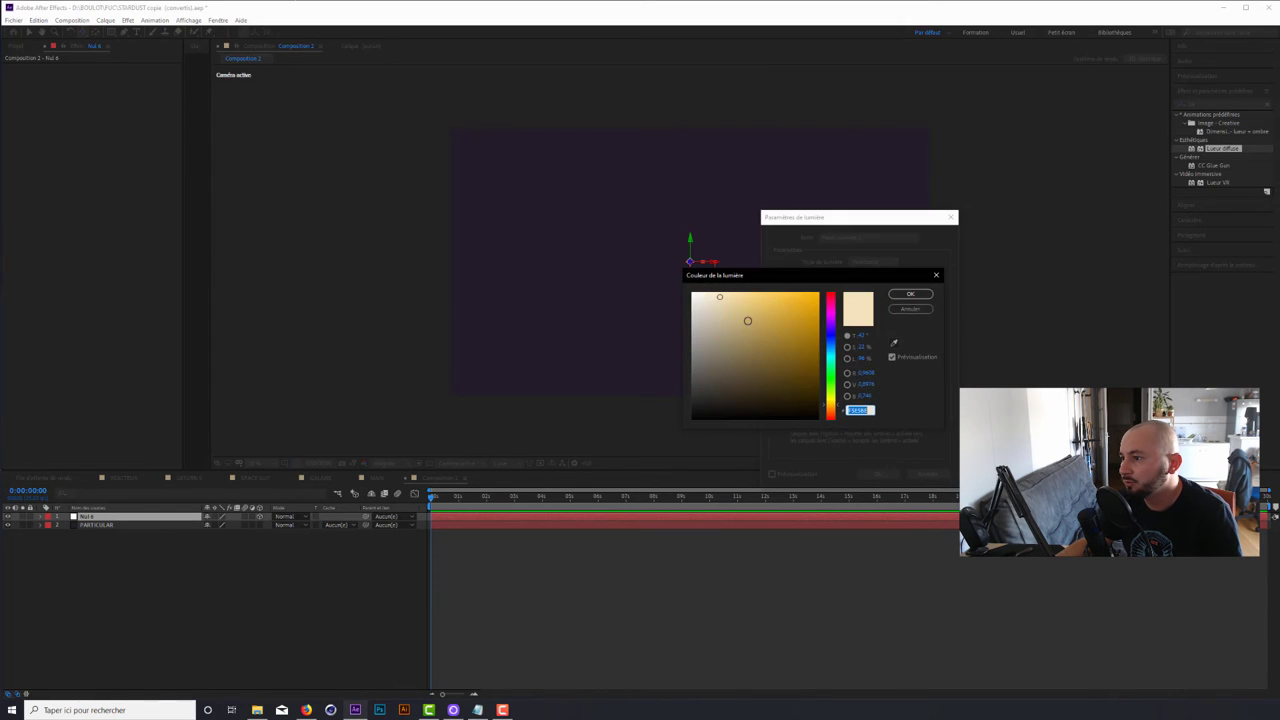
type("FFFFFF")
left_click(911, 295)
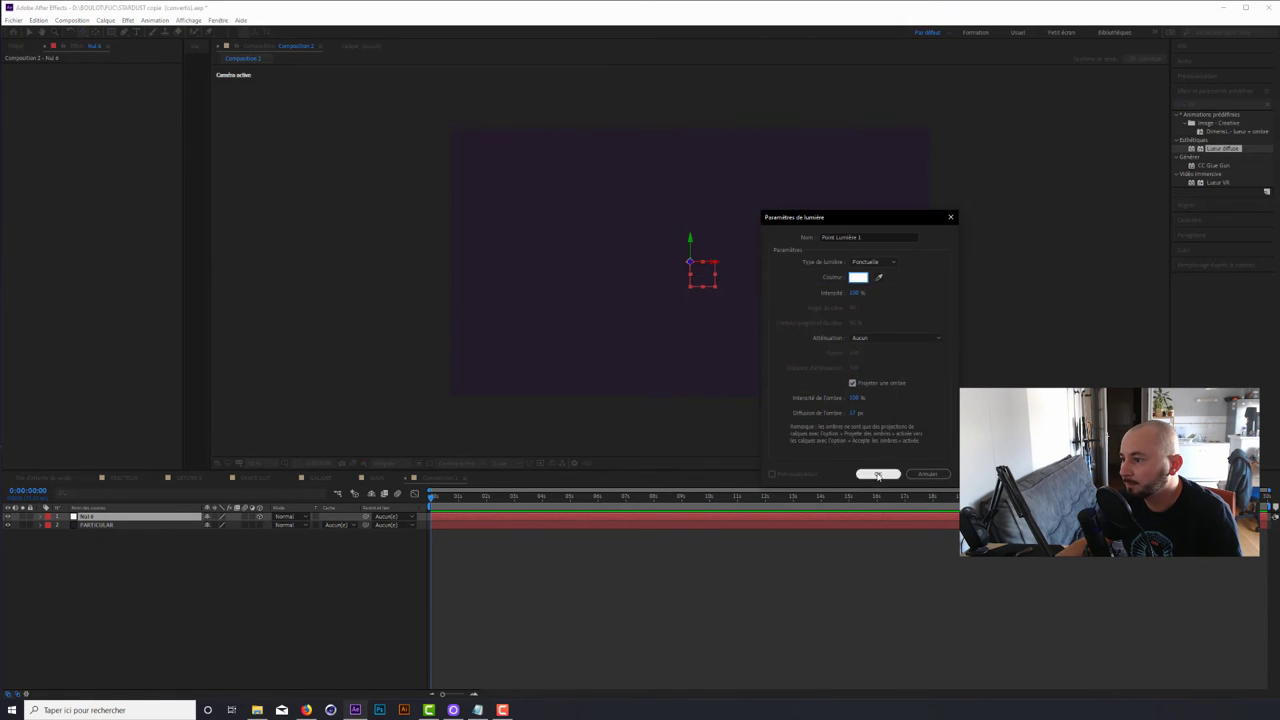
left_click(877, 473)
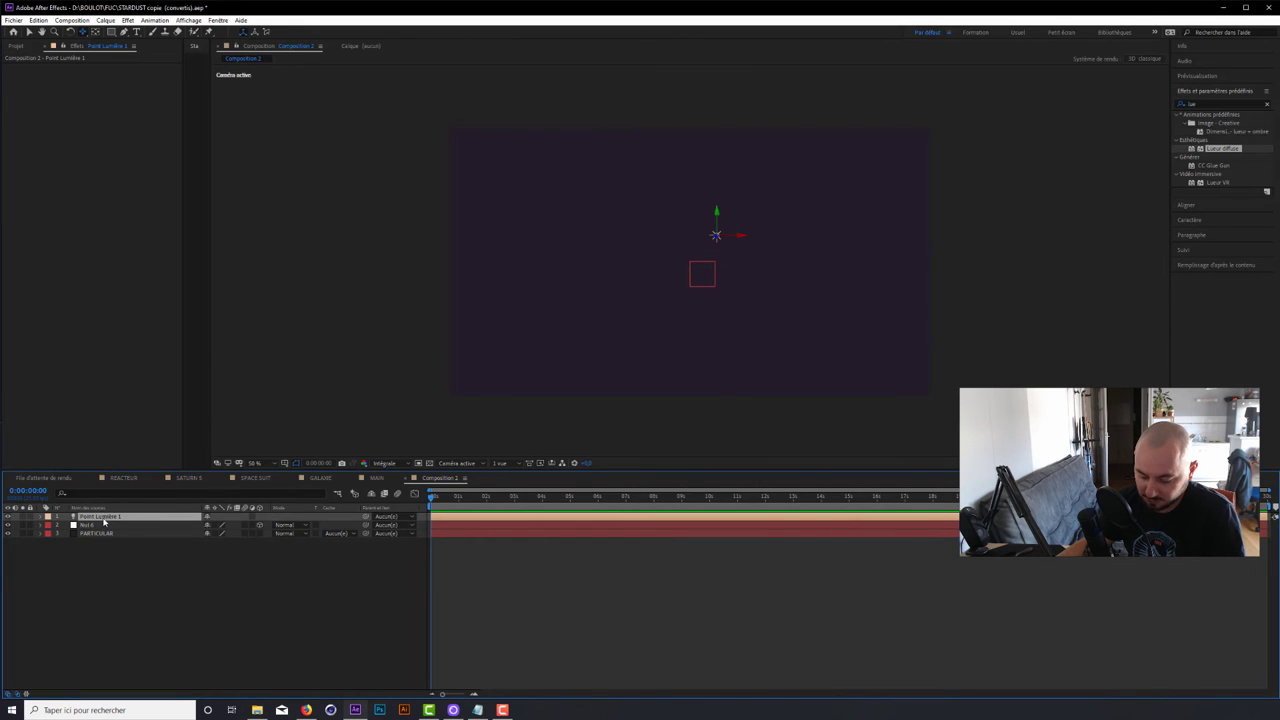
- Duplicate the point light and parent both lights to the null
key("ctrl+d")
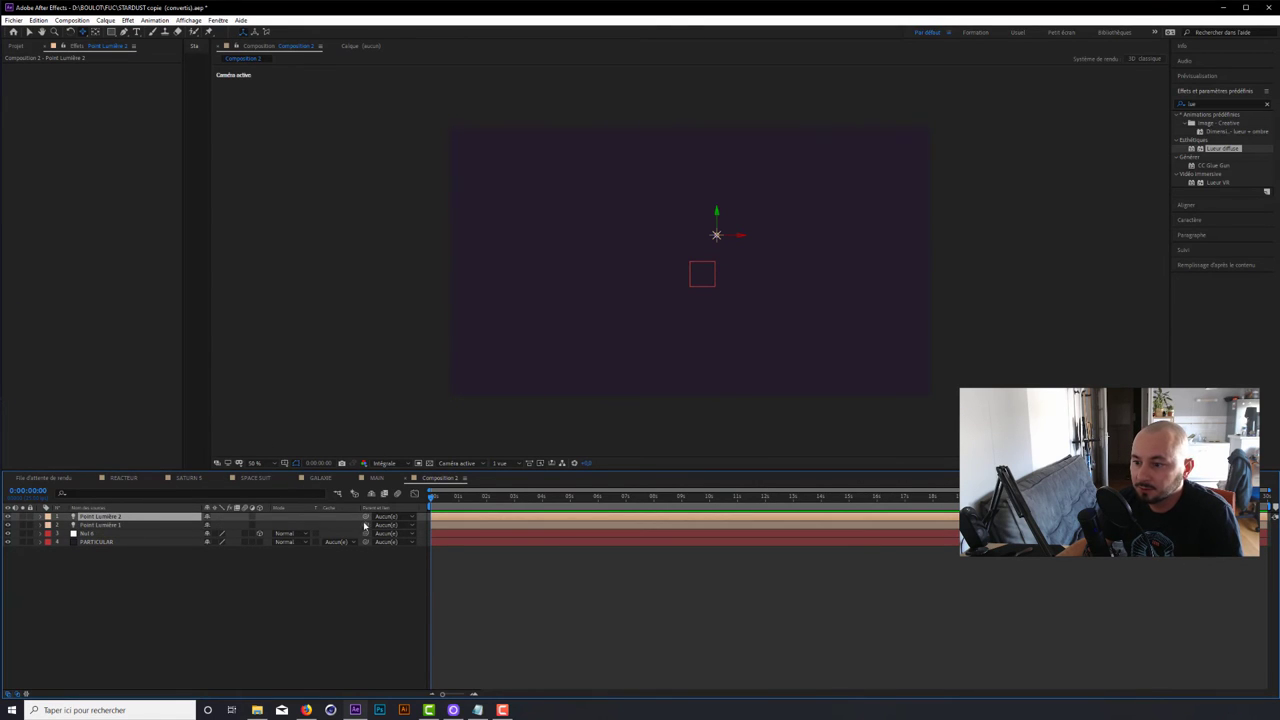
left_click(100, 525, "shift")
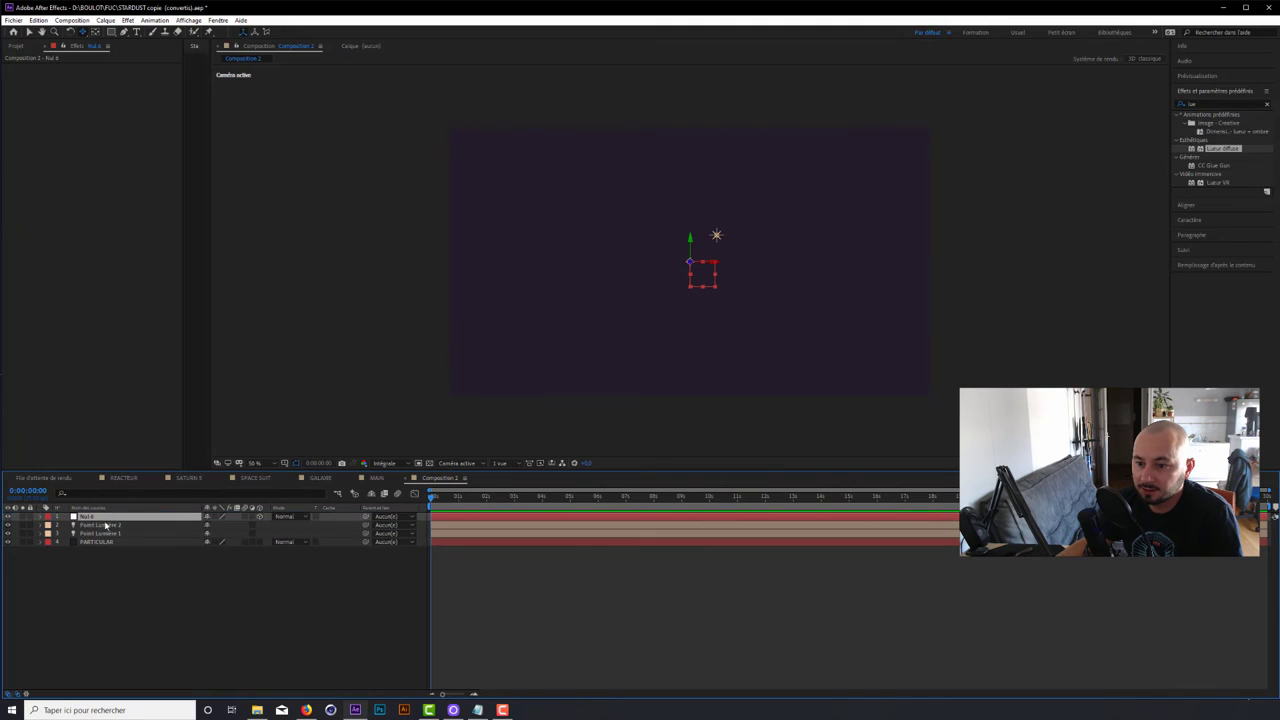
left_click_drag(100, 524, 95, 540)
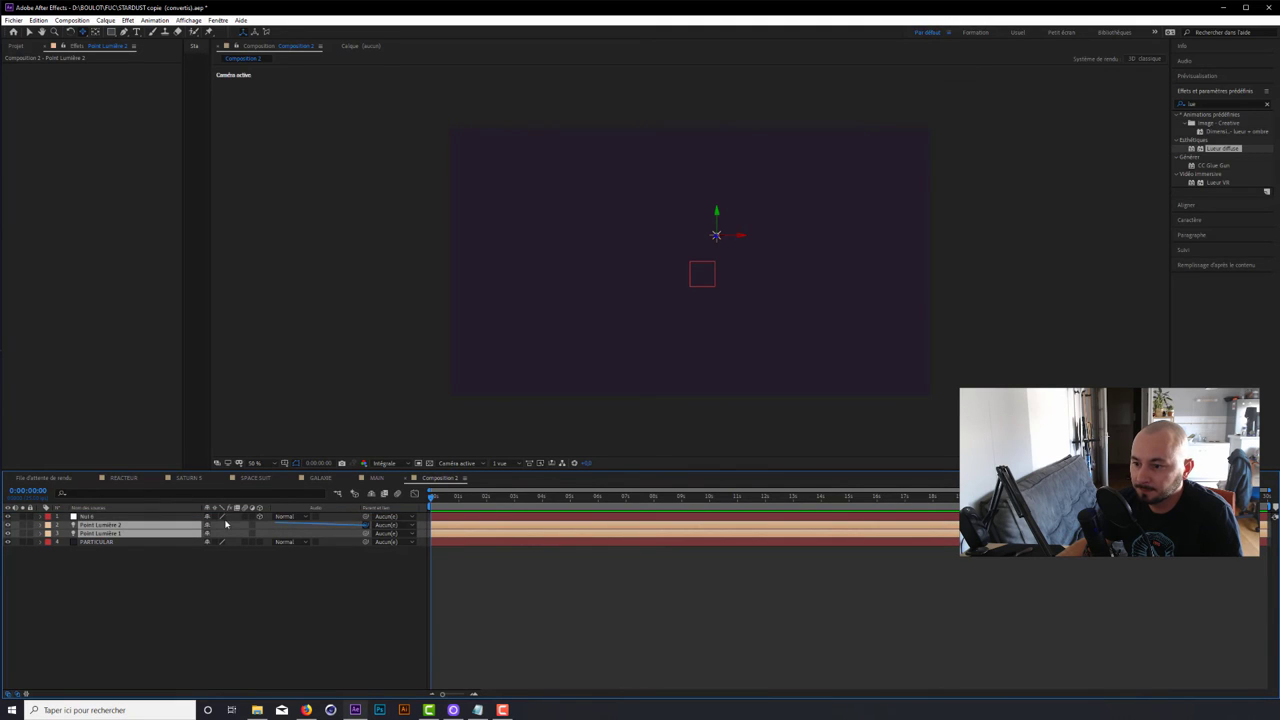
left_click(157, 563)
left_click(148, 525)
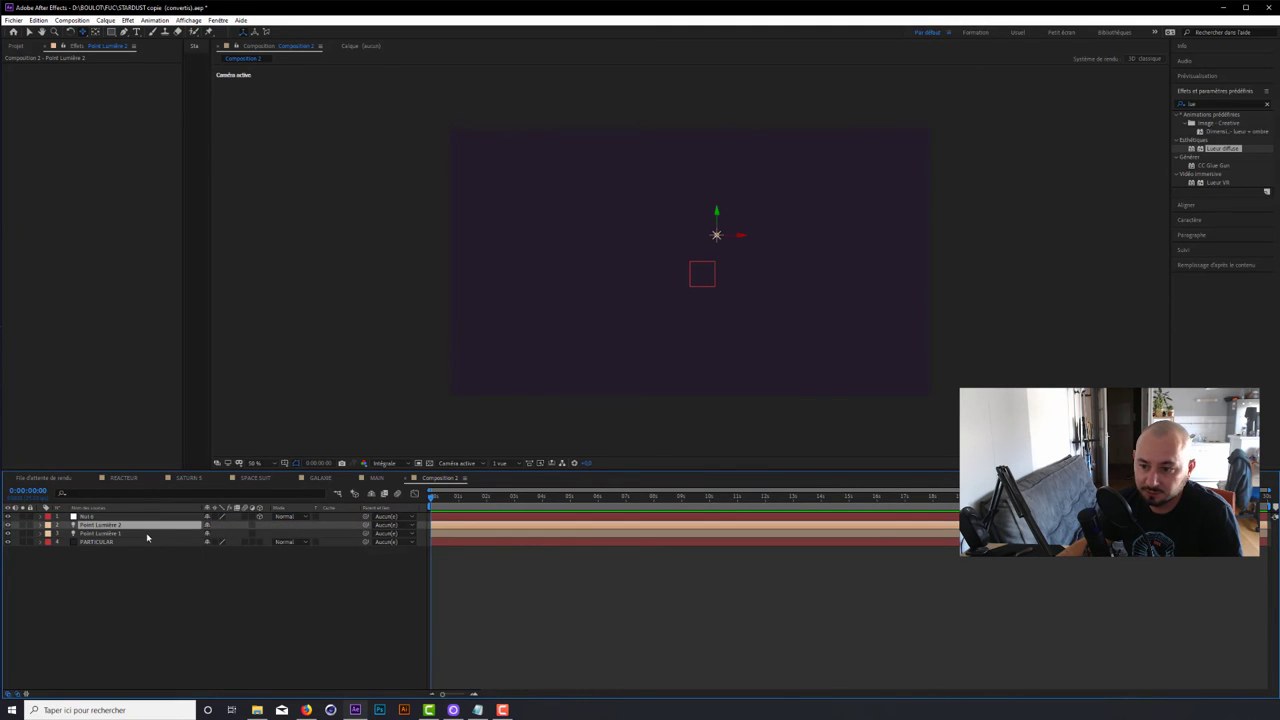
left_click(147, 535, "shift")
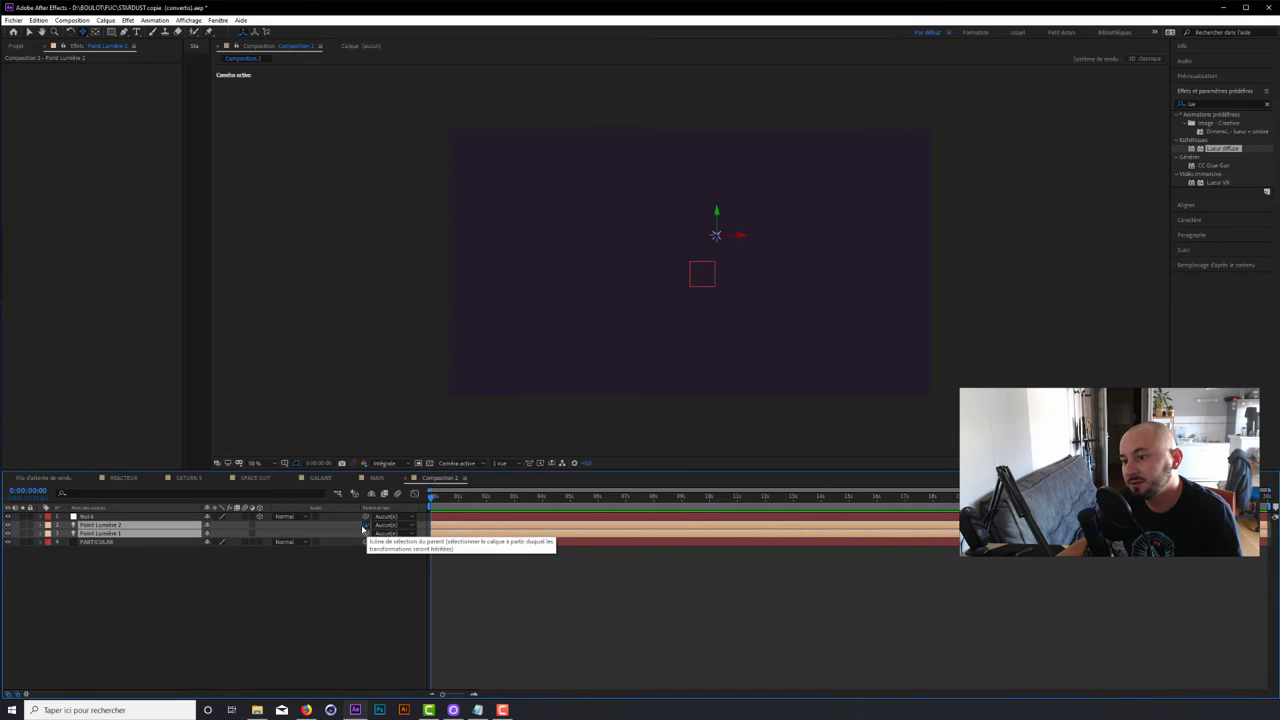
left_click_drag(366, 526, 123, 517)
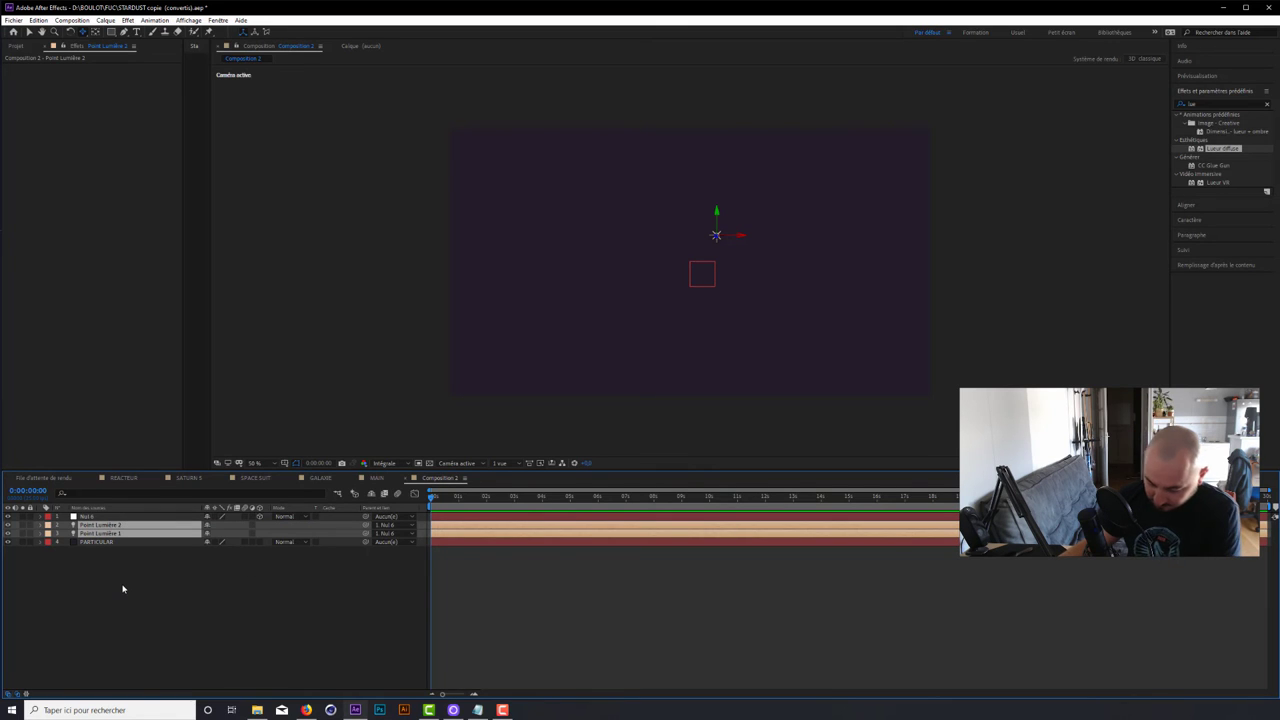
- Set both point lights' Position to 0,0
key("p")
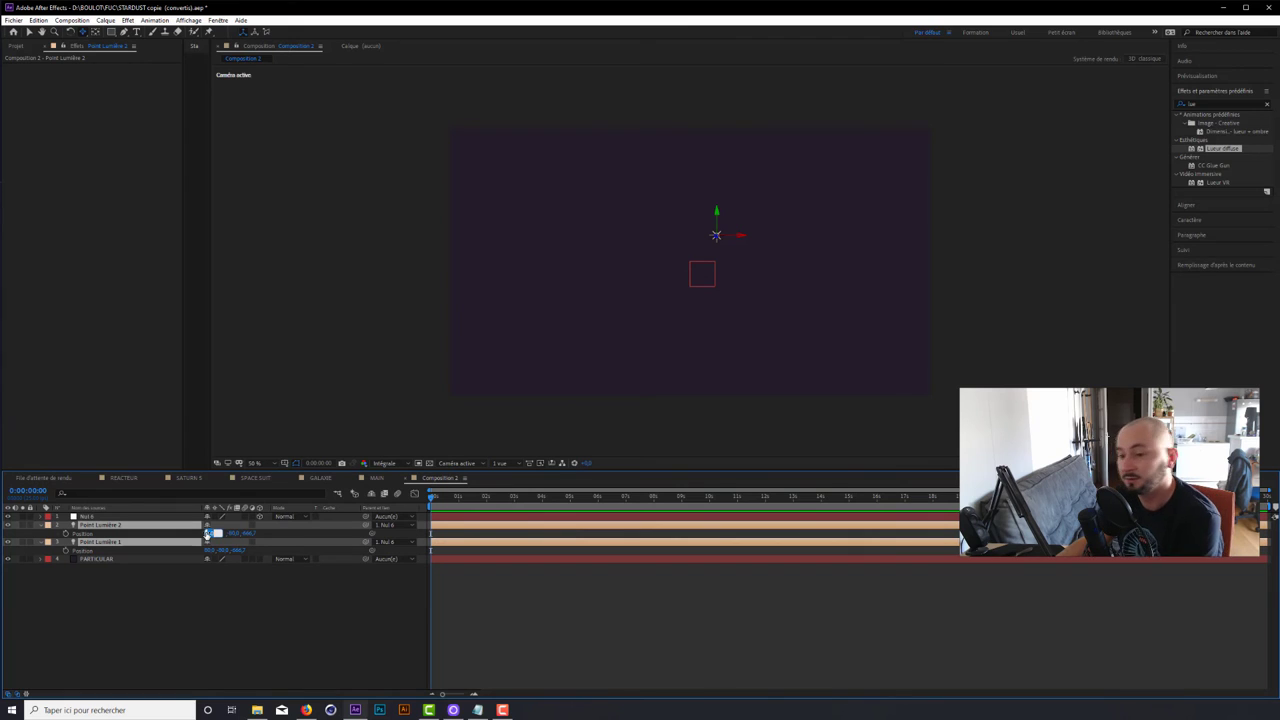
left_click(211, 601)
type("0")
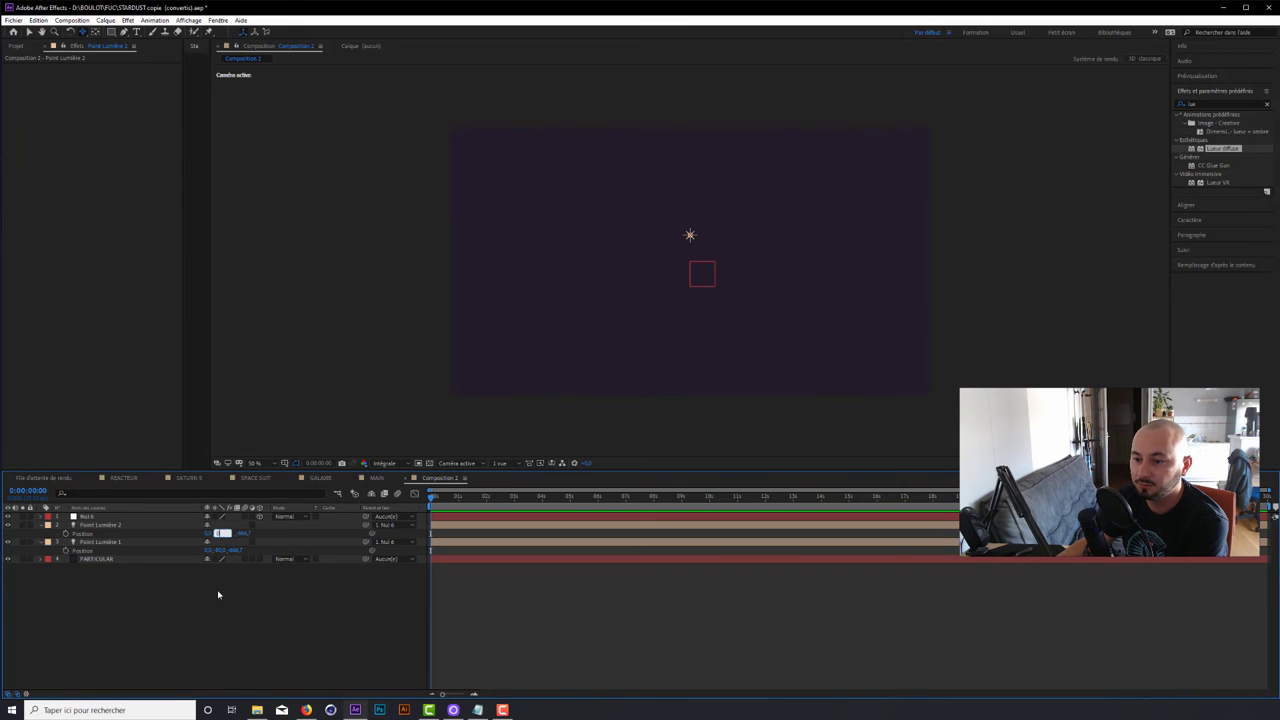
key("Tab")
type("0")
key("Return")
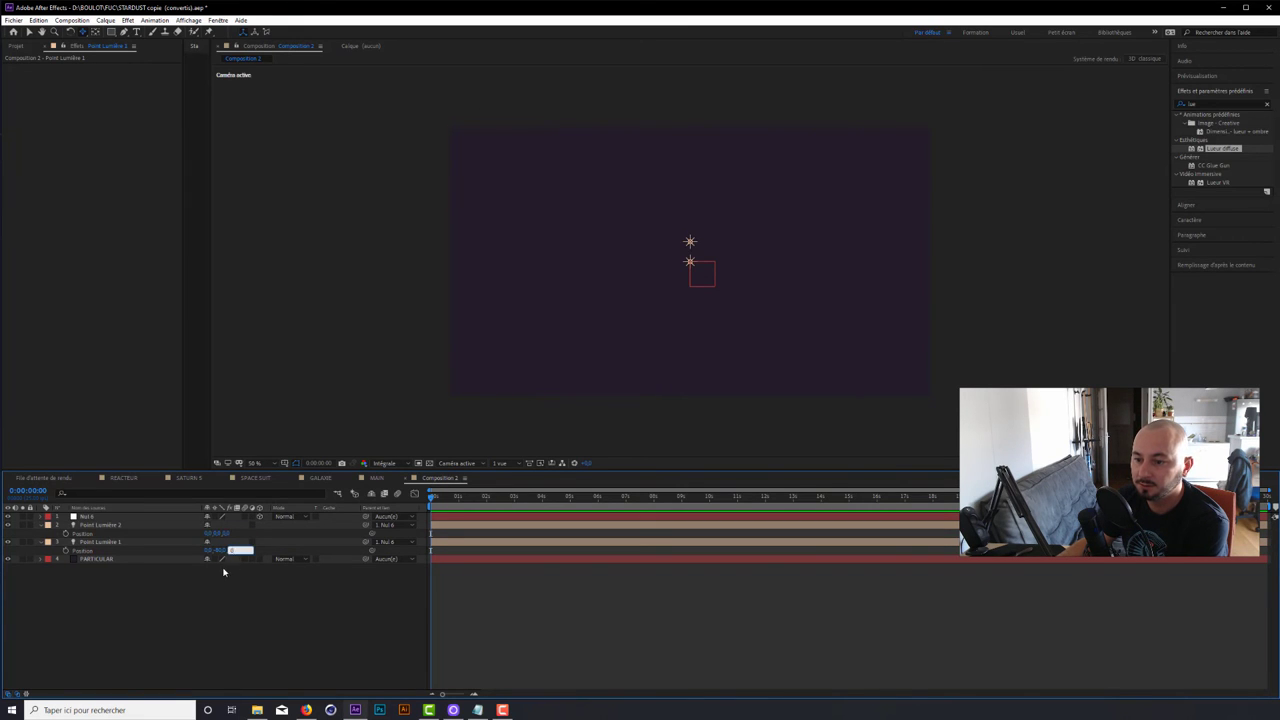
left_click(253, 594)
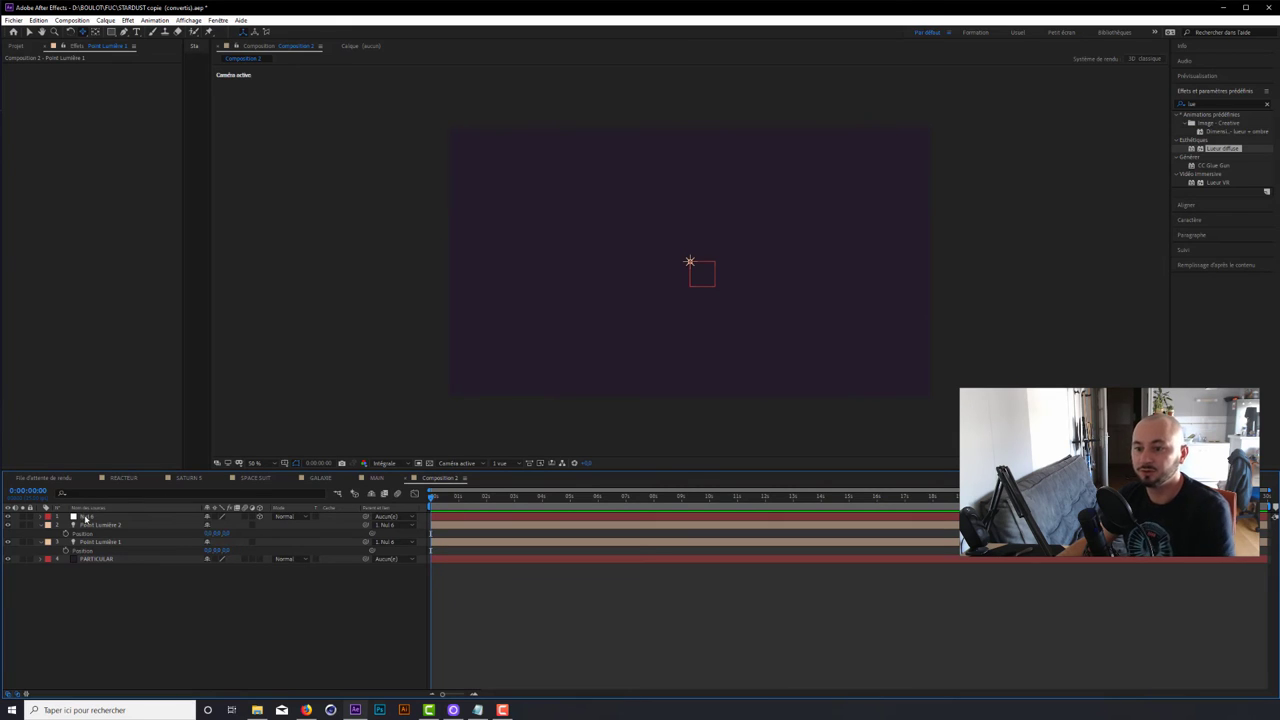
- Set a Y Rotation keyframe on the null at 0 seconds
left_click(86, 516)
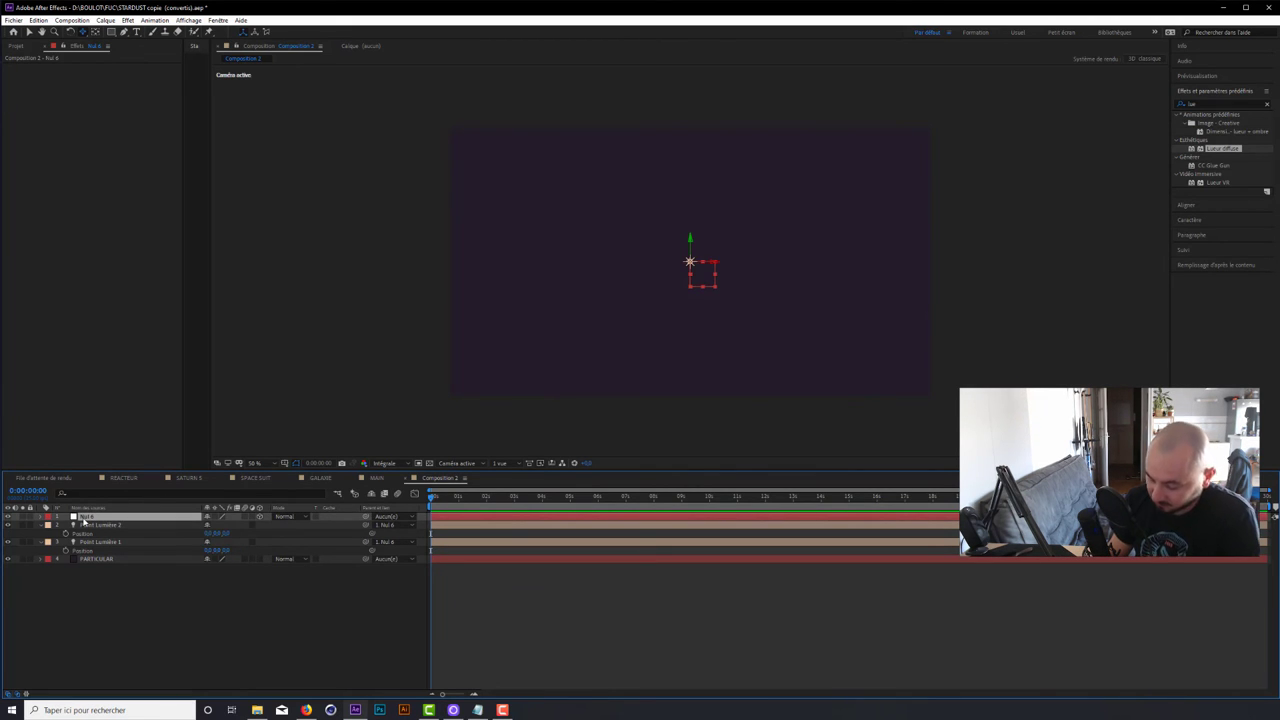
key("r")
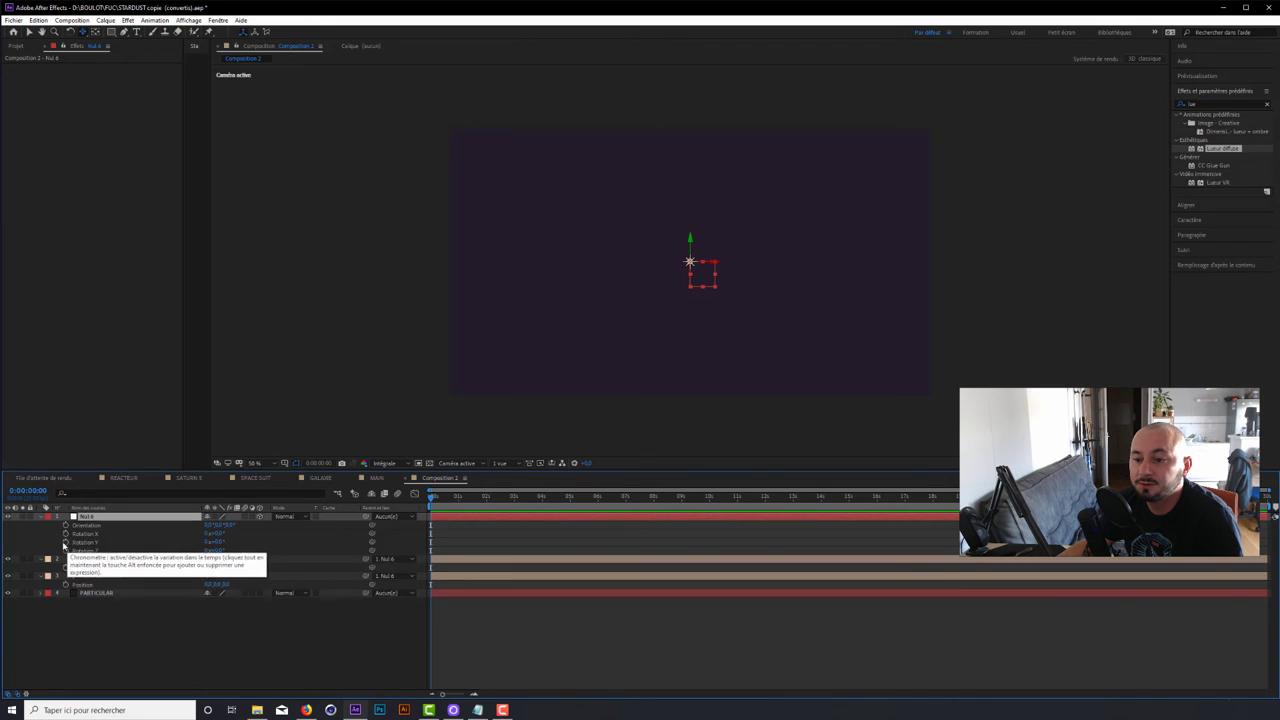
left_click(66, 542)
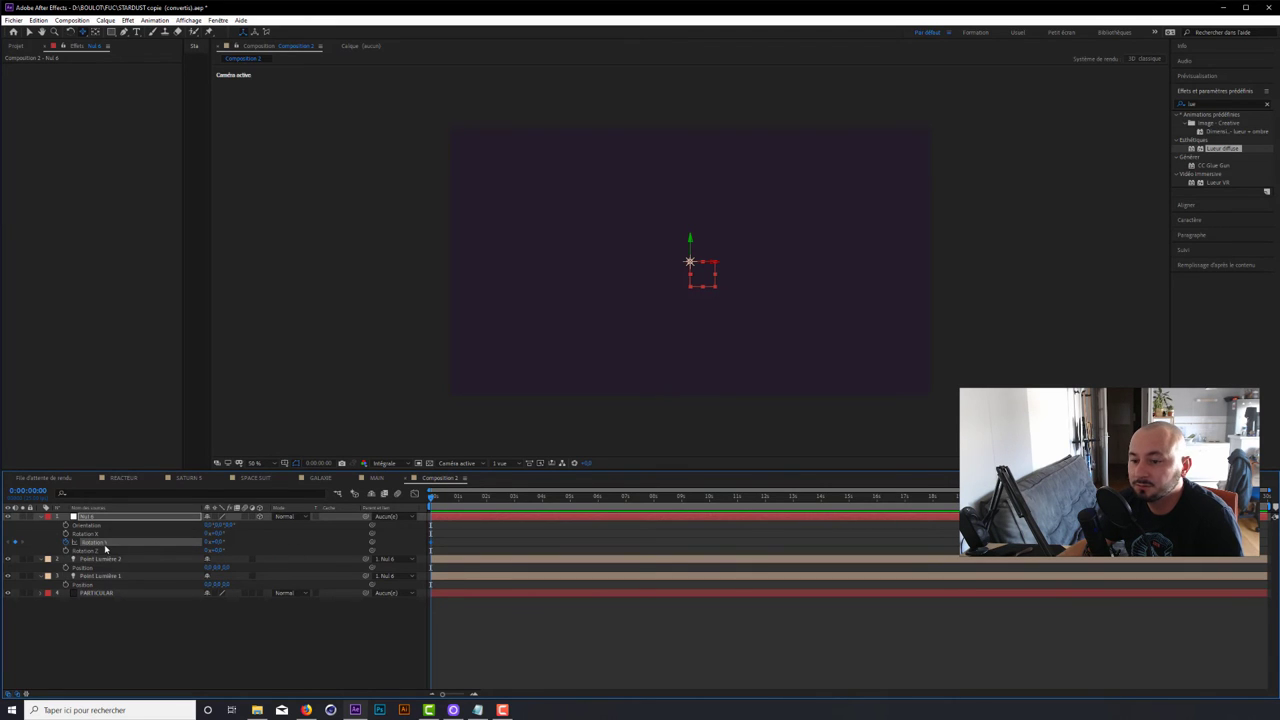
- Keyframe the null's Y Rotation to 1x+0° at 10 seconds and scrub back to check
left_click(708, 500)
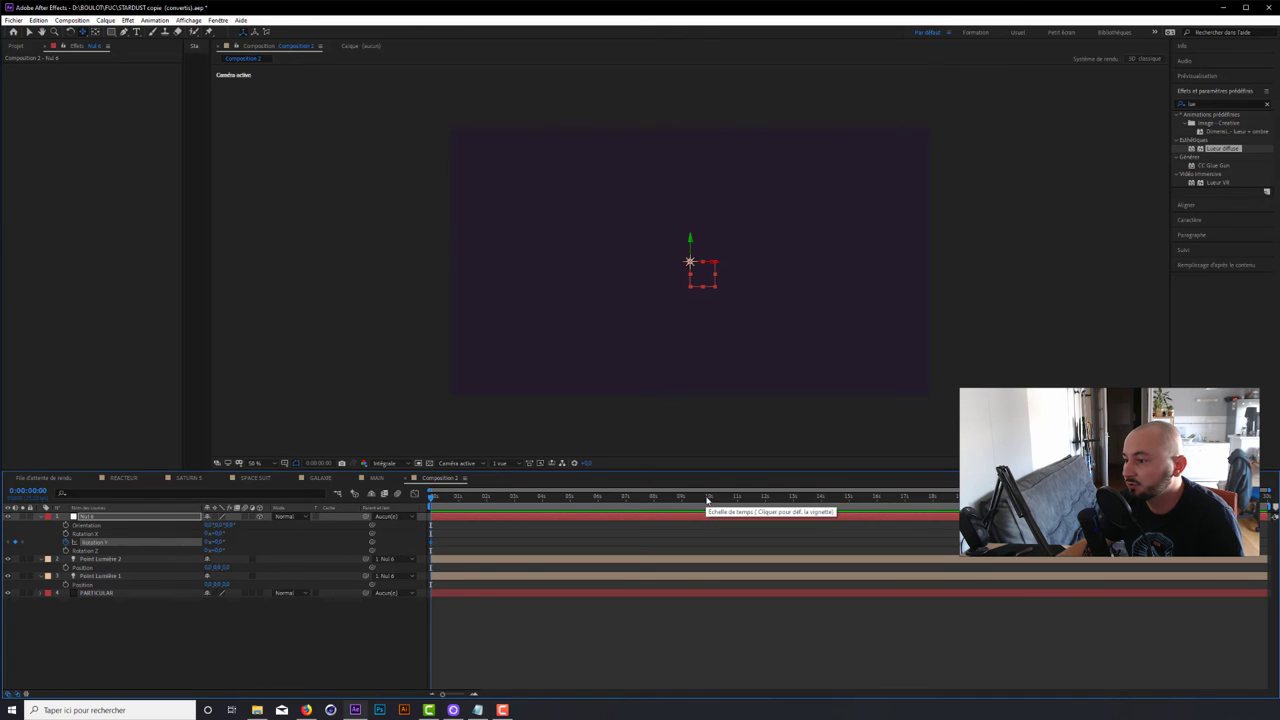
left_click(208, 542)
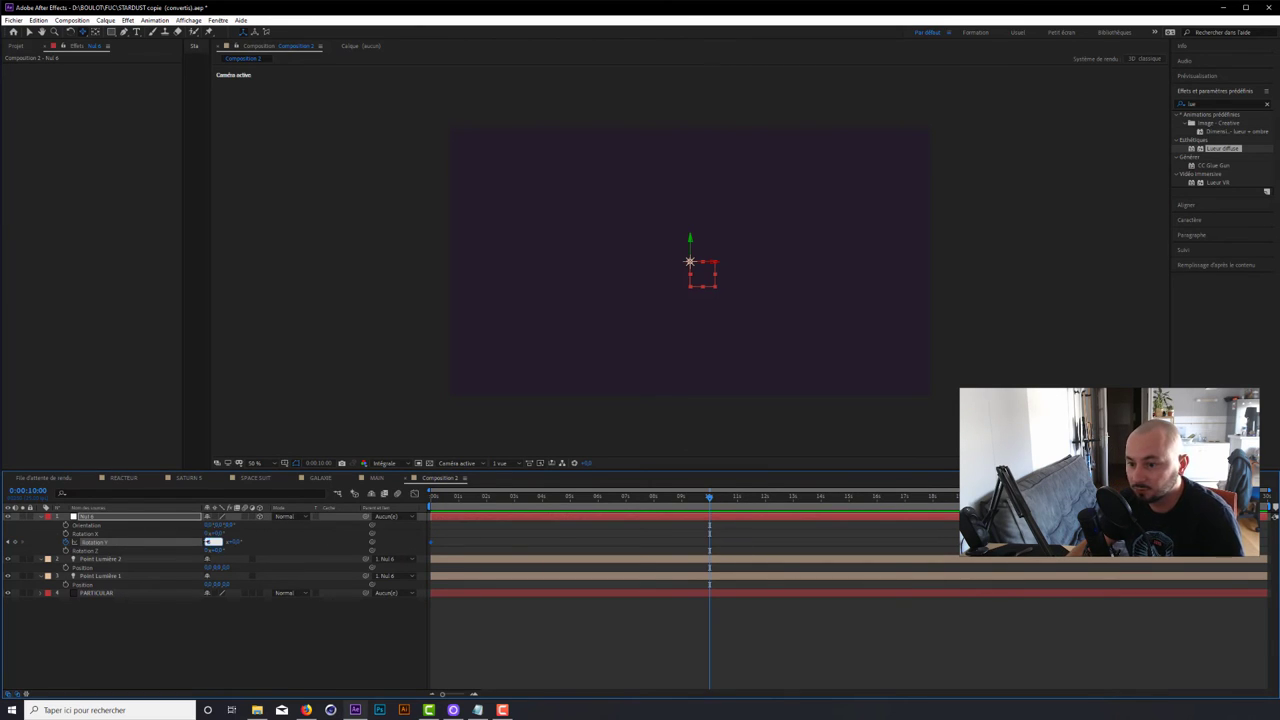
type("1")
key("Return")
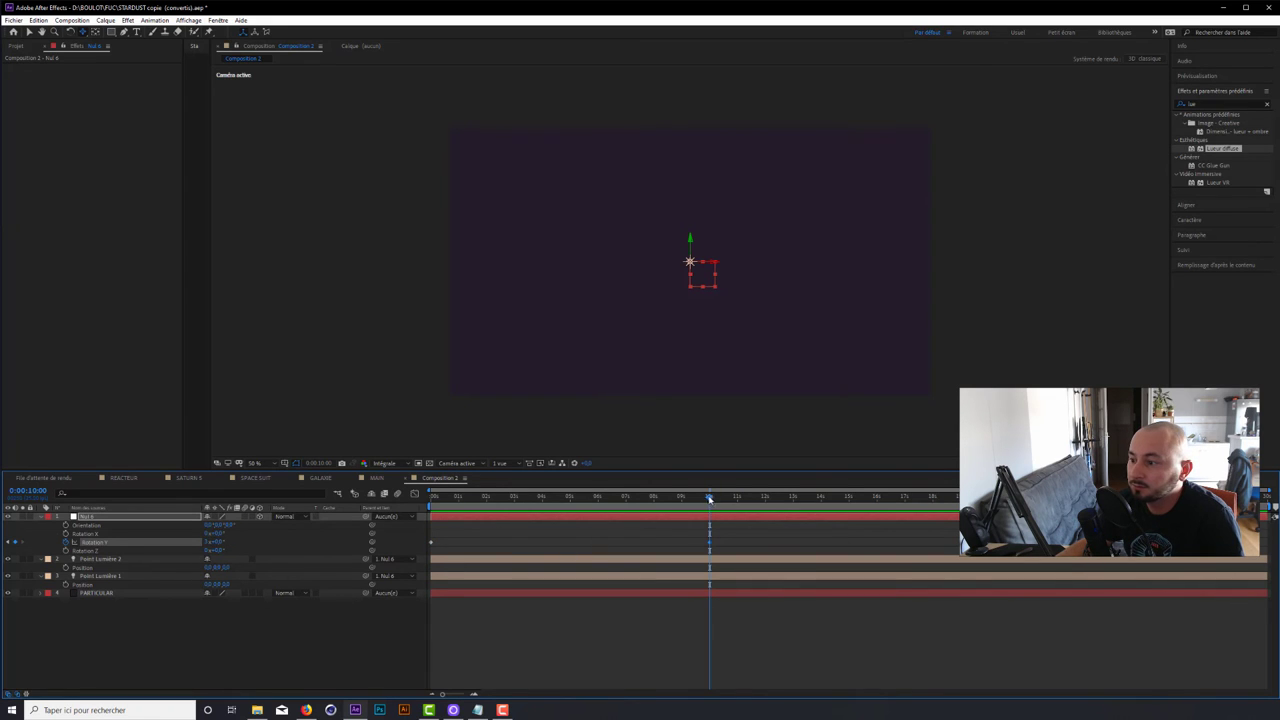
mouse_move(710, 498)
left_mouse_down()
mouse_move(439, 525)
mouse_move(710, 525)
left_mouse_up()
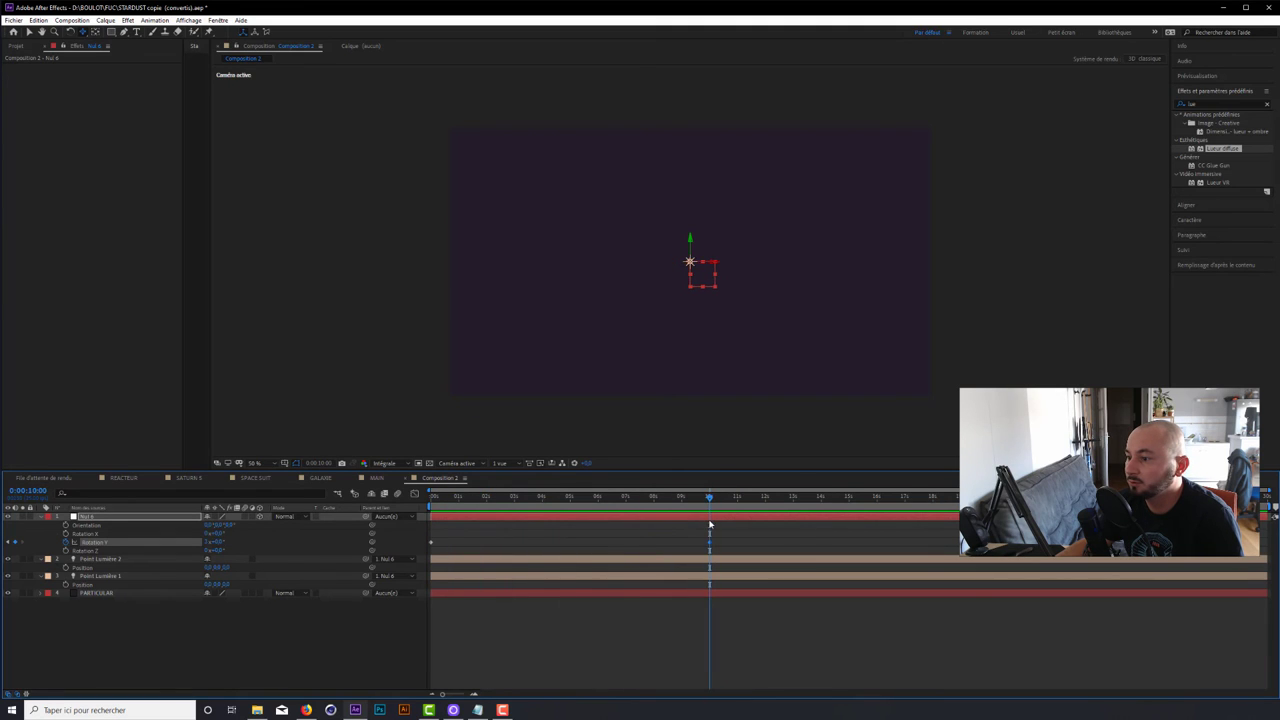
left_click(96, 560)
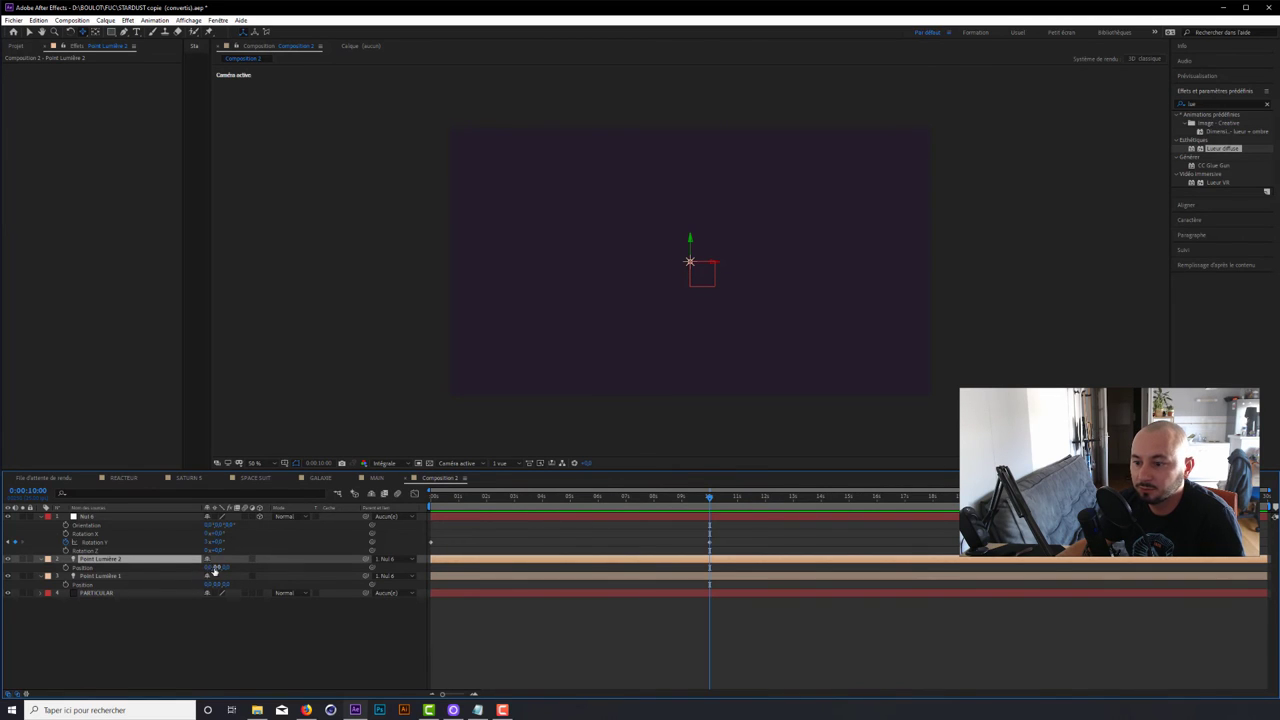
- Set Point Lumière 2's X position to 1000 and Point Lumière 1's to -1000
left_click_drag(208, 567, 260, 567)
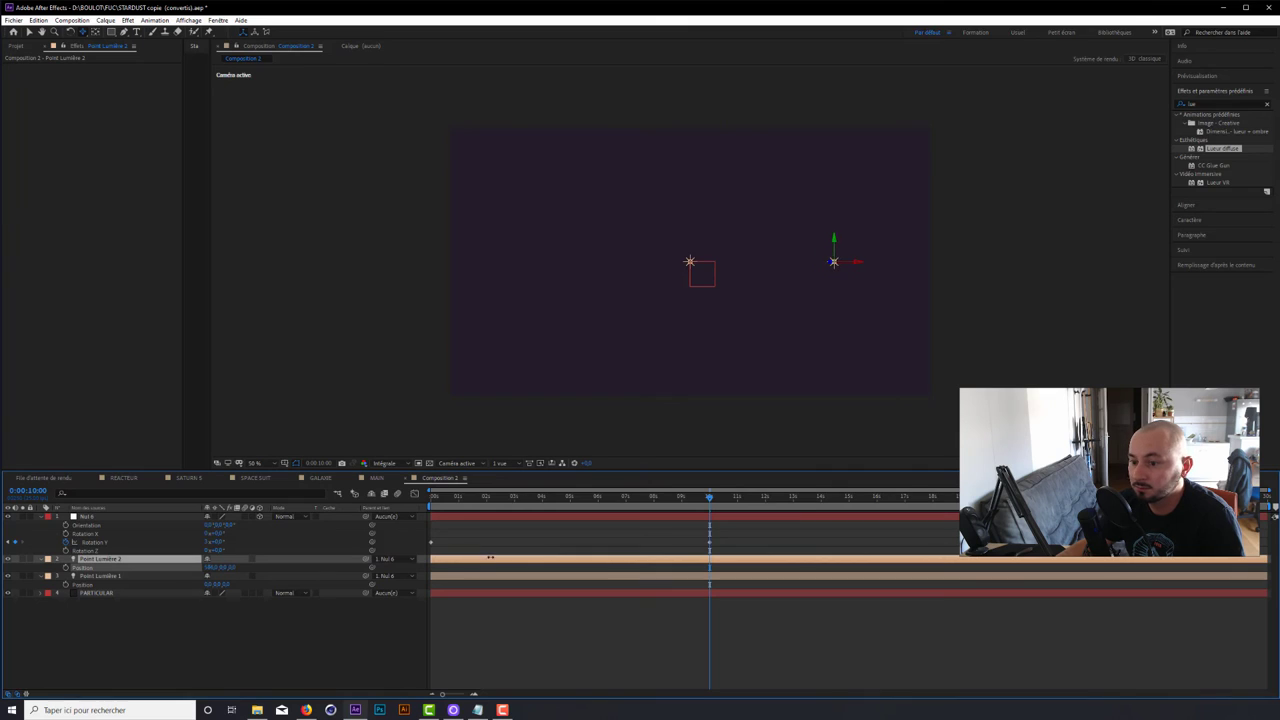
left_click(212, 567)
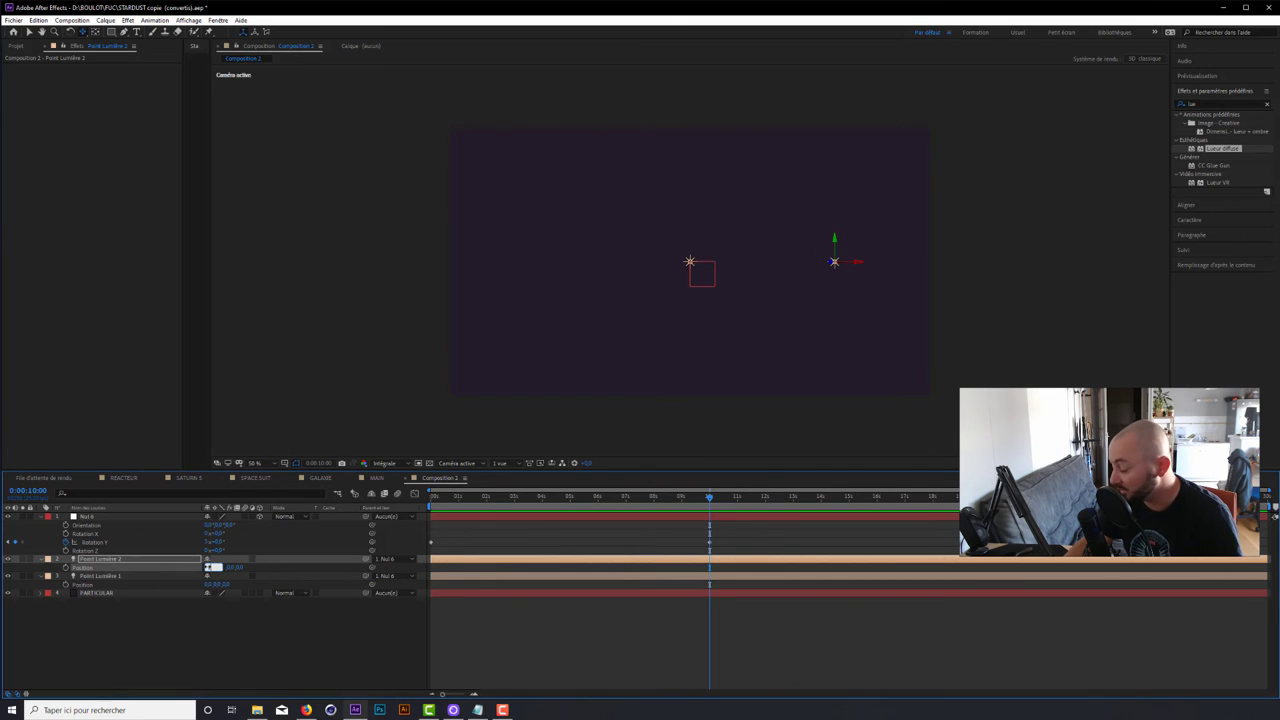
key("Return")
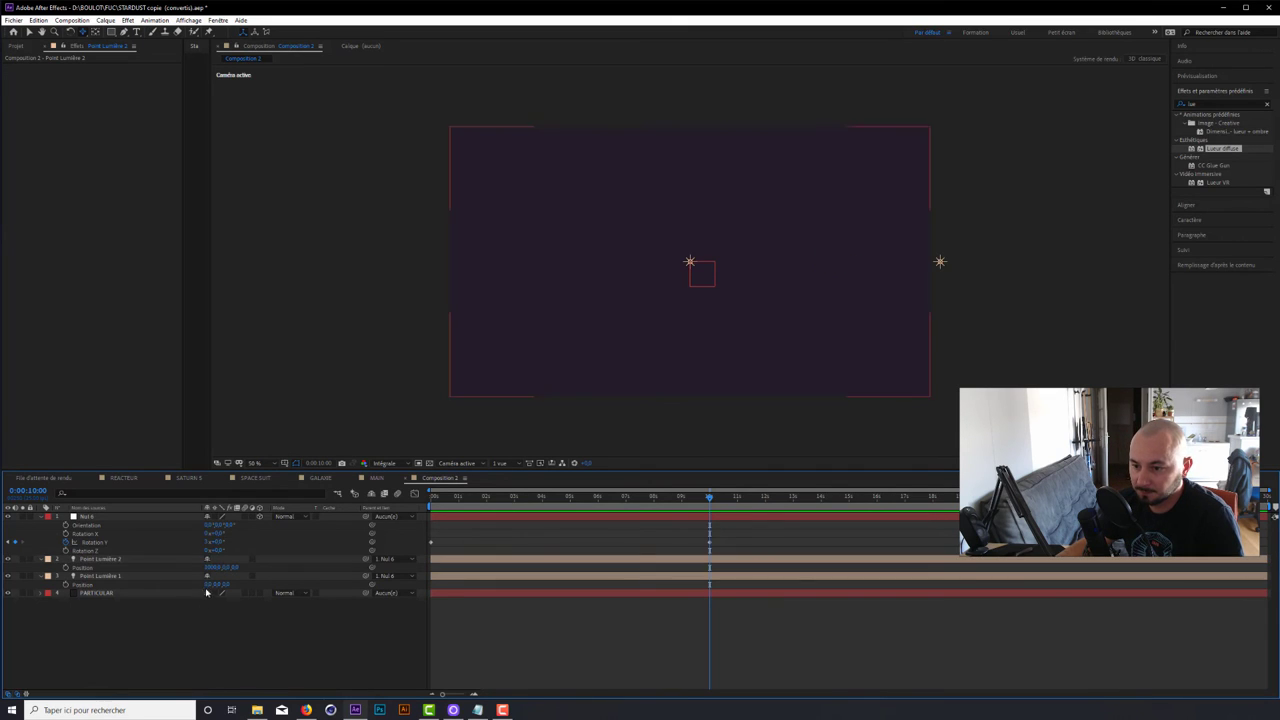
left_click(212, 584)
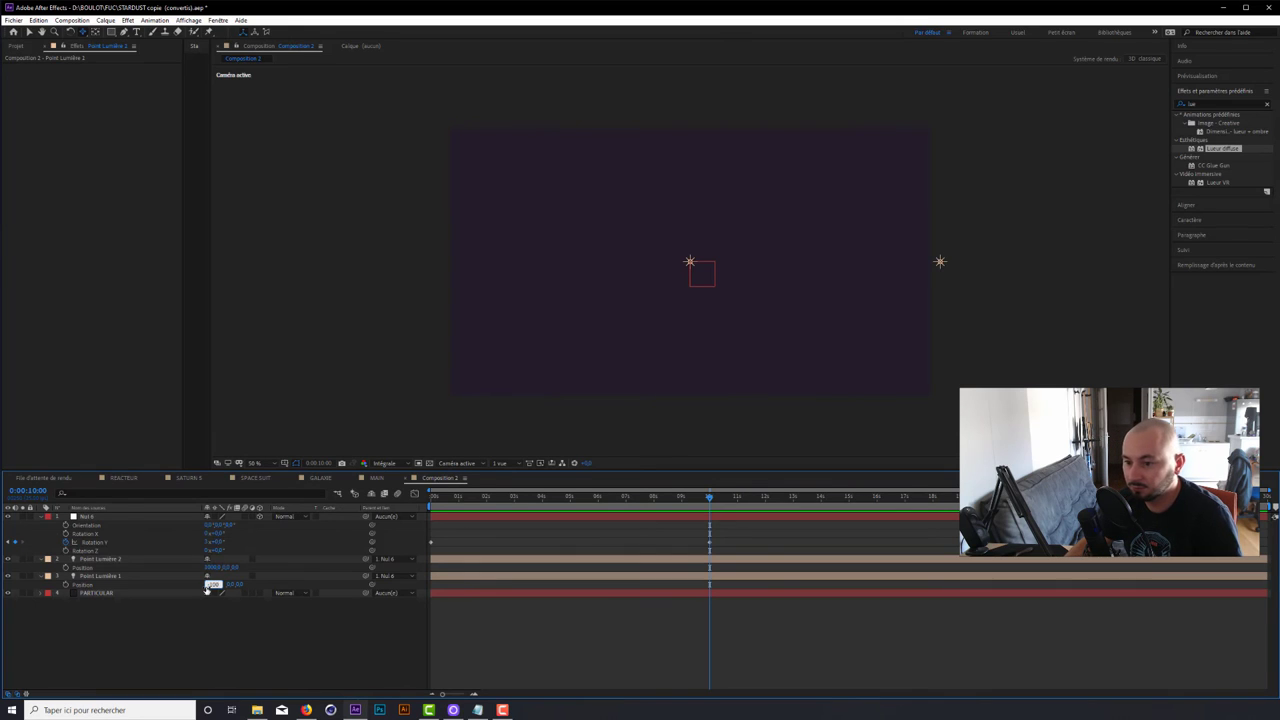
type("0")
key("Return")
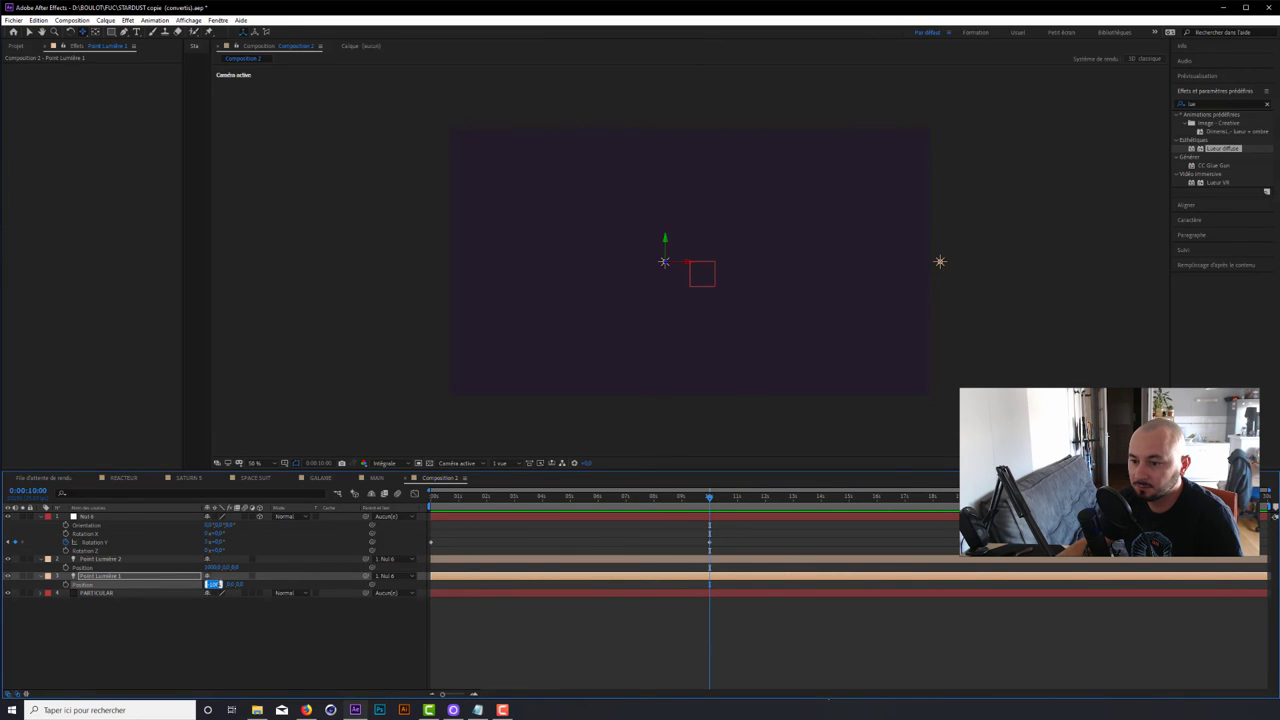
key("Return")
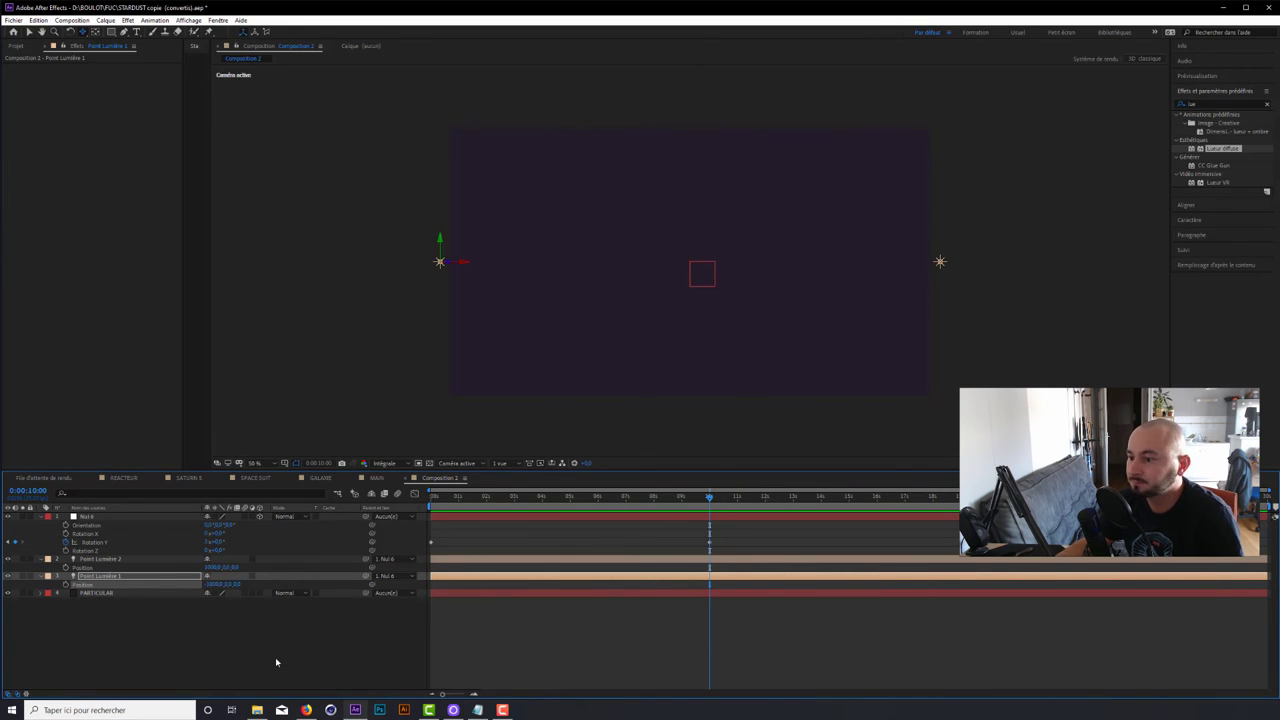
left_click(275, 657)
- Add a 24 mm camera and orbit it to view the lights in perspective
left_click(504, 465)
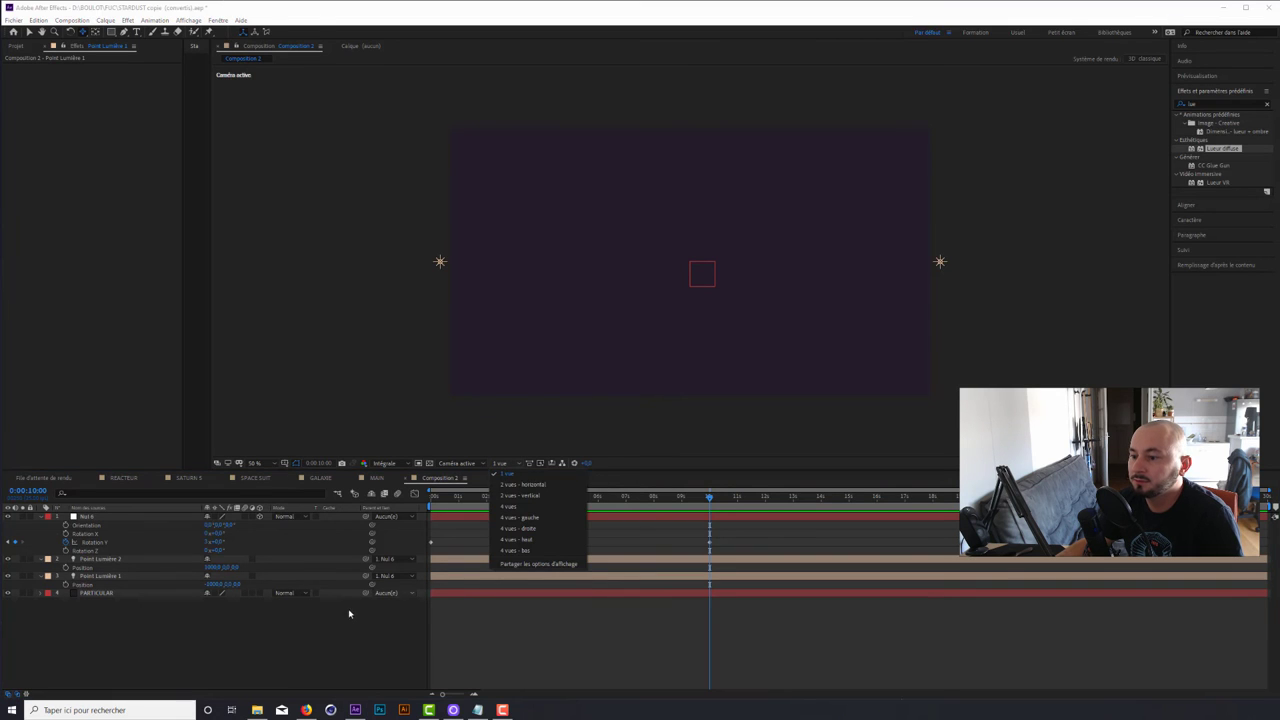
right_click(236, 536)
mouse_move(302, 541)
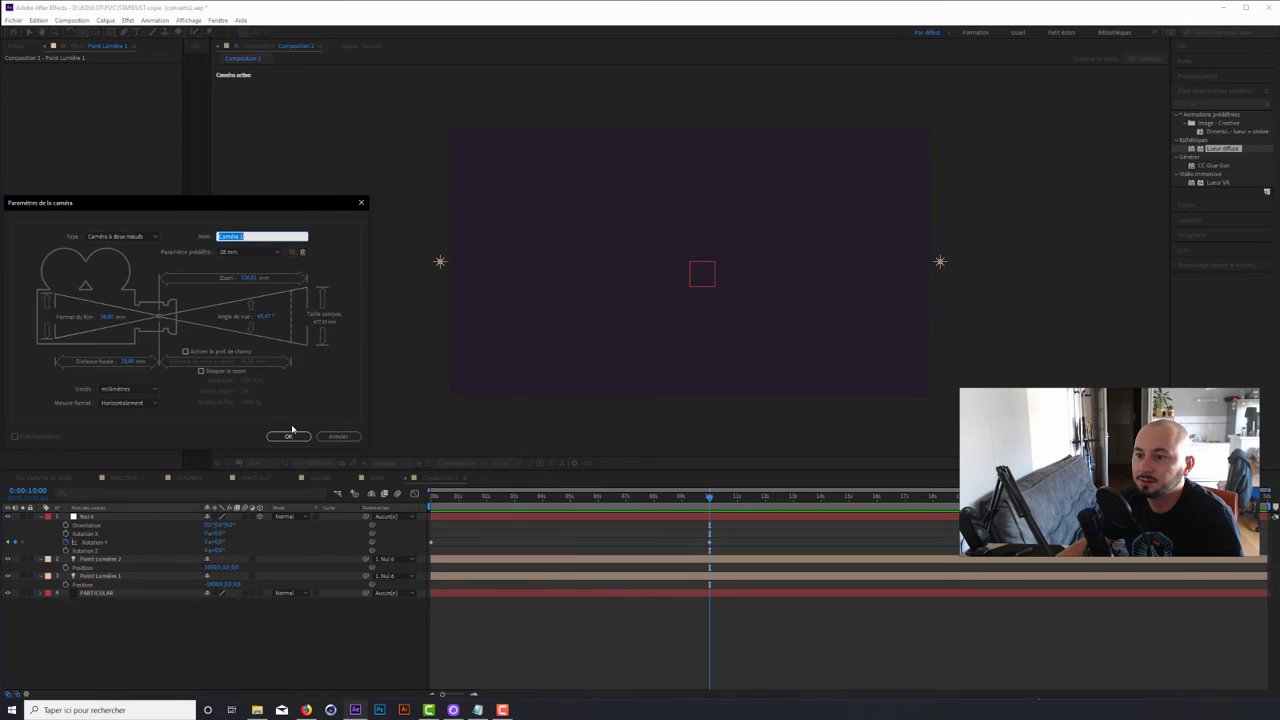
left_click(250, 252)
left_click(257, 297)
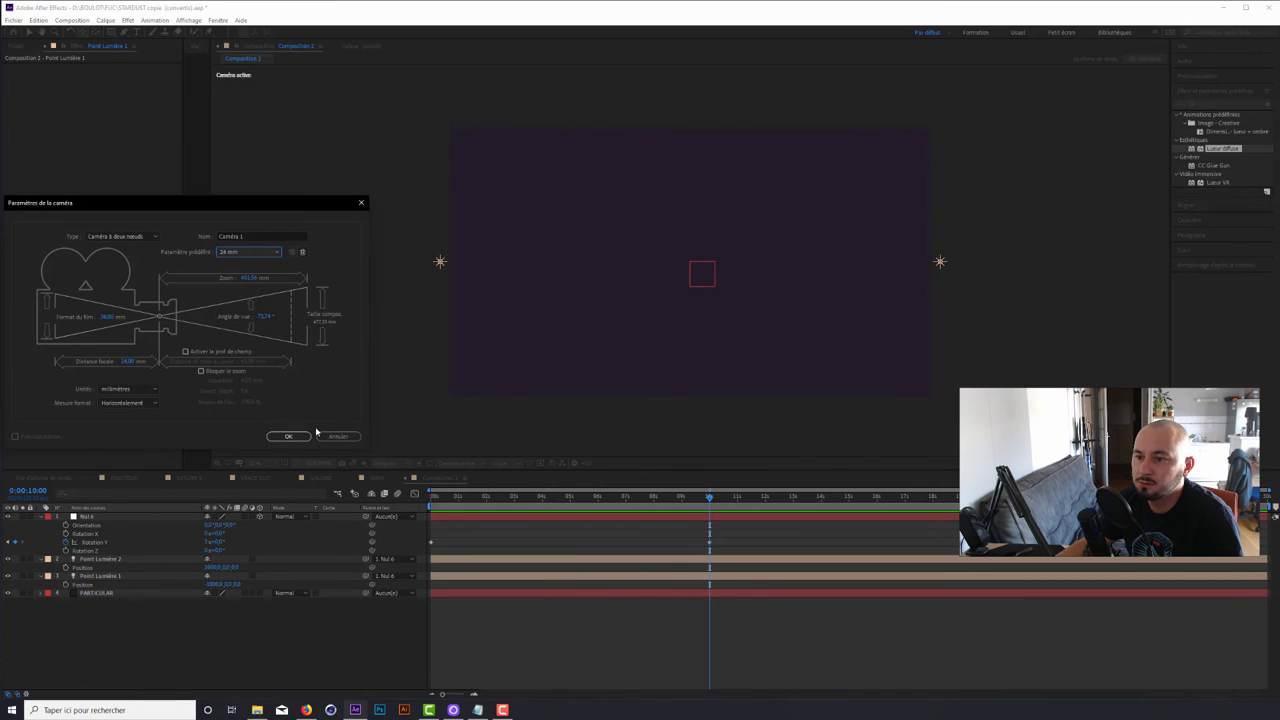
left_click(296, 436)
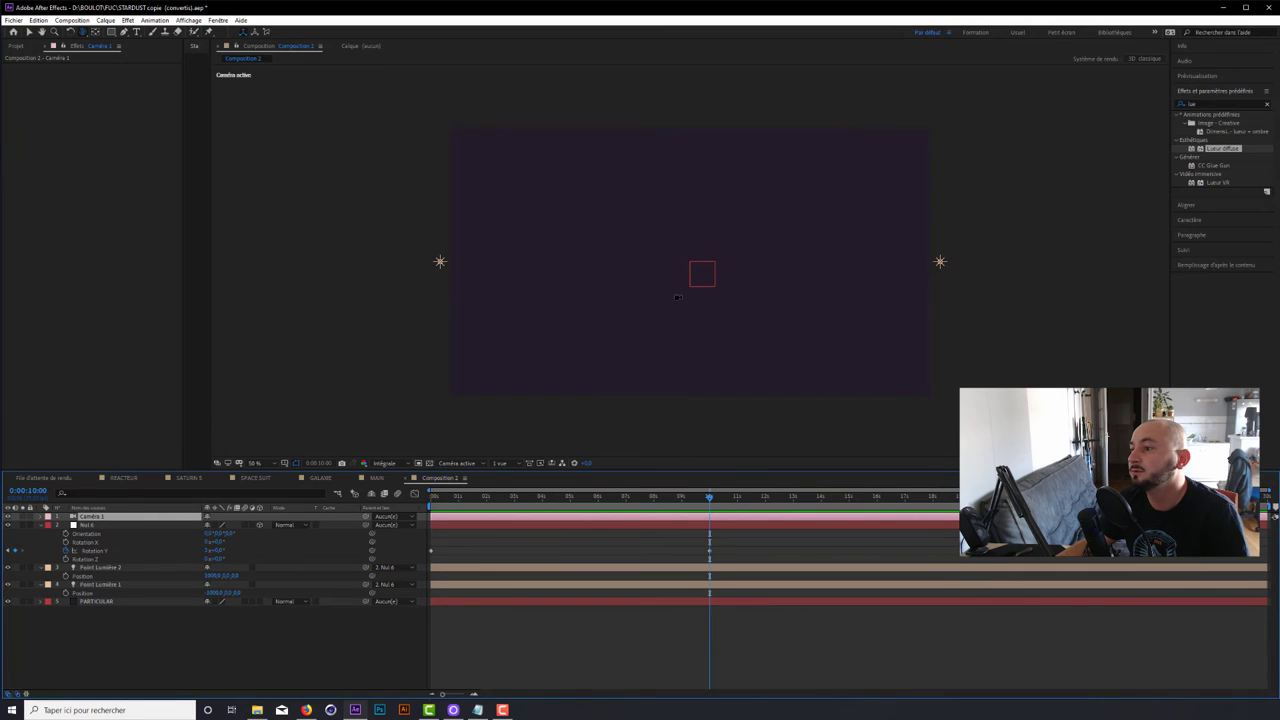
left_click_drag(680, 297, 697, 309)
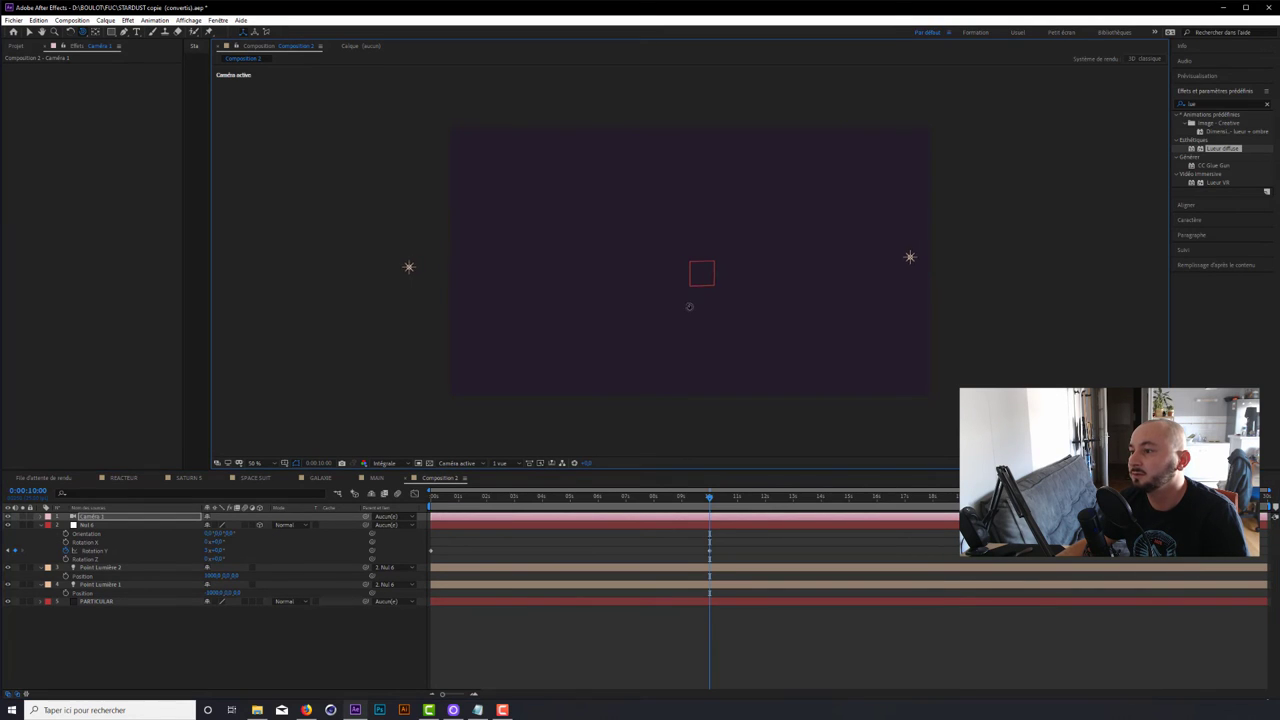
mouse_move(711, 499)
left_mouse_down()
mouse_move(501, 497)
mouse_move(711, 510)
left_mouse_up()
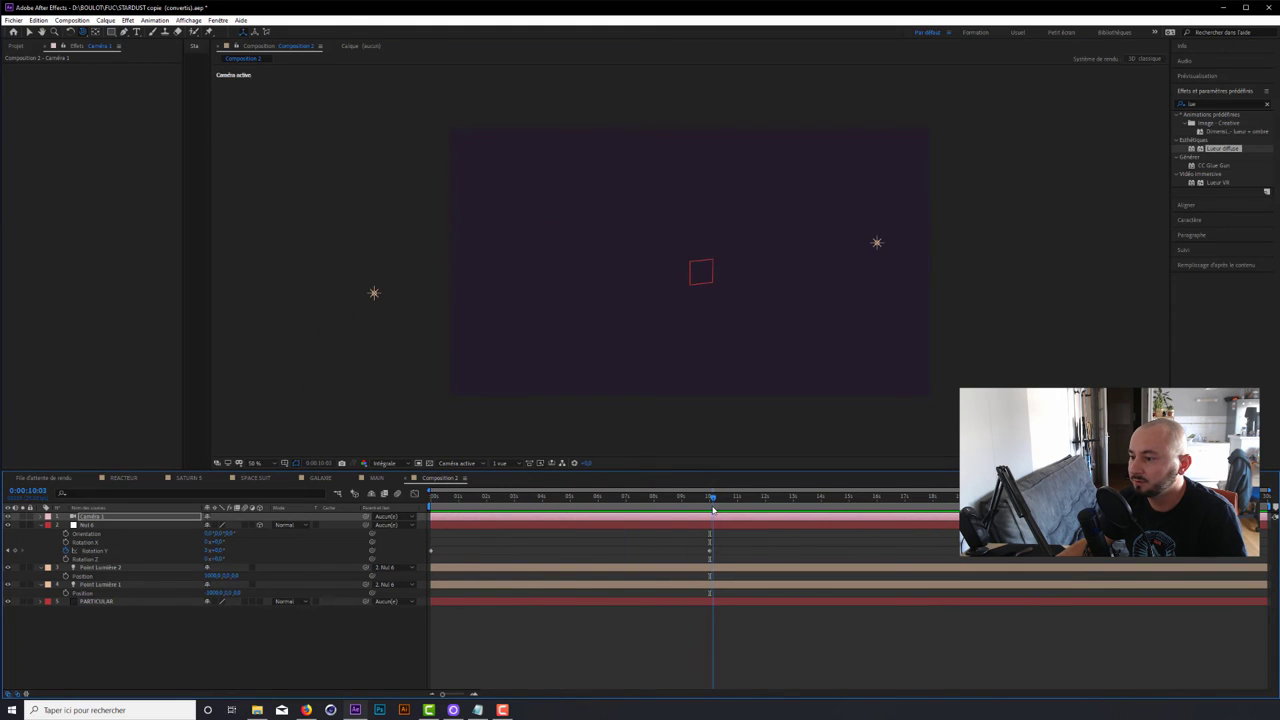
- Keyframe both lights' positions at 10 s, then set them to 0 at the start
left_click(65, 577)
left_click(66, 593)
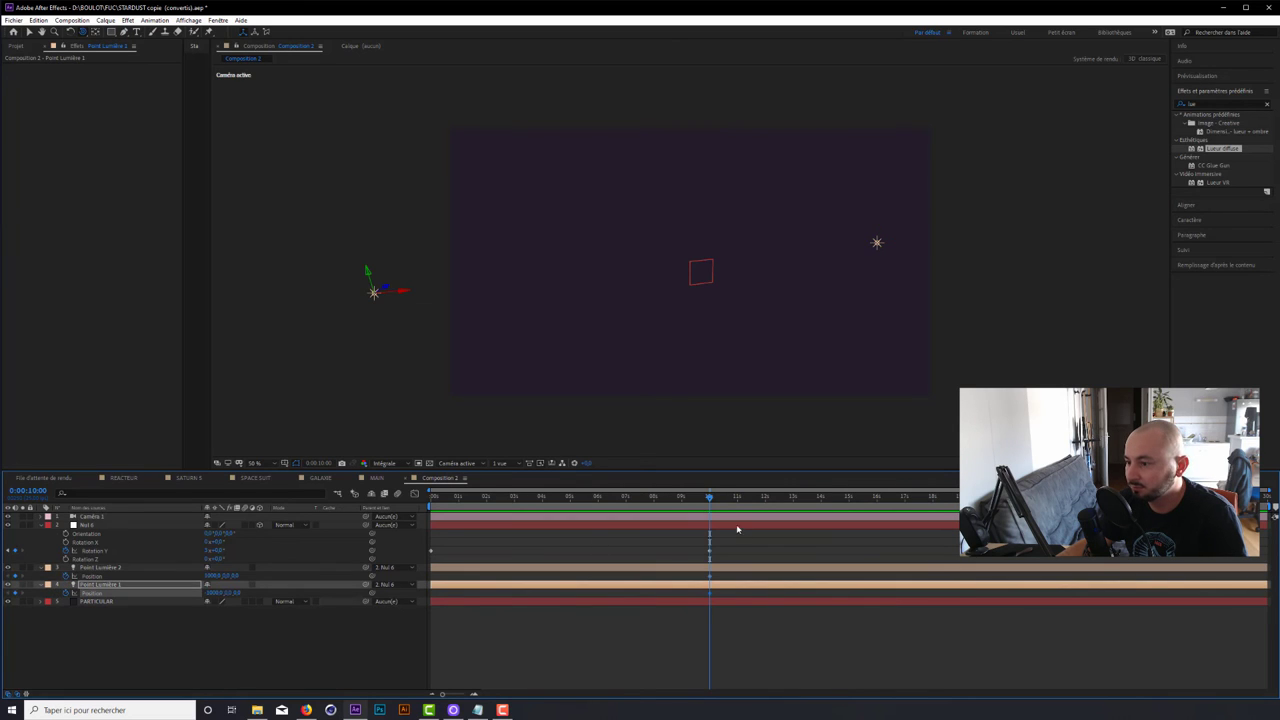
key("Home")
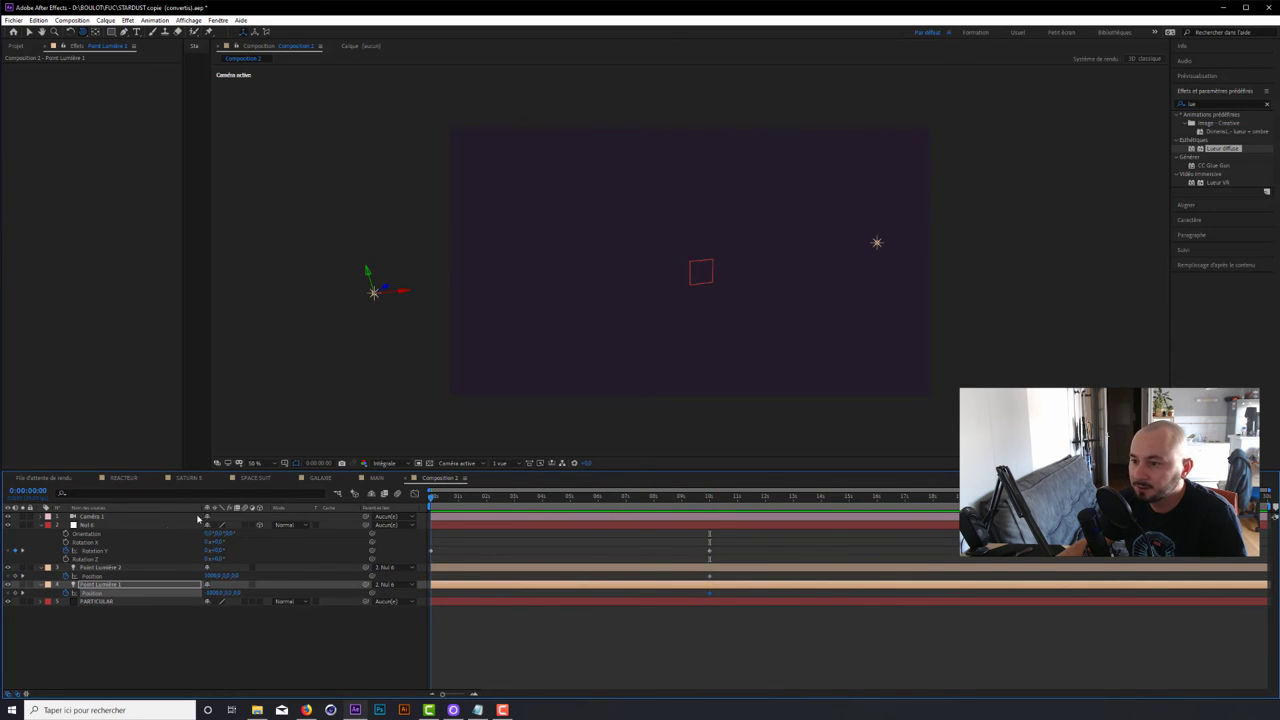
left_click(213, 576)
type("0")
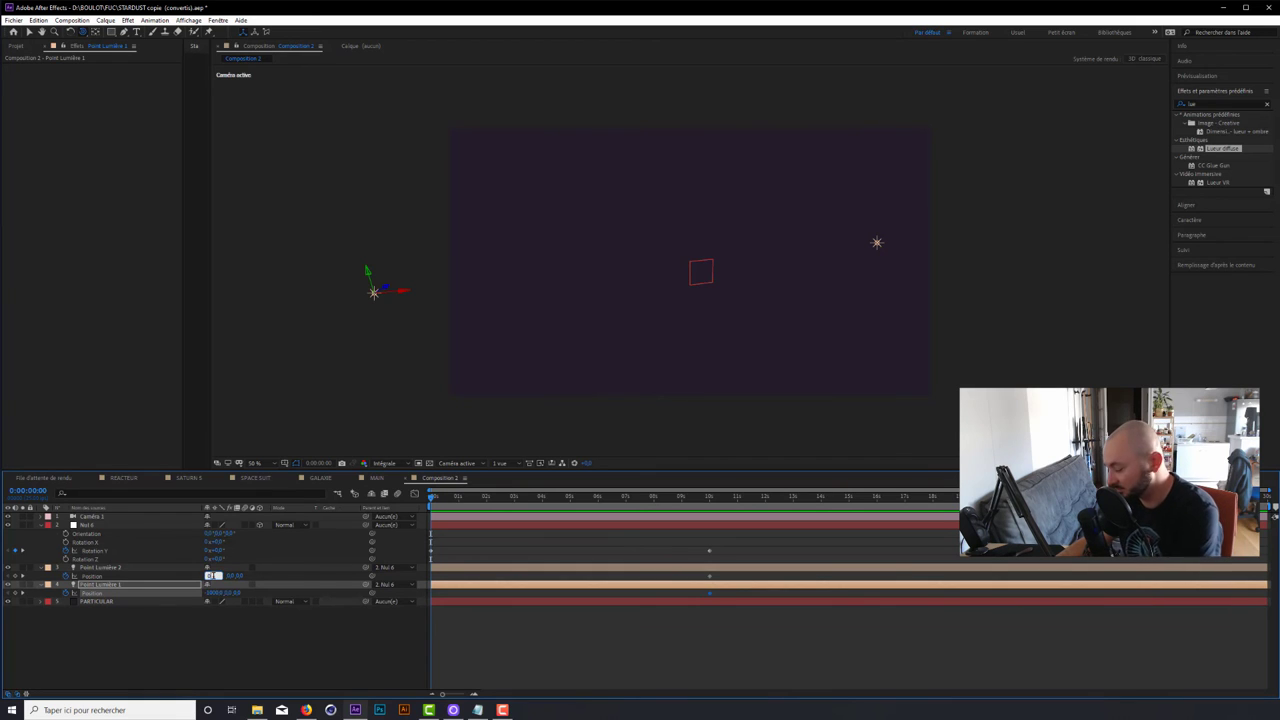
left_click(234, 623)
type("0")
left_click(229, 623)
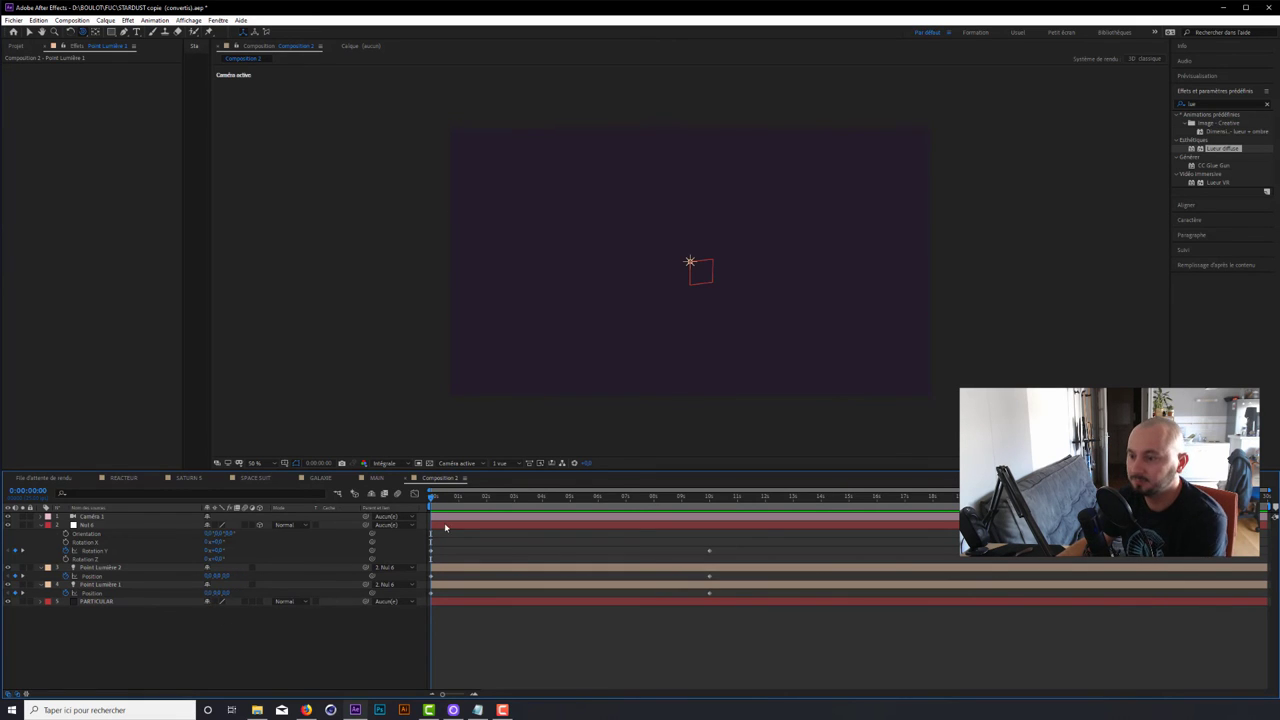
left_click(446, 497)
- Scrub the timeline to preview the lights spreading out to their sides
left_click_drag(461, 499, 609, 498)
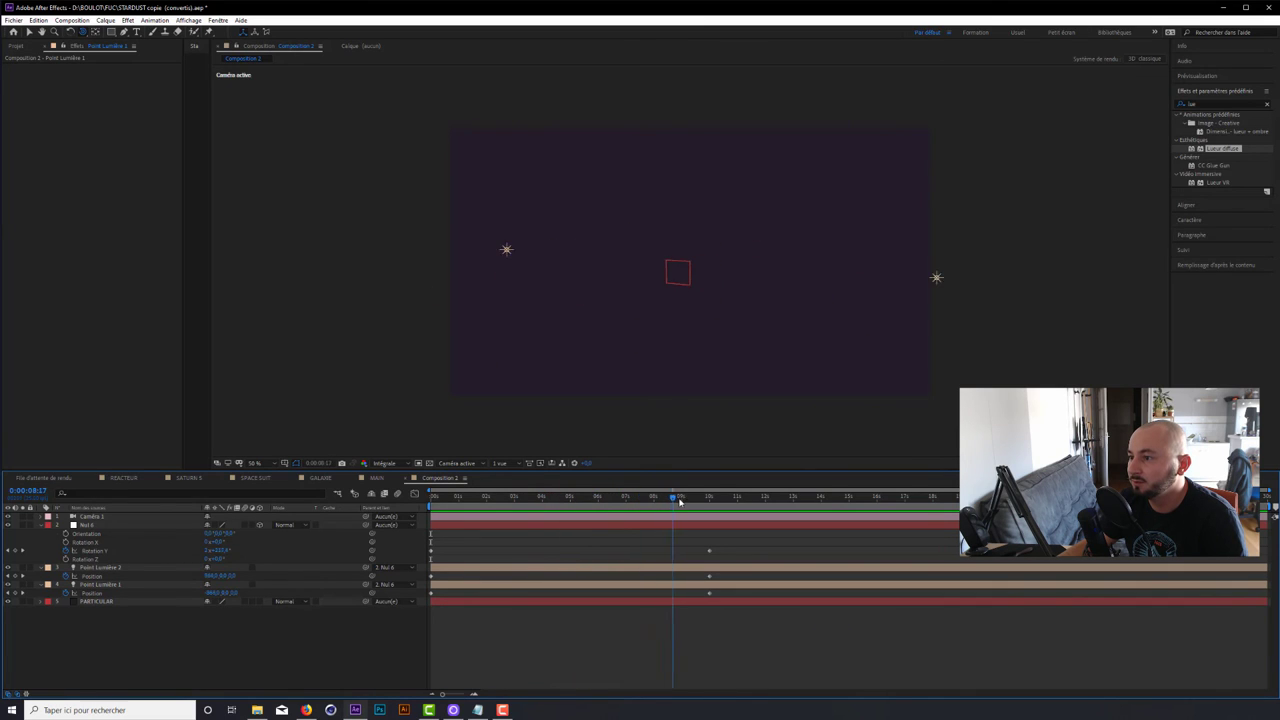
left_click_drag(609, 498, 711, 501)
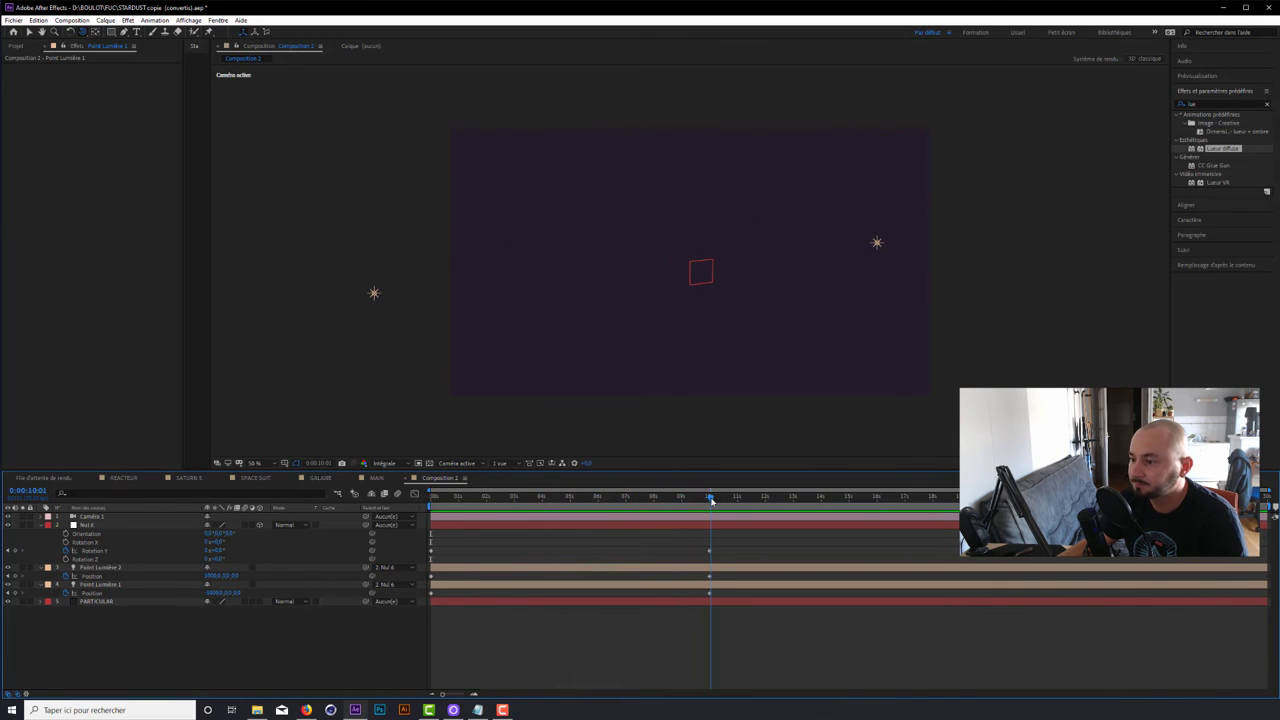
left_click(107, 602)
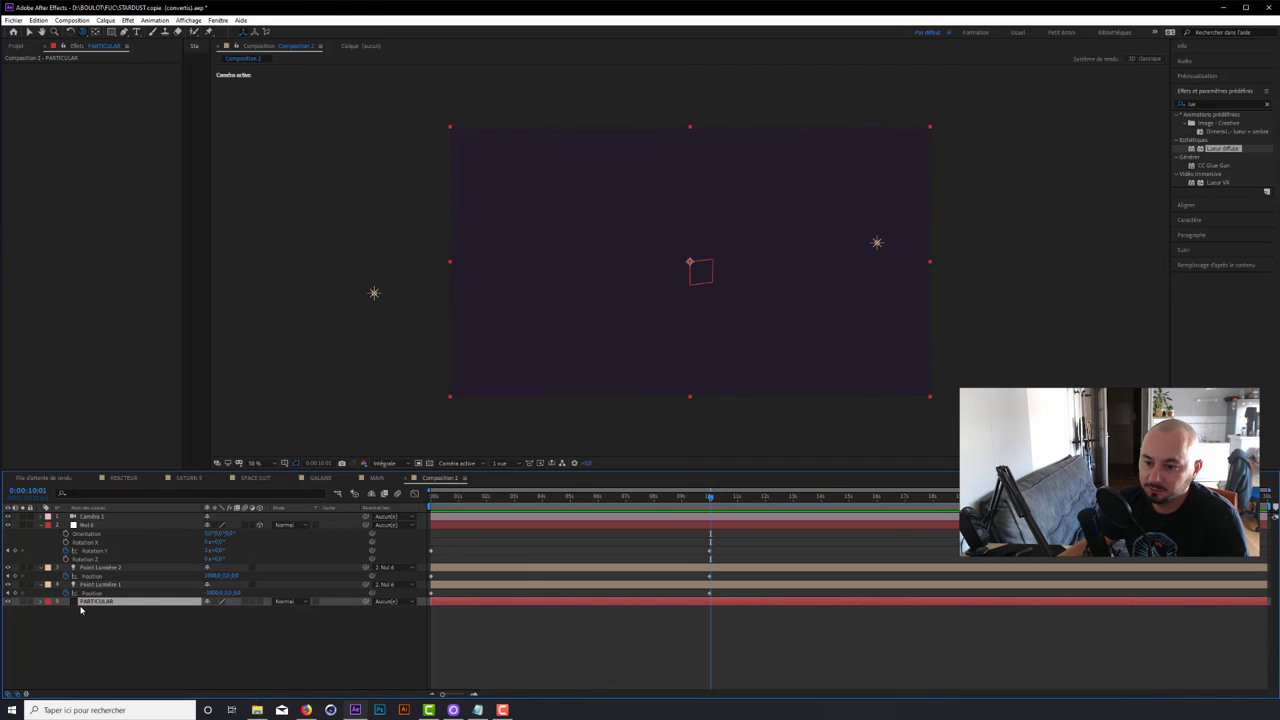
- Apply RG Trapcode Particular to the PARTICULAR layer
left_click(127, 20)
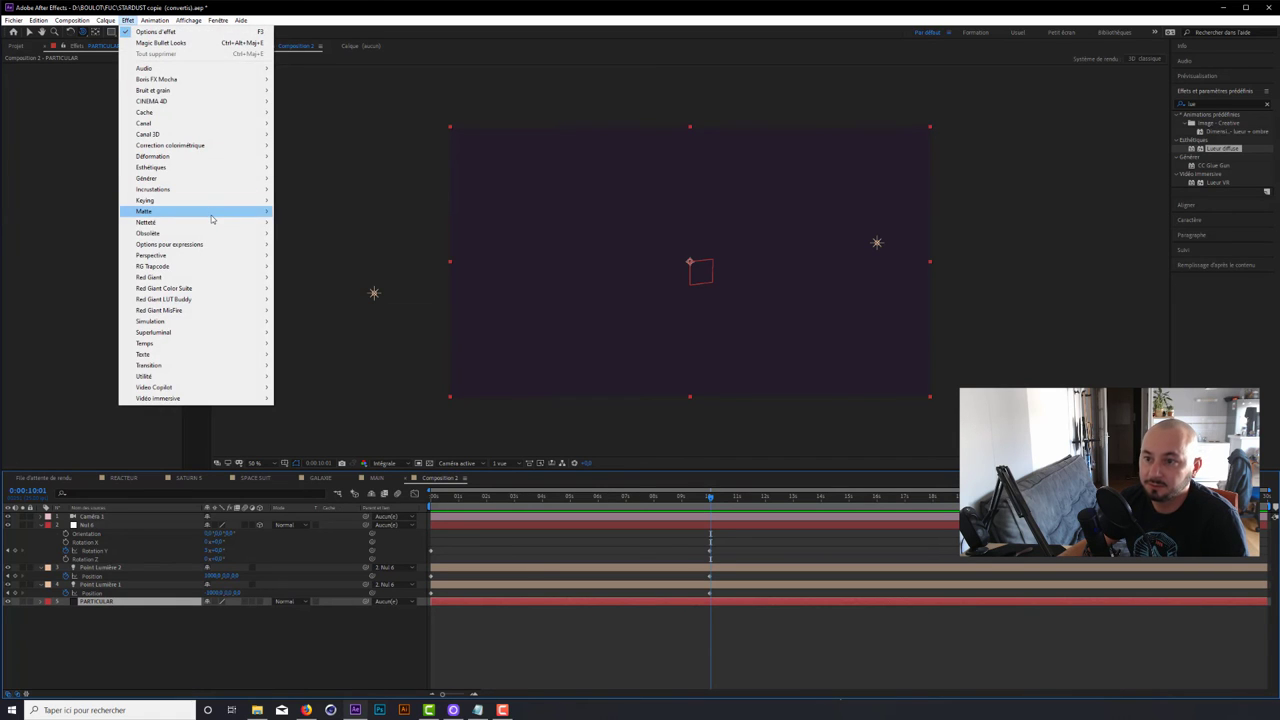
mouse_move(203, 268)
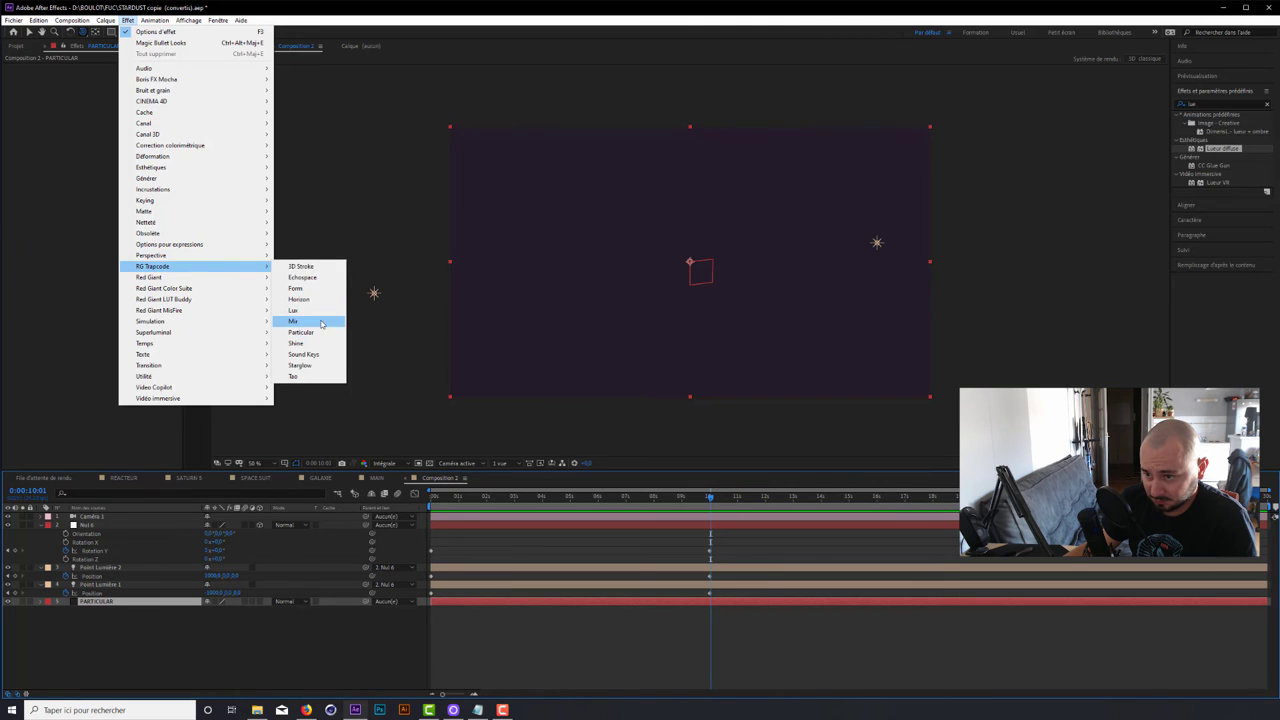
left_click(320, 332)
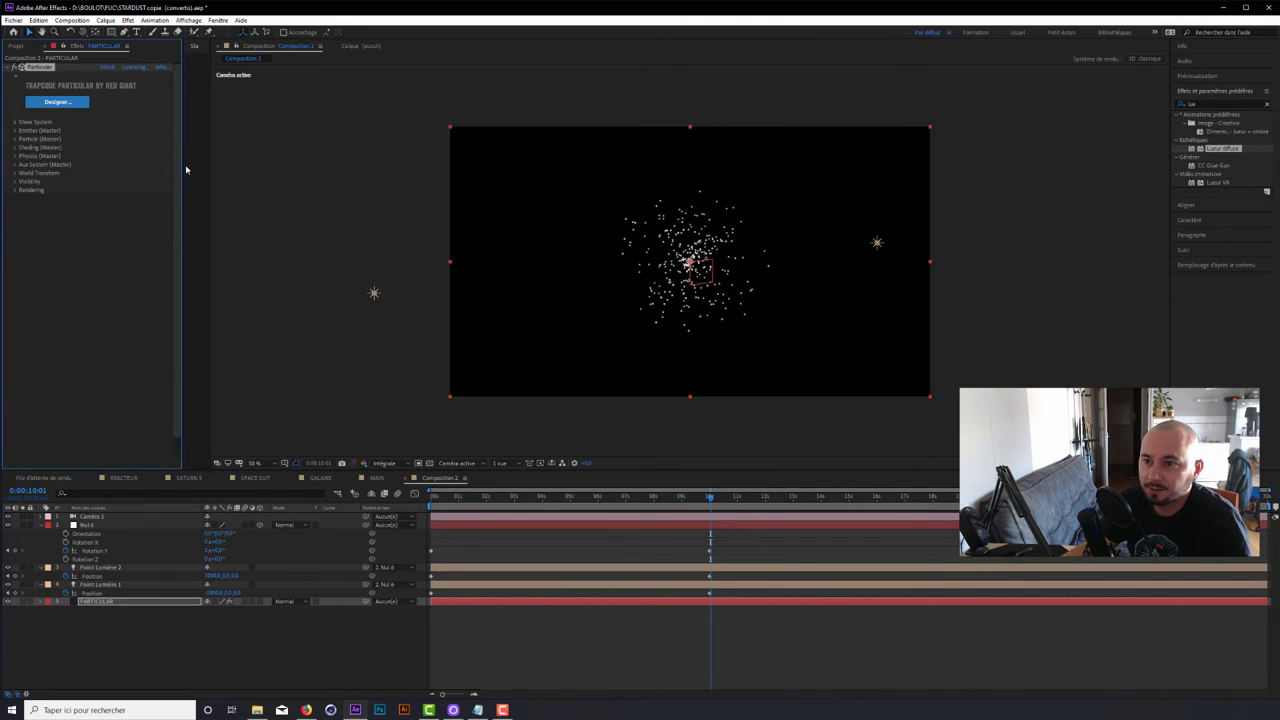
- Set Particular's Emitter Type to Light(s) in the Emitter (Master) settings
left_click_drag(186, 170, 272, 170)
left_click(15, 131)
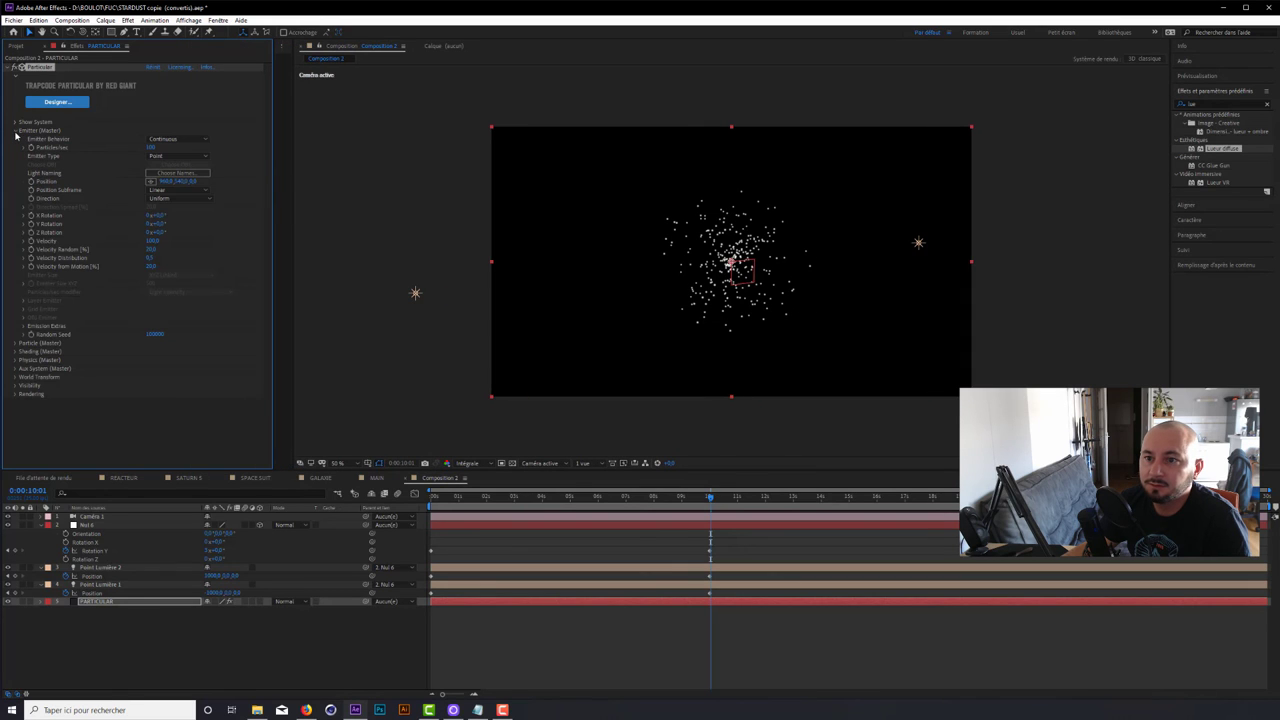
left_click(200, 142)
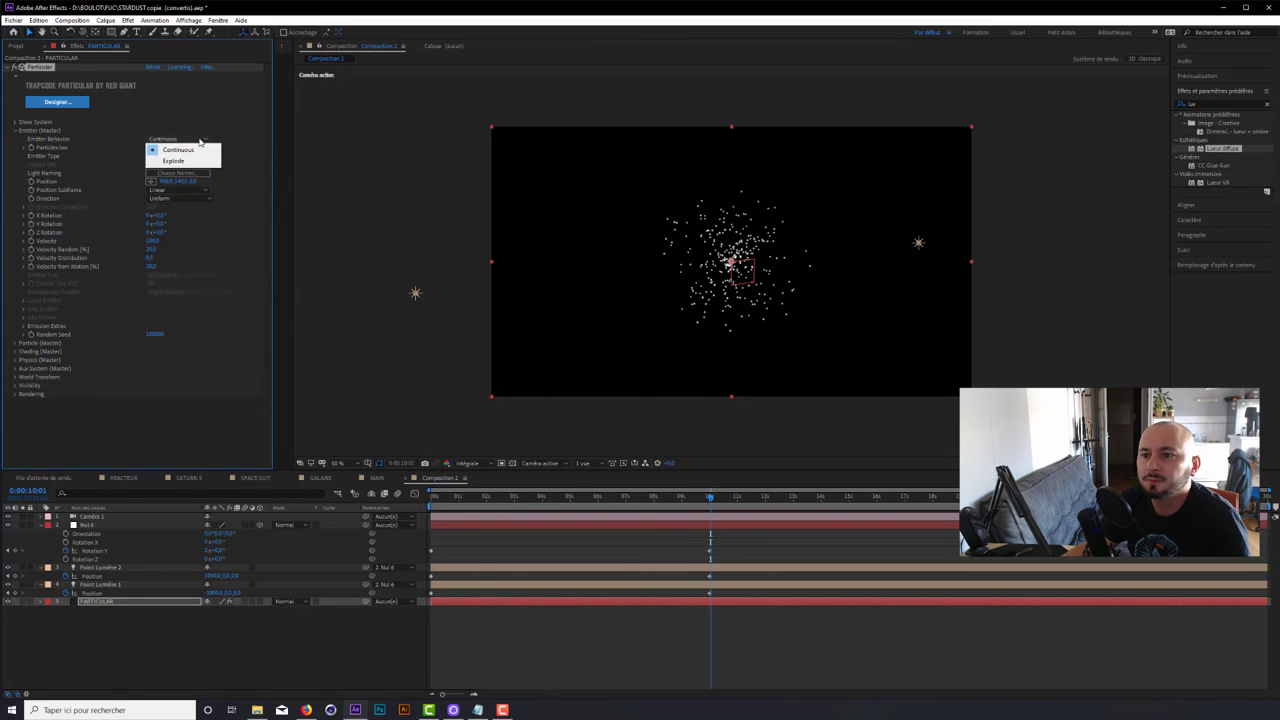
left_click(197, 139)
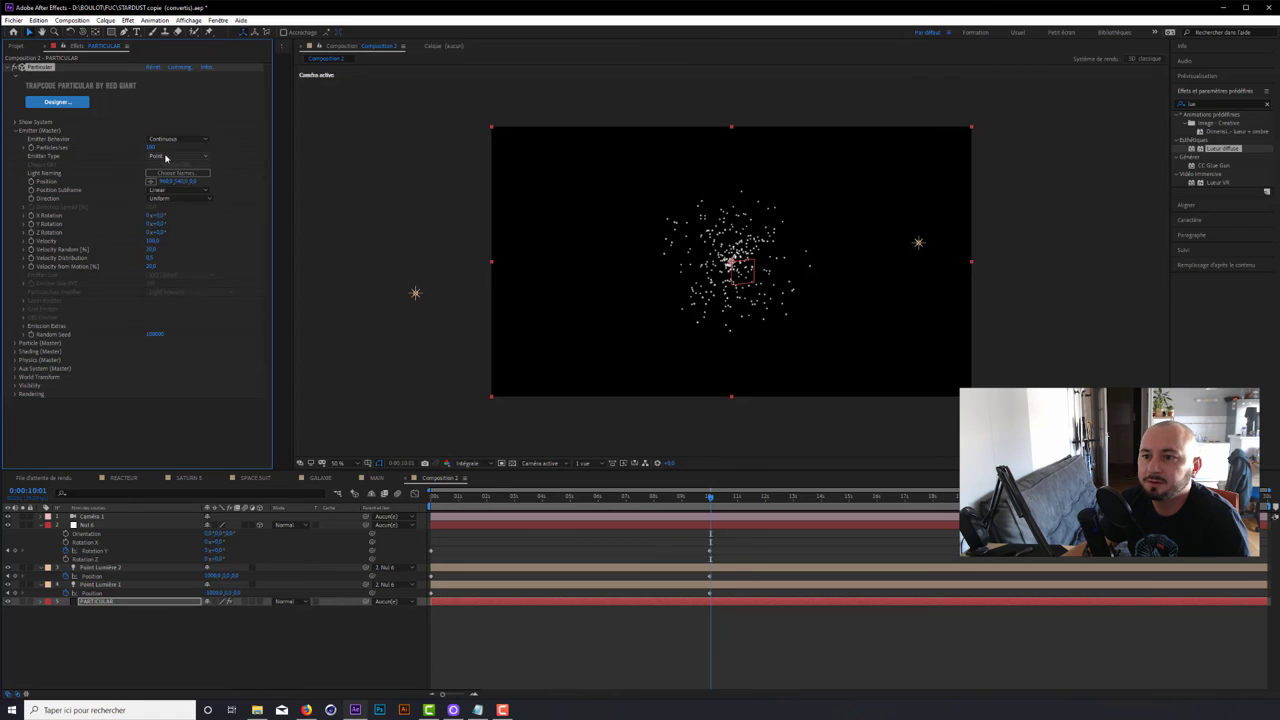
left_click(166, 157)
left_click(186, 212)
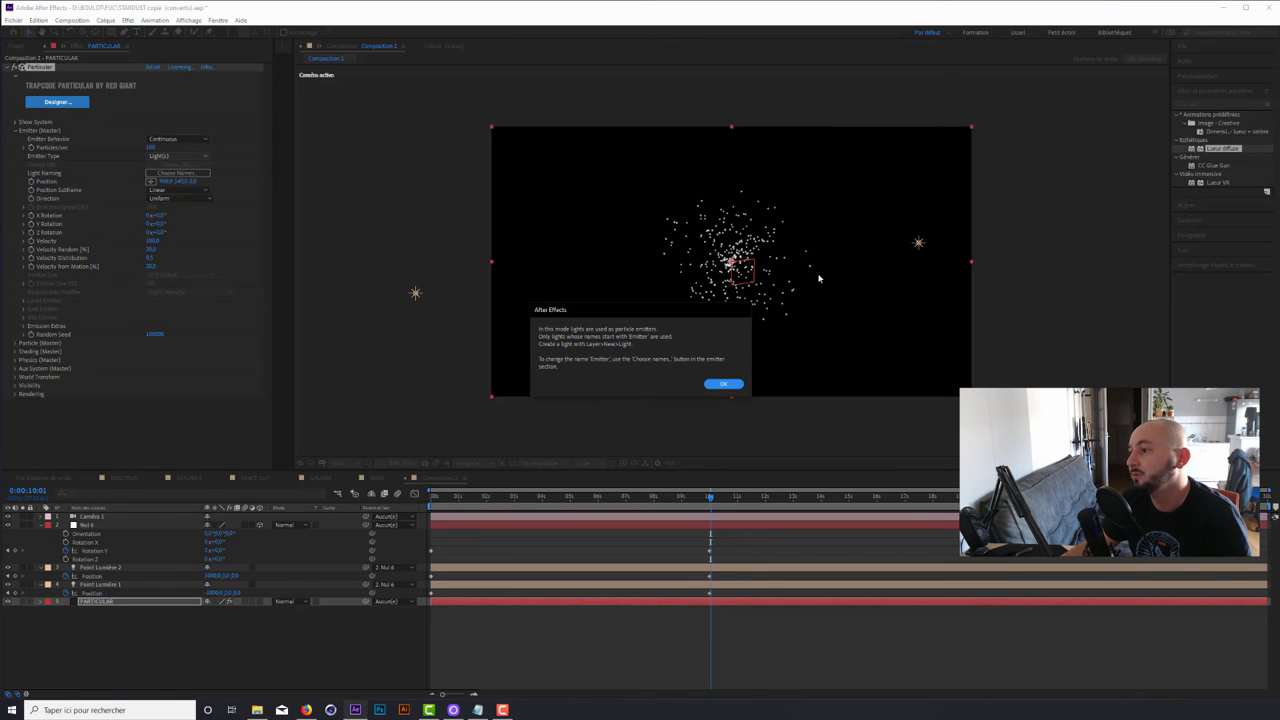
- Rename both Point Lumière lights to Emitter and scrub to about 3 seconds to see particles
left_click(735, 381)
left_click(100, 568)
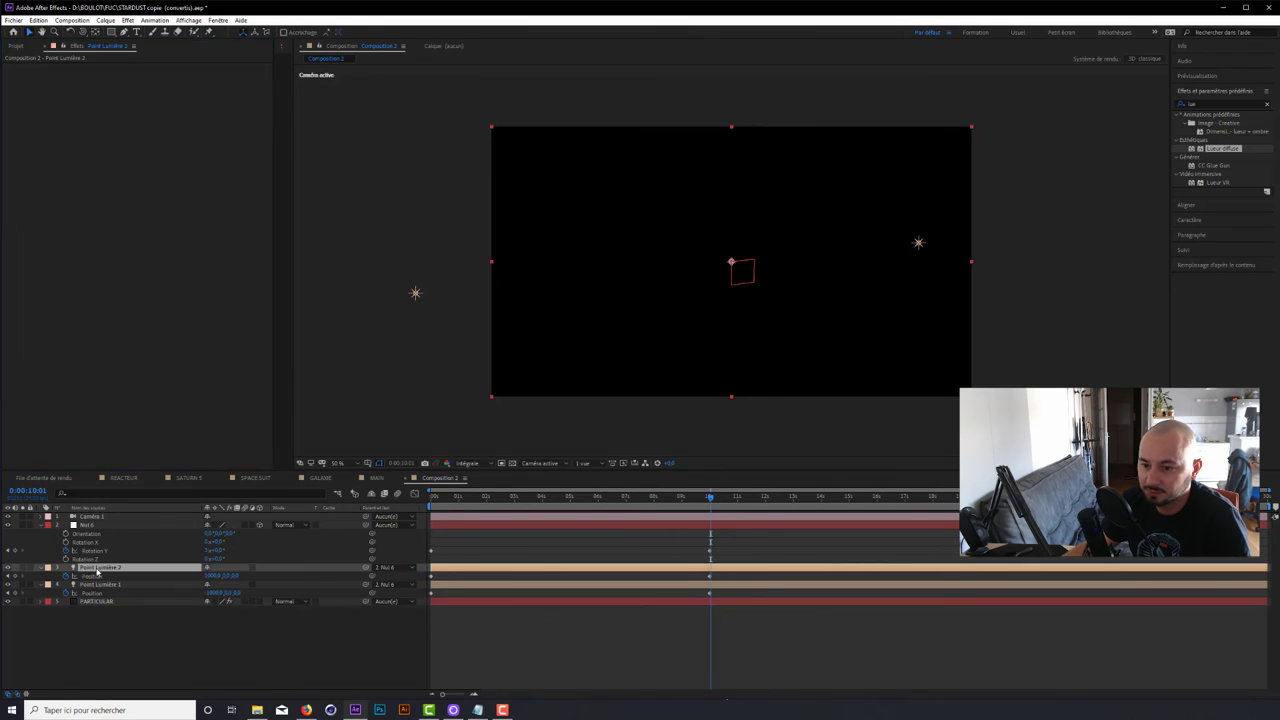
key("Return")
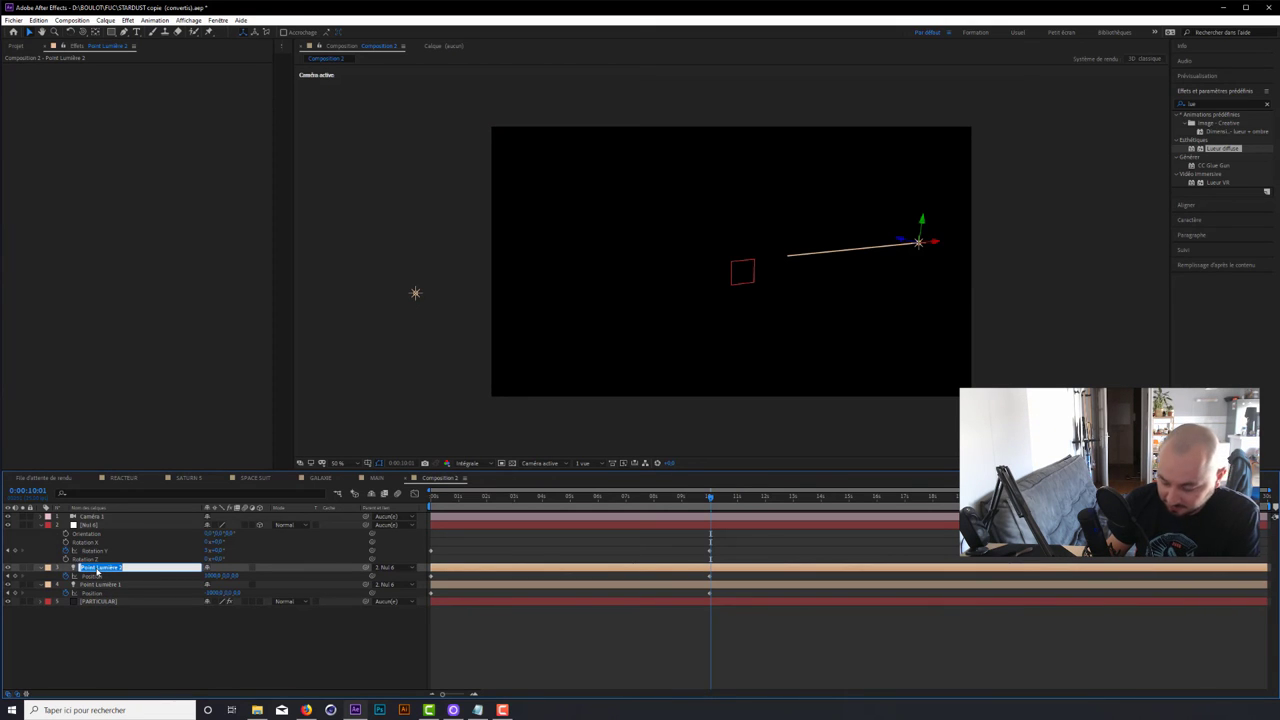
type("Emi")
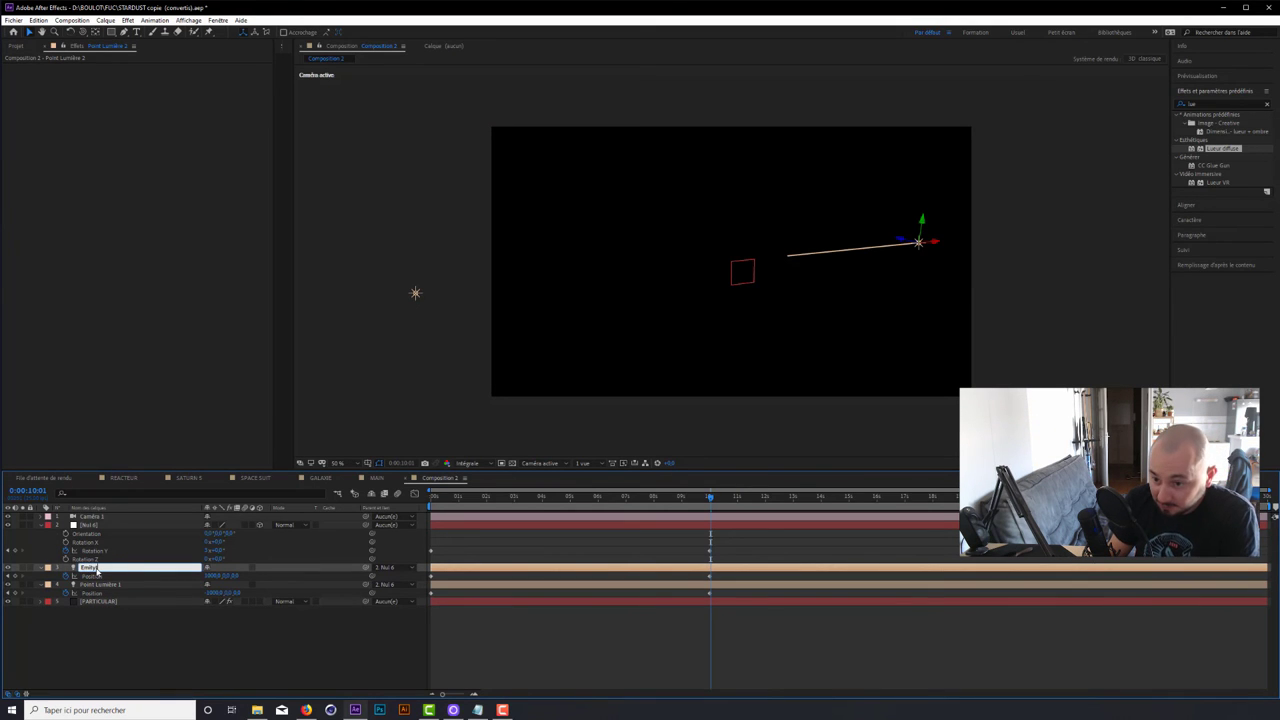
type("tter")
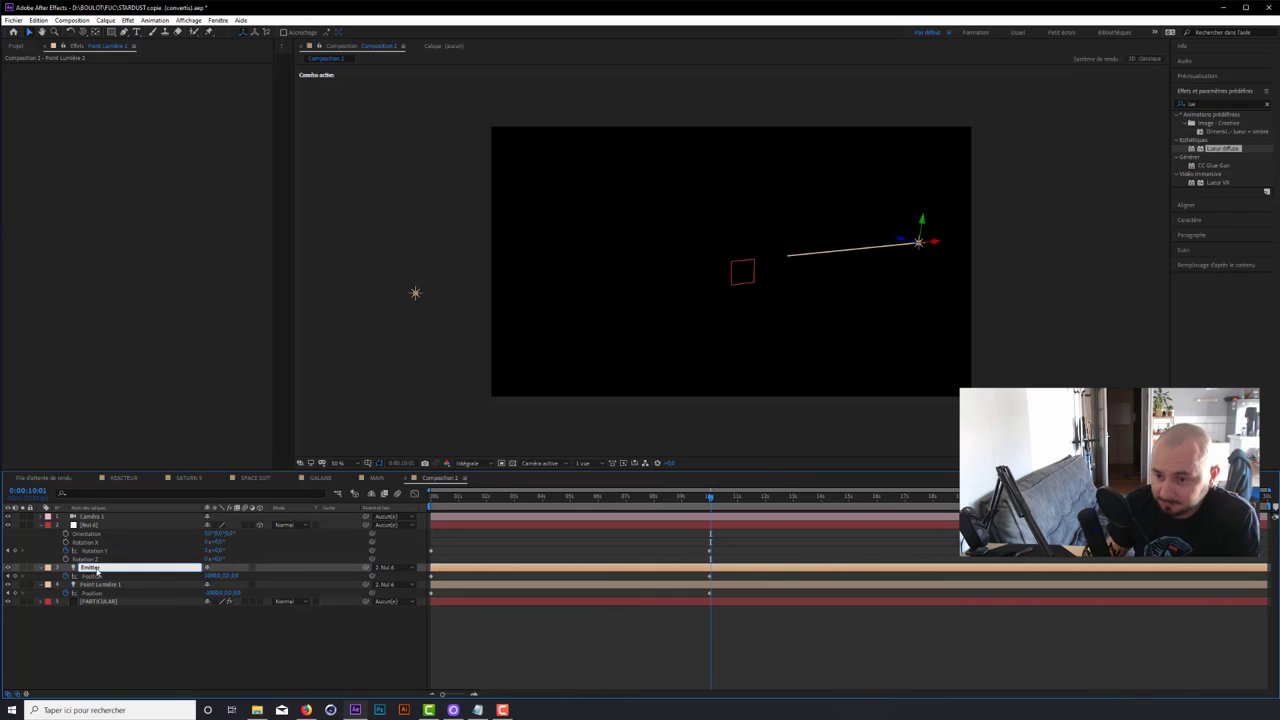
left_click(88, 585)
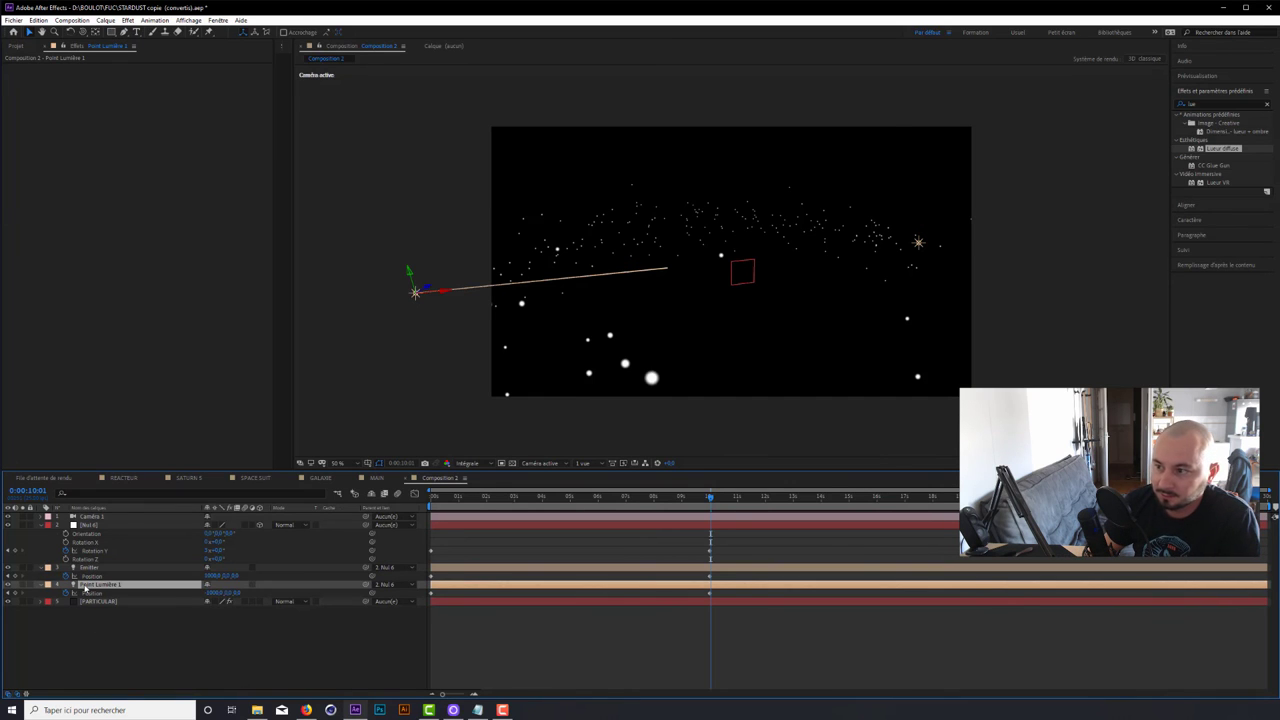
key("Return")
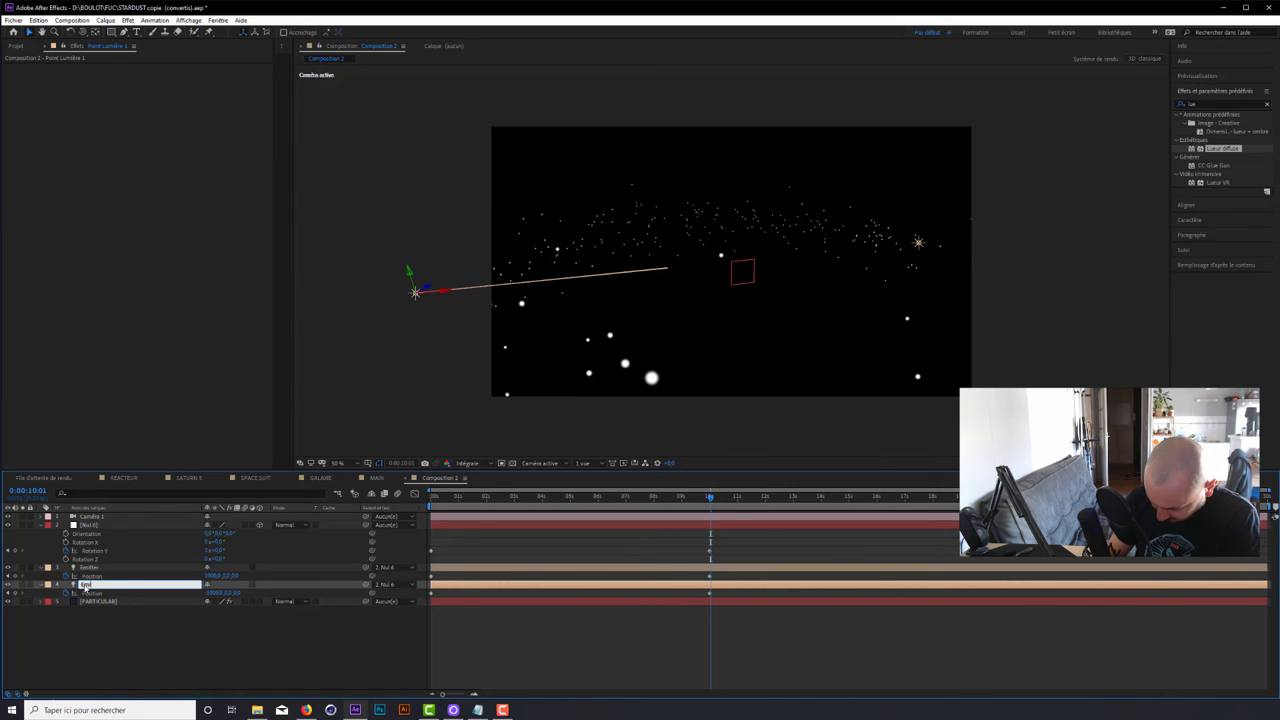
key("Return")
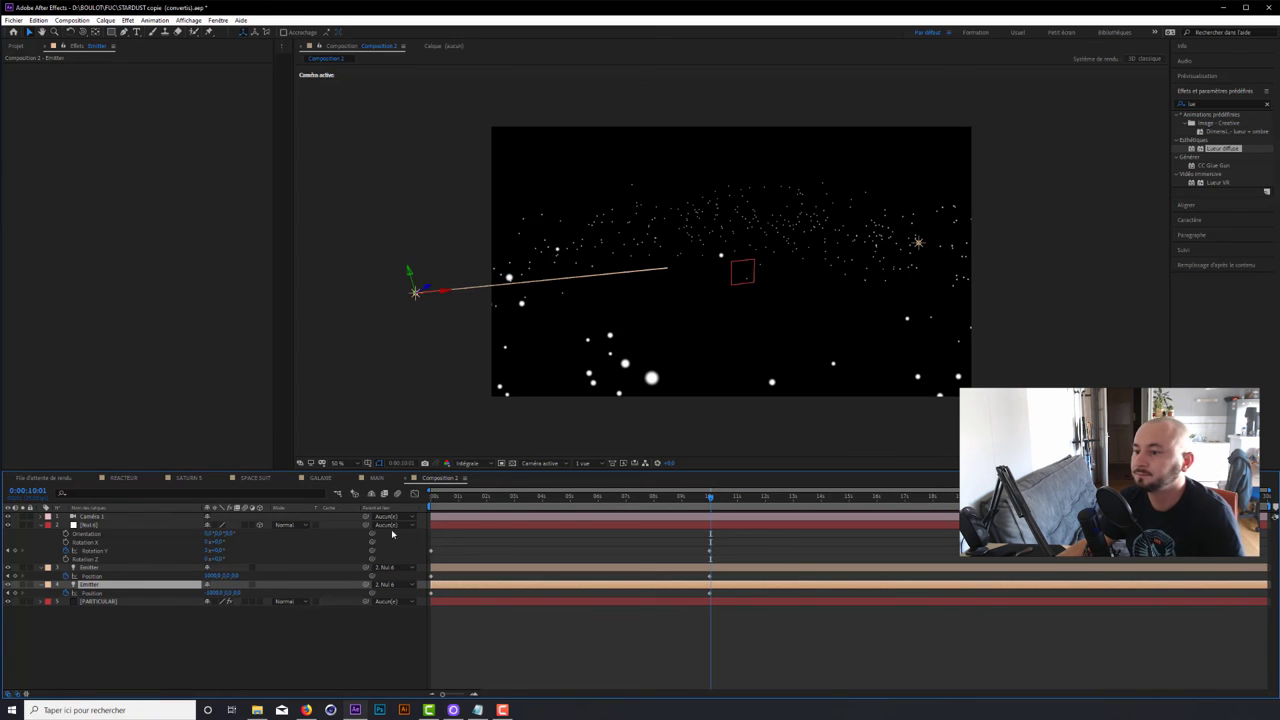
left_click(437, 500)
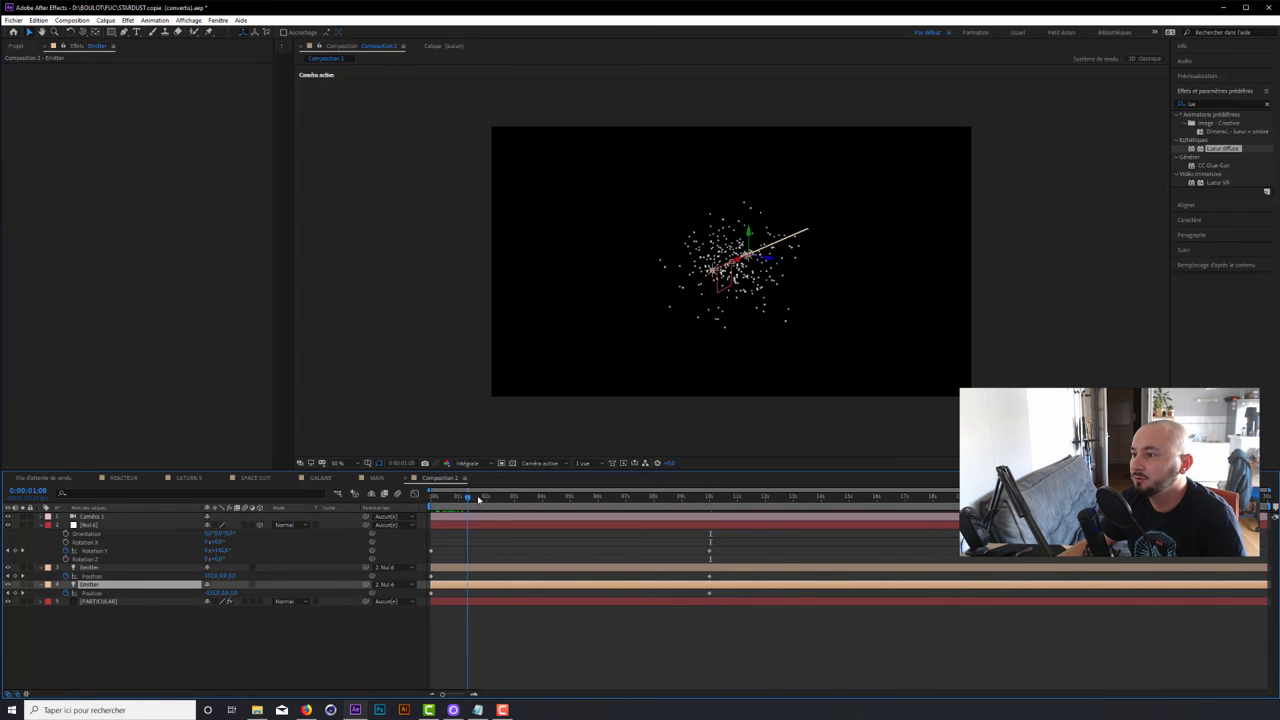
mouse_move(437, 500)
left_mouse_down()
mouse_move(652, 507)
mouse_move(547, 505)
left_mouse_up()
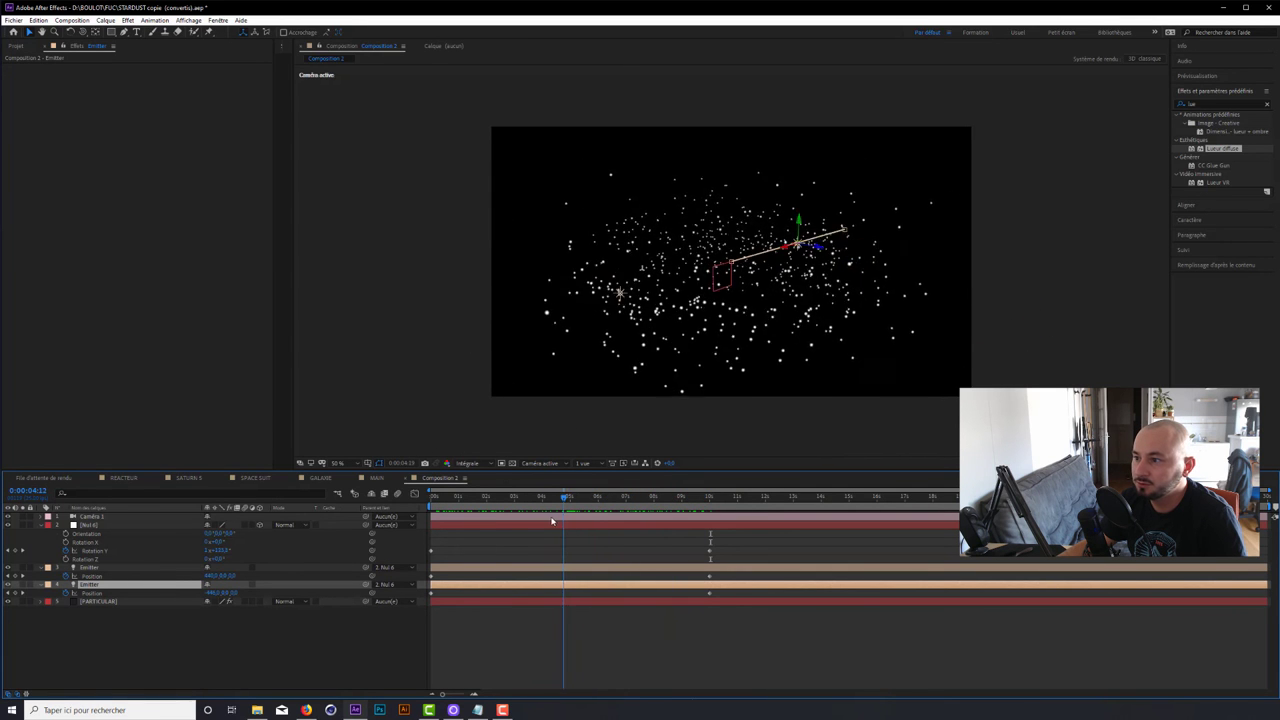
- Set Particular's Velocity, Velocity Random and Velocity from Motion to 0, previewing up to about 4 seconds
left_click(110, 602)
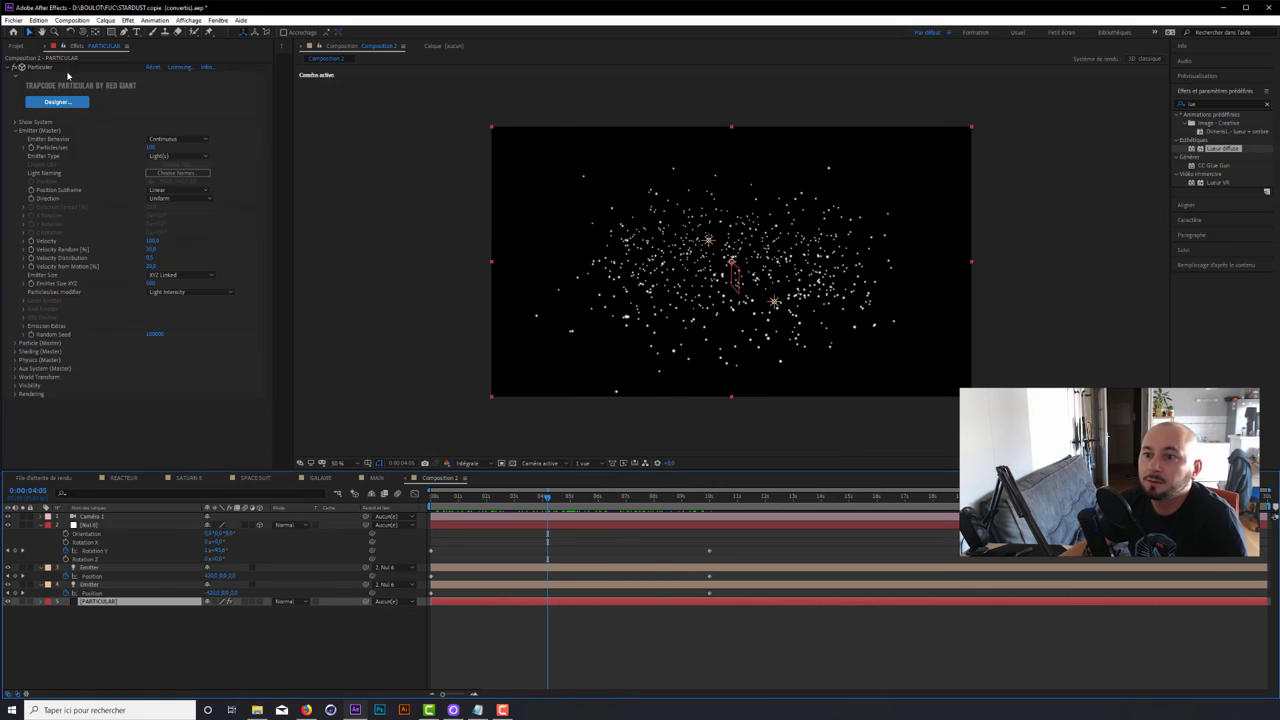
left_click_drag(151, 244, 160, 244)
left_click(155, 241)
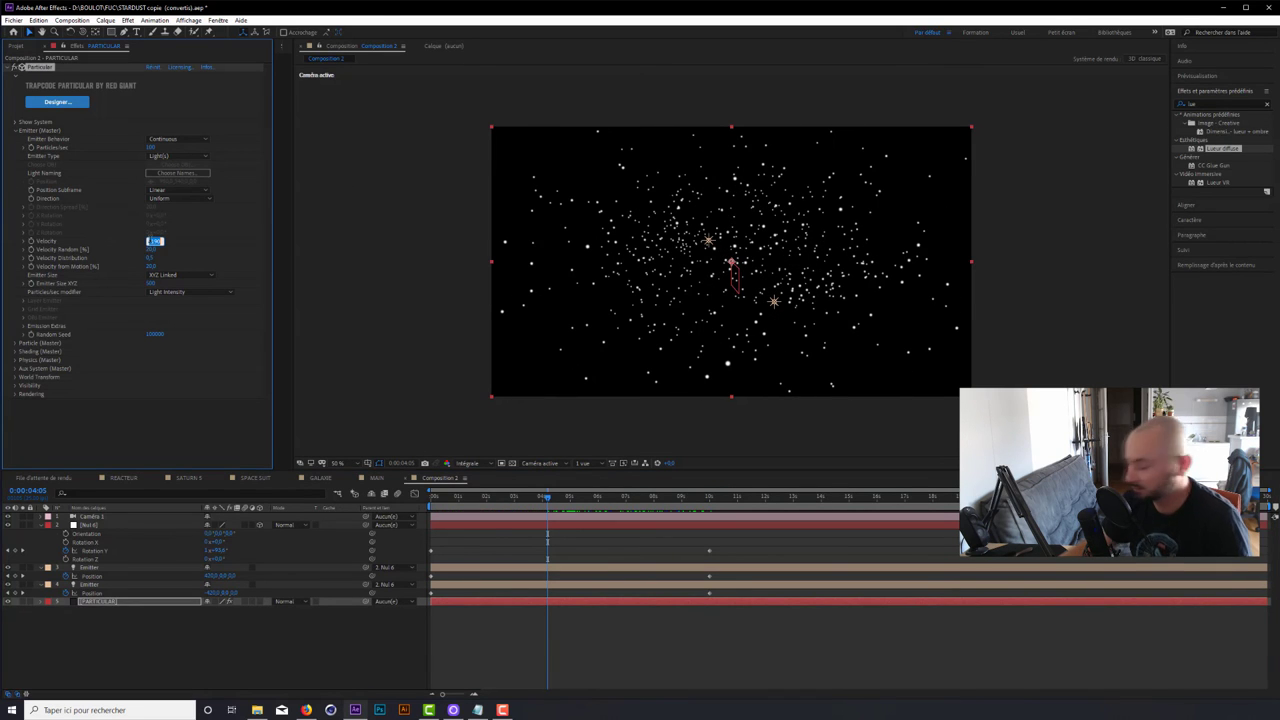
key("Return")
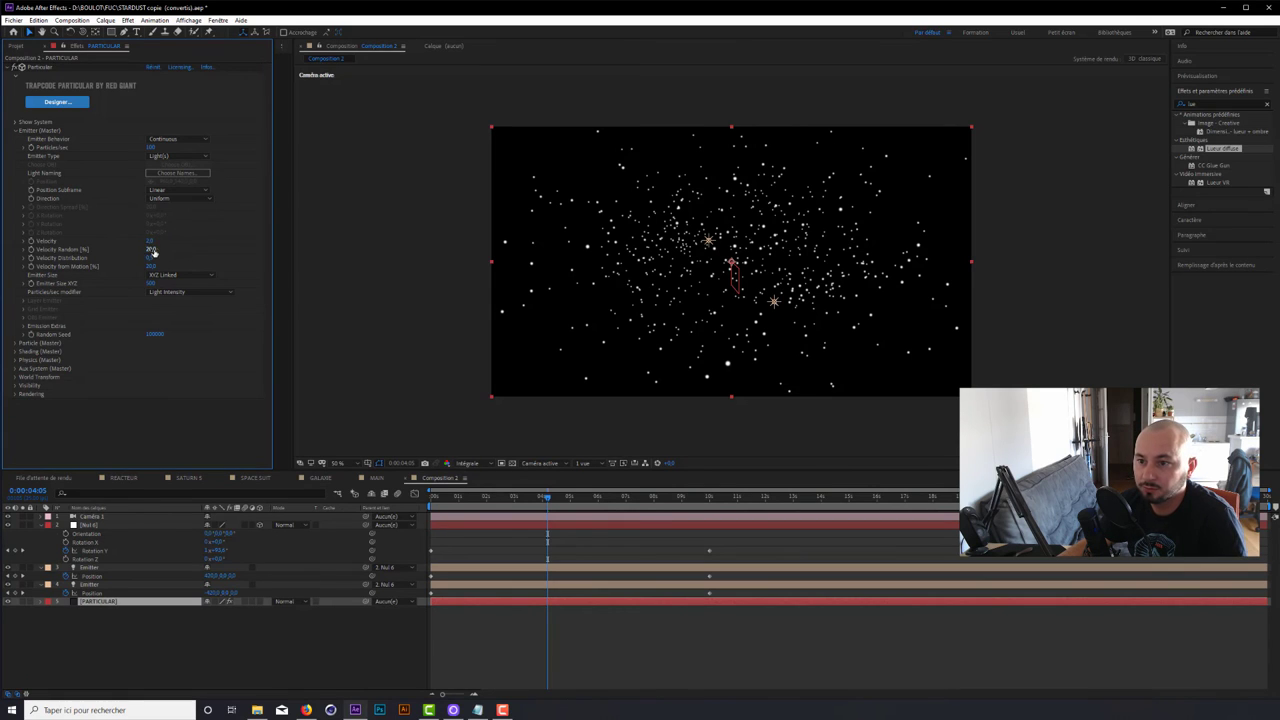
left_click(151, 249)
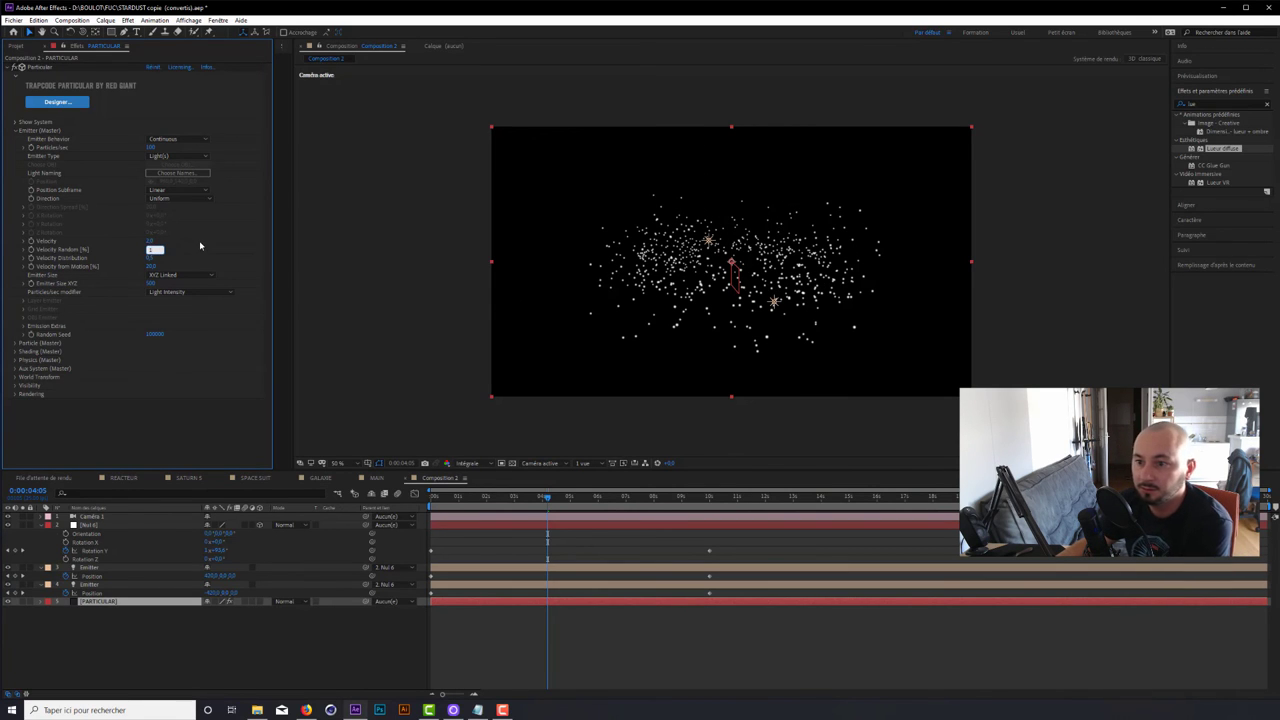
key("Return")
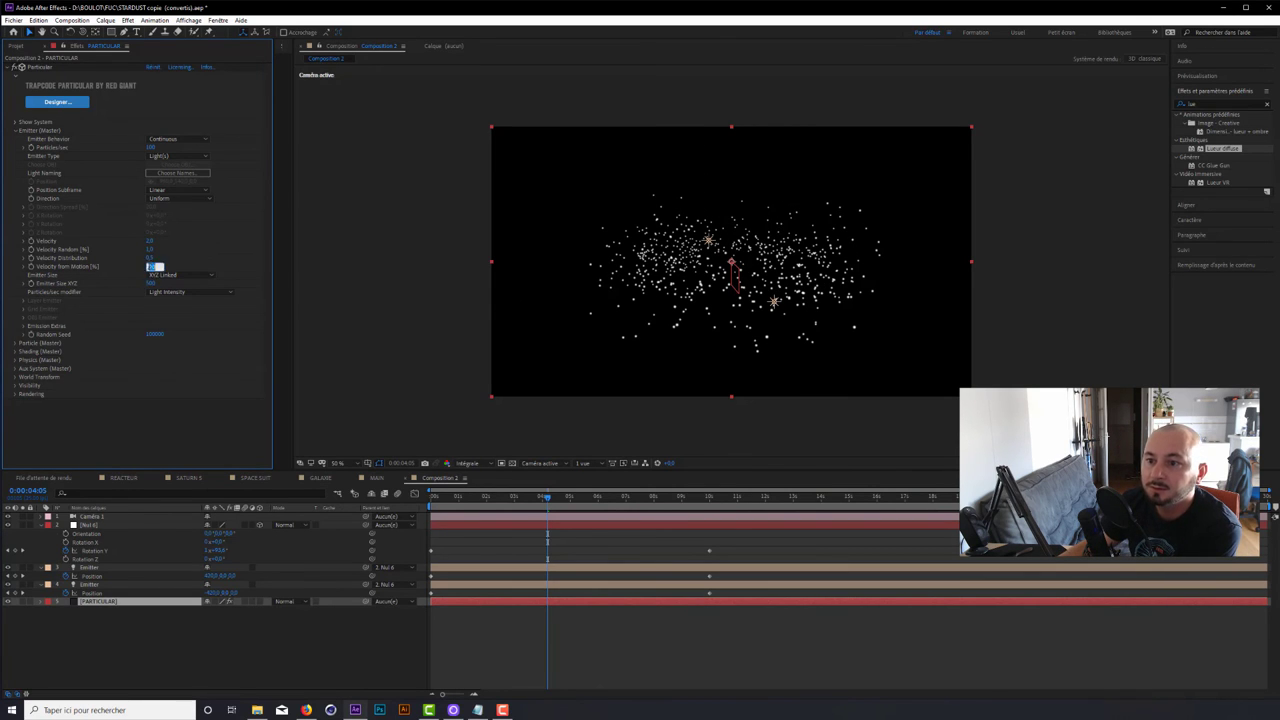
key("Return")
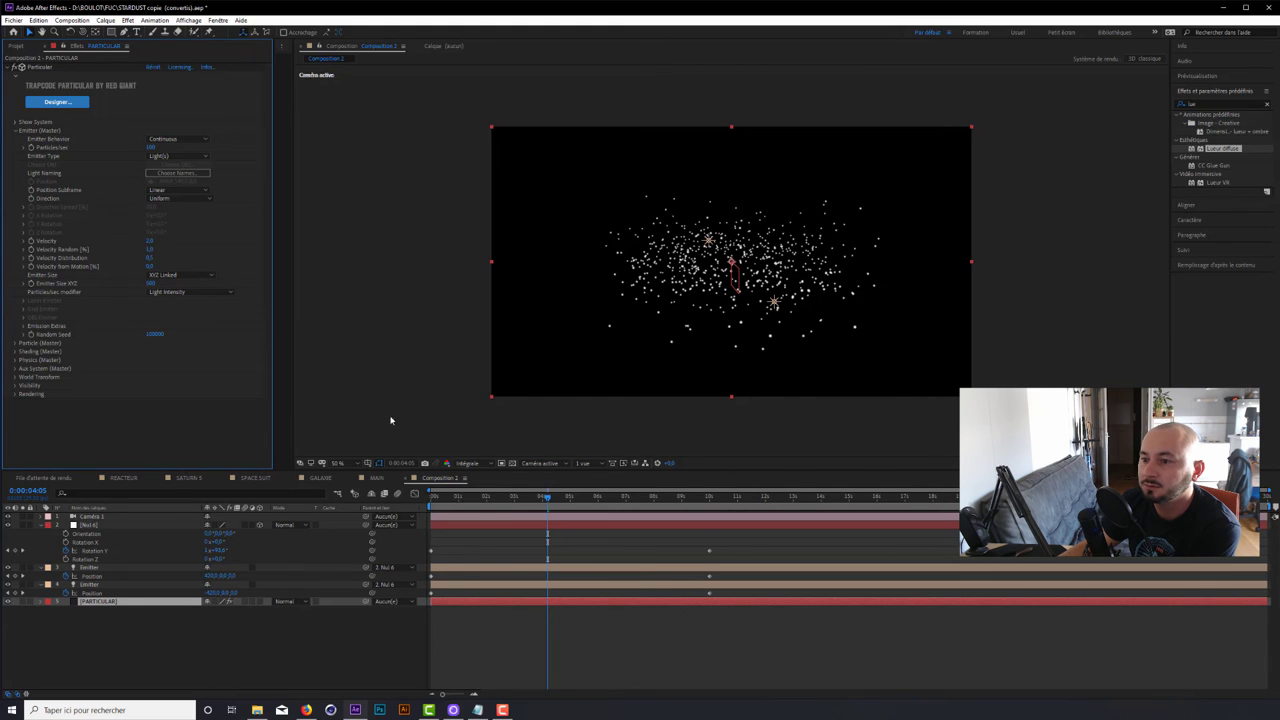
left_click_drag(449, 508, 541, 508)
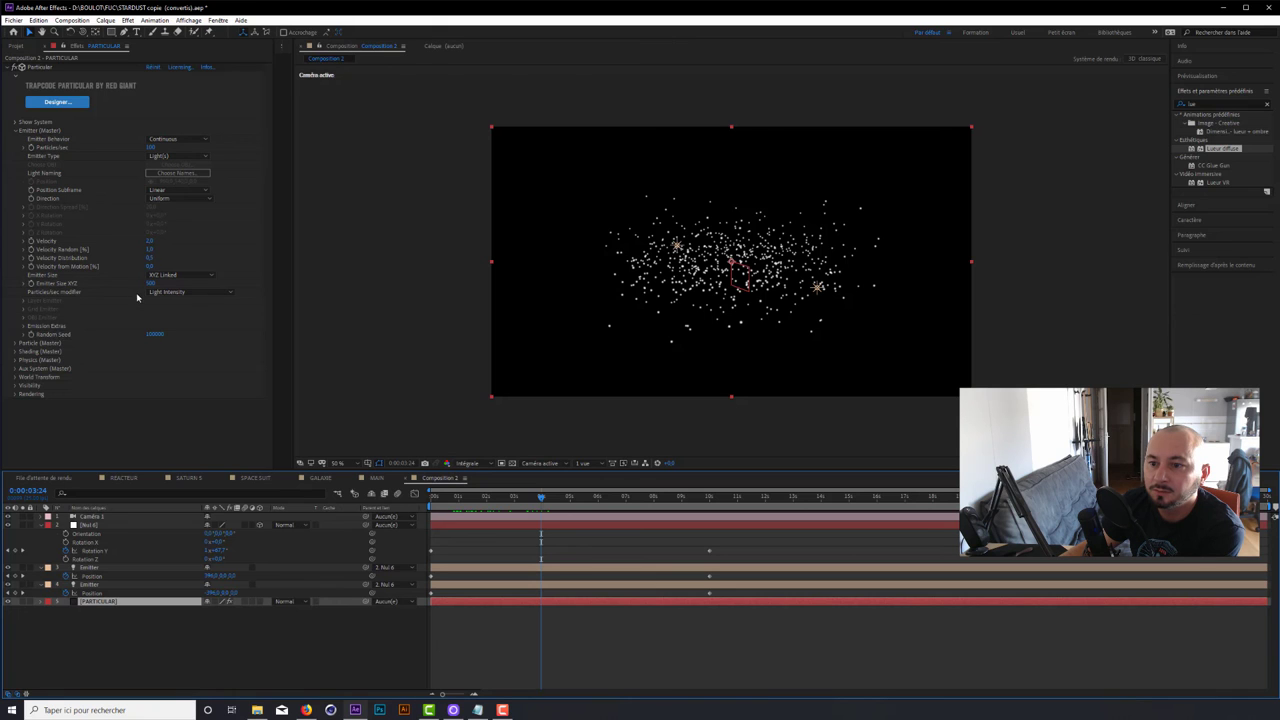
- Lower Particular's Emitter Size XYZ from 500 to a small value and preview the trails at about 8 seconds
left_click(40, 66)
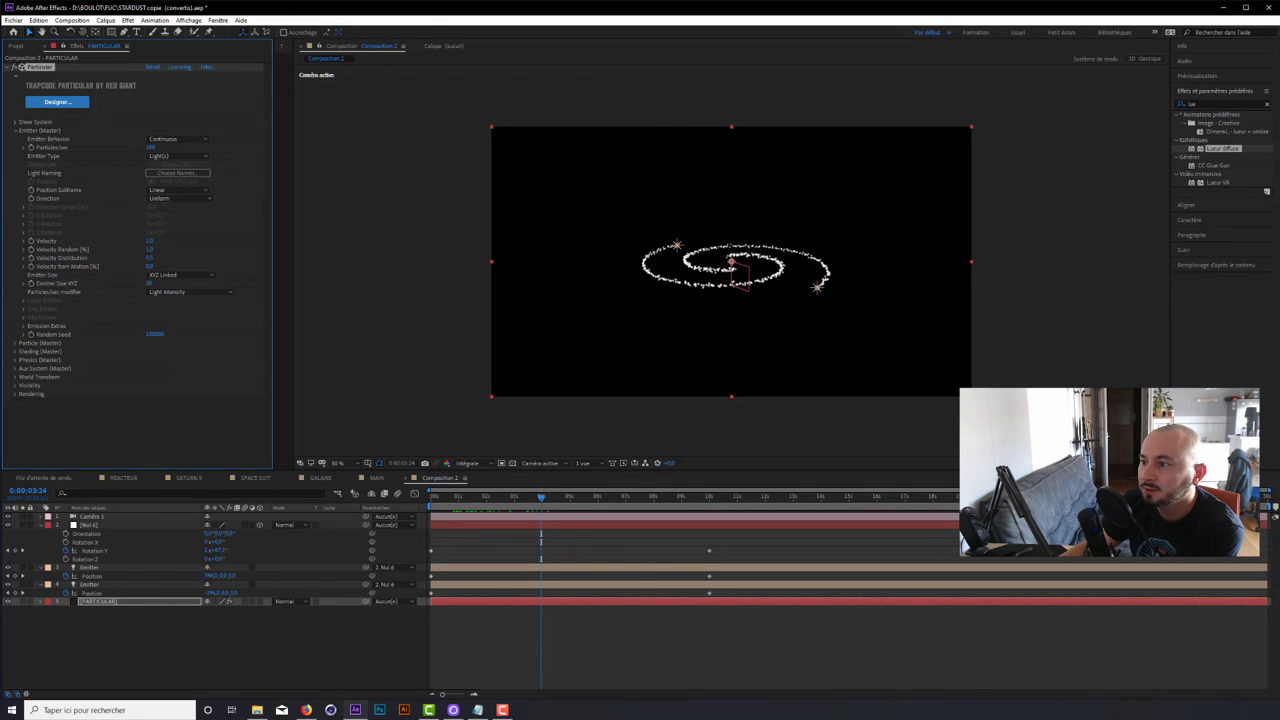
left_click(432, 492)
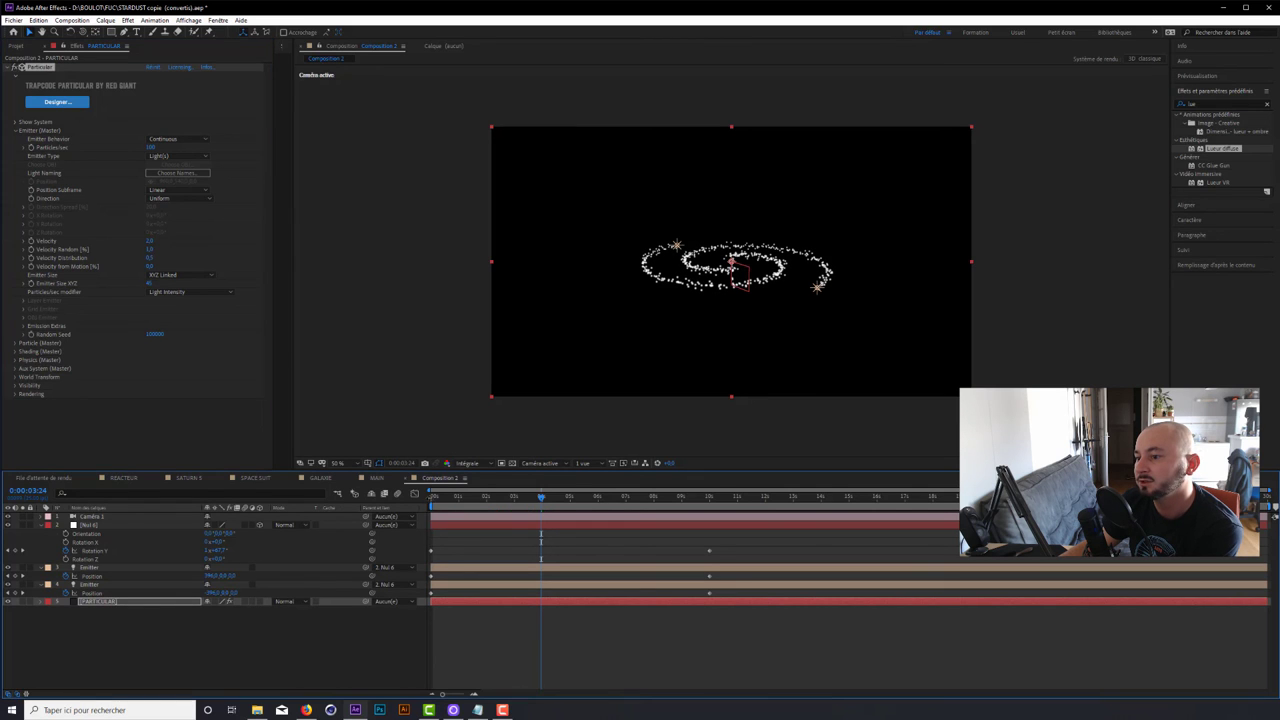
mouse_move(457, 497)
left_mouse_down()
mouse_move(656, 497)
mouse_move(676, 512)
left_mouse_up()
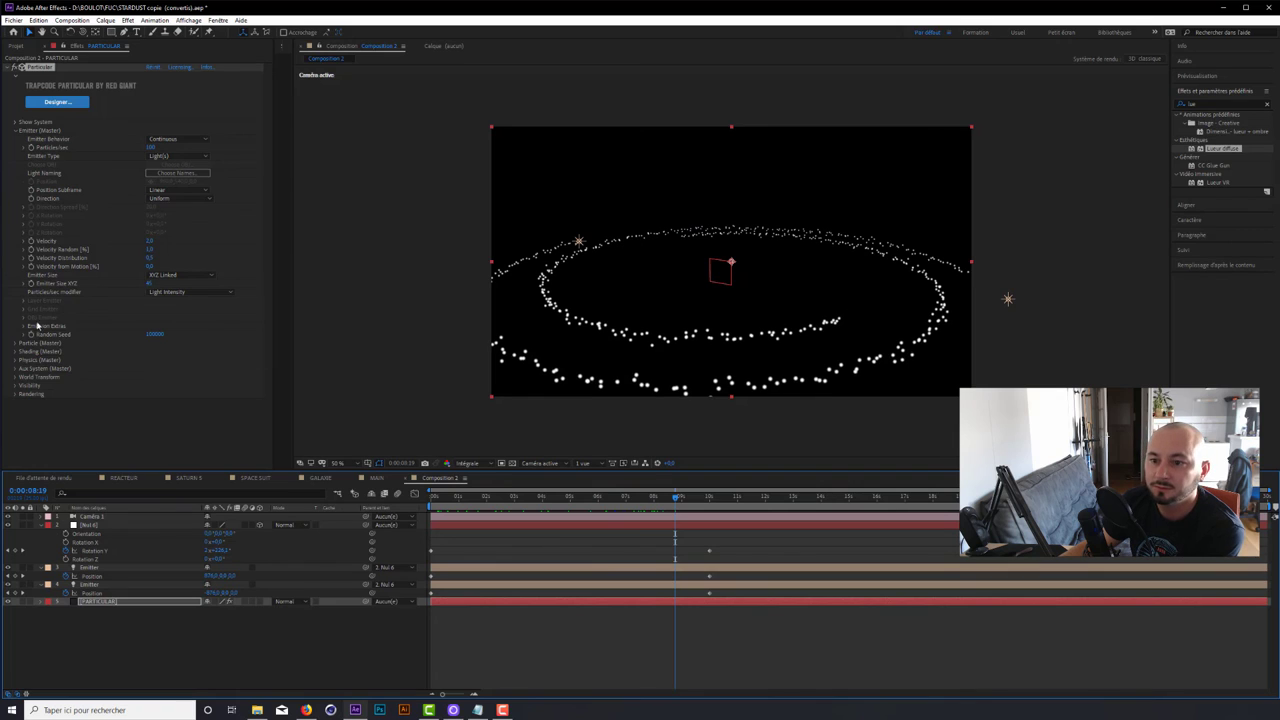
- In Particle (Master), lengthen the particle Life and set particle Size to 1
left_click(19, 342)
scroll(171, 331, "down", 2)
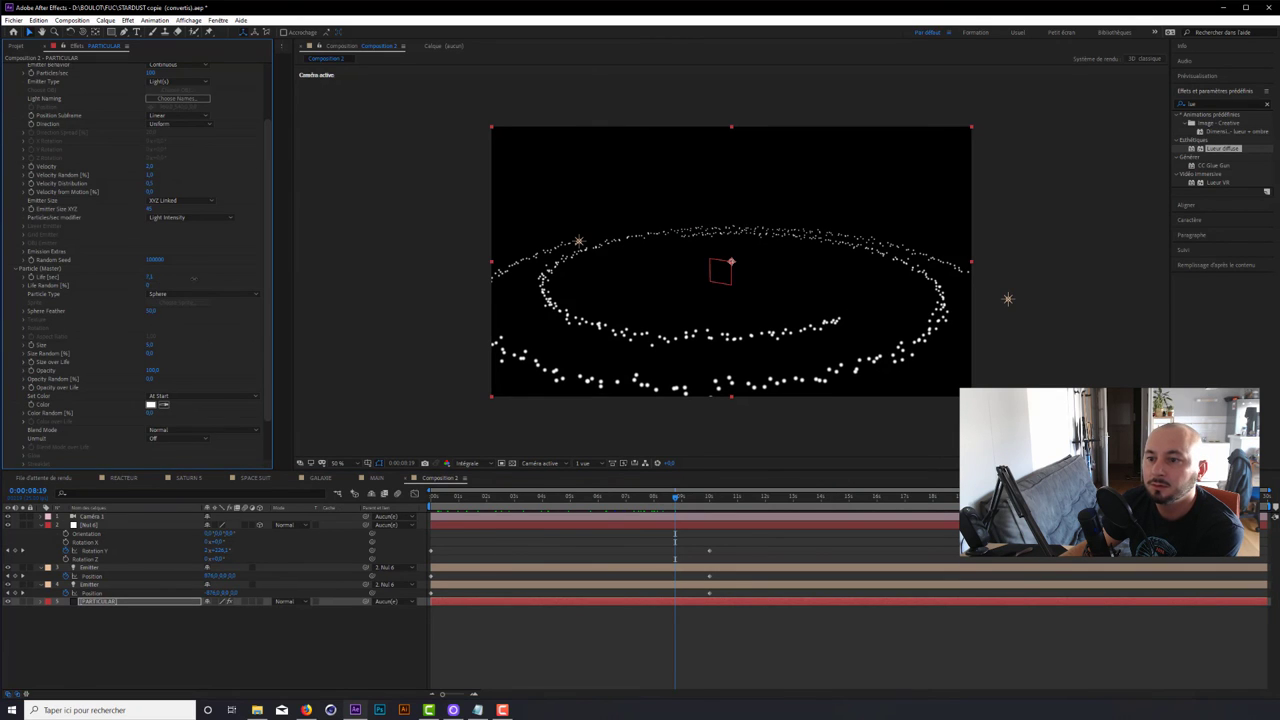
left_click_drag(193, 278, 213, 278)
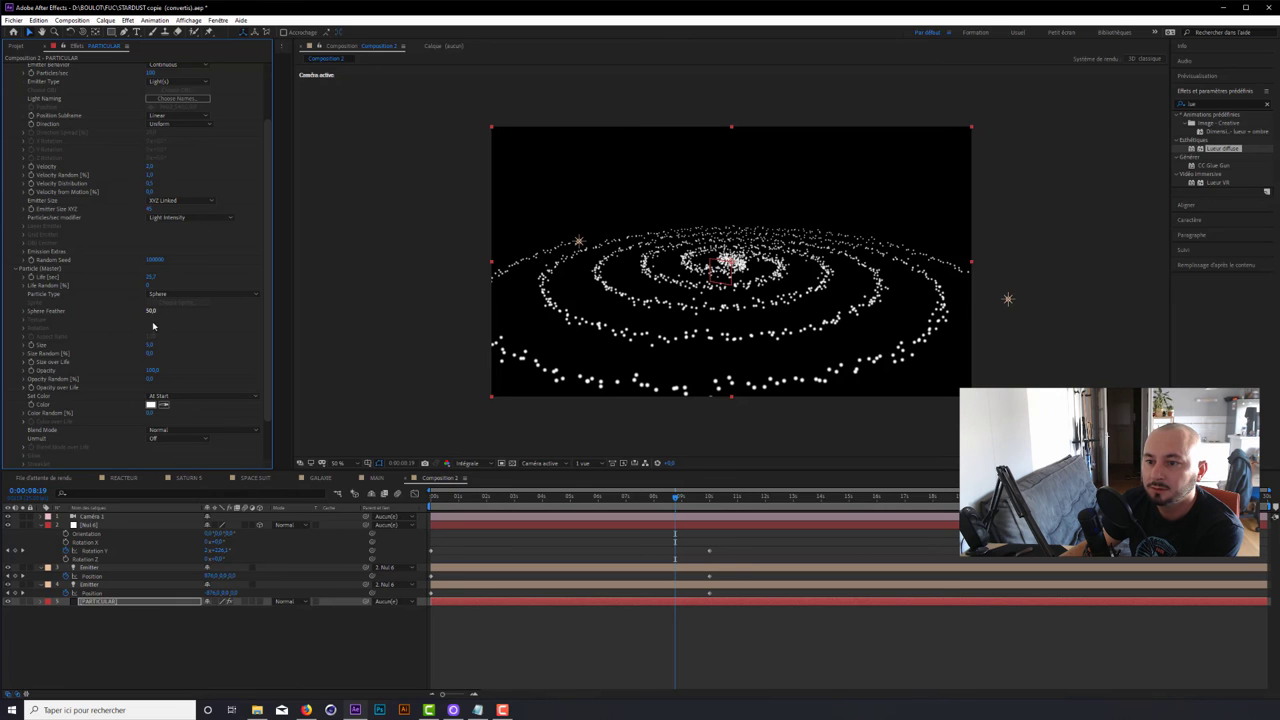
left_click_drag(150, 352, 145, 347)
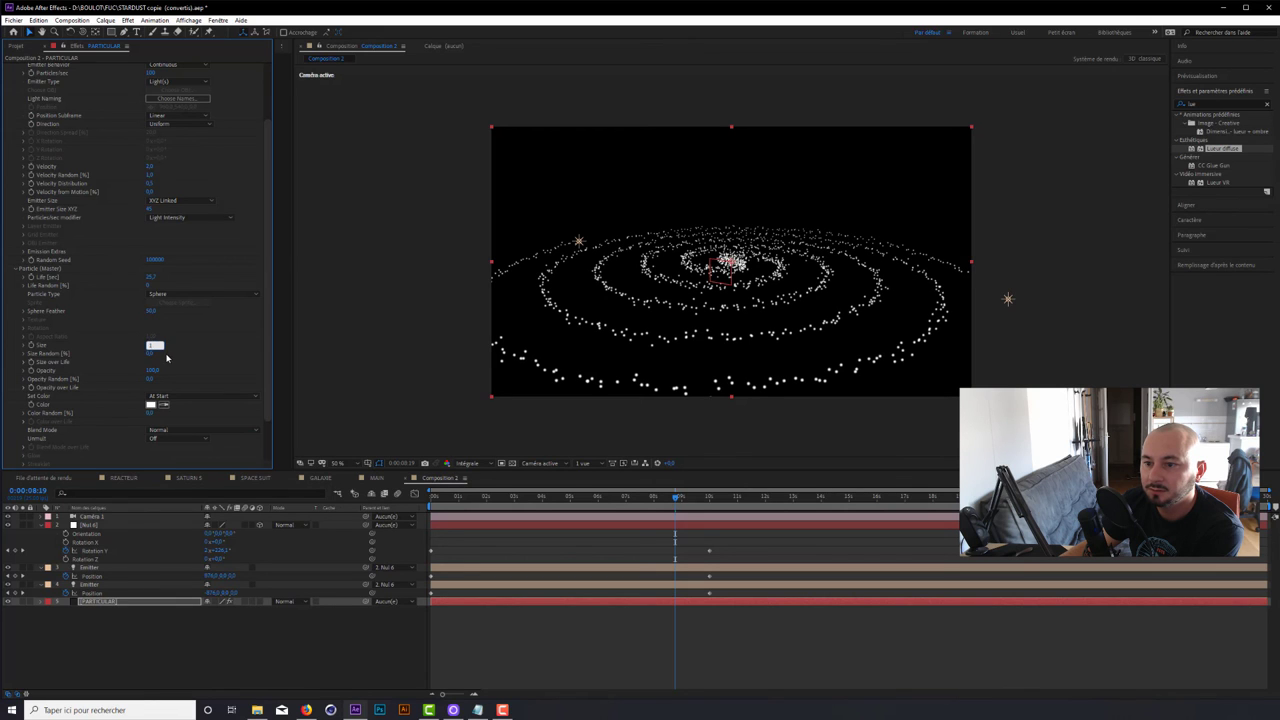
key("Return")
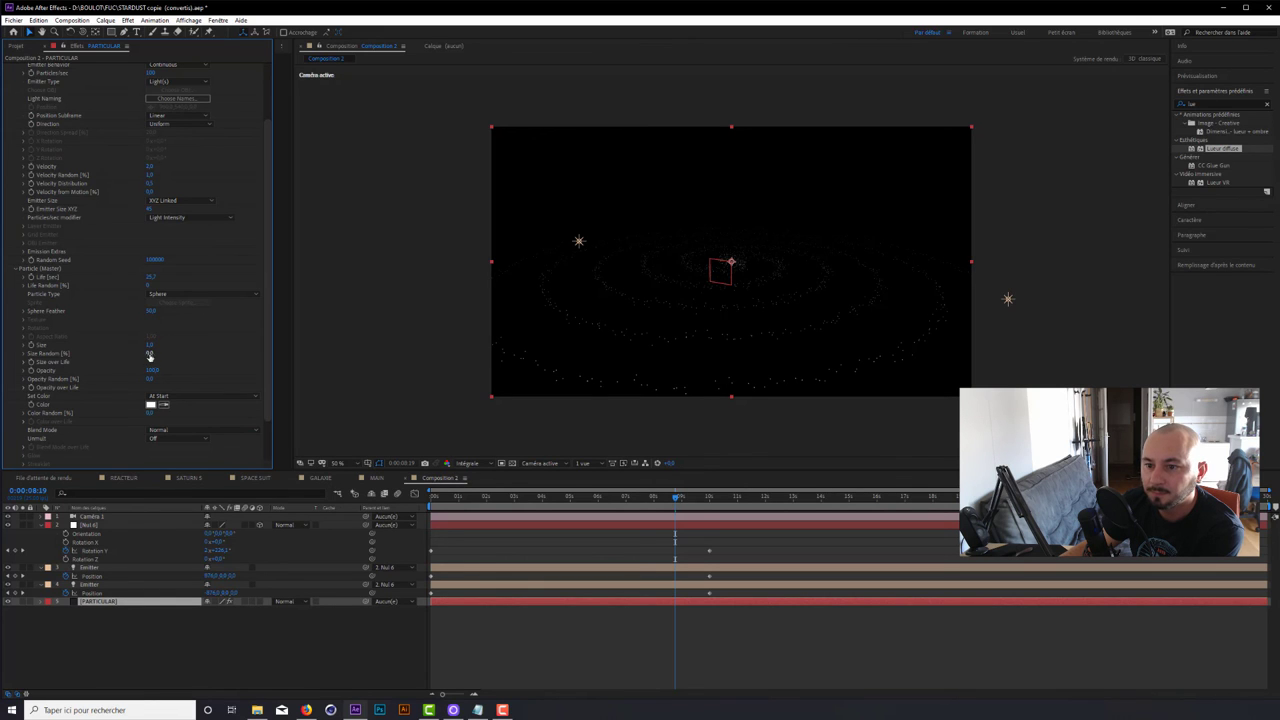
- Set Size Random to 100 and raise particle Size to about 6
left_click_drag(150, 356, 237, 347)
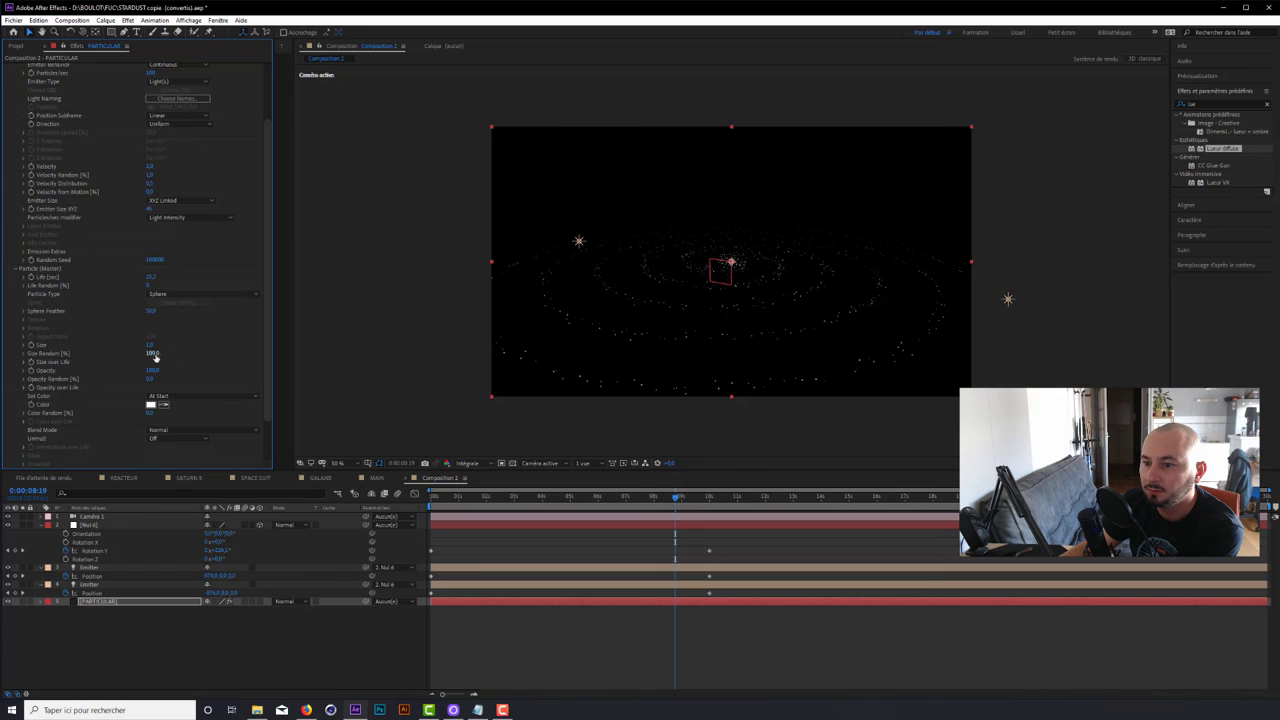
left_click_drag(150, 344, 152, 344)
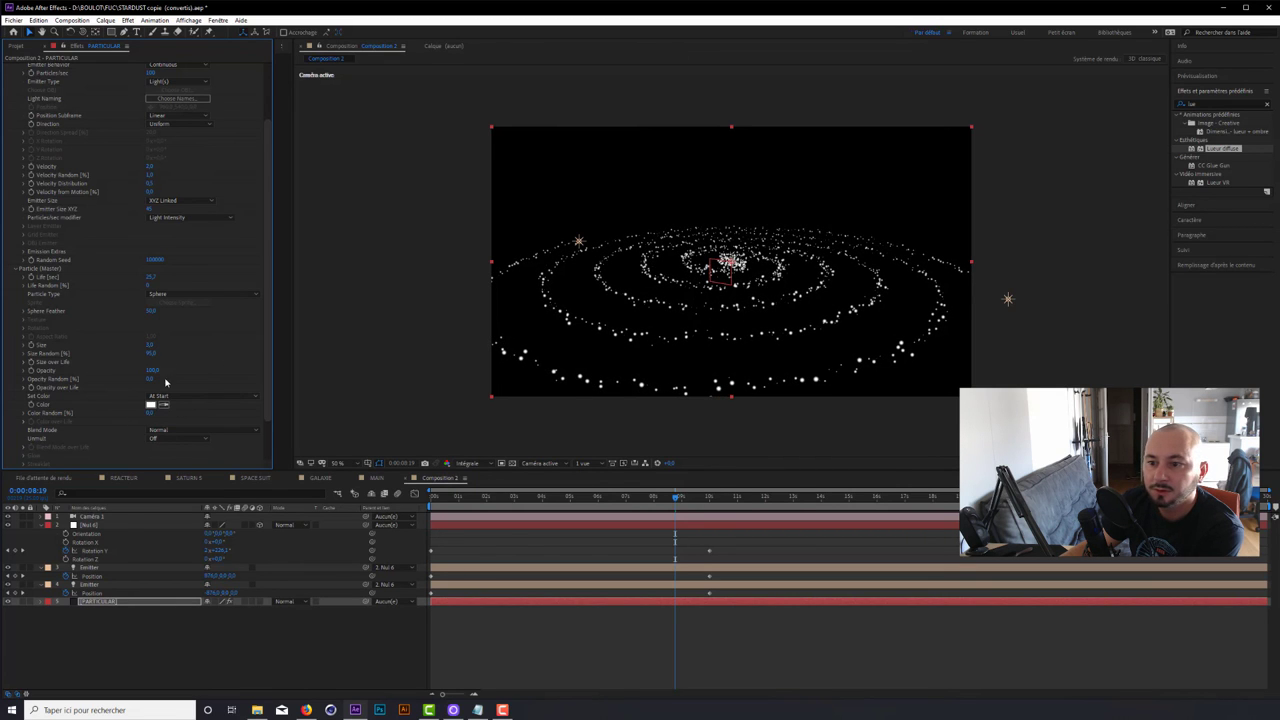
left_click_drag(150, 344, 170, 344)
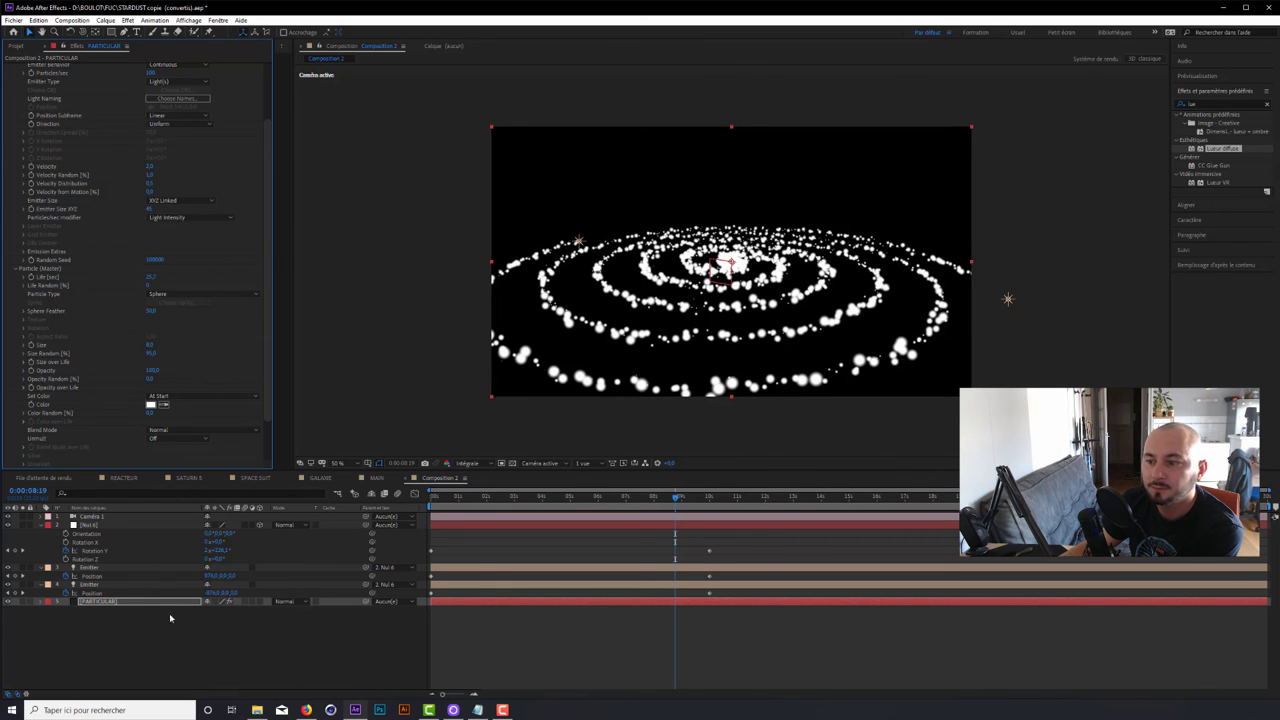
- Duplicate the PARTICULAR layer and set the copy's Random Seed to 99910
left_click(127, 603)
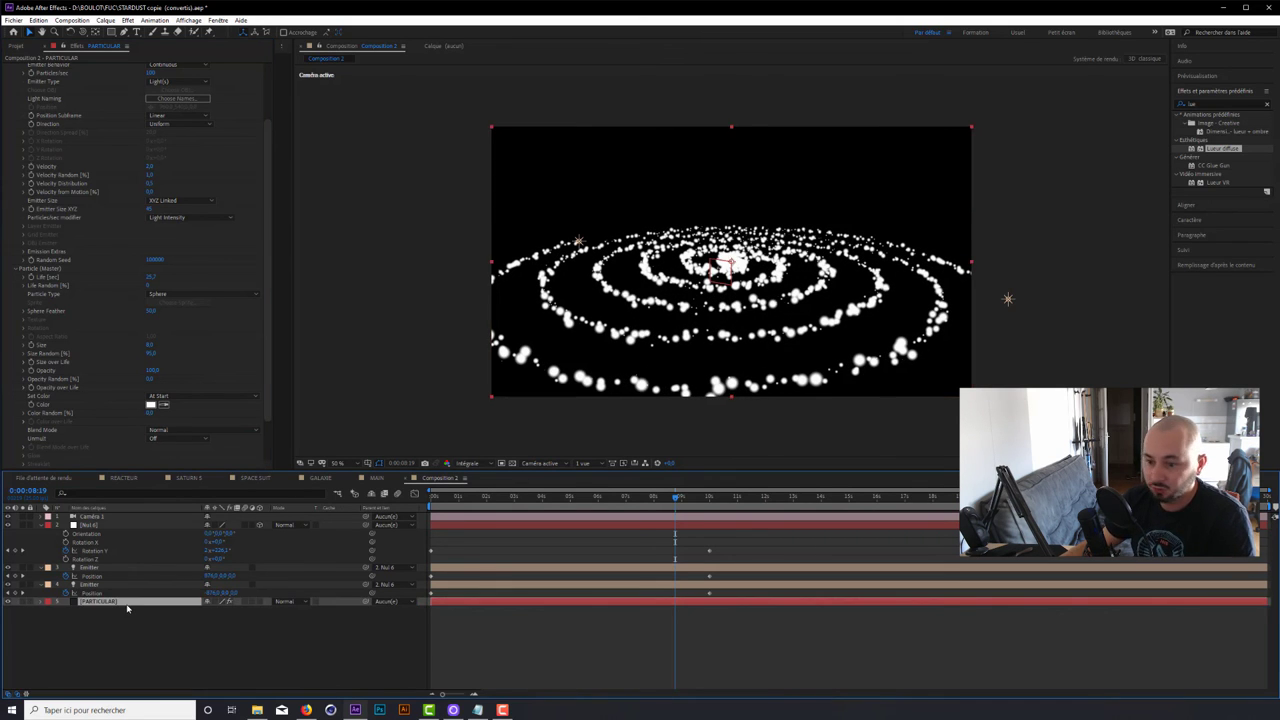
key("ctrl+d")
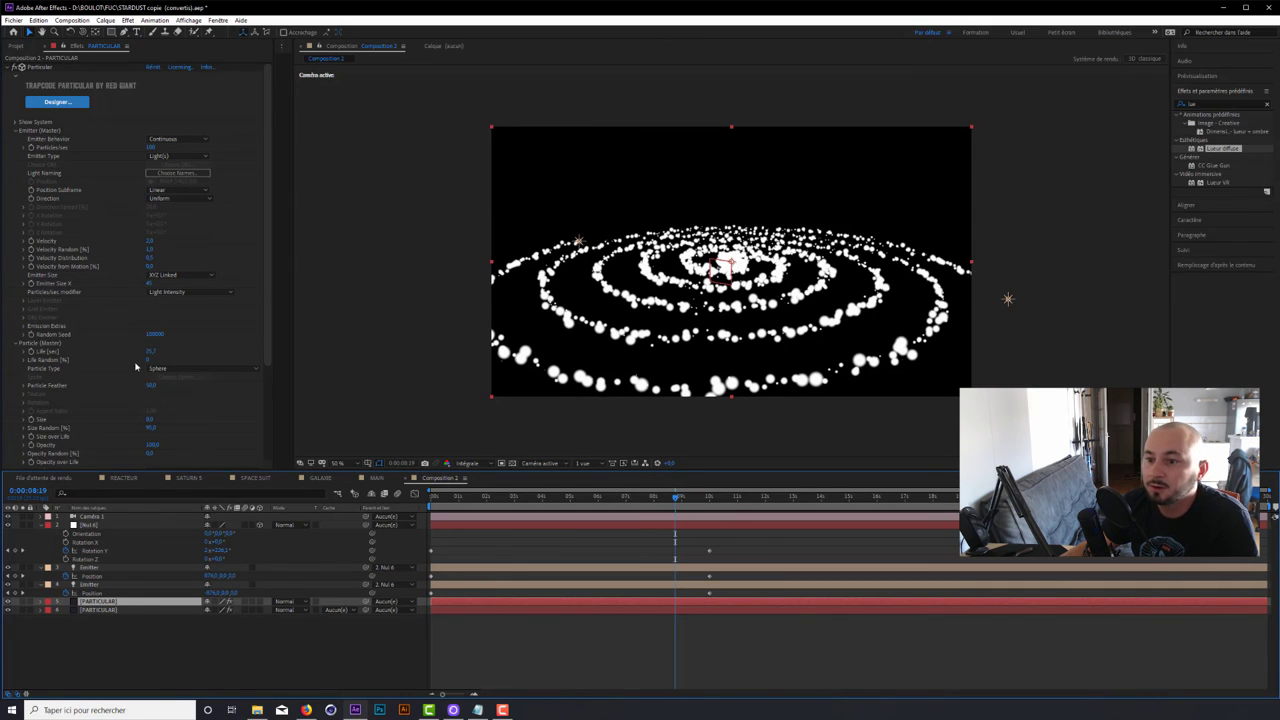
left_click(152, 333)
type("99910")
key("Return")
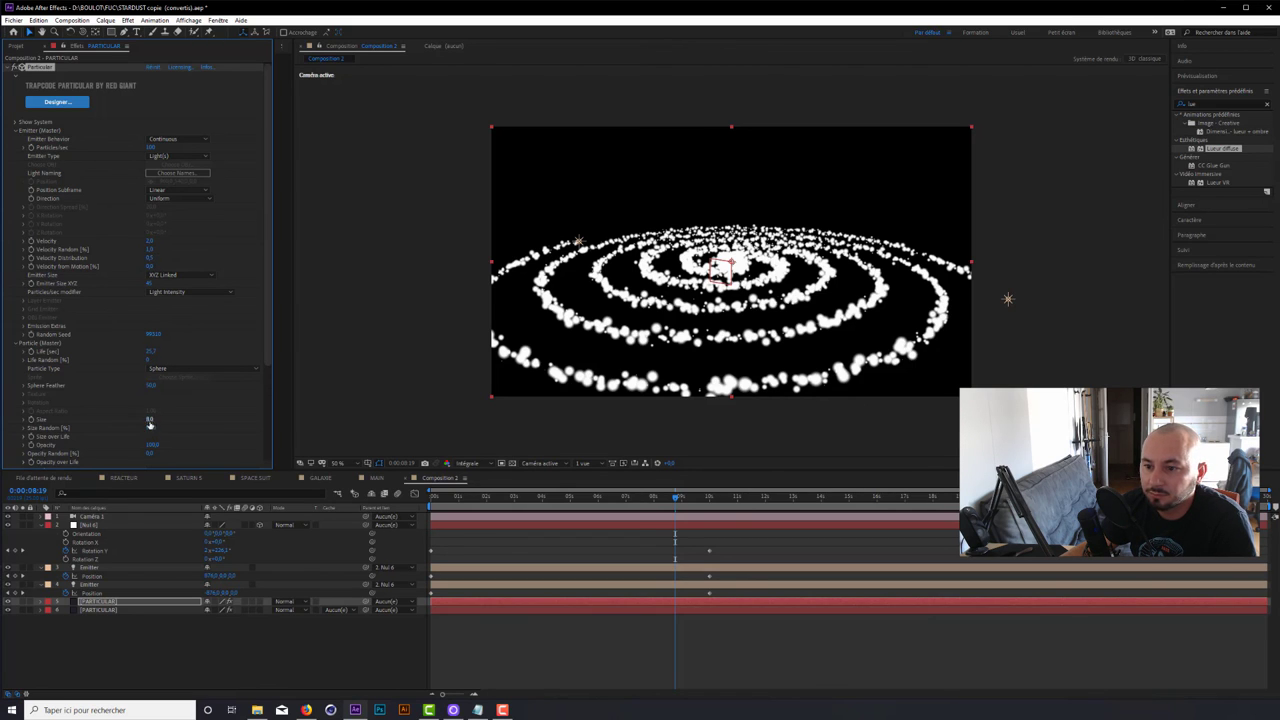
- Shrink the copy's particles, greatly raise Particles/sec and widen Emitter Size XYZ, viewing the galaxy from above
left_click_drag(150, 419, 145, 419)
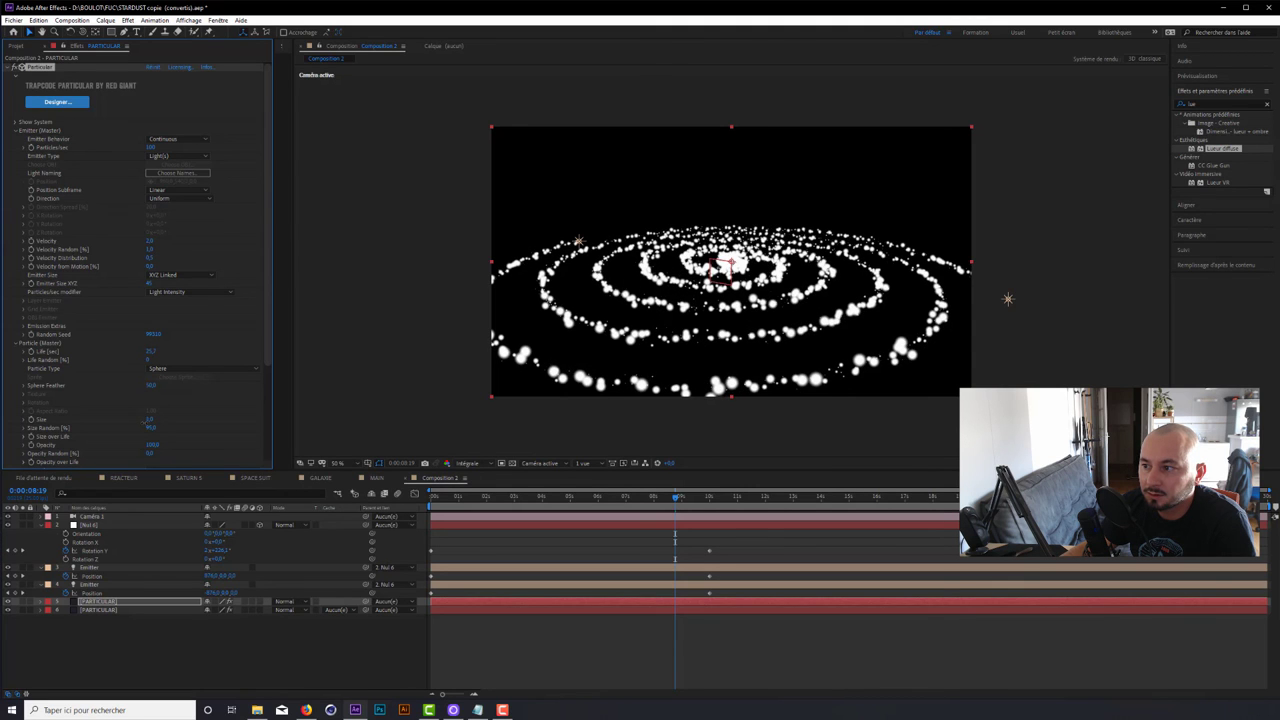
left_click_drag(150, 147, 505, 149)
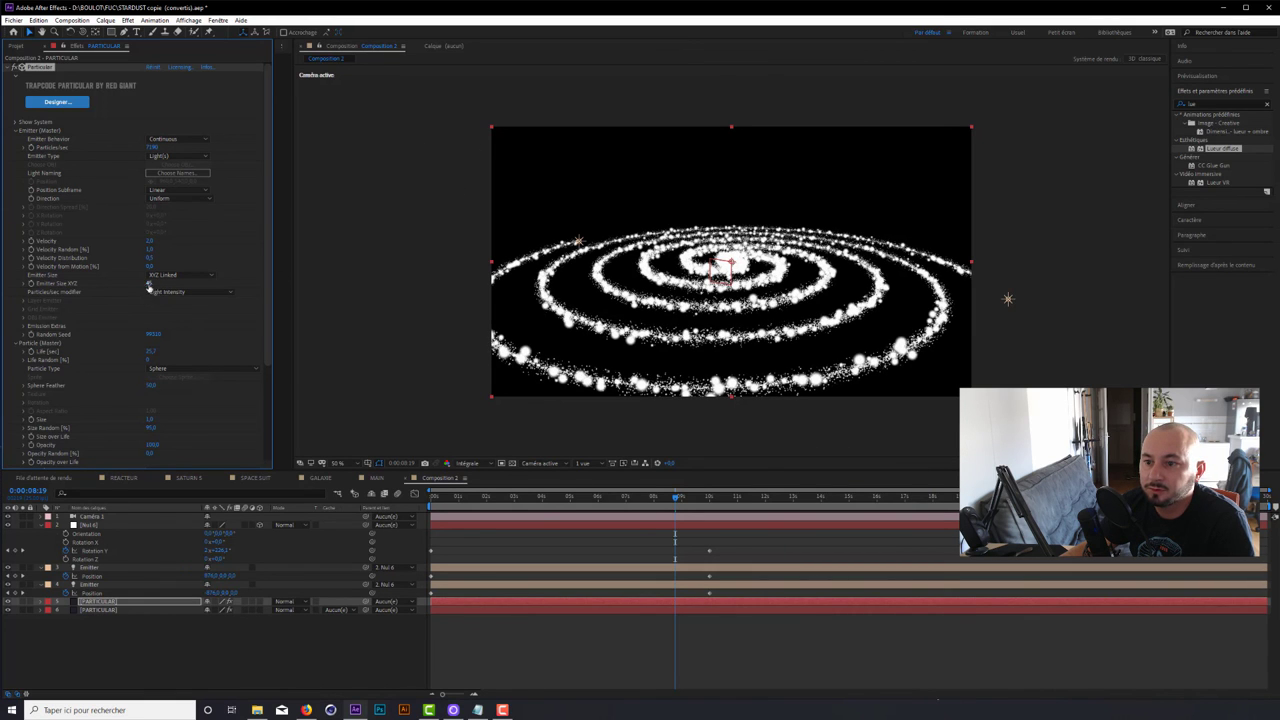
left_click_drag(150, 283, 175, 283)
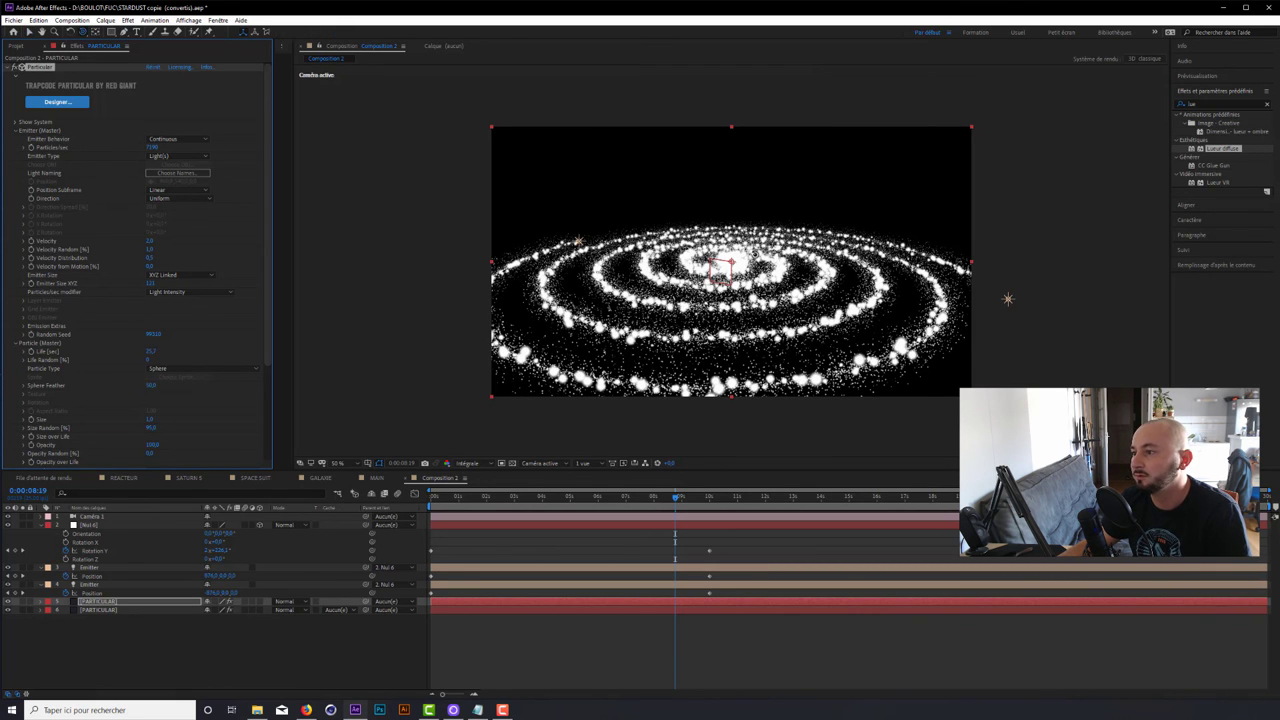
key("c")
left_click_drag(1008, 298, 978, 294)
left_click_drag(676, 497, 655, 497)
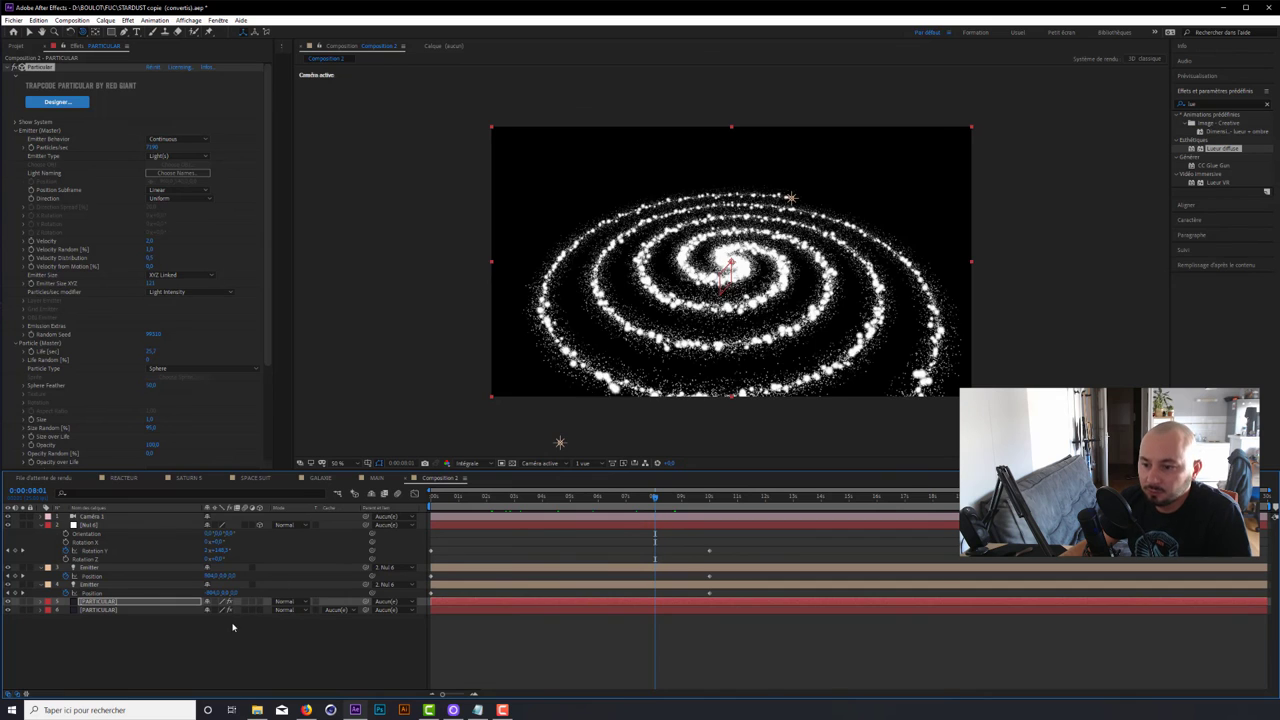
- Set both PARTICULAR layers' blend mode from Normal to Addition
left_click(282, 603)
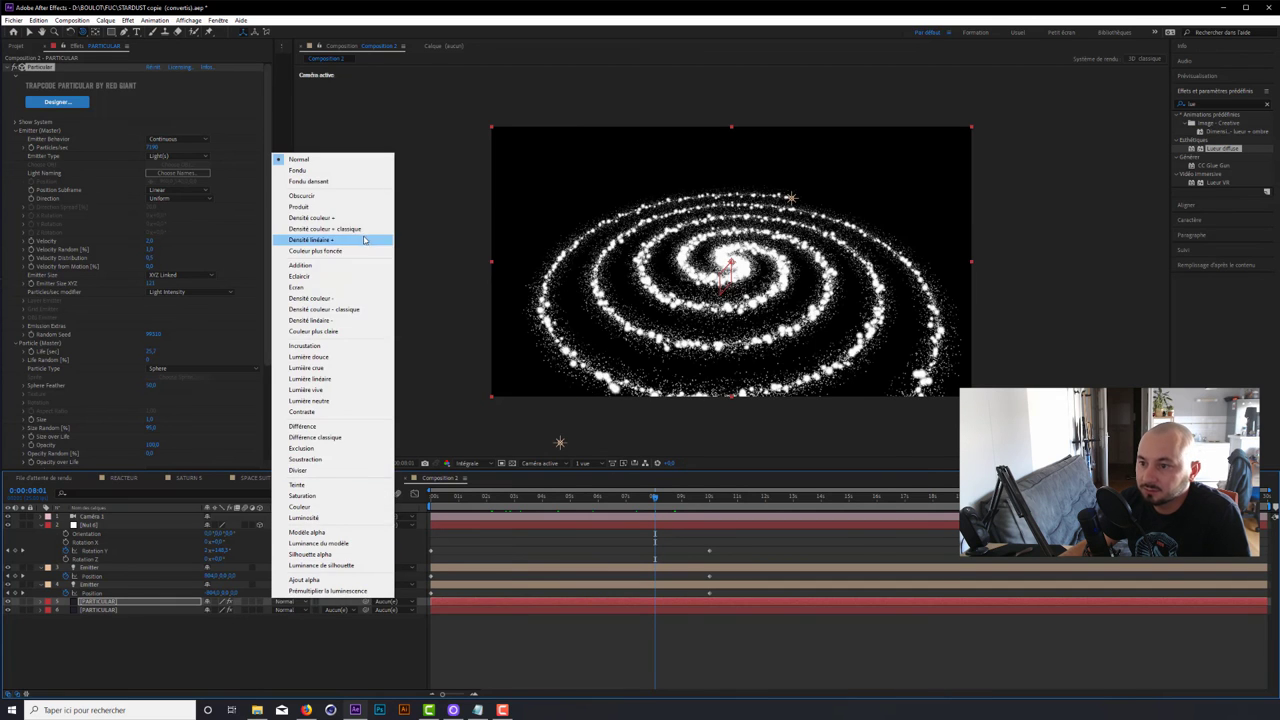
left_click(325, 266)
left_click(297, 608)
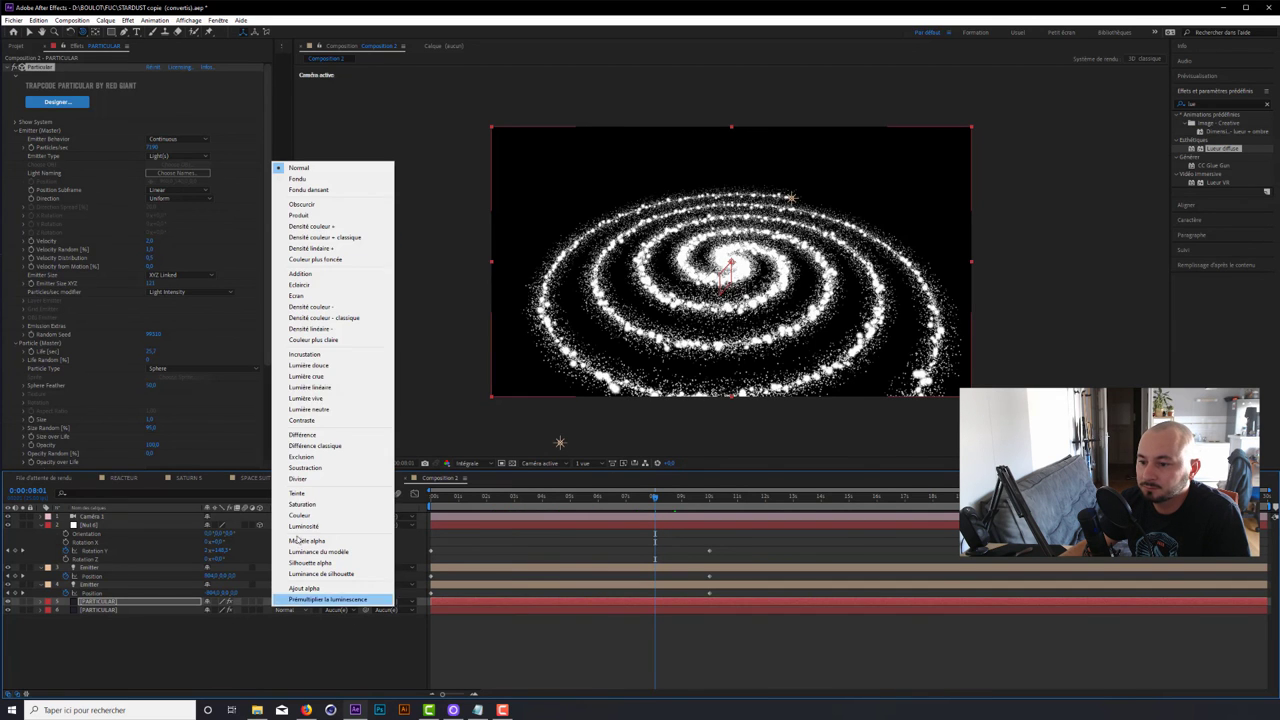
left_click(320, 272)
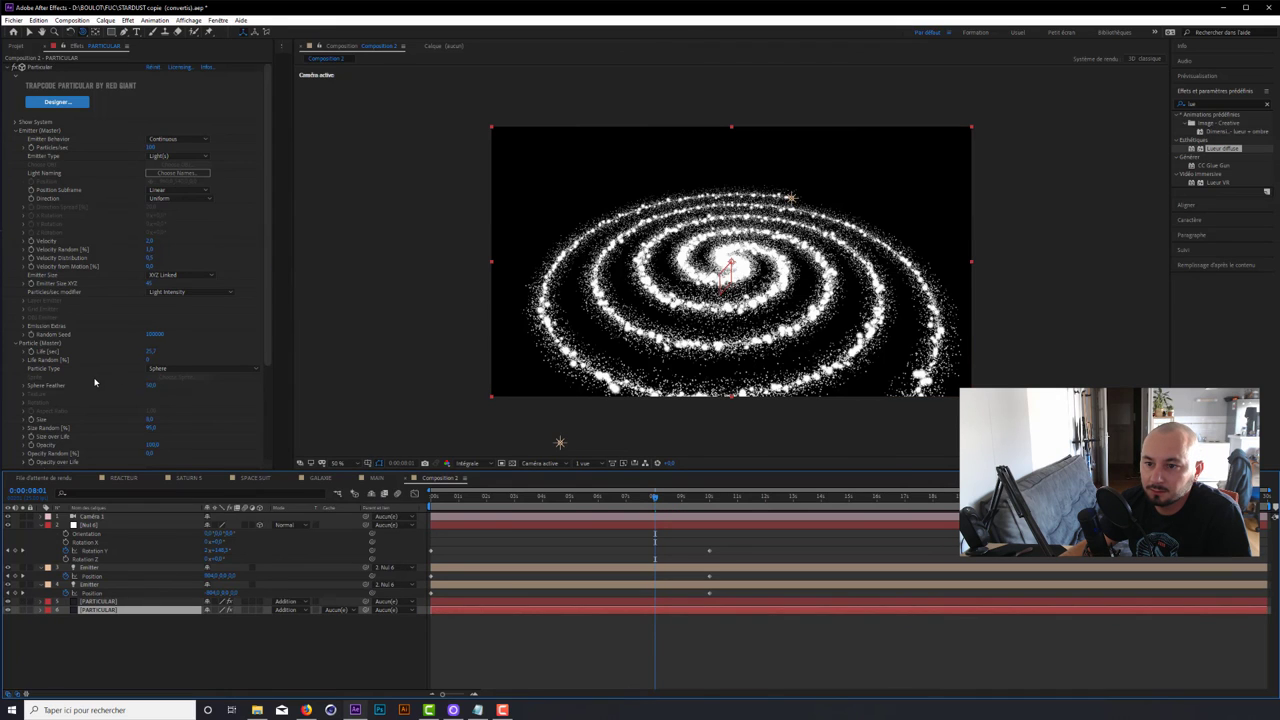
scroll(94, 380, "down", 1)
scroll(94, 380, "down", 1)
scroll(60, 376, "down", 1)
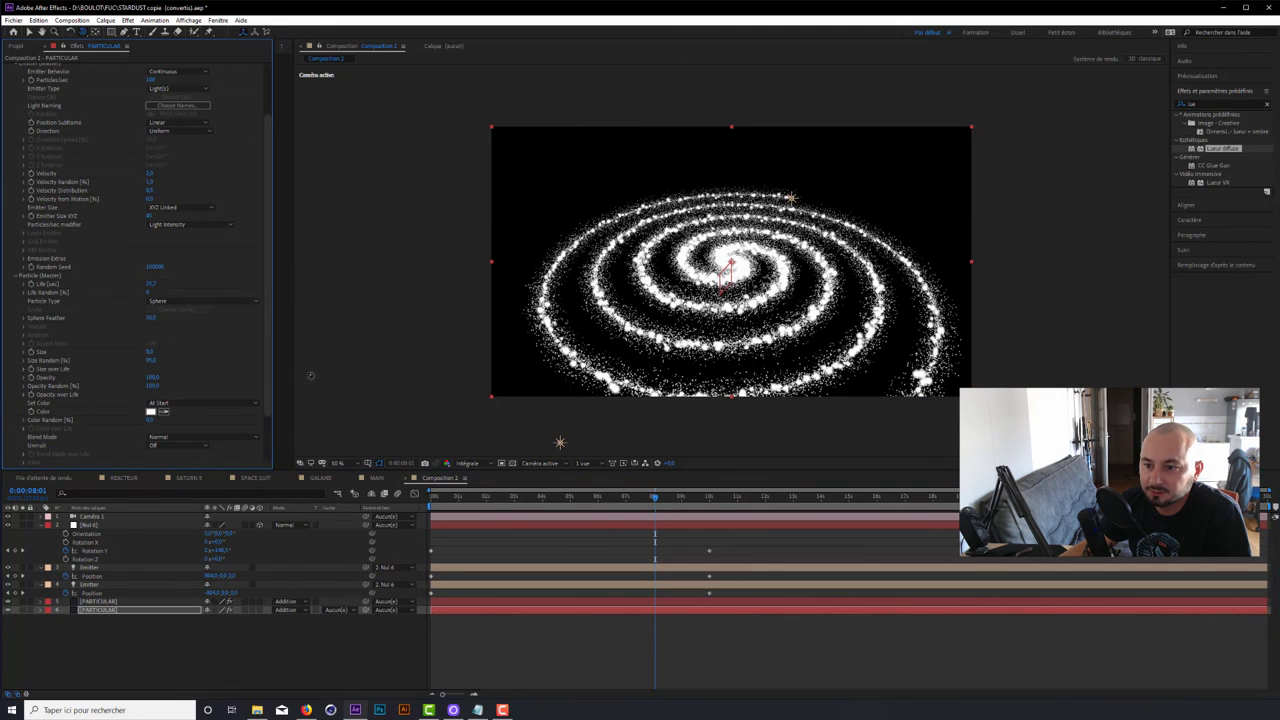
- Select the upper PARTICULAR layer and scroll down through its Particular settings
left_click(105, 601)
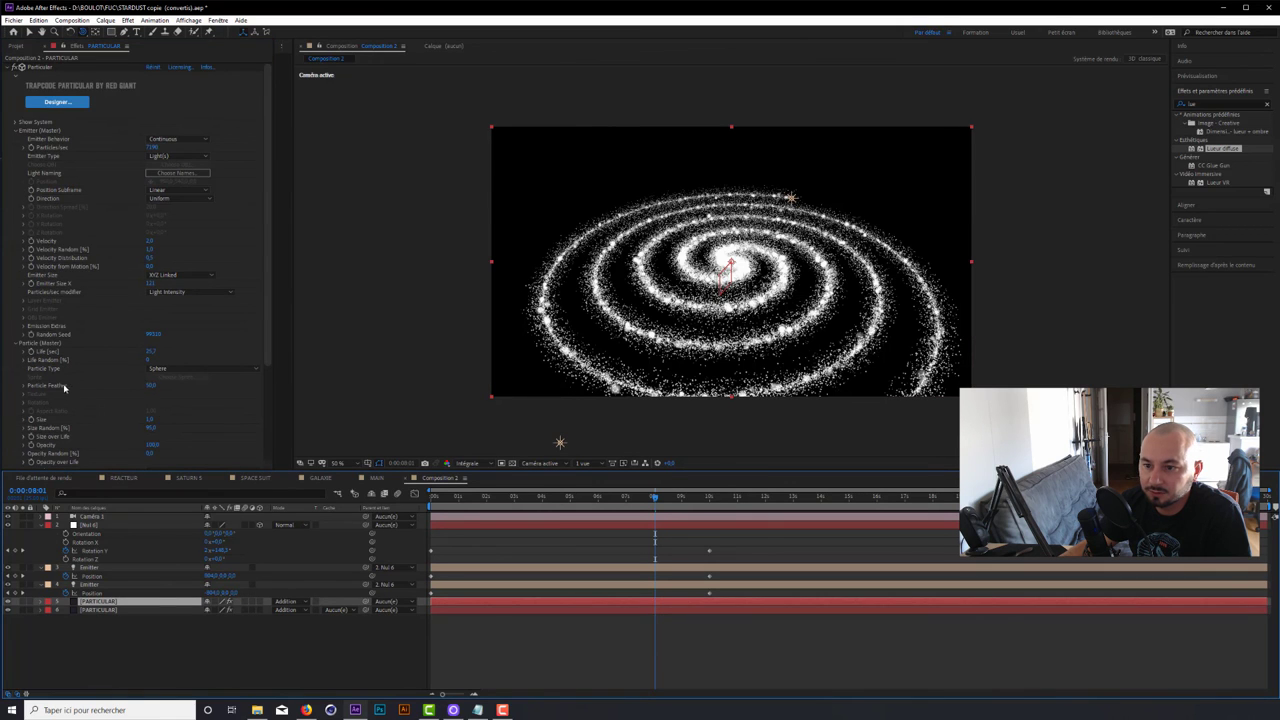
scroll(64, 386, "down", 1)
scroll(65, 378, "down", 1)
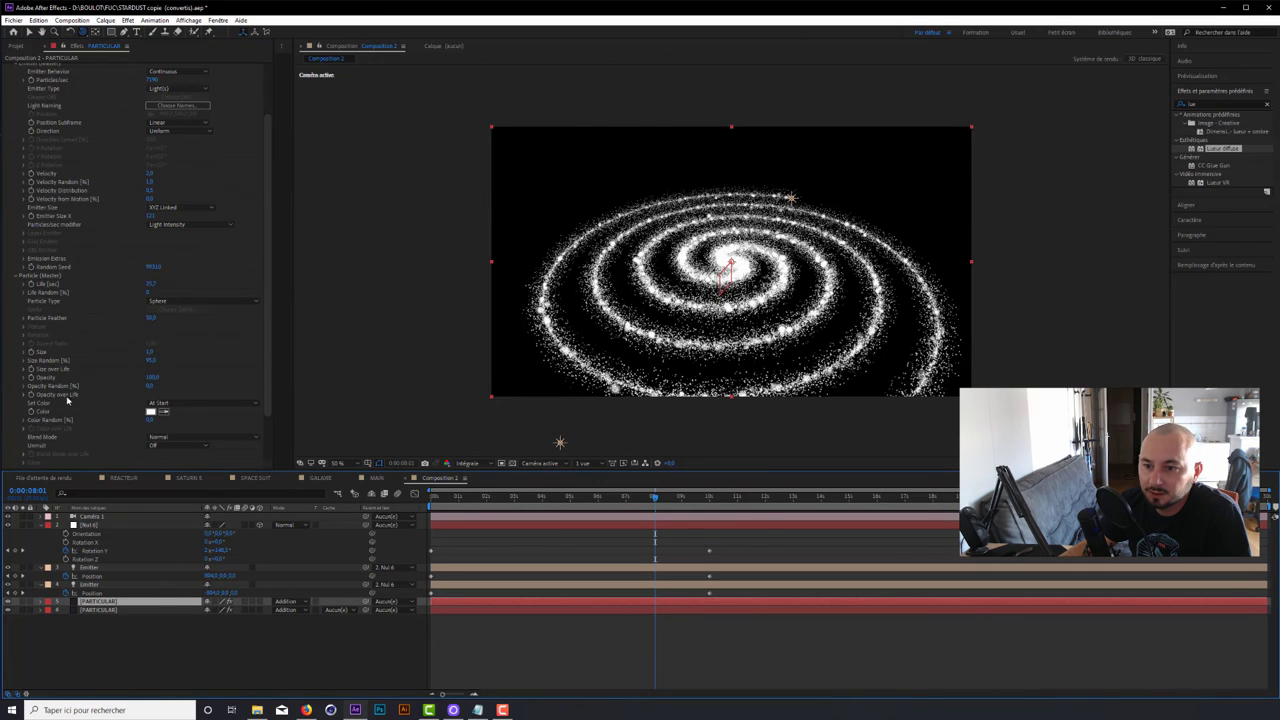
scroll(41, 427, "down", 1)
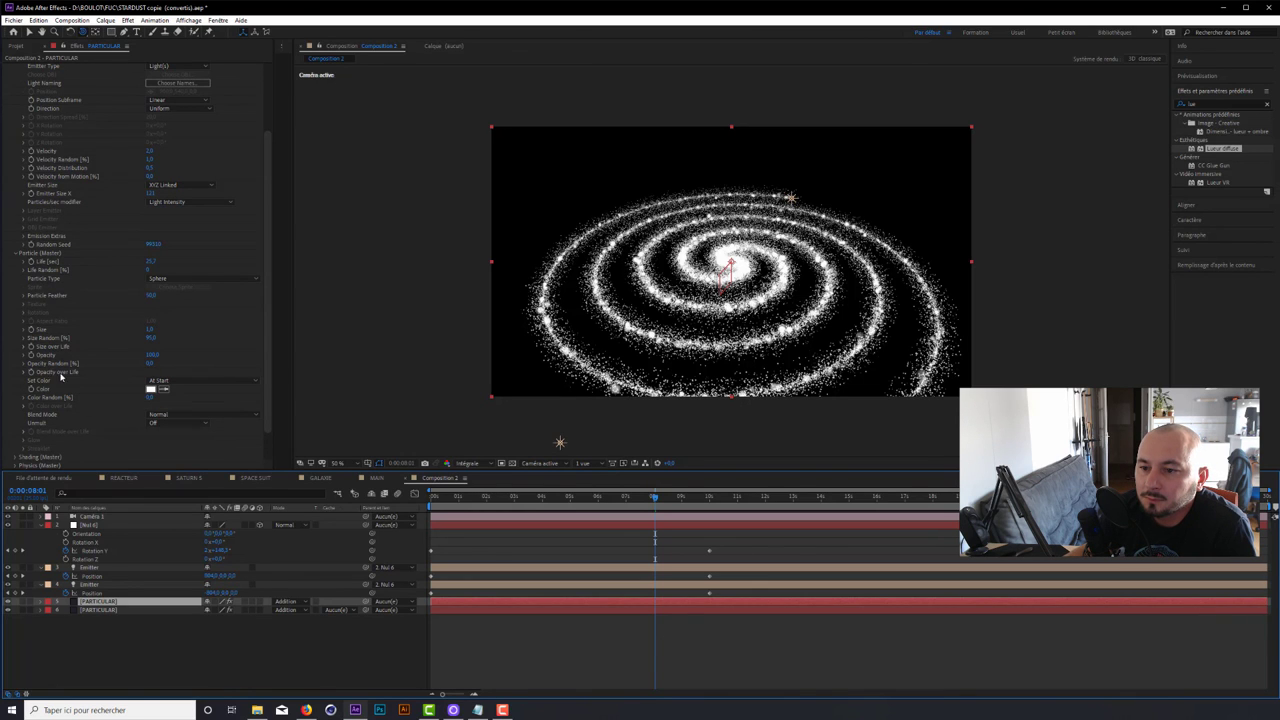
- Set Opacity Random to 100 and play a preview of the galaxy animation
left_click(150, 363)
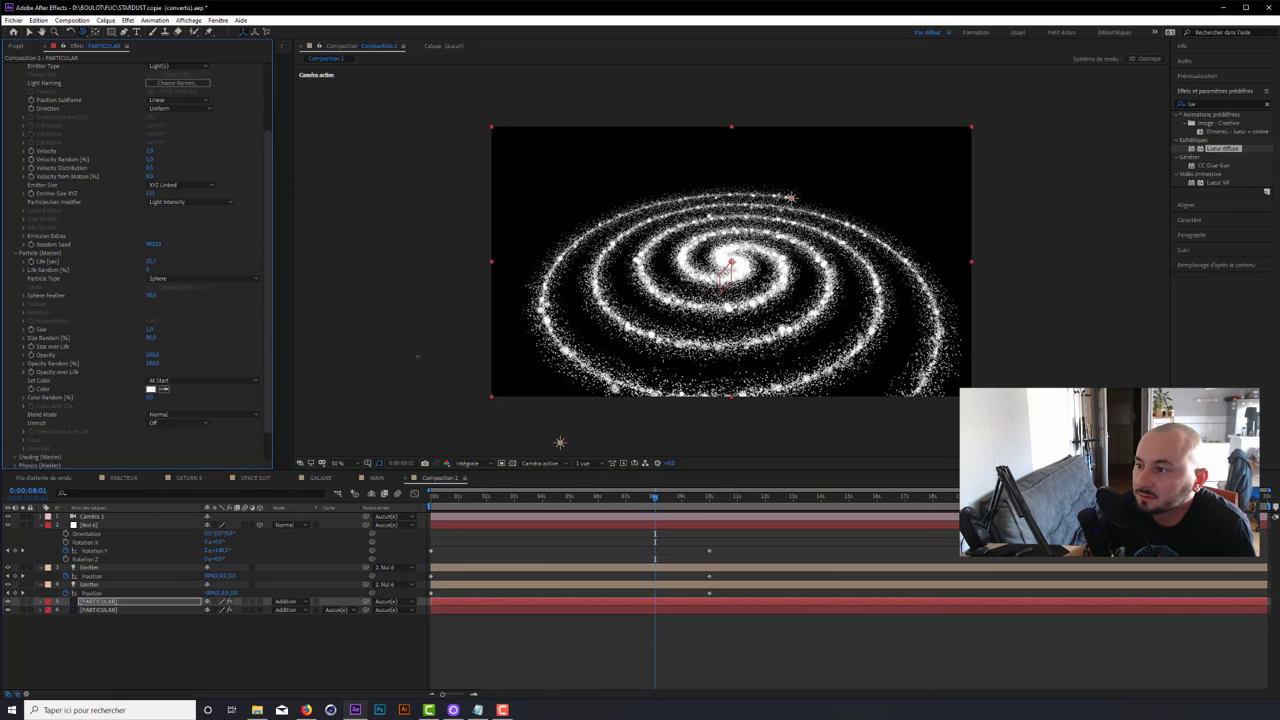
type("100")
key("Return")
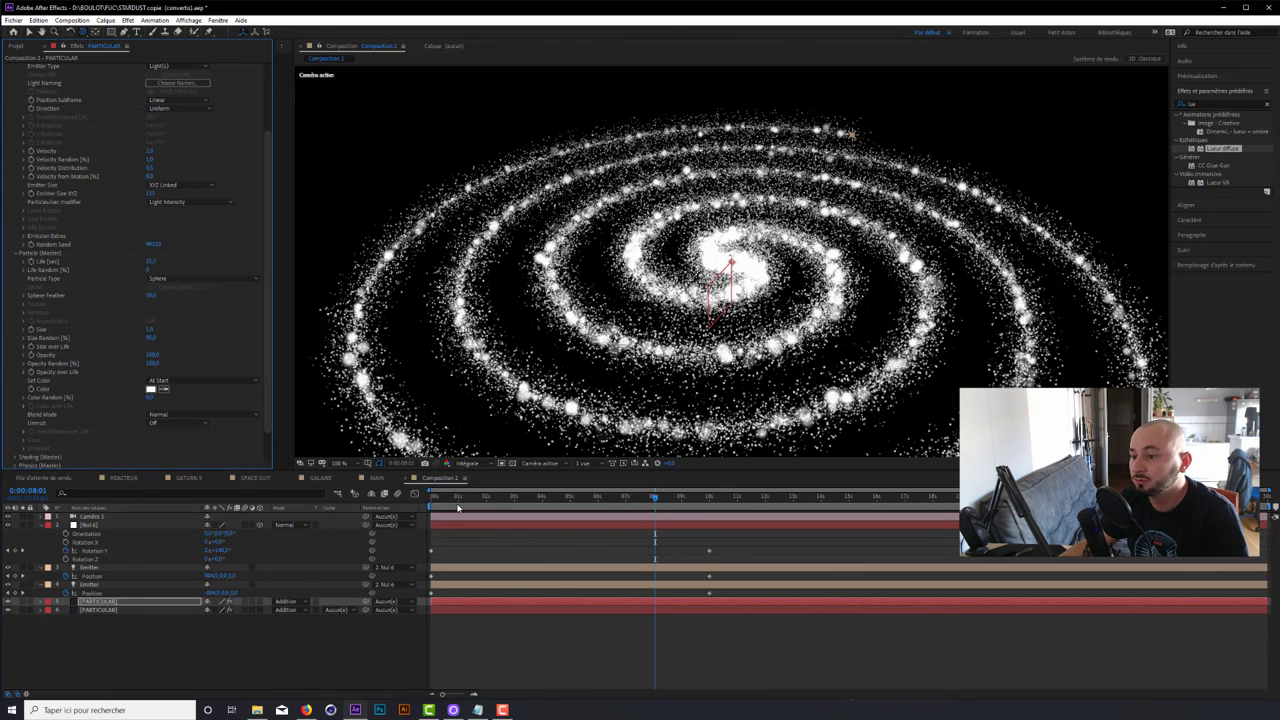
key("space")
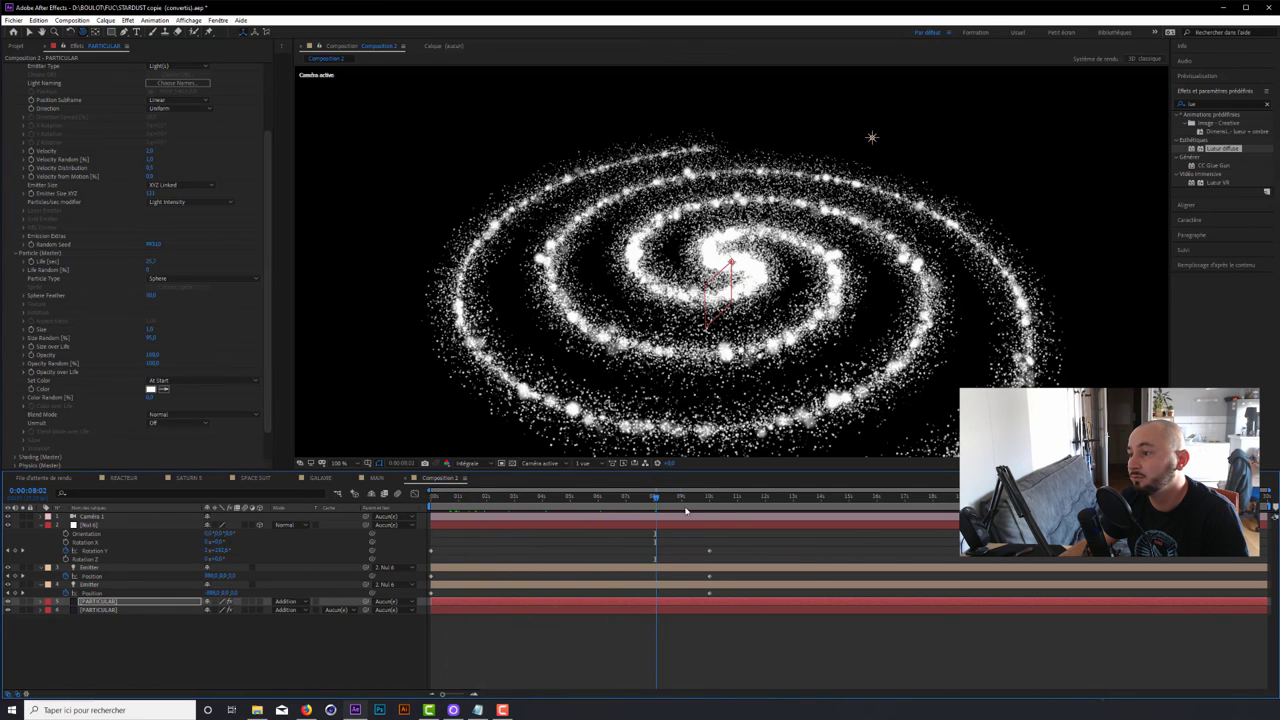
key("comma")
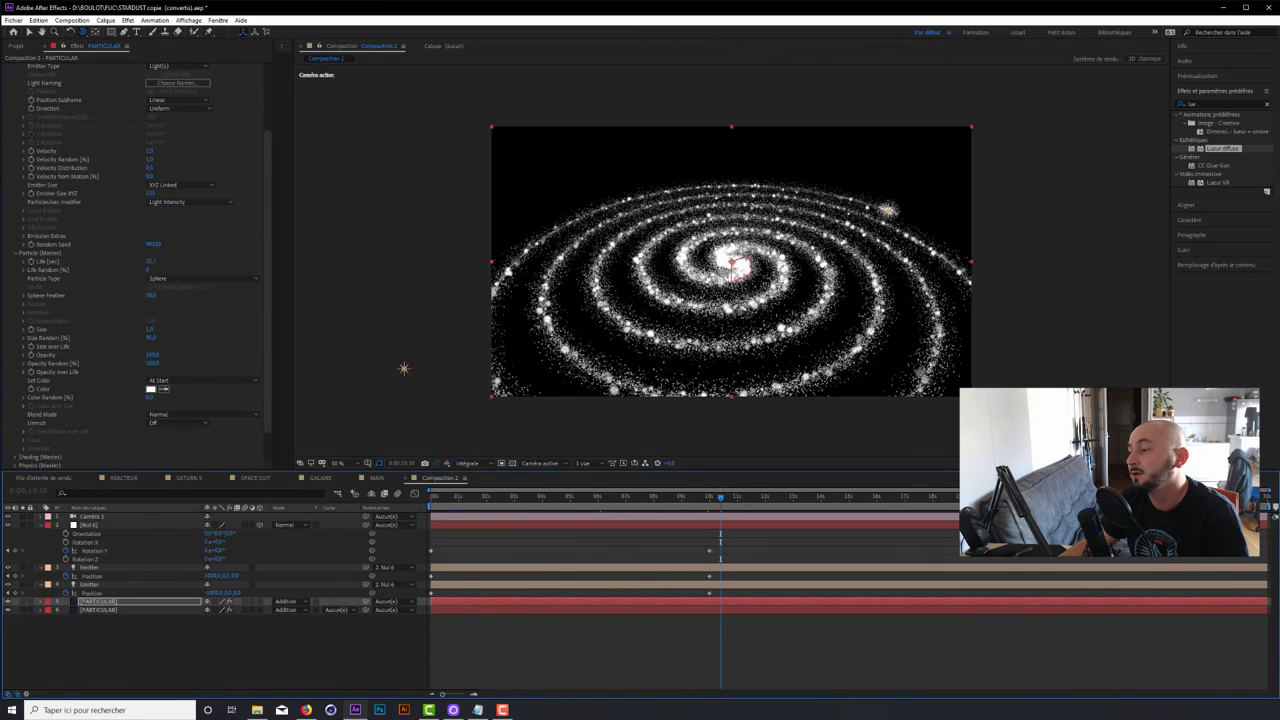
key("space")
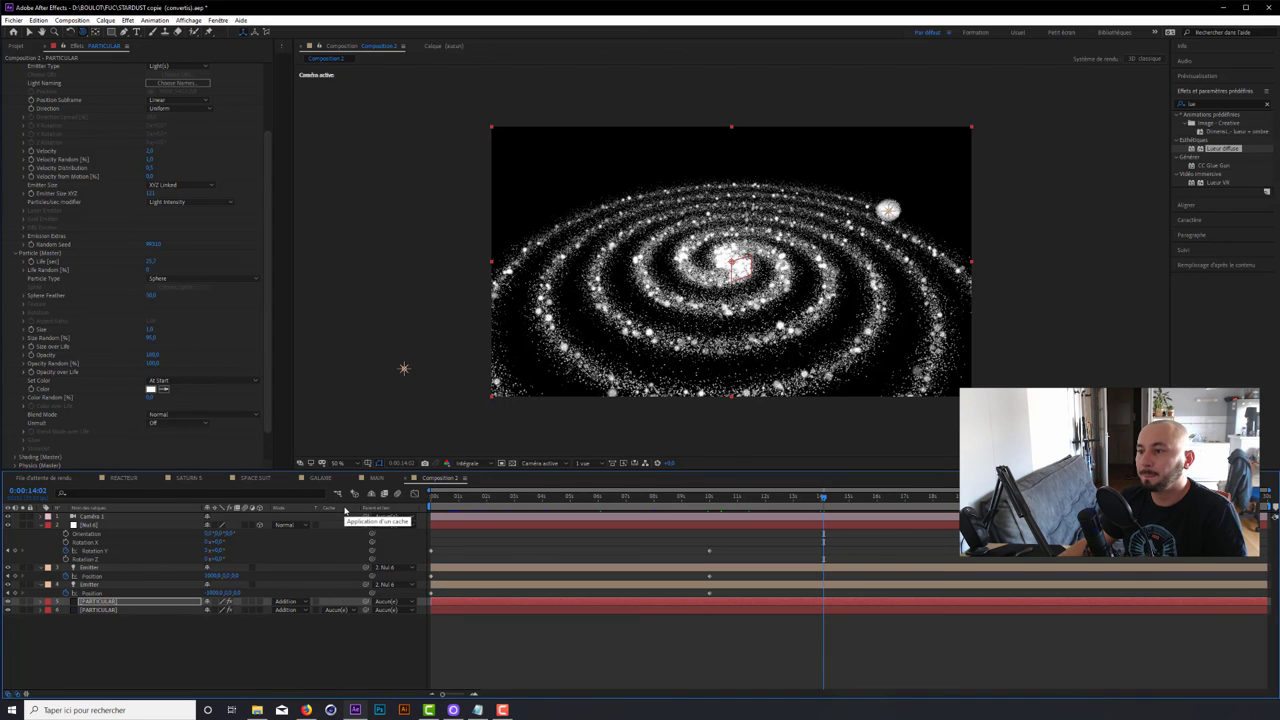
- View the GALAXIE composition with its STARDUST title, then switch to REACTEUR
left_click(322, 478)
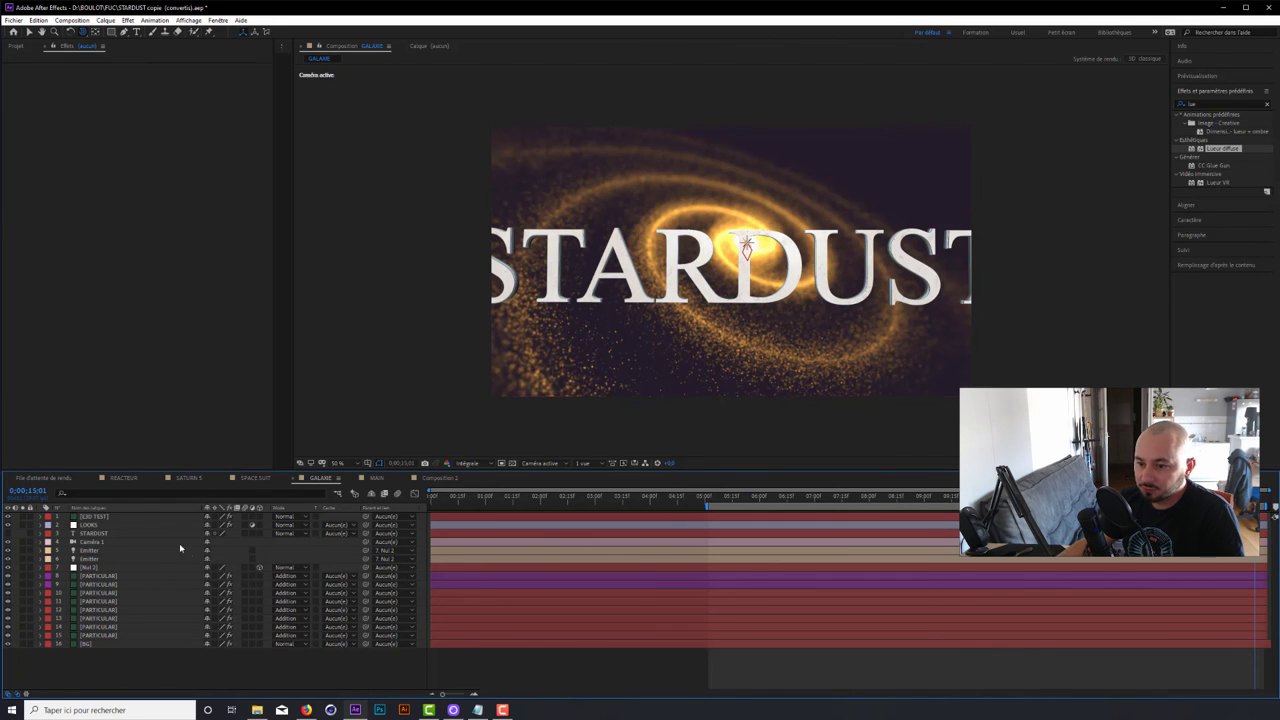
left_click(124, 478)
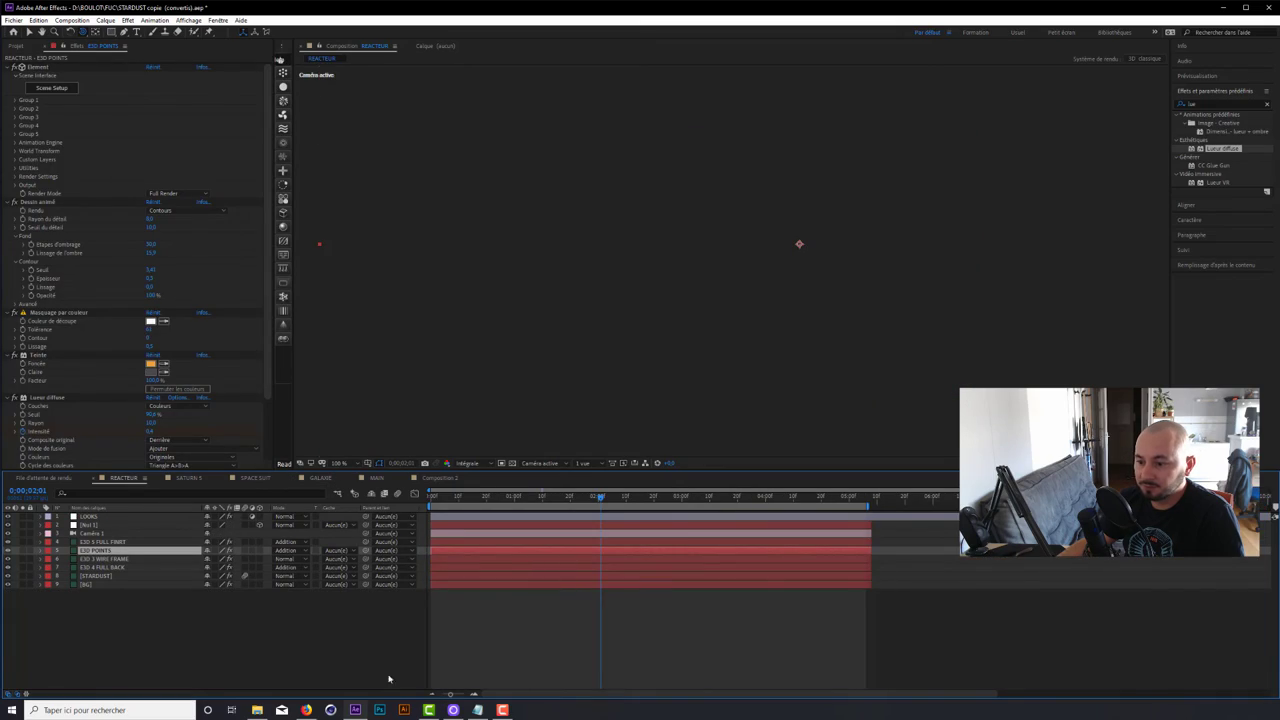